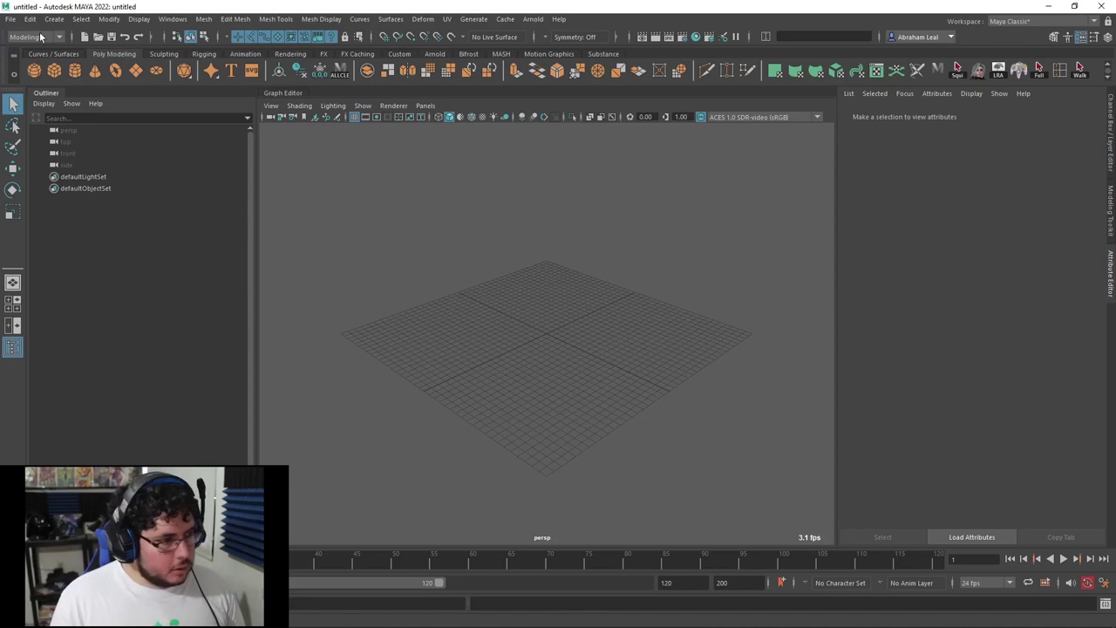
# Open the scene M51_GrenadeRender.ma and display it with textured shading.
pyautogui.click(11, 18)
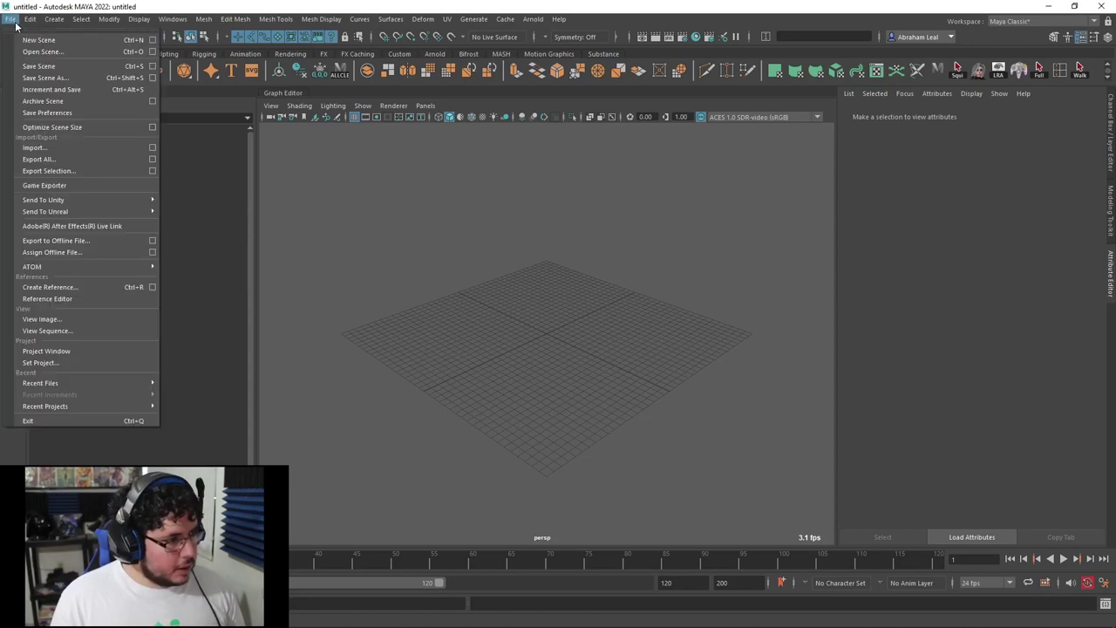
pyautogui.click(94, 51)
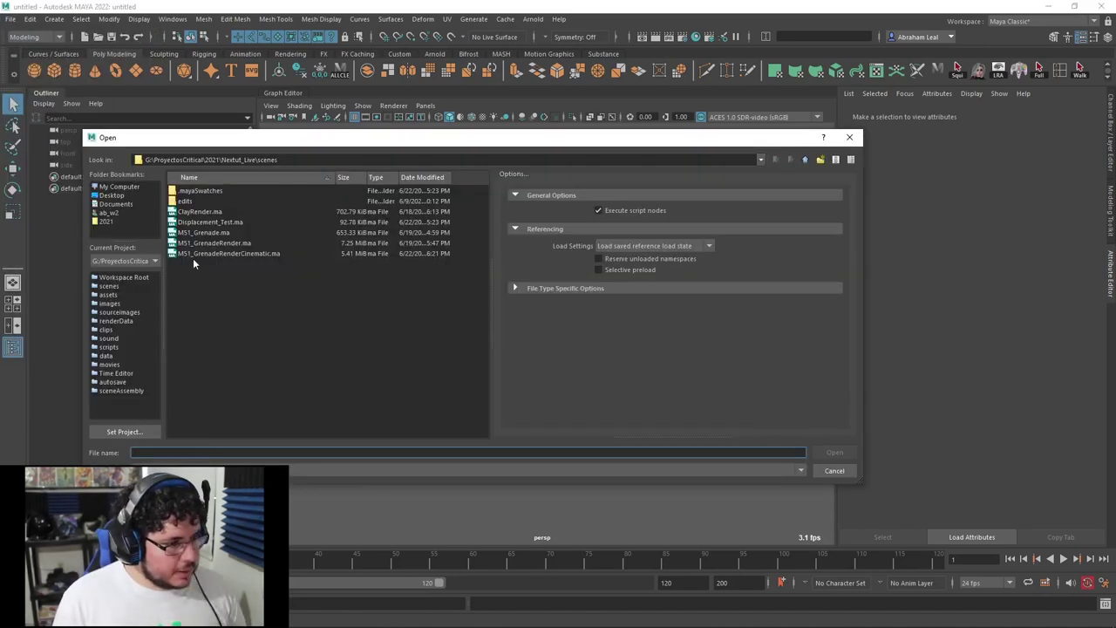
pyautogui.doubleClick(230, 243)
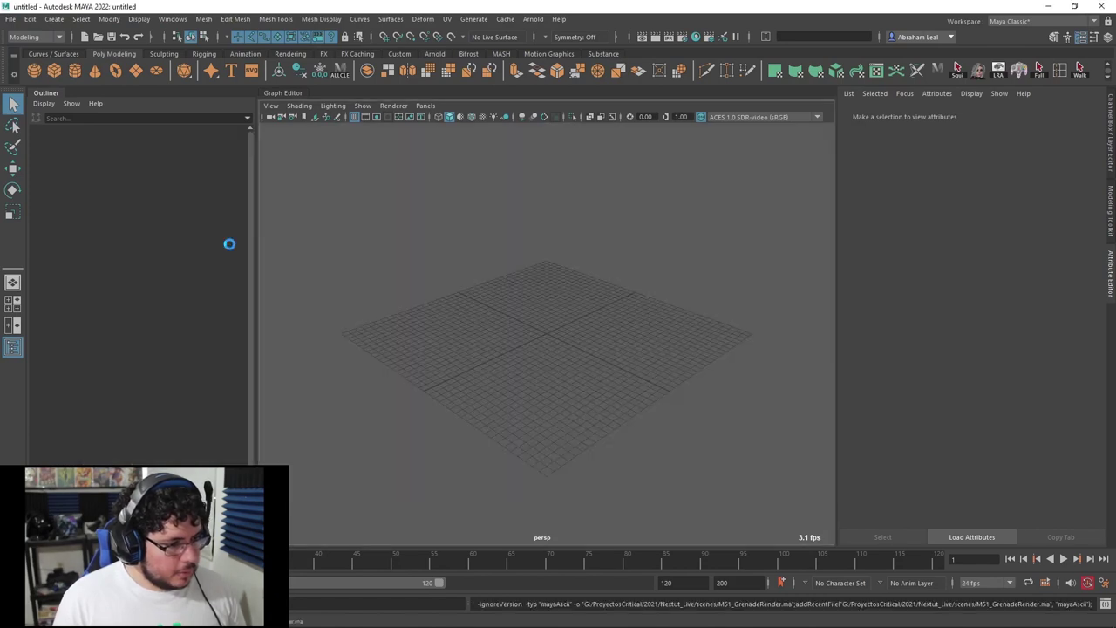
pyautogui.click(637, 320)
pyautogui.press('6')
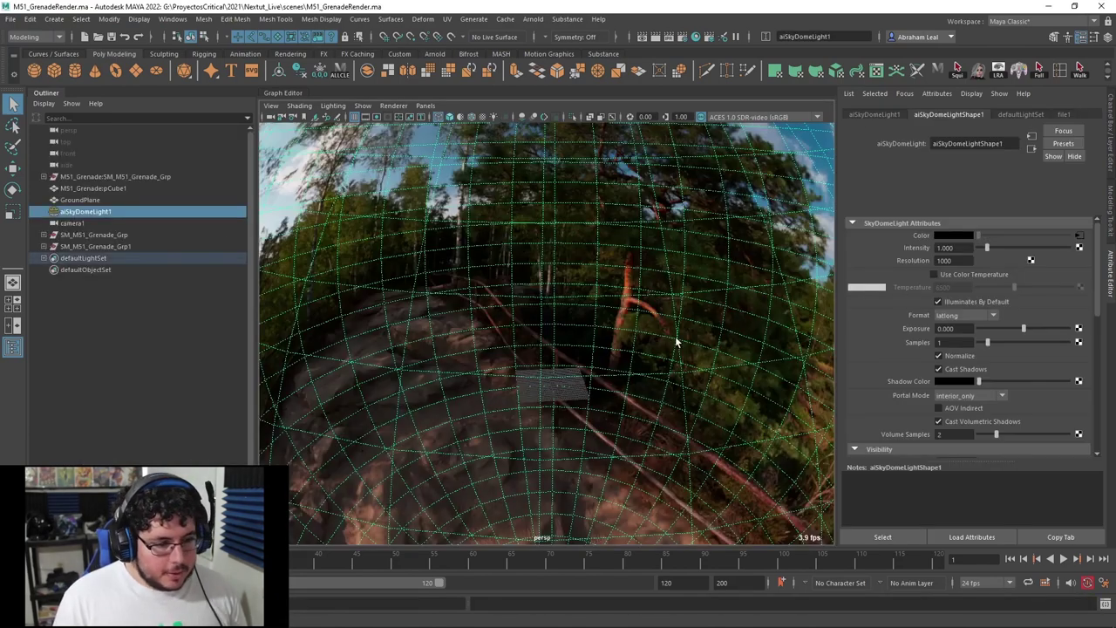
# Delete the existing ground plane beneath the grenades.
pyautogui.scroll(3, 638, 324)
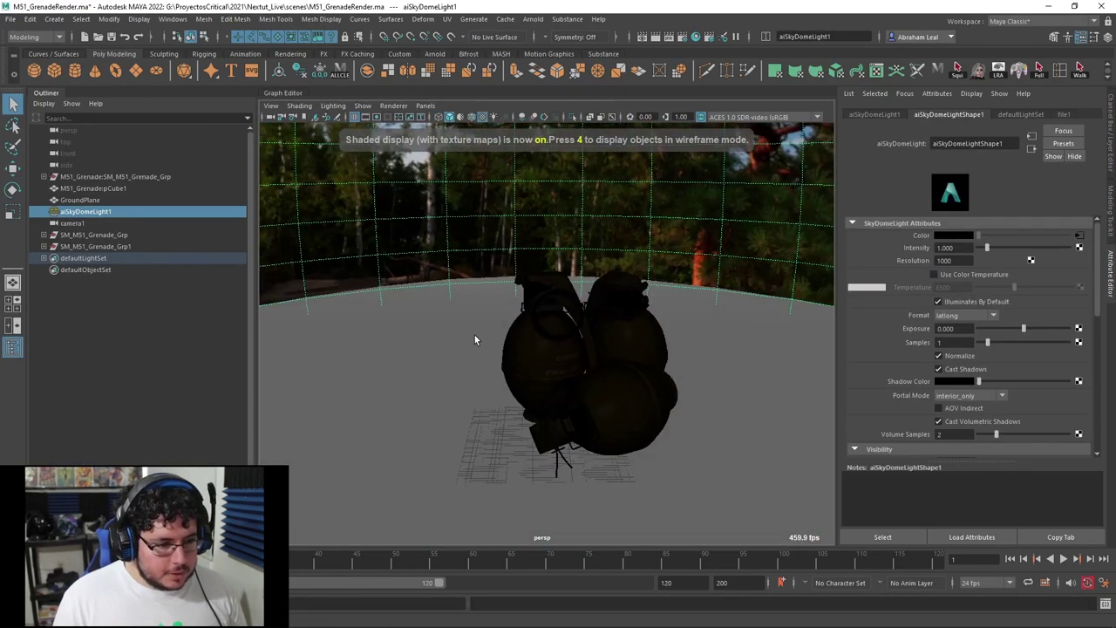
pyautogui.click(474, 340)
pyautogui.press('Delete')
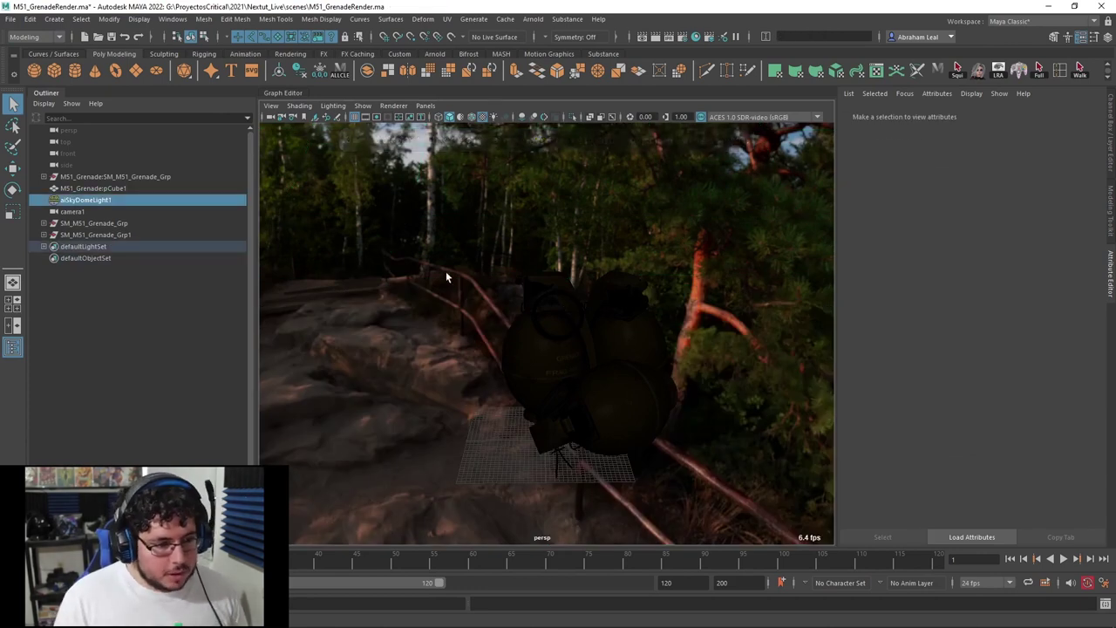
# Set the sky dome light's Scale X, Y and Z to 0.
pyautogui.click(446, 277)
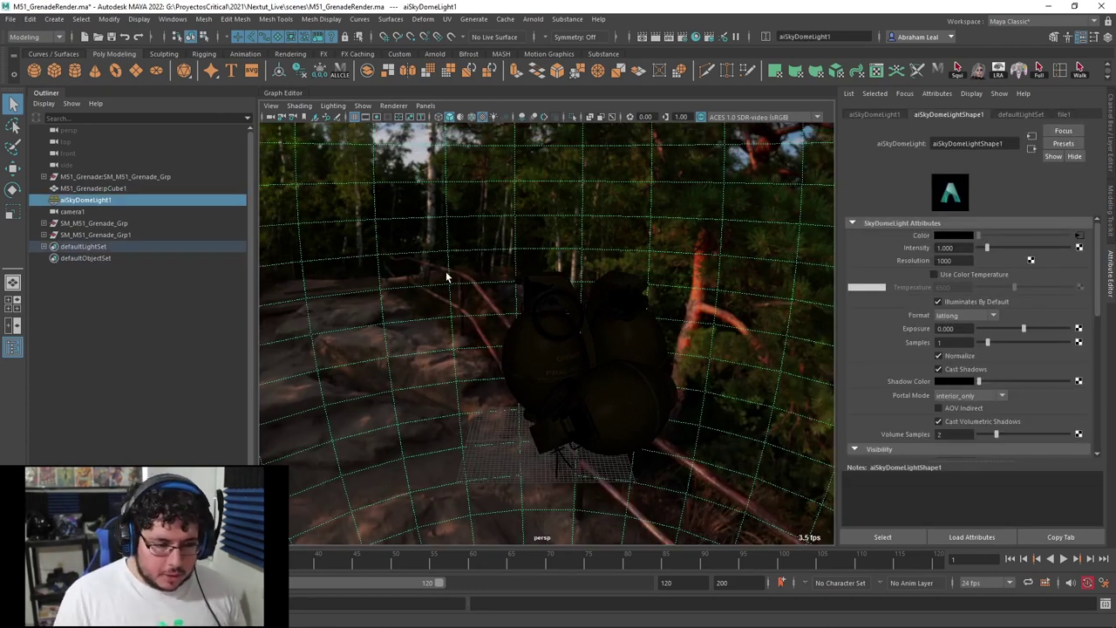
pyautogui.keyDown('alt'); pyautogui.moveTo(446, 277); pyautogui.dragTo(571, 252); pyautogui.keyUp('alt')
pyautogui.hotkey('ctrl', 'a')
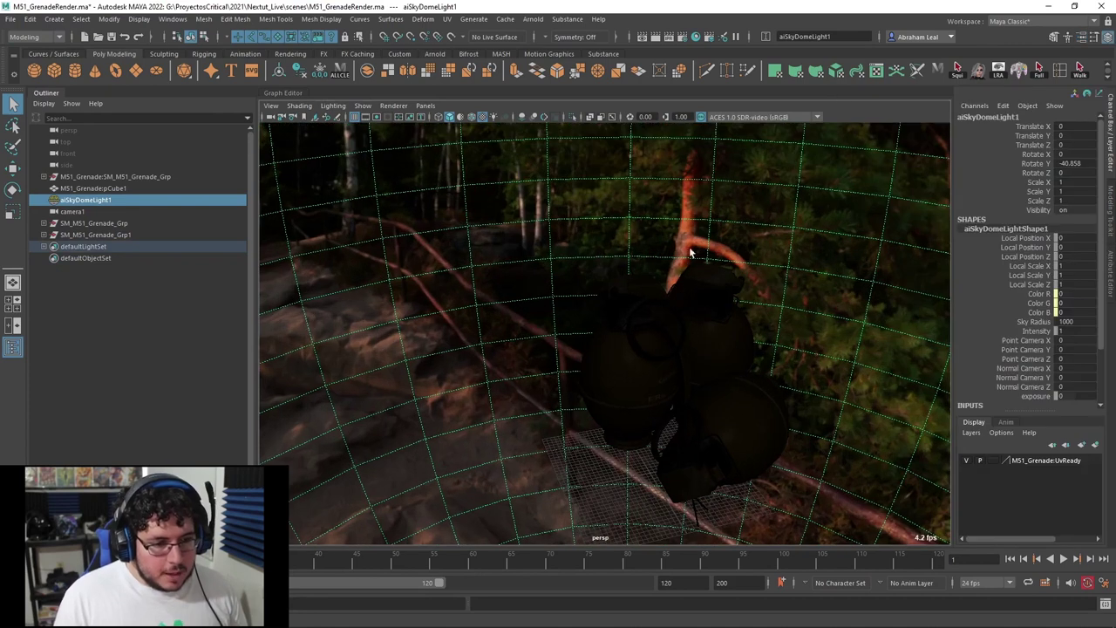
pyautogui.moveTo(1067, 181); pyautogui.dragTo(1067, 201)
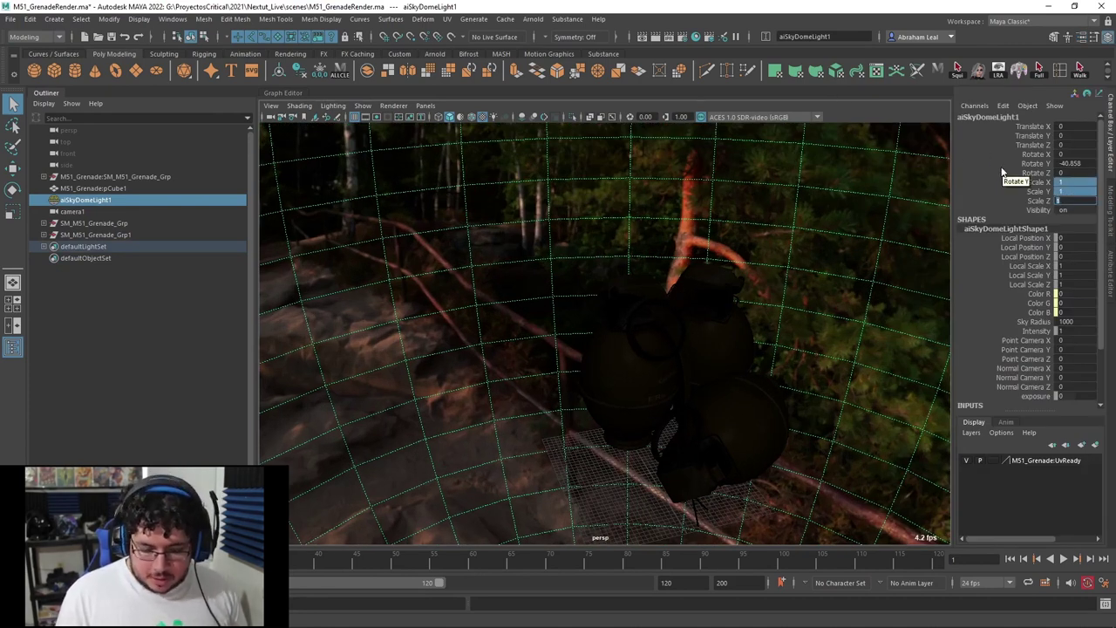
pyautogui.press('Return')
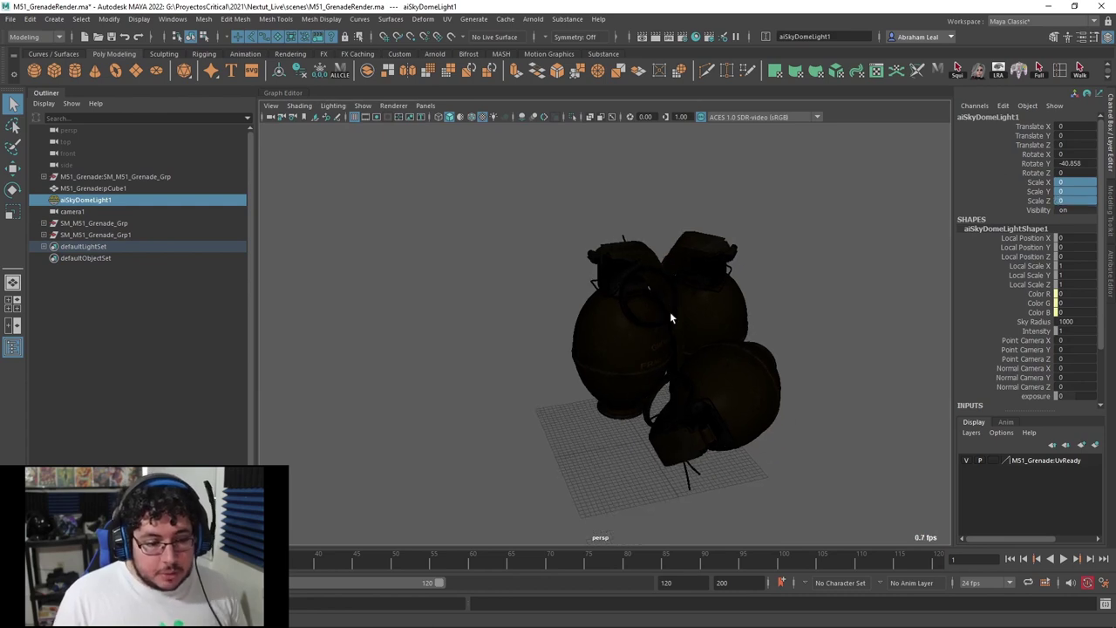
pyautogui.keyDown('alt'); pyautogui.moveTo(709, 304); pyautogui.dragTo(570, 269); pyautogui.keyUp('alt')
pyautogui.keyDown('alt'); pyautogui.moveTo(571, 269); pyautogui.dragTo(688, 336, button='right'); pyautogui.keyUp('alt')
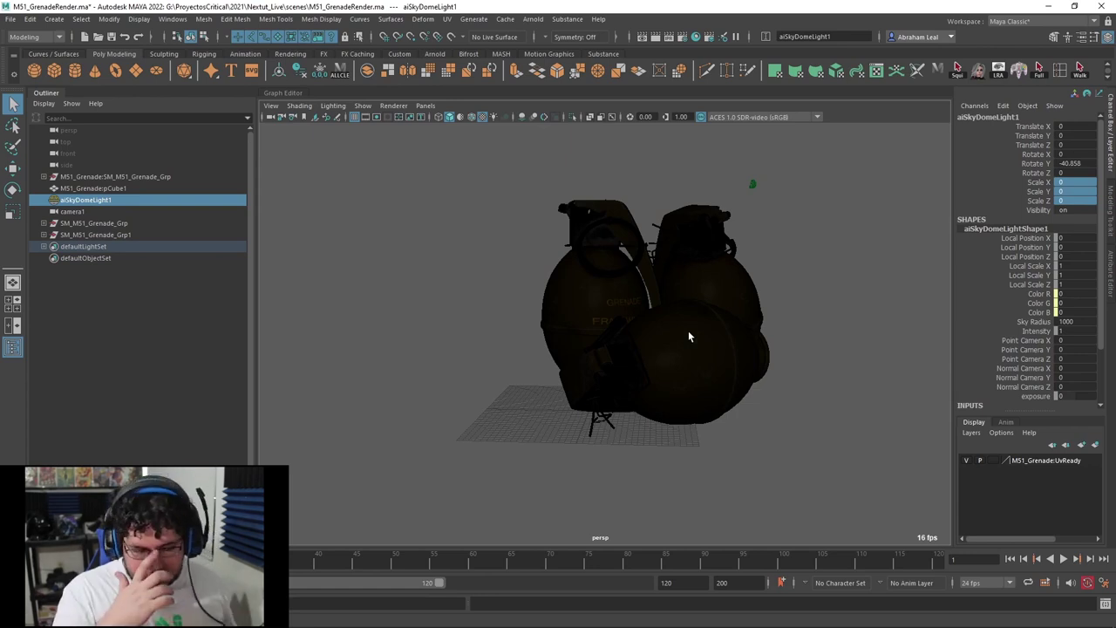
pyautogui.click(459, 302)
pyautogui.keyDown('alt'); pyautogui.moveTo(459, 302); pyautogui.dragTo(499, 336, button='right'); pyautogui.keyUp('alt')
pyautogui.keyDown('alt'); pyautogui.moveTo(500, 337); pyautogui.dragTo(516, 367, button='middle'); pyautogui.keyUp('alt')
pyautogui.keyDown('alt'); pyautogui.moveTo(516, 367); pyautogui.dragTo(490, 349, button='right'); pyautogui.keyUp('alt')
pyautogui.keyDown('alt'); pyautogui.moveTo(490, 350); pyautogui.dragTo(485, 301, button='middle'); pyautogui.keyUp('alt')
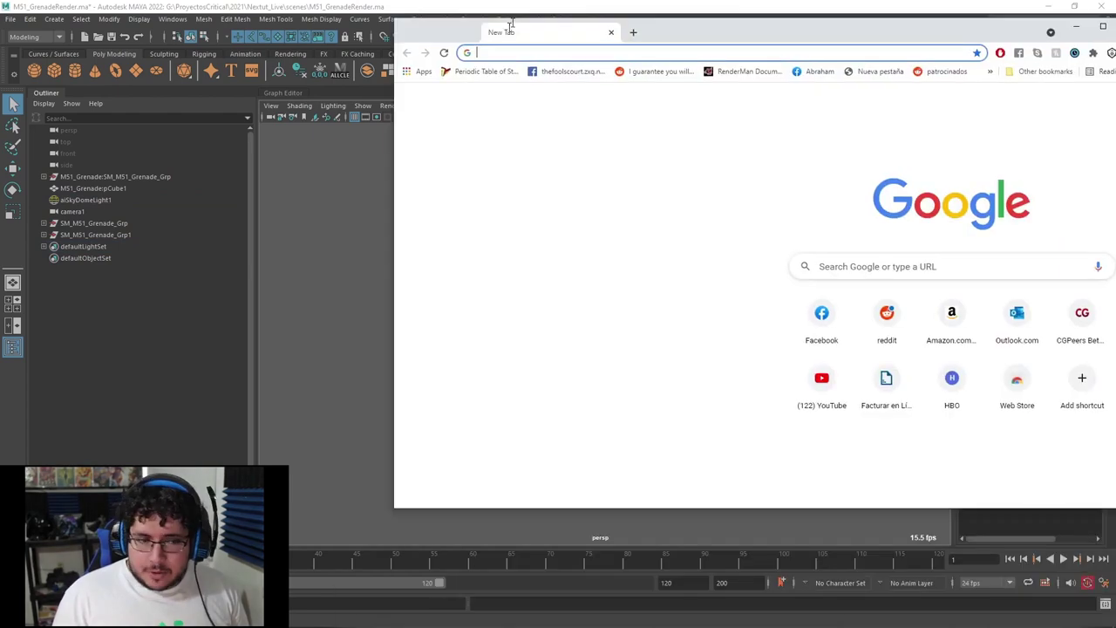
# Switch to Chrome and search Google Images for "1917".
pyautogui.moveTo(511, 24); pyautogui.dragTo(516, 1)
pyautogui.click(524, 29)
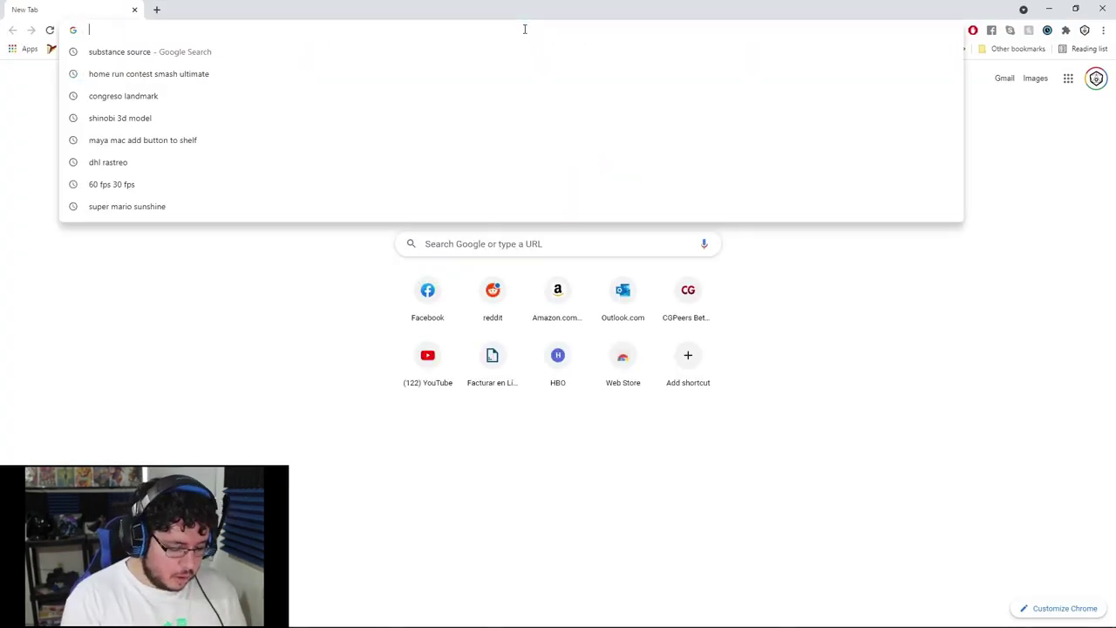
pyautogui.write('1917')
pyautogui.press('Return')
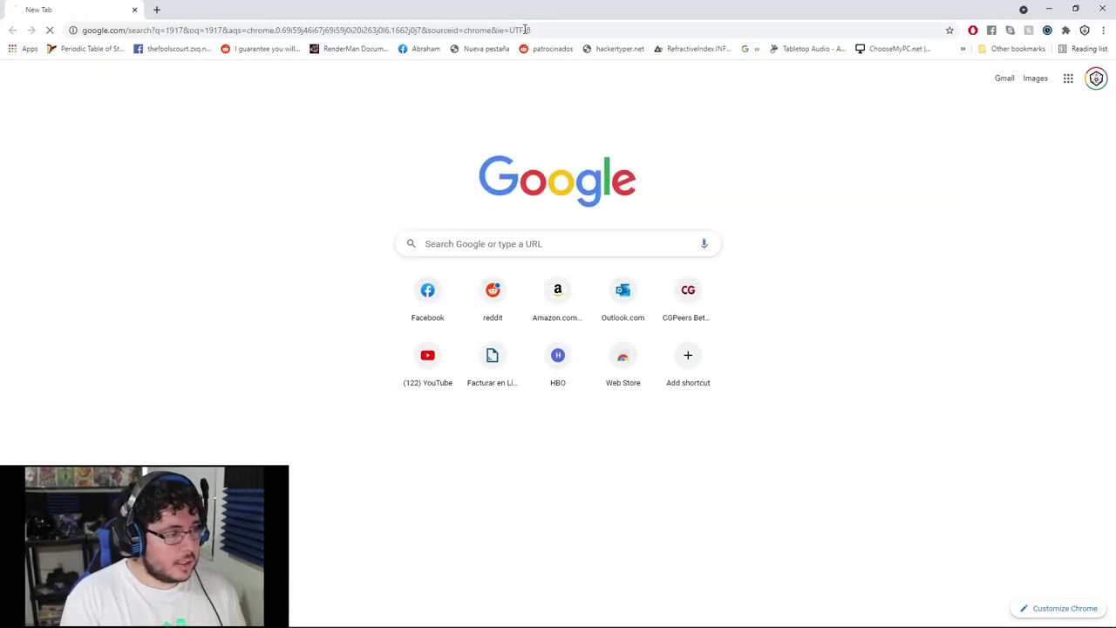
pyautogui.click(166, 109)
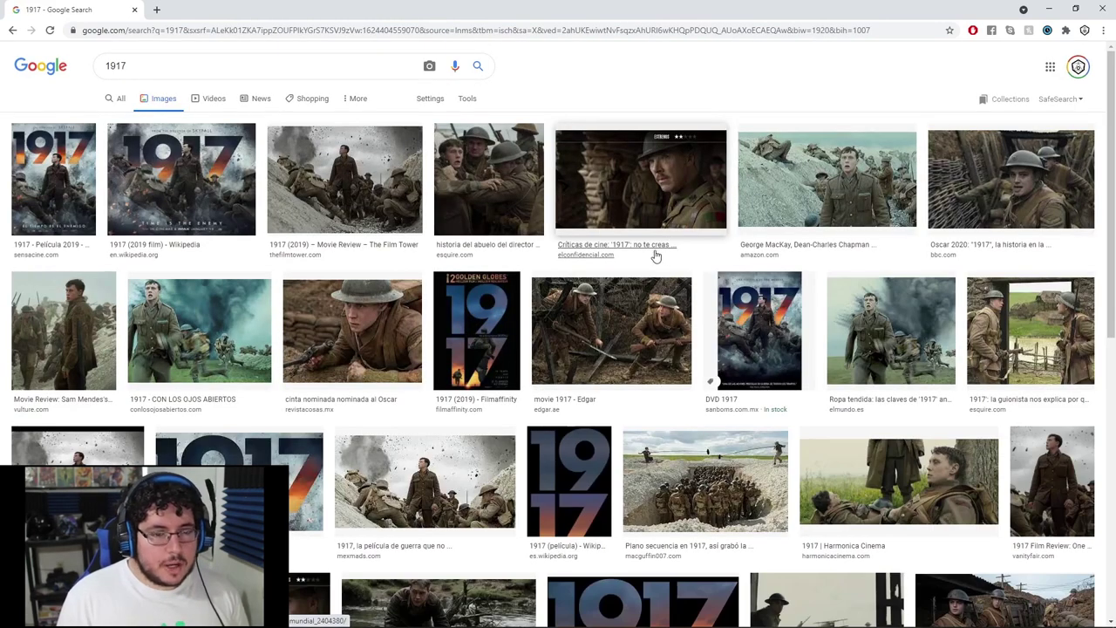
# Examine the "1917" film stills as lighting and mood references, previewing the soldiers in the trench and the dark trailer frame.
pyautogui.click(364, 192)
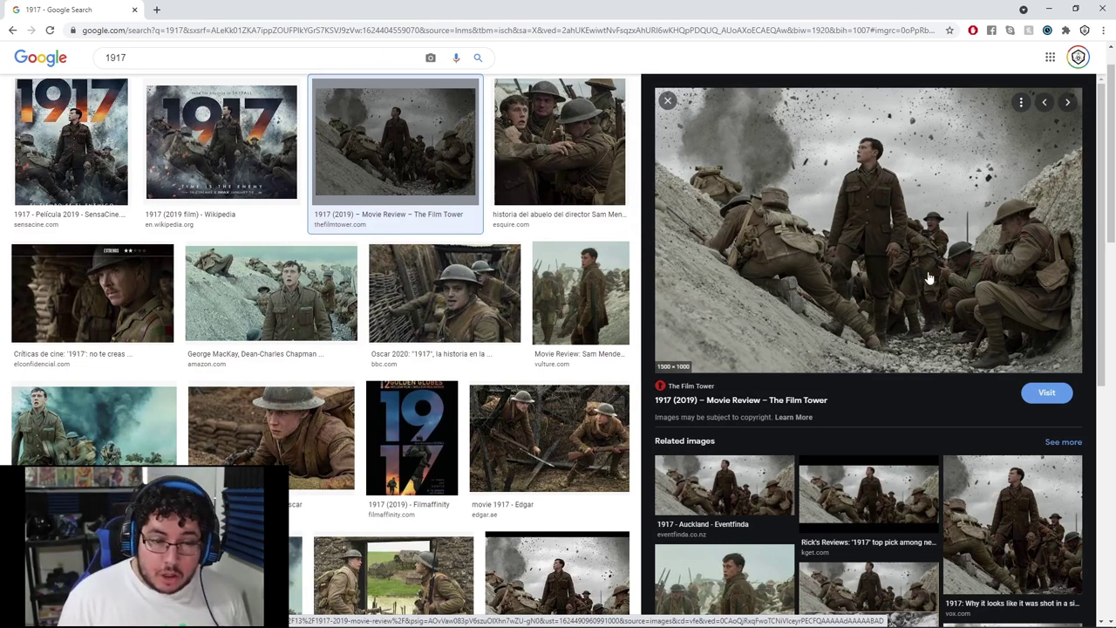
pyautogui.scroll(-10, 464, 330)
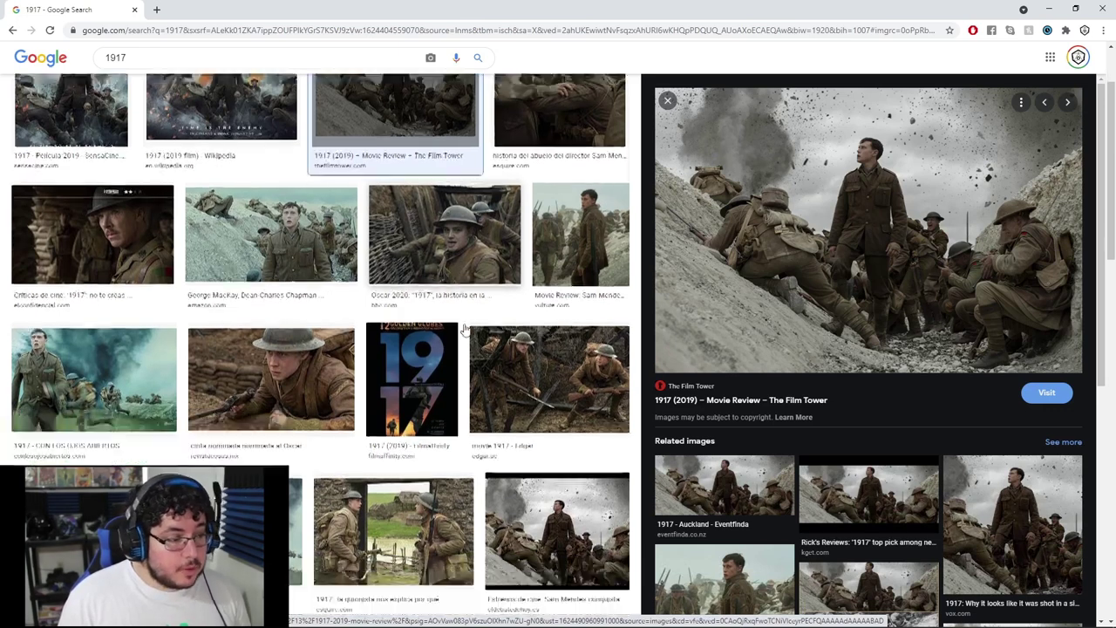
pyautogui.scroll(-3, 490, 342)
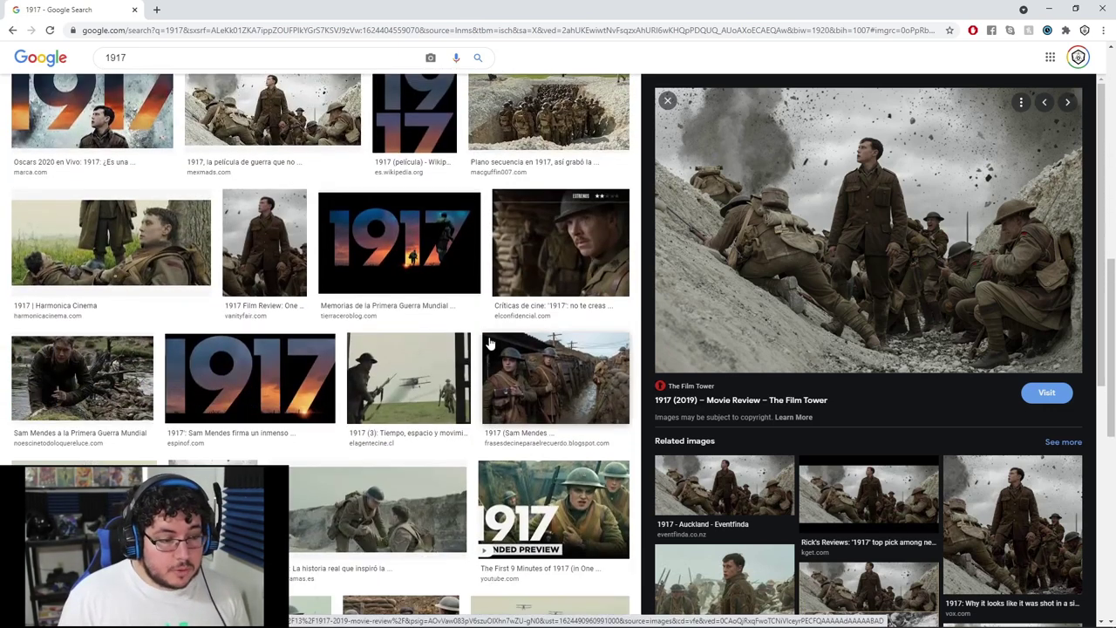
pyautogui.scroll(-2, 492, 347)
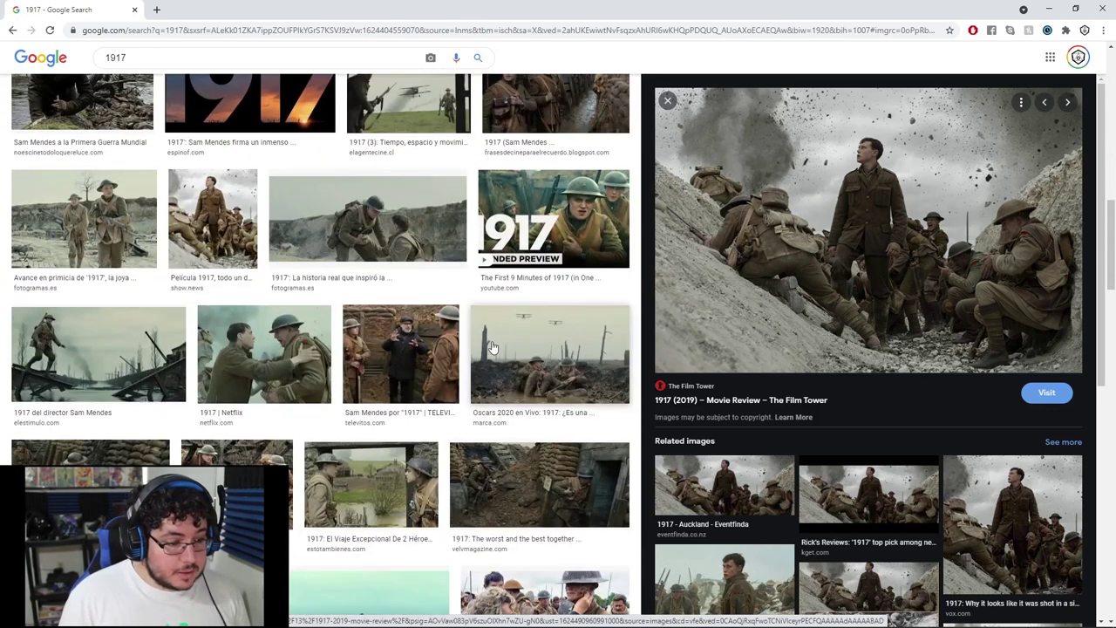
pyautogui.scroll(-6, 493, 347)
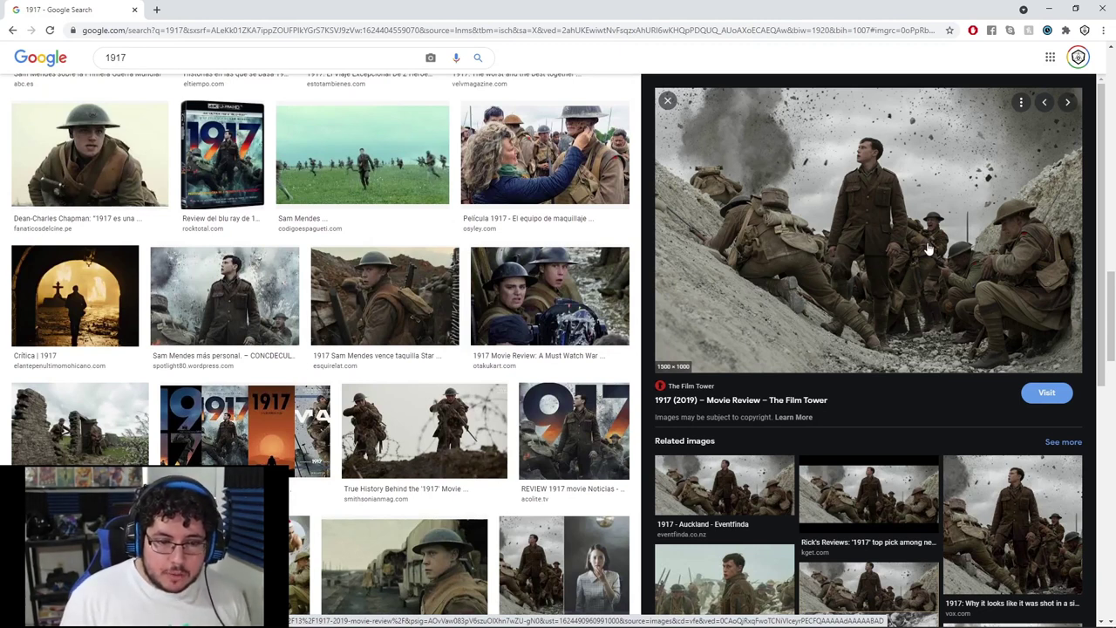
pyautogui.scroll(-5, 419, 314)
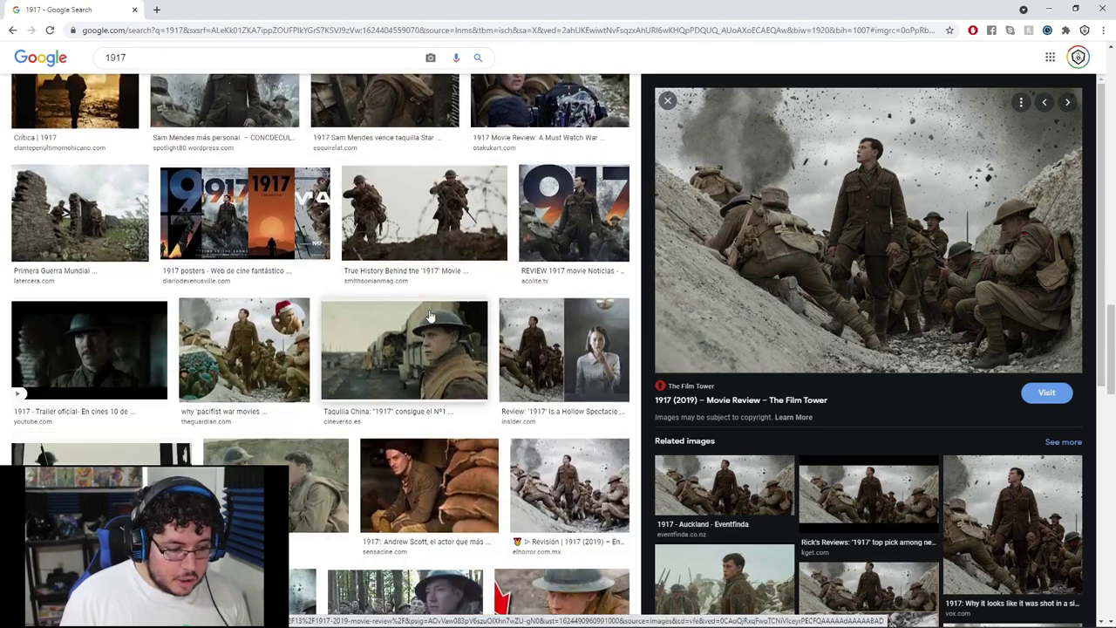
pyautogui.click(100, 278)
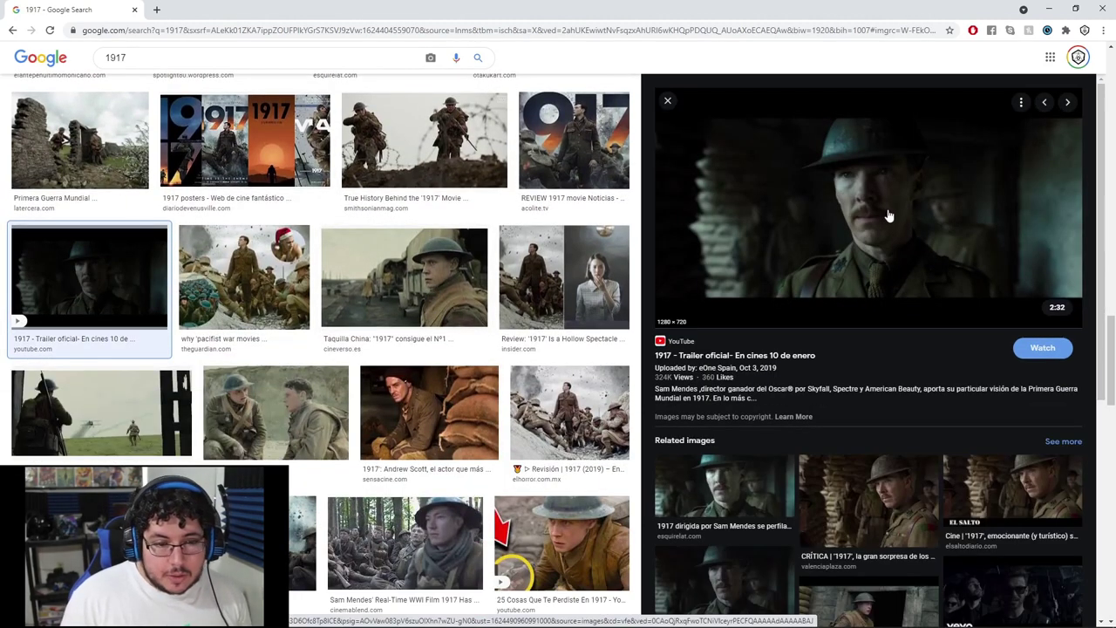
pyautogui.scroll(-3, 576, 297)
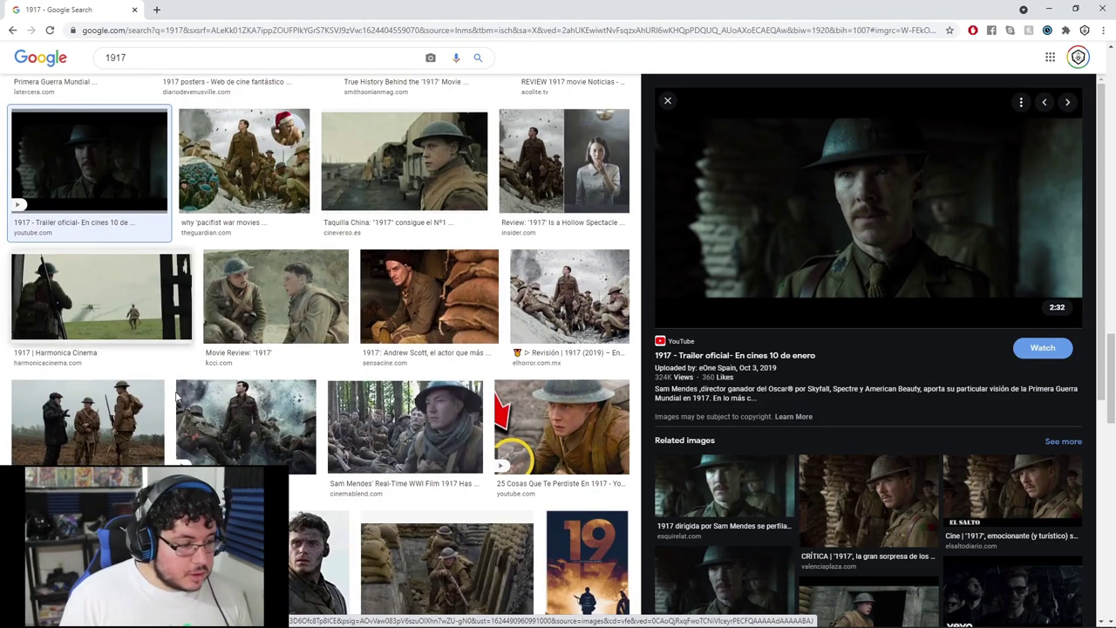
pyautogui.scroll(2, 530, 342)
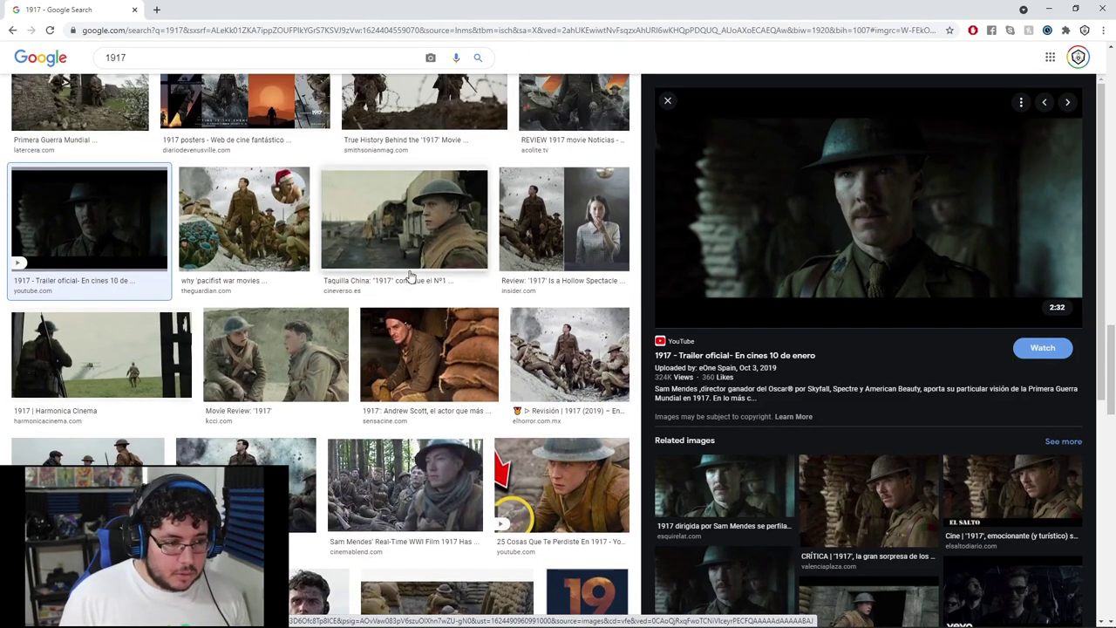
# Switch back to Maya and create a polygon plane under the grenades, ready for scaling.
pyautogui.click(1048, 10)
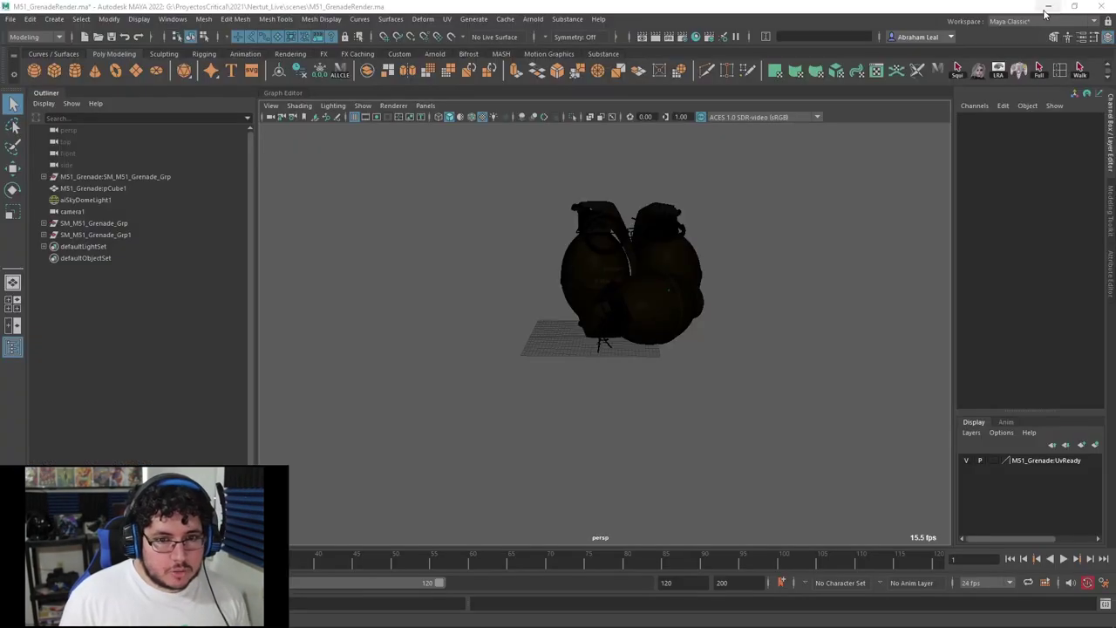
pyautogui.click(135, 70)
pyautogui.press('r')
pyautogui.moveTo(600, 336); pyautogui.dragTo(907, 356)
pyautogui.scroll(-5, 611, 336)
pyautogui.keyDown('alt'); pyautogui.moveTo(611, 337); pyautogui.dragTo(640, 339); pyautogui.keyUp('alt')
pyautogui.scroll(-3, 590, 338)
pyautogui.hotkey('ctrl', 'z')
pyautogui.hotkey('ctrl', 'z')
# Switch to Chrome, preview another "1917" trench still, and search Google Images for "trench war" in a new tab.
pyautogui.hotkey('alt', 'Tab')
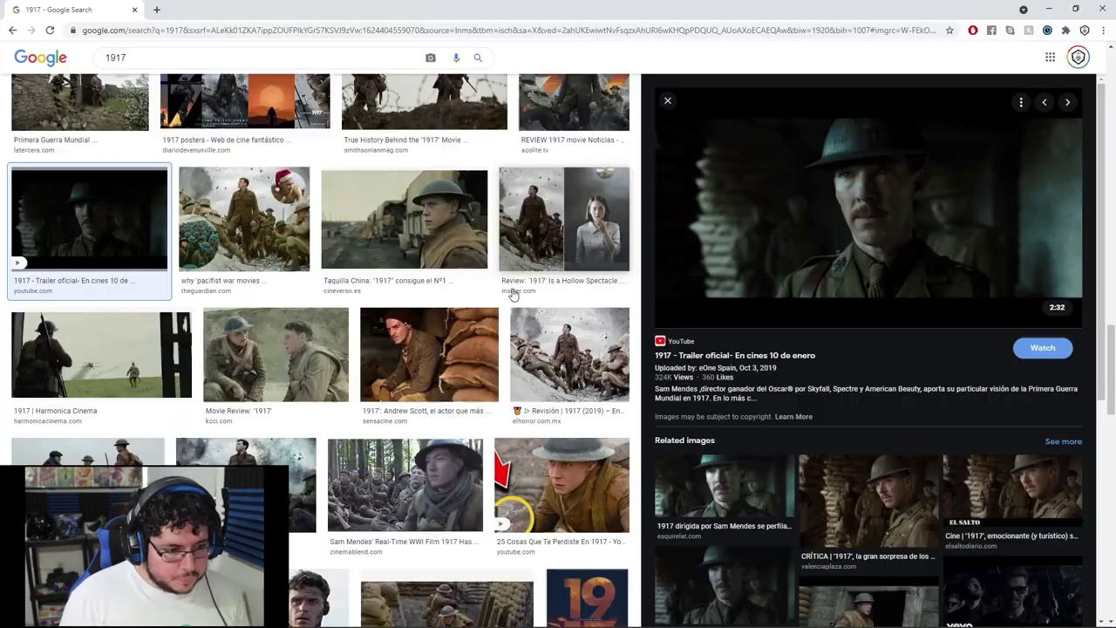
pyautogui.click(568, 353)
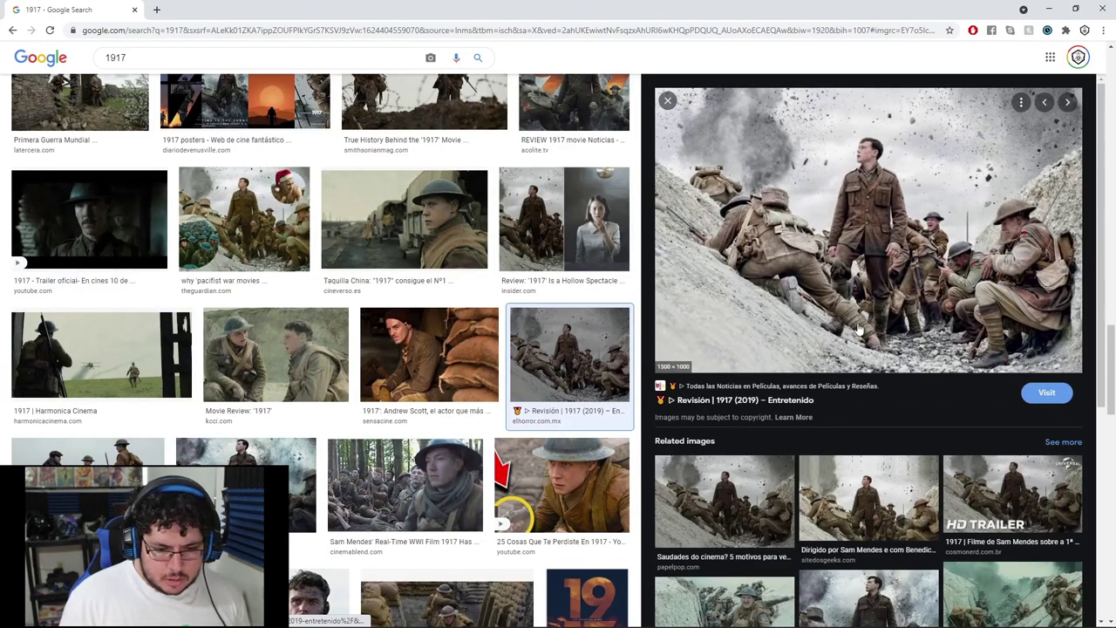
pyautogui.click(156, 10)
pyautogui.write('trench')
pyautogui.press('Return')
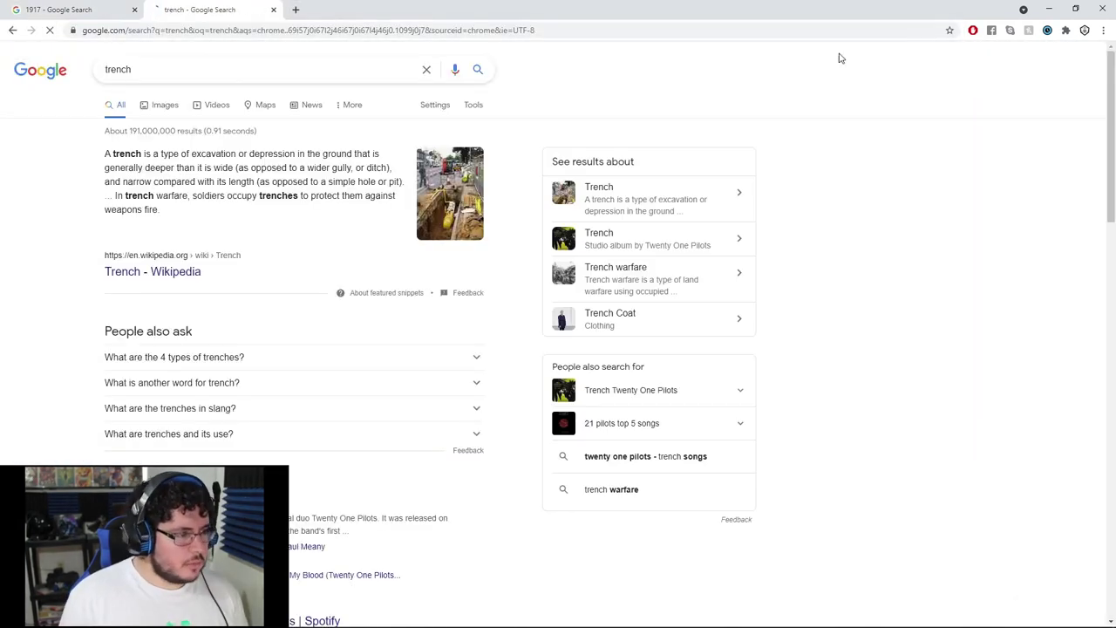
pyautogui.click(164, 105)
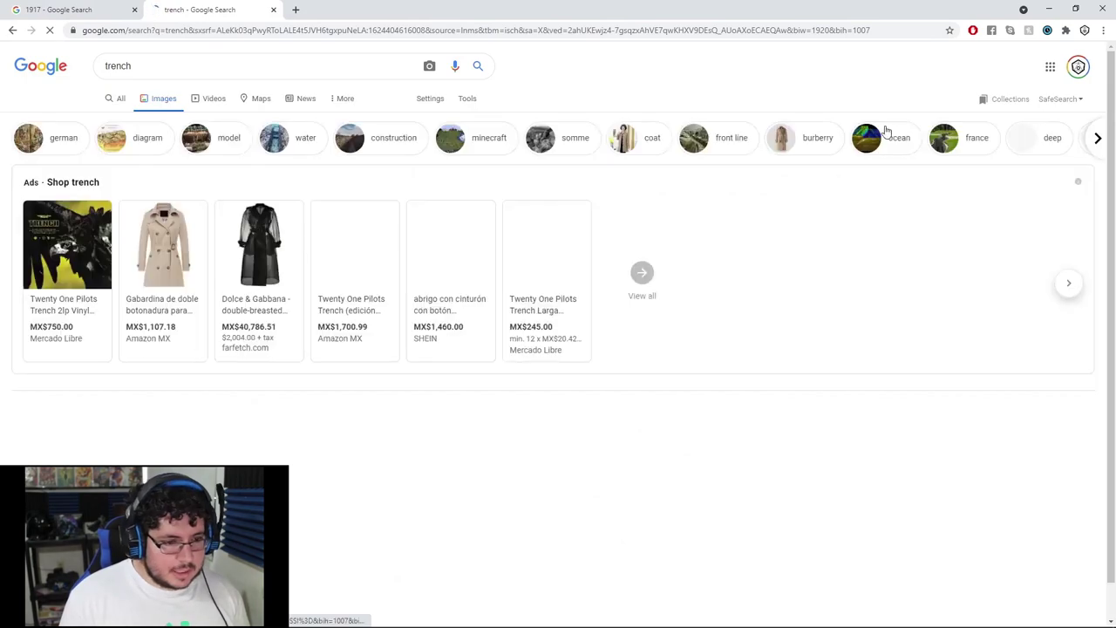
pyautogui.click(148, 57)
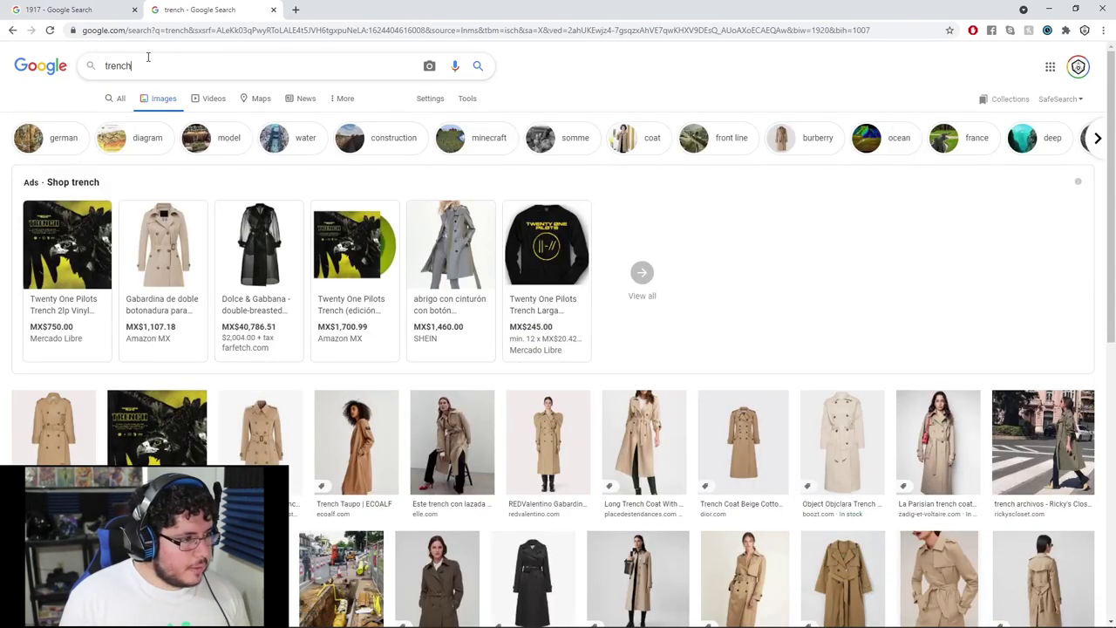
pyautogui.write('war')
pyautogui.press('Return')
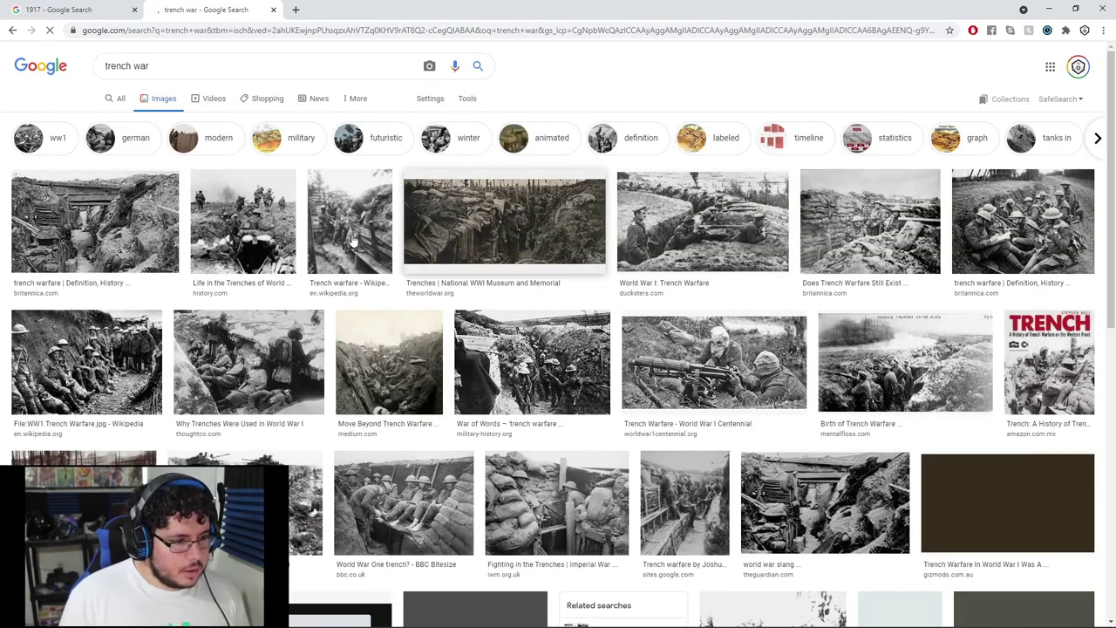
# Look over the "trench war" image results once more and switch back to Maya.
pyautogui.click(1050, 9)
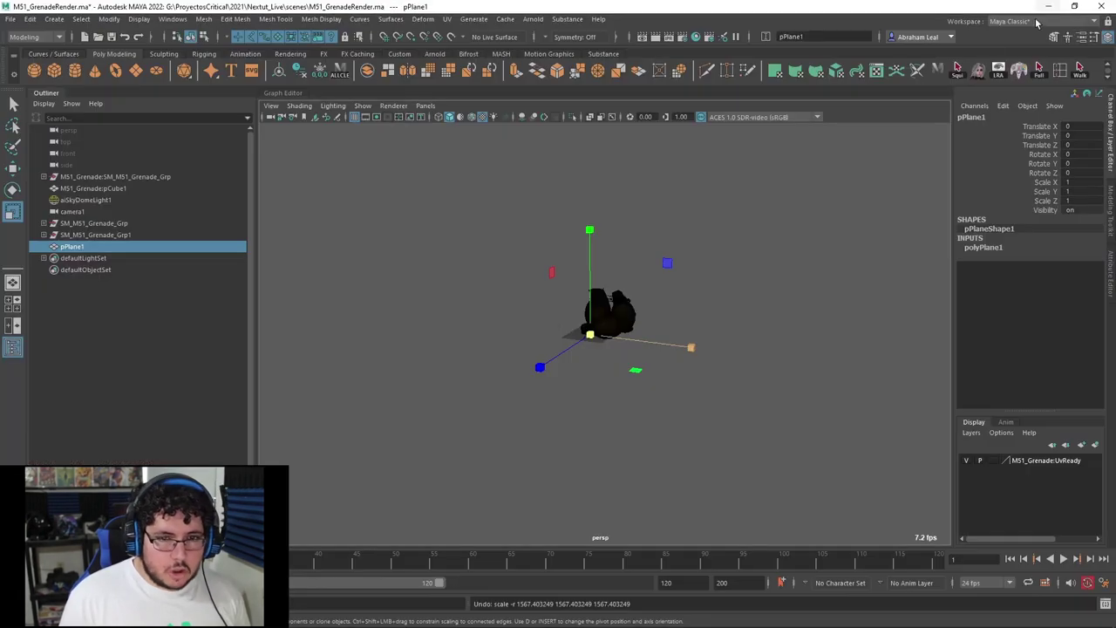
pyautogui.hotkey('alt', 'Tab')
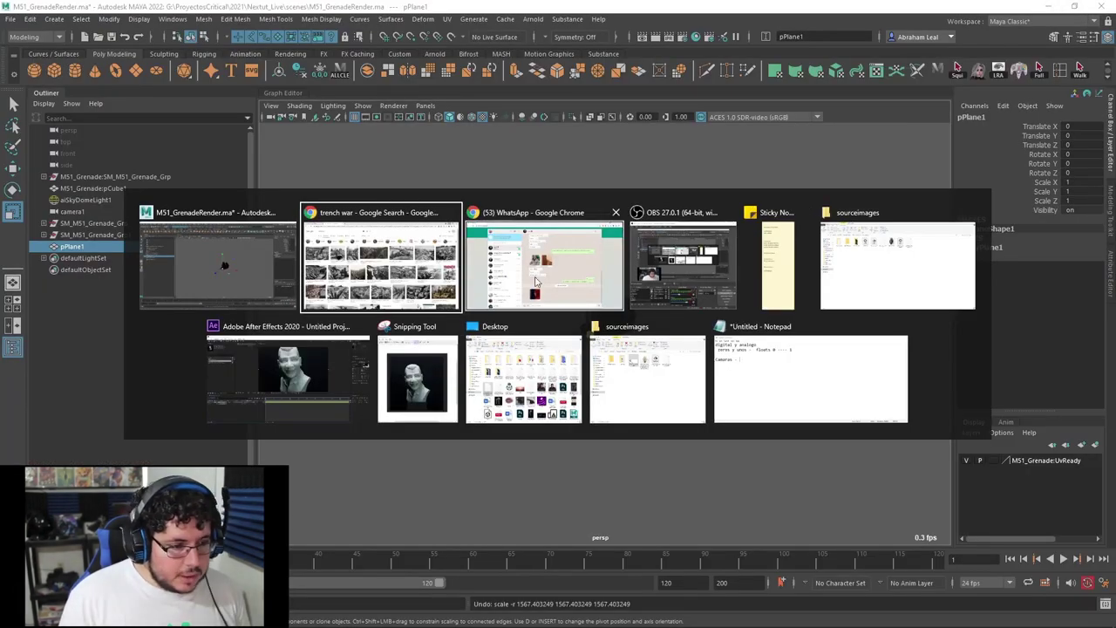
pyautogui.click(415, 269)
pyautogui.hotkey('alt', 'Tab')
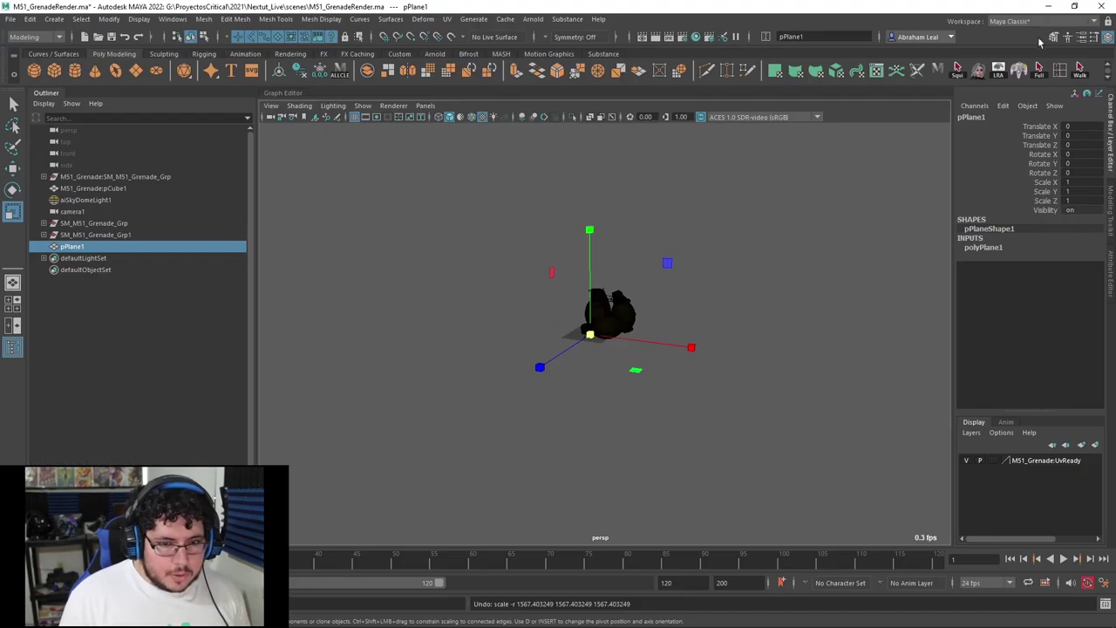
# Scale the new polygon plane up into a wide ground surface beneath the grenades.
pyautogui.click(623, 234)
pyautogui.scroll(7, 568, 372)
pyautogui.keyDown('alt'); pyautogui.moveTo(525, 367); pyautogui.dragTo(883, 400); pyautogui.keyUp('alt')
pyautogui.click(96, 250)
pyautogui.scroll(-5, 640, 361)
pyautogui.keyDown('alt'); pyautogui.moveTo(640, 359); pyautogui.dragTo(708, 345); pyautogui.keyUp('alt')
pyautogui.scroll(4, 696, 286)
pyautogui.click(713, 197)
pyautogui.scroll(4, 645, 262)
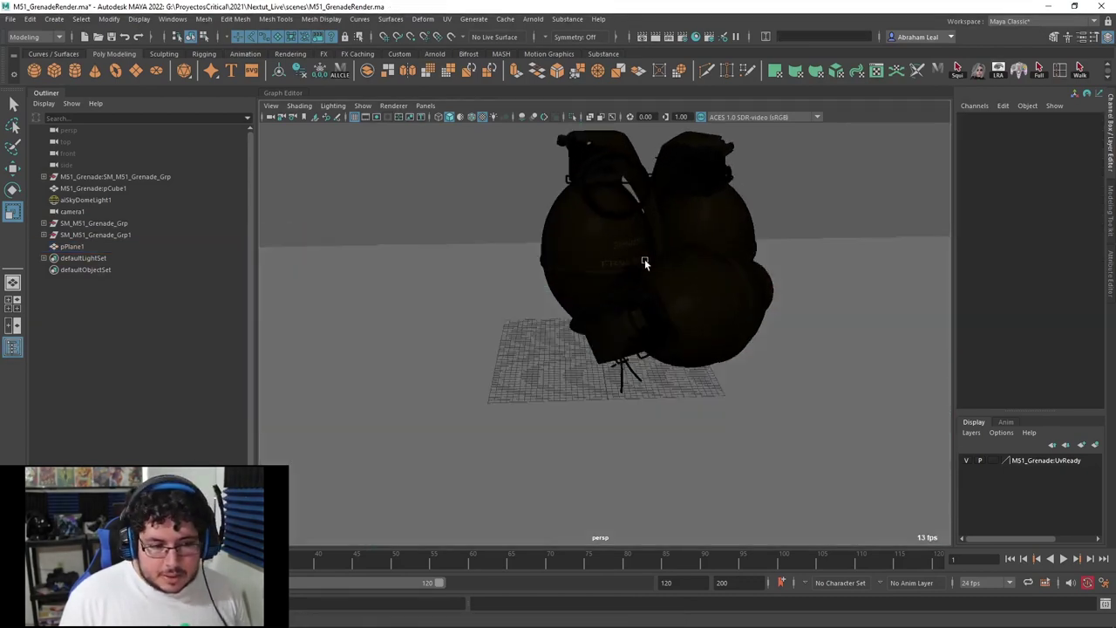
# Create a polygon sphere at the origin as a size reference and set its X, Y and Z scale to 10.
pyautogui.keyDown('alt'); pyautogui.moveTo(644, 261); pyautogui.dragTo(612, 253); pyautogui.keyUp('alt')
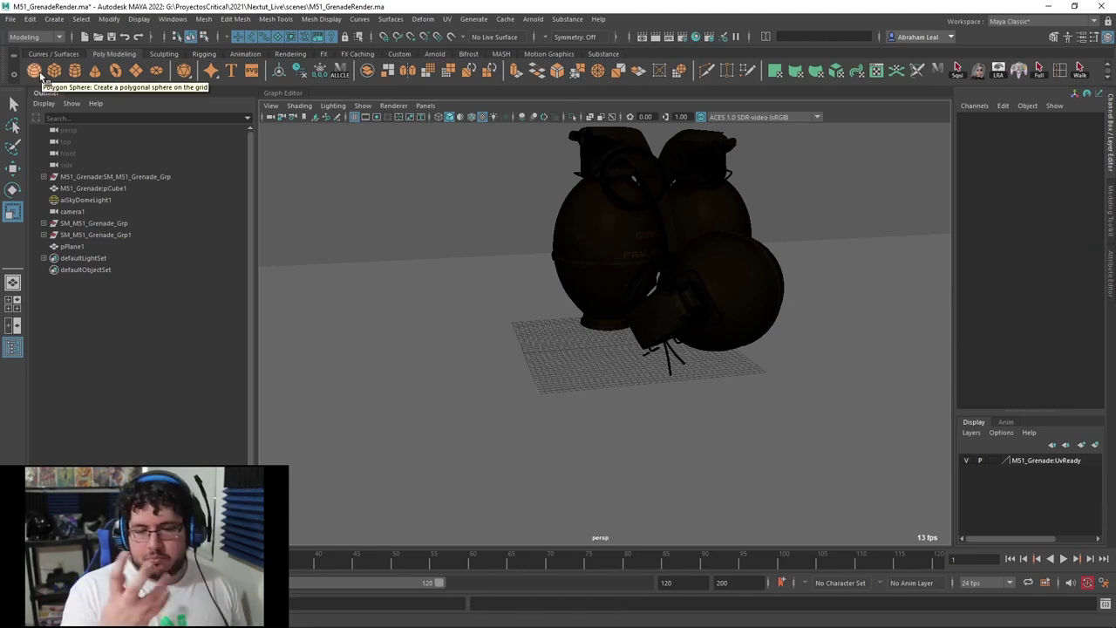
pyautogui.click(34, 72)
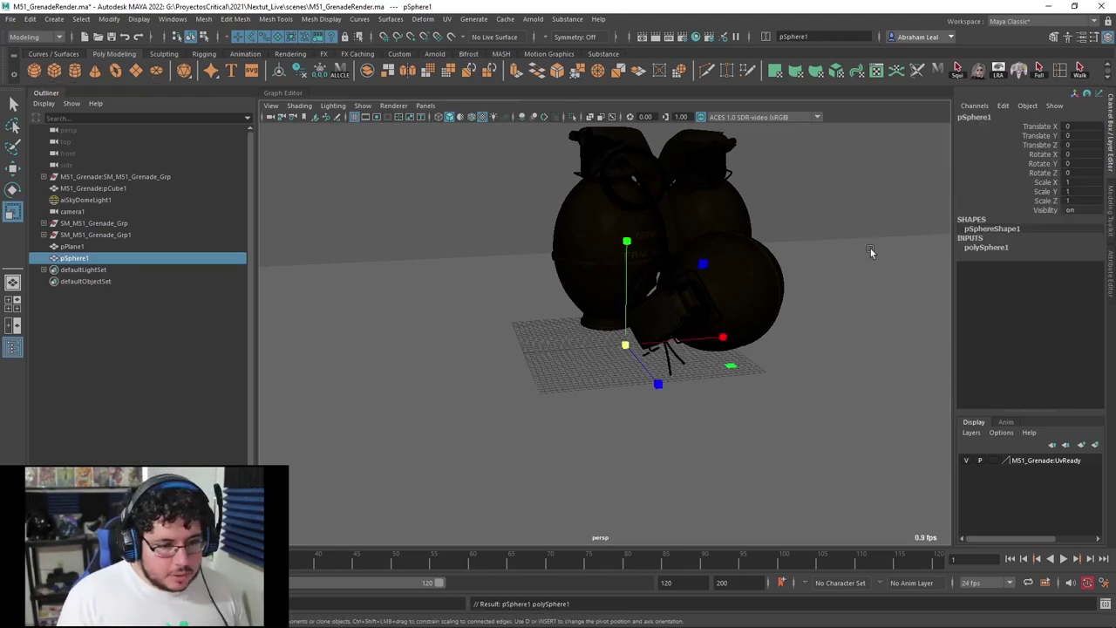
pyautogui.moveTo(1074, 181); pyautogui.dragTo(1080, 200)
pyautogui.write('10')
pyautogui.press('Return')
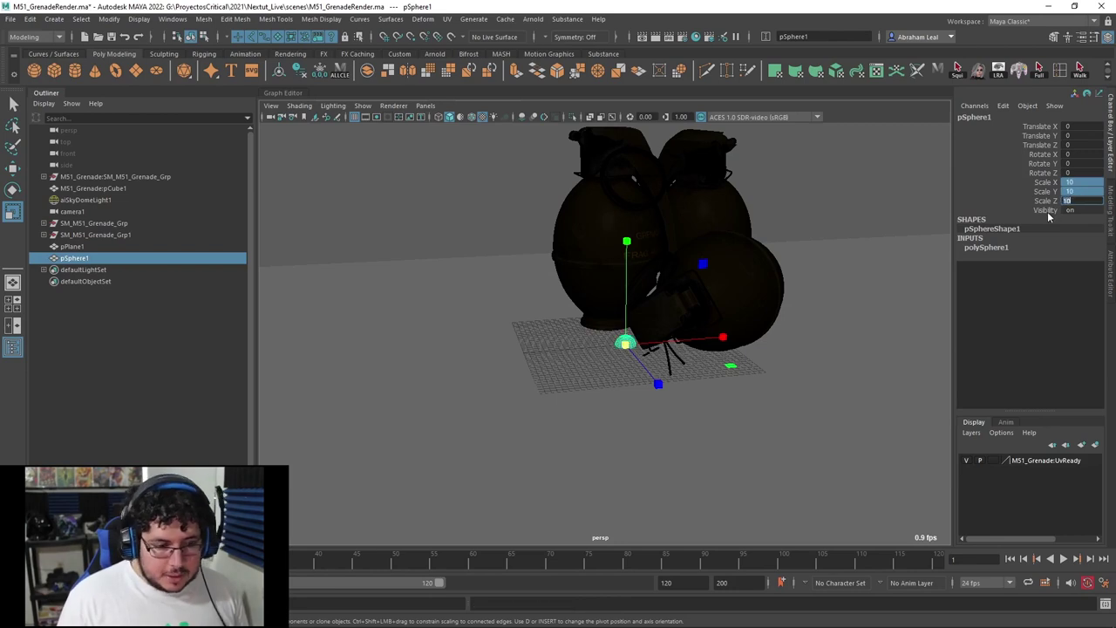
# Set the reference sphere's radius to 2 in its polySphere construction inputs.
pyautogui.scroll(5, 671, 325)
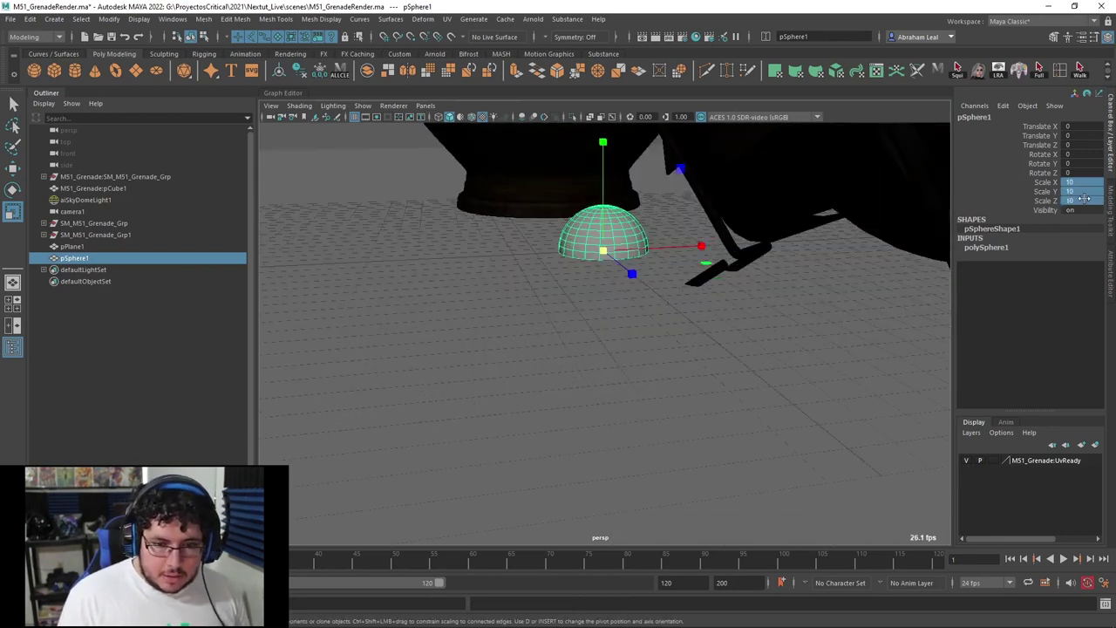
pyautogui.scroll(8, 614, 252)
pyautogui.press('f')
pyautogui.keyDown('alt'); pyautogui.moveTo(613, 251); pyautogui.dragTo(688, 271, button='middle'); pyautogui.keyUp('alt')
pyautogui.click(982, 248)
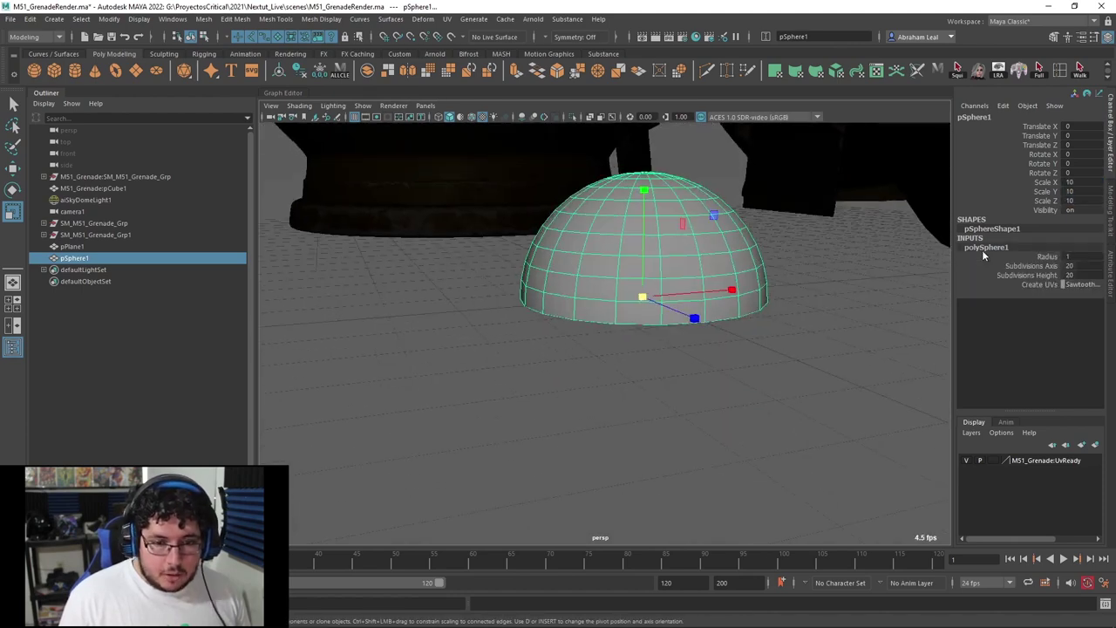
pyautogui.click(1079, 256)
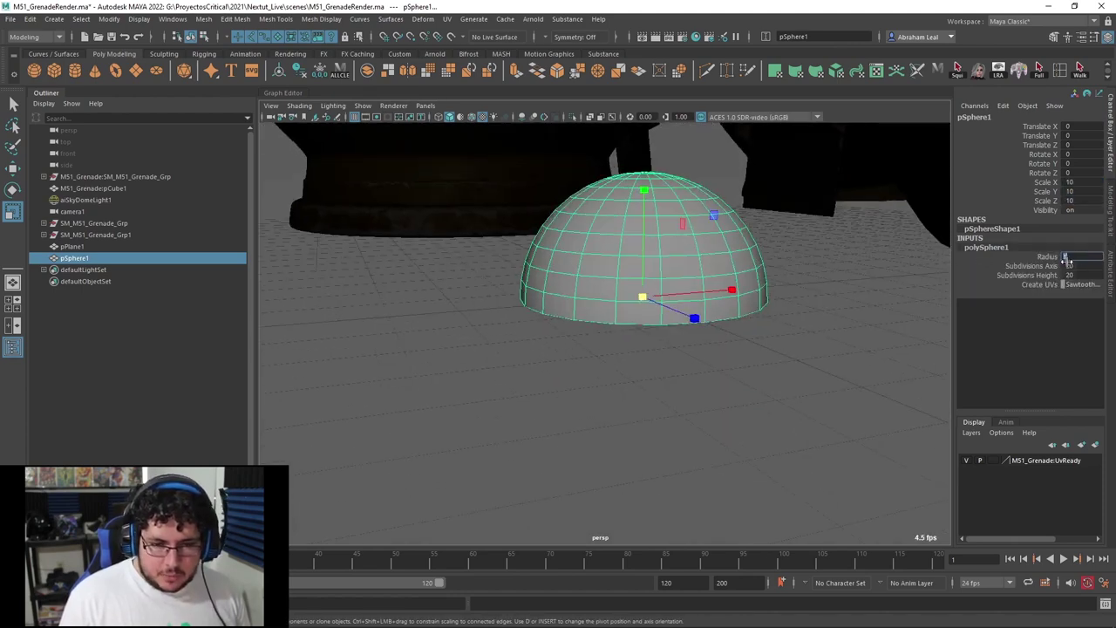
pyautogui.write('2')
pyautogui.press('Return')
pyautogui.scroll(-10, 497, 321)
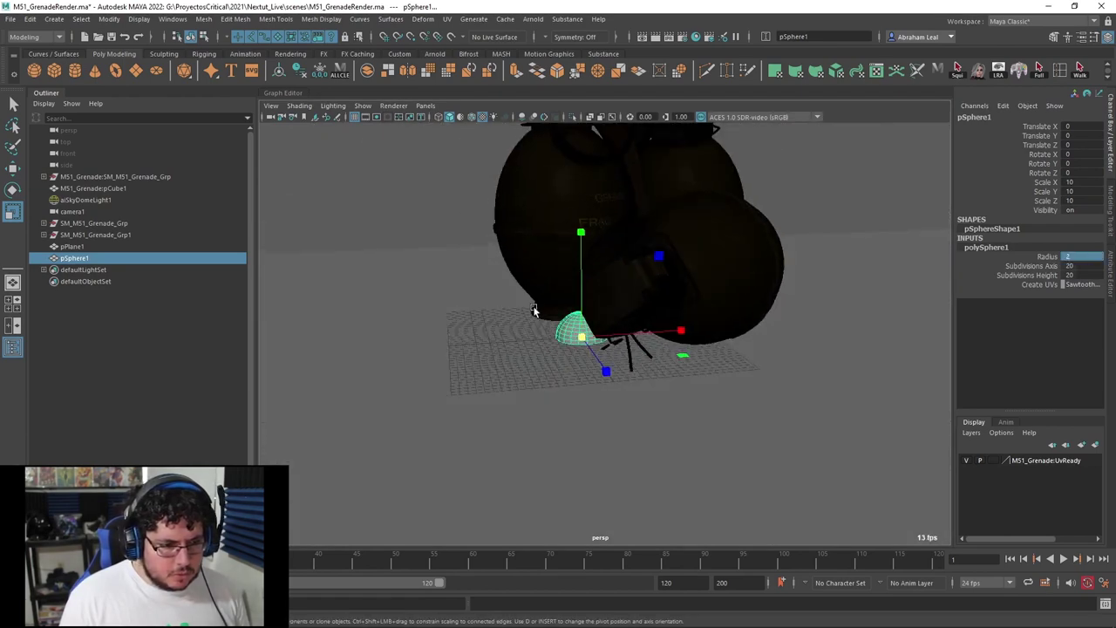
# Select the three grenades, undo their individual scaling, and combine them into one group.
pyautogui.click(99, 236)
pyautogui.keyDown('shift'); pyautogui.click(96, 226); pyautogui.keyUp('shift')
pyautogui.keyDown('shift'); pyautogui.click(569, 313); pyautogui.keyUp('shift')
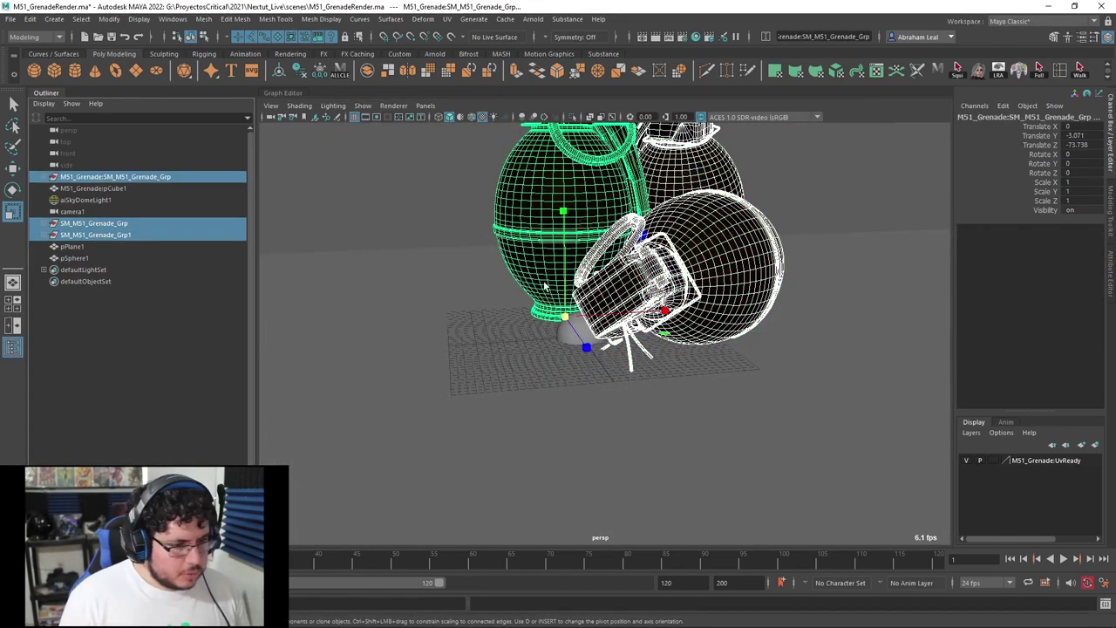
pyautogui.hotkey('ctrl', 'z')
pyautogui.hotkey('ctrl', 'z')
pyautogui.hotkey('ctrl', 'z')
pyautogui.hotkey('ctrl', 'z')
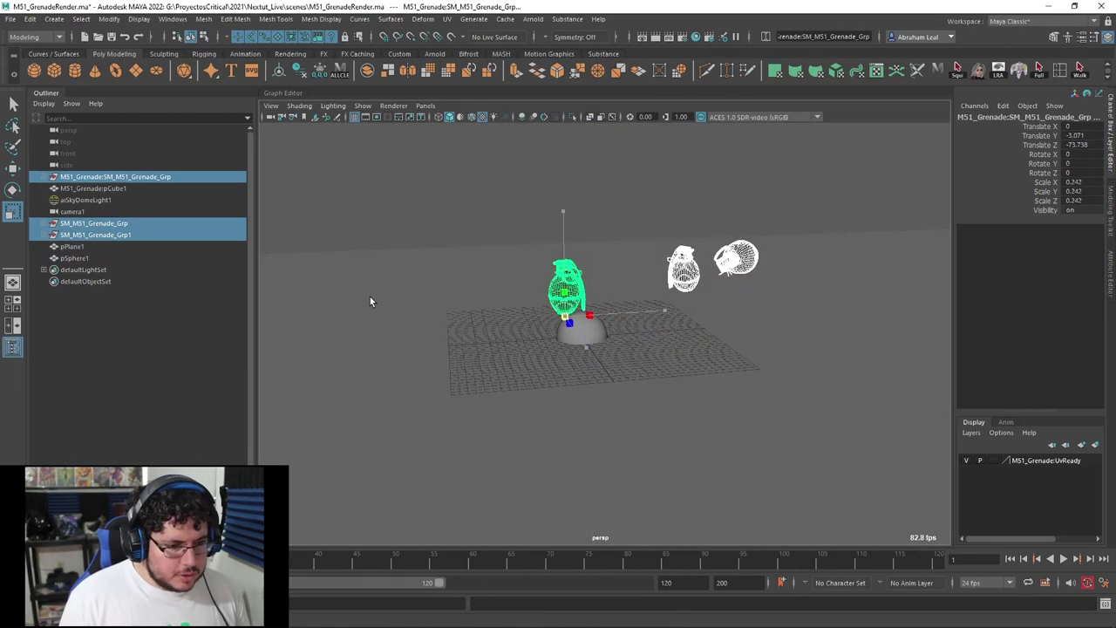
pyautogui.hotkey('ctrl', 'g')
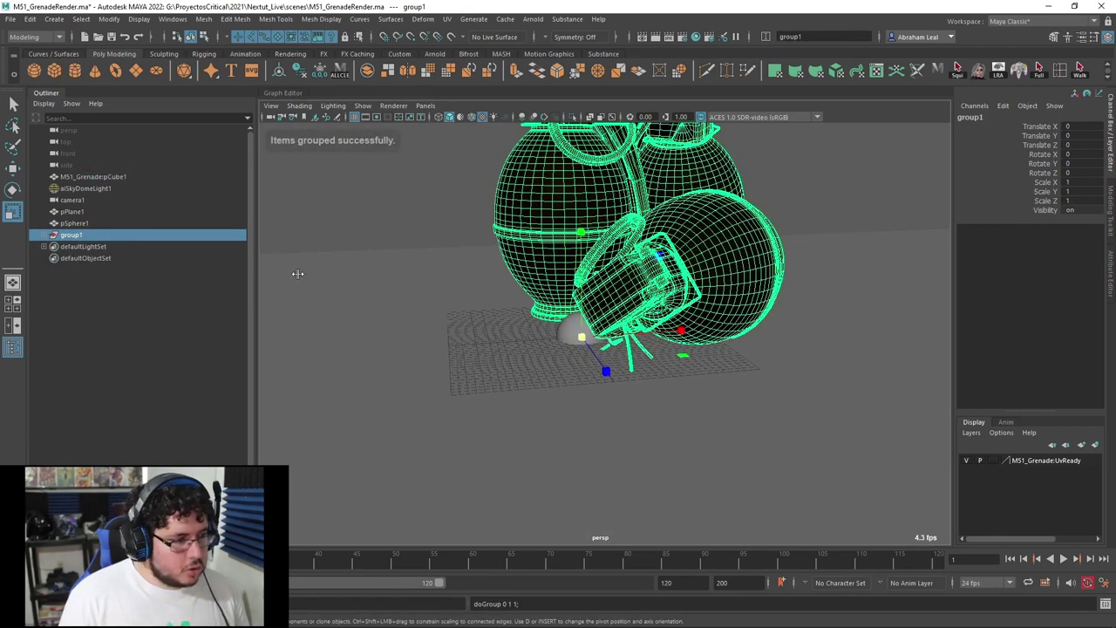
# Scale the grenade group down uniformly to about 0.252 using the sphere as a size guide, and delete the sphere.
pyautogui.moveTo(581, 338); pyautogui.dragTo(331, 305)
pyautogui.moveTo(331, 304); pyautogui.dragTo(201, 302, button='middle')
pyautogui.keyDown('alt'); pyautogui.moveTo(392, 309); pyautogui.dragTo(555, 330, button='right'); pyautogui.keyUp('alt')
pyautogui.press('4')
pyautogui.keyDown('alt'); pyautogui.moveTo(549, 322); pyautogui.dragTo(598, 331, button='middle'); pyautogui.keyUp('alt')
pyautogui.moveTo(515, 325); pyautogui.dragTo(597, 330)
pyautogui.moveTo(597, 332); pyautogui.dragTo(551, 326, button='middle')
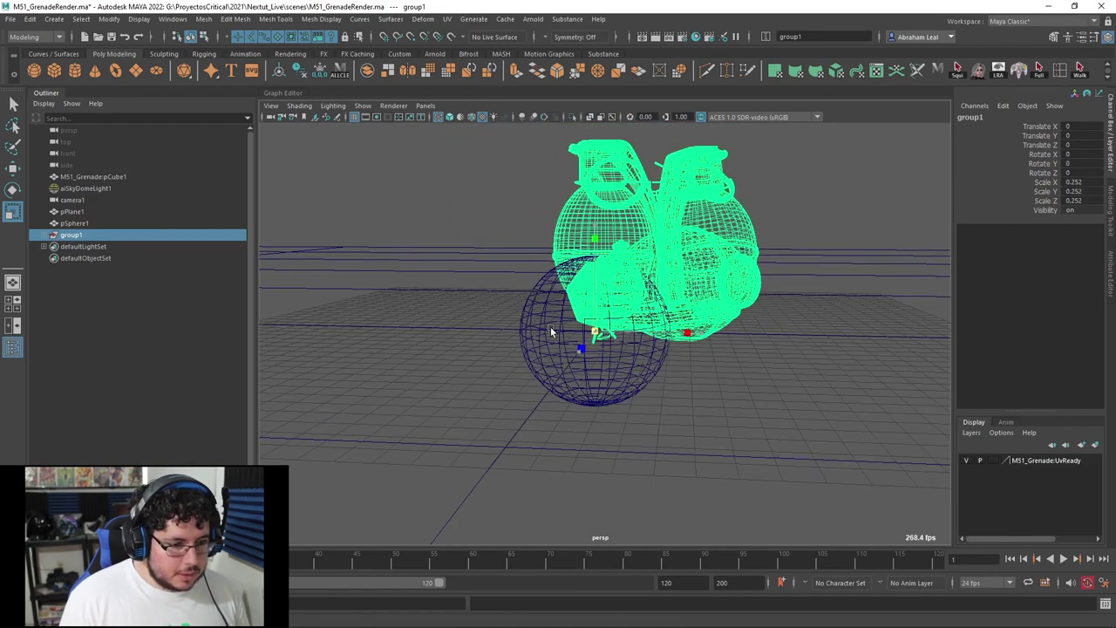
pyautogui.click(528, 313)
pyautogui.press('Delete')
# Adjust the ground plane's X scale to about 547 and shift it along X to about -157 around the grenades.
pyautogui.scroll(-8, 558, 321)
pyautogui.click(823, 361)
pyautogui.scroll(-3, 750, 373)
pyautogui.keyDown('alt'); pyautogui.moveTo(717, 381); pyautogui.dragTo(704, 399); pyautogui.keyUp('alt')
pyautogui.press('6')
pyautogui.moveTo(708, 358)
pyautogui.mouseDown()
pyautogui.moveTo(448, 367)
pyautogui.moveTo(718, 354)
pyautogui.moveTo(698, 365)
pyautogui.mouseUp()
pyautogui.scroll(-4, 704, 356)
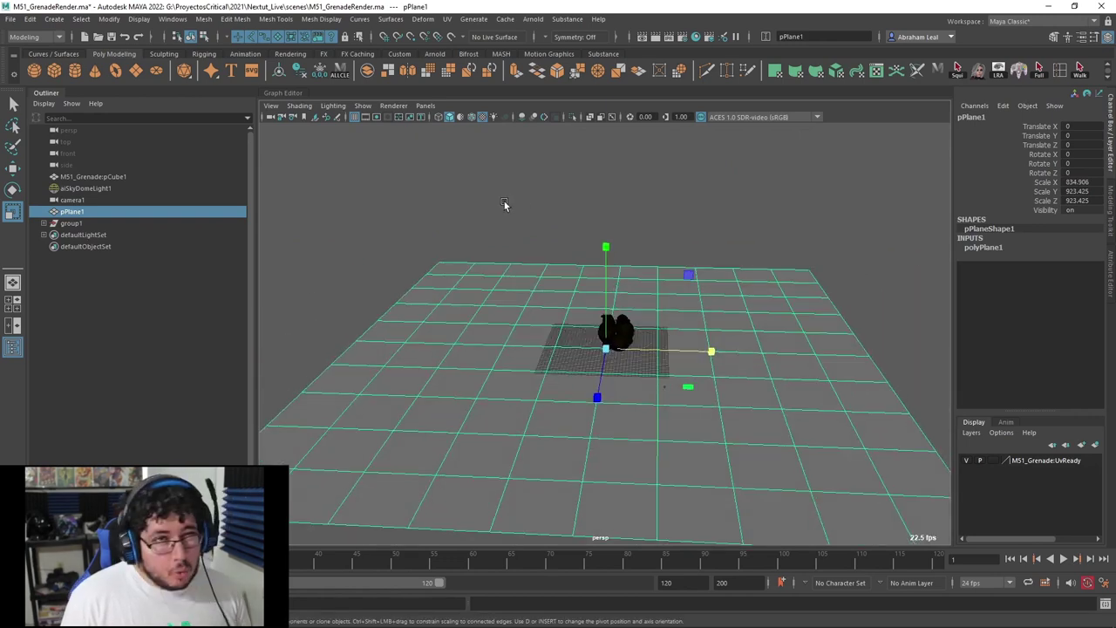
pyautogui.moveTo(711, 367); pyautogui.dragTo(762, 338)
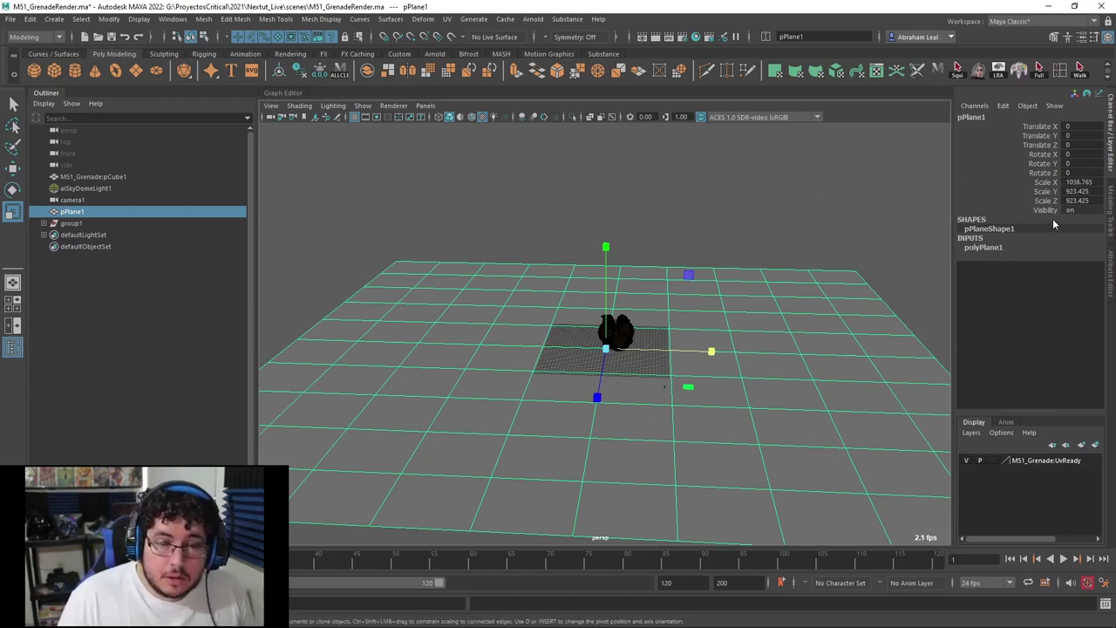
pyautogui.keyDown('alt'); pyautogui.moveTo(704, 281); pyautogui.dragTo(559, 350); pyautogui.keyUp('alt')
pyautogui.press('w')
pyautogui.click(711, 239)
pyautogui.click(730, 313)
# Extrude the ground plane's long border edge nearest the grenades straight up into a wall.
pyautogui.moveTo(728, 298); pyautogui.dragTo(740, 243, button='right')
pyautogui.click(738, 250)
pyautogui.keyDown('alt'); pyautogui.moveTo(816, 469); pyautogui.dragTo(813, 415, button='middle'); pyautogui.keyUp('alt')
pyautogui.keyDown('alt'); pyautogui.moveTo(813, 416); pyautogui.dragTo(739, 412, button='right'); pyautogui.keyUp('alt')
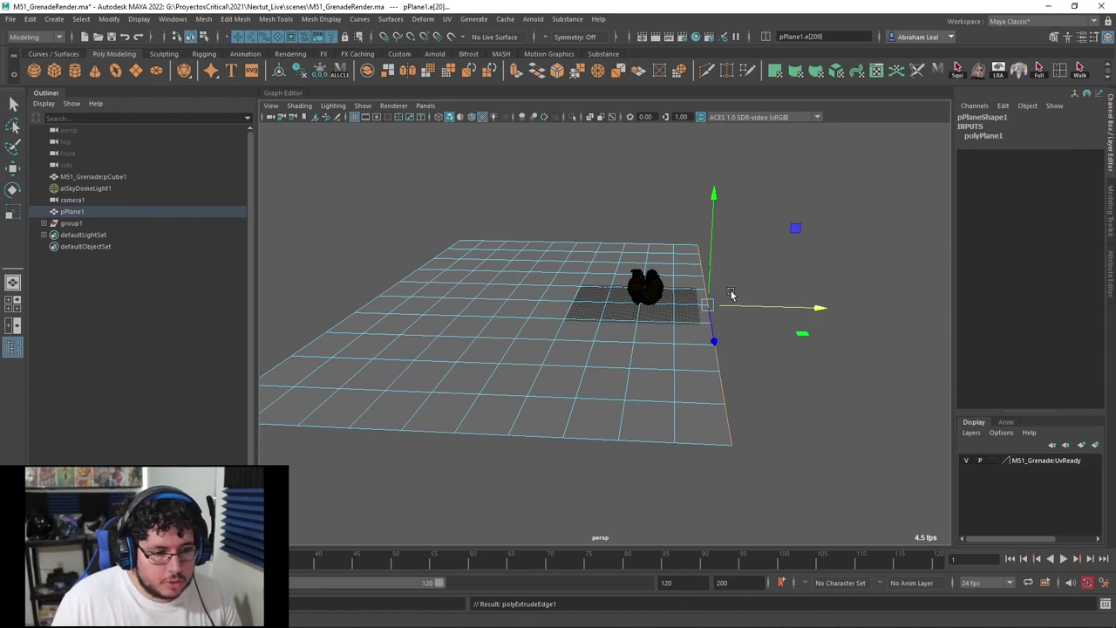
pyautogui.press('w')
pyautogui.keyDown('alt'); pyautogui.moveTo(730, 294); pyautogui.dragTo(700, 264, button='right'); pyautogui.keyUp('alt')
pyautogui.moveTo(677, 219); pyautogui.dragTo(679, 121)
pyautogui.keyDown('alt'); pyautogui.moveTo(718, 230); pyautogui.dragTo(738, 299, button='middle'); pyautogui.keyUp('alt')
pyautogui.moveTo(699, 222); pyautogui.dragTo(698, 188)
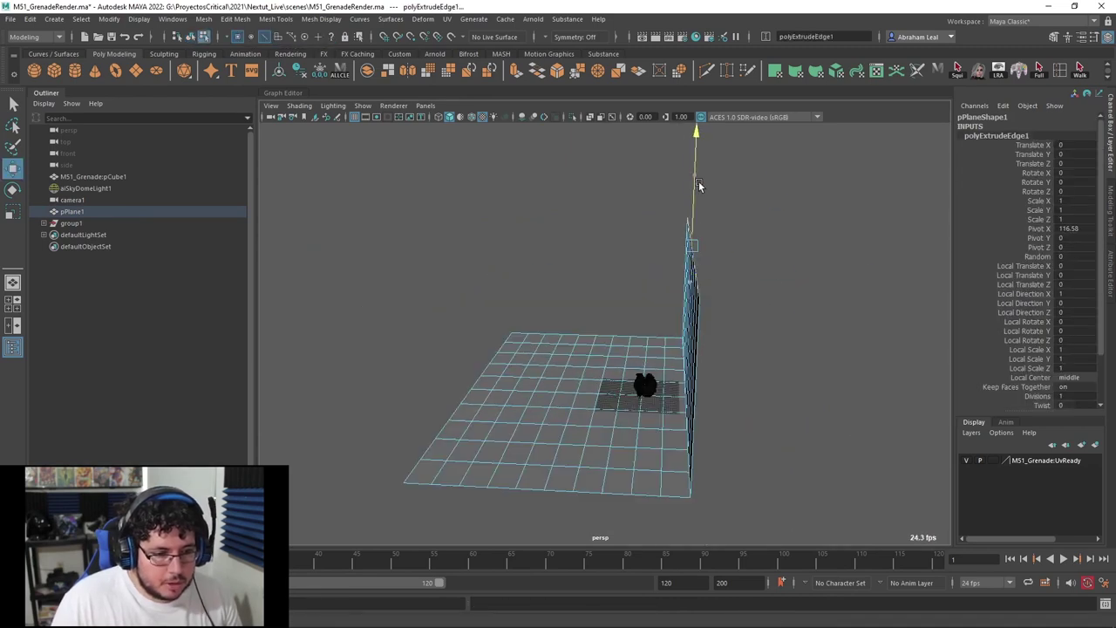
# Move the wall's upper edge outward and adjust its height to form a sloped trench bank.
pyautogui.moveTo(737, 244); pyautogui.dragTo(884, 251)
pyautogui.moveTo(842, 209); pyautogui.dragTo(843, 253)
pyautogui.moveTo(890, 295); pyautogui.dragTo(853, 293)
pyautogui.moveTo(803, 251); pyautogui.dragTo(805, 232)
# Extrude the opposite long border edge of the ground plane up and outward into a second sloped bank.
pyautogui.click(598, 316)
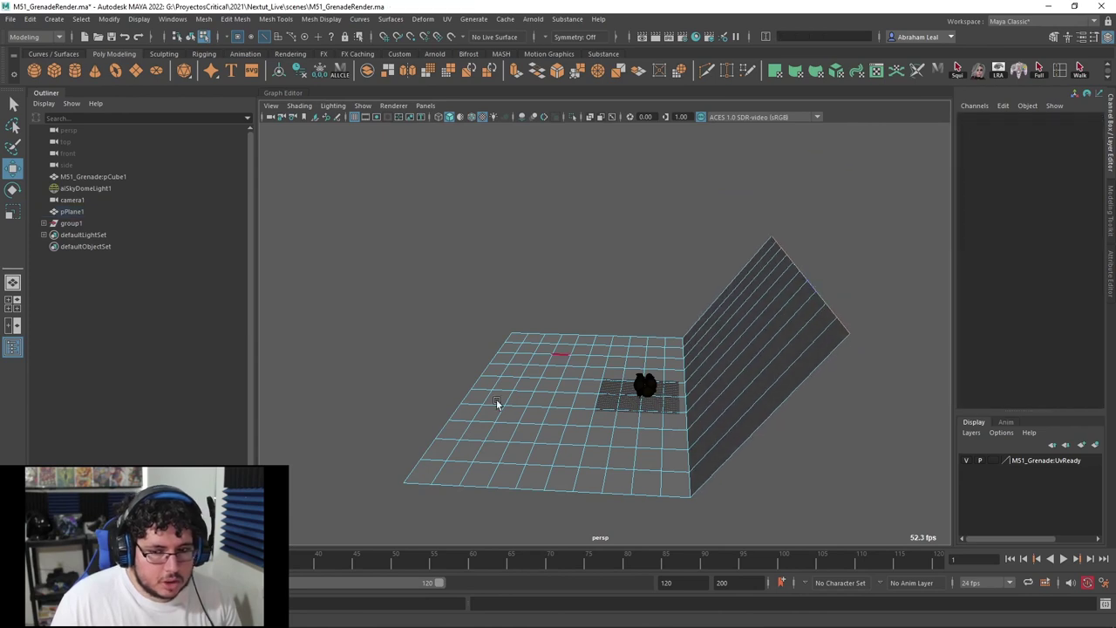
pyautogui.click(410, 473)
pyautogui.hotkey('ctrl', 'e')
pyautogui.press('w')
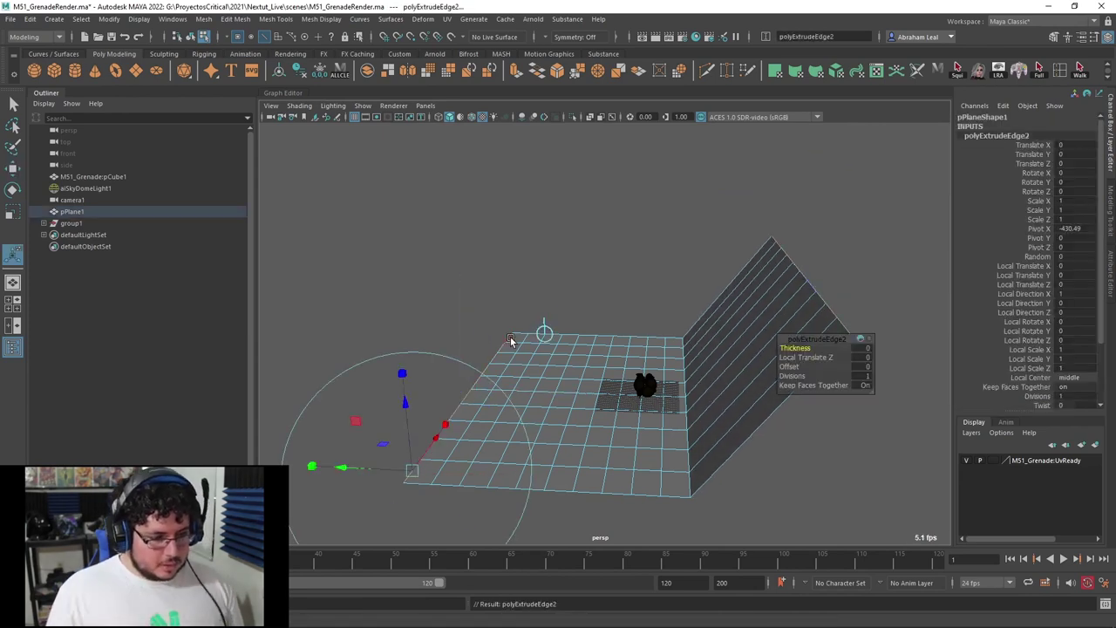
pyautogui.moveTo(464, 281); pyautogui.dragTo(458, 111)
pyautogui.moveTo(569, 228); pyautogui.dragTo(473, 229)
pyautogui.click(545, 279)
pyautogui.keyDown('alt'); pyautogui.moveTo(611, 314); pyautogui.dragTo(571, 314); pyautogui.keyUp('alt')
pyautogui.keyDown('alt'); pyautogui.moveTo(571, 314); pyautogui.dragTo(537, 316, button='right'); pyautogui.keyUp('alt')
pyautogui.keyDown('alt'); pyautogui.moveTo(537, 315); pyautogui.dragTo(552, 331); pyautogui.keyUp('alt')
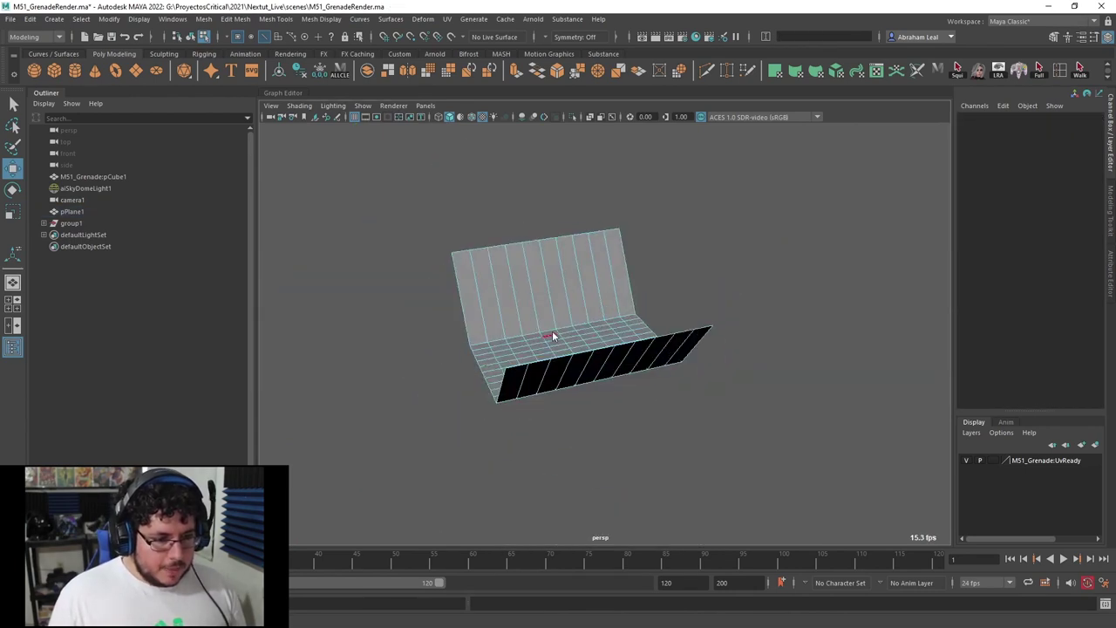
# Return to object mode and select the whole trench mesh.
pyautogui.moveTo(552, 330); pyautogui.dragTo(610, 300, button='right')
pyautogui.click(680, 307)
pyautogui.moveTo(619, 314)
pyautogui.keyDown('alt'); pyautogui.mouseDown()
pyautogui.moveTo(657, 361)
pyautogui.moveTo(599, 322)
pyautogui.mouseUp(); pyautogui.keyUp('alt')
pyautogui.click(599, 324)
pyautogui.scroll(-3, 676, 330)
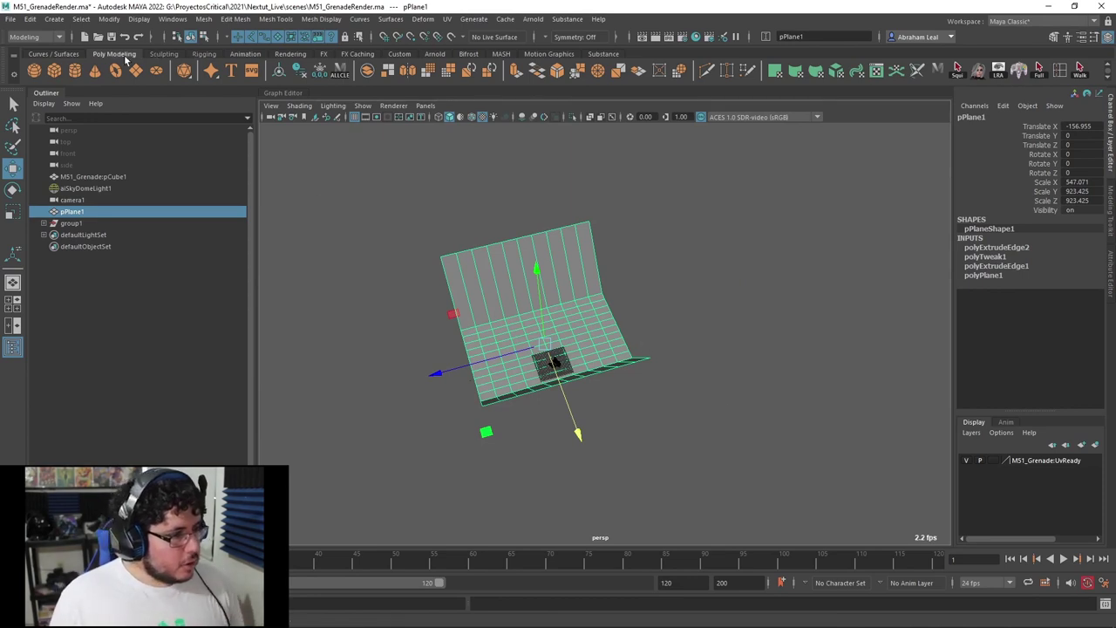
# Draw an angular curve in the top view, starting at the trench's far end and arcing around as the trench path.
pyautogui.click(54, 54)
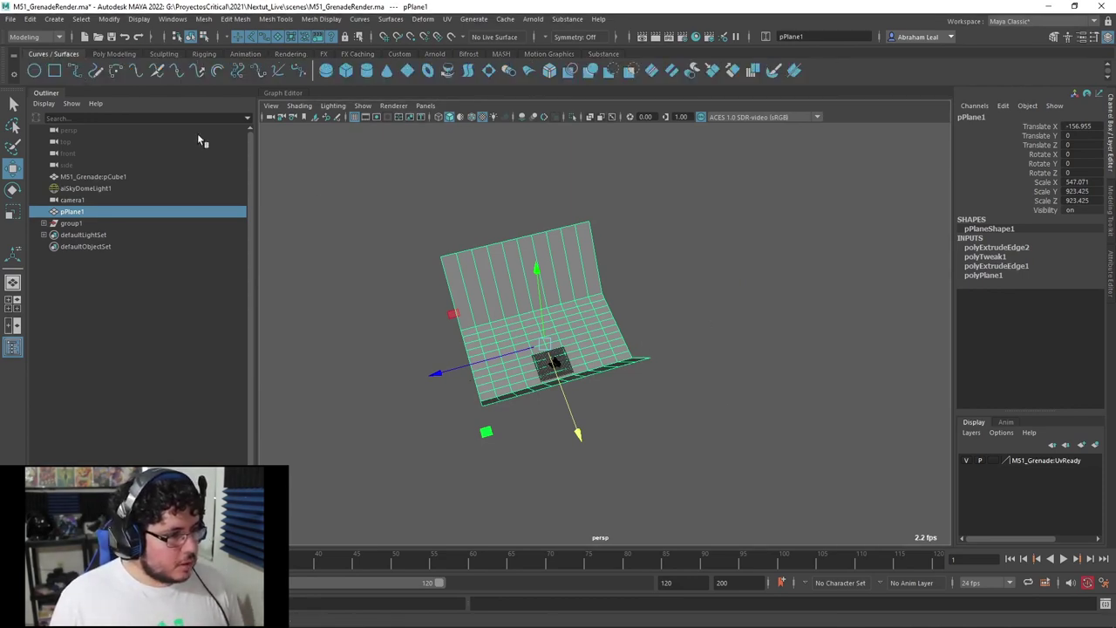
pyautogui.click(77, 72)
pyautogui.press('space')
pyautogui.moveTo(581, 343); pyautogui.dragTo(565, 344)
pyautogui.scroll(-6, 648, 374)
pyautogui.scroll(-15, 648, 374)
pyautogui.keyDown('alt'); pyautogui.moveTo(631, 319); pyautogui.dragTo(659, 481, button='middle'); pyautogui.keyUp('alt')
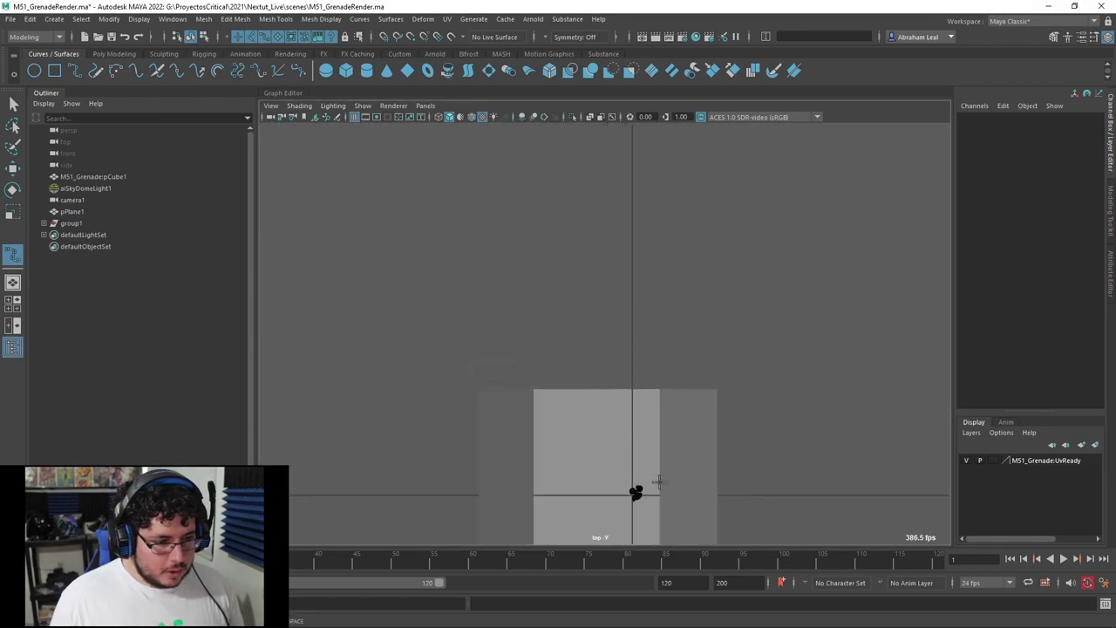
pyautogui.click(600, 387)
pyautogui.click(574, 220)
pyautogui.keyDown('alt'); pyautogui.moveTo(605, 182); pyautogui.dragTo(625, 317, button='middle'); pyautogui.keyUp('alt')
pyautogui.click(640, 162)
pyautogui.keyDown('alt'); pyautogui.moveTo(830, 263); pyautogui.dragTo(716, 437, button='middle'); pyautogui.keyUp('alt')
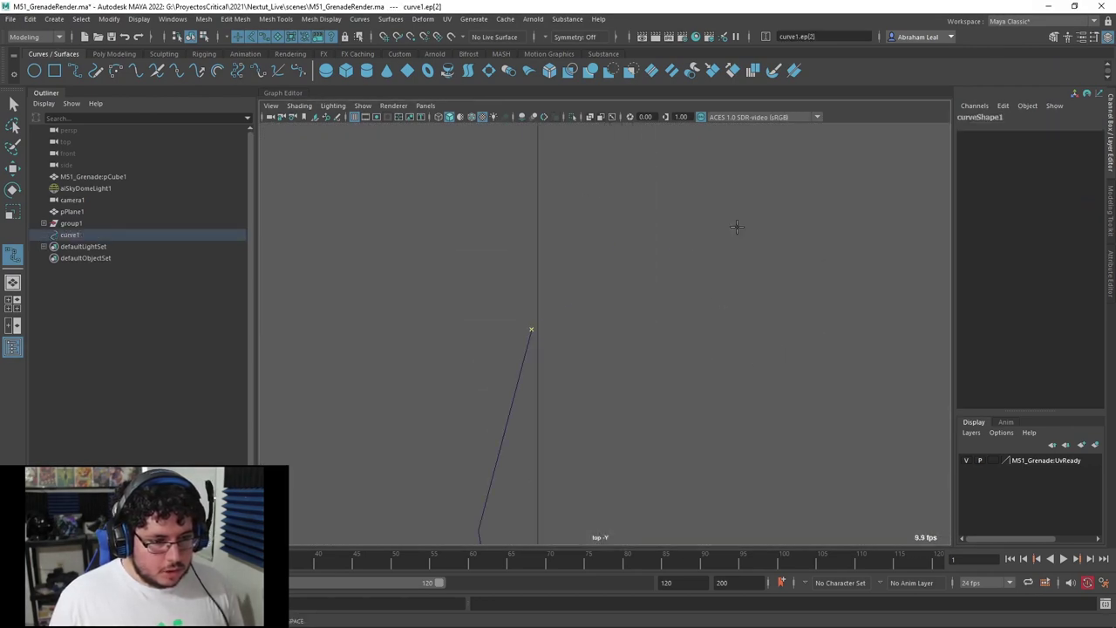
pyautogui.scroll(-3, 829, 254)
pyautogui.click(877, 328)
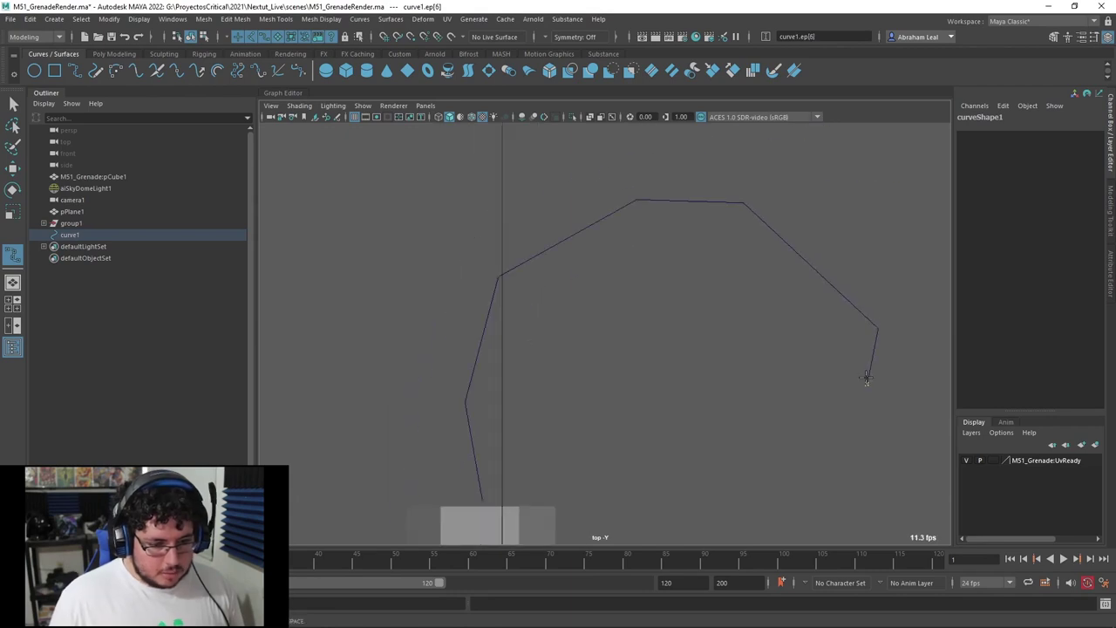
pyautogui.press('Return')
# Extrude the border edges at the trench's far end along the curve with 25 divisions.
pyautogui.keyDown('alt'); pyautogui.moveTo(431, 504); pyautogui.dragTo(449, 384, button='middle'); pyautogui.keyUp('alt')
pyautogui.press('space')
pyautogui.moveTo(493, 382); pyautogui.dragTo(558, 384)
pyautogui.click(319, 343)
pyautogui.keyDown('alt'); pyautogui.moveTo(319, 343); pyautogui.dragTo(489, 340, button='middle'); pyautogui.keyUp('alt')
pyautogui.moveTo(490, 340); pyautogui.dragTo(490, 301, button='right')
pyautogui.doubleClick(499, 272)
pyautogui.keyDown('alt'); pyautogui.moveTo(511, 305); pyautogui.dragTo(568, 290); pyautogui.keyUp('alt')
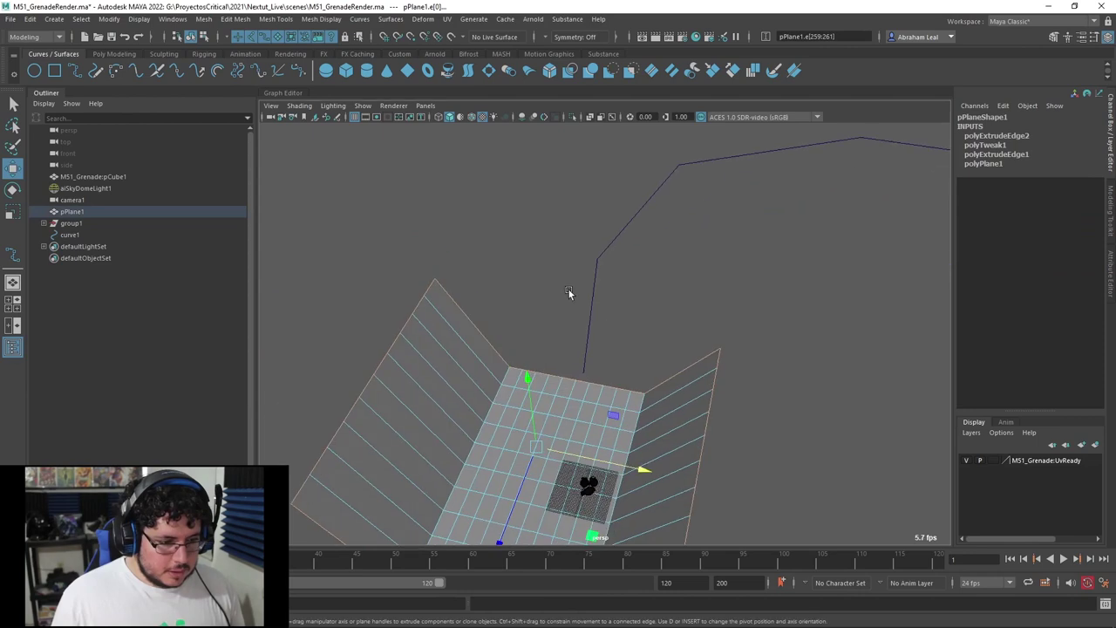
pyautogui.click(471, 325)
pyautogui.click(586, 261)
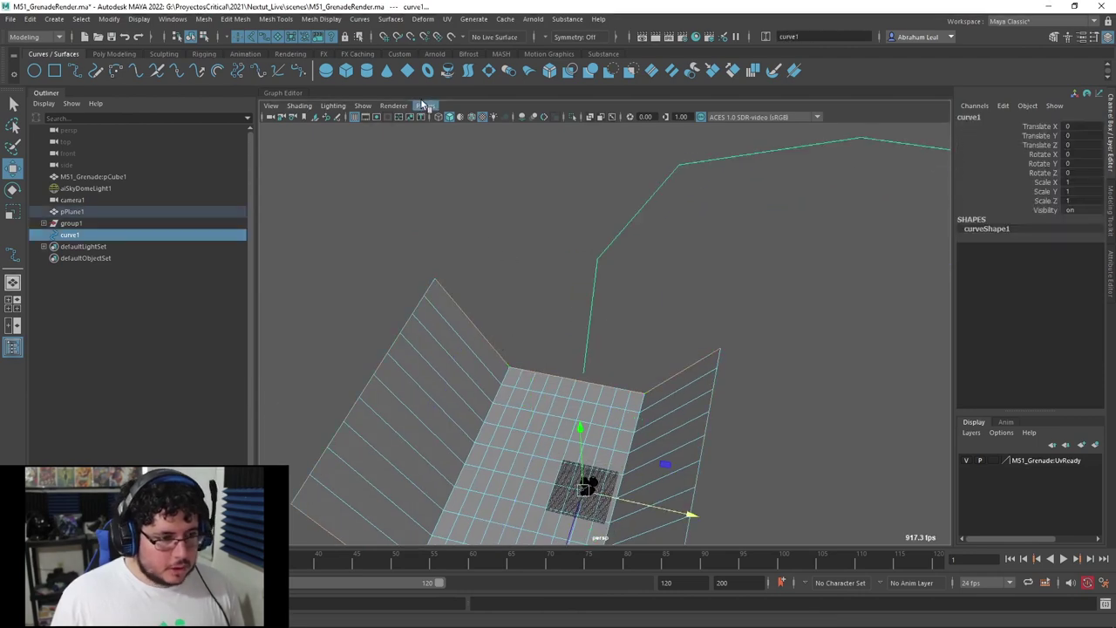
pyautogui.hotkey('ctrl', 'e')
pyautogui.moveTo(790, 375); pyautogui.dragTo(534, 373)
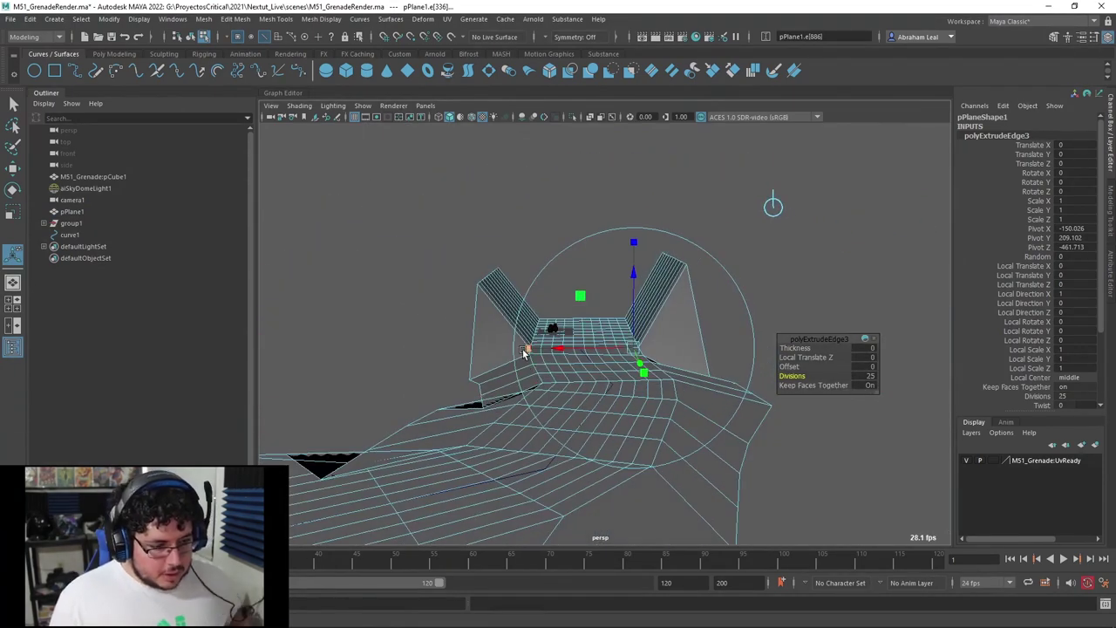
# Delete the strip of distorted bank faces along one side of the curved trench.
pyautogui.click(491, 272)
pyautogui.moveTo(501, 289); pyautogui.dragTo(501, 316, button='right')
pyautogui.click(499, 322)
pyautogui.keyDown('alt'); pyautogui.moveTo(515, 326); pyautogui.dragTo(580, 277); pyautogui.keyUp('alt')
pyautogui.hotkey('ctrl', 'z')
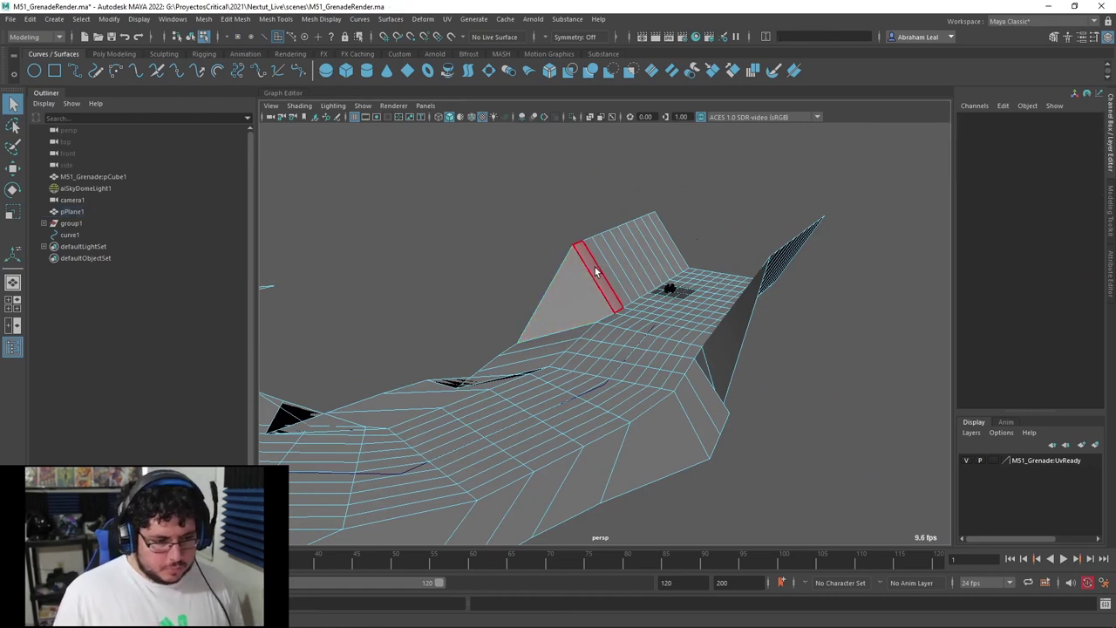
pyautogui.hotkey('ctrl', 'z')
pyautogui.click(581, 282)
pyautogui.press('Delete')
pyautogui.keyDown('alt'); pyautogui.moveTo(580, 283); pyautogui.dragTo(740, 356); pyautogui.keyUp('alt')
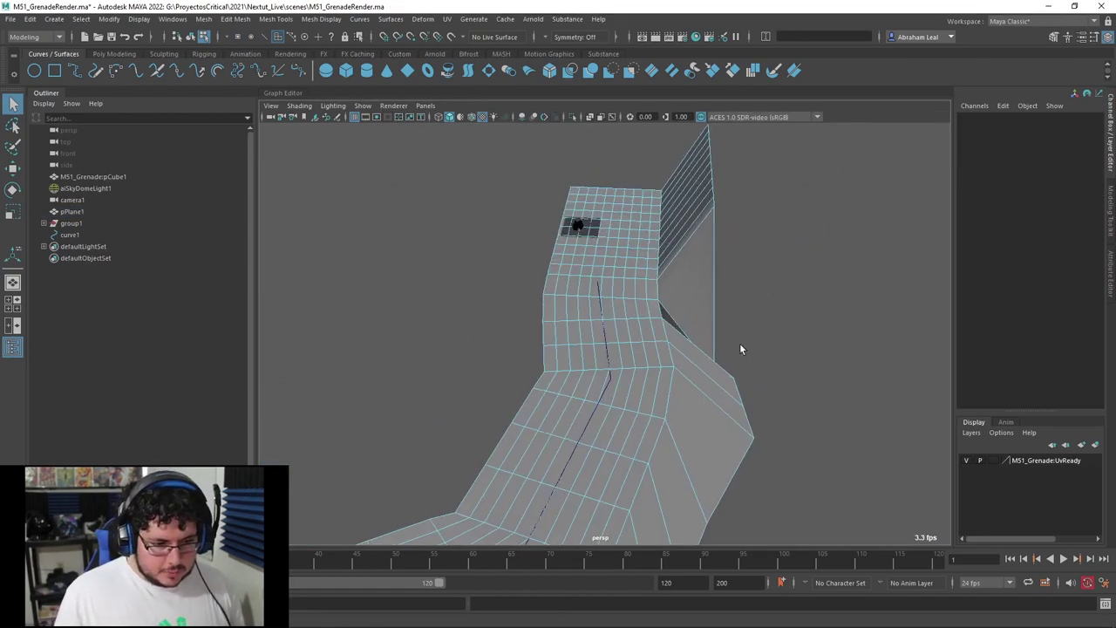
# Delete the bank faces along the opposite side of the trench, leaving only the floor.
pyautogui.click(683, 302)
pyautogui.keyDown('shift'); pyautogui.doubleClick(669, 320); pyautogui.keyUp('shift')
pyautogui.press('Delete')
pyautogui.keyDown('alt'); pyautogui.moveTo(670, 320); pyautogui.dragTo(640, 319); pyautogui.keyUp('alt')
# Select the border edge loop around the trench floor.
pyautogui.moveTo(672, 298); pyautogui.dragTo(689, 230, button='right')
pyautogui.doubleClick(650, 207)
pyautogui.keyDown('alt'); pyautogui.moveTo(688, 230); pyautogui.dragTo(614, 232); pyautogui.keyUp('alt')
pyautogui.hotkey('ctrl', 'e')
pyautogui.moveTo(835, 252)
pyautogui.mouseDown()
pyautogui.moveTo(837, 226)
pyautogui.moveTo(820, 242)
pyautogui.mouseUp()
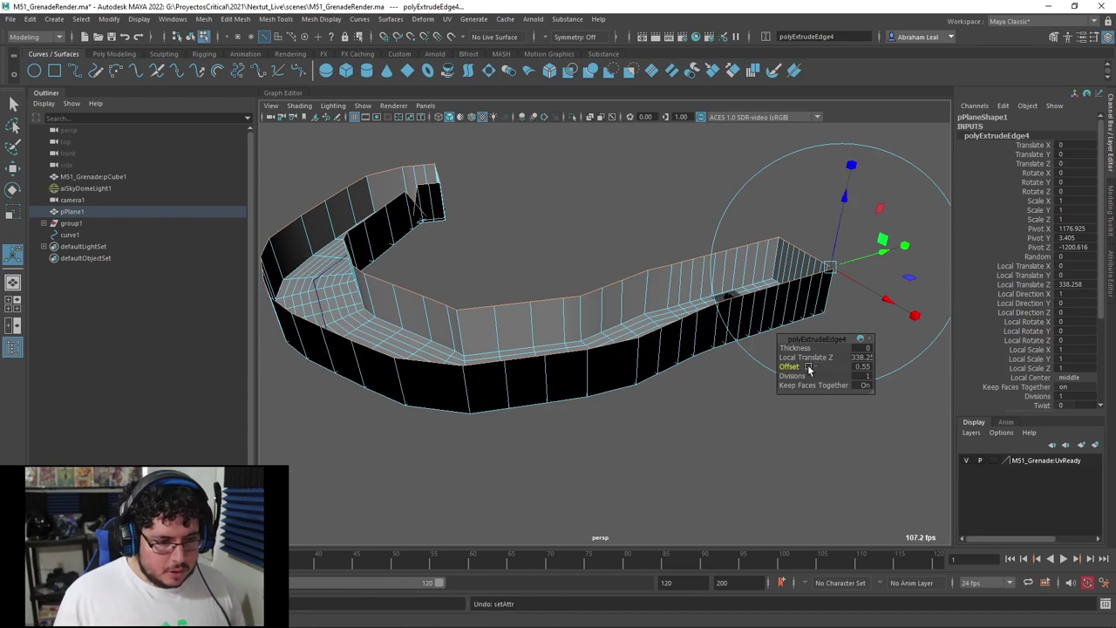
pyautogui.hotkey('ctrl', 'z')
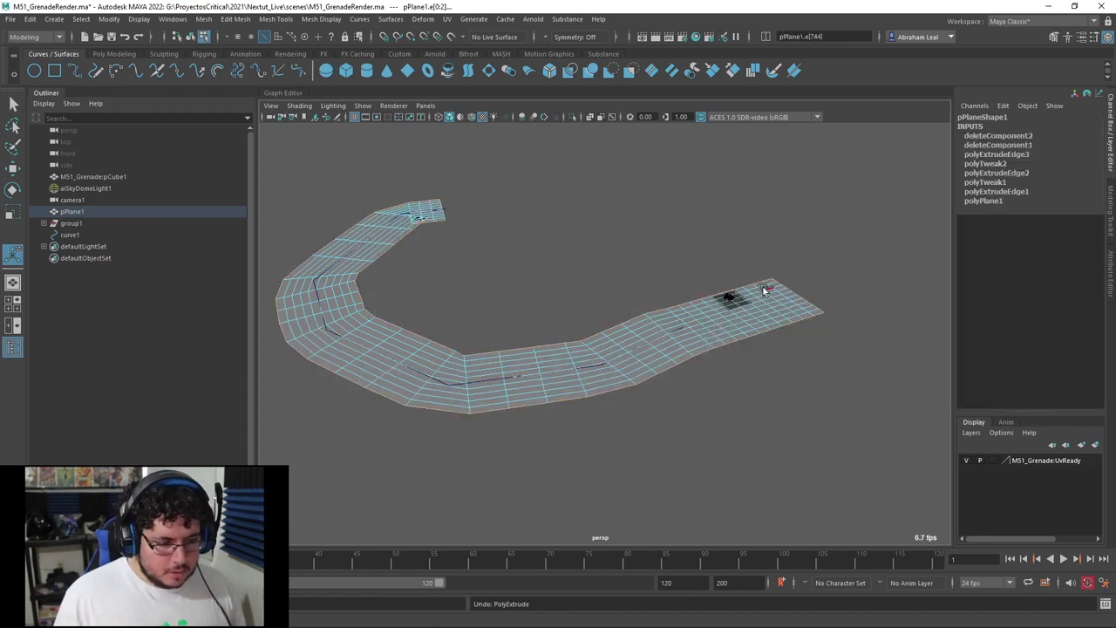
# Extrude the floor's border edges up by about 384 and offset them outward to form sloping banks.
pyautogui.hotkey('ctrl', 'e')
pyautogui.moveTo(835, 245); pyautogui.dragTo(805, 327)
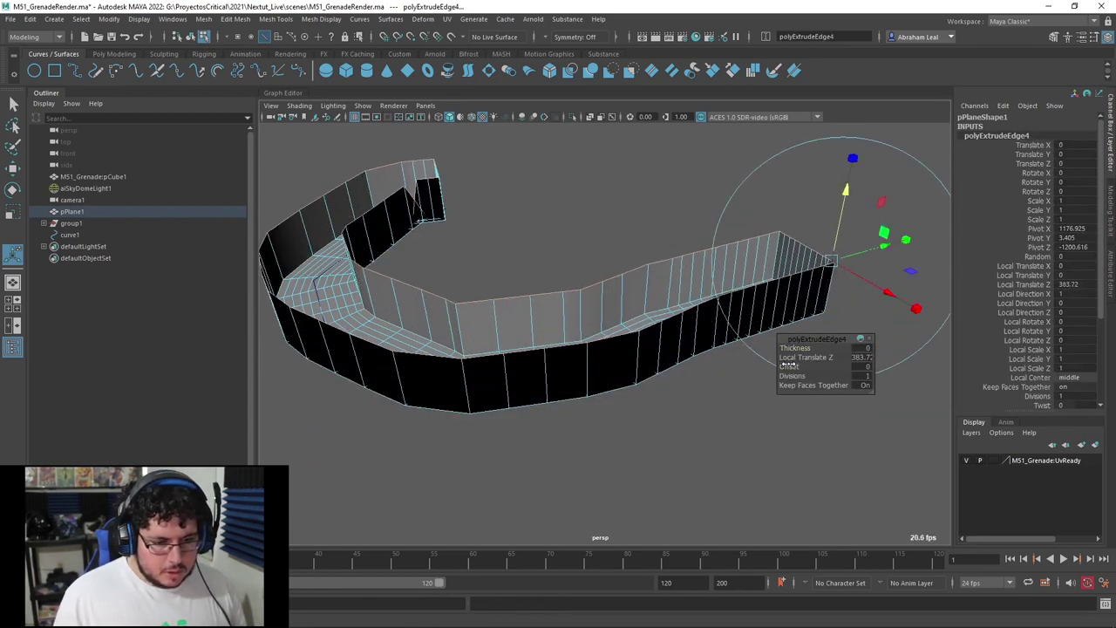
pyautogui.moveTo(788, 365); pyautogui.dragTo(728, 297)
pyautogui.moveTo(785, 366); pyautogui.dragTo(650, 279)
pyautogui.scroll(5, 650, 279)
pyautogui.moveTo(434, 305); pyautogui.dragTo(441, 327)
pyautogui.keyDown('alt'); pyautogui.moveTo(449, 339); pyautogui.dragTo(558, 298); pyautogui.keyUp('alt')
# Delete the bank faces that close off the near end of the trench beside the grenades.
pyautogui.click(341, 399)
pyautogui.doubleClick(436, 372)
pyautogui.rightClick(437, 347)
pyautogui.moveTo(438, 346); pyautogui.dragTo(439, 348, button='right')
pyautogui.click(450, 372)
pyautogui.keyDown('shift'); pyautogui.doubleClick(802, 374); pyautogui.keyUp('shift')
pyautogui.press('Delete')
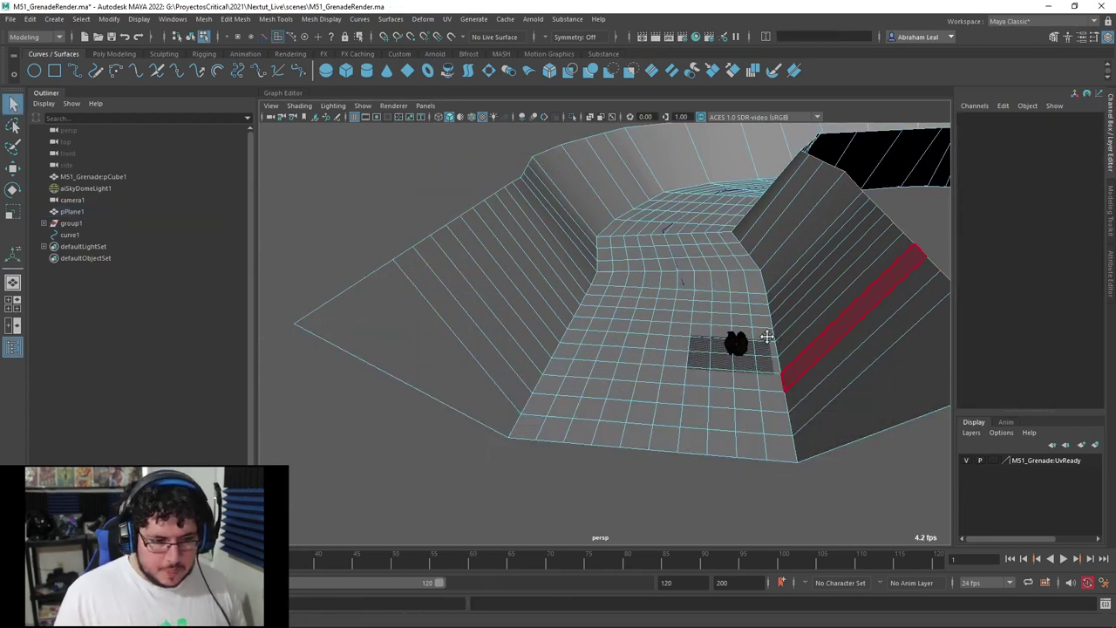
# Select and delete the faces of the far section of the curved trench.
pyautogui.keyDown('alt'); pyautogui.moveTo(768, 337); pyautogui.dragTo(611, 331, button='middle'); pyautogui.keyUp('alt')
pyautogui.scroll(-5, 810, 290)
pyautogui.keyDown('alt'); pyautogui.moveTo(820, 261); pyautogui.dragTo(668, 261, button='middle'); pyautogui.keyUp('alt')
pyautogui.scroll(-4, 668, 262)
pyautogui.moveTo(880, 185); pyautogui.dragTo(612, 424)
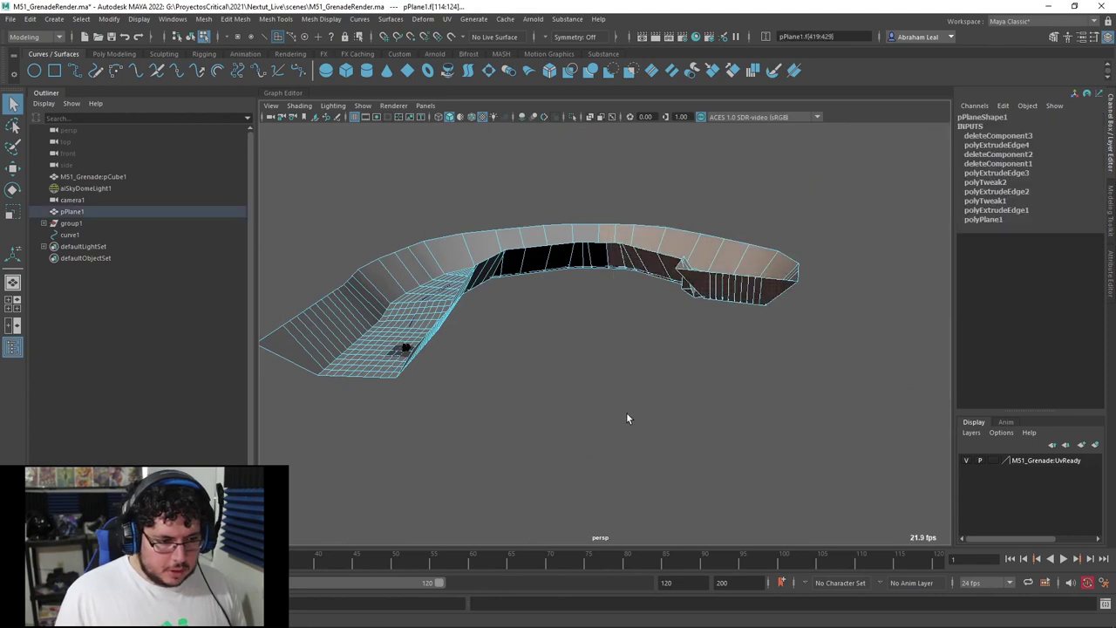
pyautogui.press('Delete')
pyautogui.keyDown('alt'); pyautogui.moveTo(593, 378); pyautogui.dragTo(839, 235); pyautogui.keyUp('alt')
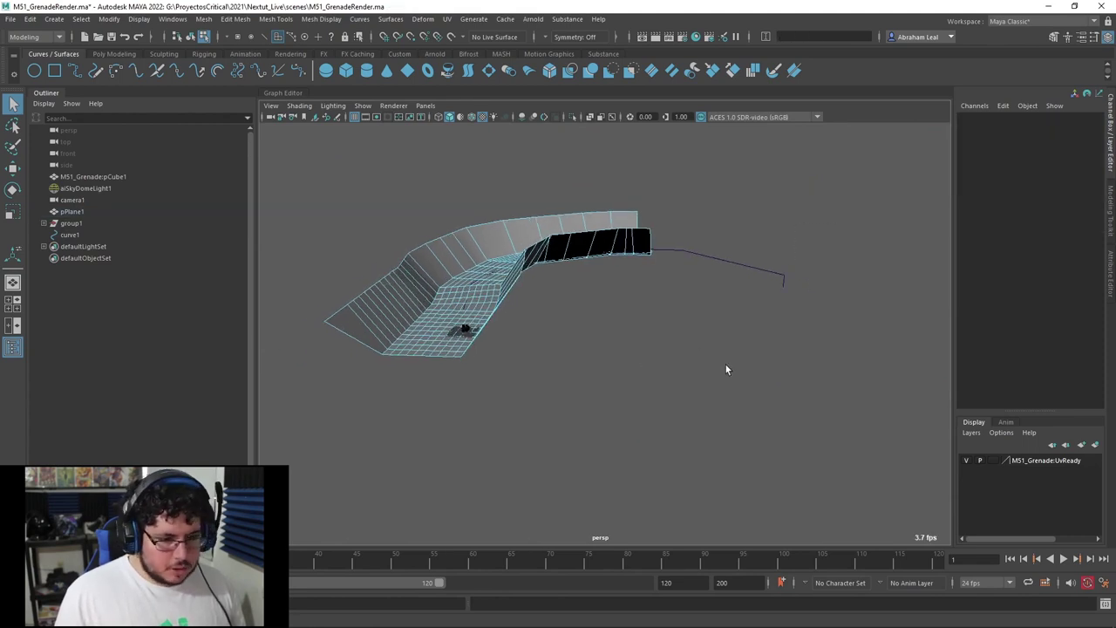
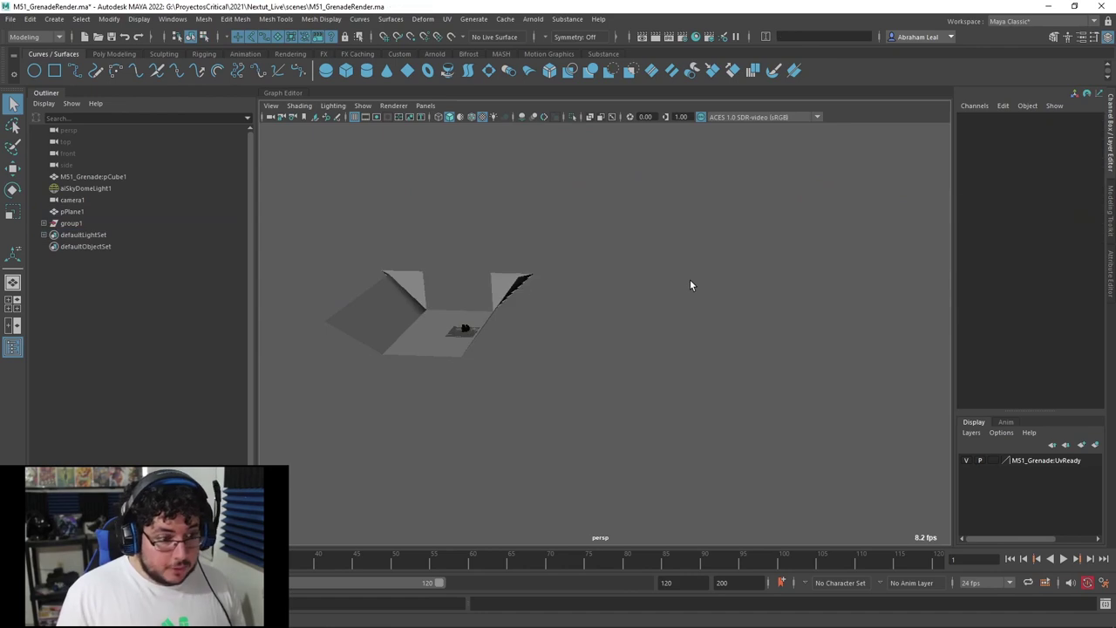
# Delete the trench mesh's construction history and remove the leftover guide curve.
pyautogui.click(527, 240)
pyautogui.click(127, 53)
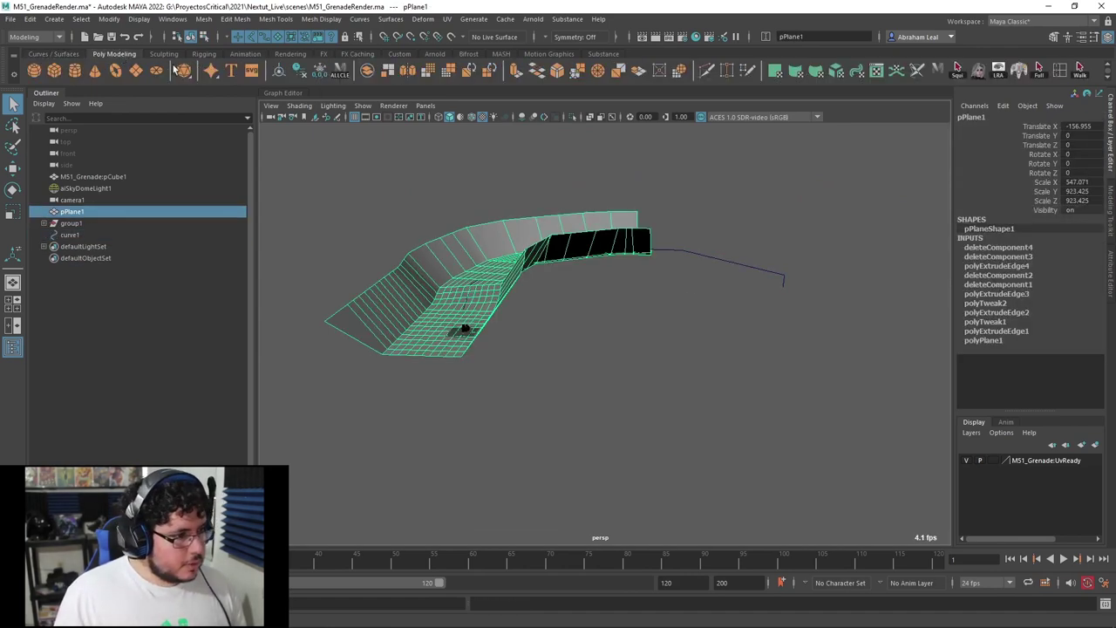
pyautogui.click(302, 76)
pyautogui.moveTo(685, 232); pyautogui.dragTo(718, 314)
pyautogui.press('Delete')
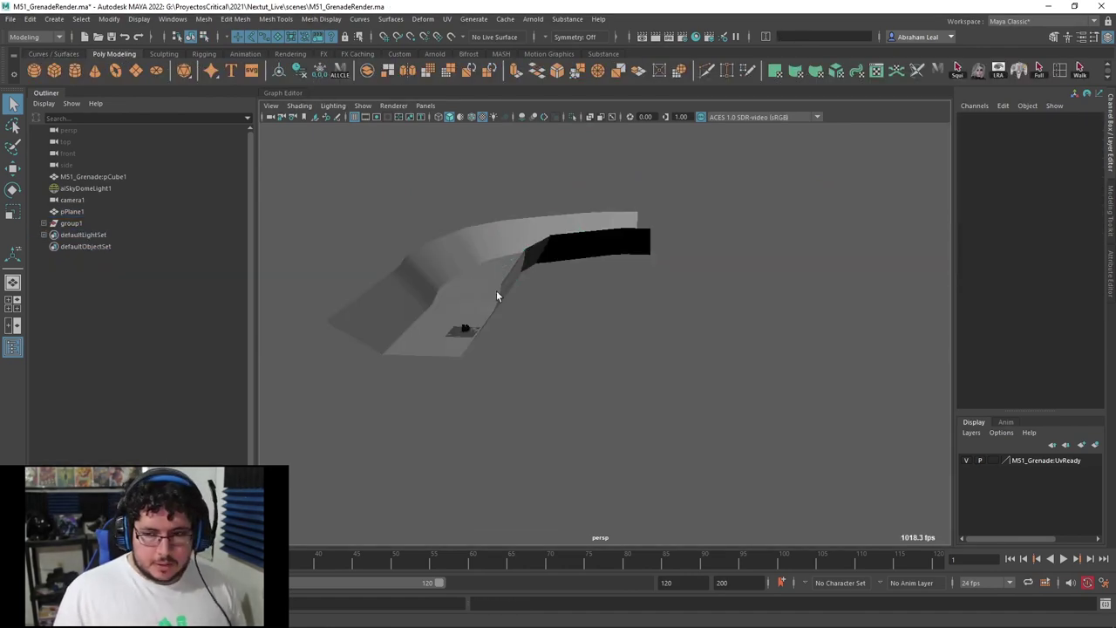
# Look through camera1 and rename the camera SHOTCAM.
pyautogui.keyDown('alt'); pyautogui.moveTo(510, 290); pyautogui.dragTo(545, 332); pyautogui.keyUp('alt')
pyautogui.click(104, 200)
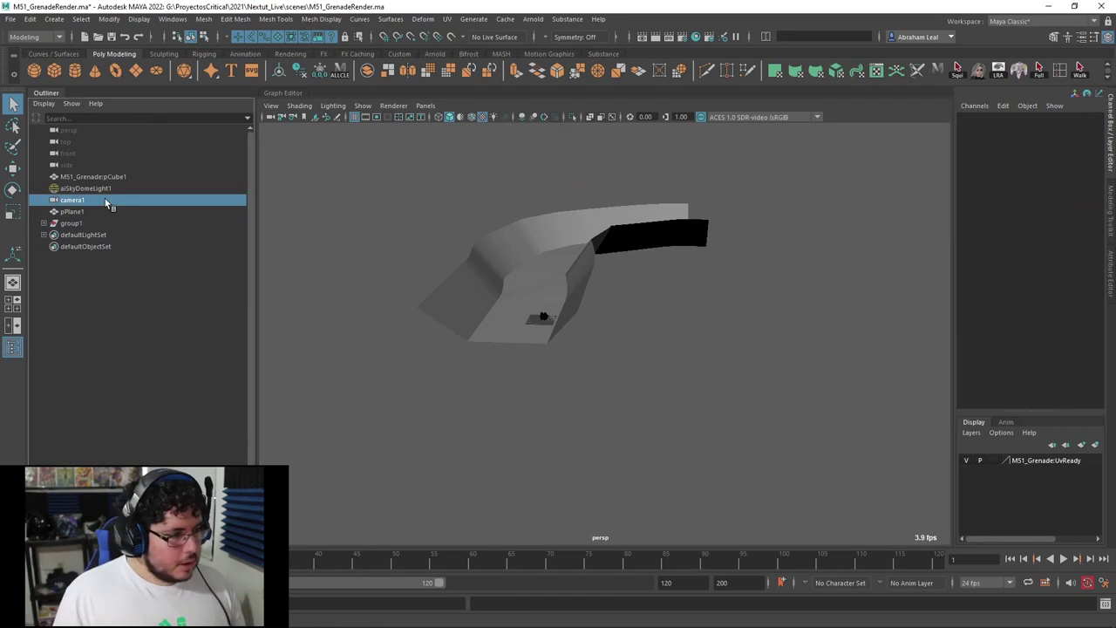
pyautogui.click(426, 106)
pyautogui.click(485, 161)
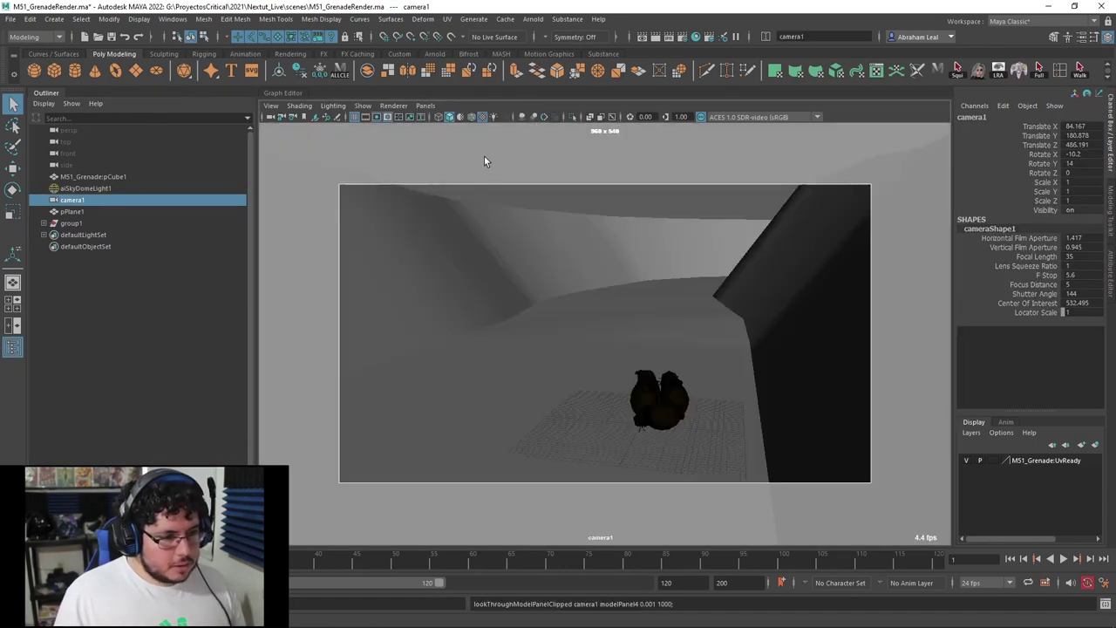
pyautogui.doubleClick(82, 200)
pyautogui.write('SHOTCA')
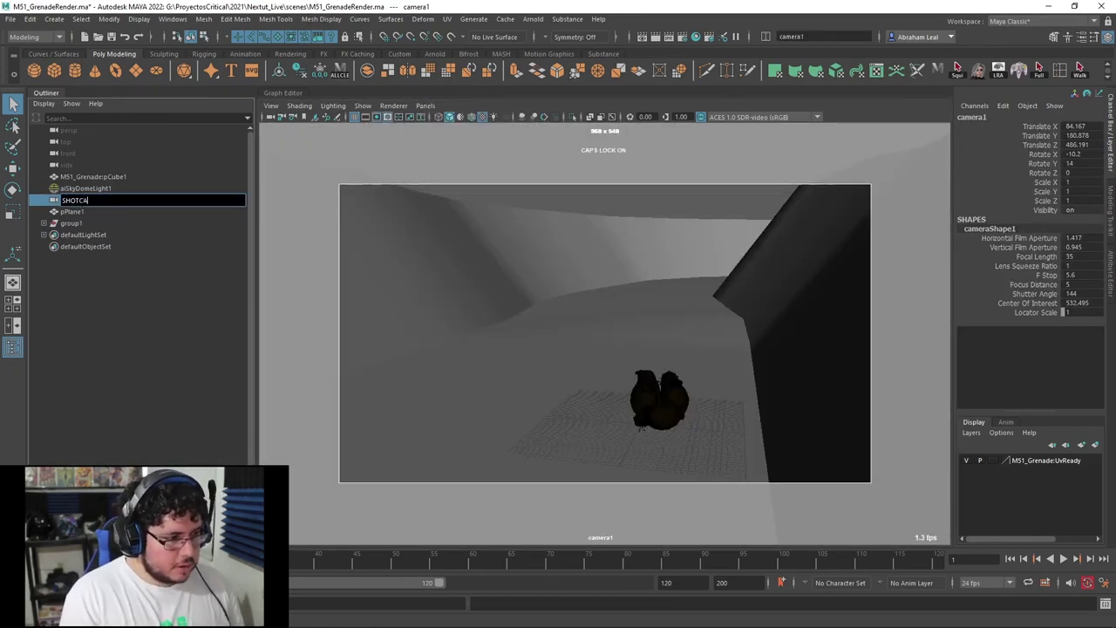
pyautogui.write('M')
pyautogui.press('Return')
# Lower SHOTCAM close to the trench floor and bring the grenades large into the middle of the frame.
pyautogui.keyDown('alt'); pyautogui.moveTo(533, 322); pyautogui.dragTo(538, 299); pyautogui.keyUp('alt')
pyautogui.keyDown('alt'); pyautogui.moveTo(567, 316); pyautogui.dragTo(571, 287, button='middle'); pyautogui.keyUp('alt')
pyautogui.keyDown('alt'); pyautogui.moveTo(571, 287); pyautogui.dragTo(756, 357, button='right'); pyautogui.keyUp('alt')
pyautogui.keyDown('alt'); pyautogui.moveTo(744, 352); pyautogui.dragTo(622, 302, button='middle'); pyautogui.keyUp('alt')
pyautogui.keyDown('alt'); pyautogui.moveTo(710, 323); pyautogui.dragTo(710, 346, button='right'); pyautogui.keyUp('alt')
# Move the trench mesh along X to about -223 so one bank sits closer beside the grenades.
pyautogui.click(758, 390)
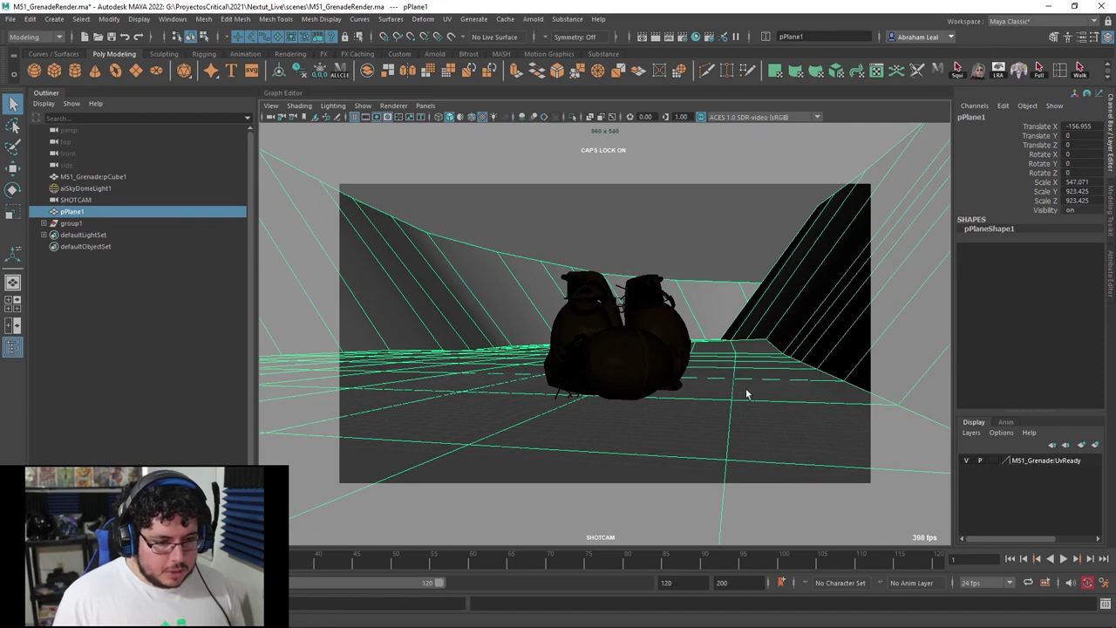
pyautogui.press('w')
pyautogui.moveTo(768, 377); pyautogui.dragTo(691, 395, button='middle')
# Reframe SHOTCAM closer so the grenades sit right of centre against the near bank, with the trench receding behind.
pyautogui.keyDown('alt'); pyautogui.moveTo(691, 395); pyautogui.dragTo(809, 440, button='right'); pyautogui.keyUp('alt')
pyautogui.keyDown('alt'); pyautogui.moveTo(809, 441); pyautogui.dragTo(797, 403, button='middle'); pyautogui.keyUp('alt')
pyautogui.moveTo(797, 403)
pyautogui.keyDown('alt'); pyautogui.mouseDown(button='right')
pyautogui.moveTo(772, 404)
pyautogui.moveTo(792, 406)
pyautogui.mouseUp(button='right'); pyautogui.keyUp('alt')
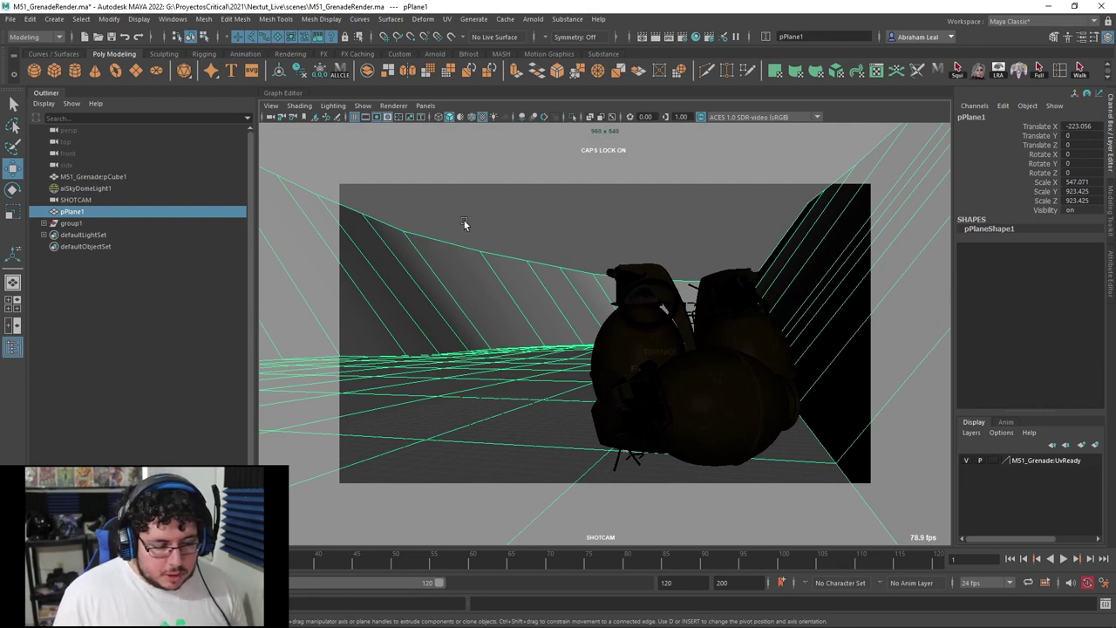
pyautogui.keyDown('alt'); pyautogui.moveTo(571, 211); pyautogui.dragTo(600, 217); pyautogui.keyUp('alt')
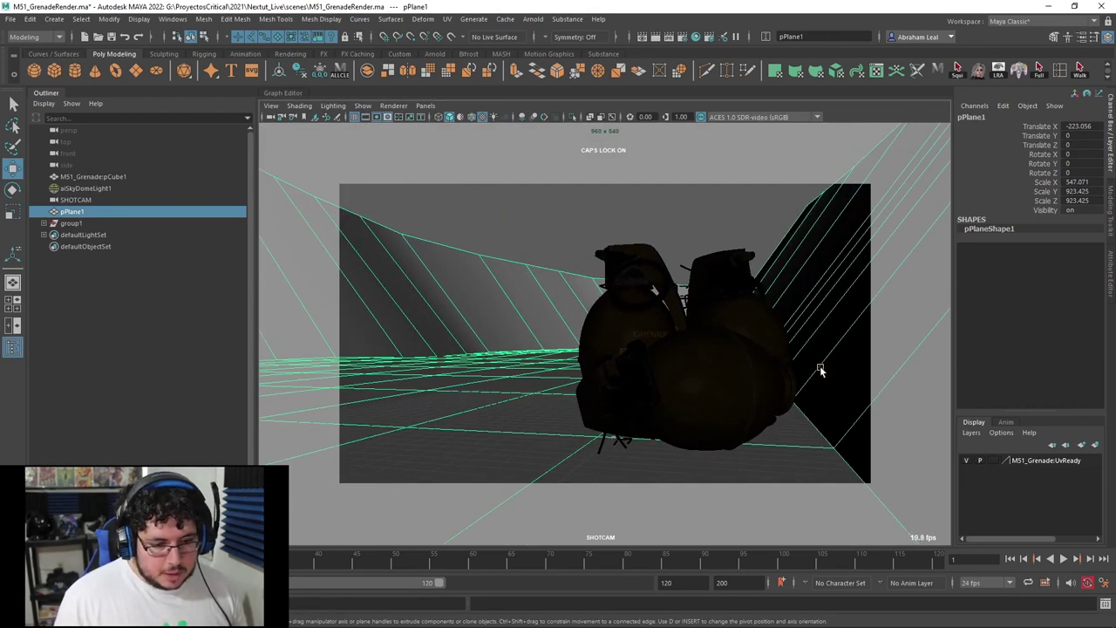
pyautogui.keyDown('alt'); pyautogui.moveTo(820, 367); pyautogui.dragTo(814, 375, button='right'); pyautogui.keyUp('alt')
pyautogui.keyDown('alt'); pyautogui.moveTo(814, 375); pyautogui.dragTo(804, 371, button='middle'); pyautogui.keyUp('alt')
pyautogui.click(696, 232)
# Bevel the two long edge loops where the trench floor meets the banks, with a fraction of 0.21 and 2 segments.
pyautogui.click(790, 303)
pyautogui.press('space')
pyautogui.moveTo(523, 319); pyautogui.dragTo(558, 329)
pyautogui.keyDown('alt'); pyautogui.moveTo(558, 328); pyautogui.dragTo(567, 218, button='right'); pyautogui.keyUp('alt')
pyautogui.doubleClick(571, 206)
pyautogui.press('q')
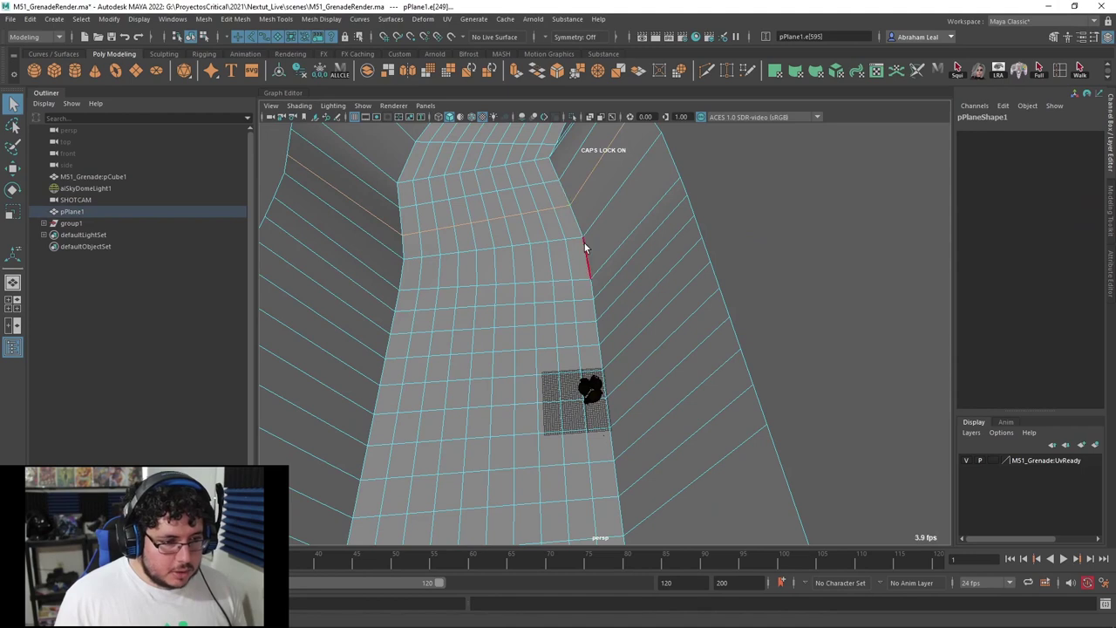
pyautogui.keyDown('alt'); pyautogui.moveTo(553, 243); pyautogui.dragTo(490, 251); pyautogui.keyUp('alt')
pyautogui.doubleClick(509, 231)
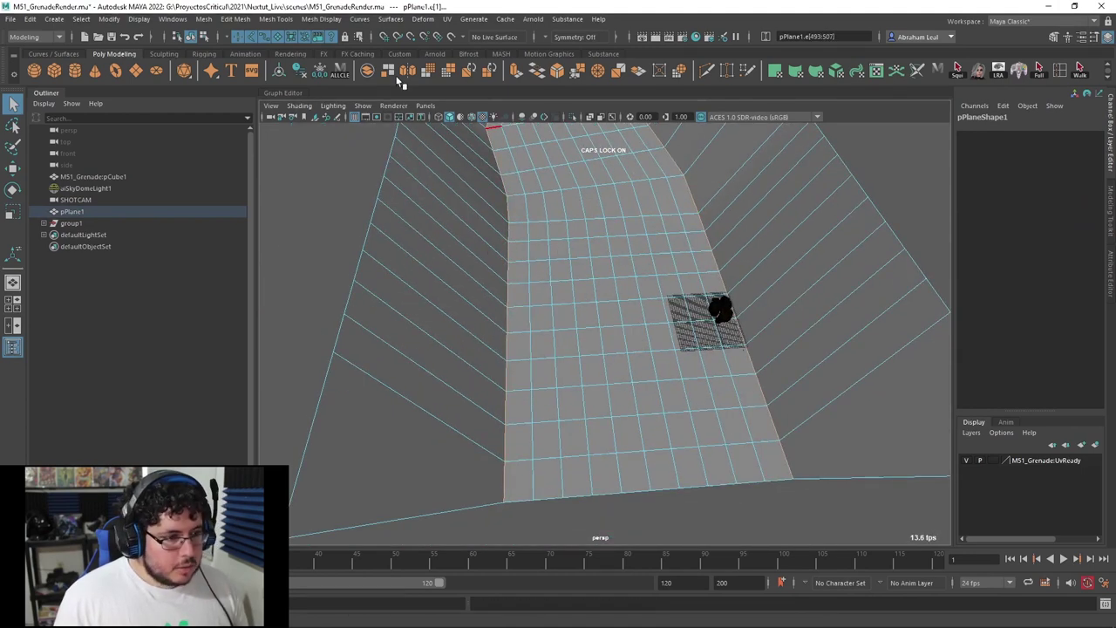
pyautogui.click(557, 71)
pyautogui.keyDown('alt'); pyautogui.moveTo(642, 200); pyautogui.dragTo(740, 305); pyautogui.keyUp('alt')
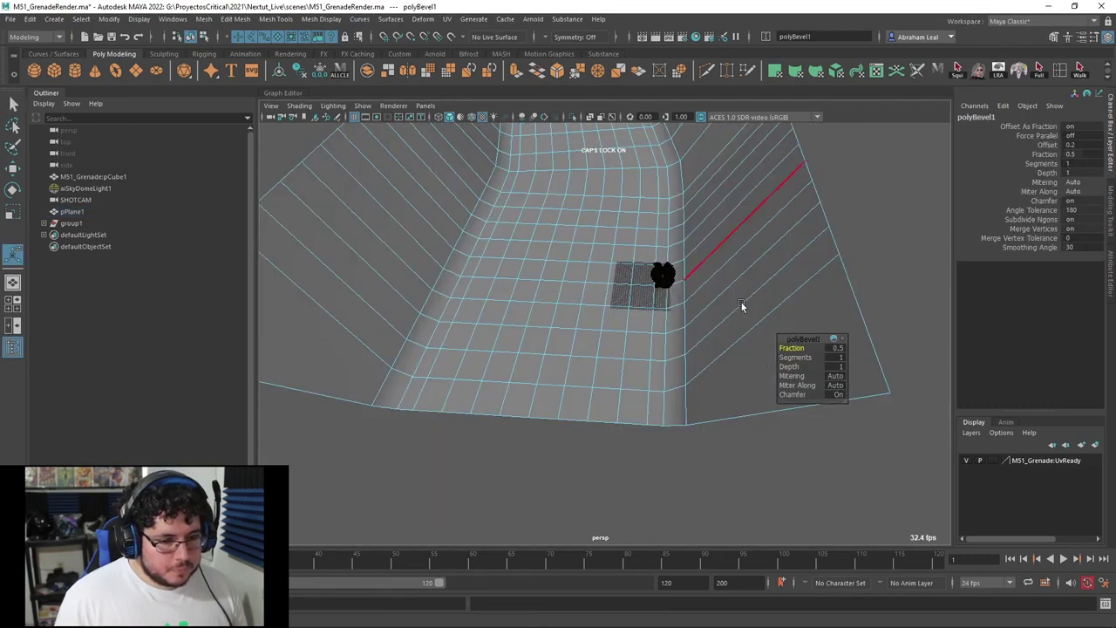
pyautogui.moveTo(790, 348)
pyautogui.mouseDown()
pyautogui.moveTo(774, 343)
pyautogui.moveTo(802, 358)
pyautogui.mouseUp()
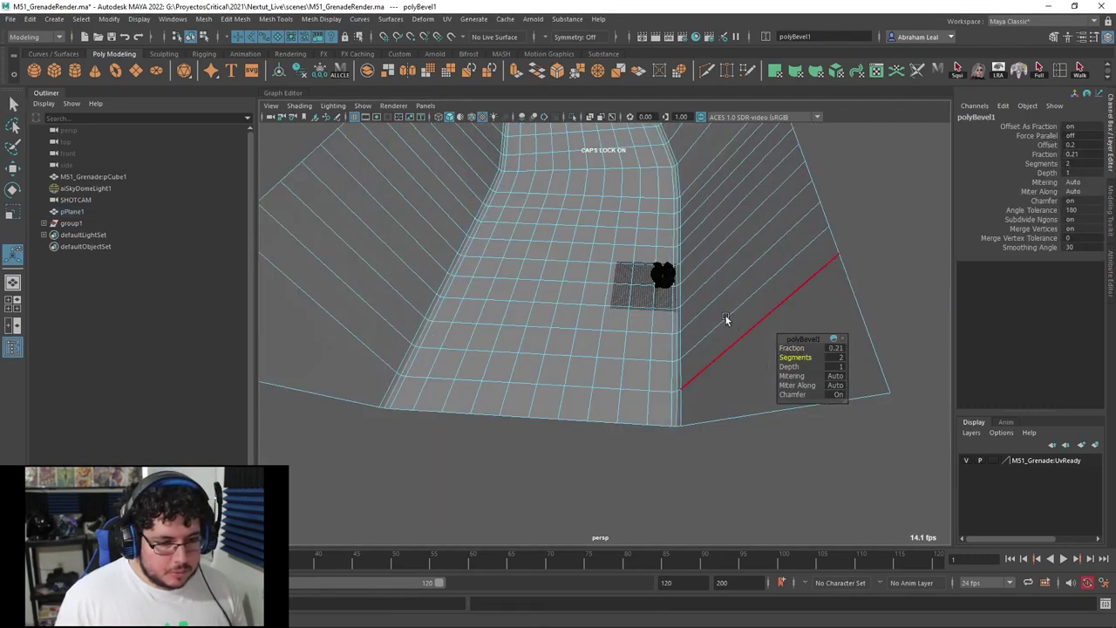
pyautogui.keyDown('alt'); pyautogui.moveTo(725, 320); pyautogui.dragTo(635, 325); pyautogui.keyUp('alt')
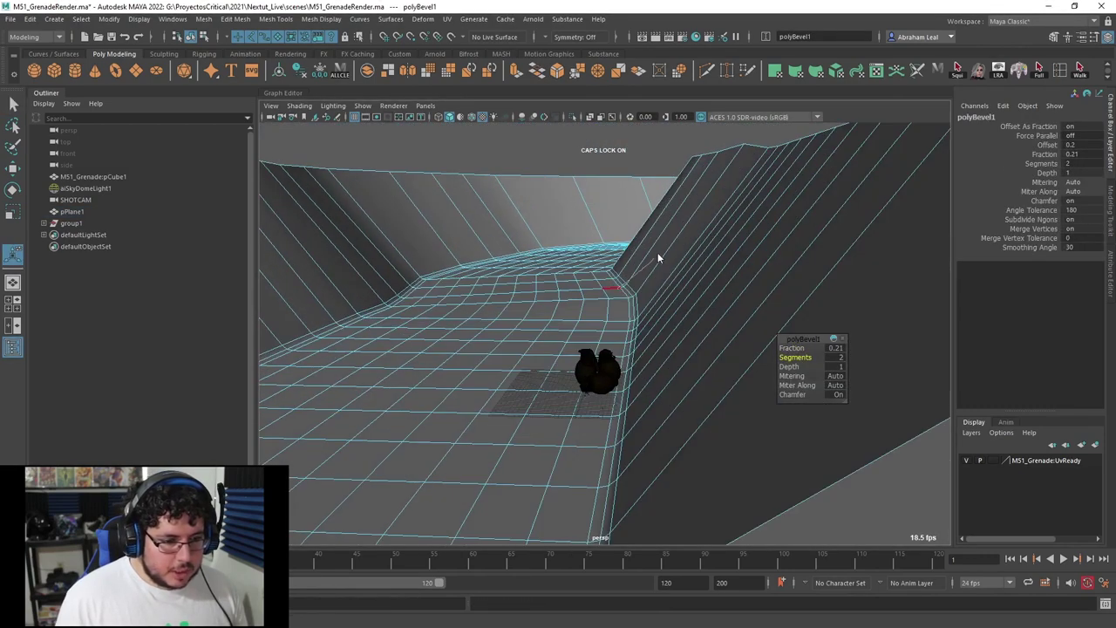
pyautogui.press('q')
pyautogui.moveTo(640, 270); pyautogui.dragTo(673, 238, button='right')
pyautogui.click(497, 150)
# Create a polygon cube and scale it into a tall thin beam, about 39 × 593 × 39.
pyautogui.keyDown('alt'); pyautogui.moveTo(497, 150); pyautogui.dragTo(68, 133); pyautogui.keyUp('alt')
pyautogui.click(61, 75)
pyautogui.scroll(-5, 577, 364)
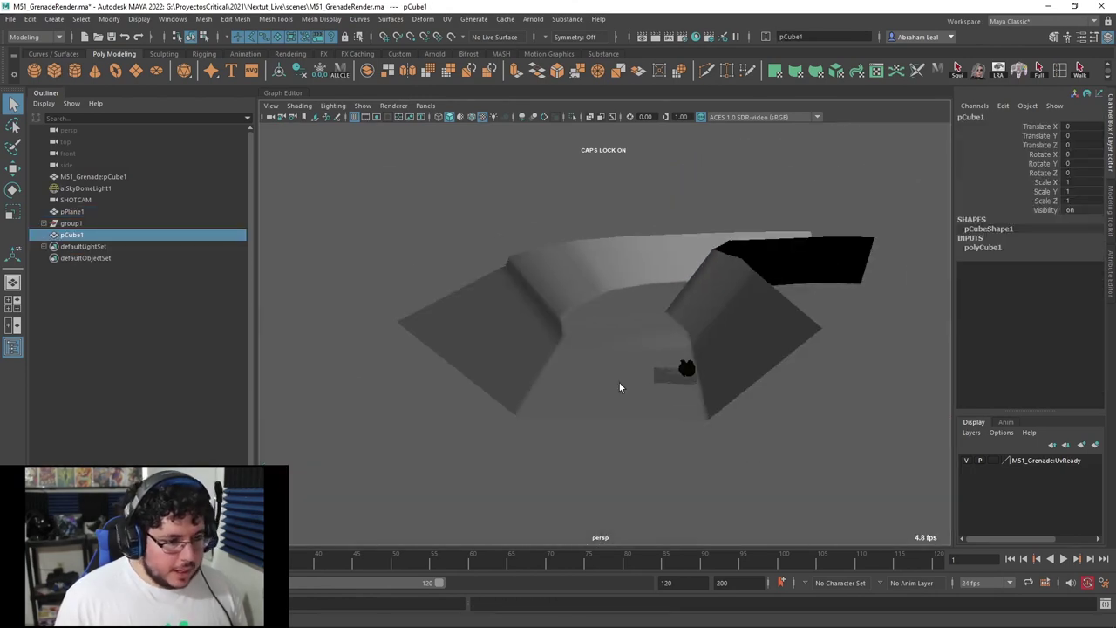
pyautogui.press('r')
pyautogui.moveTo(683, 374); pyautogui.dragTo(701, 364)
pyautogui.moveTo(683, 300); pyautogui.dragTo(688, 209)
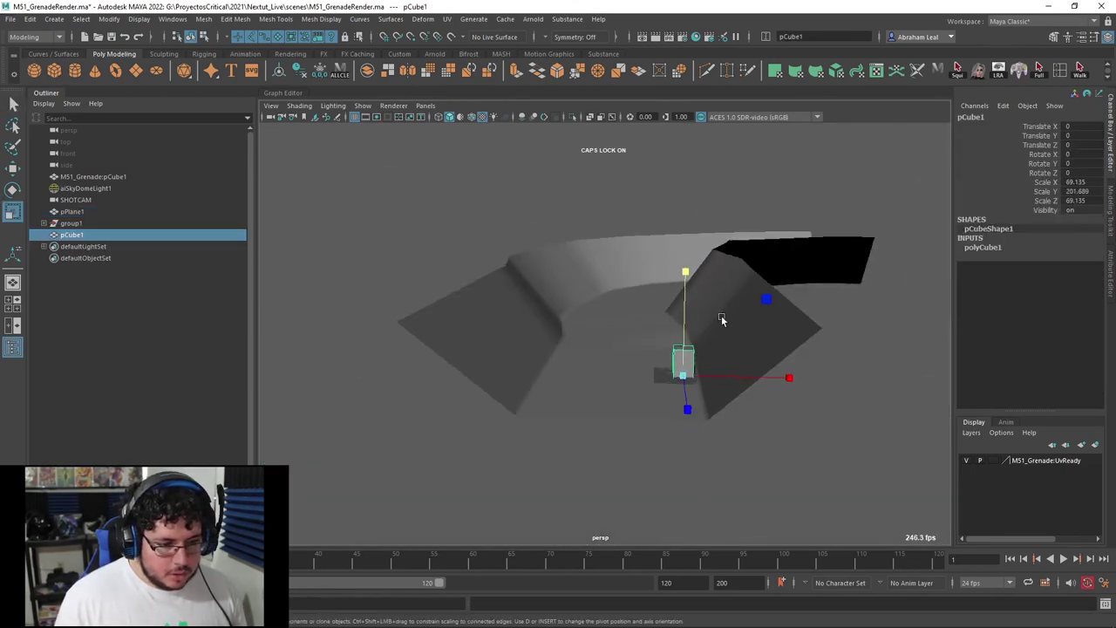
pyautogui.moveTo(684, 376); pyautogui.dragTo(676, 354)
pyautogui.moveTo(684, 187); pyautogui.dragTo(672, 137)
# Move the beam to the bank opposite the grenades and tilt it around Z to match the slope.
pyautogui.press('w')
pyautogui.moveTo(728, 374); pyautogui.dragTo(604, 378)
pyautogui.press('e')
pyautogui.moveTo(564, 279); pyautogui.dragTo(521, 262)
pyautogui.press('w')
pyautogui.moveTo(532, 373); pyautogui.dragTo(528, 325)
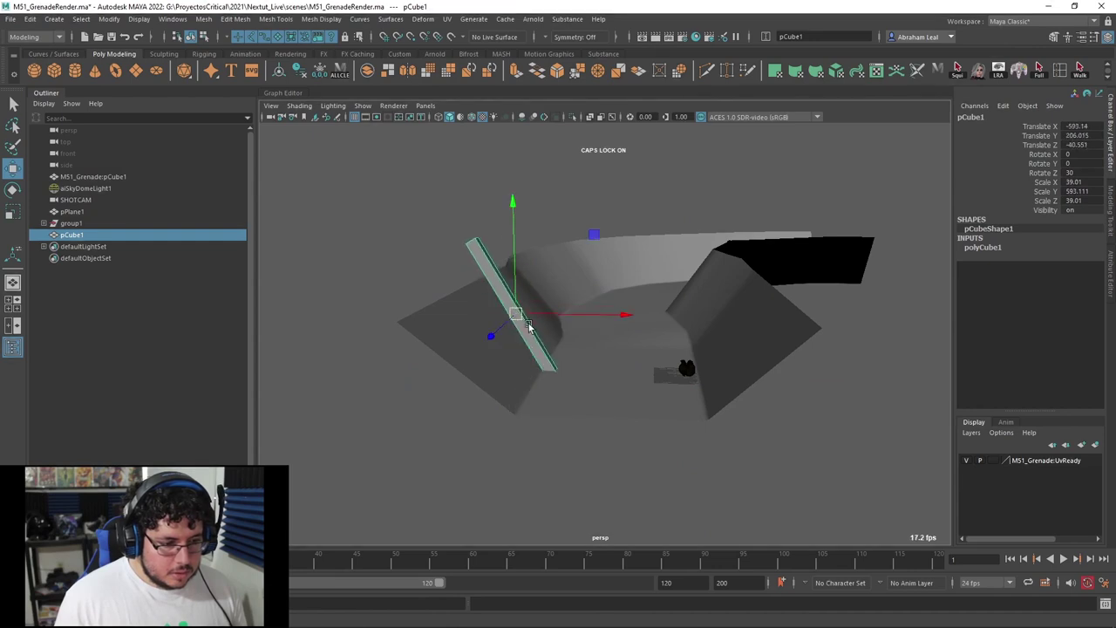
pyautogui.press('e')
pyautogui.moveTo(561, 252)
pyautogui.mouseDown()
pyautogui.moveTo(564, 229)
pyautogui.moveTo(529, 309)
pyautogui.moveTo(500, 314)
pyautogui.moveTo(572, 327)
pyautogui.moveTo(592, 265)
pyautogui.moveTo(560, 247)
pyautogui.mouseUp()
pyautogui.press('w')
pyautogui.press('e')
# Duplicate the beam three times, spacing the copies along the same bank and turning them to follow the trench curve.
pyautogui.hotkey('ctrl', 'd')
pyautogui.keyDown('alt'); pyautogui.moveTo(530, 324); pyautogui.dragTo(466, 374); pyautogui.keyUp('alt')
pyautogui.press('w')
pyautogui.moveTo(392, 322); pyautogui.dragTo(379, 381)
pyautogui.hotkey('ctrl', 'd')
pyautogui.hotkey('ctrl', 'd')
pyautogui.press('e')
pyautogui.moveTo(451, 297); pyautogui.dragTo(546, 381)
pyautogui.press('q')
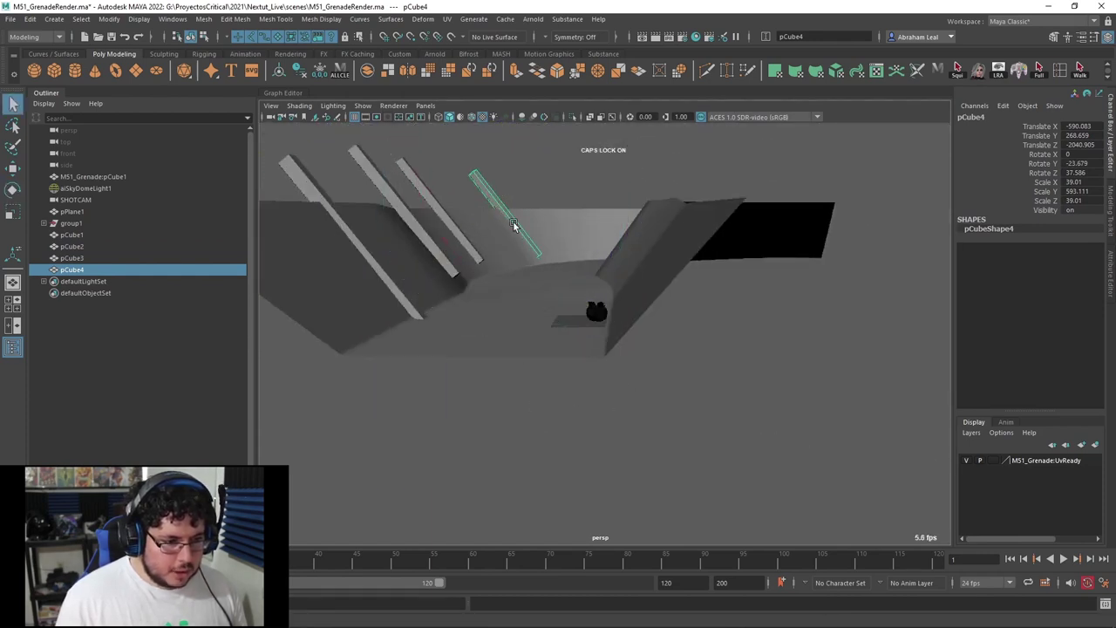
# Fit the farthest beam against the curved bank, rotating it to about -22, -25 and 46 degrees.
pyautogui.press('w')
pyautogui.moveTo(514, 225); pyautogui.dragTo(515, 221)
pyautogui.press('e')
pyautogui.moveTo(533, 279); pyautogui.dragTo(497, 256)
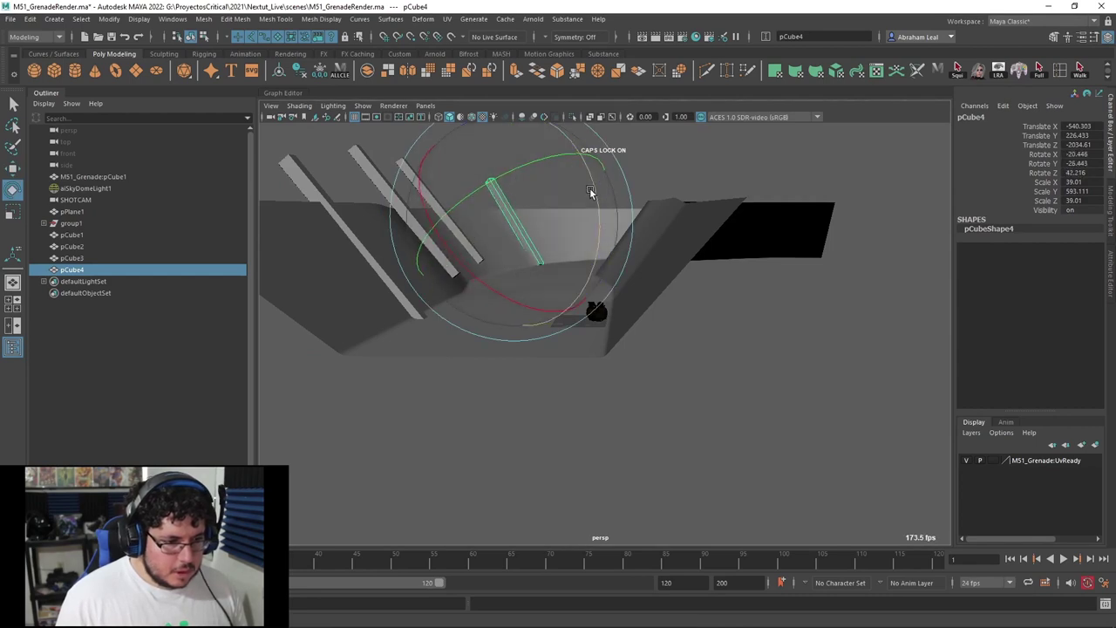
pyautogui.moveTo(591, 190); pyautogui.dragTo(587, 182)
pyautogui.press('w')
pyautogui.moveTo(516, 216); pyautogui.dragTo(515, 220)
# Seat the third beam on the bank and pull its upper end down to the bank's rim.
pyautogui.click(470, 227)
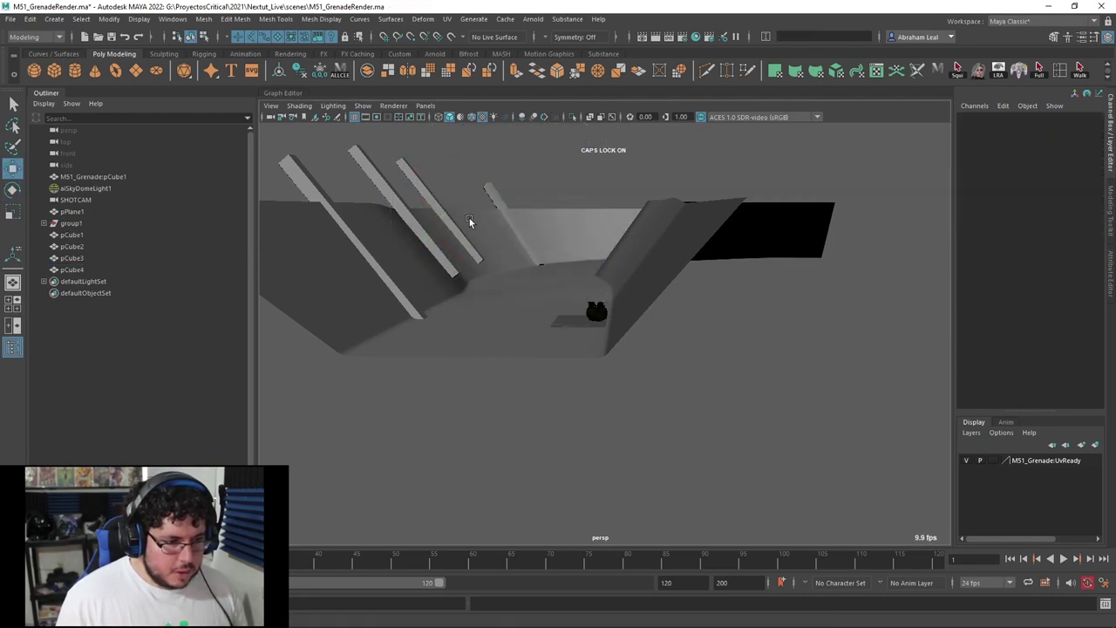
pyautogui.click(445, 212)
pyautogui.moveTo(440, 215); pyautogui.dragTo(453, 231)
pyautogui.click(475, 181)
pyautogui.click(416, 183)
pyautogui.click(443, 159)
pyautogui.moveTo(443, 159); pyautogui.dragTo(418, 227)
pyautogui.click(398, 196)
# Shorten the second and first beams by moving their top vertices down to the bank's rim.
pyautogui.click(376, 176)
pyautogui.rightClick(392, 177)
pyautogui.moveTo(392, 178); pyautogui.dragTo(335, 176, button='right')
pyautogui.moveTo(327, 142); pyautogui.dragTo(397, 212)
pyautogui.moveTo(365, 167); pyautogui.dragTo(389, 203)
pyautogui.click(295, 176)
pyautogui.moveTo(297, 177); pyautogui.dragTo(242, 176, button='right')
pyautogui.moveTo(317, 142); pyautogui.dragTo(328, 200)
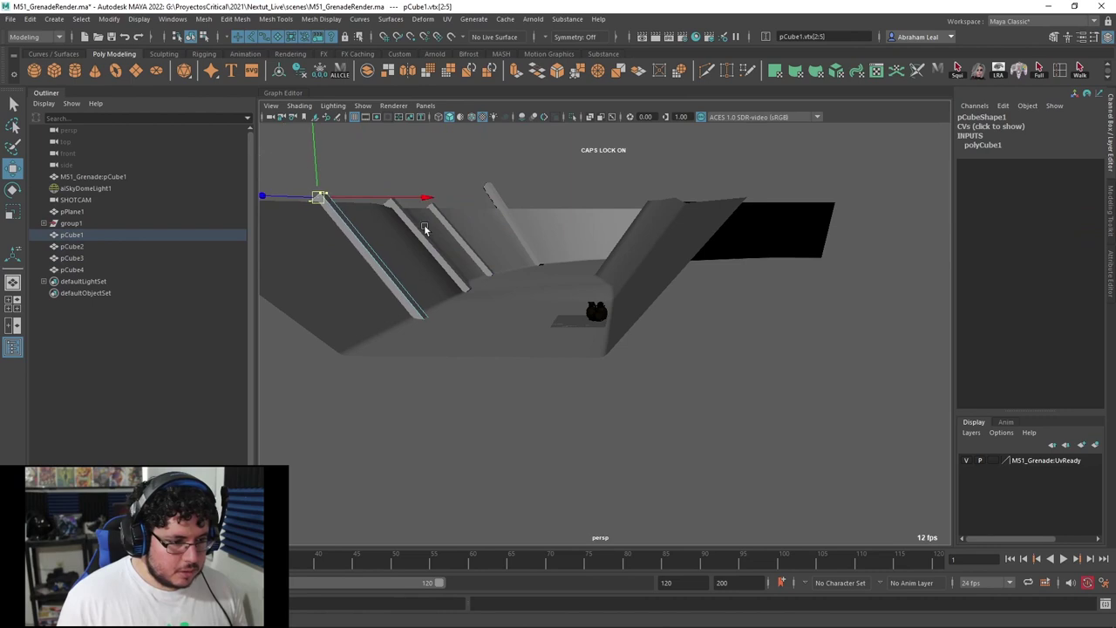
# Shorten the farthest beam by moving its top vertices down to the bank's rim.
pyautogui.click(499, 194)
pyautogui.click(500, 190)
pyautogui.rightClick(499, 193)
pyautogui.click(462, 192)
pyautogui.moveTo(461, 167); pyautogui.dragTo(498, 205)
pyautogui.moveTo(499, 207); pyautogui.dragTo(543, 178, button='right')
pyautogui.click(543, 178)
# Through SHOTCAM, extend the bottom vertices of the second and third beams down into the trench floor.
pyautogui.keyDown('alt'); pyautogui.moveTo(478, 289); pyautogui.dragTo(337, 342); pyautogui.keyUp('alt')
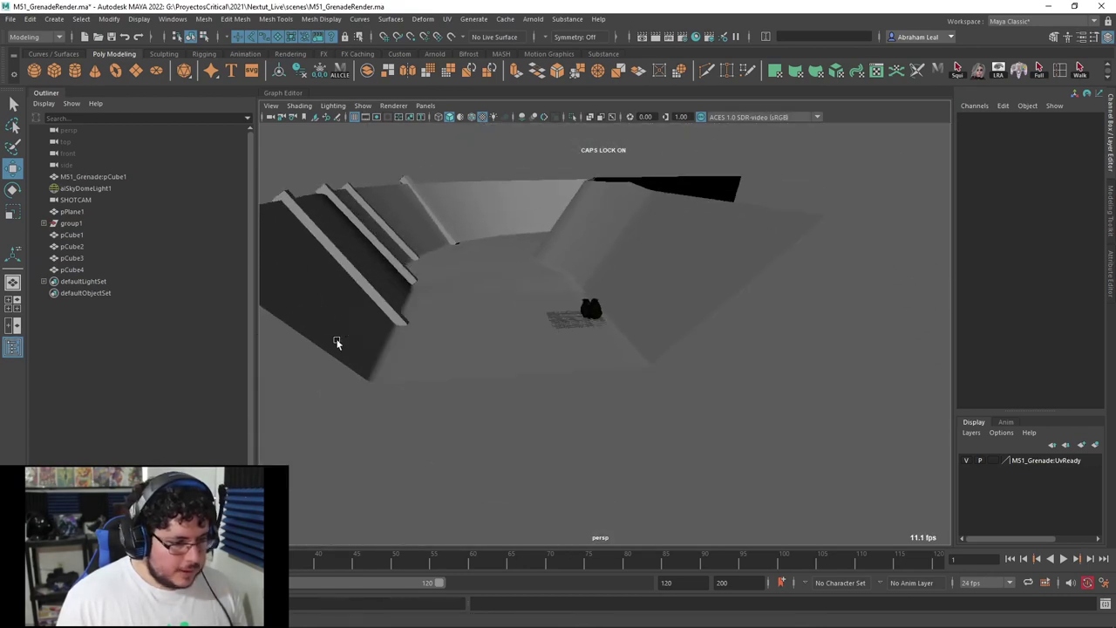
pyautogui.click(99, 204)
pyautogui.click(425, 106)
pyautogui.click(482, 153)
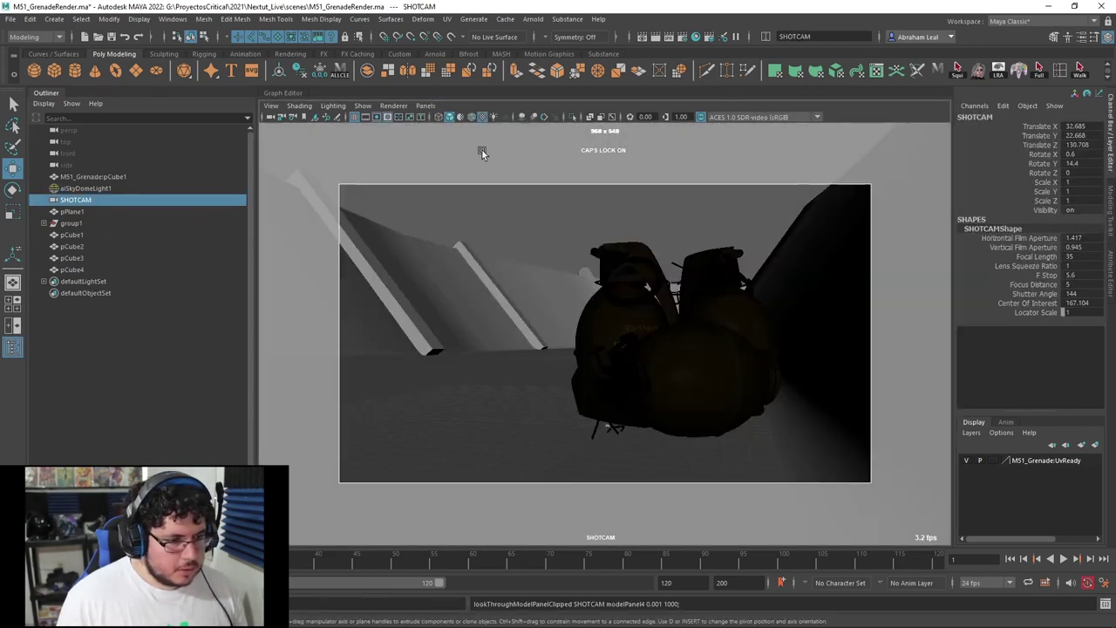
pyautogui.click(429, 337)
pyautogui.moveTo(414, 295); pyautogui.dragTo(342, 275, button='right')
pyautogui.moveTo(464, 329); pyautogui.dragTo(412, 368)
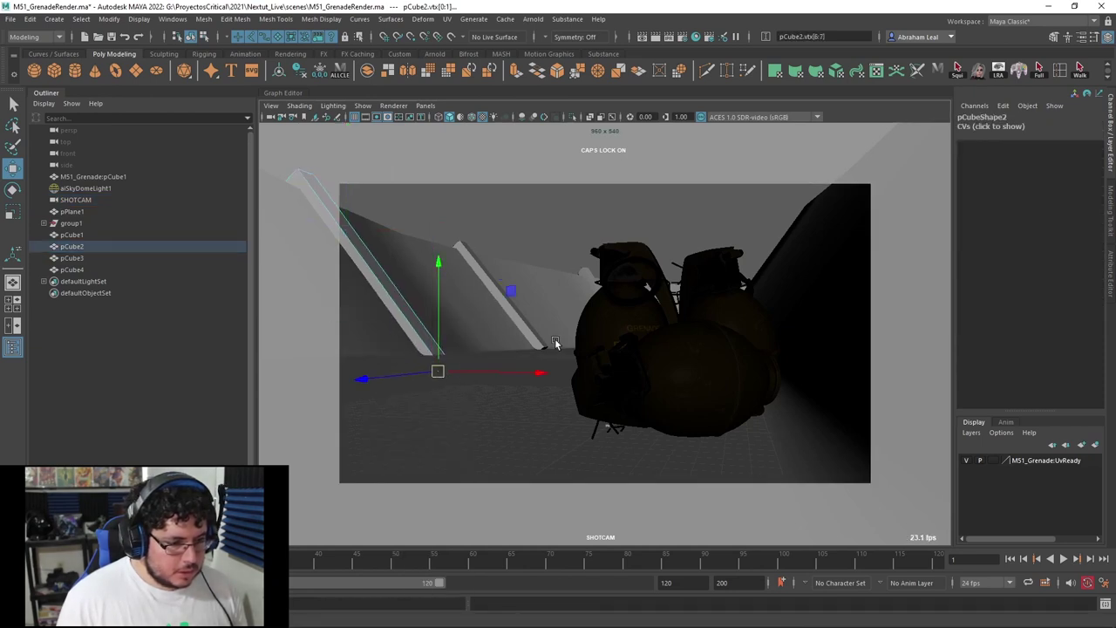
pyautogui.click(540, 347)
pyautogui.moveTo(525, 297); pyautogui.dragTo(471, 291, button='right')
pyautogui.moveTo(572, 332); pyautogui.dragTo(544, 359)
pyautogui.click(589, 272)
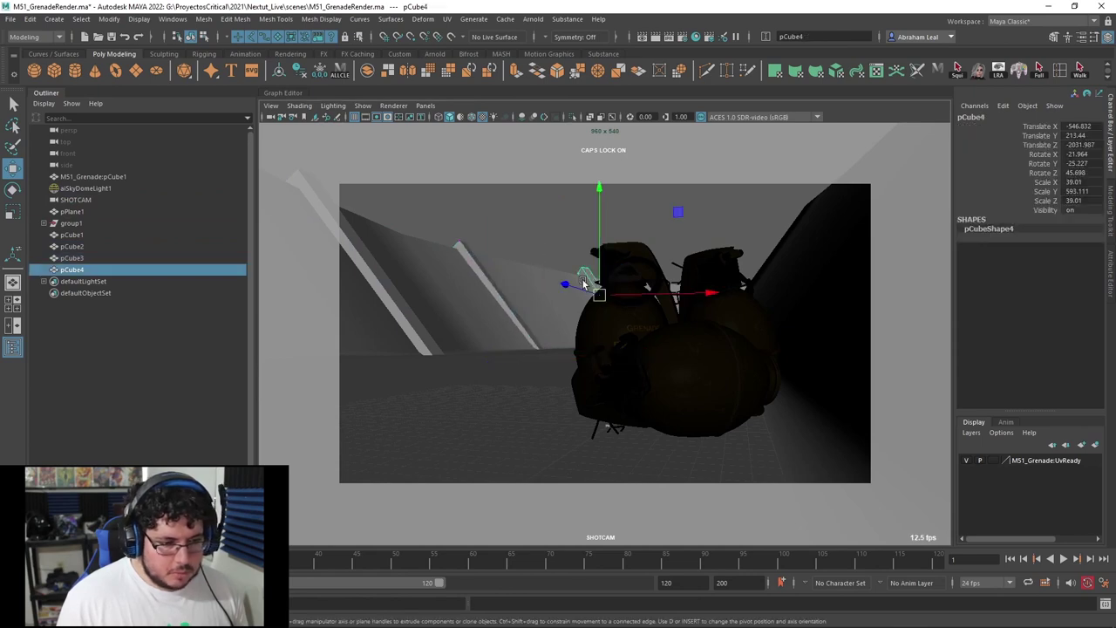
pyautogui.click(471, 261)
pyautogui.moveTo(472, 262); pyautogui.dragTo(515, 243, button='right')
# Extrude the top edge of the bank with the beams outward to form a strip of ground behind it.
pyautogui.click(494, 279)
pyautogui.click(431, 283)
pyautogui.click(506, 251)
pyautogui.click(447, 283)
pyautogui.press('space')
pyautogui.moveTo(448, 284); pyautogui.dragTo(375, 334)
pyautogui.click(350, 327)
pyautogui.click(455, 271)
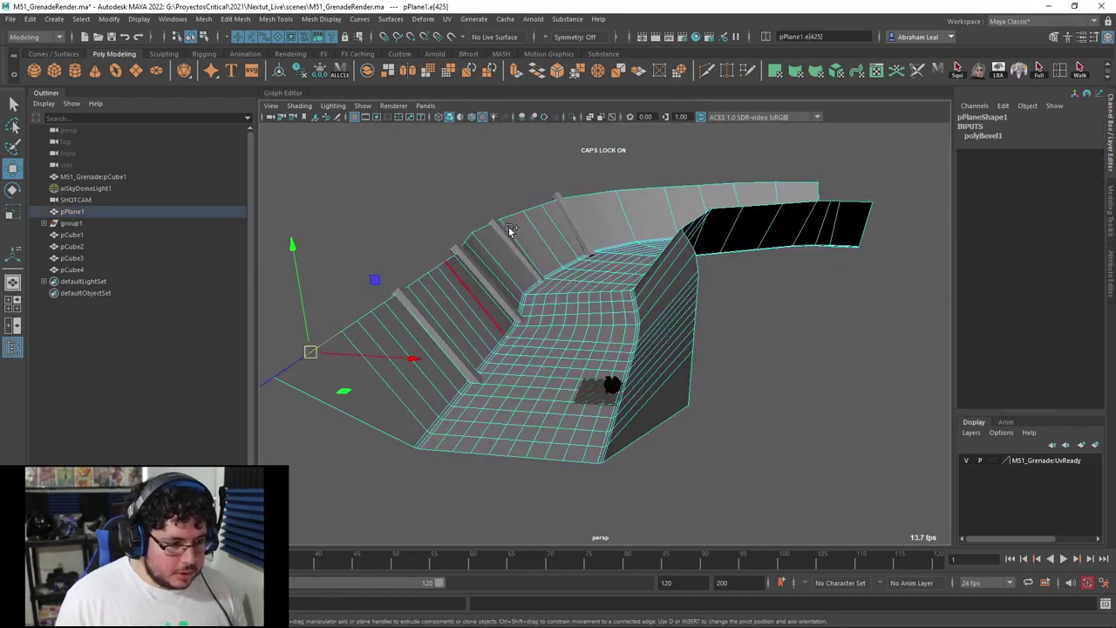
pyautogui.keyDown('alt'); pyautogui.moveTo(746, 177); pyautogui.dragTo(689, 301); pyautogui.keyUp('alt')
pyautogui.hotkey('ctrl', 'e')
pyautogui.keyDown('alt'); pyautogui.moveTo(742, 242); pyautogui.dragTo(668, 258); pyautogui.keyUp('alt')
pyautogui.press('r')
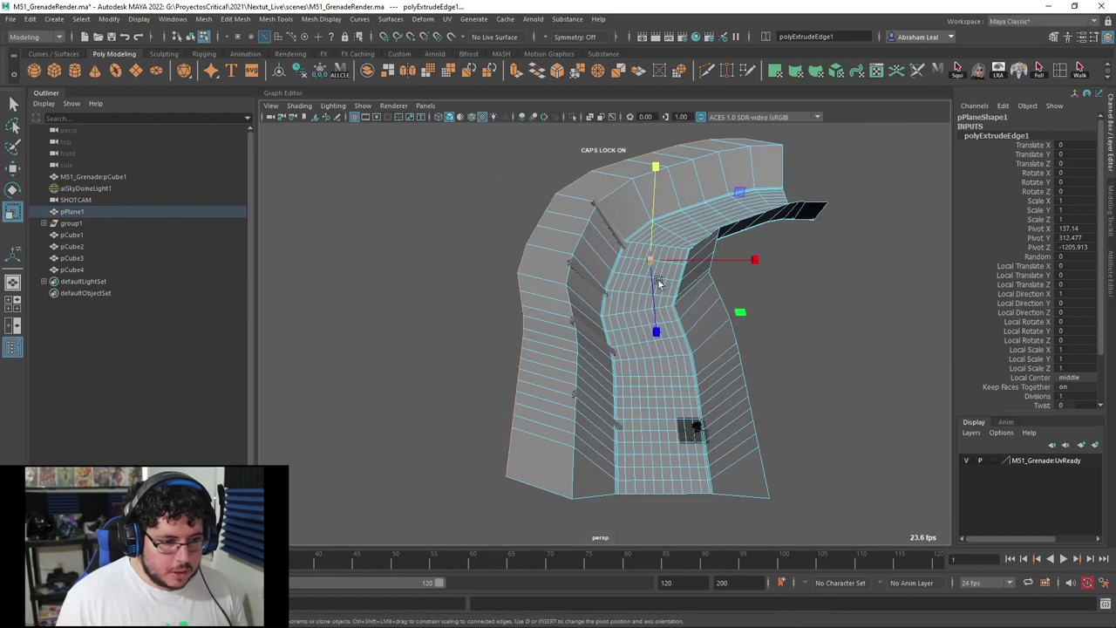
pyautogui.keyDown('alt'); pyautogui.moveTo(660, 369); pyautogui.dragTo(667, 298); pyautogui.keyUp('alt')
# Bevel the crest edge loop between the beam-side bank and the new ground strip.
pyautogui.moveTo(528, 333); pyautogui.dragTo(532, 273, button='right')
pyautogui.scroll(3, 549, 311)
pyautogui.click(531, 296)
pyautogui.doubleClick(532, 272)
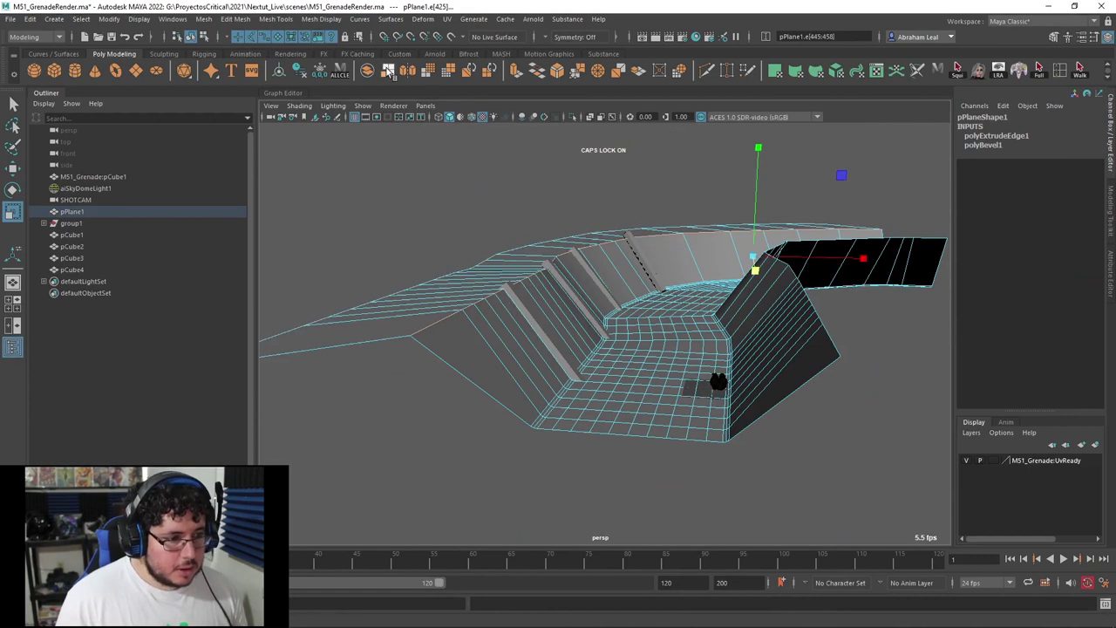
pyautogui.click(557, 70)
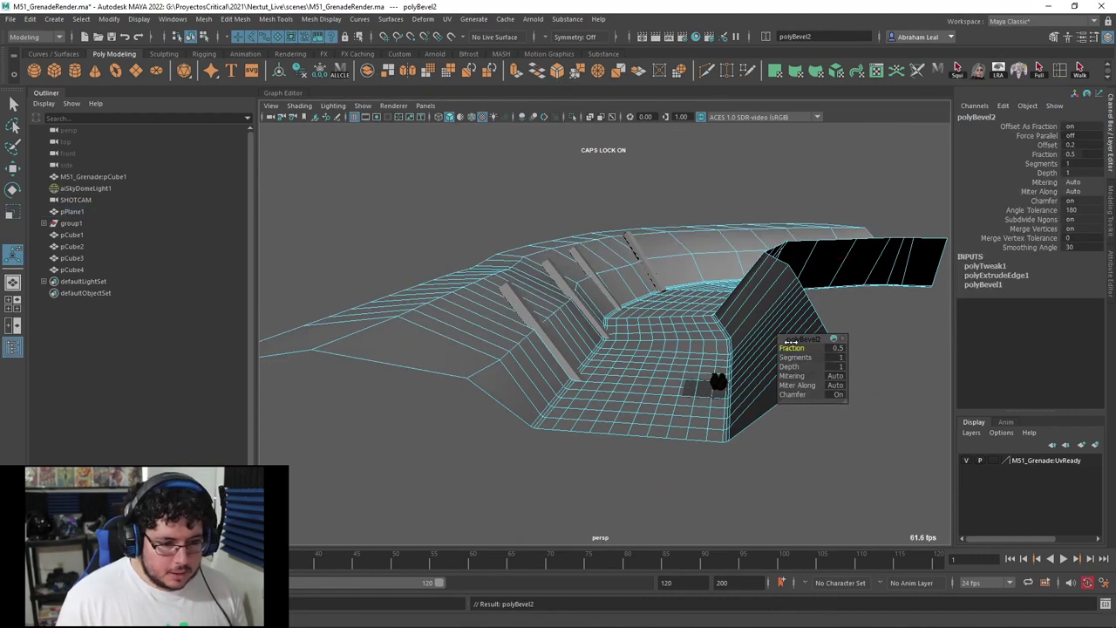
pyautogui.moveTo(795, 349)
pyautogui.mouseDown()
pyautogui.moveTo(765, 348)
pyautogui.moveTo(798, 358)
pyautogui.mouseUp()
pyautogui.moveTo(574, 259); pyautogui.dragTo(630, 228, button='right')
pyautogui.press('q')
pyautogui.click(694, 210)
# Look through SHOTCAM and tear off a copy of its view into a separate window.
pyautogui.keyDown('alt'); pyautogui.moveTo(700, 244); pyautogui.dragTo(701, 272); pyautogui.keyUp('alt')
pyautogui.keyDown('alt'); pyautogui.moveTo(701, 272); pyautogui.dragTo(257, 288, button='right'); pyautogui.keyUp('alt')
pyautogui.click(76, 202)
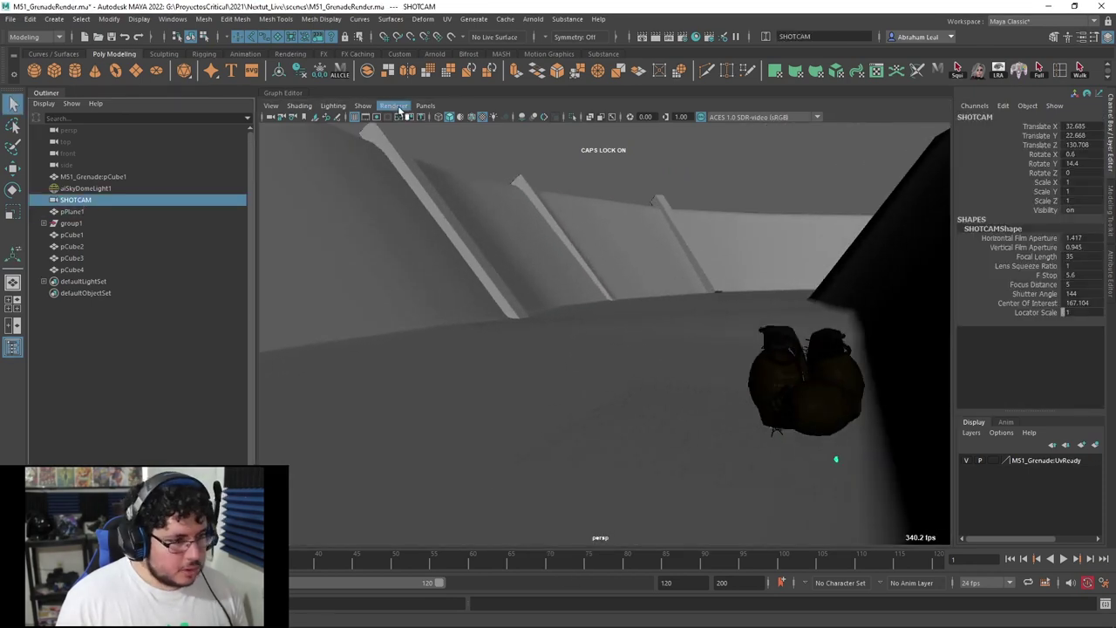
pyautogui.click(425, 106)
pyautogui.click(437, 146)
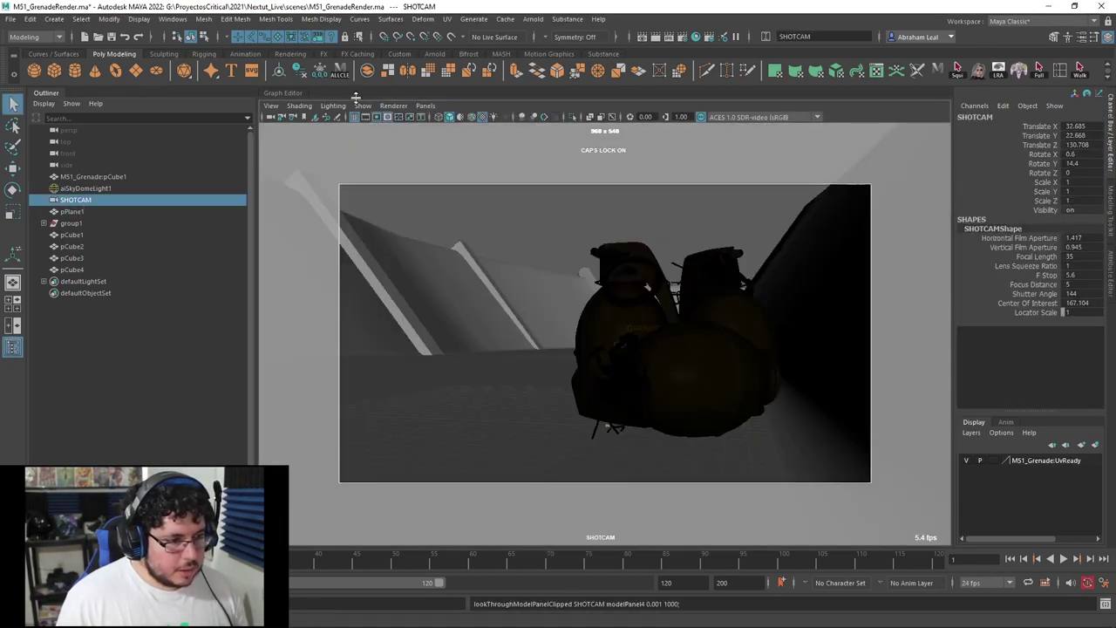
pyautogui.click(425, 106)
pyautogui.click(468, 231)
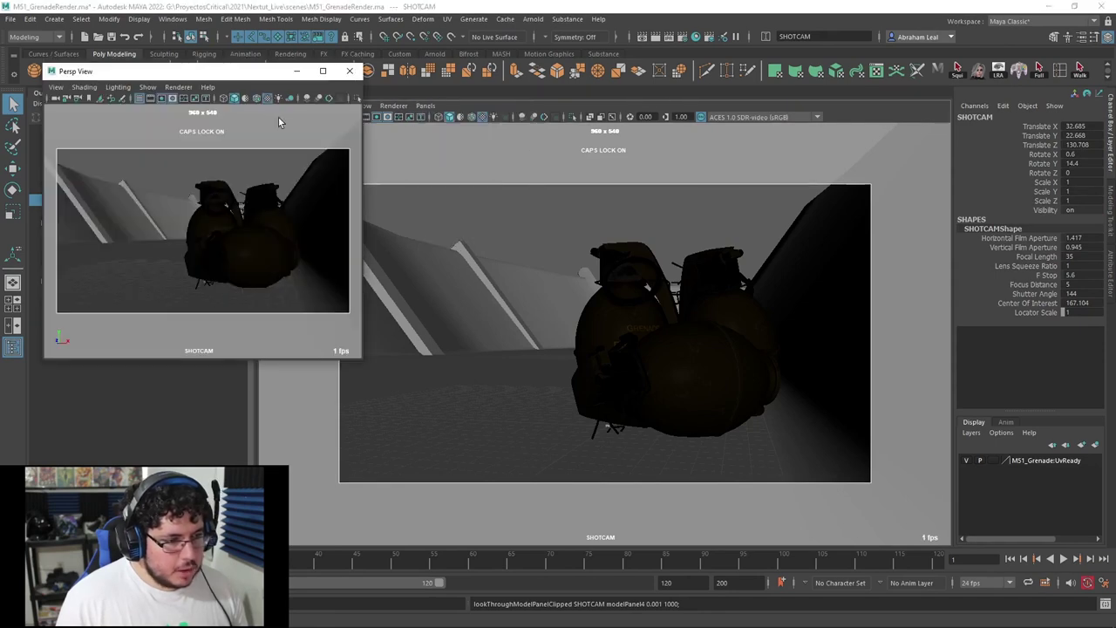
pyautogui.click(467, 238)
# Switch the main viewport back to perspective, and shrink and reposition the floating SHOTCAM window.
pyautogui.press('space')
pyautogui.moveTo(542, 245); pyautogui.dragTo(545, 221)
pyautogui.keyDown('alt'); pyautogui.moveTo(562, 249); pyautogui.dragTo(537, 247, button='right'); pyautogui.keyUp('alt')
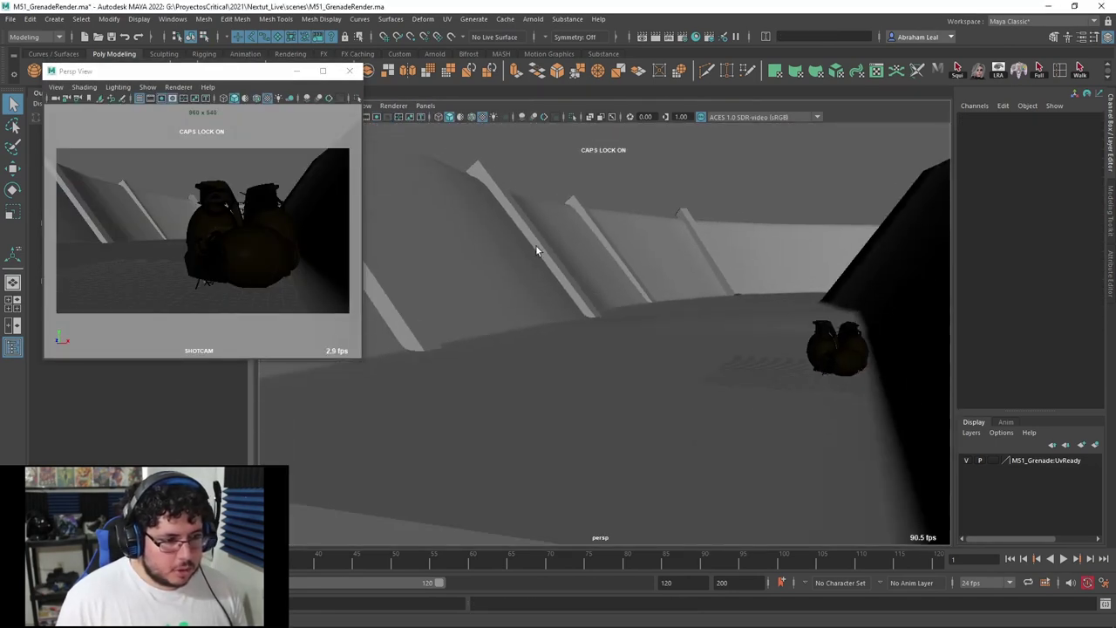
pyautogui.moveTo(358, 357); pyautogui.dragTo(325, 331)
pyautogui.click(622, 235)
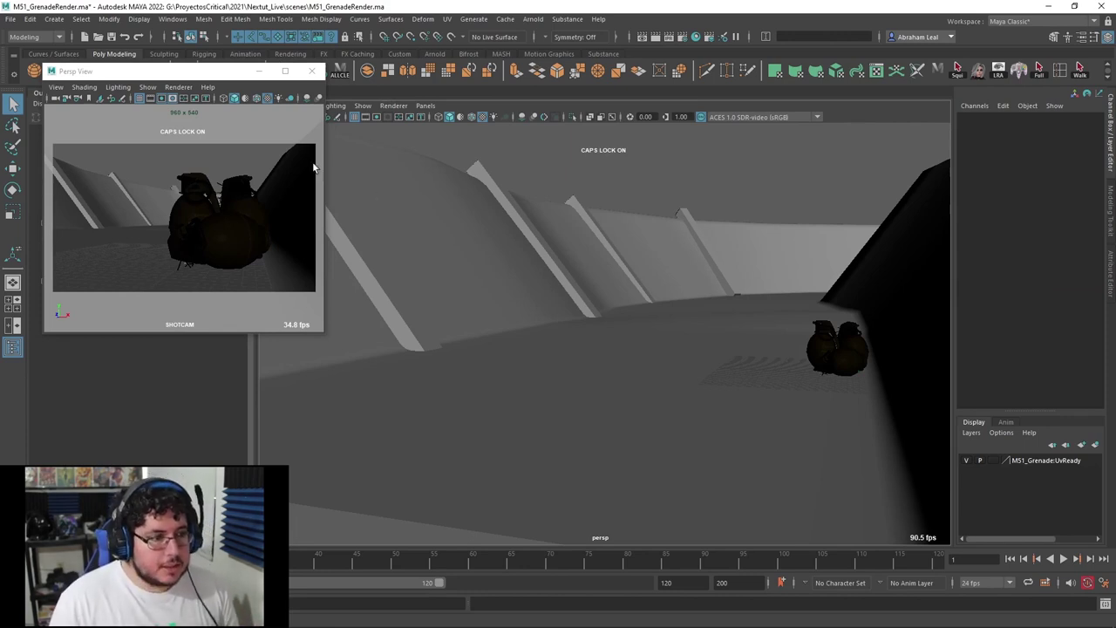
pyautogui.moveTo(198, 76); pyautogui.dragTo(361, 94)
# Select SHOTCAM and set its focal length to 24.
pyautogui.click(219, 120)
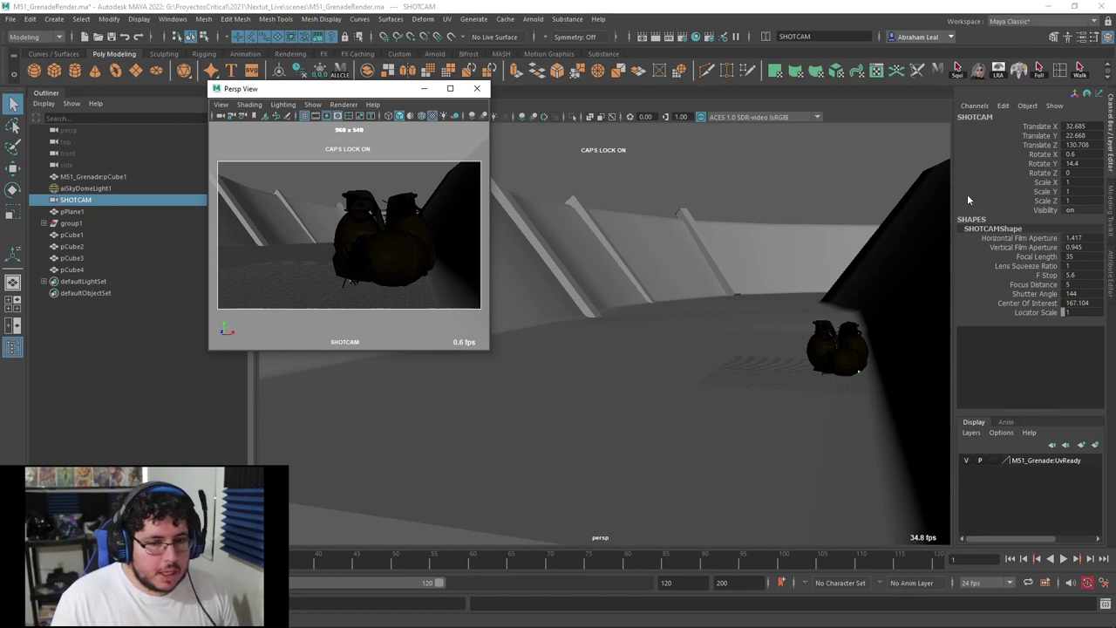
pyautogui.hotkey('ctrl', 'a')
pyautogui.write('24')
pyautogui.press('Return')
# Reframe the three grenades closer and right of center in the floating SHOTCAM view, with the beams behind them, and clear the selection.
pyautogui.scroll(3, 432, 240)
pyautogui.keyDown('alt'); pyautogui.moveTo(428, 239); pyautogui.dragTo(415, 225); pyautogui.keyUp('alt')
pyautogui.scroll(-3, 393, 222)
pyautogui.keyDown('alt'); pyautogui.moveTo(383, 218); pyautogui.dragTo(401, 232, button='middle'); pyautogui.keyUp('alt')
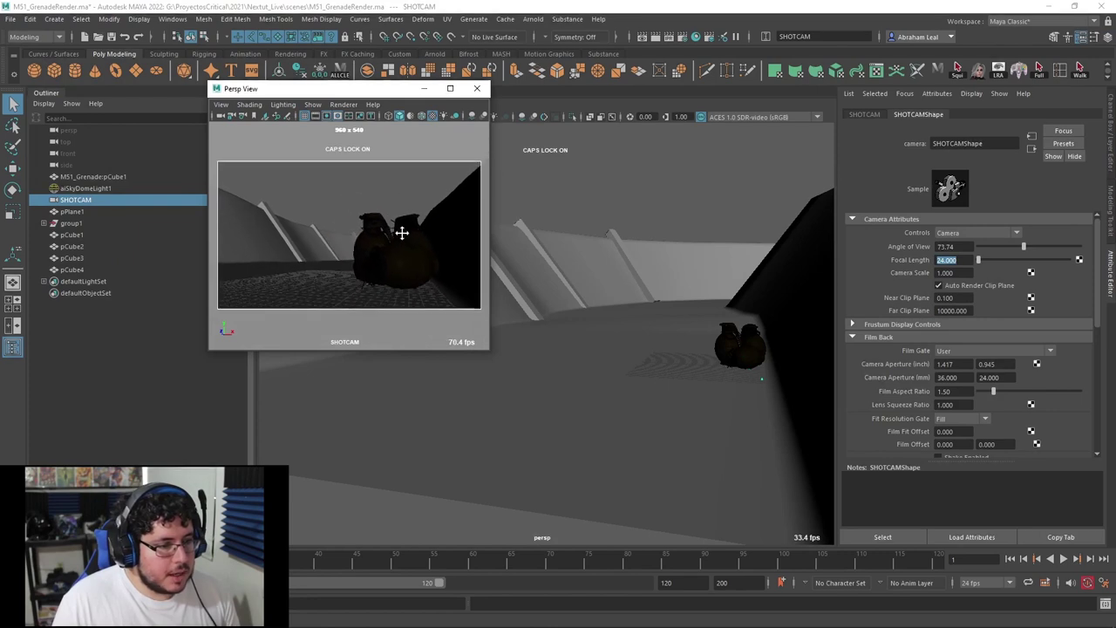
pyautogui.keyDown('alt'); pyautogui.moveTo(401, 232); pyautogui.dragTo(415, 239, button='right'); pyautogui.keyUp('alt')
pyautogui.keyDown('alt'); pyautogui.moveTo(395, 226); pyautogui.dragTo(409, 232, button='middle'); pyautogui.keyUp('alt')
pyautogui.keyDown('alt'); pyautogui.moveTo(399, 230); pyautogui.dragTo(423, 240, button='right'); pyautogui.keyUp('alt')
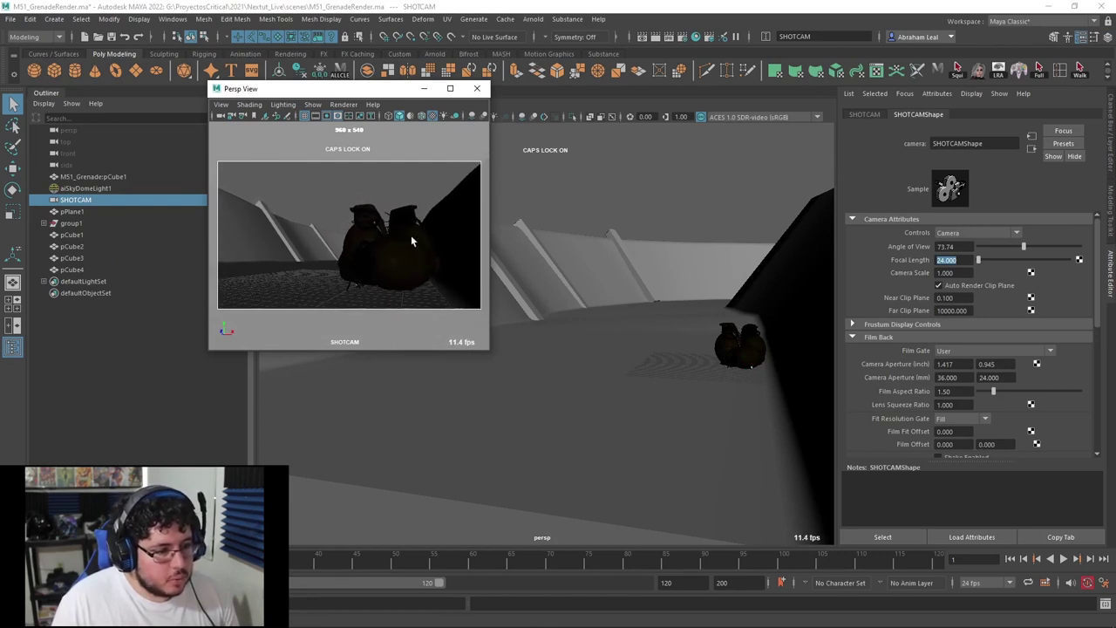
pyautogui.click(319, 191)
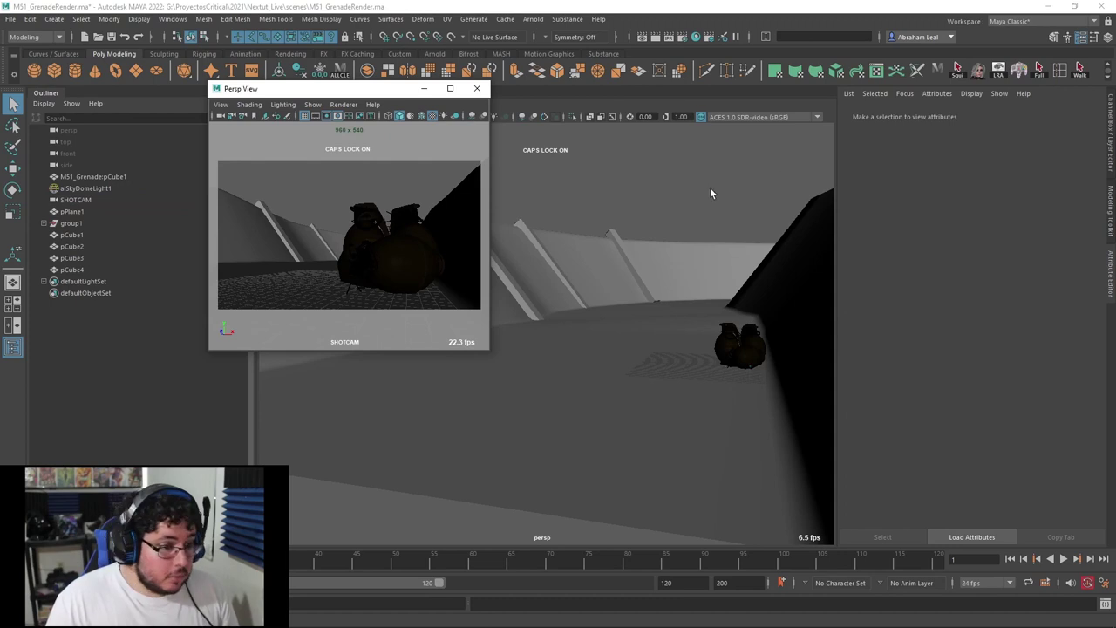
# Replace the image on the aiSkyDomeLight1 color texture with cannon_4k.exr.
pyautogui.click(85, 189)
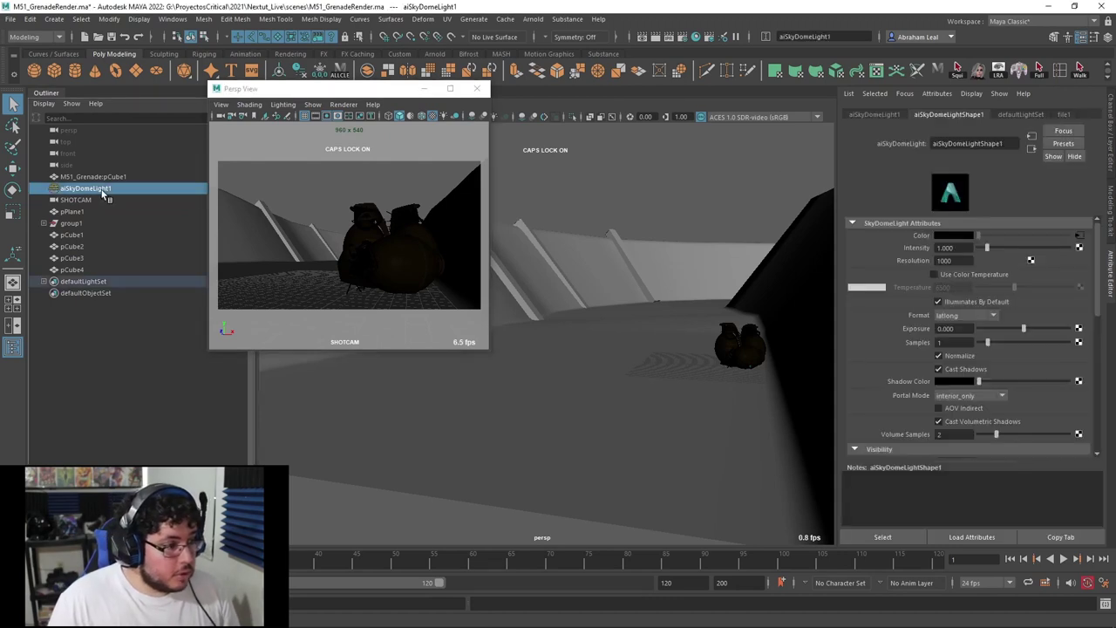
pyautogui.click(1079, 236)
pyautogui.click(1081, 274)
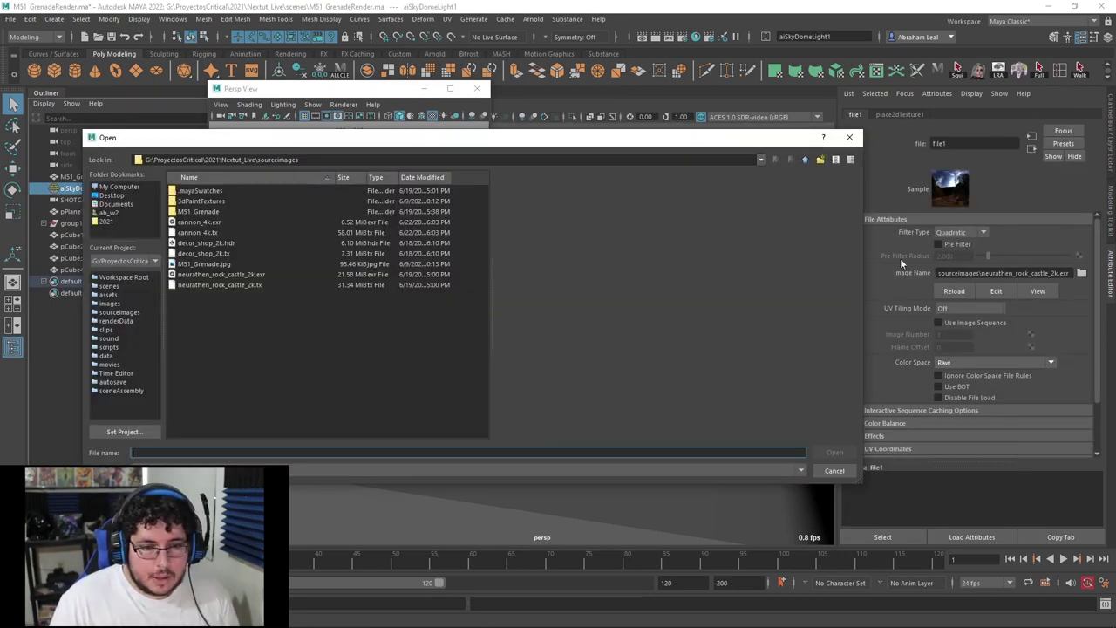
pyautogui.click(200, 222)
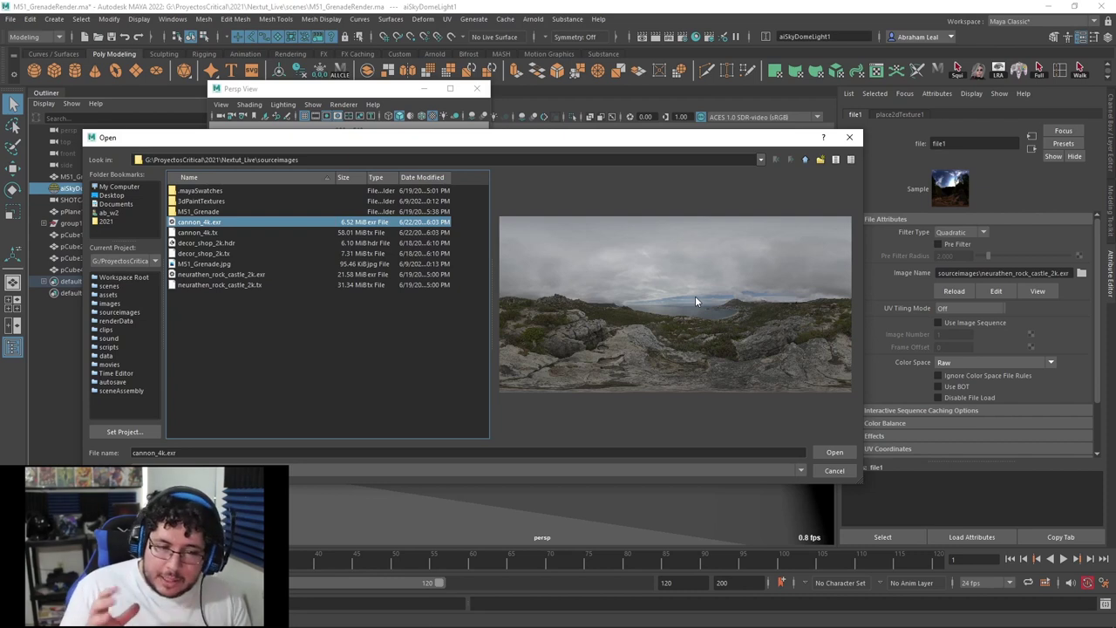
pyautogui.click(834, 453)
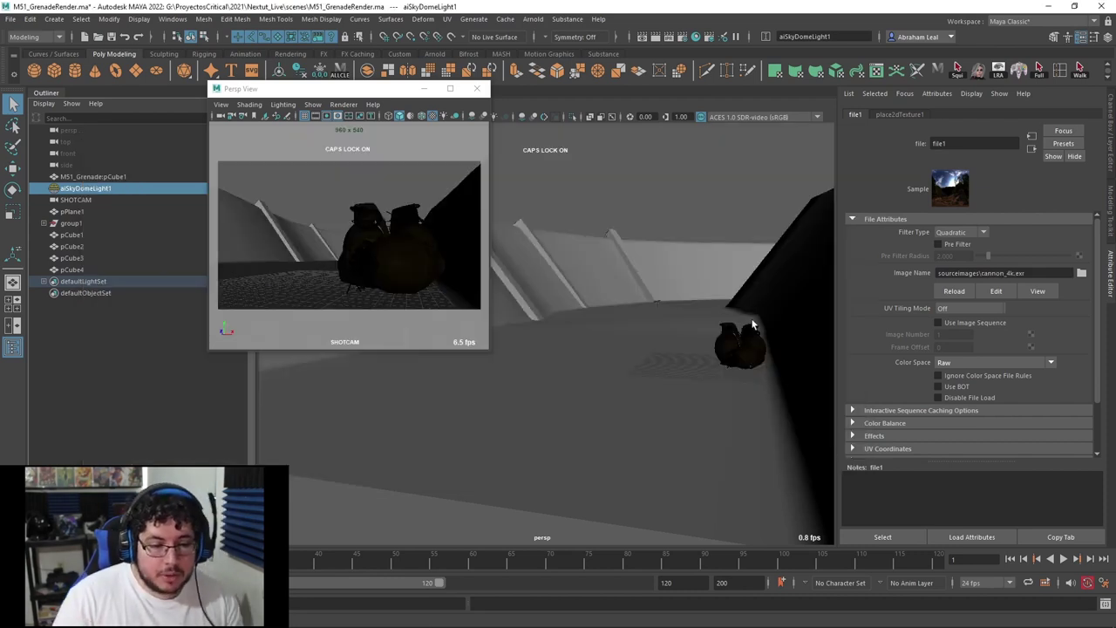
# Open the Arnold RenderView and render the scene through SHOTCAMShape.
pyautogui.click(615, 160)
pyautogui.click(532, 18)
pyautogui.click(558, 45)
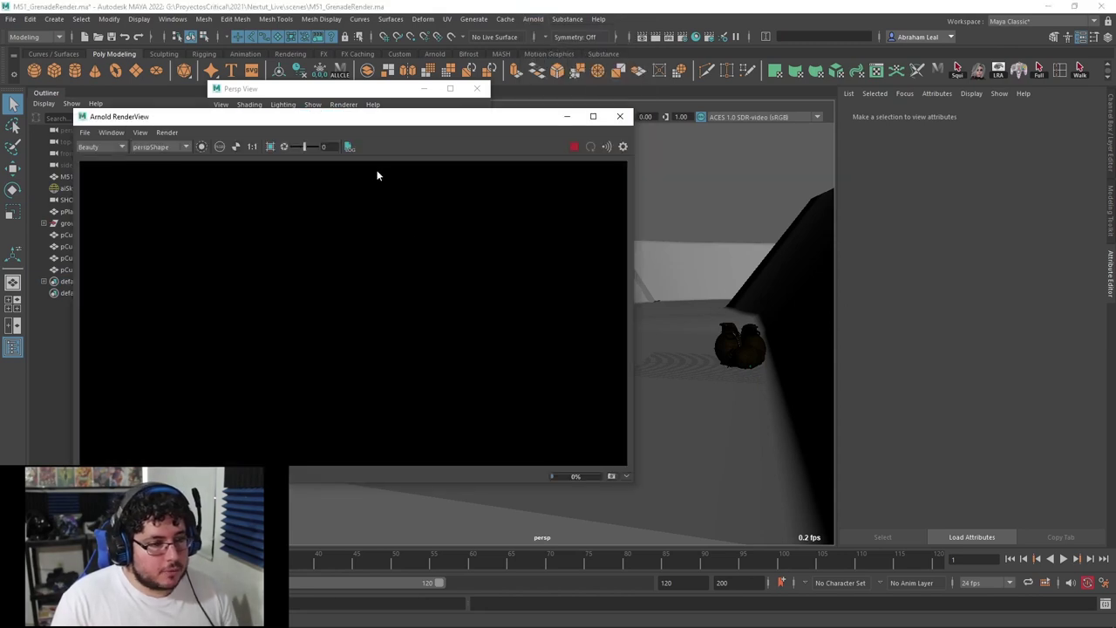
pyautogui.click(157, 147)
pyautogui.click(160, 165)
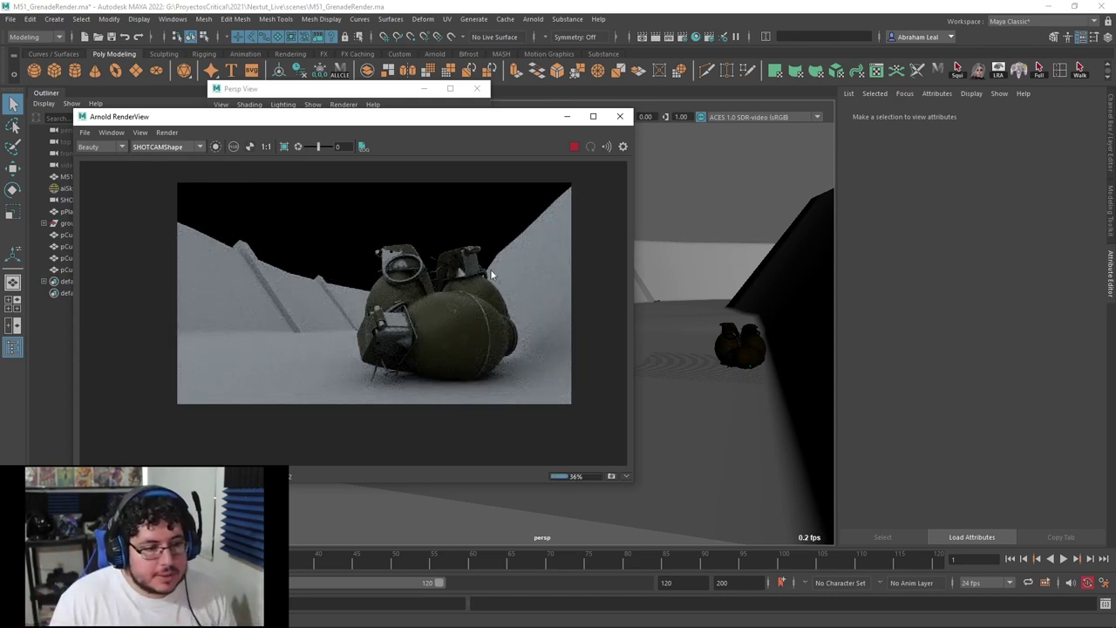
# Delete the whole grenade lying in front of the other two, and stop the render with its window moved aside.
pyautogui.click(741, 361)
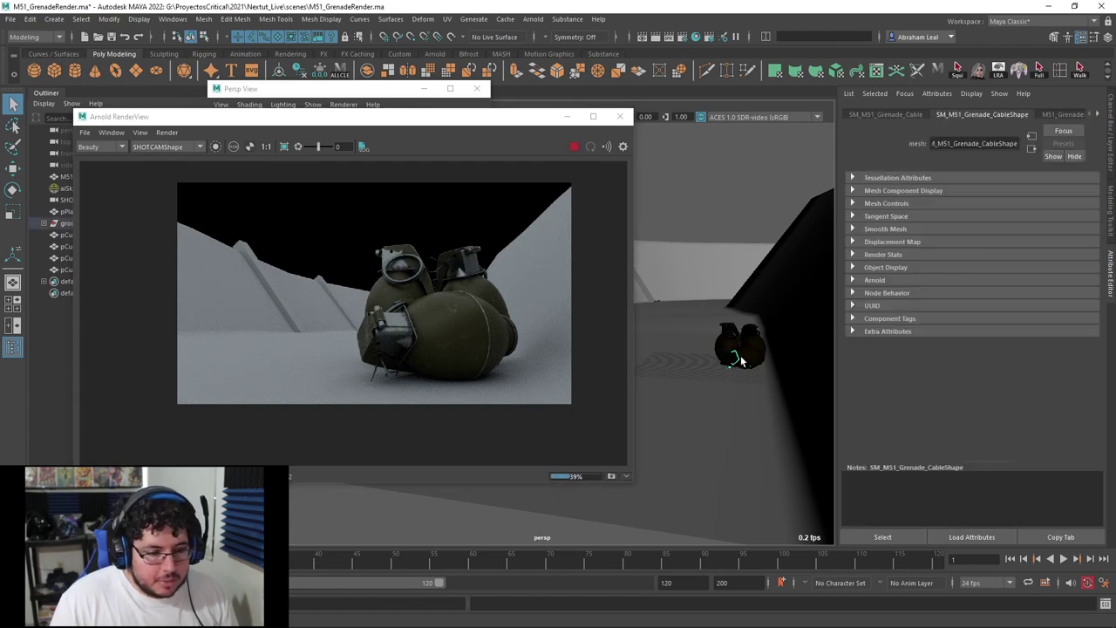
pyautogui.press('Up')
pyautogui.press('Delete')
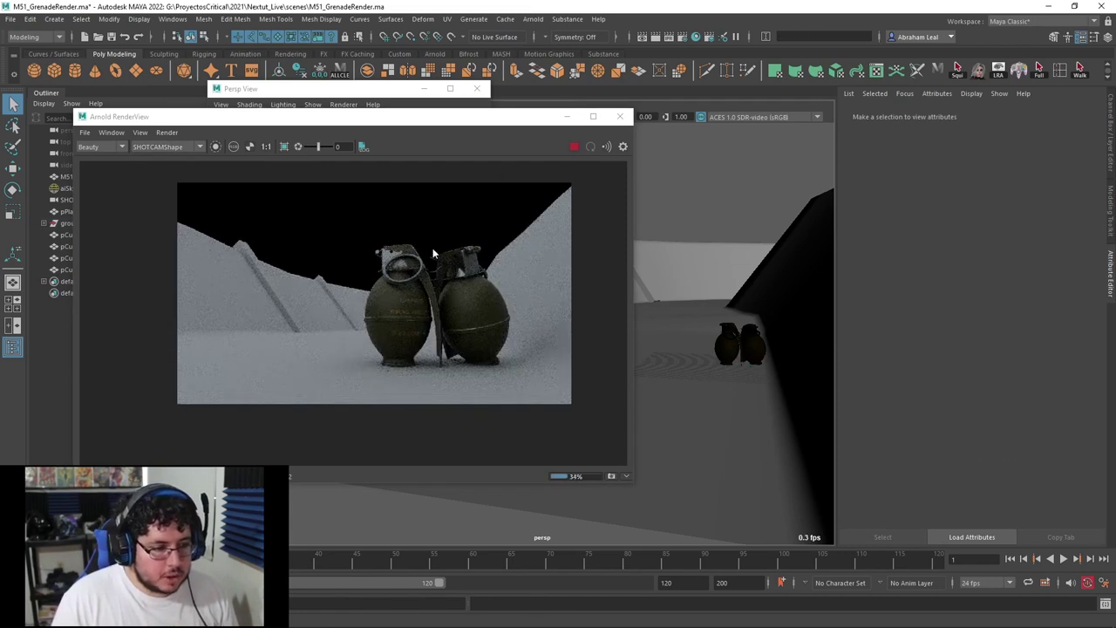
pyautogui.moveTo(495, 117); pyautogui.dragTo(409, 103)
pyautogui.click(490, 136)
# Rotate the upright grenade farther from the dark bank onto its side, about 69 degrees in Z.
pyautogui.keyDown('alt'); pyautogui.moveTo(768, 314); pyautogui.dragTo(646, 350); pyautogui.keyUp('alt')
pyautogui.click(646, 351)
pyautogui.press('e')
pyautogui.moveTo(667, 296)
pyautogui.mouseDown()
pyautogui.moveTo(569, 318)
pyautogui.moveTo(715, 314)
pyautogui.moveTo(684, 355)
pyautogui.moveTo(685, 384)
pyautogui.moveTo(723, 359)
pyautogui.moveTo(754, 363)
pyautogui.moveTo(608, 337)
pyautogui.moveTo(687, 349)
pyautogui.mouseUp()
pyautogui.press('w')
# Select the second grenade's whole group and move it nearer to the tipped grenade.
pyautogui.click(785, 338)
pyautogui.press('e')
pyautogui.moveTo(729, 308); pyautogui.dragTo(808, 341)
pyautogui.hotkey('ctrl', 'z')
pyautogui.press('Up')
pyautogui.press('w')
pyautogui.moveTo(745, 378); pyautogui.dragTo(706, 391)
# Tip the second grenade group to about 27, 133, -47 degrees and position it on the ground beside the first grenade.
pyautogui.keyDown('alt'); pyautogui.moveTo(708, 393); pyautogui.dragTo(695, 337); pyautogui.keyUp('alt')
pyautogui.moveTo(649, 396); pyautogui.dragTo(629, 386)
pyautogui.press('e')
pyautogui.hotkey('ctrl', 'z')
pyautogui.moveTo(681, 342); pyautogui.dragTo(690, 376)
pyautogui.press('w')
pyautogui.moveTo(628, 404); pyautogui.dragTo(630, 374)
pyautogui.keyDown('alt'); pyautogui.moveTo(629, 375); pyautogui.dragTo(476, 380); pyautogui.keyUp('alt')
pyautogui.keyDown('alt'); pyautogui.moveTo(648, 398); pyautogui.dragTo(684, 410); pyautogui.keyUp('alt')
pyautogui.keyDown('alt'); pyautogui.moveTo(685, 410); pyautogui.dragTo(678, 443); pyautogui.keyUp('alt')
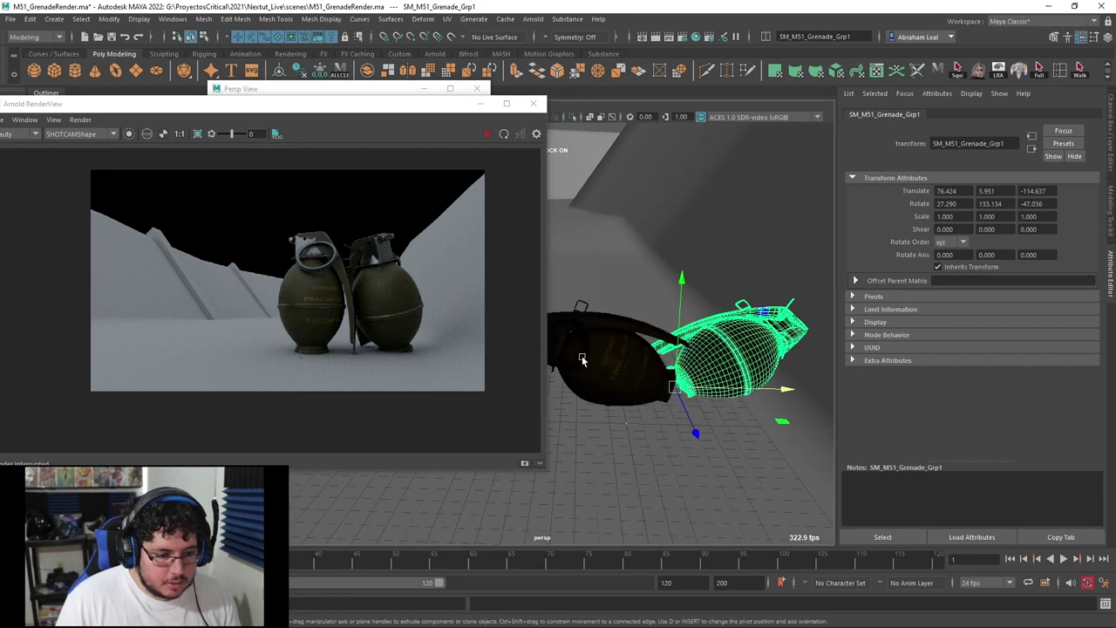
# Select the first grenade's whole group, shift it beside the other one, and restart the SHOTCAM render.
pyautogui.click(582, 359)
pyautogui.press('Up')
pyautogui.keyDown('alt'); pyautogui.moveTo(593, 363); pyautogui.dragTo(621, 391); pyautogui.keyUp('alt')
pyautogui.moveTo(720, 481); pyautogui.dragTo(747, 500)
pyautogui.keyDown('alt'); pyautogui.moveTo(722, 441); pyautogui.dragTo(694, 387); pyautogui.keyUp('alt')
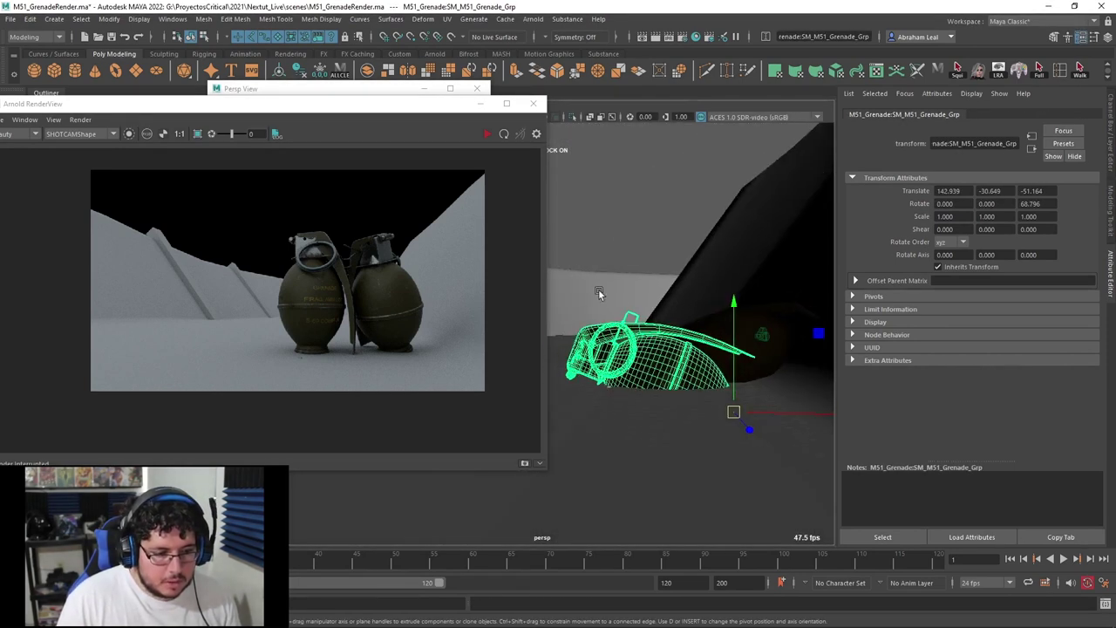
pyautogui.click(616, 211)
pyautogui.click(487, 134)
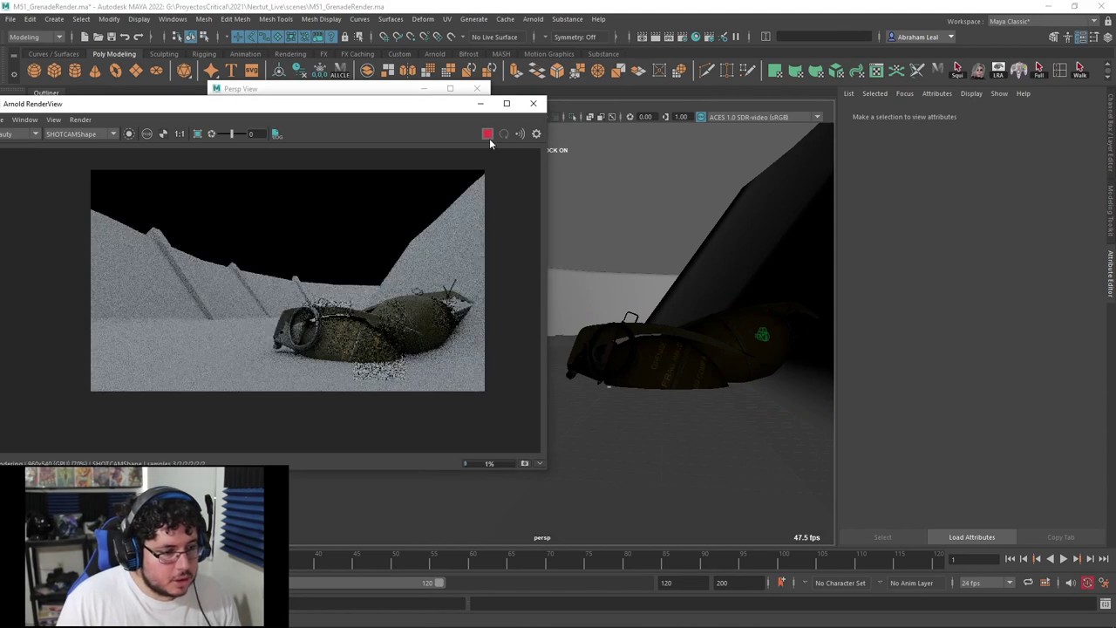
# Reselect the front grenade's whole group and raise it out of the ground.
pyautogui.click(758, 331)
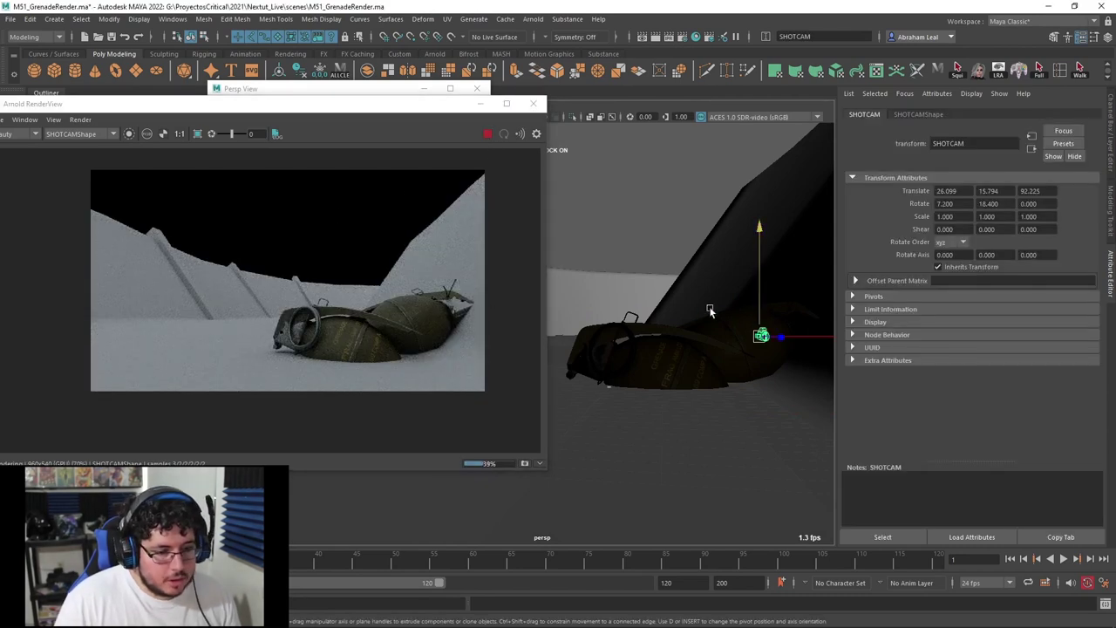
pyautogui.click(657, 355)
pyautogui.press('Up')
pyautogui.click(637, 420)
pyautogui.click(634, 378)
pyautogui.press('Up')
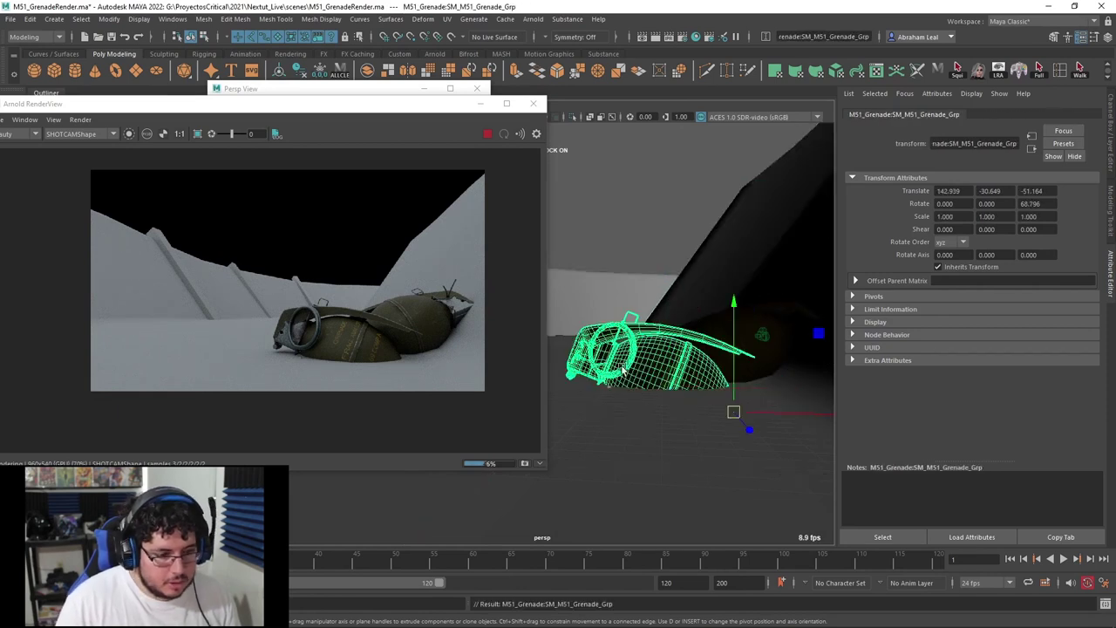
pyautogui.moveTo(744, 310); pyautogui.dragTo(732, 272)
# Rotate the rear grenade group to about 11, 133, -51 degrees so its lever end tilts upward.
pyautogui.click(776, 348)
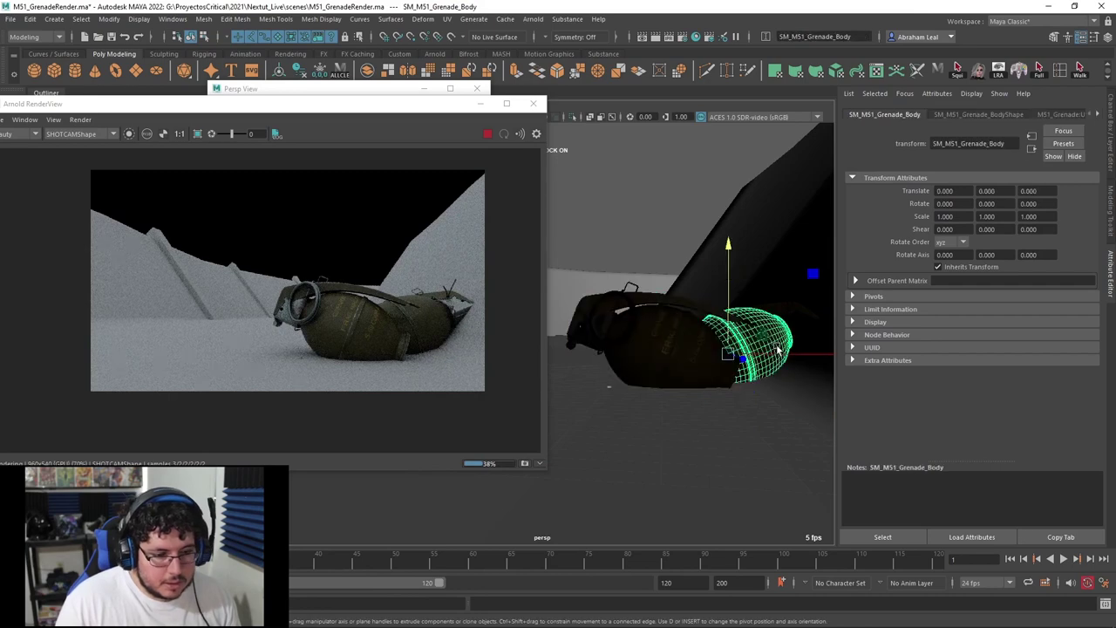
pyautogui.press('Up')
pyautogui.press('e')
pyautogui.moveTo(705, 314); pyautogui.dragTo(675, 298)
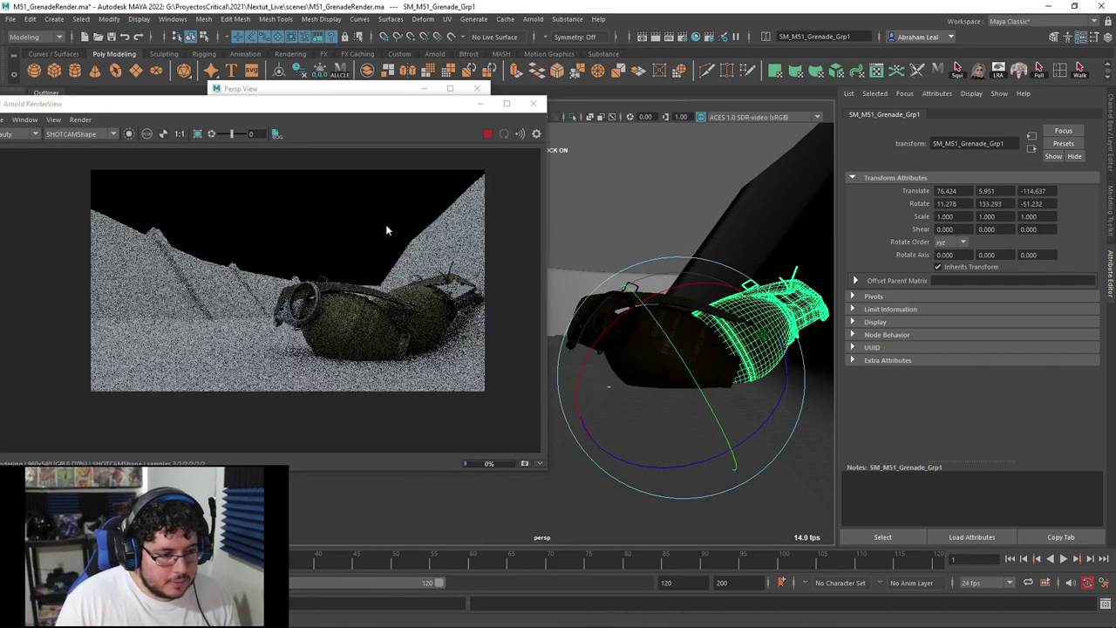
# Inspect the two grenades in the render at different zoom levels, and stop the render with its window clear of the Outliner.
pyautogui.scroll(-2, 431, 313)
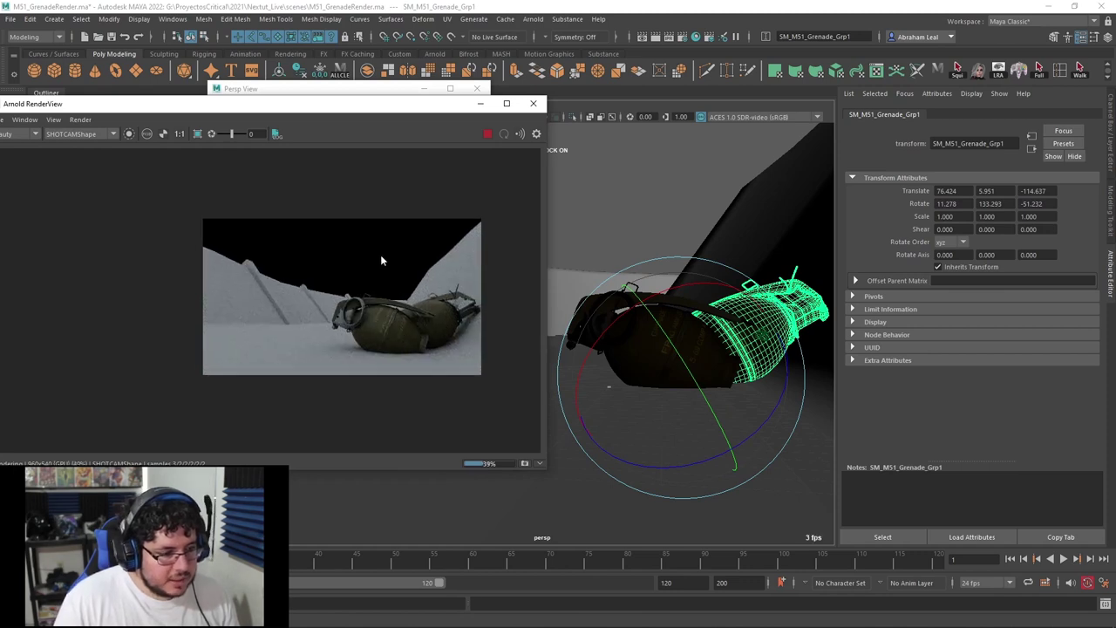
pyautogui.scroll(2, 395, 350)
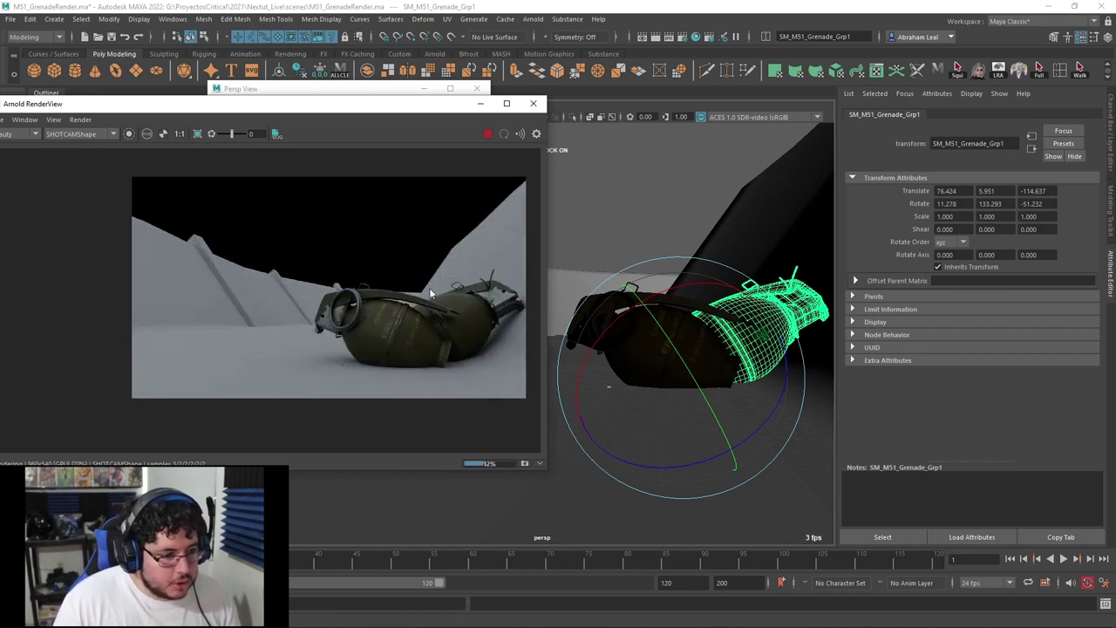
pyautogui.scroll(2, 424, 328)
pyautogui.scroll(-2, 420, 324)
pyautogui.click(489, 138)
pyautogui.click(620, 201)
pyautogui.moveTo(428, 105); pyautogui.dragTo(648, 96)
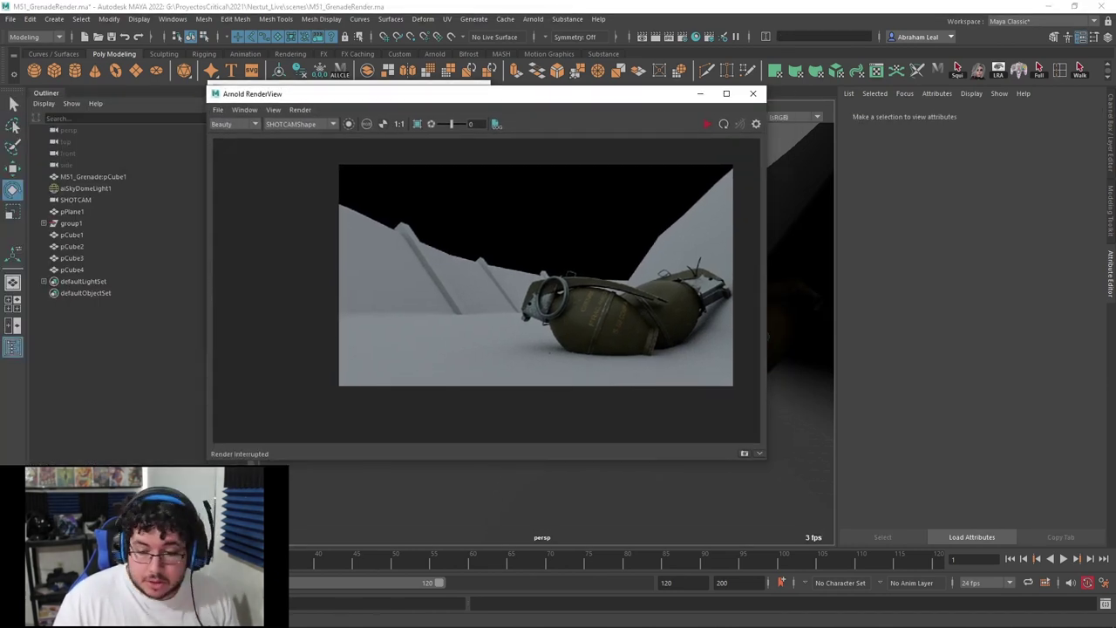
pyautogui.click(250, 463)
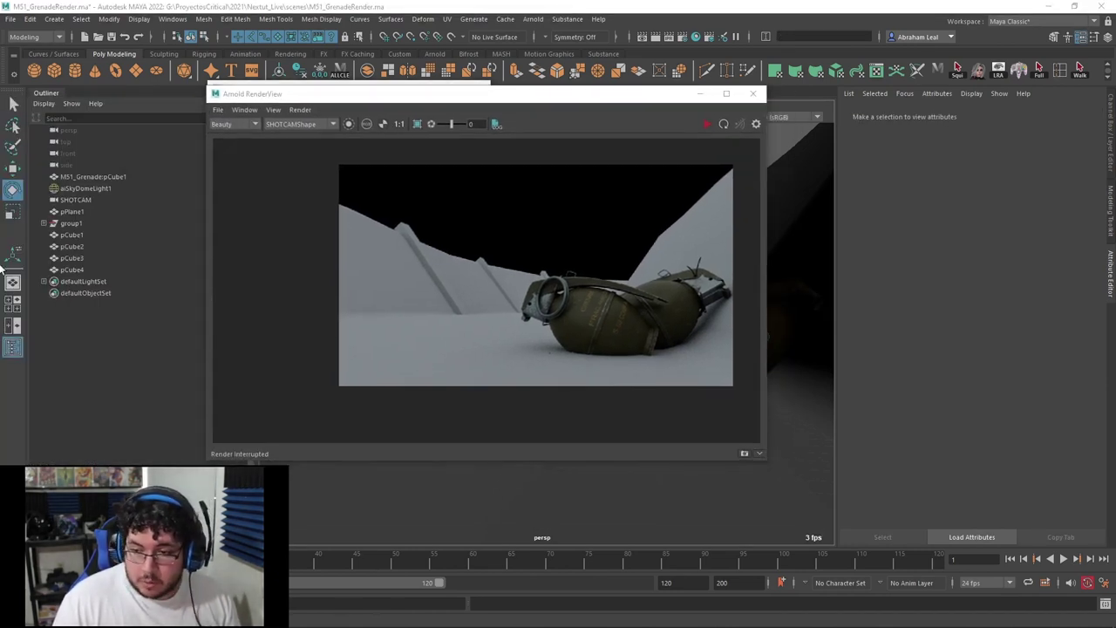
# Set the exposure of aiSkyDomeLight1 to -4 and restart the render.
pyautogui.click(86, 188)
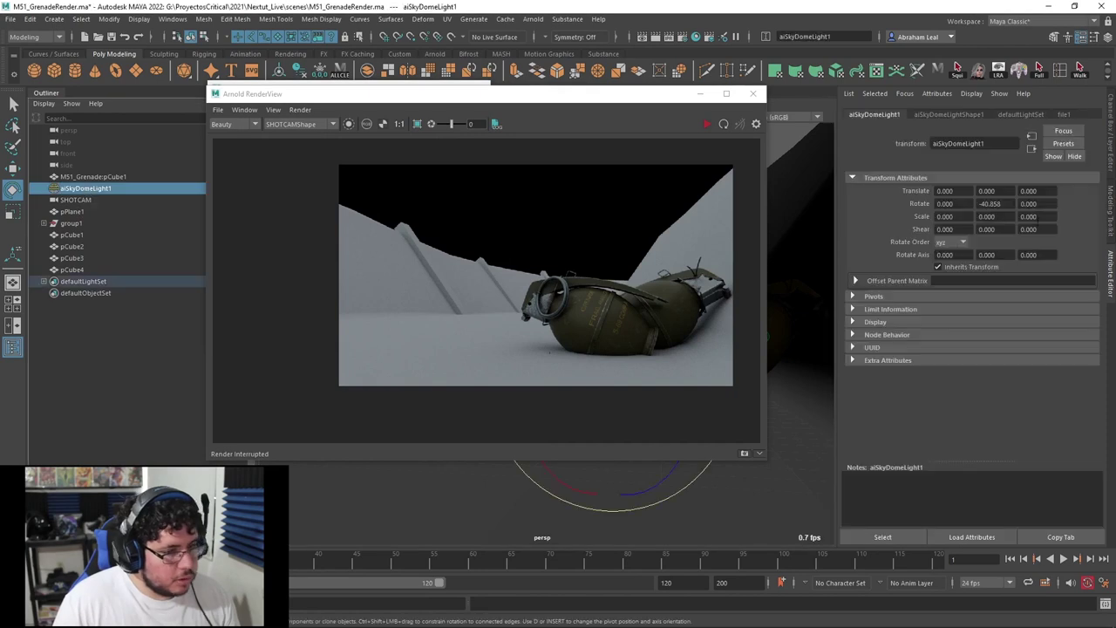
pyautogui.hotkey('ctrl', 'a')
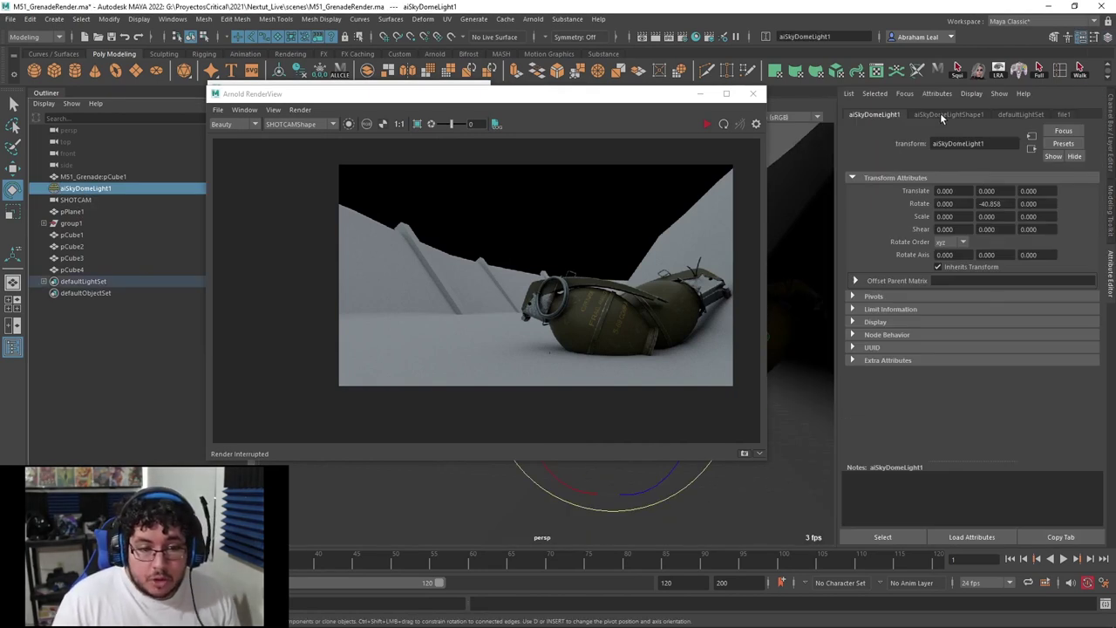
pyautogui.click(946, 114)
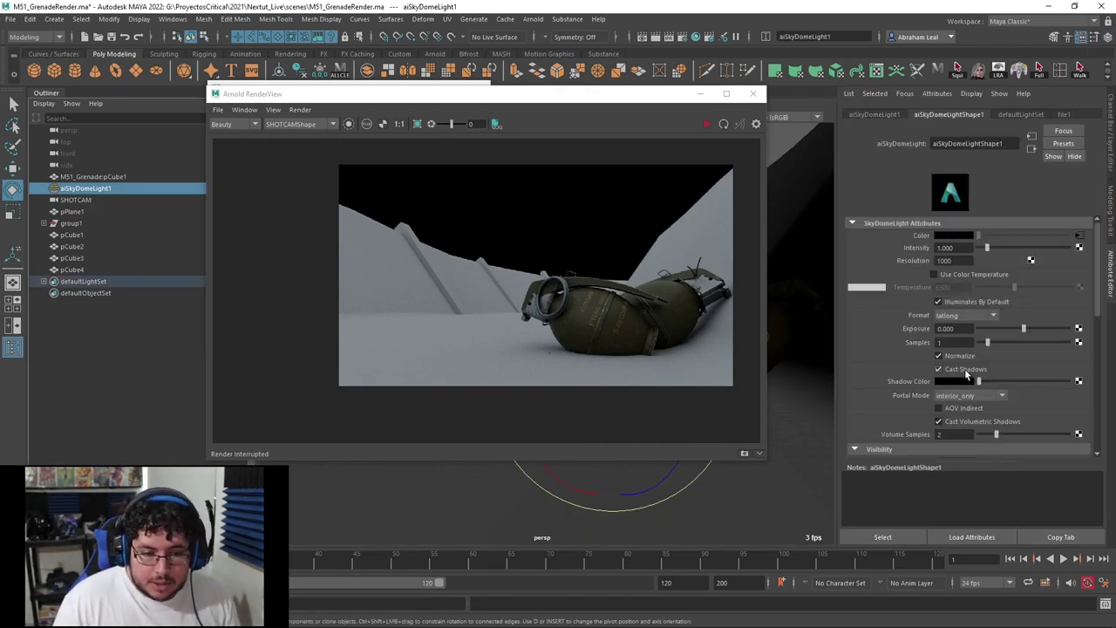
pyautogui.moveTo(960, 330); pyautogui.dragTo(896, 331)
pyautogui.write('-4')
pyautogui.press('Return')
pyautogui.click(705, 126)
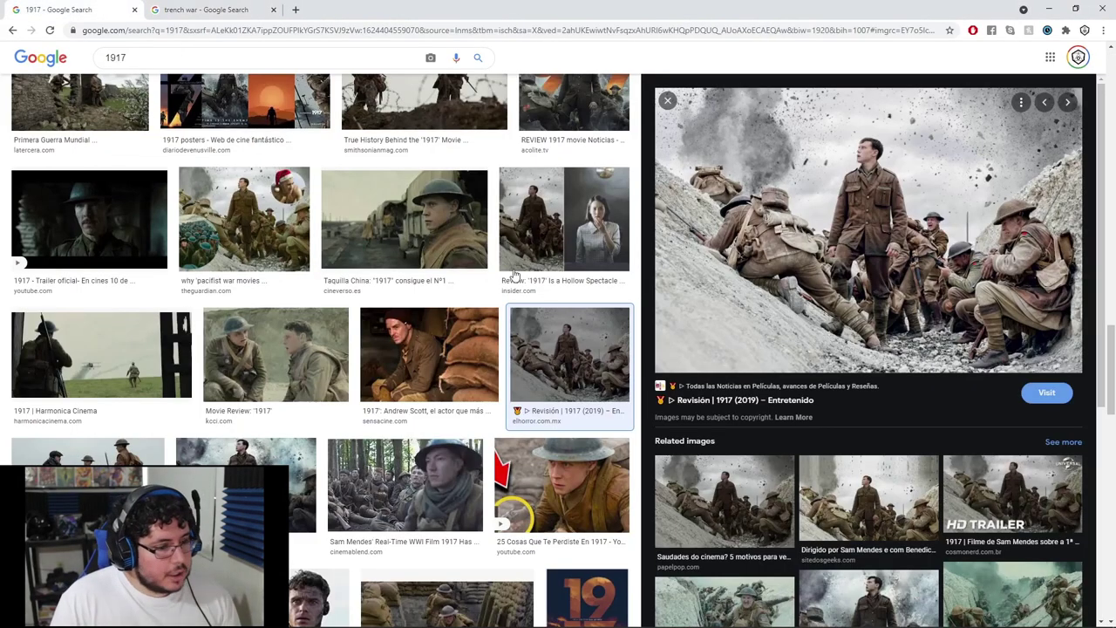
# Switch to the browser and examine the 1917 trailer still and other film images for dark trench lighting references.
pyautogui.click(88, 218)
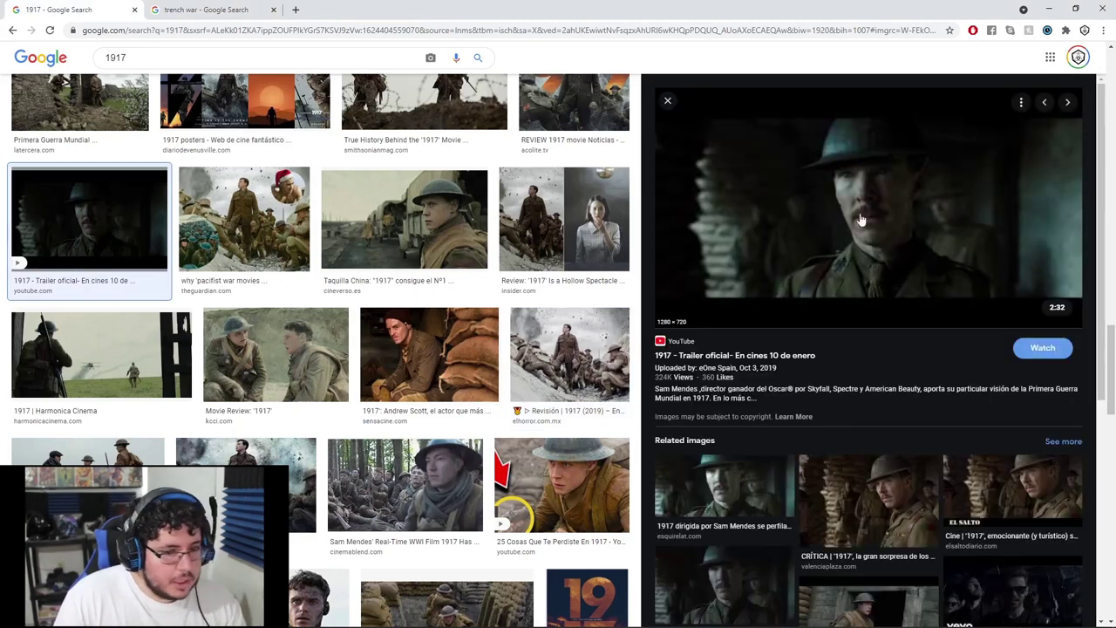
pyautogui.scroll(-3, 912, 227)
pyautogui.scroll(-2, 893, 289)
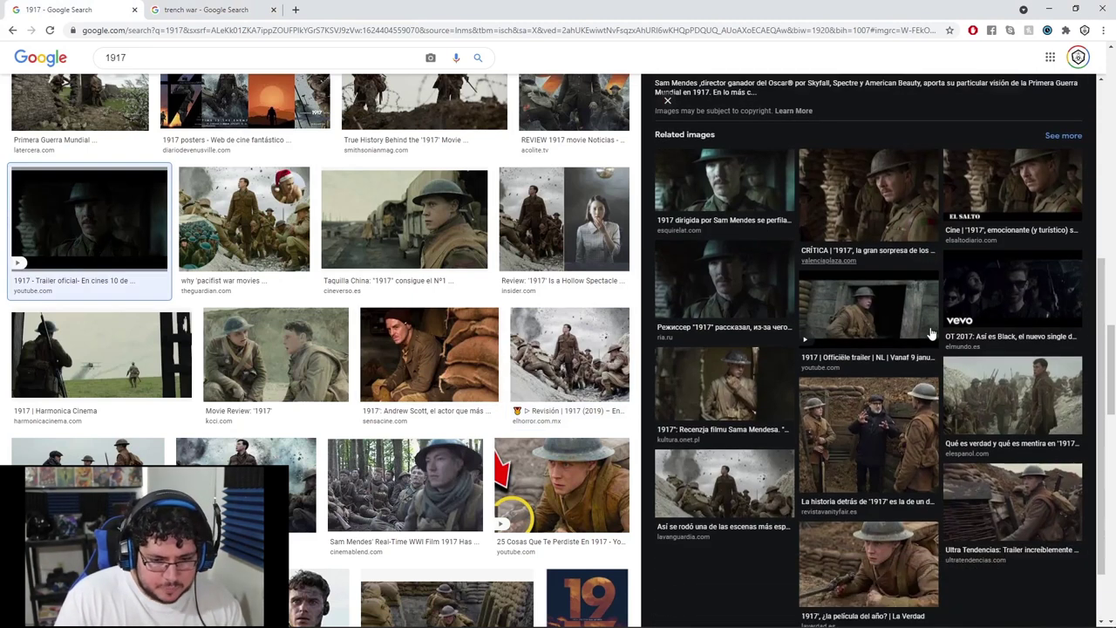
pyautogui.scroll(5, 789, 253)
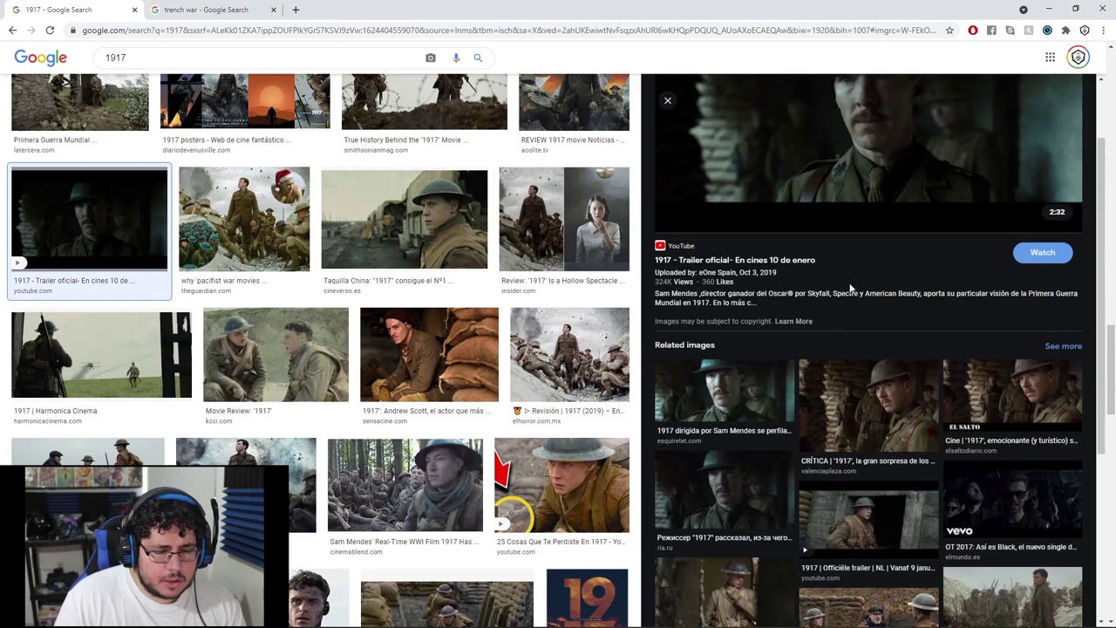
pyautogui.scroll(1, 812, 184)
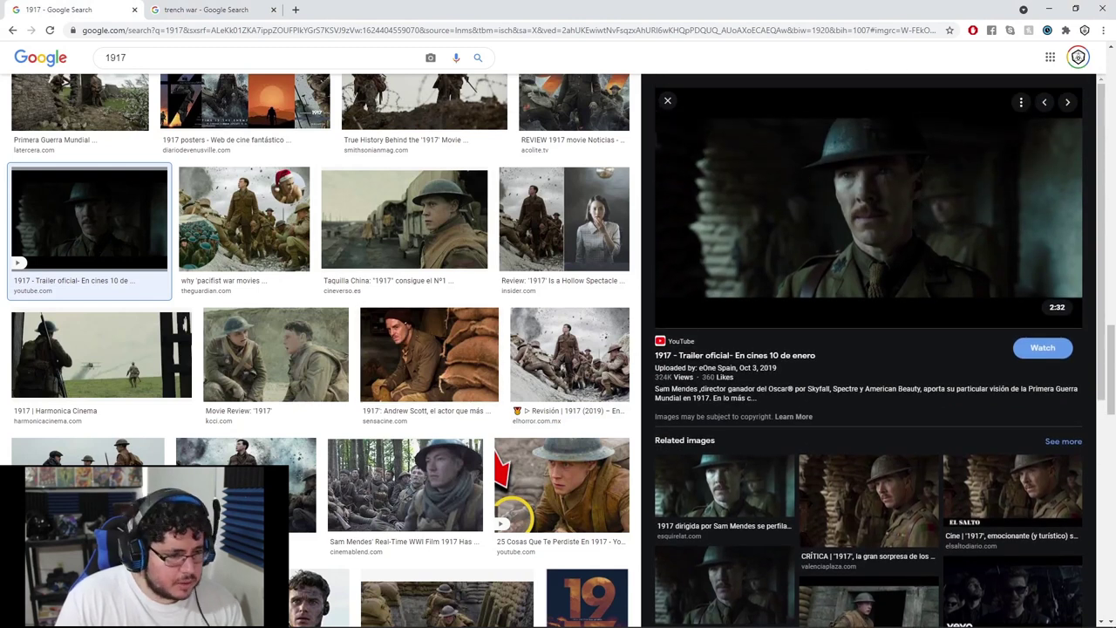
pyautogui.scroll(-4, 361, 426)
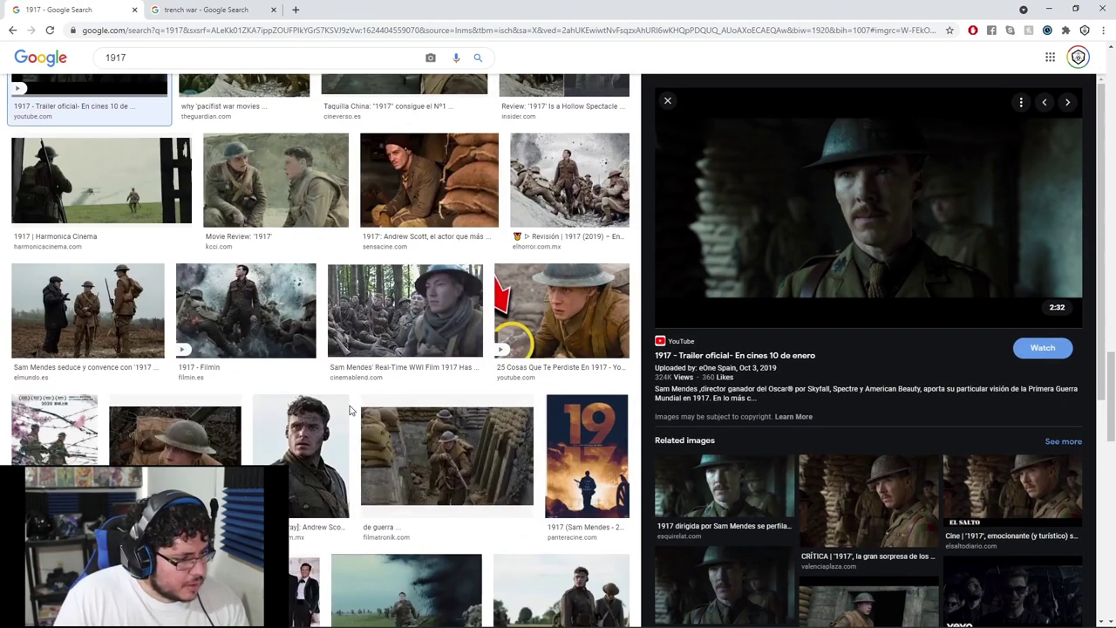
pyautogui.scroll(-1, 361, 425)
pyautogui.scroll(-4, 390, 416)
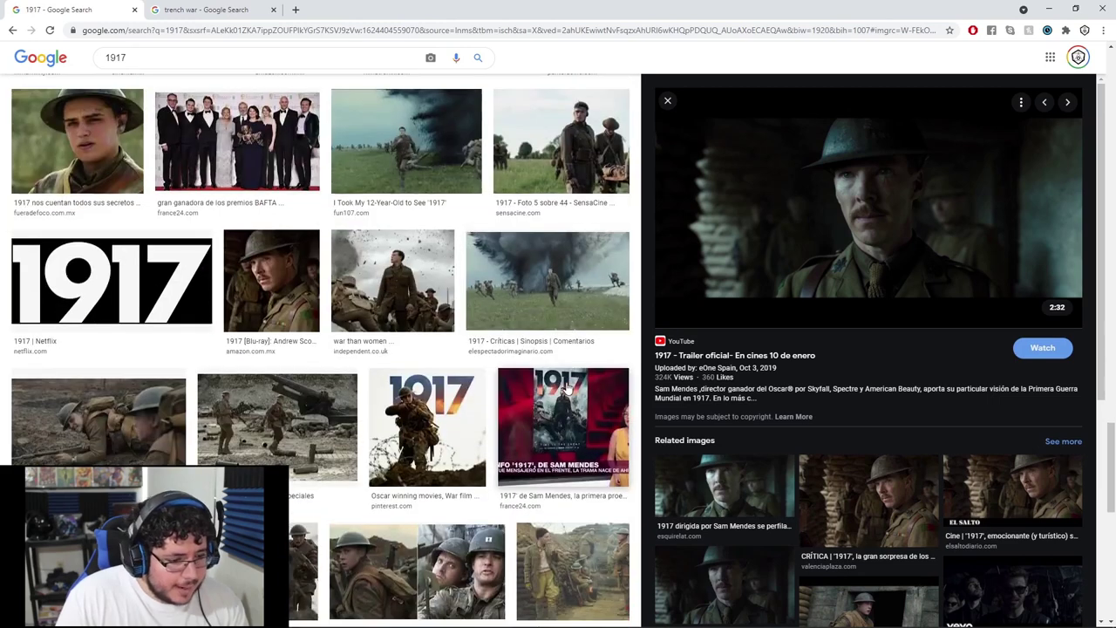
pyautogui.scroll(-3, 389, 416)
pyautogui.scroll(-2, 375, 403)
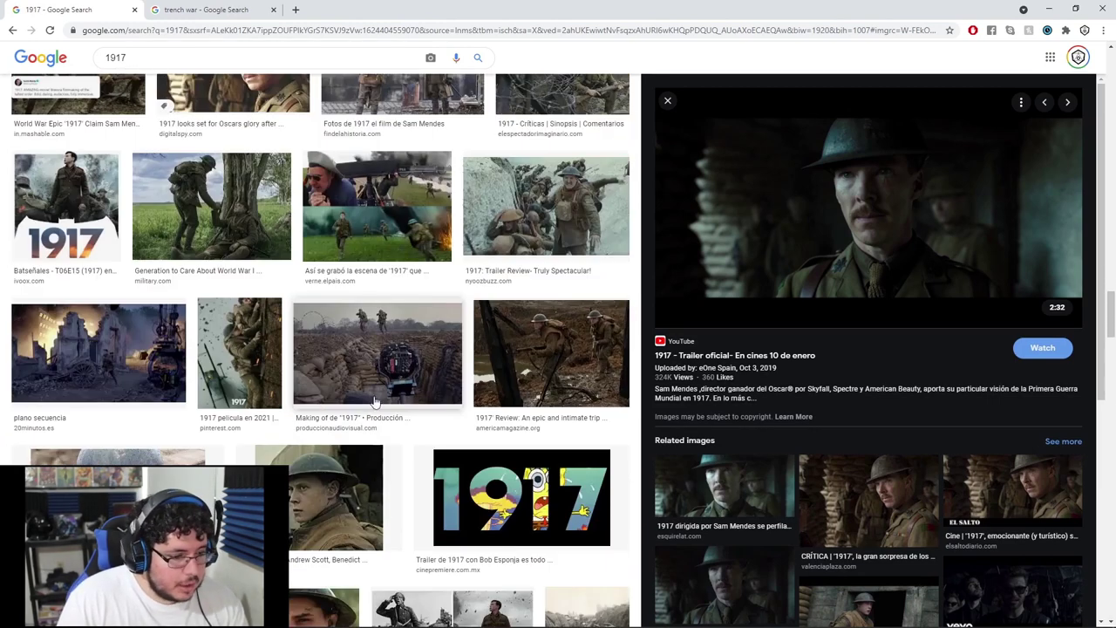
# Search Google Images for "1917 NIGHT".
pyautogui.click(206, 53)
pyautogui.write('NIGHT')
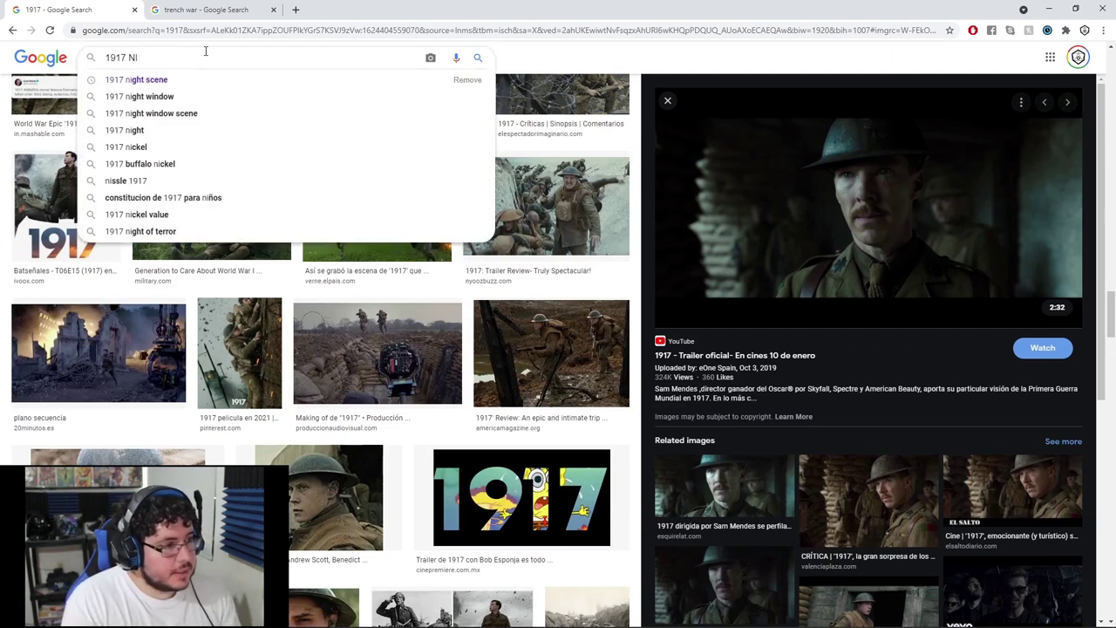
pyautogui.press('Return')
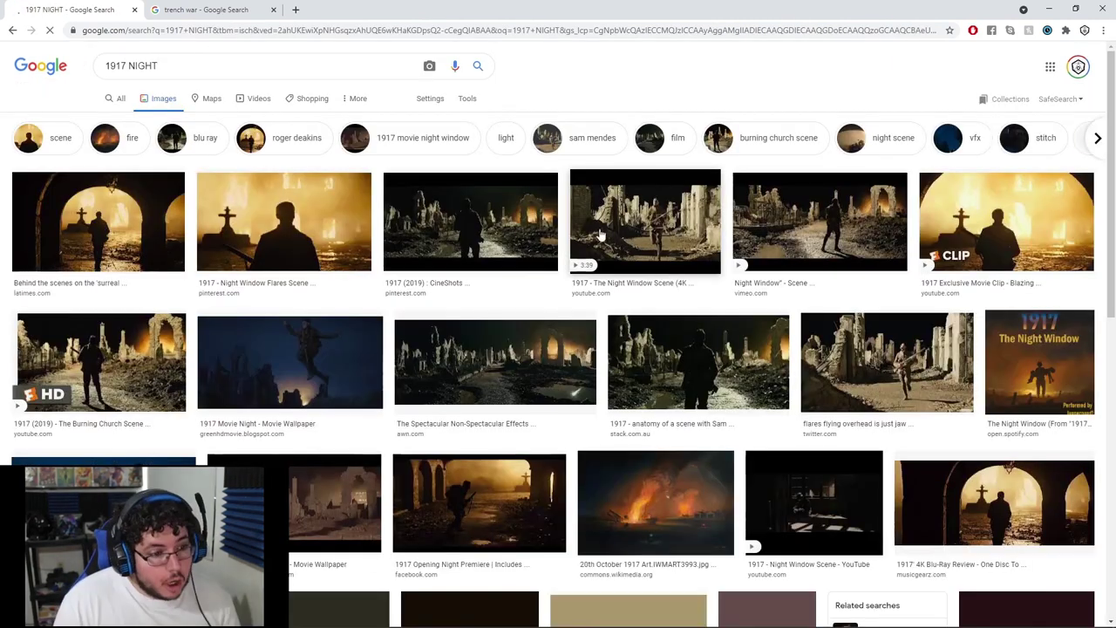
# Examine the 1917 stills of the archway, the night ruins with flares and the crouching soldier for lighting references.
pyautogui.click(131, 229)
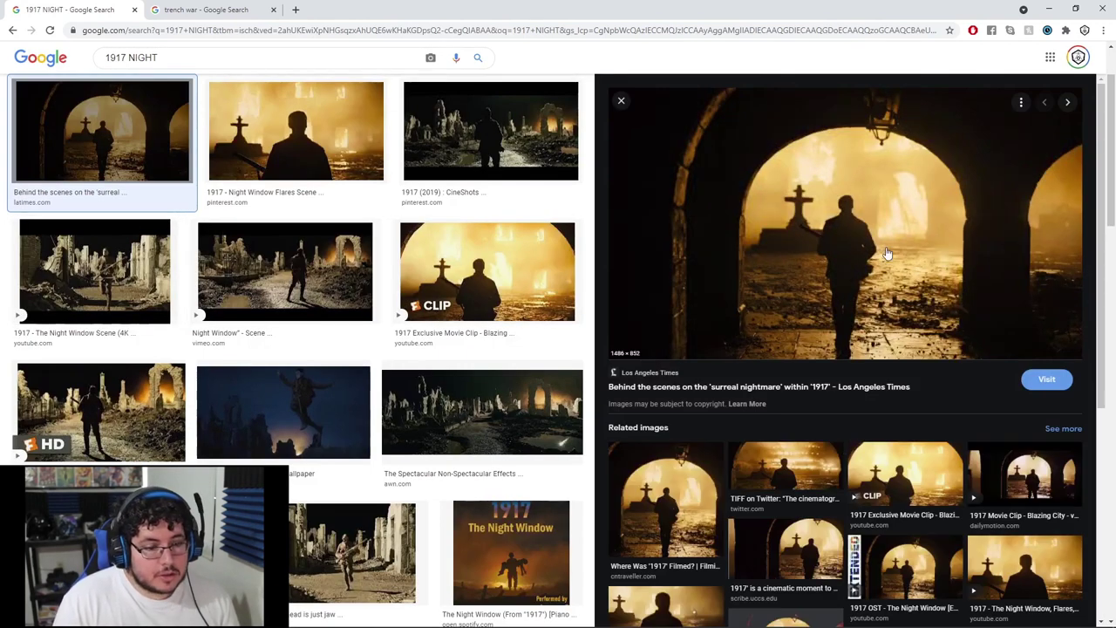
pyautogui.click(323, 563)
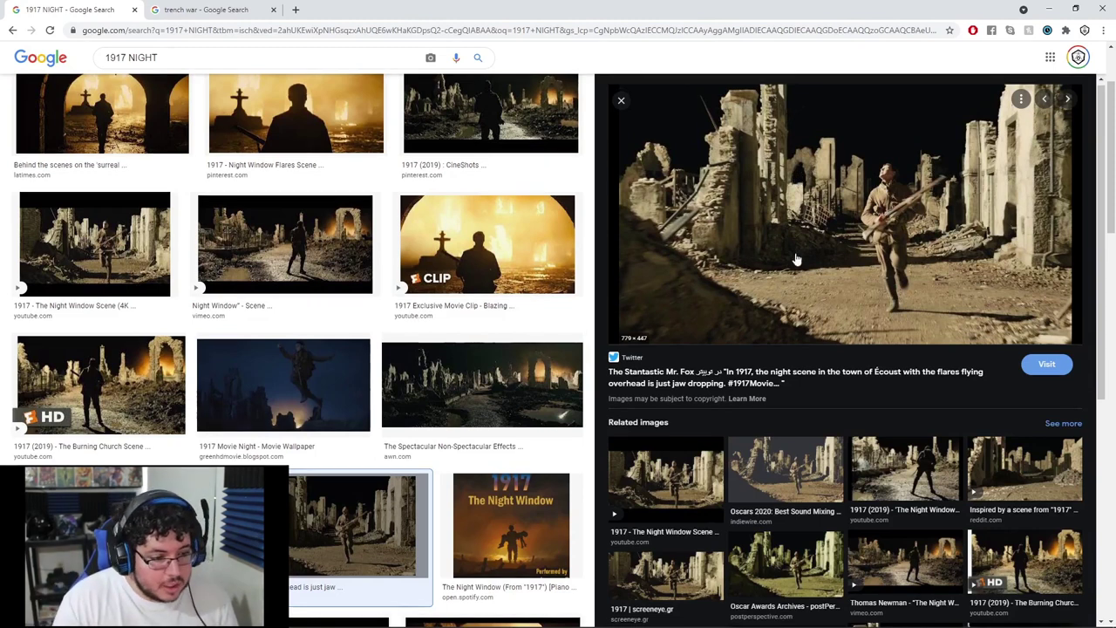
pyautogui.scroll(-6, 797, 256)
pyautogui.scroll(-4, 405, 404)
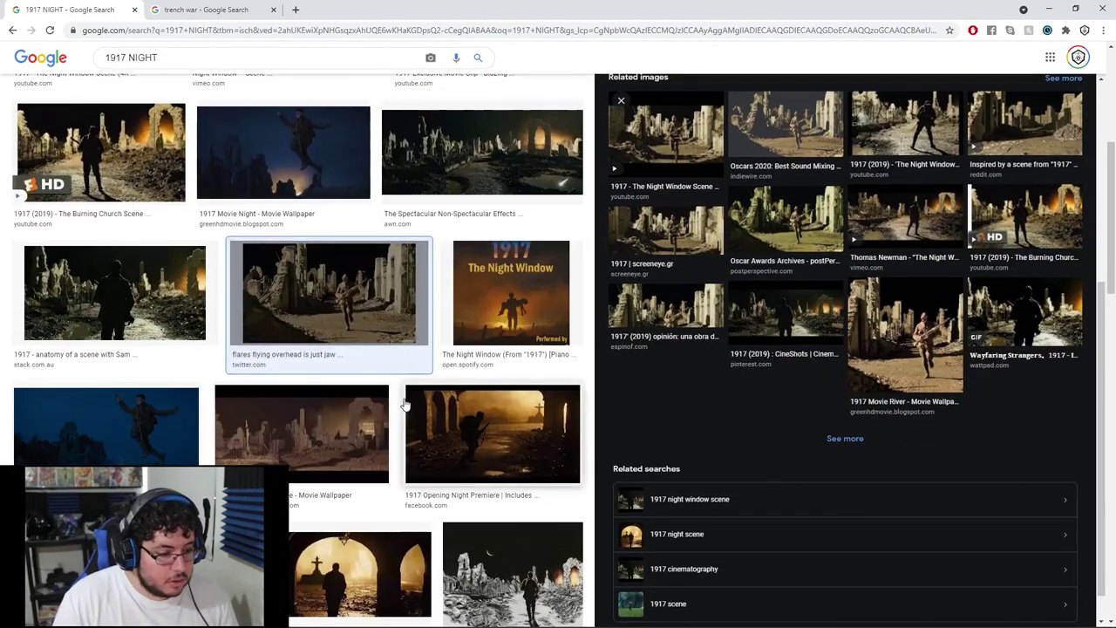
pyautogui.scroll(-1, 406, 404)
pyautogui.click(488, 375)
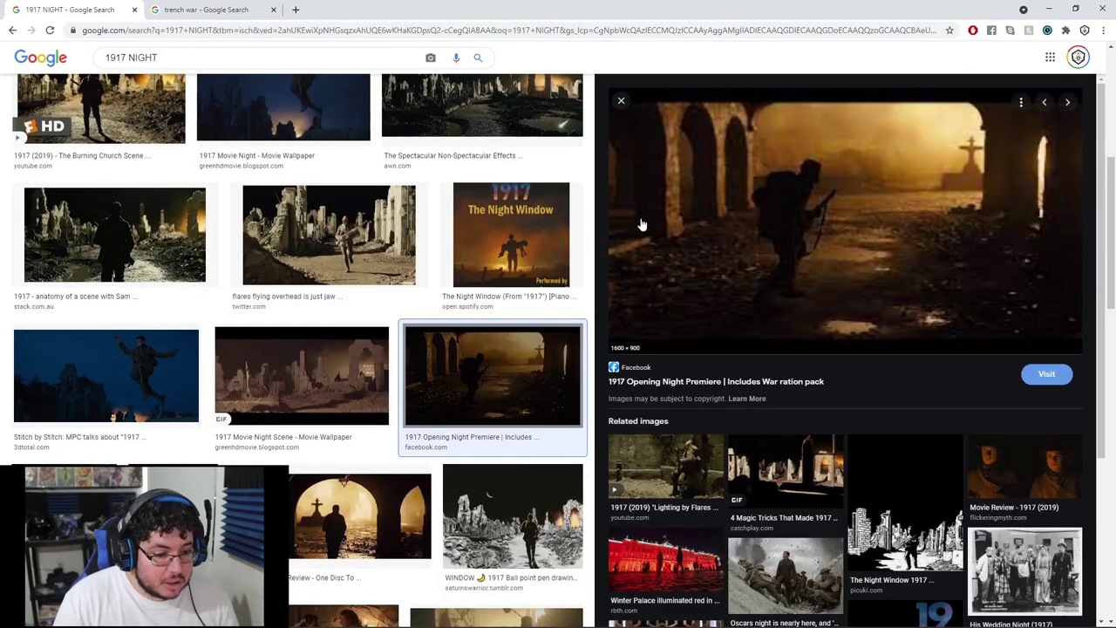
# Search Google Images for "war cinematography".
pyautogui.scroll(5, 746, 242)
pyautogui.tripleClick(148, 66)
pyautogui.write('war cinematography')
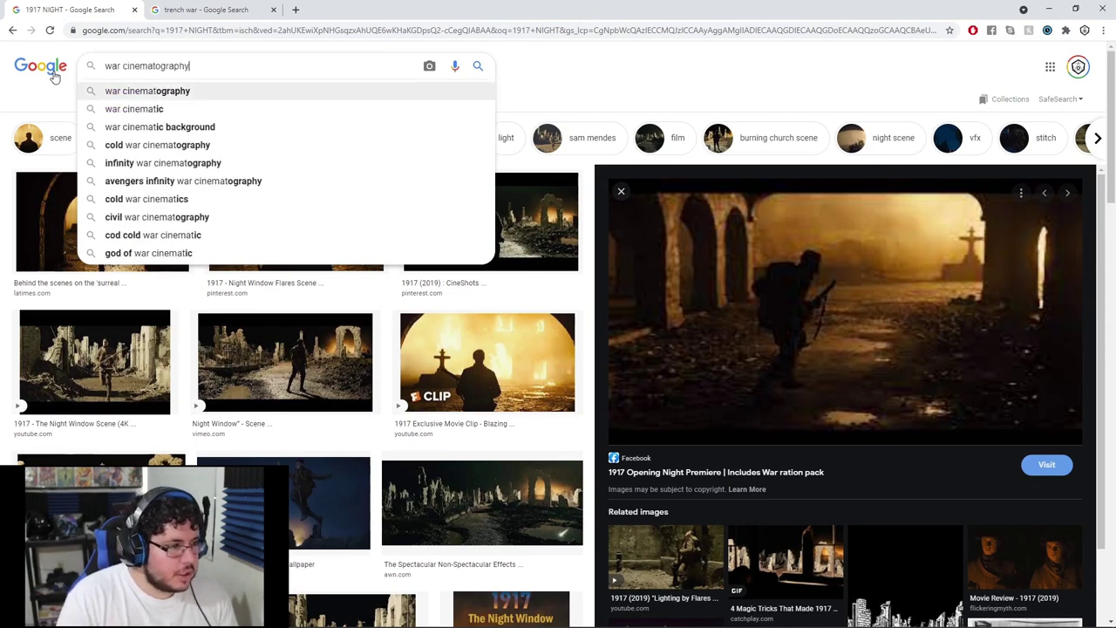
pyautogui.press('Return')
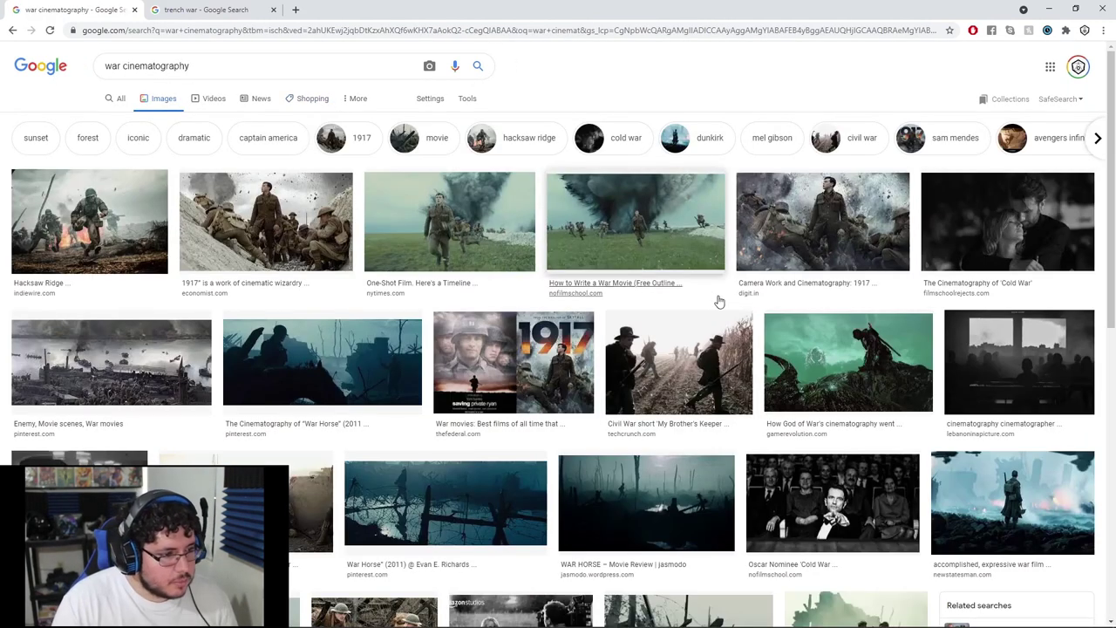
# Examine the blue-toned War Horse still and the other war film images for lighting mood references.
pyautogui.click(322, 362)
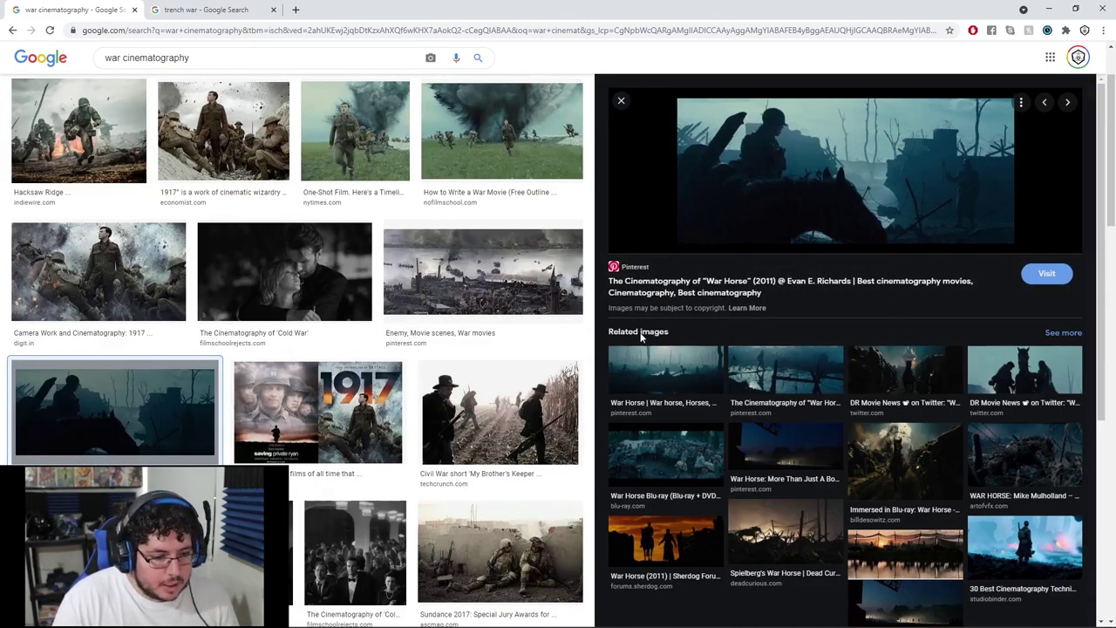
pyautogui.scroll(-3, 139, 294)
pyautogui.scroll(-4, 139, 292)
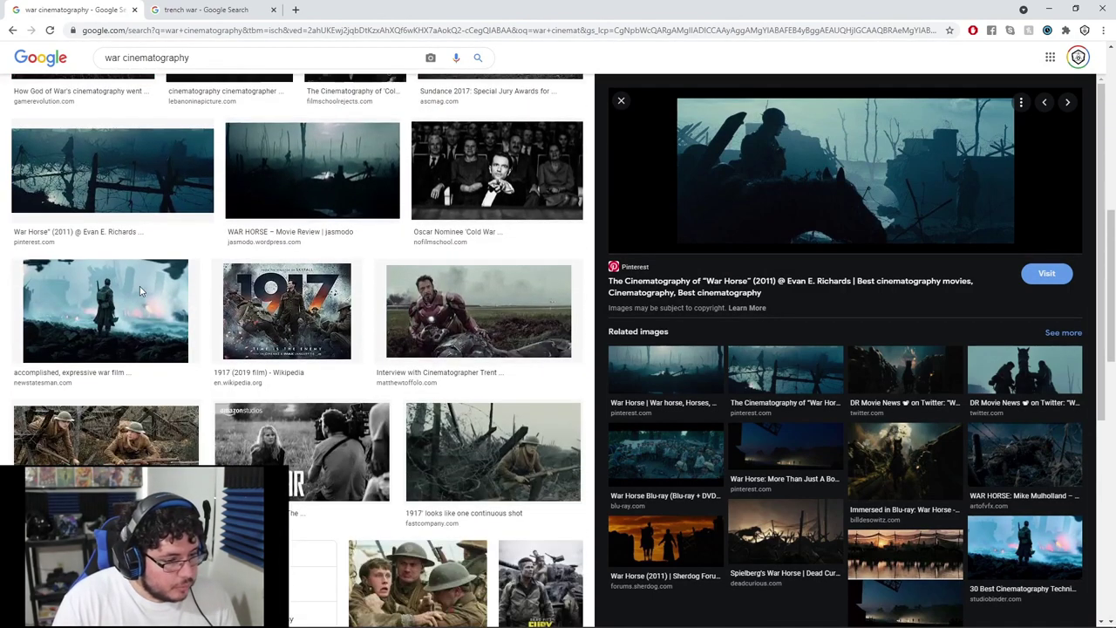
pyautogui.scroll(-6, 140, 291)
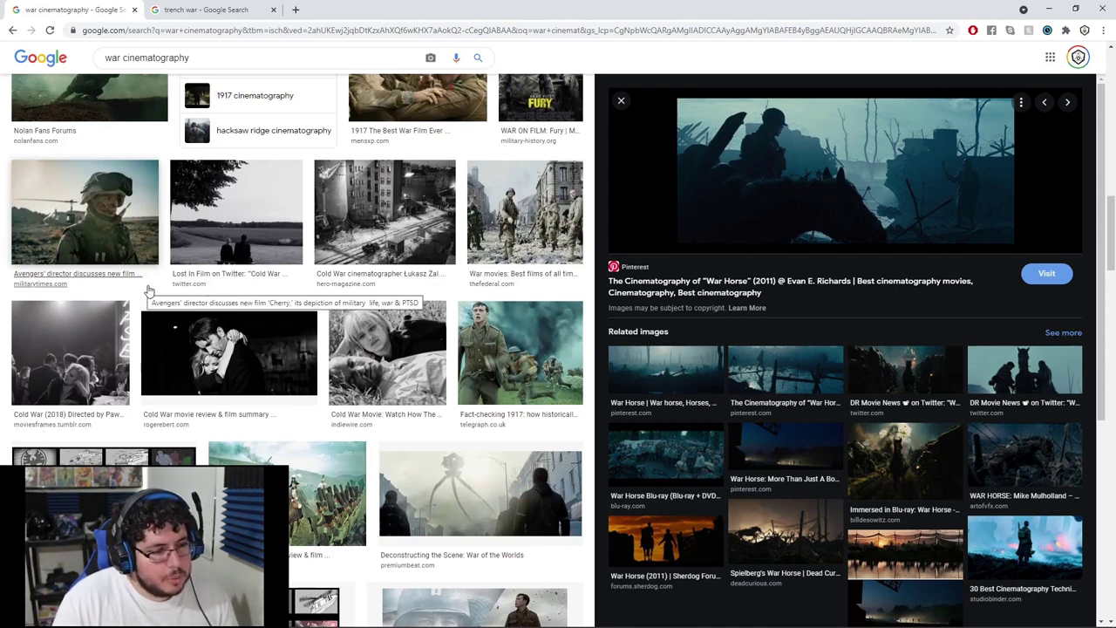
pyautogui.scroll(-6, 148, 290)
pyautogui.scroll(-4, 148, 285)
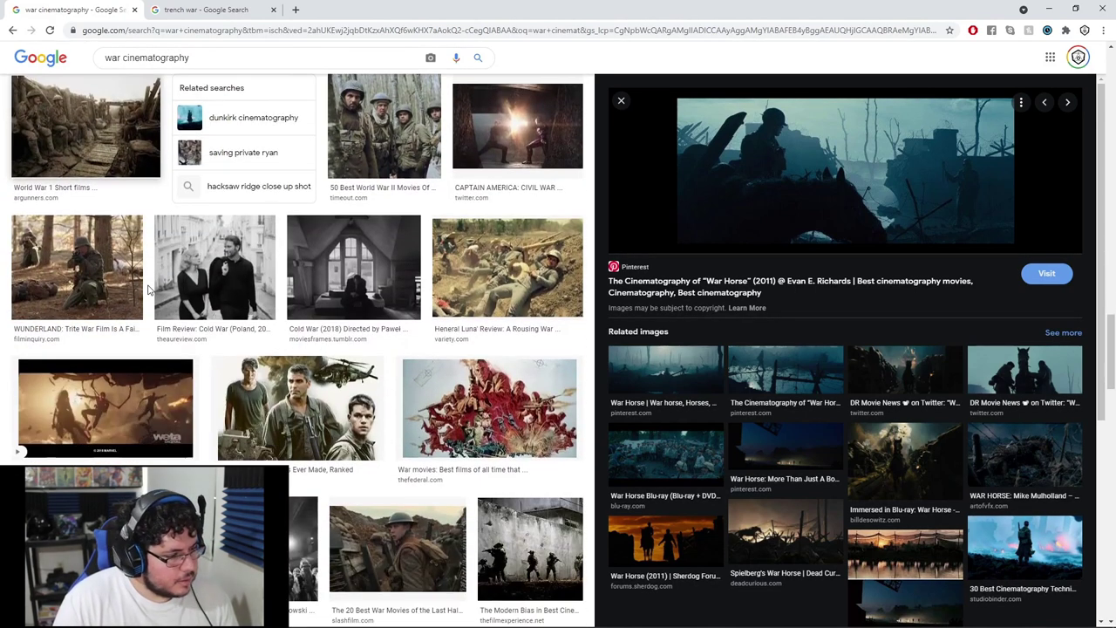
pyautogui.click(12, 31)
pyautogui.click(12, 31)
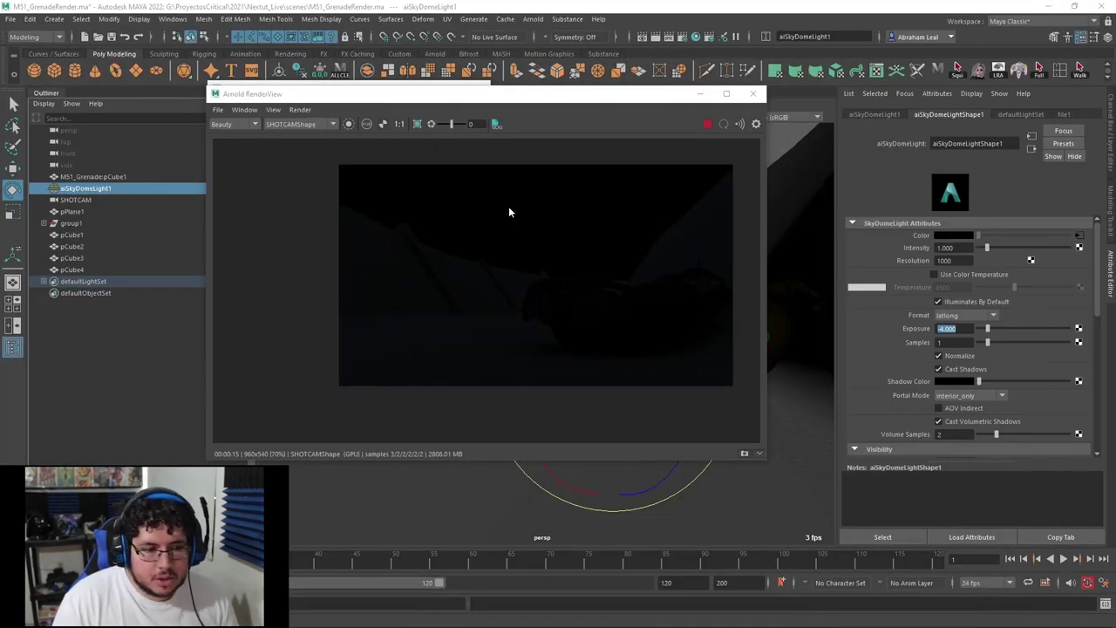
# Switch back to Maya and set the exposure of aiSkyDomeLight1 to -3 after trying -2 and -1.
pyautogui.moveTo(563, 102); pyautogui.dragTo(307, 109)
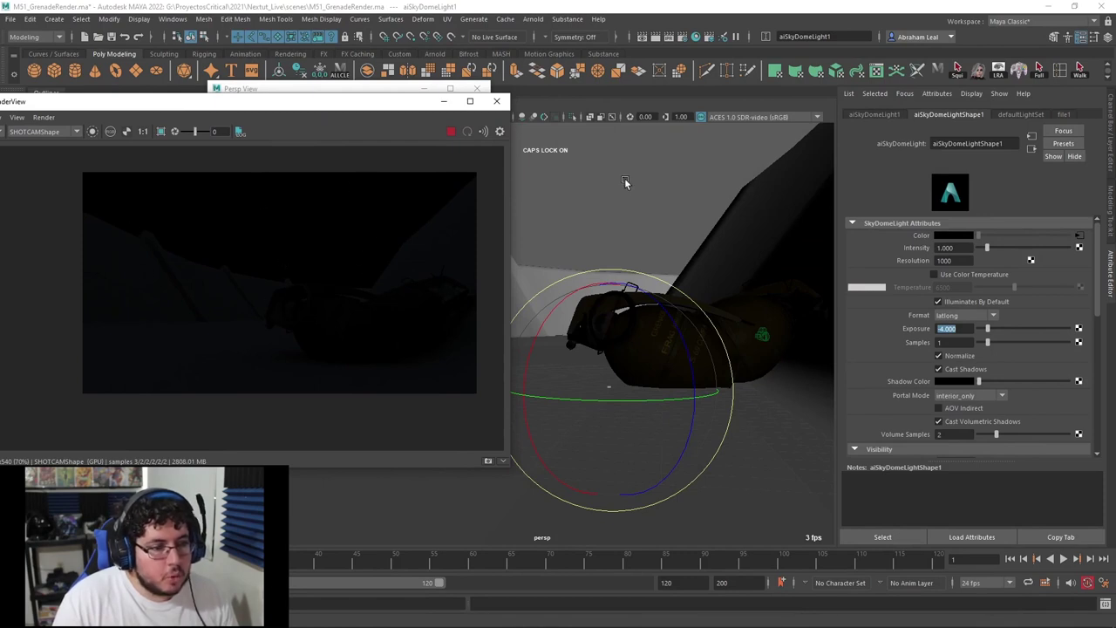
pyautogui.click(624, 182)
pyautogui.keyDown('alt'); pyautogui.moveTo(605, 274); pyautogui.dragTo(664, 255); pyautogui.keyUp('alt')
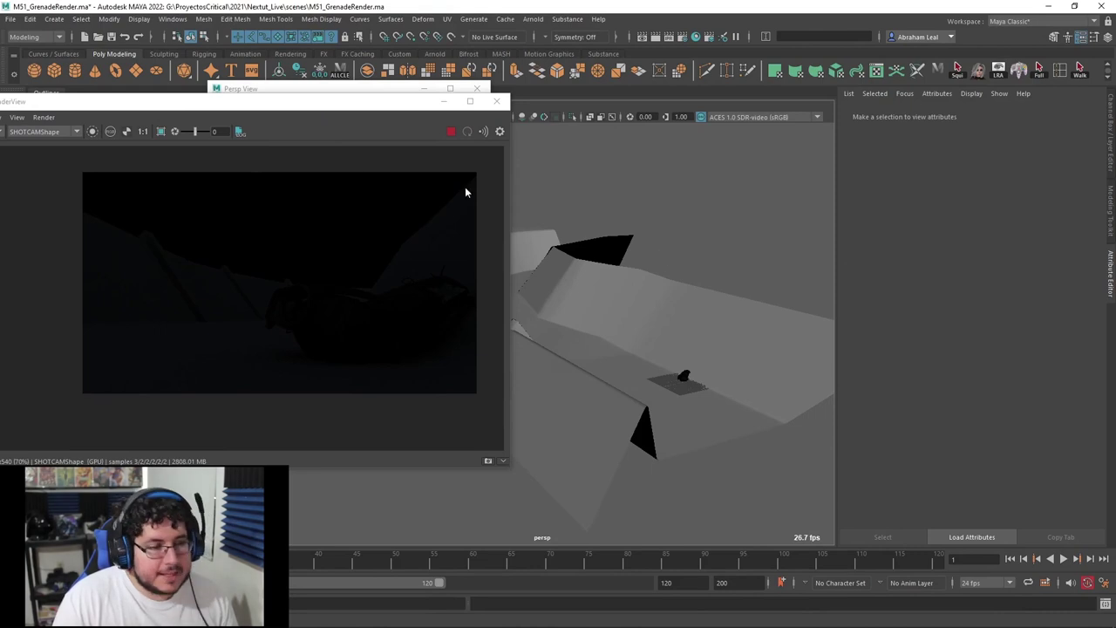
pyautogui.moveTo(352, 102); pyautogui.dragTo(604, 121)
pyautogui.click(119, 189)
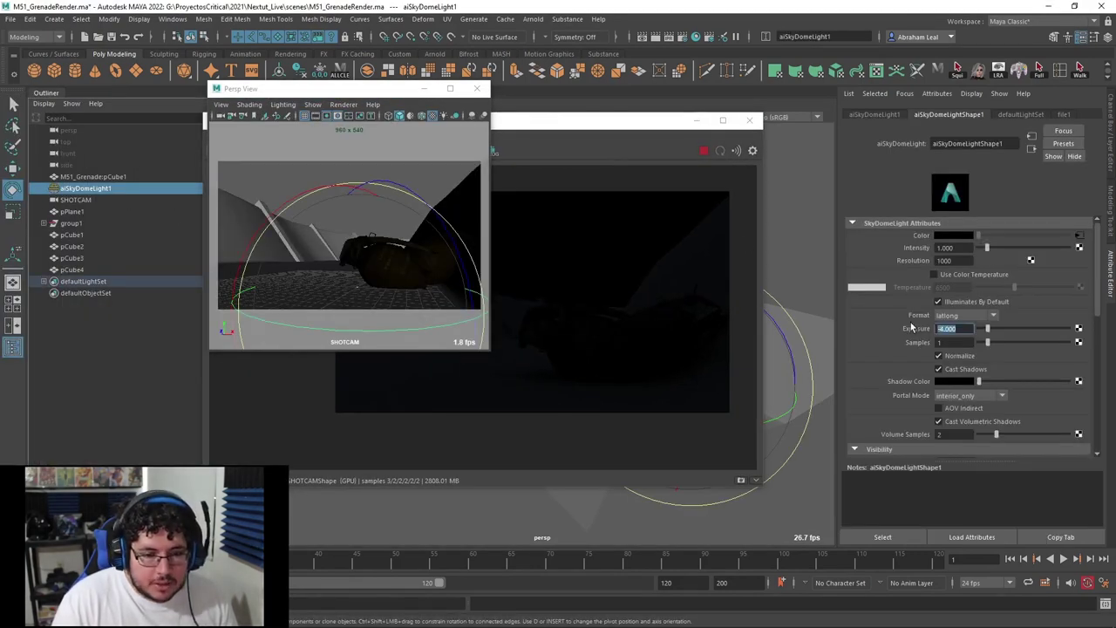
pyautogui.write('2')
pyautogui.press('Return')
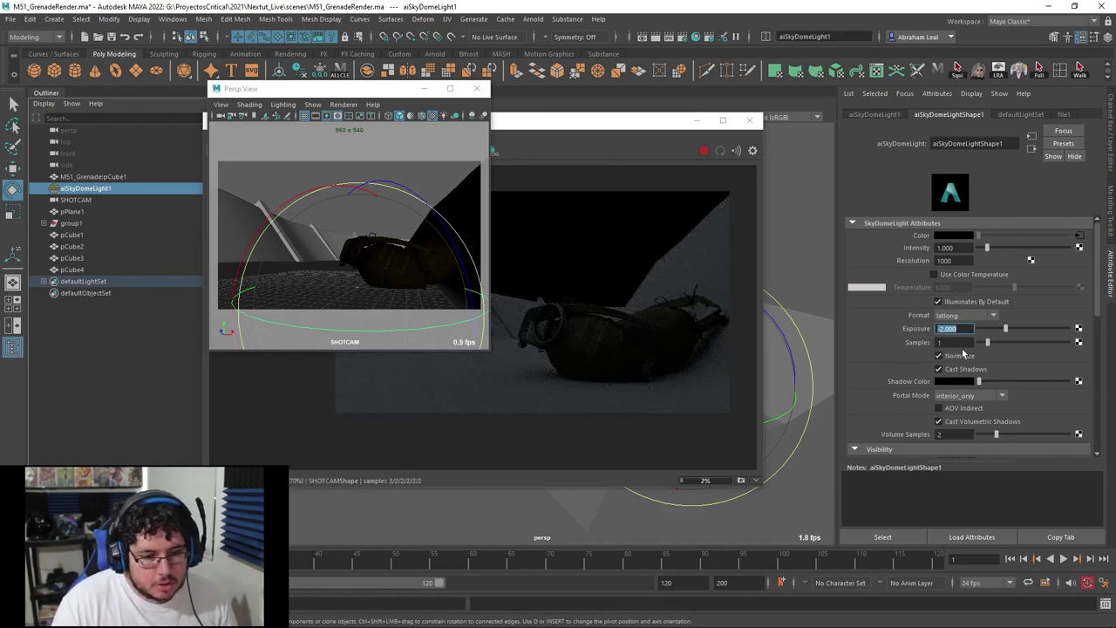
pyautogui.write('-1')
pyautogui.press('Return')
pyautogui.write('-3')
pyautogui.press('Return')
# Try a color temperature of about 2391 on aiSkyDomeLight1, check the grenades in the render, and disable color temperature again.
pyautogui.click(934, 275)
pyautogui.moveTo(1004, 287)
pyautogui.mouseDown()
pyautogui.moveTo(968, 288)
pyautogui.moveTo(986, 288)
pyautogui.mouseUp()
pyautogui.click(711, 178)
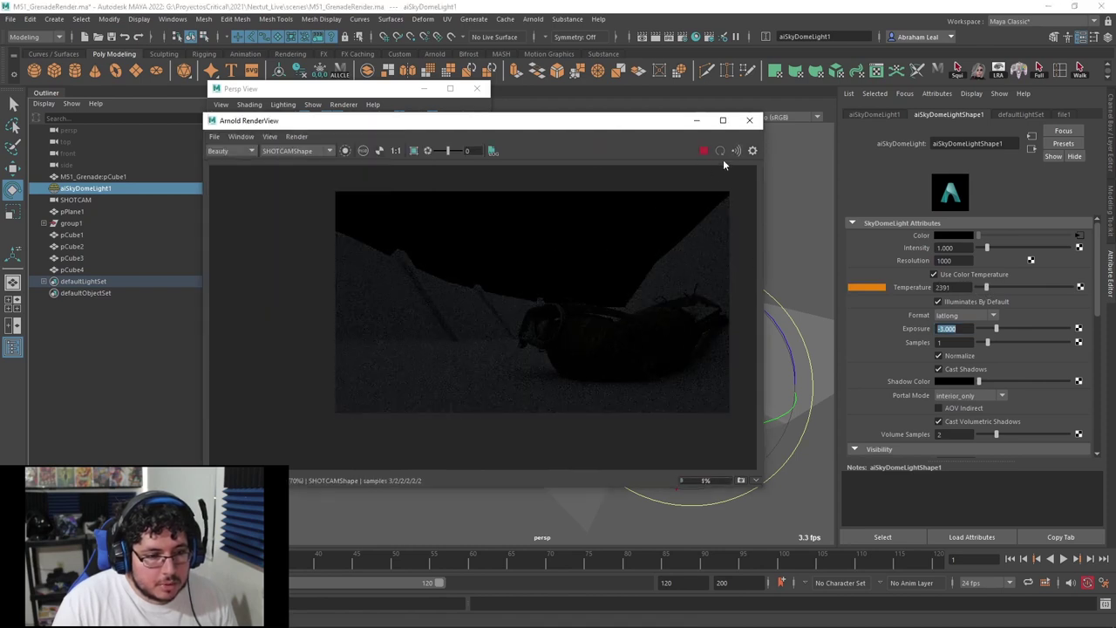
pyautogui.scroll(5, 651, 329)
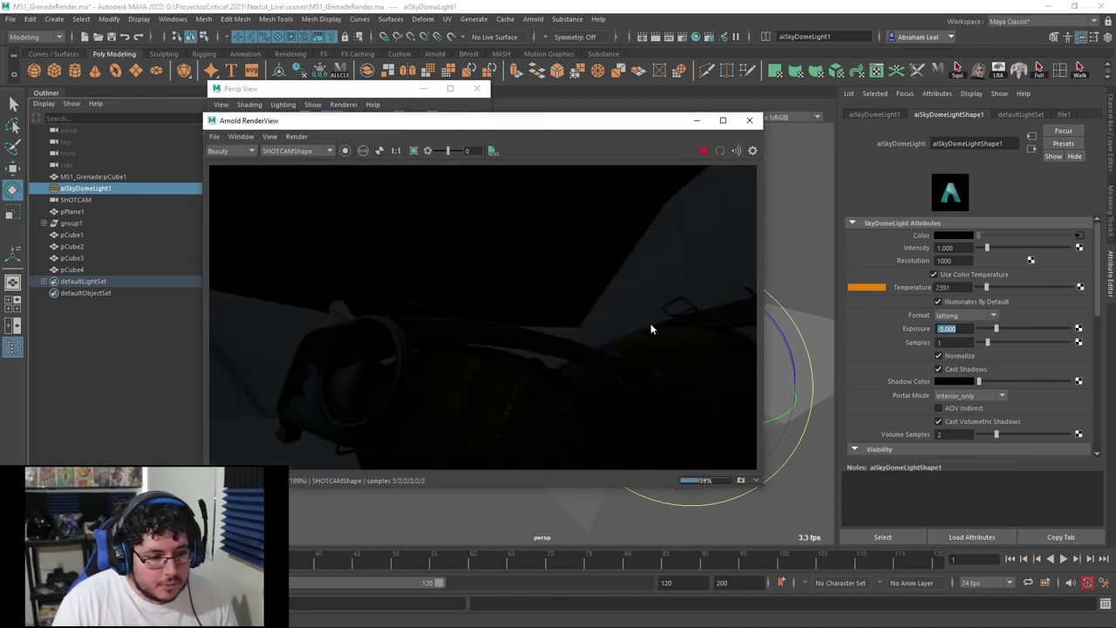
pyautogui.scroll(-2, 650, 329)
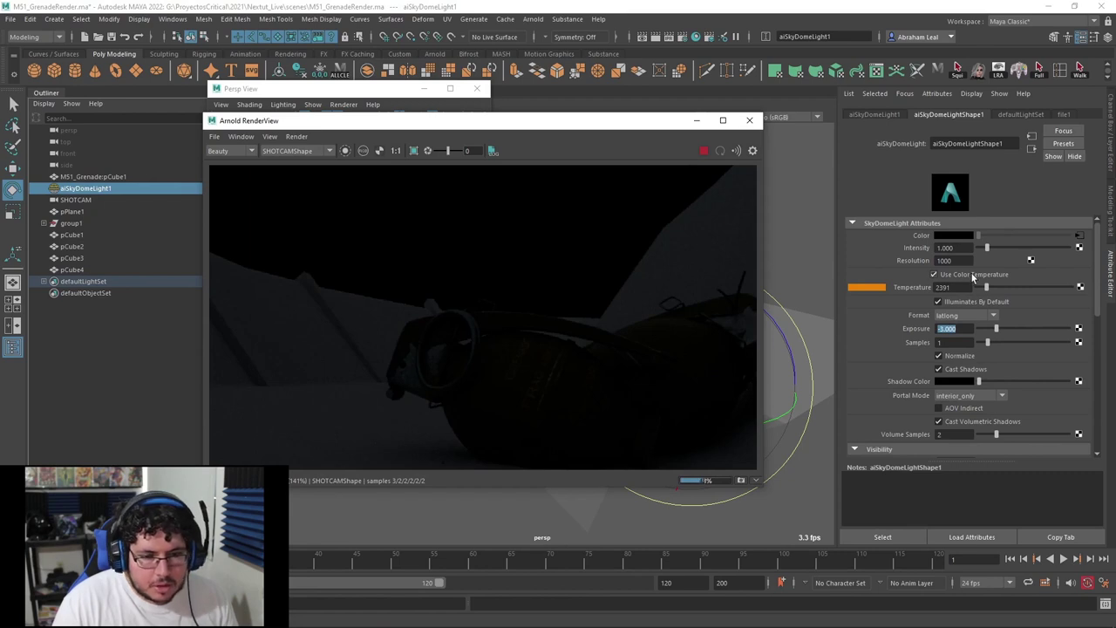
pyautogui.click(935, 275)
pyautogui.scroll(-2, 660, 278)
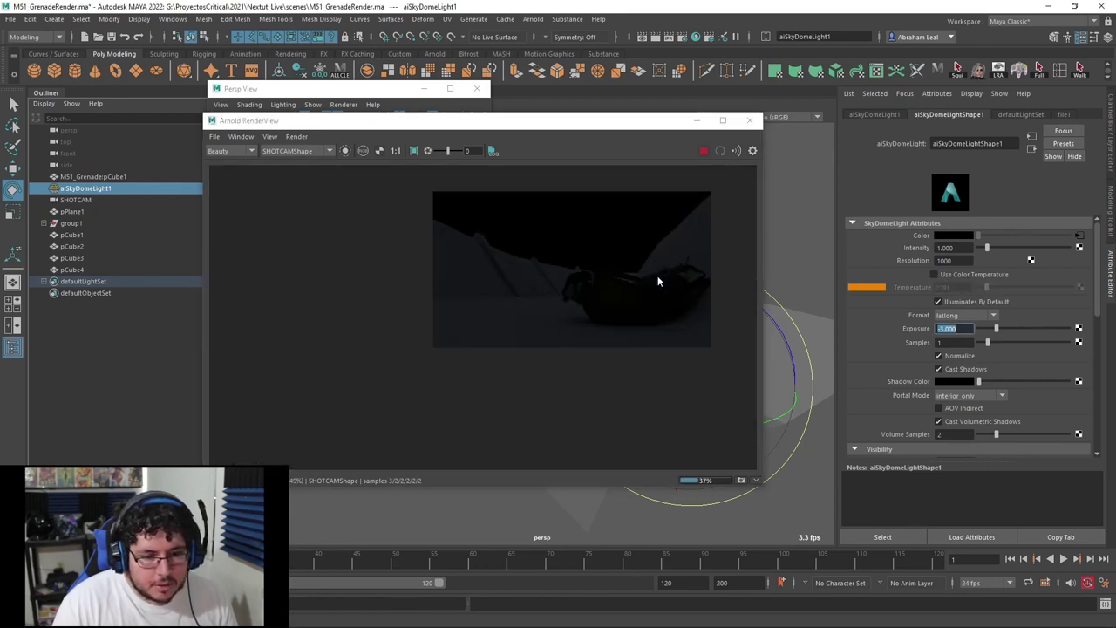
pyautogui.moveTo(621, 277); pyautogui.dragTo(586, 298, button='middle')
pyautogui.scroll(1, 601, 307)
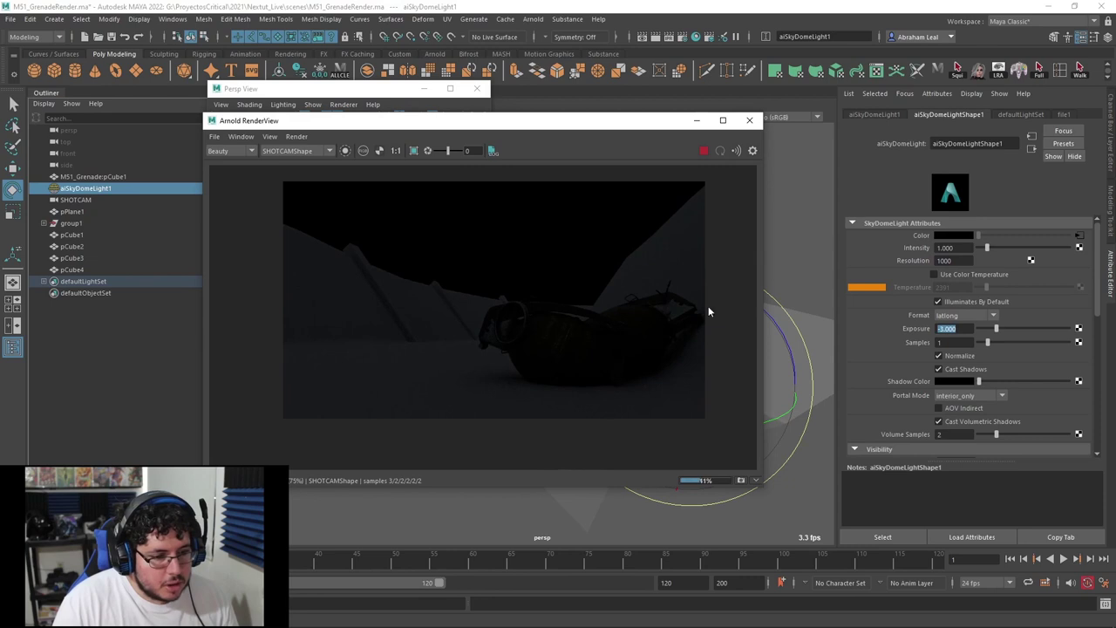
# Stop the render and create an Arnold area light in the trench scene.
pyautogui.moveTo(644, 128); pyautogui.dragTo(330, 143)
pyautogui.click(583, 220)
pyautogui.keyDown('alt'); pyautogui.moveTo(590, 244); pyautogui.dragTo(712, 295); pyautogui.keyUp('alt')
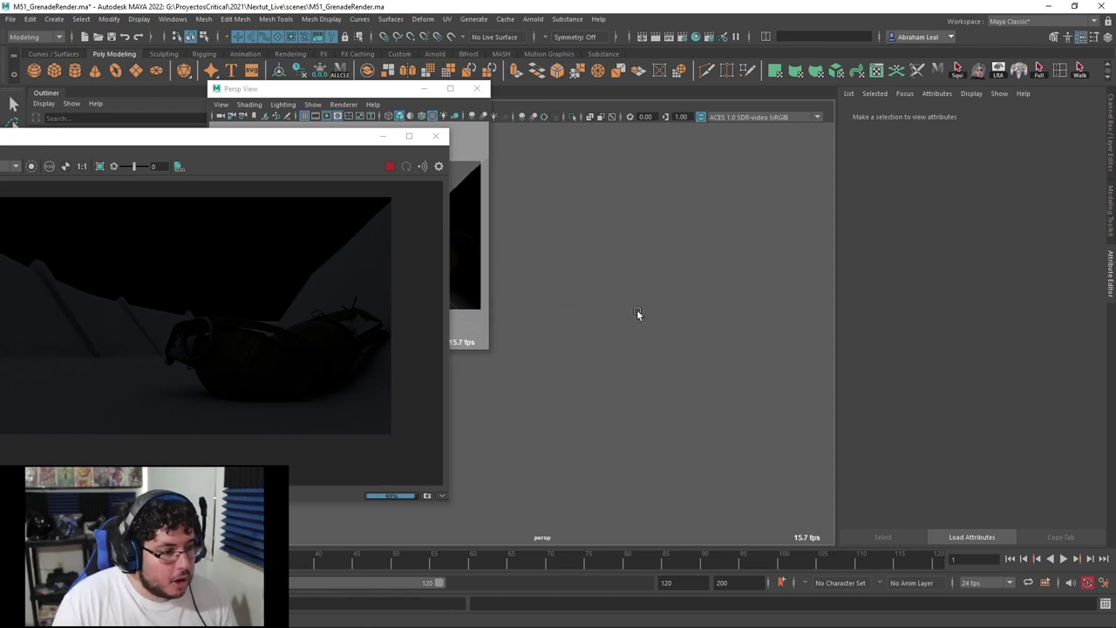
pyautogui.keyDown('alt'); pyautogui.moveTo(586, 312); pyautogui.dragTo(643, 347); pyautogui.keyUp('alt')
pyautogui.click(533, 19)
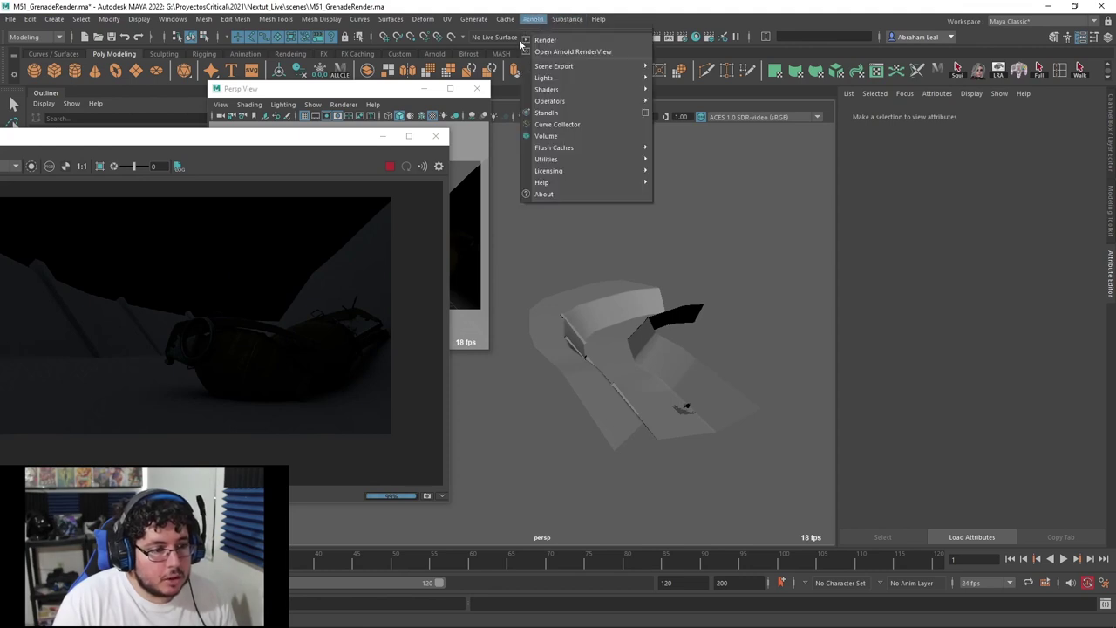
pyautogui.click(390, 167)
pyautogui.click(536, 20)
pyautogui.moveTo(570, 81)
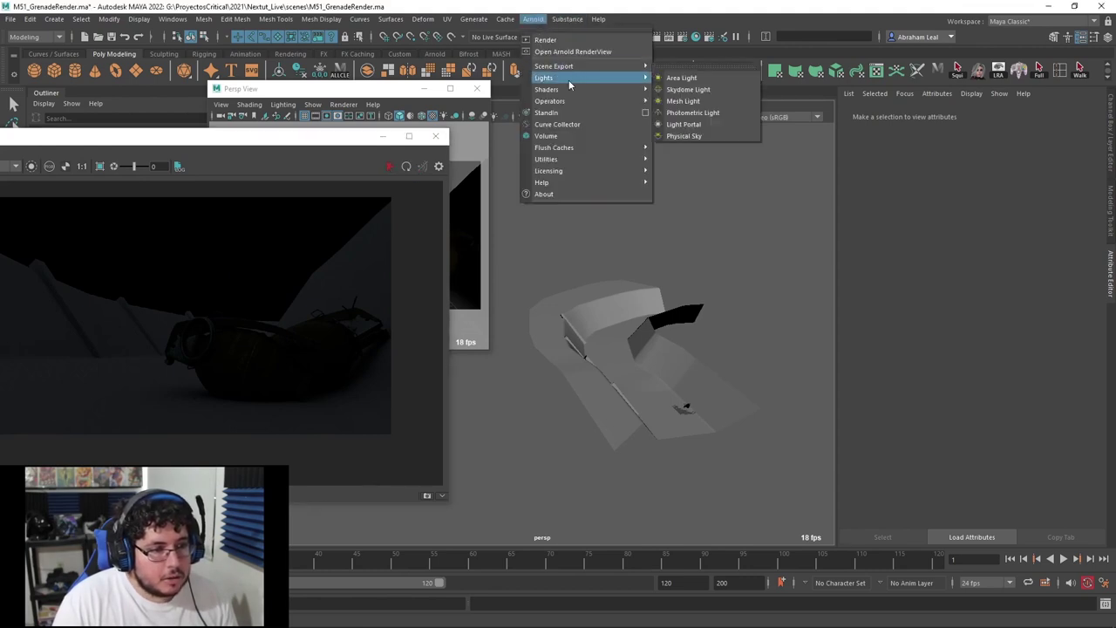
pyautogui.click(689, 80)
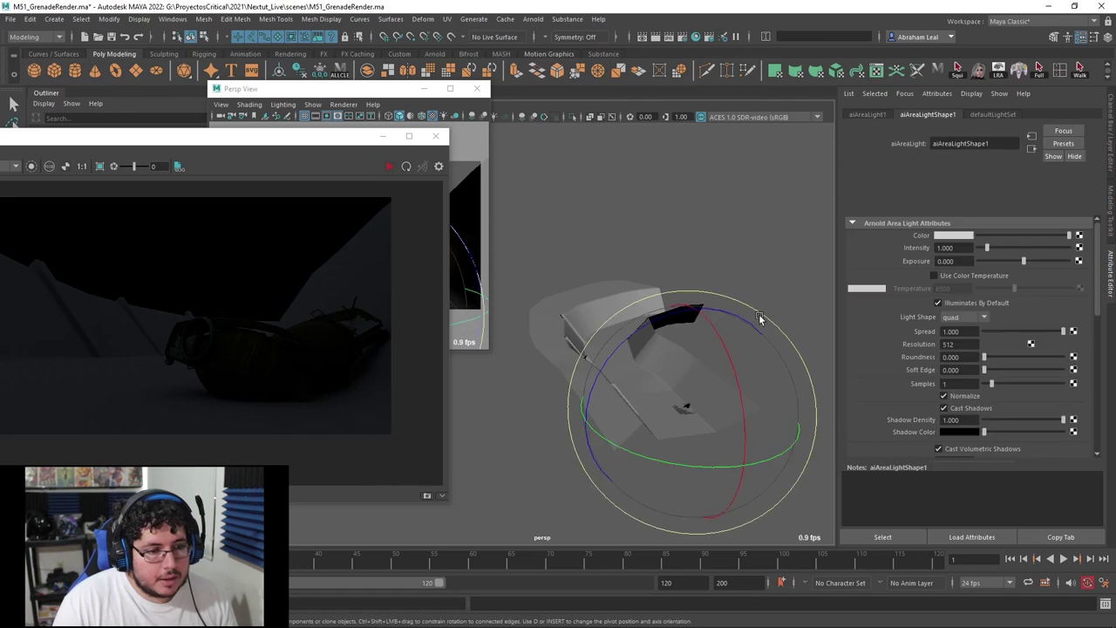
# Enlarge the new area light, move it outside and above the far end of the trench, and rotate it.
pyautogui.keyDown('alt'); pyautogui.moveTo(760, 320); pyautogui.dragTo(678, 382); pyautogui.keyUp('alt')
pyautogui.press('r')
pyautogui.moveTo(621, 415); pyautogui.dragTo(736, 413)
pyautogui.press('w')
pyautogui.moveTo(619, 413); pyautogui.dragTo(496, 387)
pyautogui.keyDown('alt'); pyautogui.moveTo(497, 388); pyautogui.dragTo(670, 384, button='middle'); pyautogui.keyUp('alt')
pyautogui.moveTo(657, 392); pyautogui.dragTo(478, 312)
pyautogui.press('r')
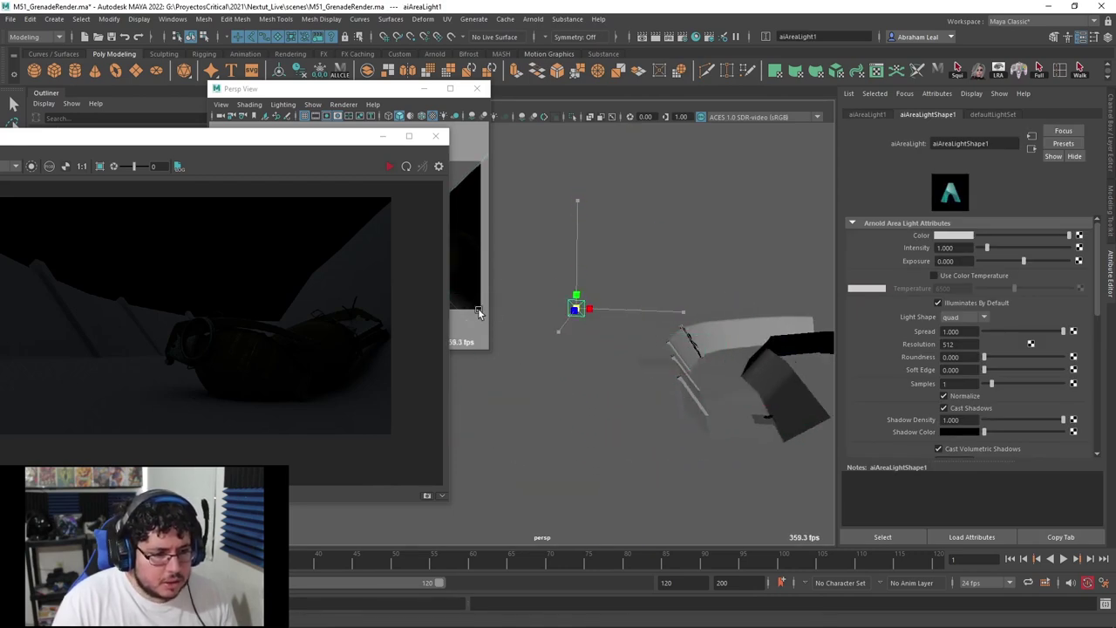
pyautogui.press('e')
pyautogui.moveTo(610, 347); pyautogui.dragTo(630, 330)
pyautogui.press('w')
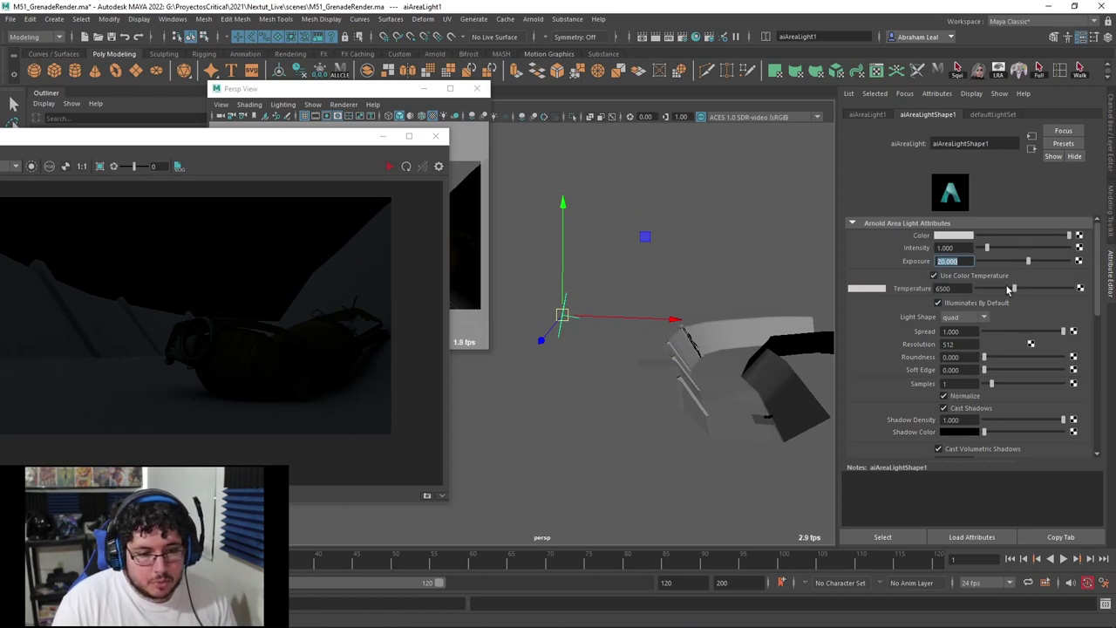
# Restart the render and give aiAreaLight1 a color temperature of about 4565 and an exposure of 25.
pyautogui.click(389, 166)
pyautogui.moveTo(289, 145); pyautogui.dragTo(429, 140)
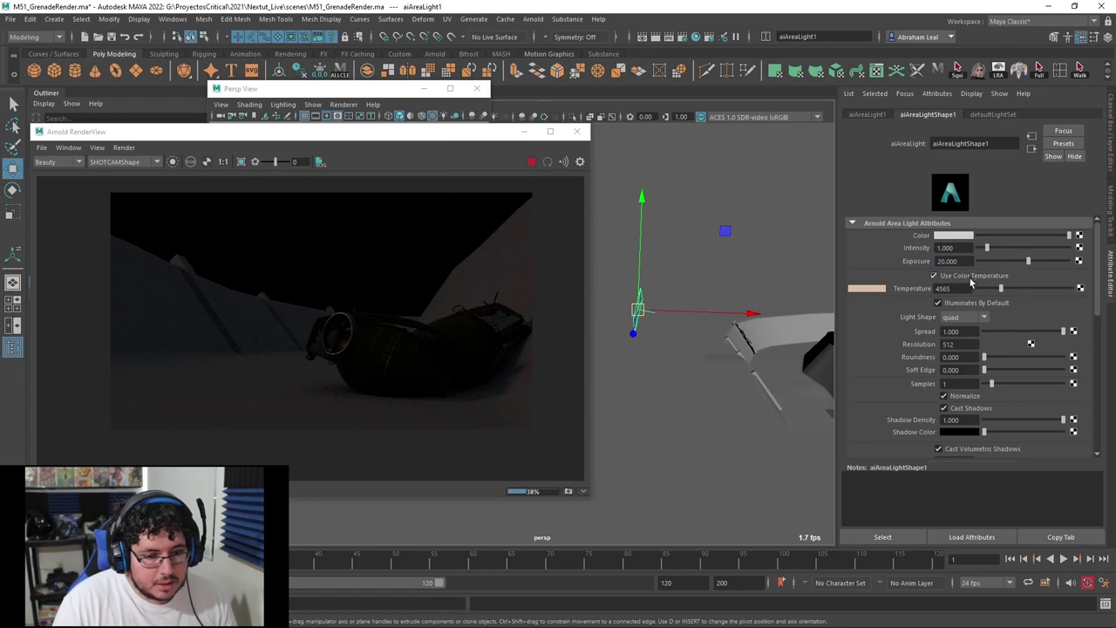
pyautogui.write('2')
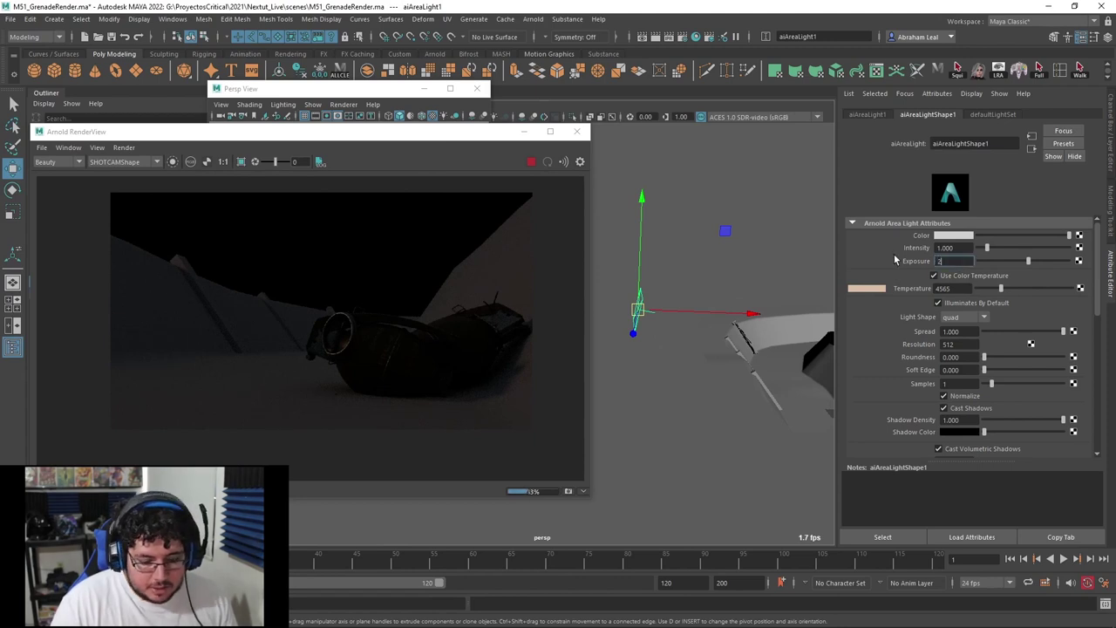
pyautogui.write('5')
pyautogui.press('Return')
# Reposition the area light outside the trench wall so that it sits alongside the grenades.
pyautogui.keyDown('alt'); pyautogui.moveTo(708, 272); pyautogui.dragTo(807, 306); pyautogui.keyUp('alt')
pyautogui.keyDown('alt'); pyautogui.moveTo(807, 307); pyautogui.dragTo(703, 289, button='right'); pyautogui.keyUp('alt')
pyautogui.moveTo(700, 283); pyautogui.dragTo(690, 324)
pyautogui.keyDown('alt'); pyautogui.moveTo(690, 324); pyautogui.dragTo(689, 303, button='right'); pyautogui.keyUp('alt')
pyautogui.keyDown('alt'); pyautogui.moveTo(689, 303); pyautogui.dragTo(609, 355, button='middle'); pyautogui.keyUp('alt')
pyautogui.keyDown('alt'); pyautogui.moveTo(609, 355); pyautogui.dragTo(654, 331, button='right'); pyautogui.keyUp('alt')
pyautogui.moveTo(703, 294); pyautogui.dragTo(680, 304)
pyautogui.keyDown('alt'); pyautogui.moveTo(679, 304); pyautogui.dragTo(723, 323, button='middle'); pyautogui.keyUp('alt')
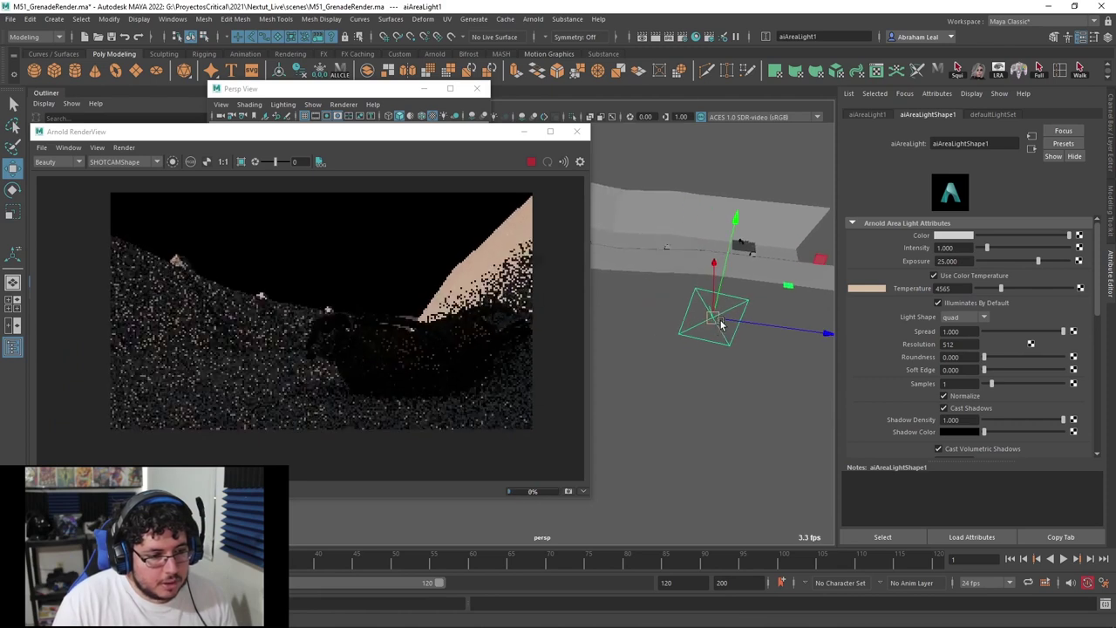
pyautogui.moveTo(721, 323)
pyautogui.mouseDown()
pyautogui.moveTo(629, 298)
pyautogui.moveTo(739, 314)
pyautogui.mouseUp()
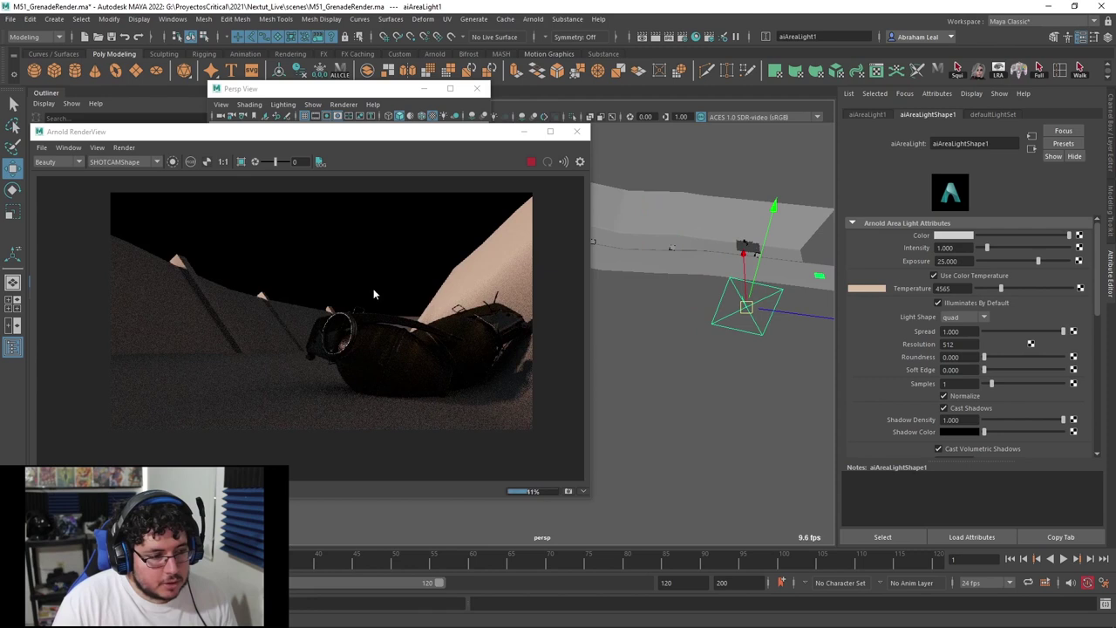
# Set the area light's temperature to about 4304 and inspect the grenades in the render.
pyautogui.moveTo(999, 291)
pyautogui.mouseDown()
pyautogui.moveTo(988, 290)
pyautogui.moveTo(999, 290)
pyautogui.mouseUp()
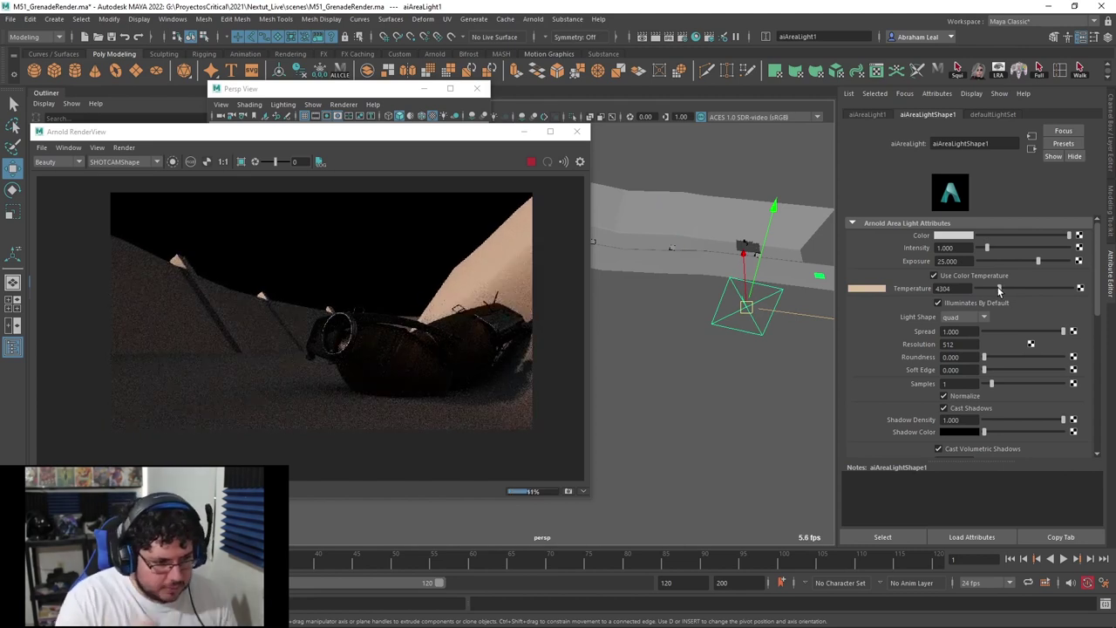
pyautogui.scroll(2, 401, 341)
pyautogui.scroll(-4, 402, 341)
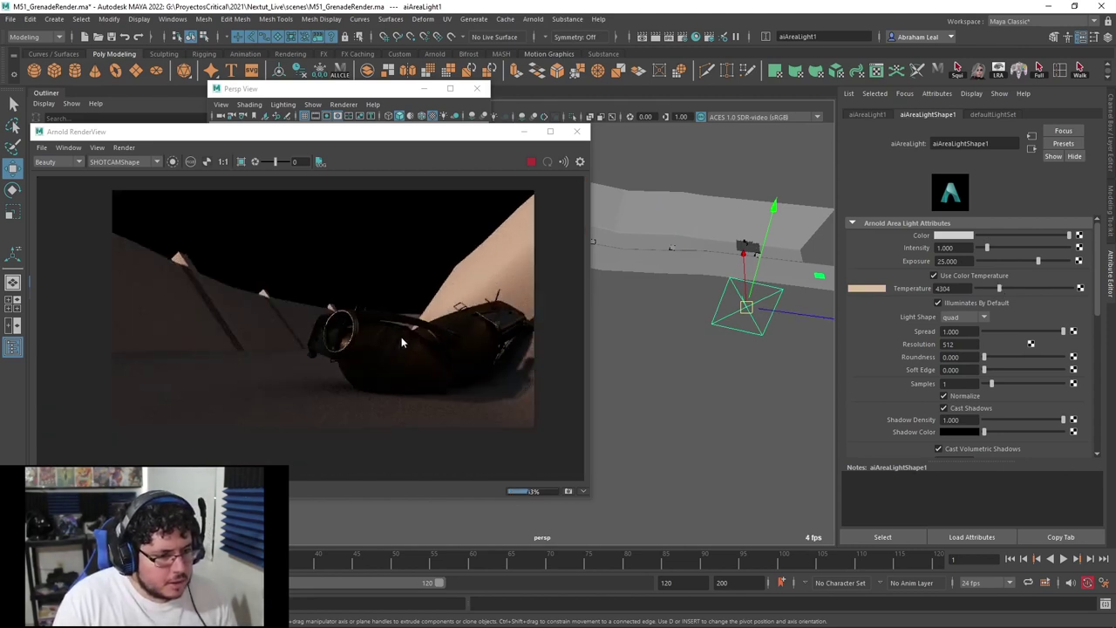
pyautogui.scroll(2, 402, 341)
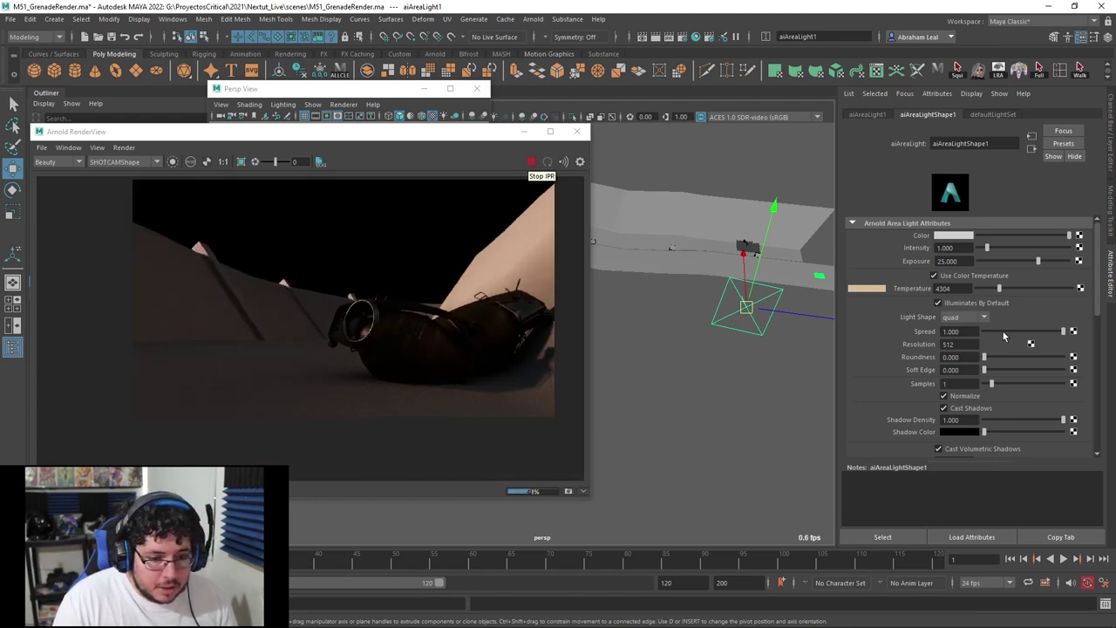
# Reduce the area light's spread to about 0.254 and its exposure to about 21.05.
pyautogui.moveTo(1038, 333); pyautogui.dragTo(1003, 331)
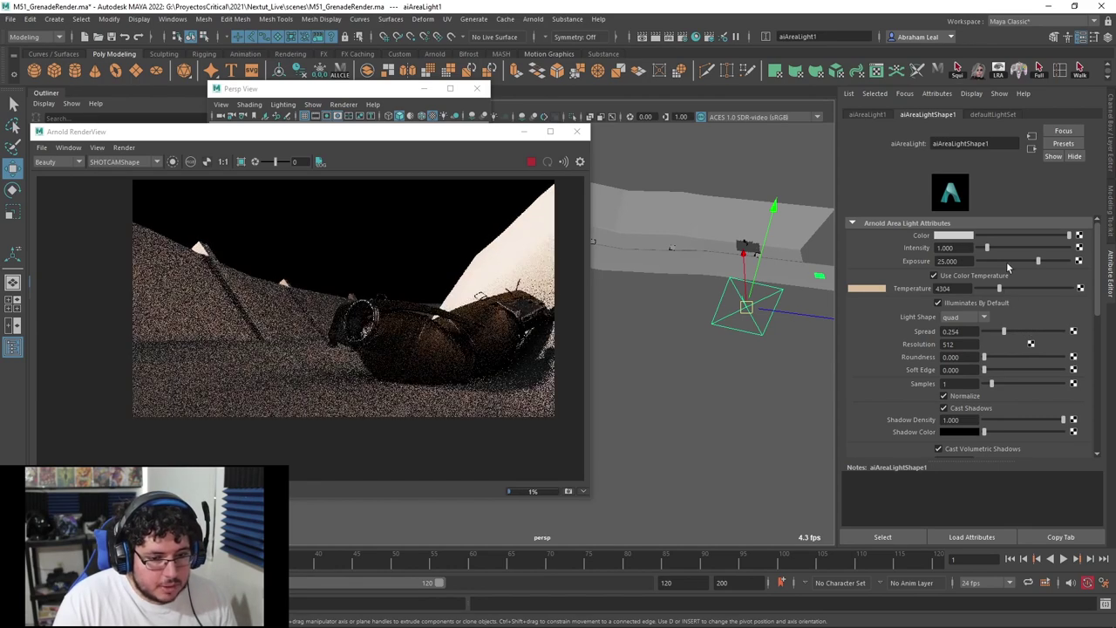
pyautogui.moveTo(1035, 259); pyautogui.dragTo(1029, 259)
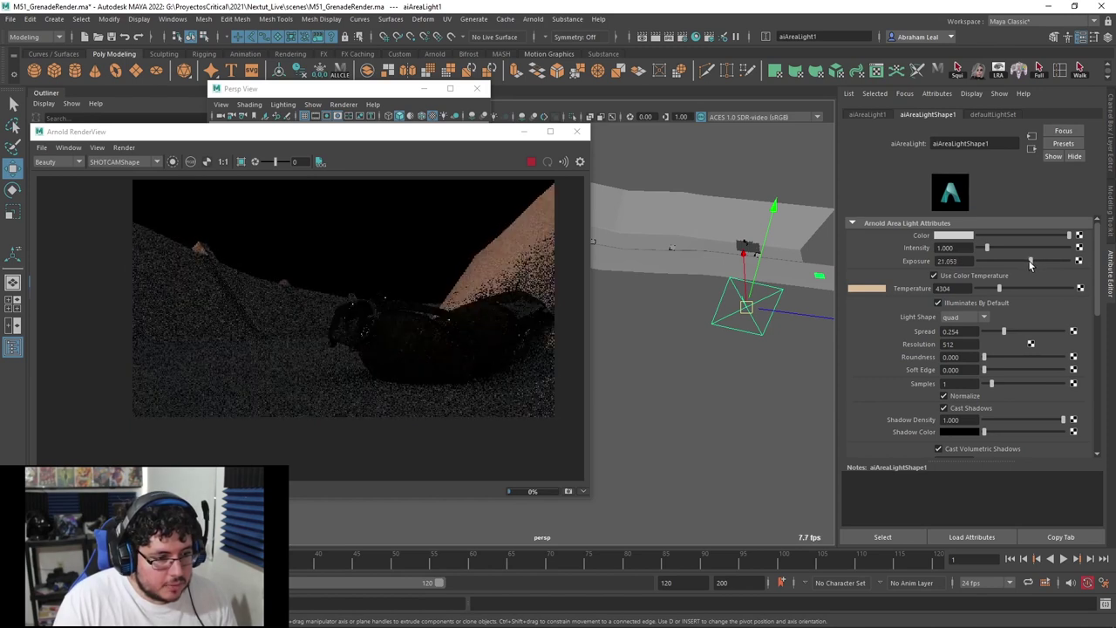
# Examine the grenades and the trench wall at different magnifications in the running render.
pyautogui.scroll(-2, 427, 282)
pyautogui.scroll(2, 459, 291)
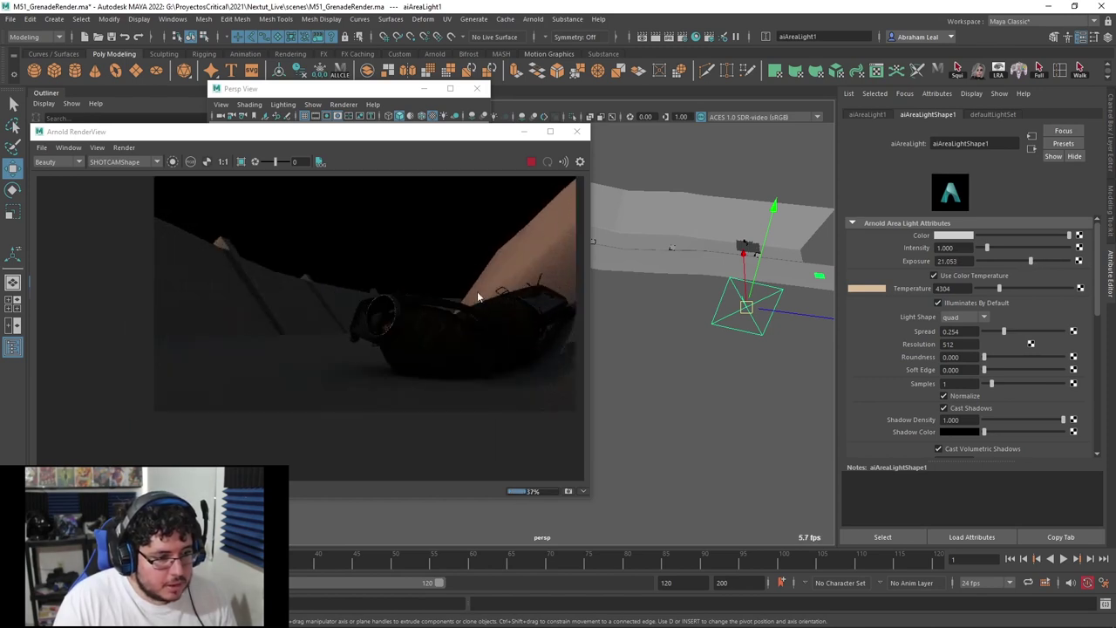
pyautogui.moveTo(478, 252); pyautogui.dragTo(452, 253, button='middle')
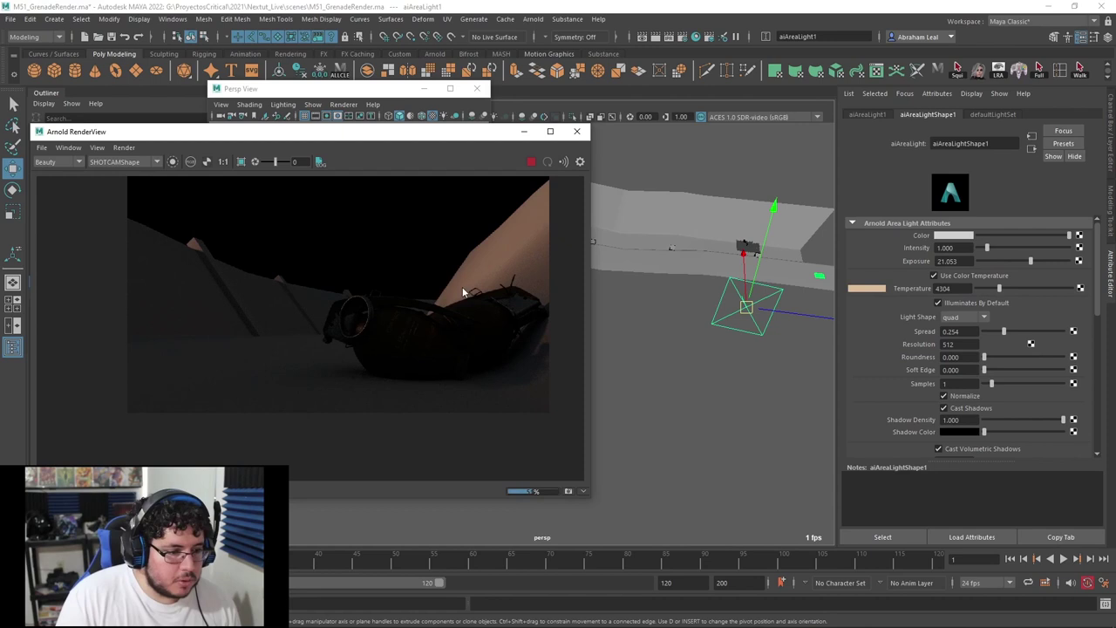
pyautogui.moveTo(476, 278); pyautogui.dragTo(481, 254, button='middle')
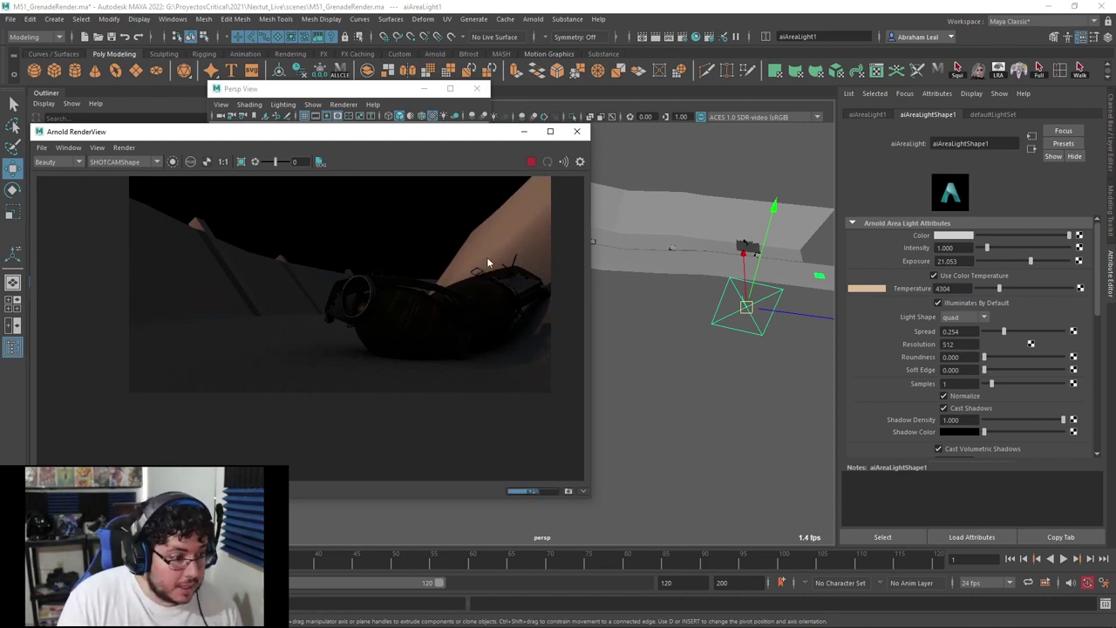
pyautogui.scroll(-2, 486, 256)
pyautogui.scroll(2, 496, 278)
pyautogui.moveTo(475, 294); pyautogui.dragTo(470, 339, button='middle')
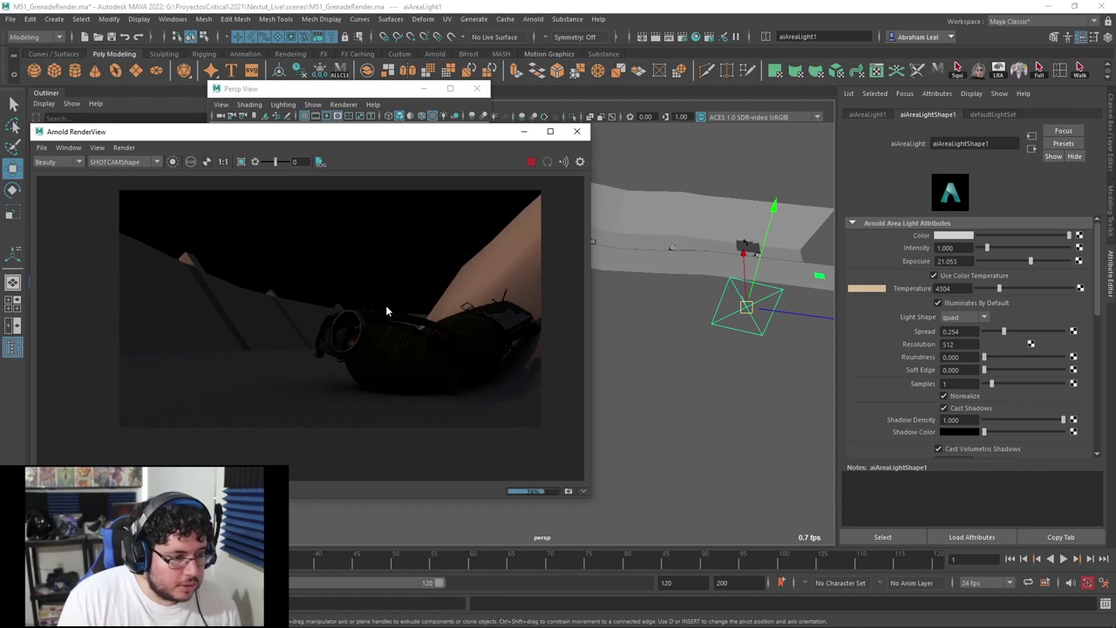
pyautogui.scroll(-2, 365, 303)
# Set aiAreaLight1's temperature to about 3348, stop the render and deselect the light.
pyautogui.moveTo(1000, 289); pyautogui.dragTo(993, 287)
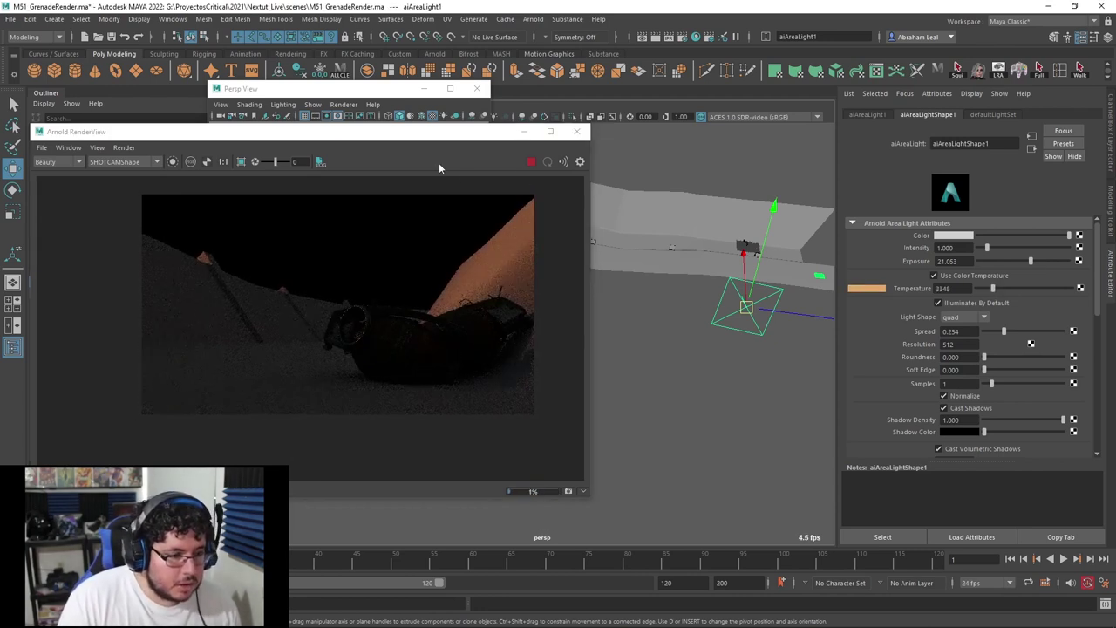
pyautogui.click(531, 163)
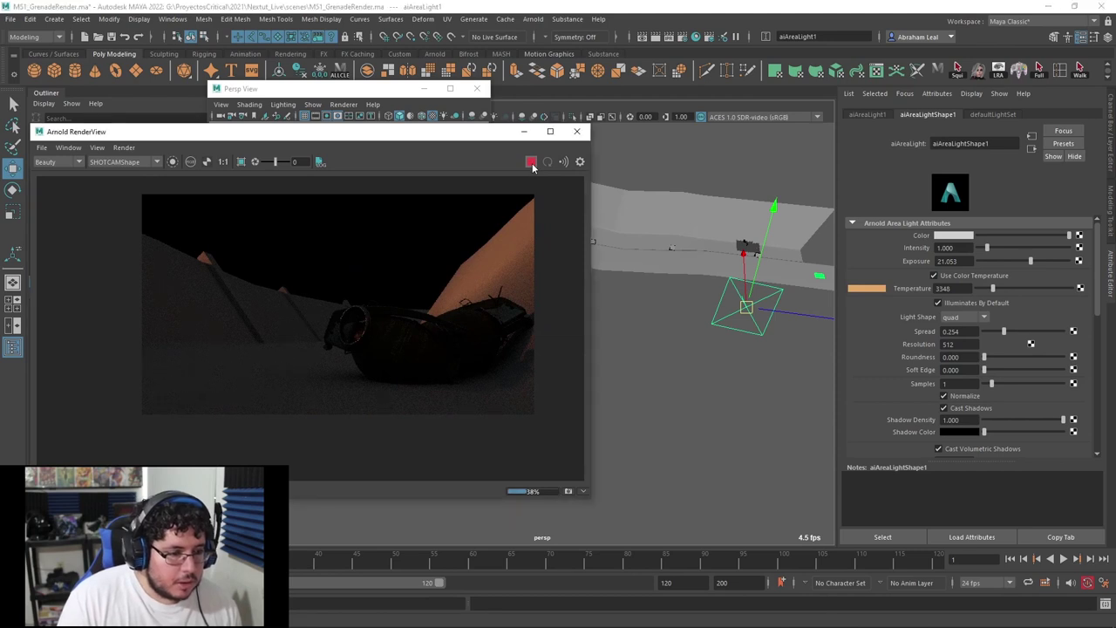
pyautogui.click(682, 158)
# Create a second Arnold area light and move it along the blocked-out trench.
pyautogui.keyDown('alt'); pyautogui.moveTo(736, 228); pyautogui.dragTo(725, 218, button='middle'); pyautogui.keyUp('alt')
pyautogui.keyDown('alt'); pyautogui.moveTo(725, 214); pyautogui.dragTo(713, 412); pyautogui.keyUp('alt')
pyautogui.keyDown('alt'); pyautogui.moveTo(736, 348); pyautogui.dragTo(721, 367); pyautogui.keyUp('alt')
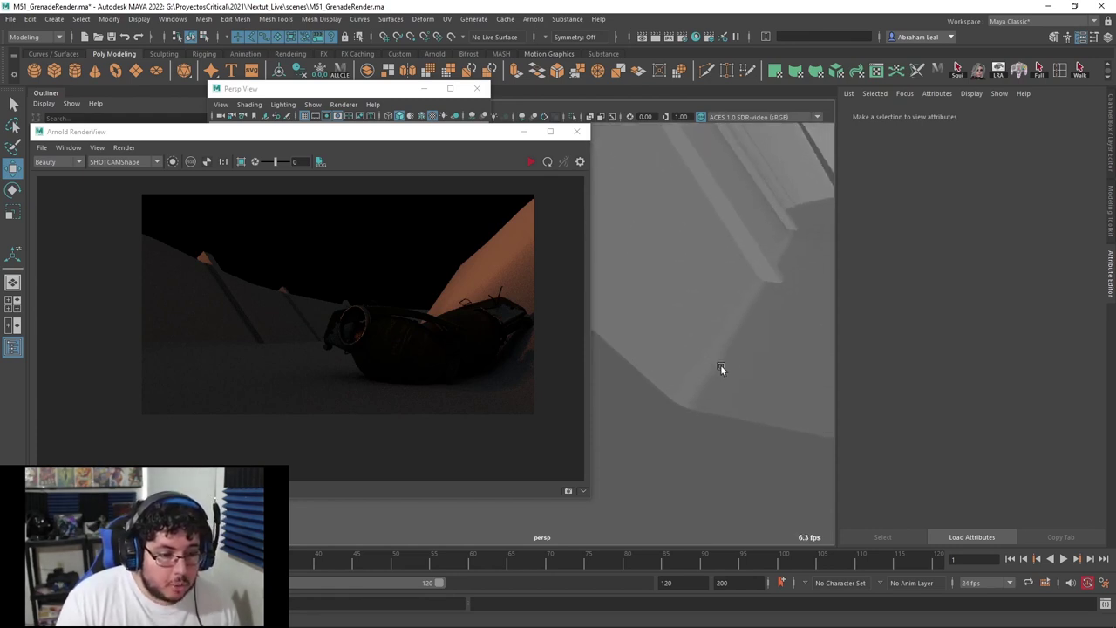
pyautogui.click(534, 19)
pyautogui.moveTo(569, 78)
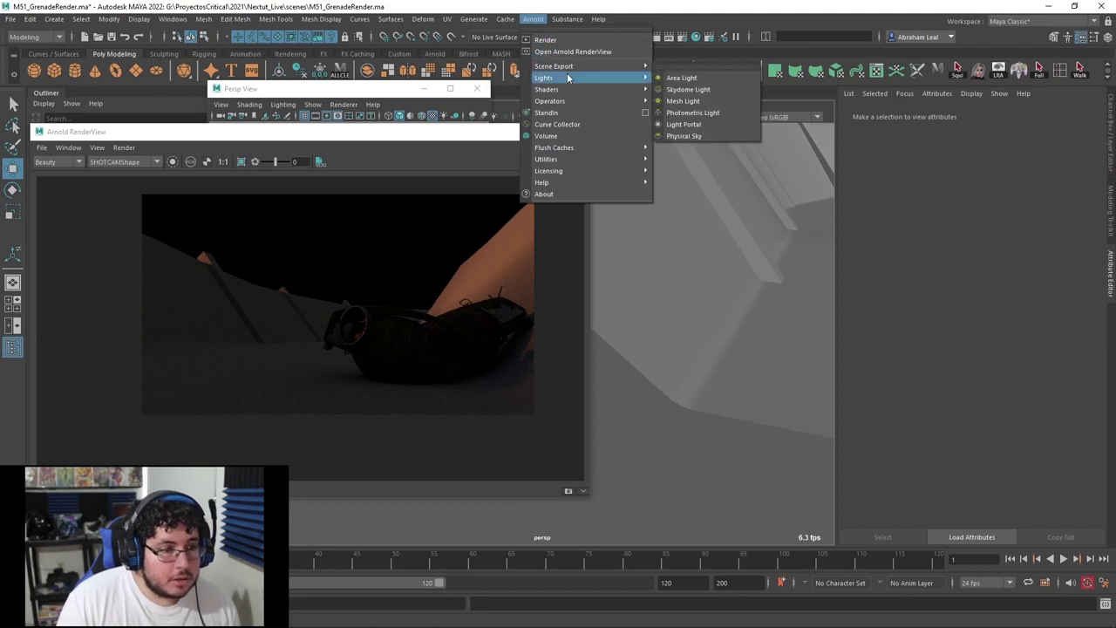
pyautogui.click(698, 84)
pyautogui.scroll(-8, 682, 325)
pyautogui.moveTo(781, 326); pyautogui.dragTo(658, 322)
pyautogui.keyDown('alt'); pyautogui.moveTo(659, 322); pyautogui.dragTo(745, 336); pyautogui.keyUp('alt')
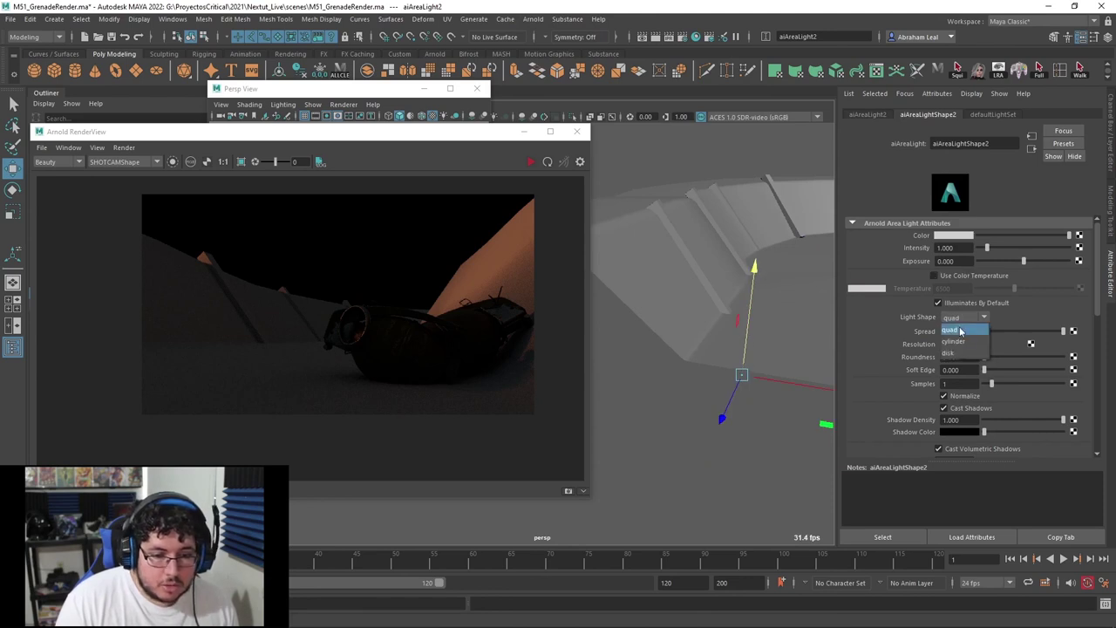
# Give the second area light a cylinder shape, an exposure of 20 and a color temperature of about 3870, with the render running.
pyautogui.click(954, 341)
pyautogui.keyDown('alt'); pyautogui.moveTo(828, 361); pyautogui.dragTo(749, 358); pyautogui.keyUp('alt')
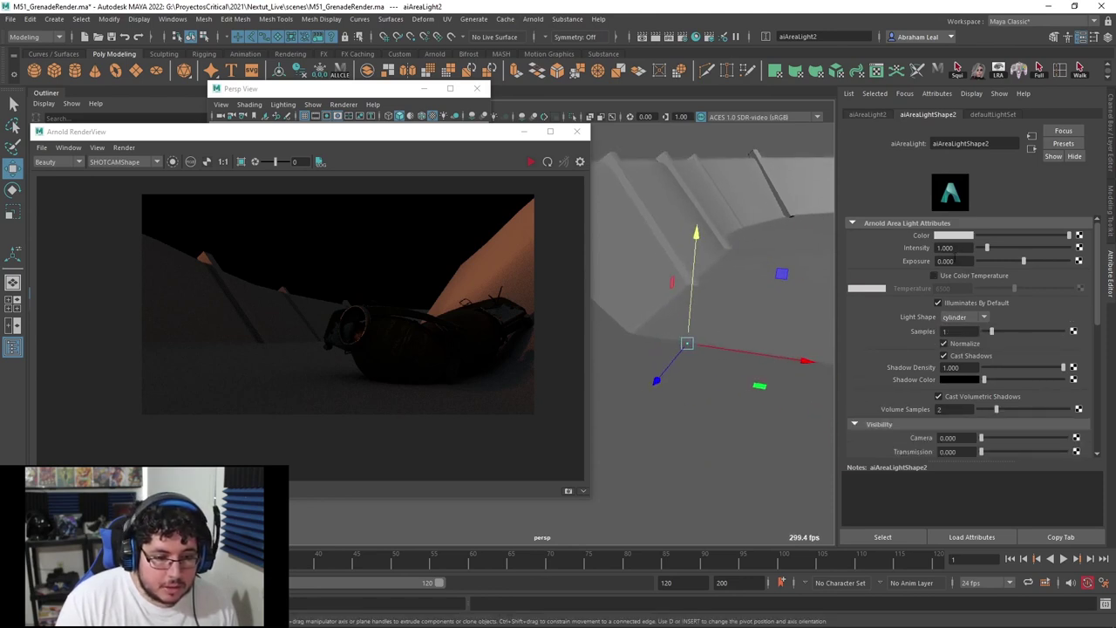
pyautogui.click(530, 162)
pyautogui.click(934, 275)
pyautogui.moveTo(987, 289); pyautogui.dragTo(997, 289)
# Change the second area light's shape back to quad and move it along the trench towards the grenades.
pyautogui.moveTo(797, 358); pyautogui.dragTo(724, 357)
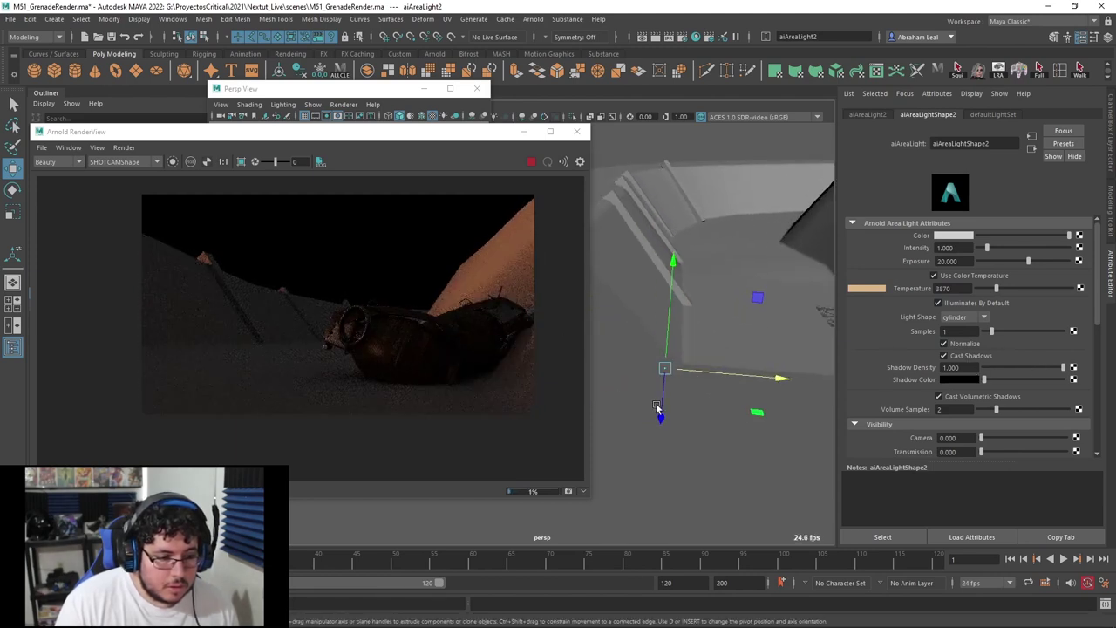
pyautogui.click(958, 331)
pyautogui.moveTo(715, 363); pyautogui.dragTo(823, 374)
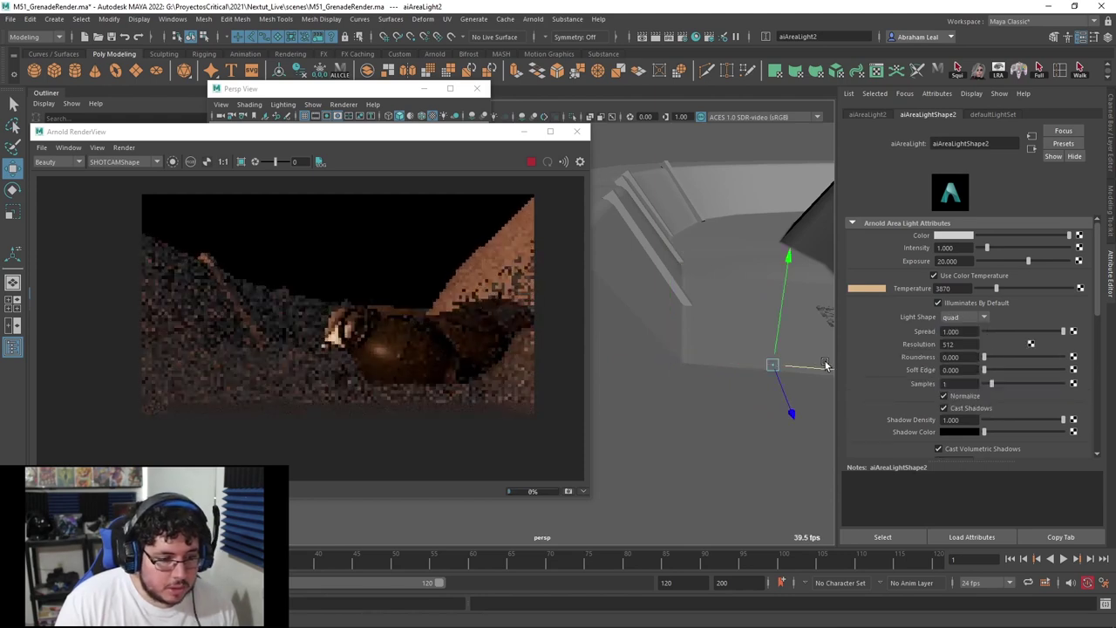
pyautogui.keyDown('alt'); pyautogui.moveTo(823, 373); pyautogui.dragTo(680, 371, button='middle'); pyautogui.keyUp('alt')
# Rotate, scale and move the quad light so that it faces the grenades from in front.
pyautogui.press('e')
pyautogui.moveTo(655, 406); pyautogui.dragTo(618, 414)
pyautogui.press('r')
pyautogui.moveTo(632, 370); pyautogui.dragTo(663, 377)
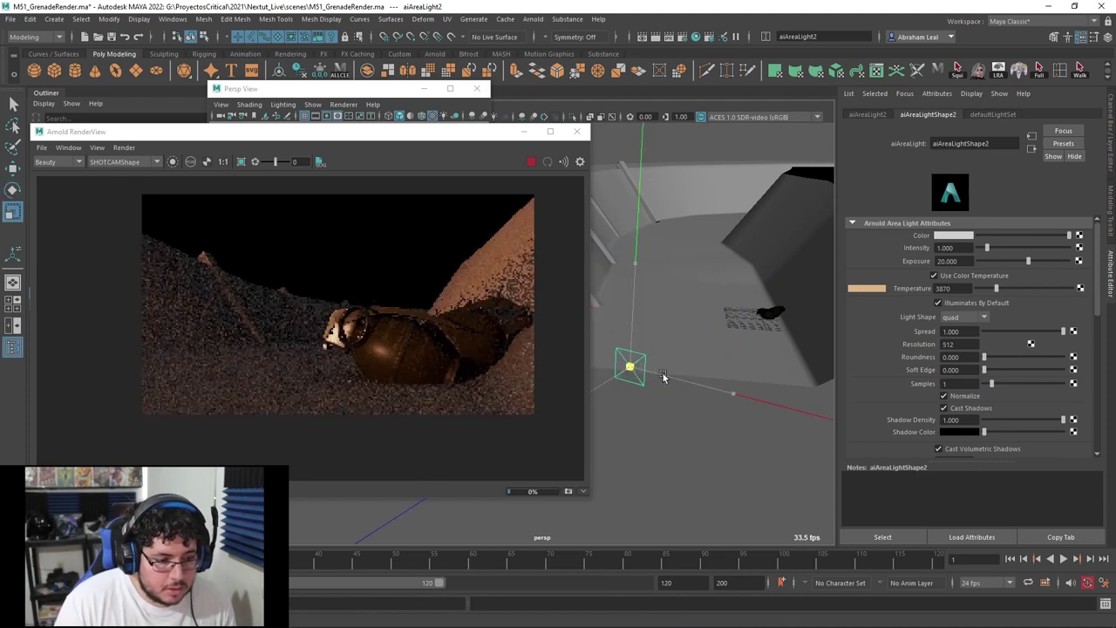
pyautogui.press('e')
pyautogui.moveTo(660, 421); pyautogui.dragTo(676, 350)
pyautogui.press('w')
pyautogui.moveTo(741, 301); pyautogui.dragTo(742, 381)
pyautogui.keyDown('alt'); pyautogui.moveTo(626, 373); pyautogui.dragTo(663, 370, button='right'); pyautogui.keyUp('alt')
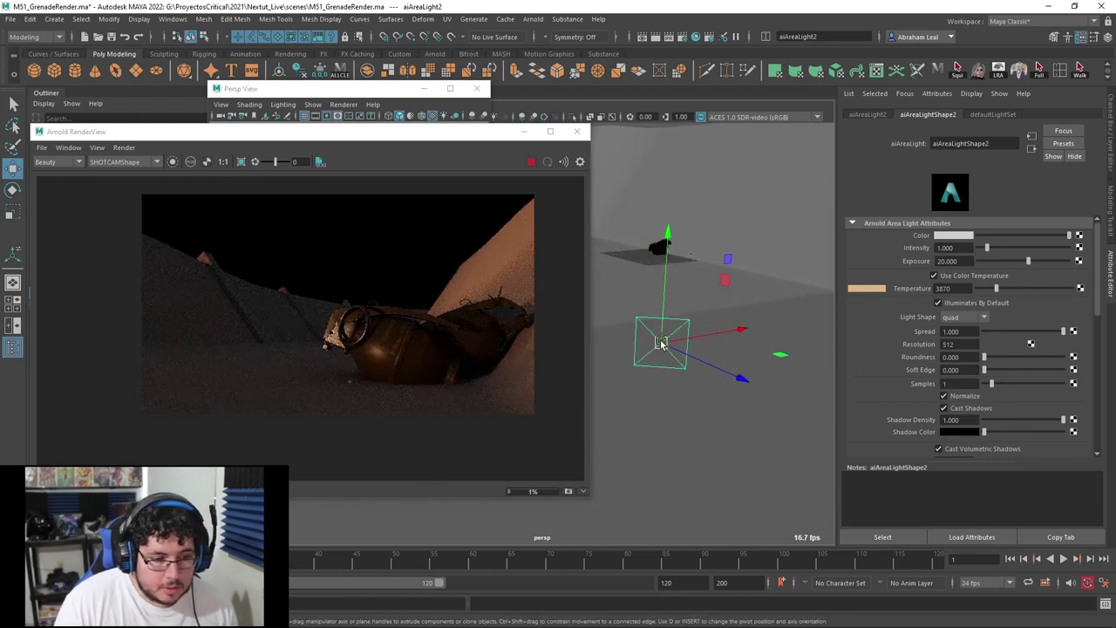
pyautogui.moveTo(632, 328); pyautogui.dragTo(646, 341)
# Narrow the second area light's spread to about 0.052 and lower its exposure to about 15.72.
pyautogui.moveTo(1040, 334); pyautogui.dragTo(994, 334)
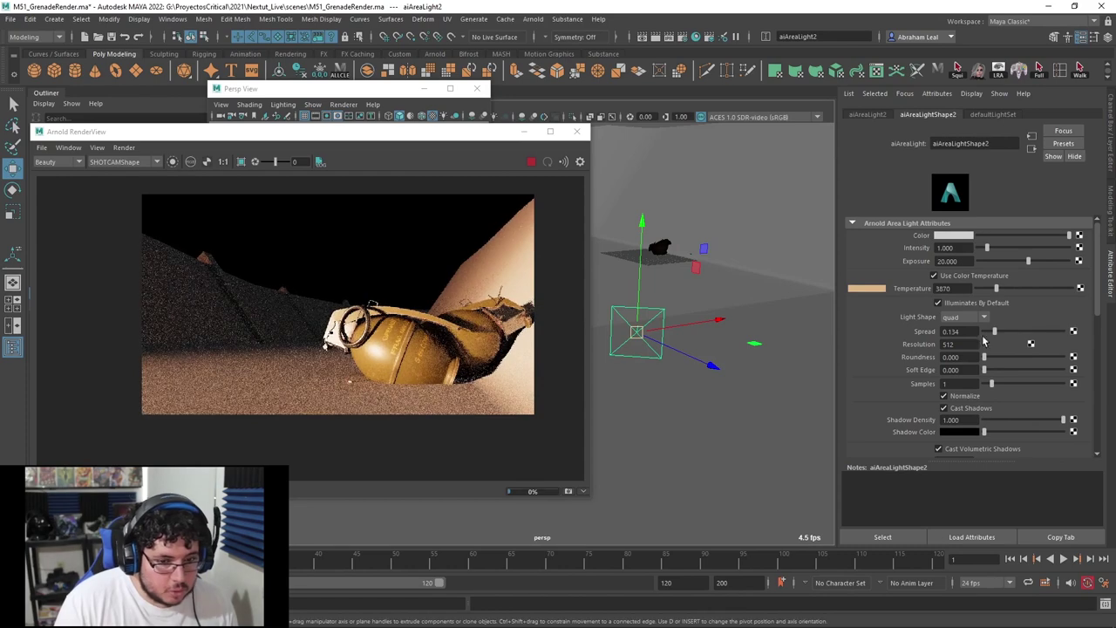
pyautogui.moveTo(994, 332); pyautogui.dragTo(986, 333)
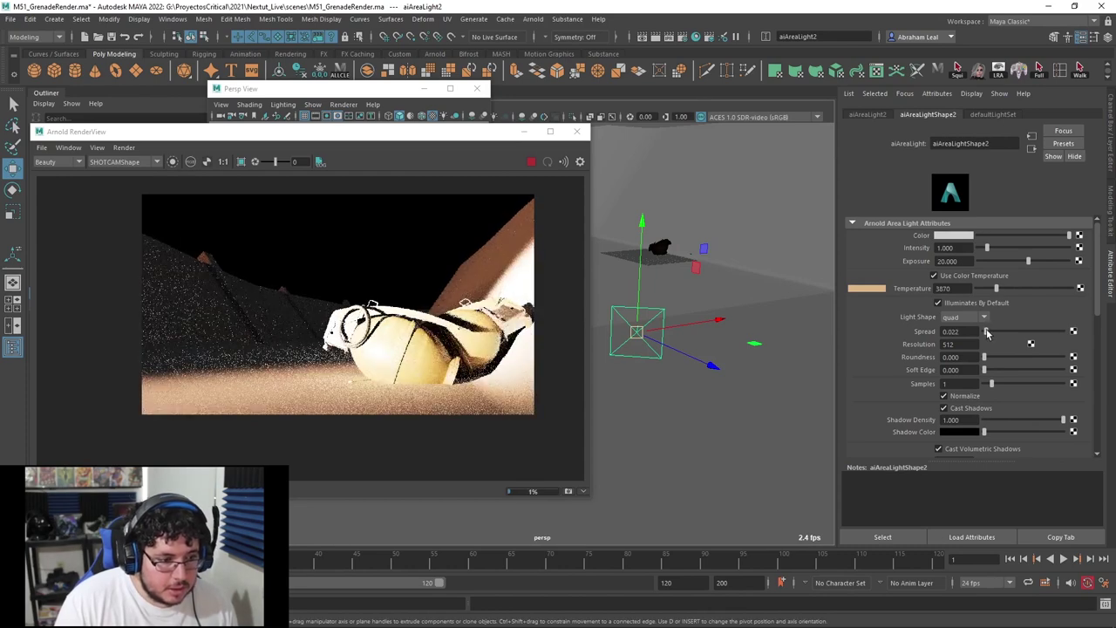
pyautogui.moveTo(1028, 263); pyautogui.dragTo(1017, 267)
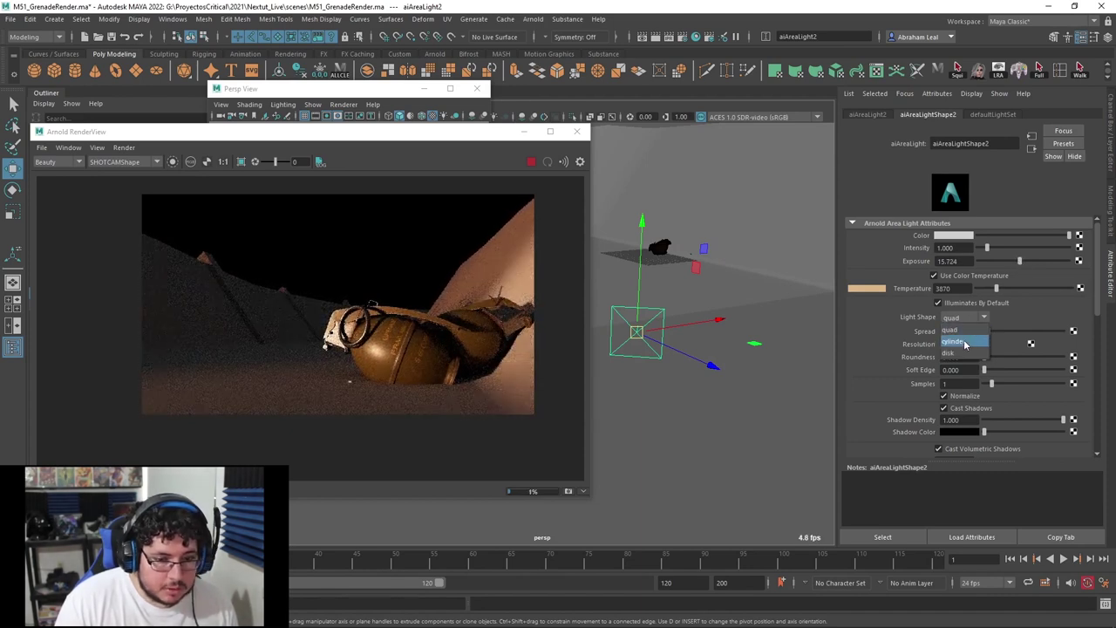
# Change the second area light's shape to disk and reduce its exposure to about 13.36.
pyautogui.click(963, 354)
pyautogui.moveTo(579, 392); pyautogui.dragTo(568, 412, button='middle')
pyautogui.keyDown('alt'); pyautogui.moveTo(696, 370); pyautogui.dragTo(640, 316); pyautogui.keyUp('alt')
pyautogui.press('e')
pyautogui.press('w')
pyautogui.press('e')
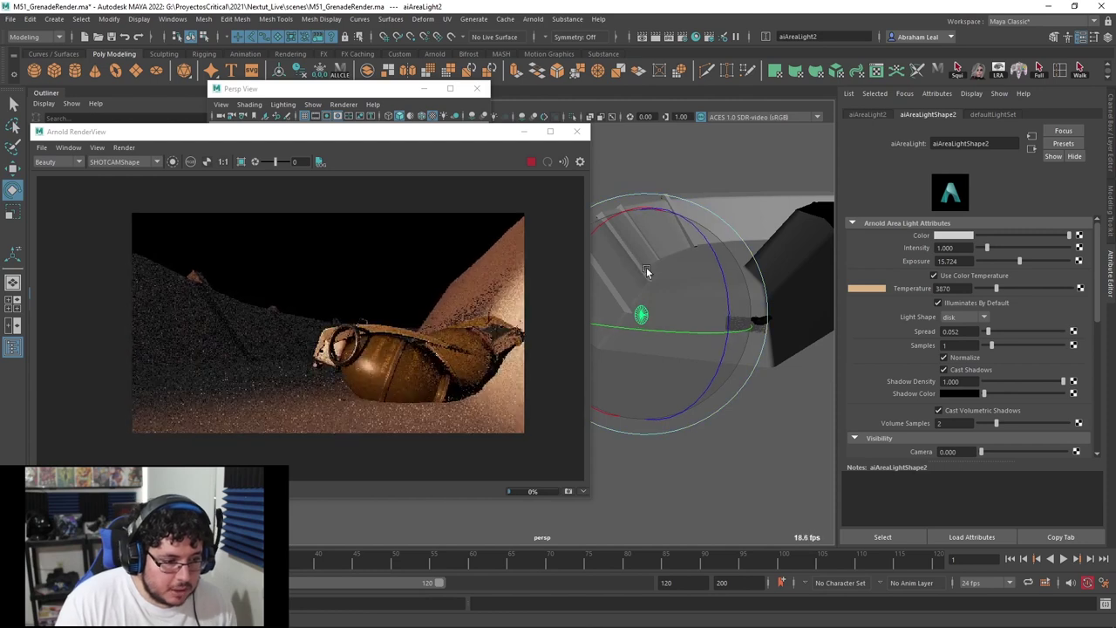
pyautogui.moveTo(1015, 261); pyautogui.dragTo(1014, 260)
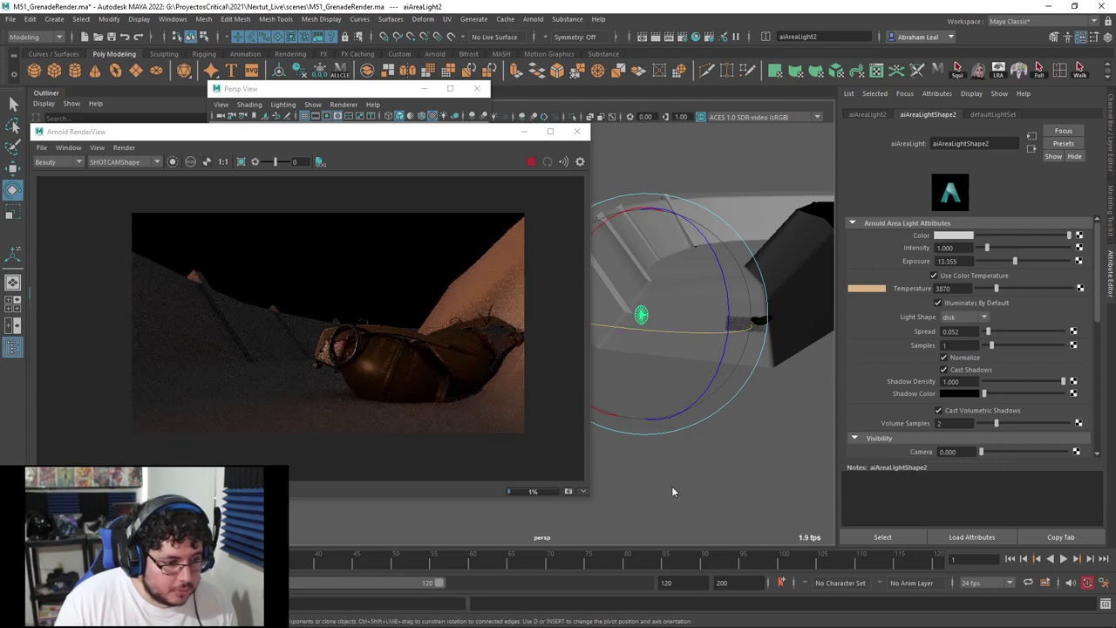
pyautogui.click(740, 486)
# Create a polygon cube outside the trench and stretch it vertically into a tall pillar.
pyautogui.keyDown('alt'); pyautogui.moveTo(647, 321); pyautogui.dragTo(657, 376); pyautogui.keyUp('alt')
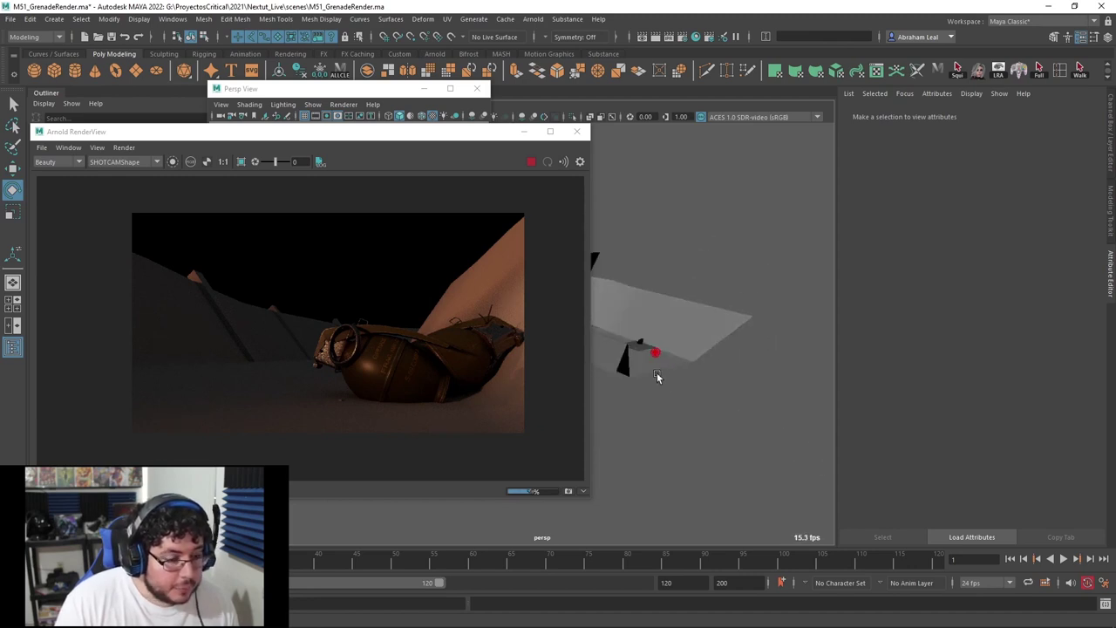
pyautogui.keyDown('alt'); pyautogui.moveTo(612, 287); pyautogui.dragTo(708, 304); pyautogui.keyUp('alt')
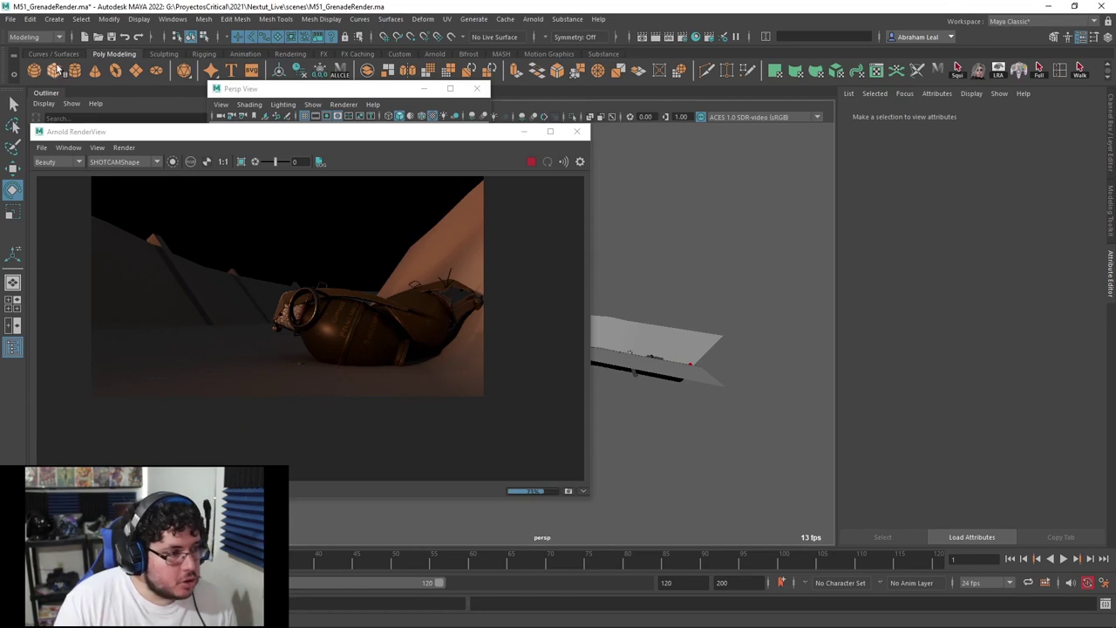
pyautogui.keyDown('shift'); pyautogui.moveTo(672, 389); pyautogui.dragTo(656, 402, button='right'); pyautogui.keyUp('shift')
pyautogui.press('w')
pyautogui.moveTo(689, 363); pyautogui.dragTo(614, 466)
pyautogui.press('r')
pyautogui.moveTo(605, 362); pyautogui.dragTo(585, 185)
pyautogui.hotkey('ctrl', 'z')
pyautogui.moveTo(606, 367); pyautogui.dragTo(597, 117)
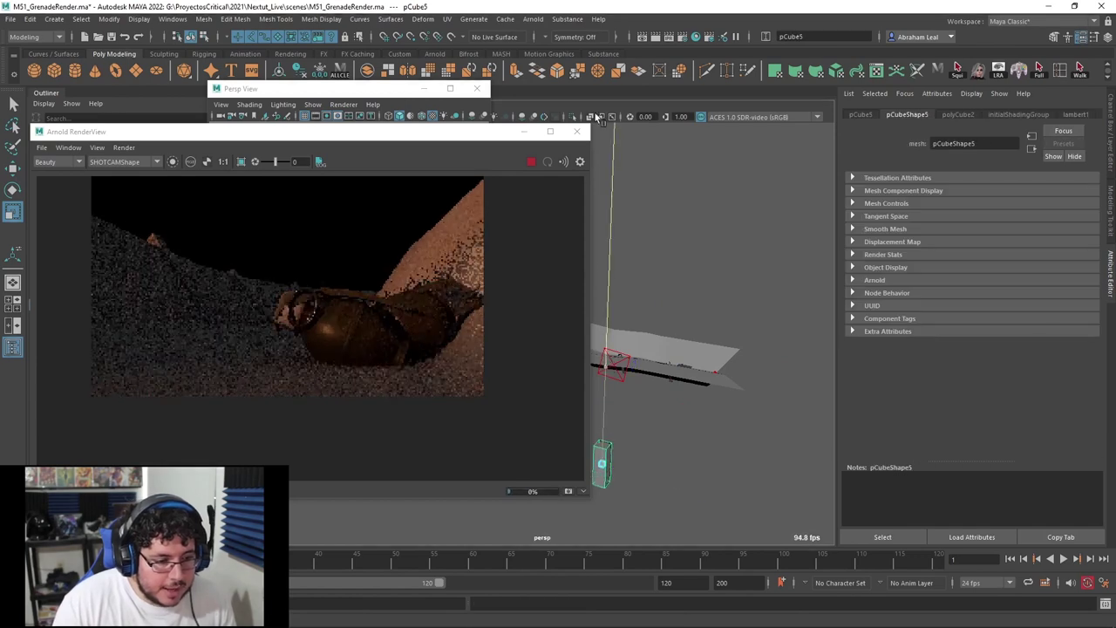
pyautogui.moveTo(606, 368); pyautogui.dragTo(607, 214)
# Move the pillar up beside the trench in front of the large area light so that it blocks part of its light.
pyautogui.press('w')
pyautogui.moveTo(665, 483); pyautogui.dragTo(715, 470)
pyautogui.moveTo(684, 431); pyautogui.dragTo(723, 375)
pyautogui.moveTo(746, 434); pyautogui.dragTo(724, 424)
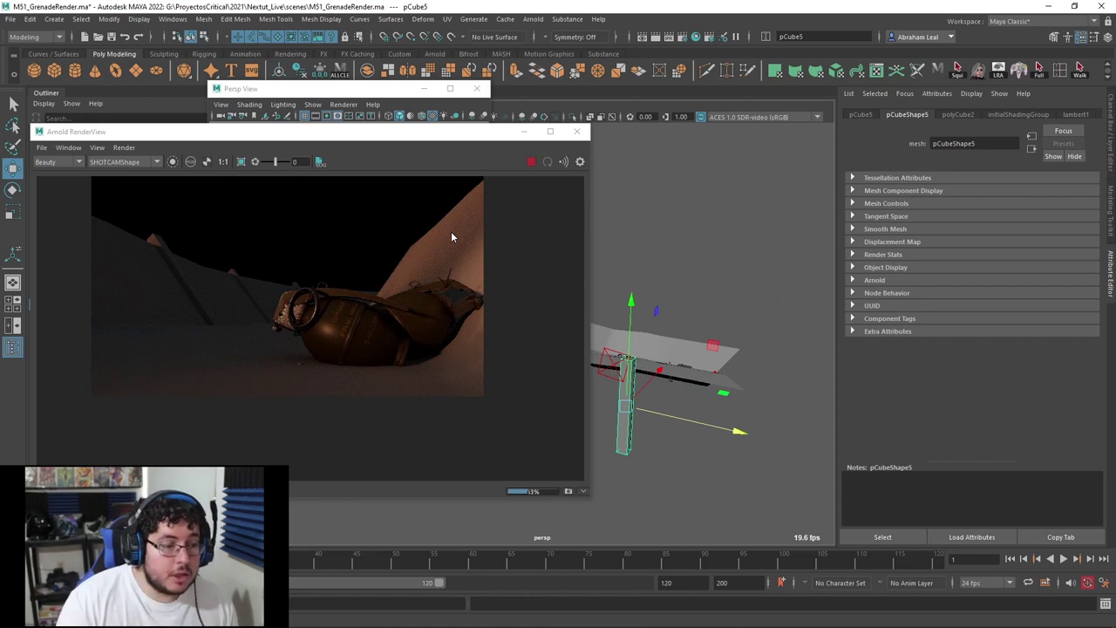
pyautogui.moveTo(631, 303); pyautogui.dragTo(634, 290)
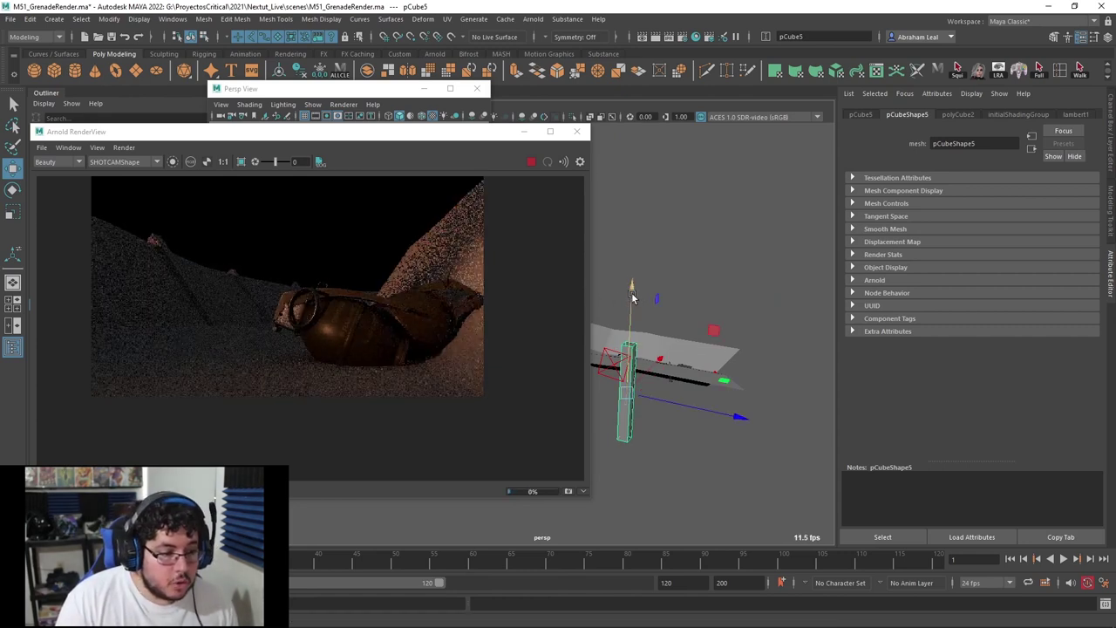
# Duplicate the pillar, undo the last change, and scale the copy.
pyautogui.keyDown('alt'); pyautogui.moveTo(675, 403); pyautogui.dragTo(738, 394); pyautogui.keyUp('alt')
pyautogui.hotkey('ctrl', 'd')
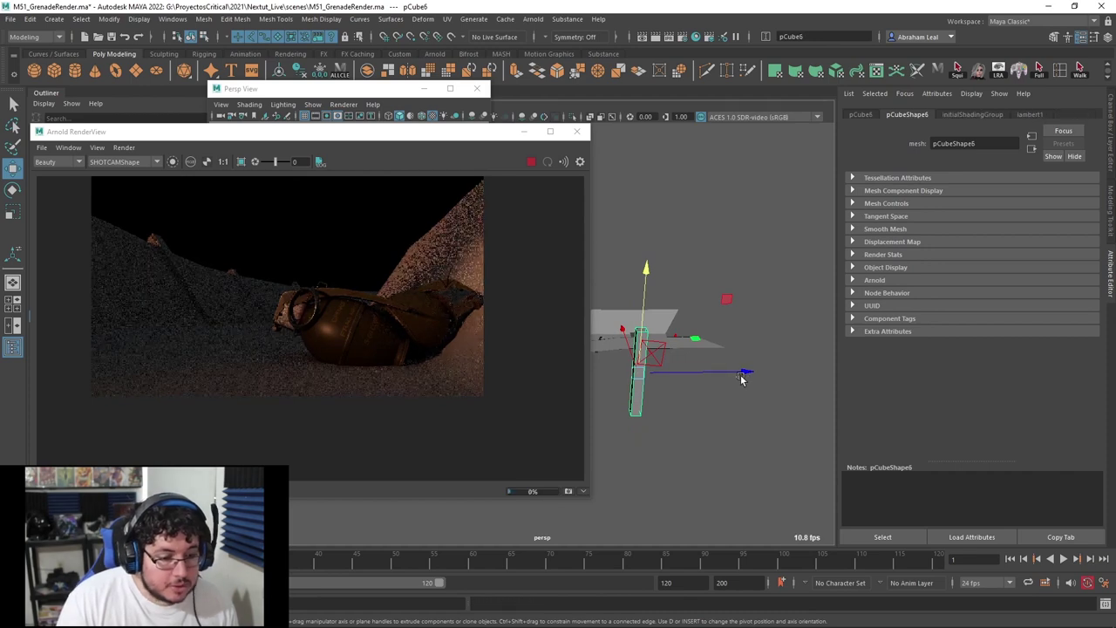
pyautogui.click(773, 378)
pyautogui.hotkey('ctrl', 'z')
pyautogui.keyDown('alt'); pyautogui.moveTo(720, 372); pyautogui.dragTo(762, 409); pyautogui.keyUp('alt')
pyautogui.keyDown('alt'); pyautogui.moveTo(708, 408); pyautogui.dragTo(747, 407, button='right'); pyautogui.keyUp('alt')
pyautogui.press('f')
pyautogui.keyDown('alt'); pyautogui.moveTo(697, 407); pyautogui.dragTo(765, 401); pyautogui.keyUp('alt')
pyautogui.keyDown('alt'); pyautogui.moveTo(765, 401); pyautogui.dragTo(829, 459, button='middle'); pyautogui.keyUp('alt')
pyautogui.keyDown('alt'); pyautogui.moveTo(703, 415); pyautogui.dragTo(764, 403); pyautogui.keyUp('alt')
pyautogui.keyDown('alt'); pyautogui.moveTo(764, 403); pyautogui.dragTo(740, 398, button='right'); pyautogui.keyUp('alt')
pyautogui.press('r')
pyautogui.moveTo(755, 386)
pyautogui.mouseDown()
pyautogui.moveTo(696, 376)
pyautogui.moveTo(753, 394)
pyautogui.mouseUp()
# Rotate and move the copied pillar so that it lies as a slanted beam across the trench.
pyautogui.press('e')
pyautogui.press('w')
pyautogui.press('e')
pyautogui.moveTo(698, 440); pyautogui.dragTo(627, 340)
pyautogui.press('w')
pyautogui.moveTo(655, 375); pyautogui.dragTo(689, 346)
pyautogui.press('e')
pyautogui.moveTo(730, 254); pyautogui.dragTo(656, 273)
pyautogui.press('w')
pyautogui.moveTo(686, 350)
pyautogui.mouseDown()
pyautogui.moveTo(675, 372)
pyautogui.moveTo(686, 370)
pyautogui.mouseUp()
pyautogui.press('e')
pyautogui.moveTo(774, 316); pyautogui.dragTo(780, 321)
# Check the beam's placement around the trench and examine its effect on the grenades in the render.
pyautogui.click(784, 224)
pyautogui.keyDown('alt'); pyautogui.moveTo(784, 223); pyautogui.dragTo(676, 316, button='right'); pyautogui.keyUp('alt')
pyautogui.moveTo(676, 317)
pyautogui.keyDown('alt'); pyautogui.mouseDown()
pyautogui.moveTo(825, 361)
pyautogui.moveTo(613, 357)
pyautogui.moveTo(700, 372)
pyautogui.moveTo(693, 329)
pyautogui.mouseUp(); pyautogui.keyUp('alt')
pyautogui.click(685, 330)
pyautogui.keyDown('alt'); pyautogui.moveTo(716, 473); pyautogui.dragTo(646, 351); pyautogui.keyUp('alt')
pyautogui.press('w')
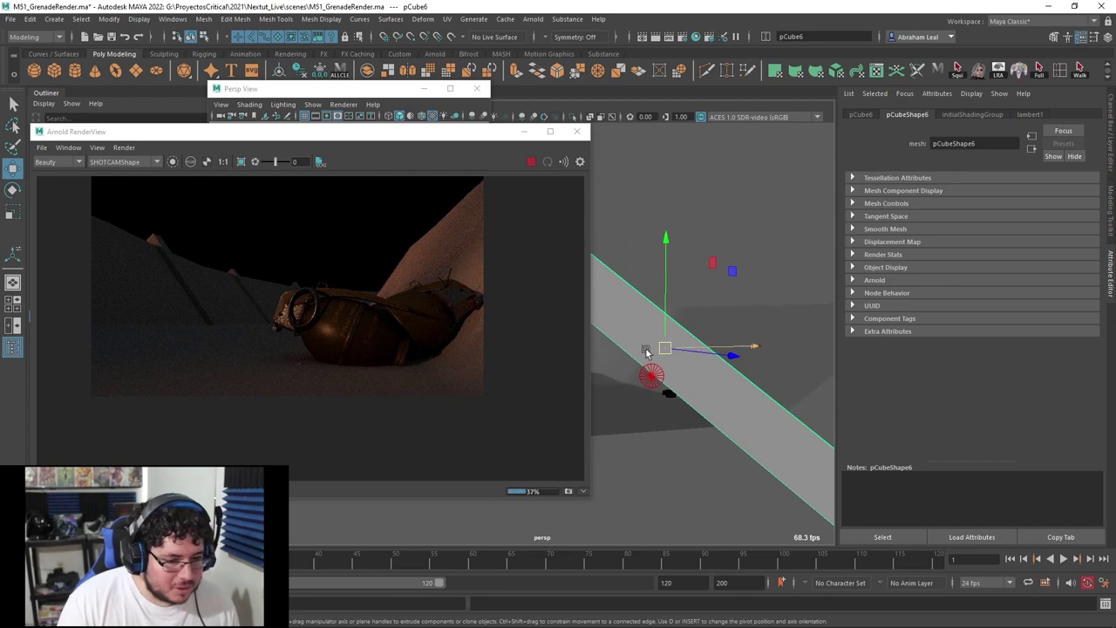
pyautogui.scroll(-3, 459, 326)
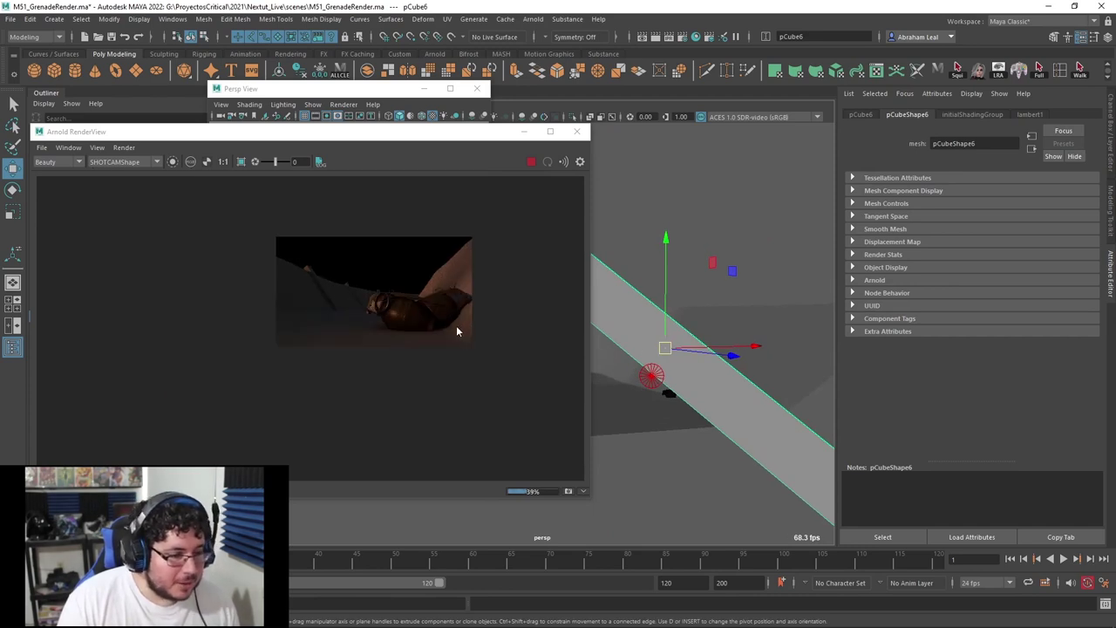
pyautogui.scroll(5, 300, 301)
pyautogui.scroll(-2, 391, 325)
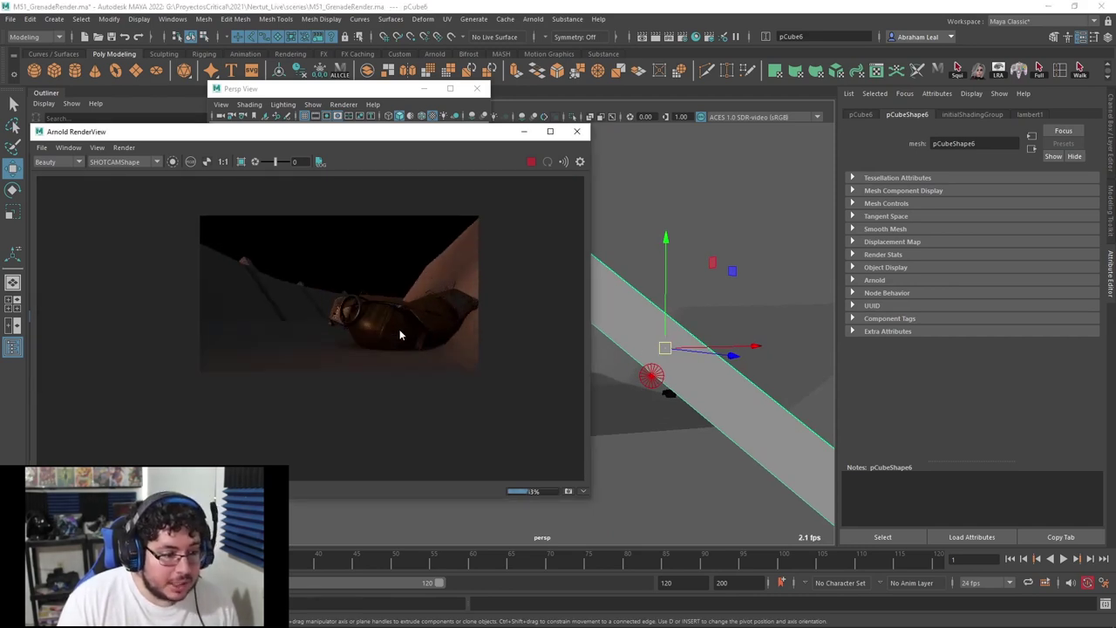
pyautogui.scroll(1, 403, 328)
pyautogui.click(728, 227)
pyautogui.keyDown('alt'); pyautogui.moveTo(769, 259); pyautogui.dragTo(705, 347); pyautogui.keyUp('alt')
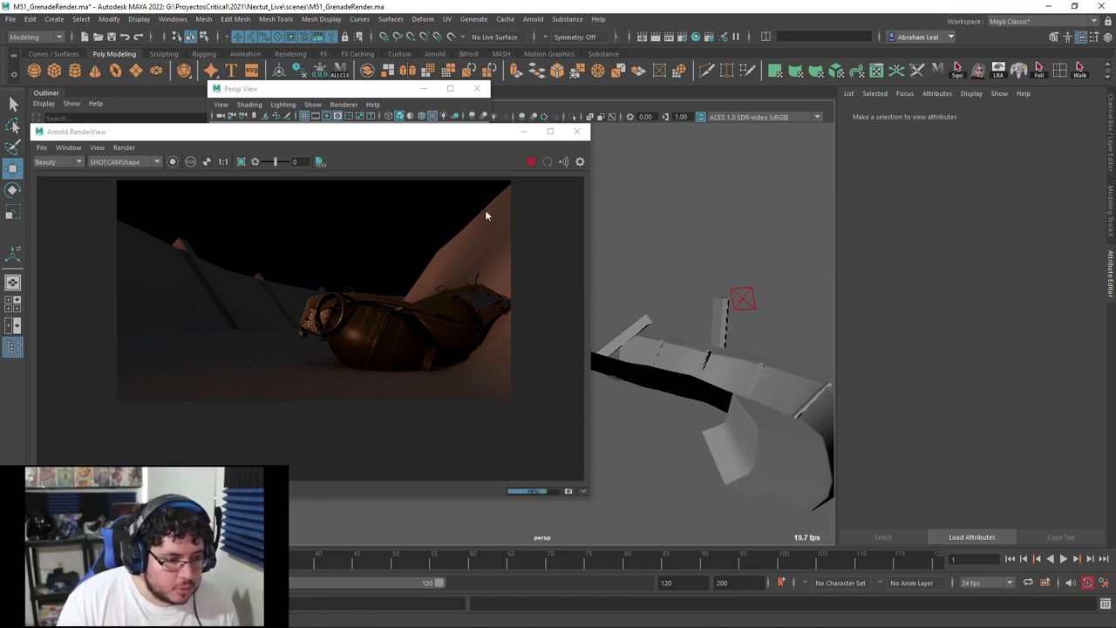
# Stop the render and create a third Arnold area light.
pyautogui.click(531, 166)
pyautogui.keyDown('alt'); pyautogui.moveTo(655, 217); pyautogui.dragTo(658, 248); pyautogui.keyUp('alt')
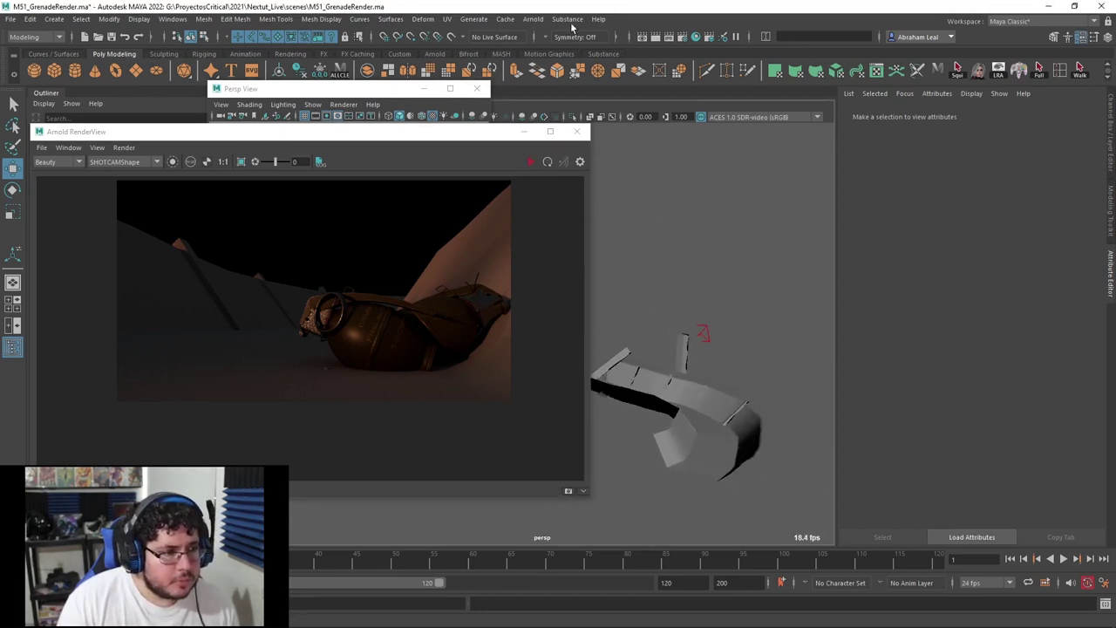
pyautogui.click(532, 18)
pyautogui.moveTo(571, 78)
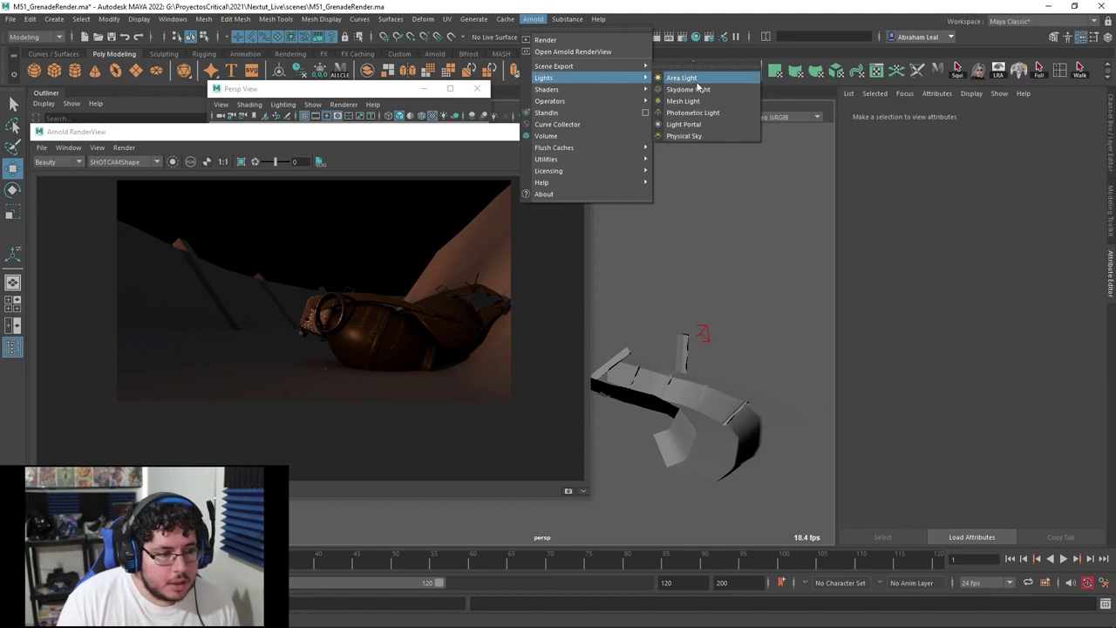
pyautogui.click(681, 77)
pyautogui.scroll(3, 707, 361)
# Enlarge the third area light, move it above the trench and rotate it towards the set.
pyautogui.moveTo(608, 393); pyautogui.dragTo(667, 410)
pyautogui.press('r')
pyautogui.press('w')
pyautogui.keyDown('alt'); pyautogui.moveTo(667, 409); pyautogui.dragTo(733, 362, button='middle'); pyautogui.keyUp('alt')
pyautogui.moveTo(703, 382); pyautogui.dragTo(602, 312)
pyautogui.keyDown('alt'); pyautogui.moveTo(608, 315); pyautogui.dragTo(736, 314, button='middle'); pyautogui.keyUp('alt')
pyautogui.press('e')
pyautogui.moveTo(703, 307); pyautogui.dragTo(815, 341)
pyautogui.press('w')
pyautogui.press('e')
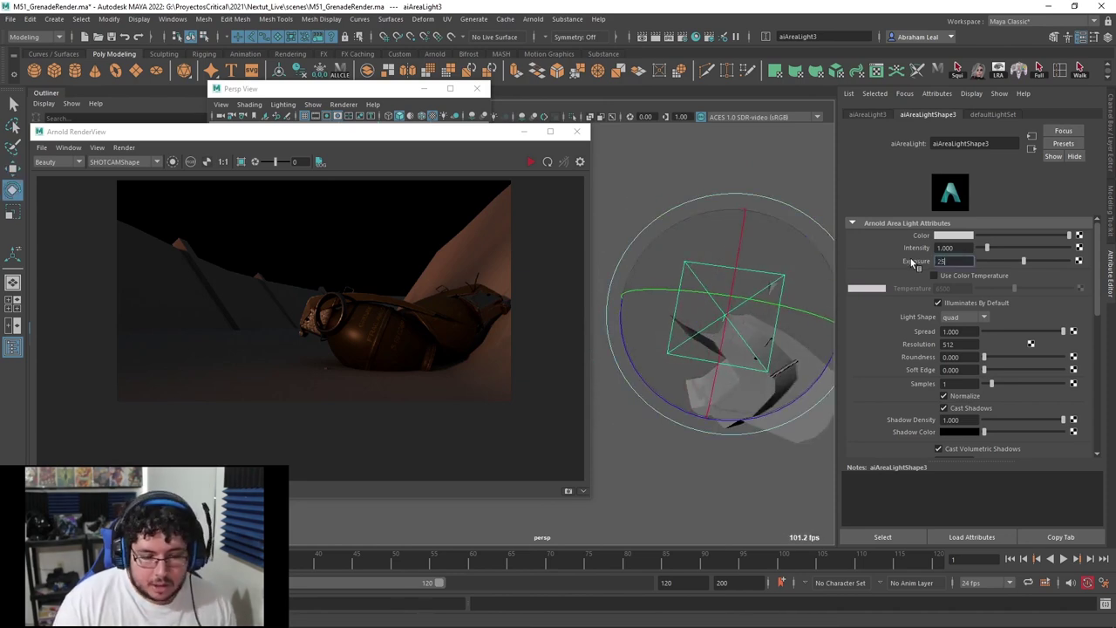
# Give the third area light an exposure of 25, enable a color temperature of about 11522, and reduce the exposure to about 20.69.
pyautogui.press('Return')
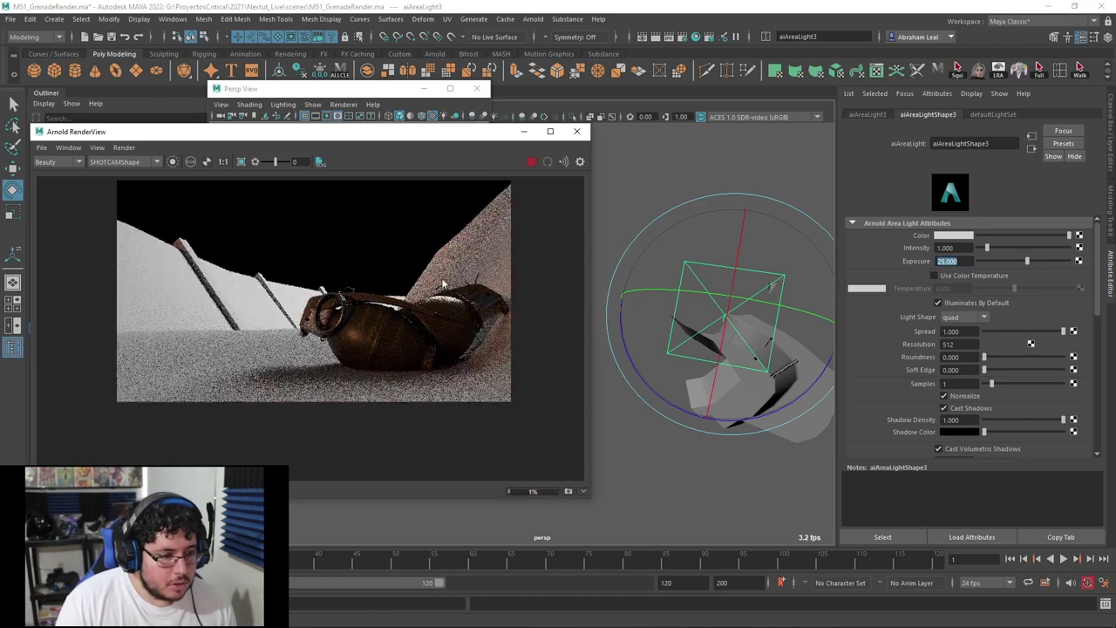
pyautogui.click(935, 276)
pyautogui.moveTo(1015, 288); pyautogui.dragTo(1021, 261)
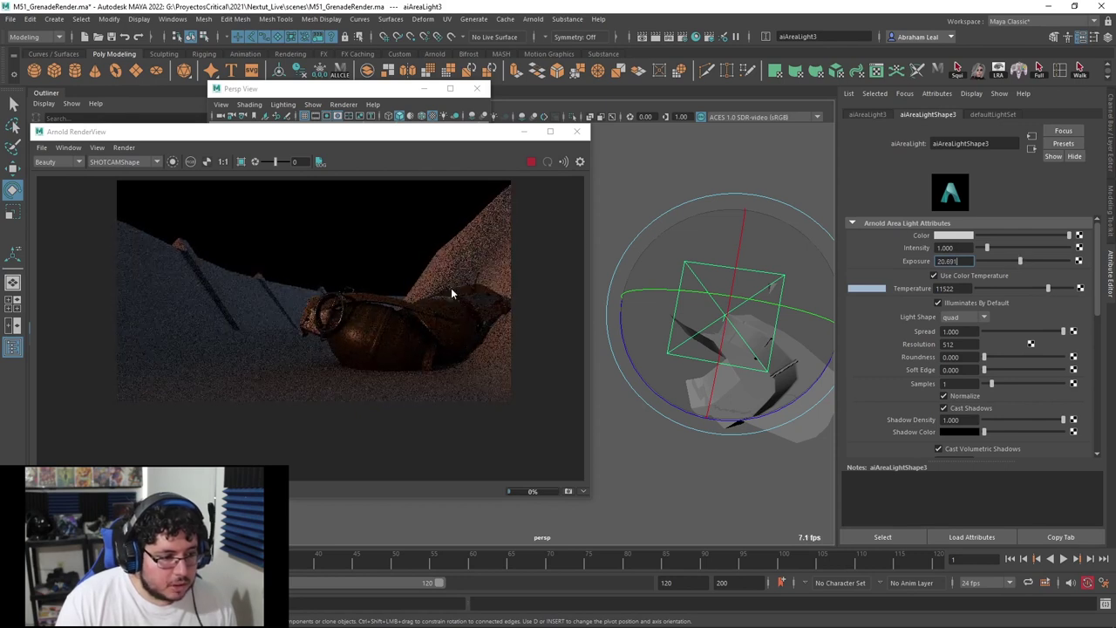
# Set the third area light's intensity to 0, compare the render without it, and restore the intensity to 1.
pyautogui.scroll(2, 447, 309)
pyautogui.keyDown('alt'); pyautogui.moveTo(700, 312); pyautogui.dragTo(722, 271); pyautogui.keyUp('alt')
pyautogui.press('w')
pyautogui.press('e')
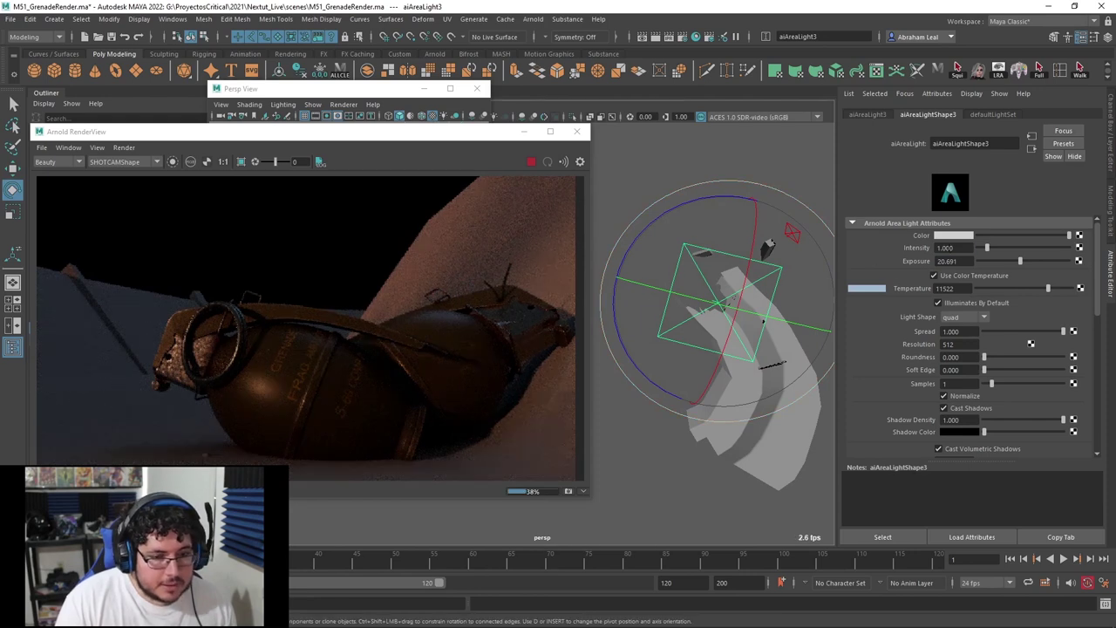
pyautogui.press('Return')
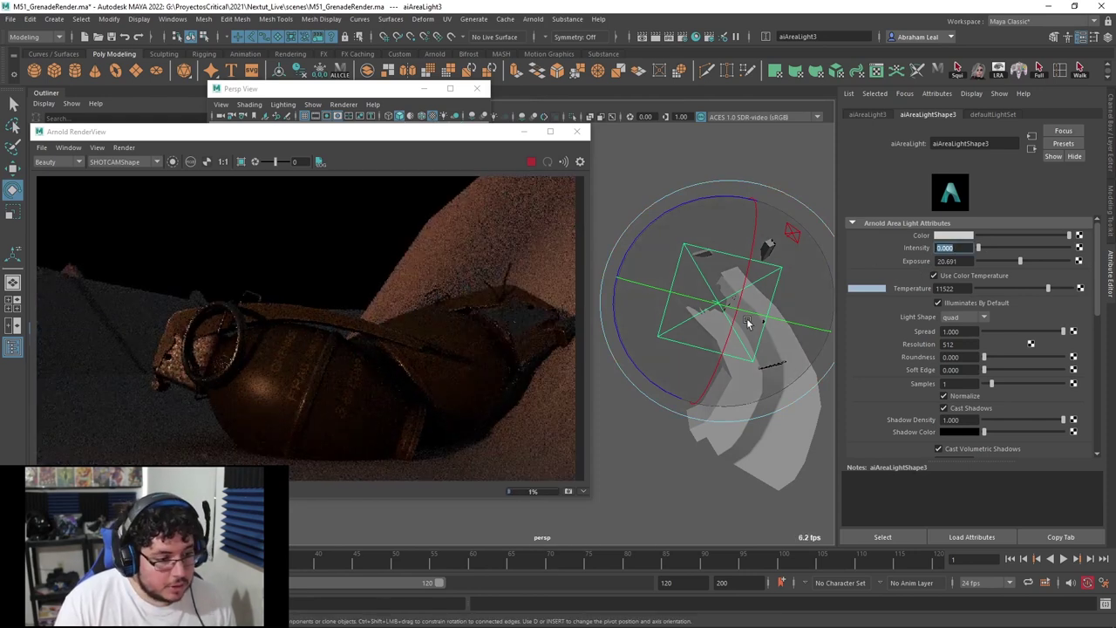
pyautogui.write('1')
pyautogui.press('Return')
pyautogui.scroll(-5, 382, 307)
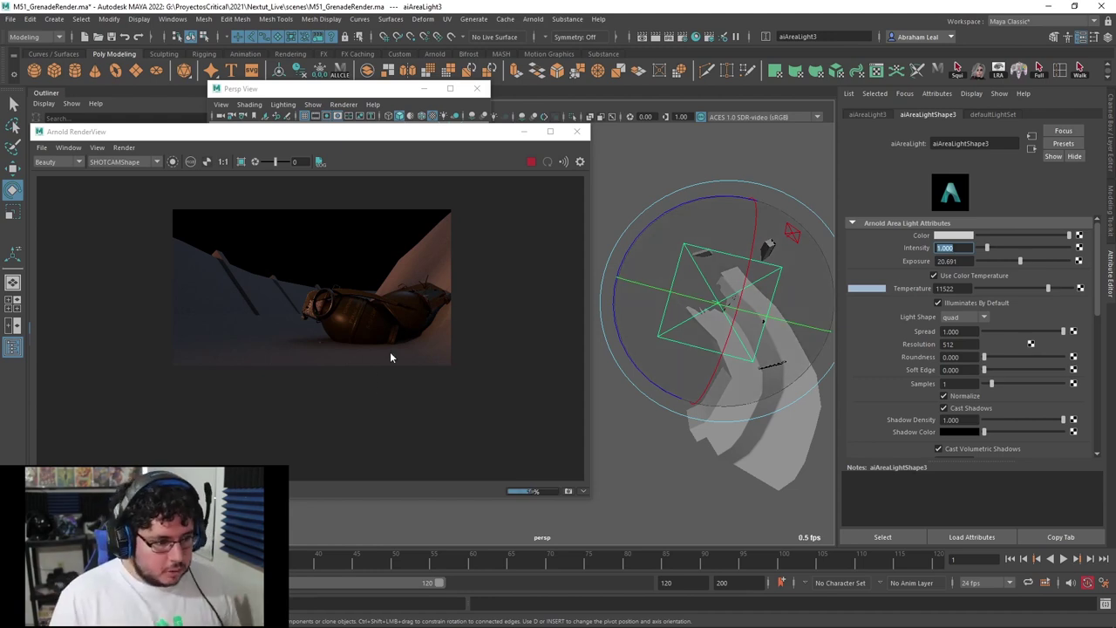
# Examine the small stray object on the ground in front of the grenade in the render and the matching spot in the scene.
pyautogui.scroll(4, 390, 352)
pyautogui.scroll(3, 314, 359)
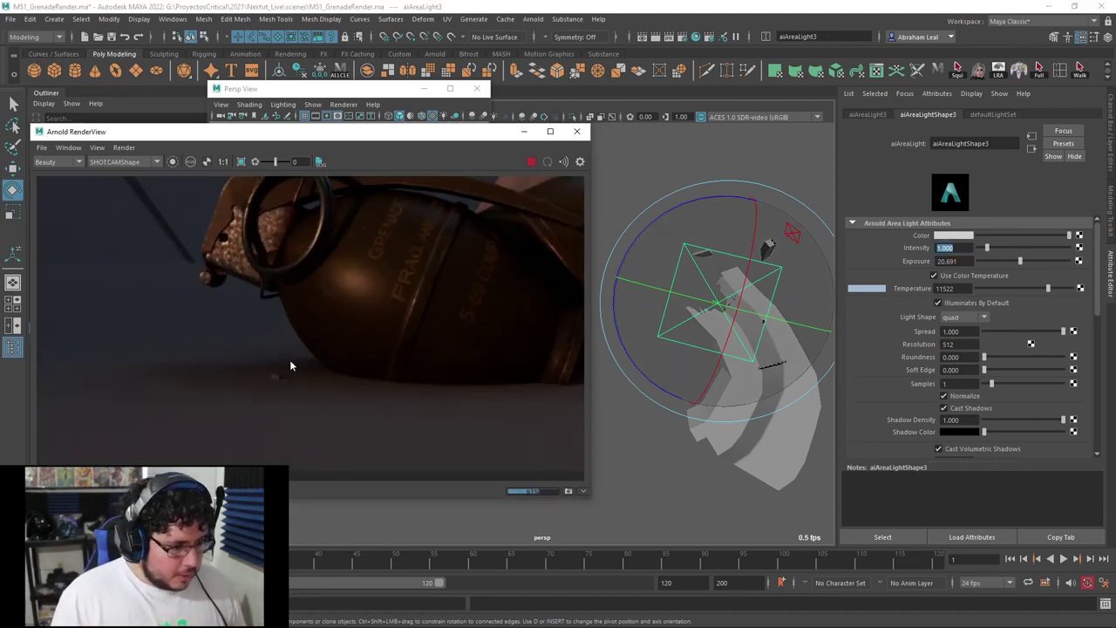
pyautogui.keyDown('alt'); pyautogui.moveTo(688, 364); pyautogui.dragTo(687, 258, button='middle'); pyautogui.keyUp('alt')
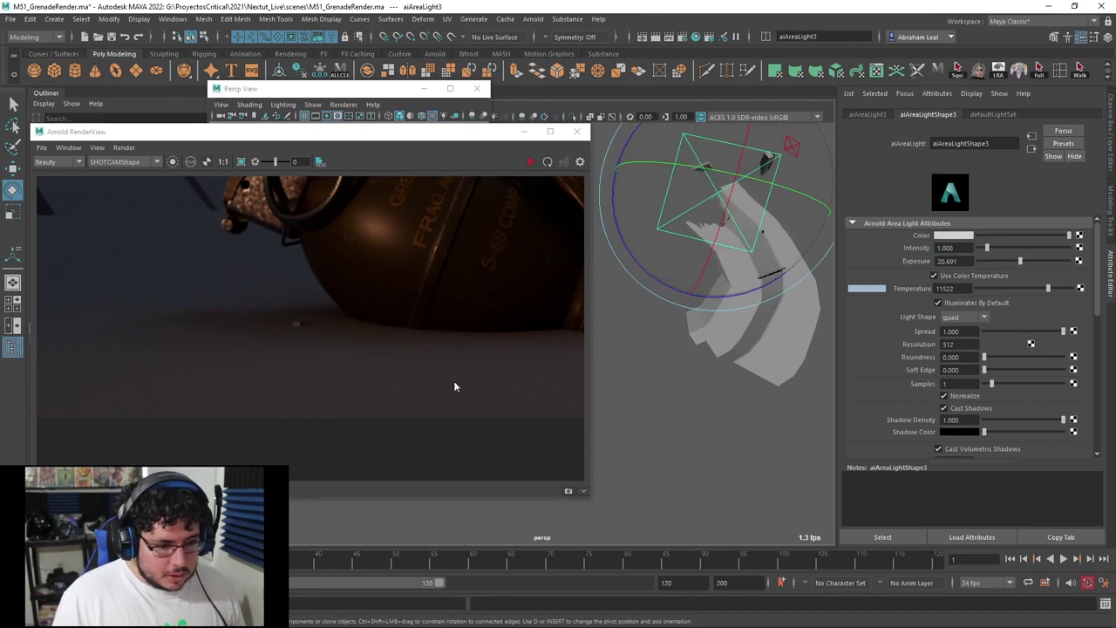
pyautogui.scroll(4, 672, 389)
pyautogui.keyDown('alt'); pyautogui.moveTo(676, 401); pyautogui.dragTo(541, 417, button='middle'); pyautogui.keyUp('alt')
pyautogui.scroll(-2, 307, 323)
pyautogui.scroll(4, 318, 324)
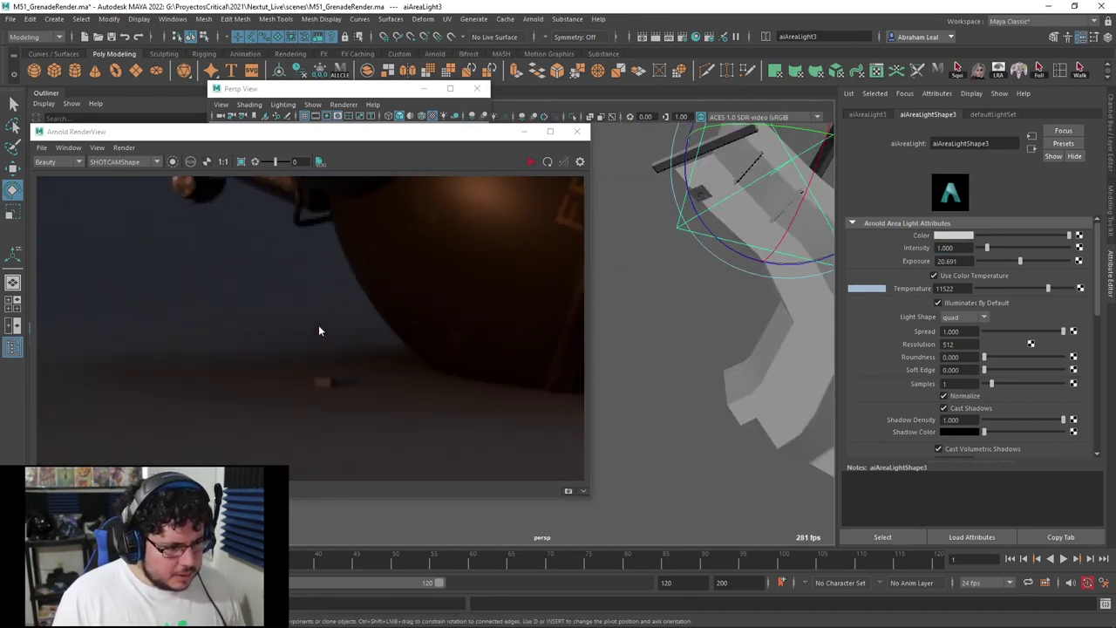
pyautogui.scroll(-1, 318, 324)
pyautogui.scroll(-1, 727, 362)
pyautogui.keyDown('alt'); pyautogui.moveTo(726, 362); pyautogui.dragTo(679, 364, button='middle'); pyautogui.keyUp('alt')
pyautogui.scroll(4, 679, 362)
pyautogui.keyDown('alt'); pyautogui.moveTo(680, 270); pyautogui.dragTo(647, 405, button='middle'); pyautogui.keyUp('alt')
pyautogui.scroll(4, 647, 405)
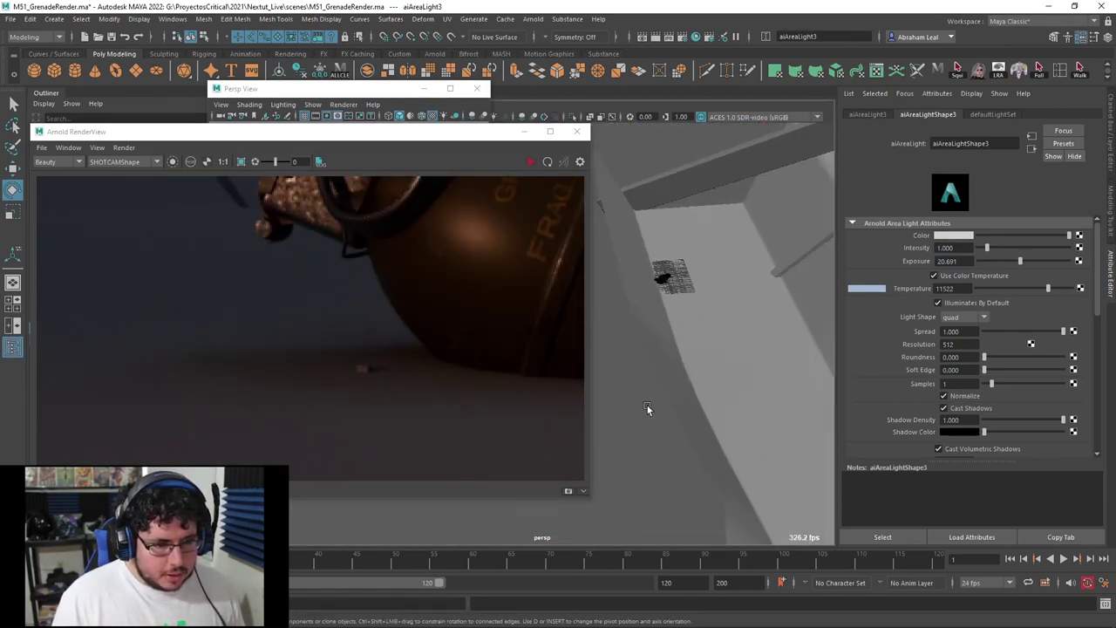
# Frame the grenade's cable in the viewport, pick the tiny stray object on the ground beside it, and review the full render.
pyautogui.keyDown('alt'); pyautogui.moveTo(705, 281); pyautogui.dragTo(715, 280); pyautogui.keyUp('alt')
pyautogui.click(641, 299)
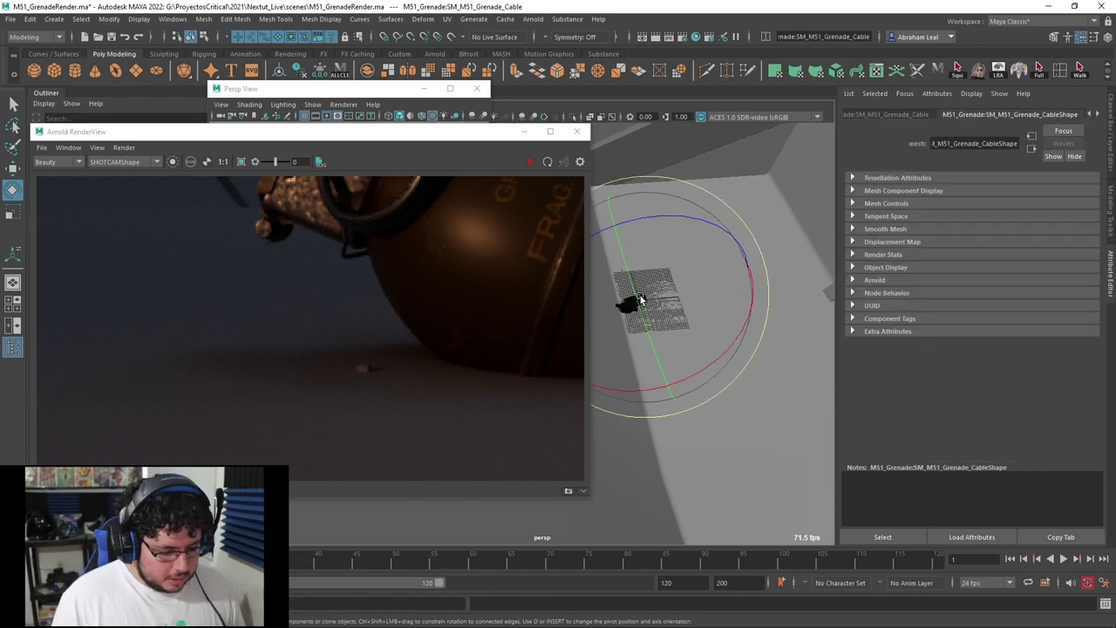
pyautogui.press('f')
pyautogui.keyDown('alt'); pyautogui.moveTo(653, 305); pyautogui.dragTo(508, 281); pyautogui.keyUp('alt')
pyautogui.keyDown('alt'); pyautogui.moveTo(734, 534); pyautogui.dragTo(737, 406, button='middle'); pyautogui.keyUp('alt')
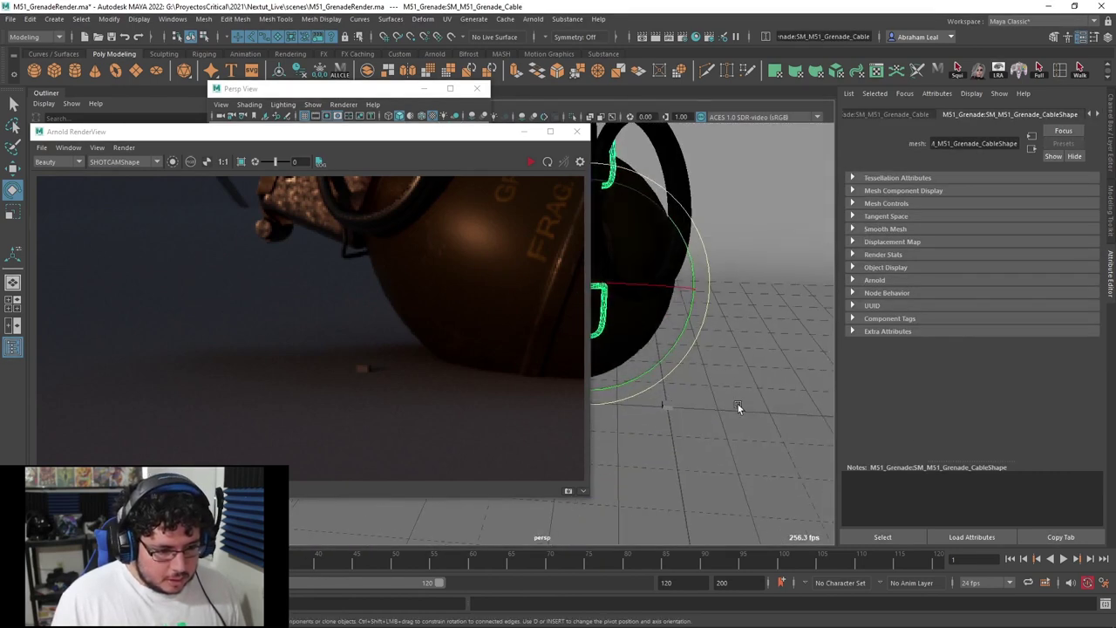
pyautogui.click(674, 405)
pyautogui.scroll(-8, 434, 318)
pyautogui.keyDown('alt'); pyautogui.moveTo(433, 275); pyautogui.dragTo(422, 328, button='middle'); pyautogui.keyUp('alt')
pyautogui.scroll(4, 428, 336)
pyautogui.keyDown('alt'); pyautogui.moveTo(443, 379); pyautogui.dragTo(457, 300, button='middle'); pyautogui.keyUp('alt')
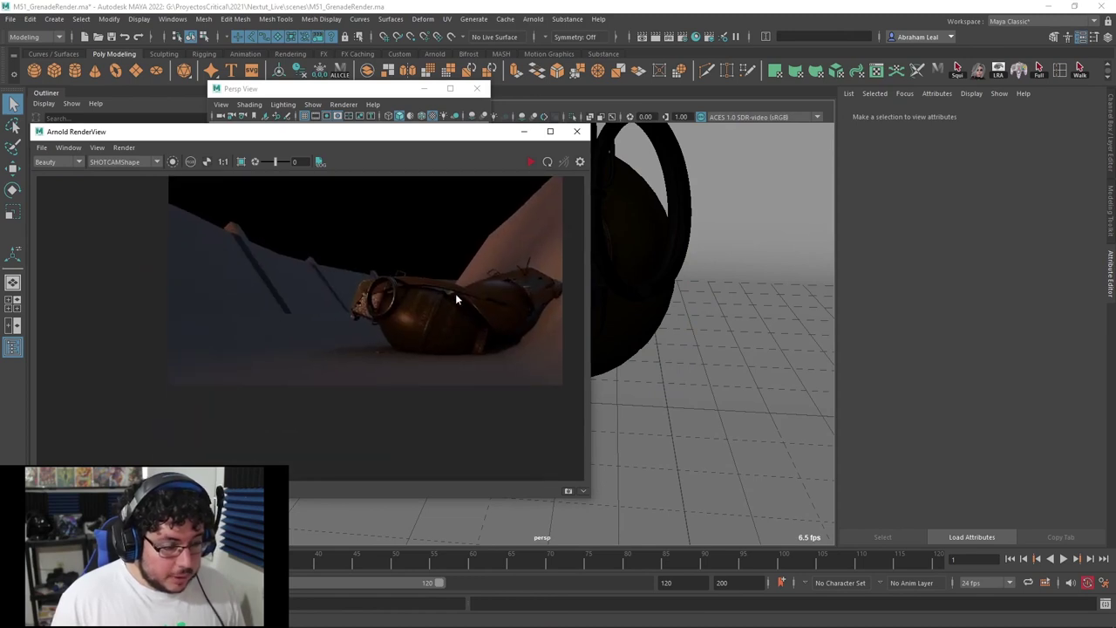
# Save the scene as M51_GrenadeRenderCinematic.ma, replacing the existing file.
pyautogui.click(11, 19)
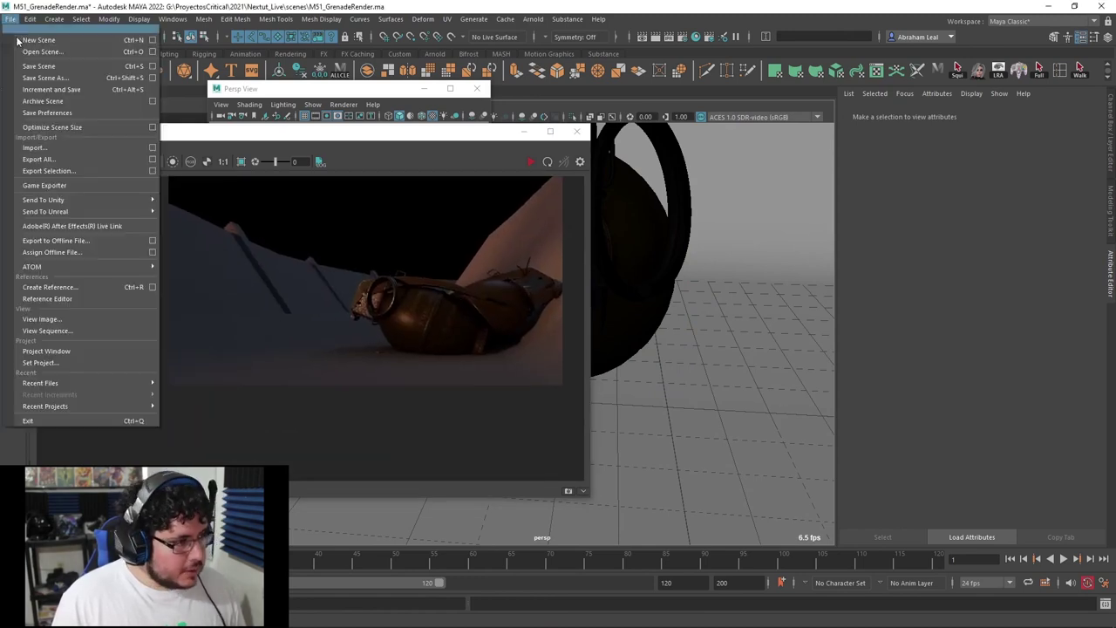
pyautogui.click(42, 75)
pyautogui.click(228, 252)
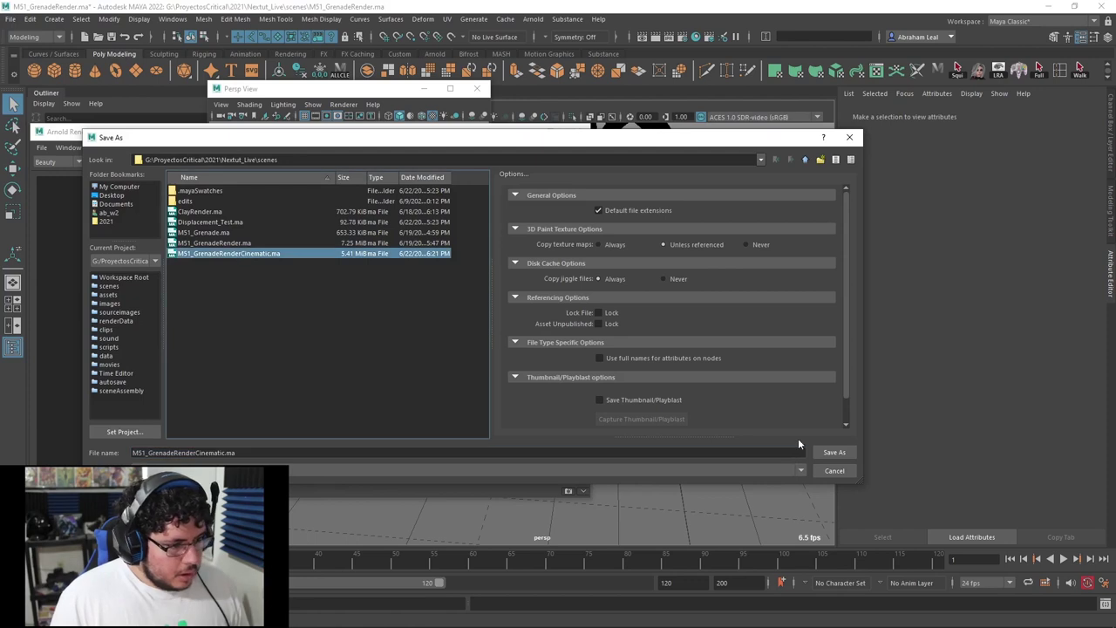
pyautogui.click(834, 452)
pyautogui.click(431, 326)
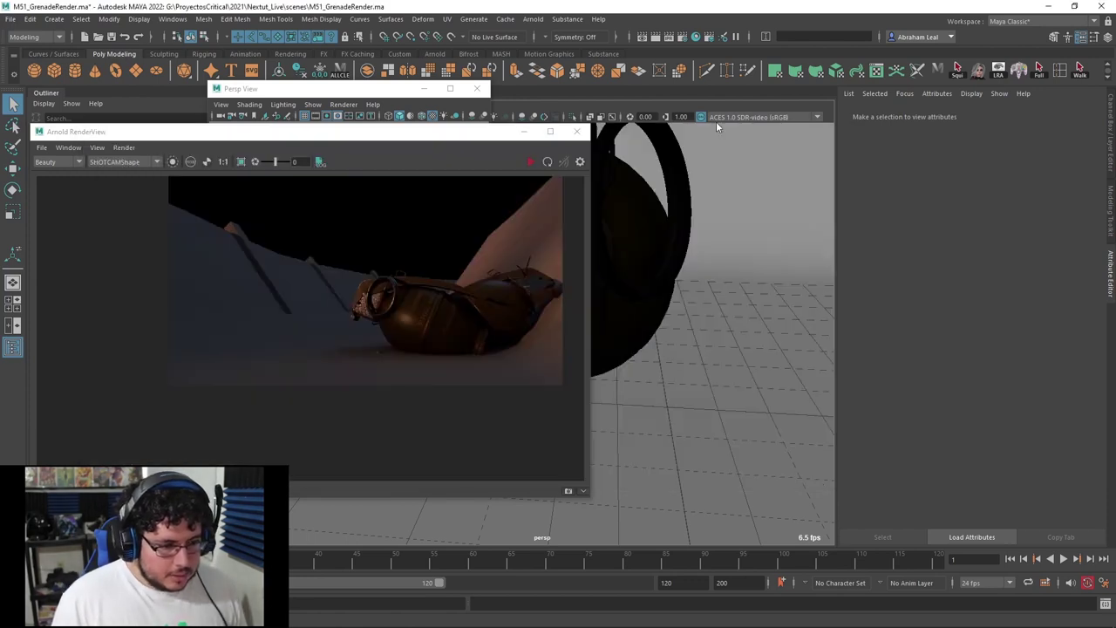
# Close the Arnold RenderView, open the Hypershade, and select the Substance node that feeds the dirt road material.
pyautogui.click(575, 132)
pyautogui.click(696, 36)
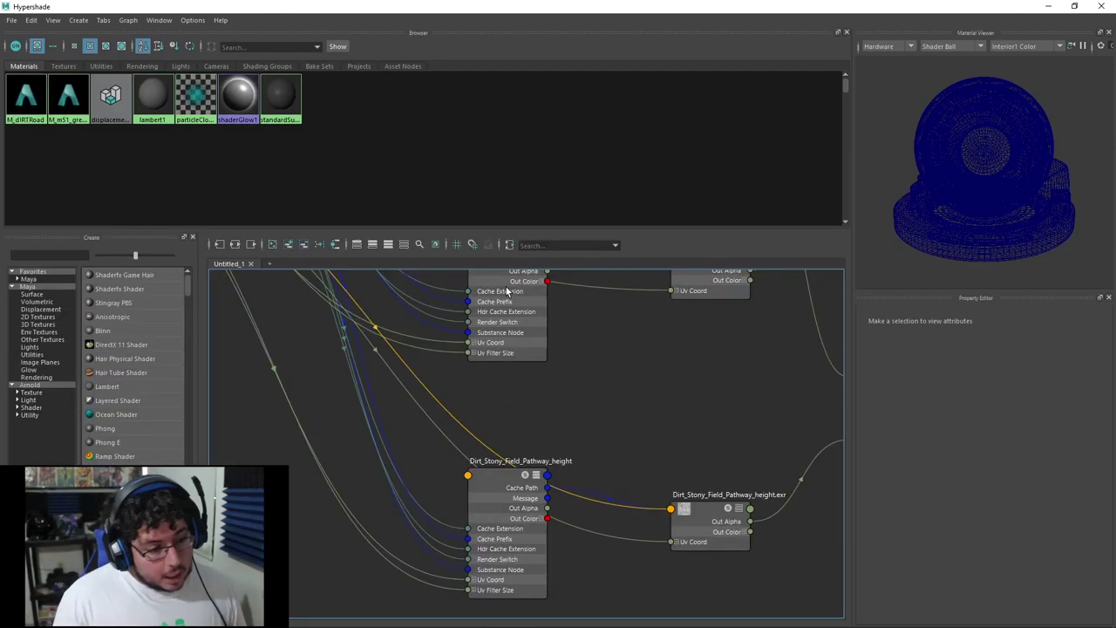
pyautogui.scroll(-5, 599, 419)
pyautogui.scroll(4, 594, 406)
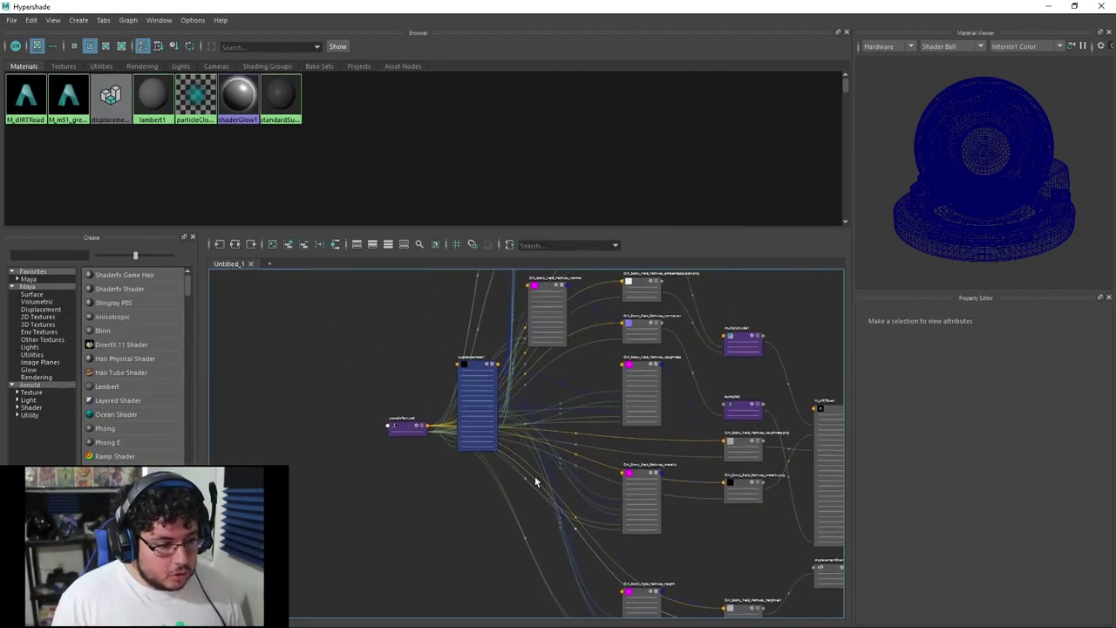
pyautogui.click(468, 388)
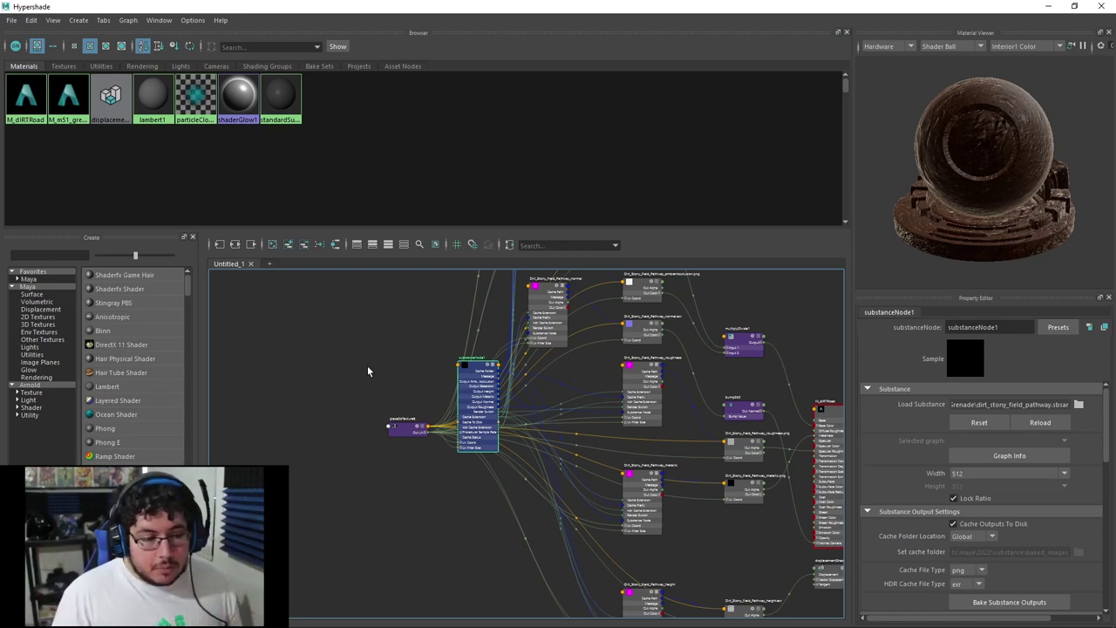
pyautogui.scroll(4, 643, 455)
pyautogui.keyDown('alt'); pyautogui.moveTo(514, 417); pyautogui.dragTo(575, 496, button='middle'); pyautogui.keyUp('alt')
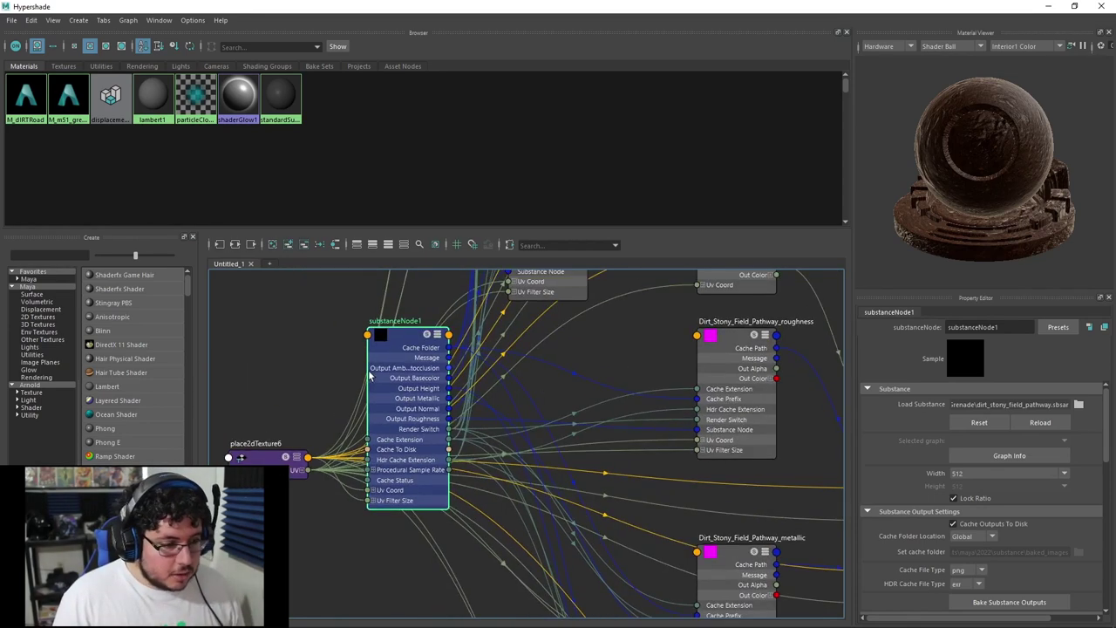
pyautogui.keyDown('alt'); pyautogui.moveTo(427, 384); pyautogui.dragTo(517, 429, button='middle'); pyautogui.keyUp('alt')
# Reload the dirt_stony_field_pathway substance, set its width to 2048, and reload it once more.
pyautogui.moveTo(358, 515); pyautogui.dragTo(254, 510)
pyautogui.click(497, 398)
pyautogui.click(1038, 422)
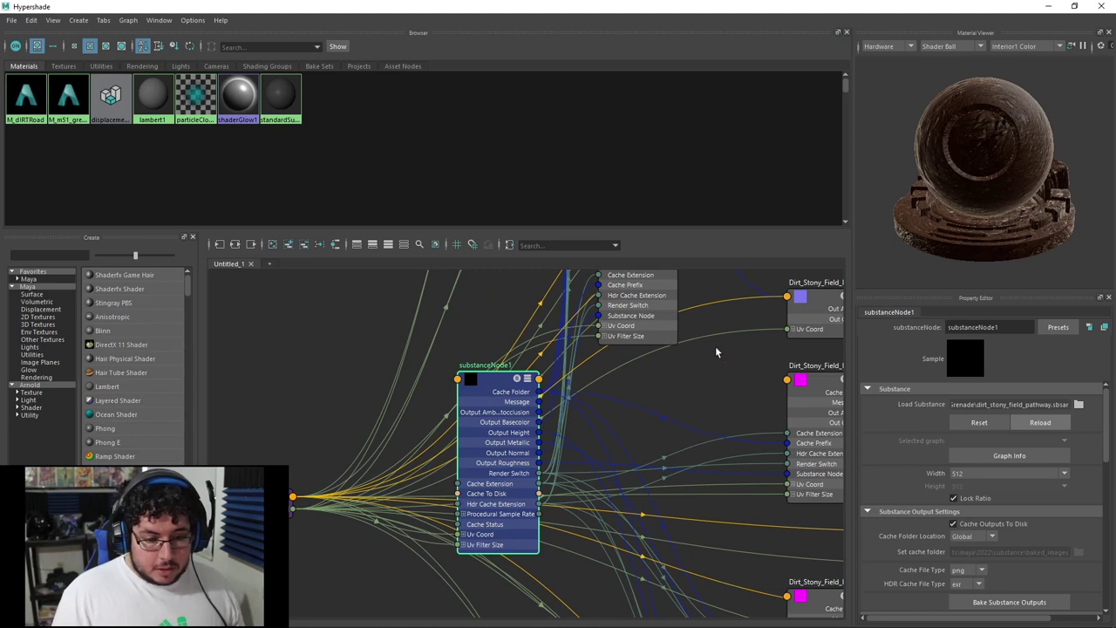
pyautogui.scroll(-2, 779, 367)
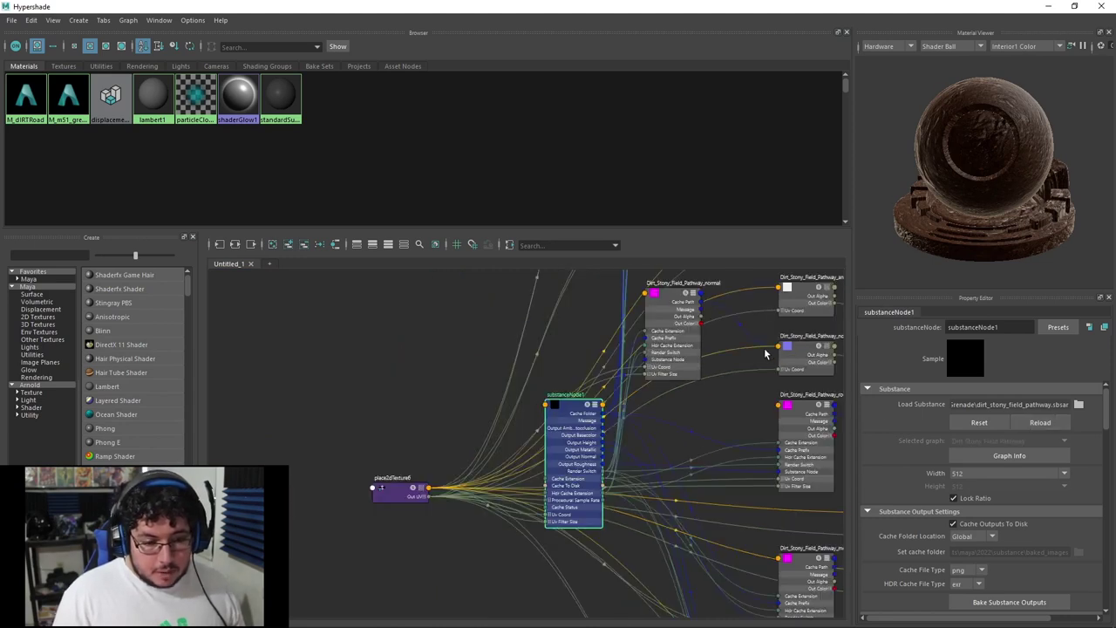
pyautogui.click(1002, 471)
pyautogui.click(968, 556)
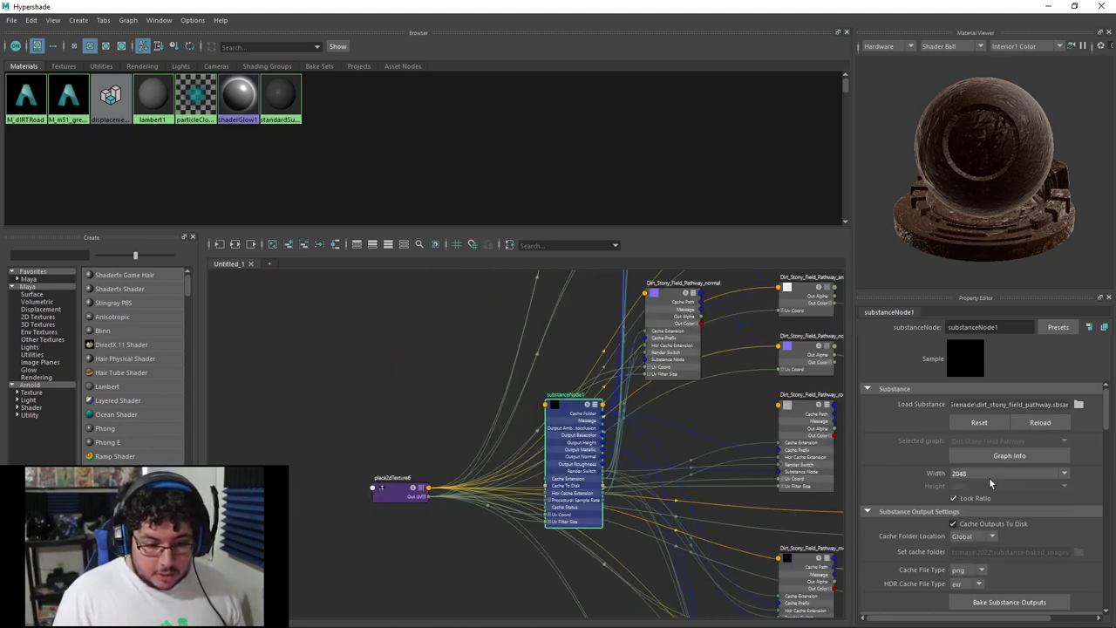
pyautogui.click(1049, 424)
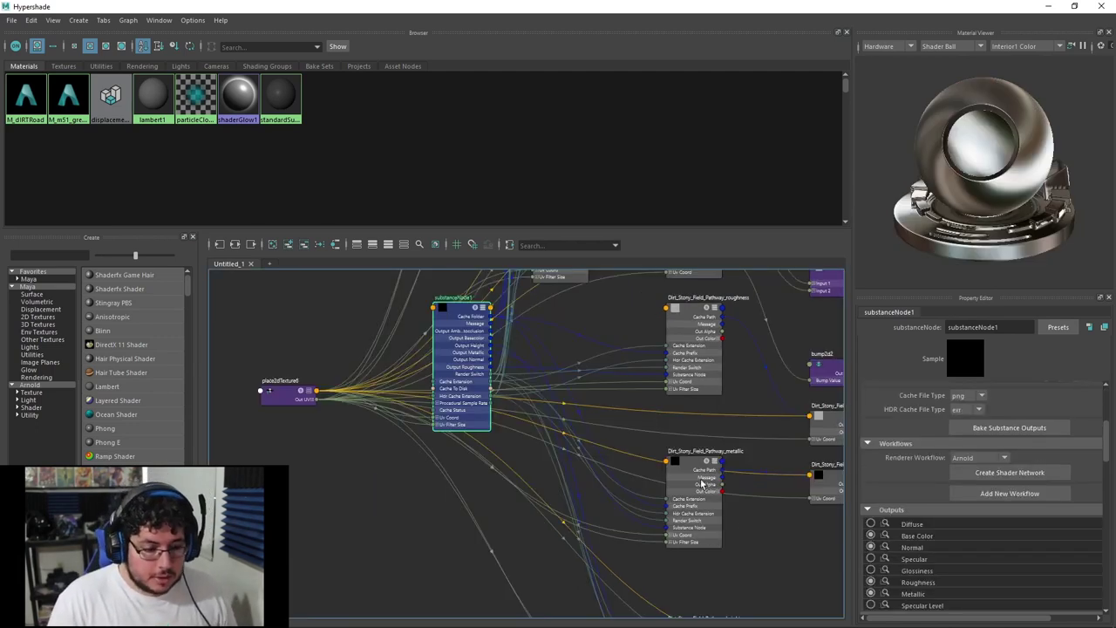
# Trace the Dirt_Stony_Field_Pathway height texture to the displacement shader and examine the shader's attributes and connections.
pyautogui.keyDown('alt'); pyautogui.moveTo(775, 531); pyautogui.dragTo(697, 339, button='middle'); pyautogui.keyUp('alt')
pyautogui.scroll(5, 708, 426)
pyautogui.keyDown('alt'); pyautogui.moveTo(708, 426); pyautogui.dragTo(546, 328, button='middle'); pyautogui.keyUp('alt')
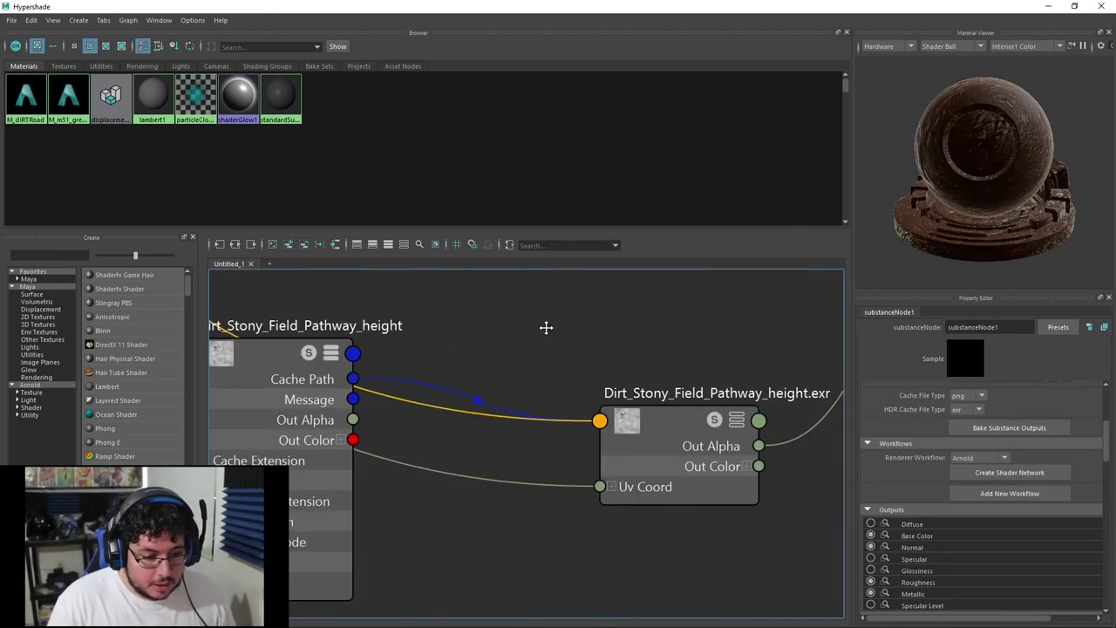
pyautogui.scroll(-10, 677, 439)
pyautogui.scroll(6, 737, 346)
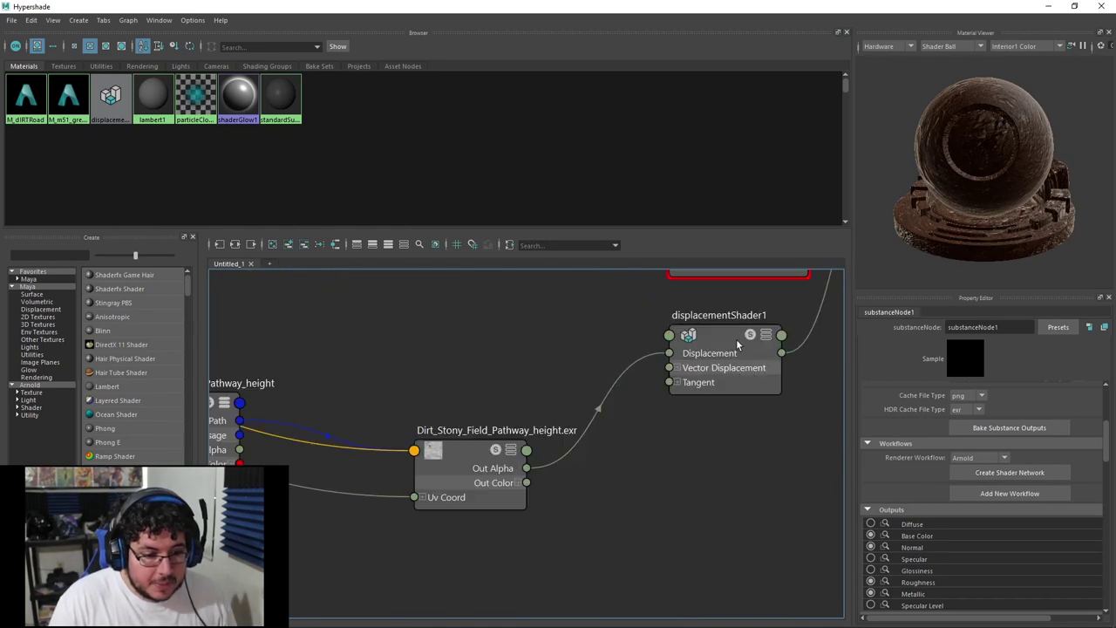
pyautogui.moveTo(737, 347); pyautogui.dragTo(721, 360)
pyautogui.keyDown('alt'); pyautogui.moveTo(758, 278); pyautogui.dragTo(677, 424, button='middle'); pyautogui.keyUp('alt')
pyautogui.scroll(-4, 678, 422)
pyautogui.scroll(4, 647, 469)
pyautogui.scroll(-5, 634, 444)
pyautogui.scroll(5, 737, 461)
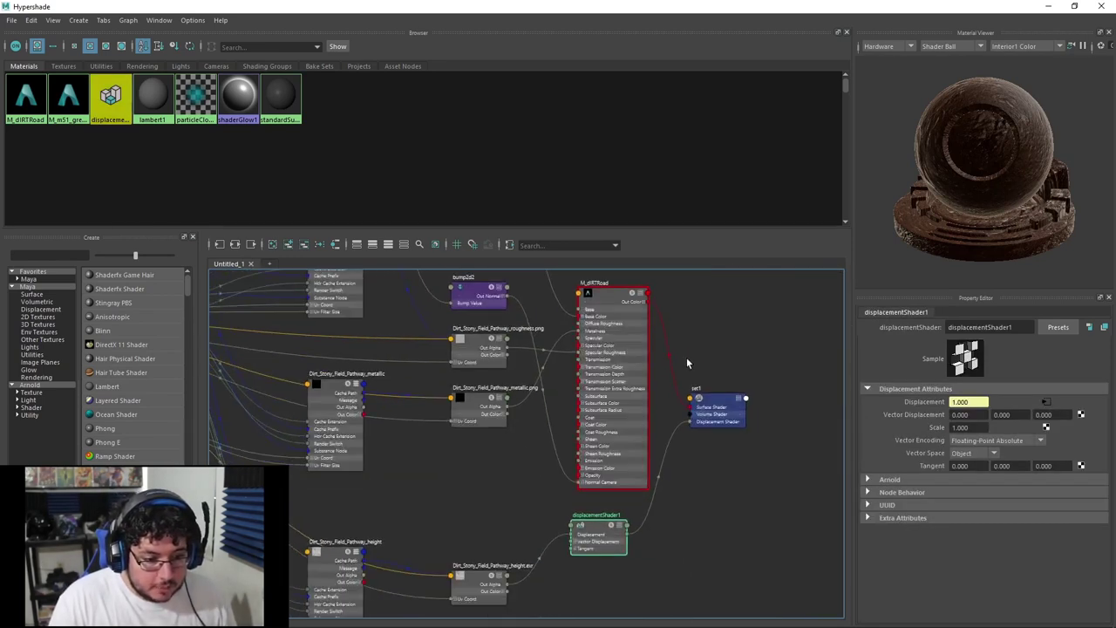
# Inspect the dirt road shading group's surface and displacement connections and the height texture behind them.
pyautogui.click(743, 452)
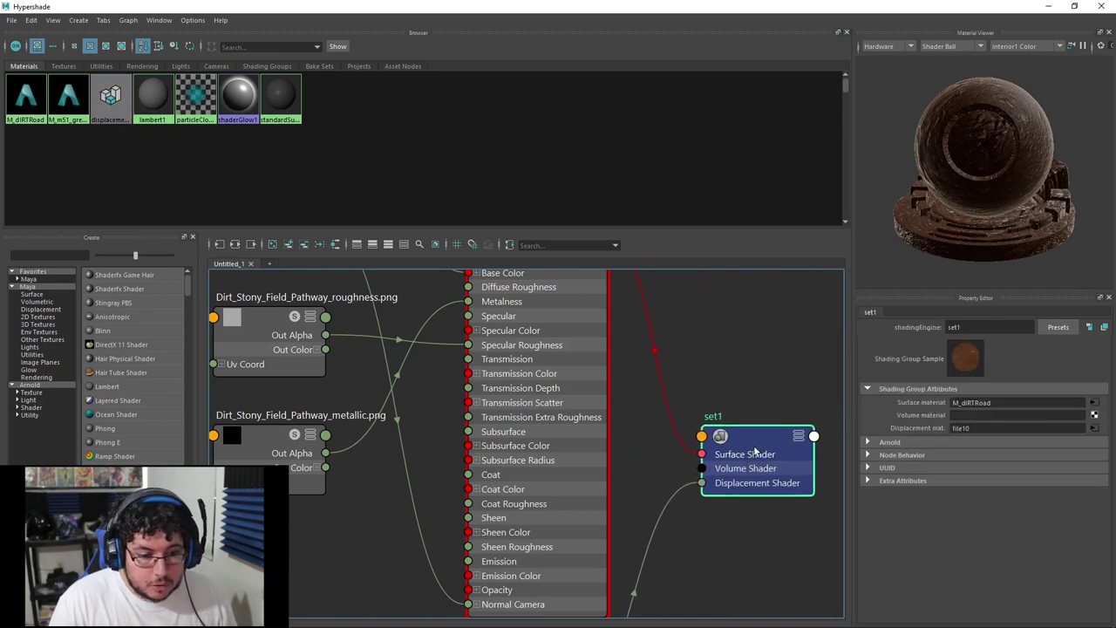
pyautogui.keyDown('alt'); pyautogui.moveTo(576, 289); pyautogui.dragTo(605, 364, button='middle'); pyautogui.keyUp('alt')
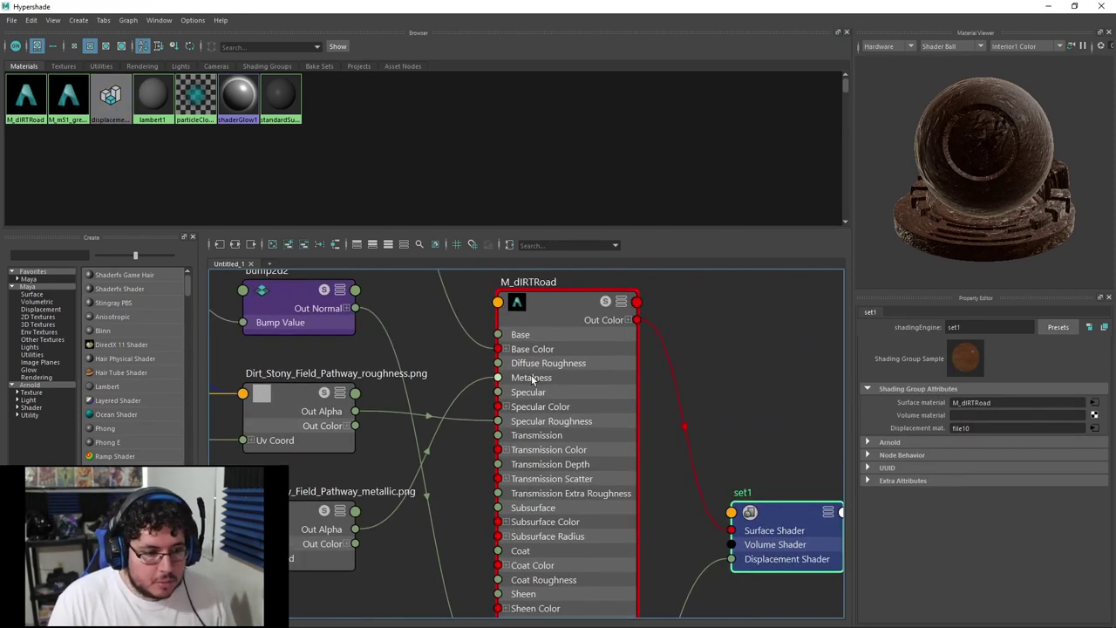
pyautogui.keyDown('alt'); pyautogui.moveTo(649, 420); pyautogui.dragTo(622, 271, button='middle'); pyautogui.keyUp('alt')
pyautogui.keyDown('alt'); pyautogui.moveTo(728, 450); pyautogui.dragTo(938, 211, button='middle'); pyautogui.keyUp('alt')
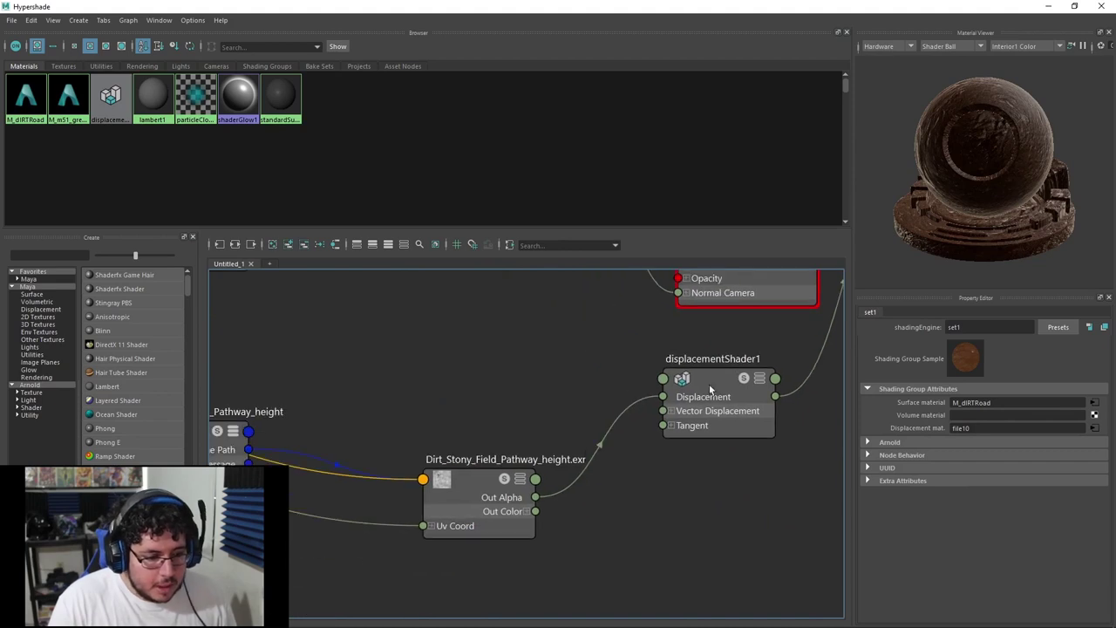
pyautogui.keyDown('alt'); pyautogui.moveTo(522, 506); pyautogui.dragTo(732, 438, button='middle'); pyautogui.keyUp('alt')
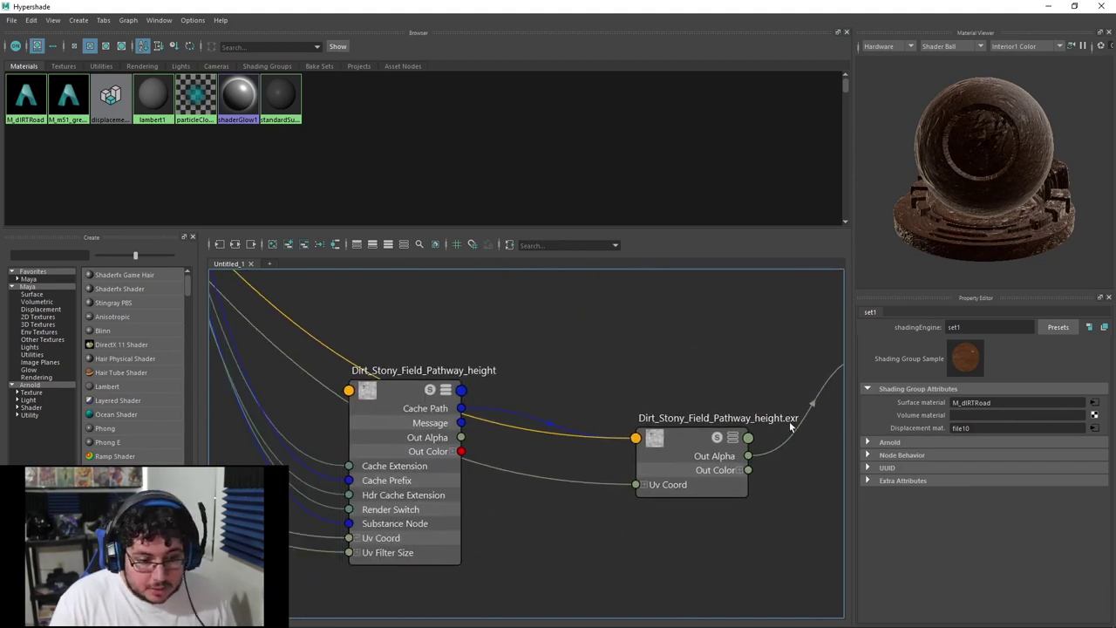
pyautogui.scroll(-2, 648, 412)
pyautogui.keyDown('alt'); pyautogui.moveTo(547, 344); pyautogui.dragTo(695, 416, button='middle'); pyautogui.keyUp('alt')
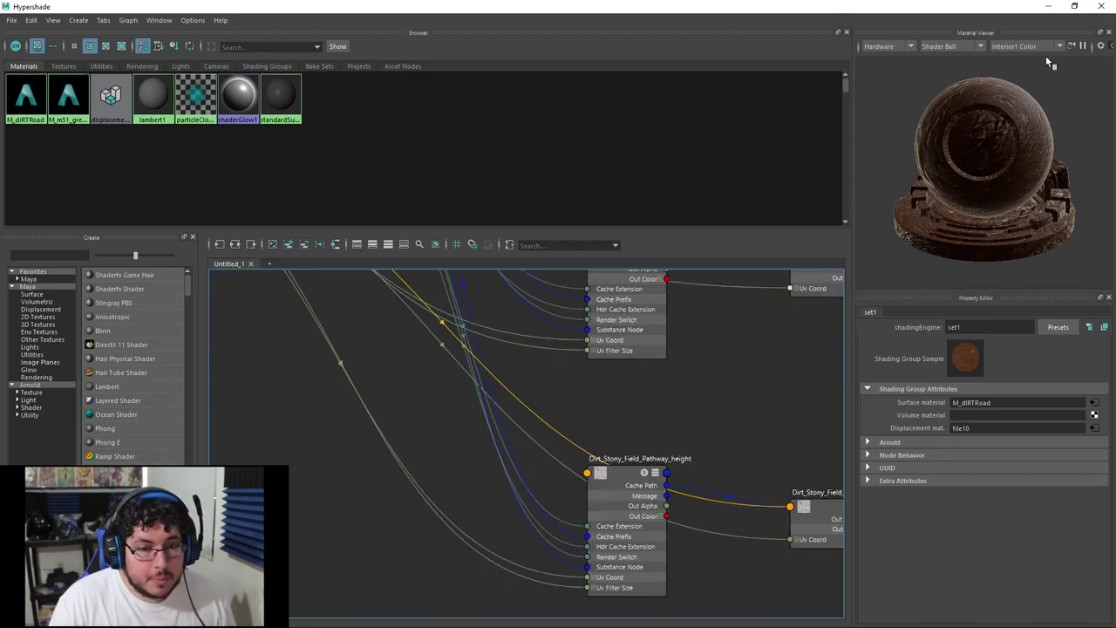
# Minimize the Hypershade, return to the scene, and select the trench plane for editing.
pyautogui.click(1048, 7)
pyautogui.click(726, 328)
pyautogui.scroll(-4, 742, 337)
pyautogui.keyDown('alt'); pyautogui.moveTo(742, 337); pyautogui.dragTo(633, 359); pyautogui.keyUp('alt')
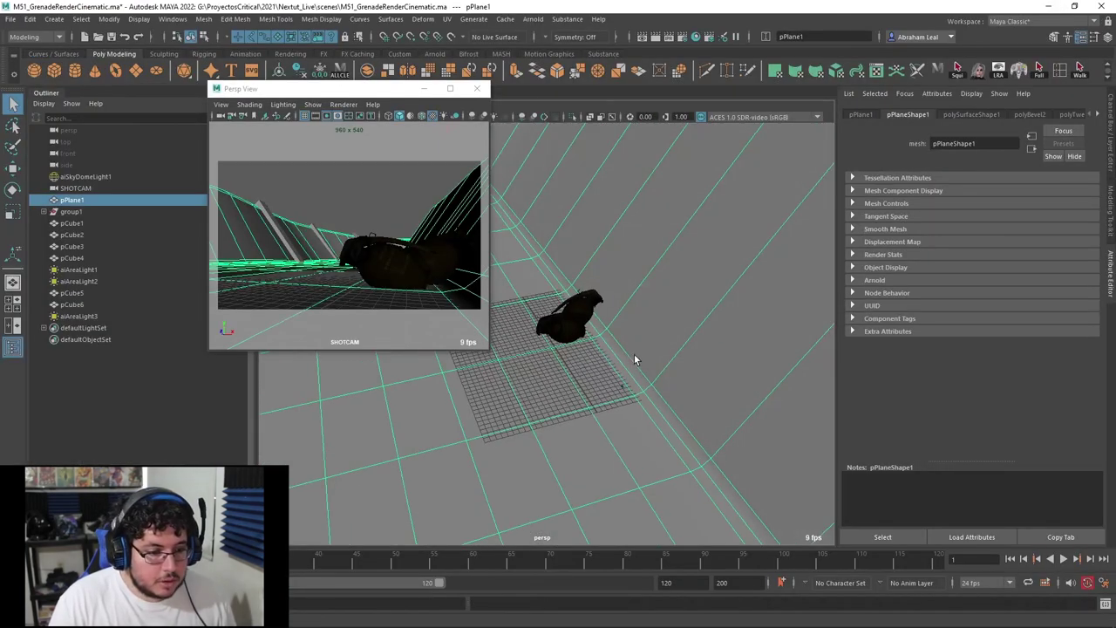
pyautogui.scroll(-6, 742, 348)
pyautogui.keyDown('alt'); pyautogui.moveTo(742, 348); pyautogui.dragTo(675, 377); pyautogui.keyUp('alt')
pyautogui.keyDown('alt'); pyautogui.moveTo(639, 196); pyautogui.dragTo(623, 299, button='middle'); pyautogui.keyUp('alt')
pyautogui.keyDown('alt'); pyautogui.moveTo(622, 299); pyautogui.dragTo(639, 136); pyautogui.keyUp('alt')
pyautogui.scroll(3, 623, 290)
# Insert several Multi-Cut edge loops along the trench wall with the wooden supports, subdividing its wide polygons.
pyautogui.click(711, 74)
pyautogui.keyDown('alt'); pyautogui.moveTo(488, 515); pyautogui.dragTo(558, 371, button='middle'); pyautogui.keyUp('alt')
pyautogui.click(555, 378)
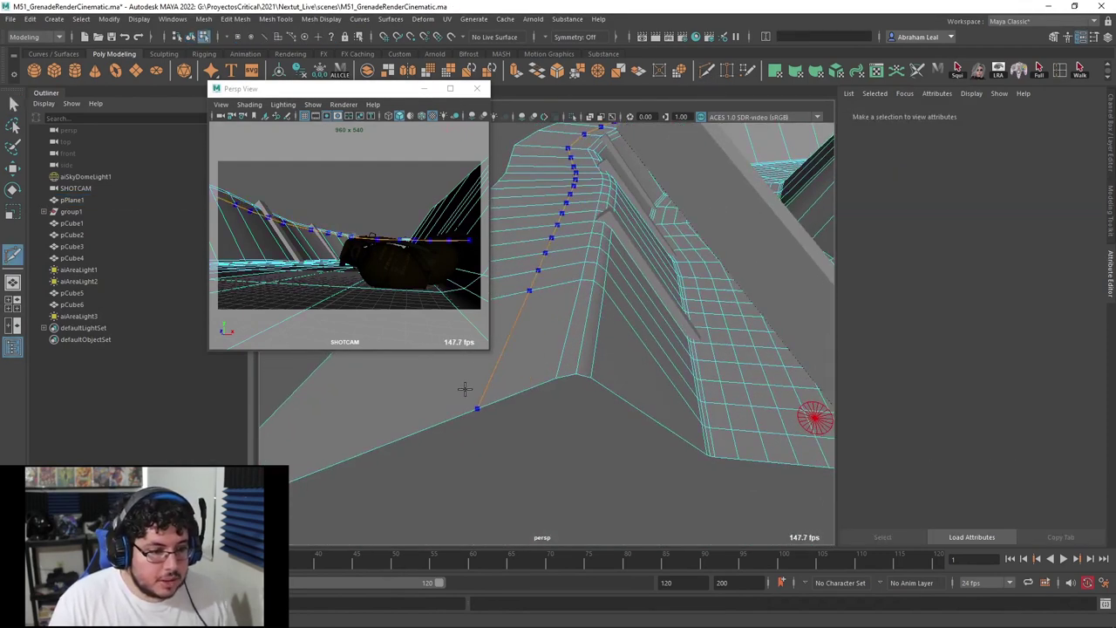
pyautogui.keyDown('ctrl'); pyautogui.click(456, 386); pyautogui.keyUp('ctrl')
pyautogui.keyDown('alt'); pyautogui.moveTo(467, 375); pyautogui.dragTo(671, 349, button='middle'); pyautogui.keyUp('alt')
pyautogui.keyDown('ctrl'); pyautogui.click(584, 317); pyautogui.keyUp('ctrl')
pyautogui.keyDown('alt'); pyautogui.moveTo(583, 317); pyautogui.dragTo(603, 305); pyautogui.keyUp('alt')
pyautogui.keyDown('ctrl'); pyautogui.click(553, 249); pyautogui.keyUp('ctrl')
pyautogui.keyDown('ctrl'); pyautogui.click(592, 276); pyautogui.keyUp('ctrl')
pyautogui.keyDown('ctrl'); pyautogui.click(634, 315); pyautogui.keyUp('ctrl')
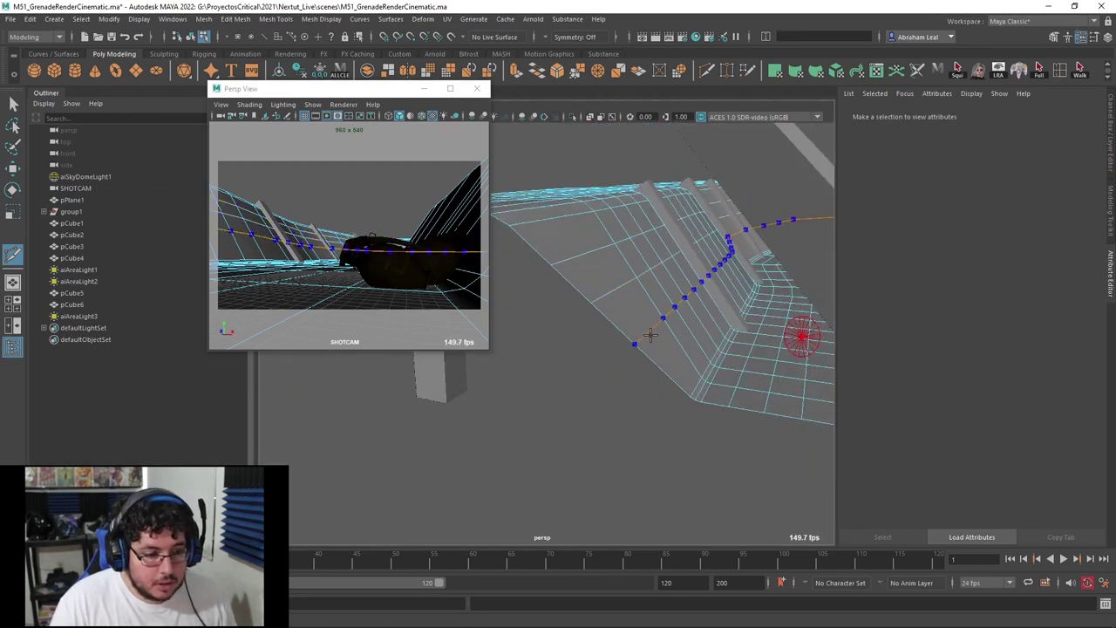
# Insert further Multi-Cut edge loops along the opposite trench wall, behind the grenades.
pyautogui.keyDown('alt'); pyautogui.moveTo(820, 363); pyautogui.dragTo(624, 366); pyautogui.keyUp('alt')
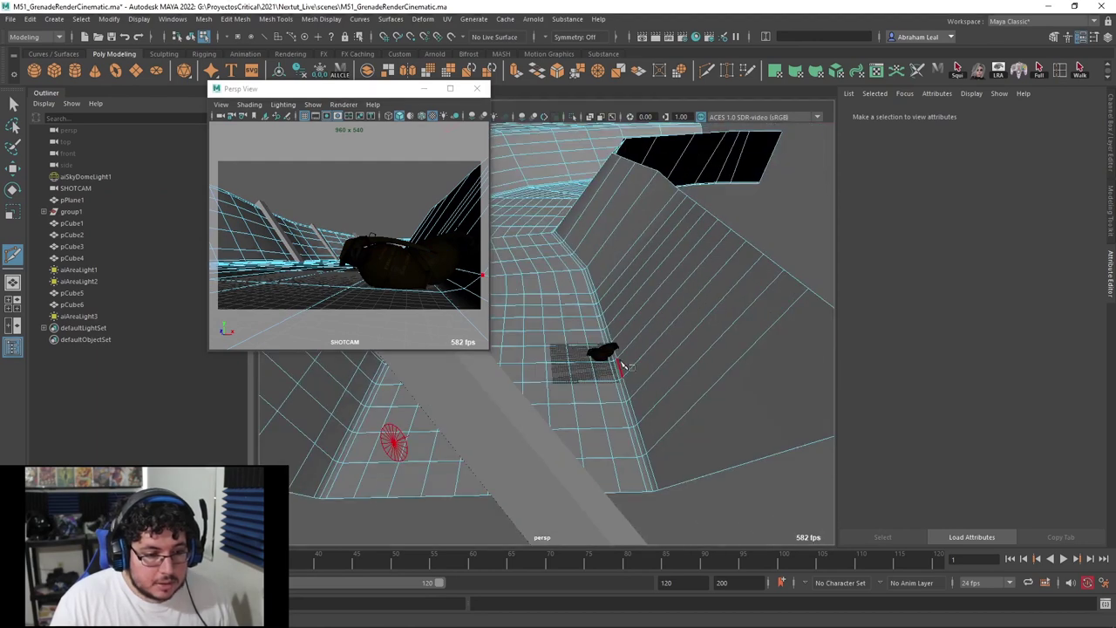
pyautogui.keyDown('ctrl'); pyautogui.click(709, 462); pyautogui.keyUp('ctrl')
pyautogui.keyDown('ctrl'); pyautogui.click(752, 447); pyautogui.keyUp('ctrl')
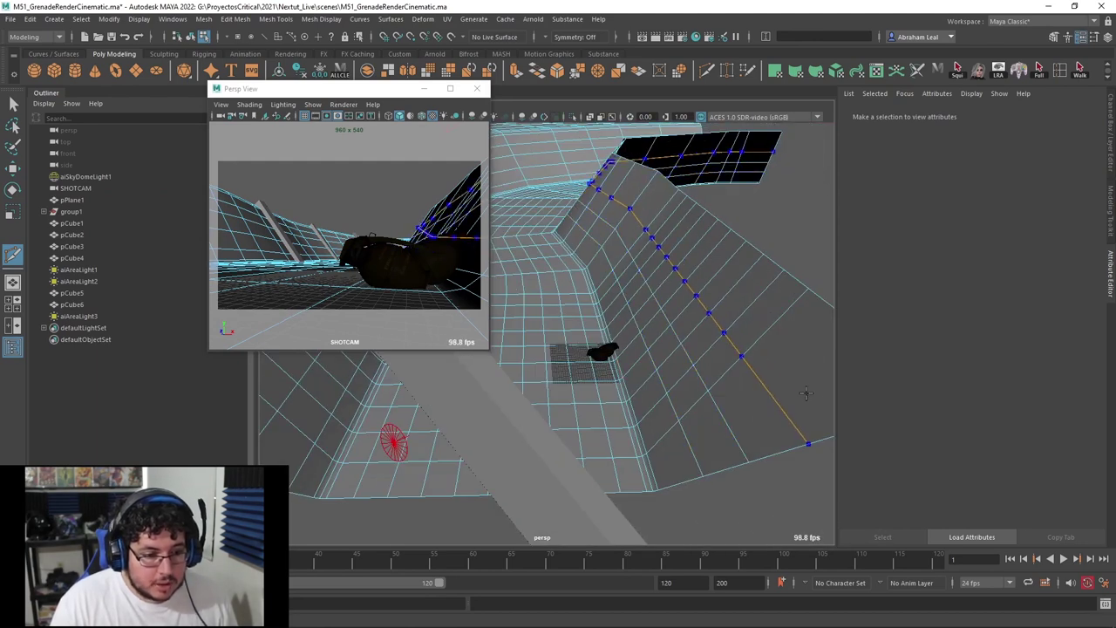
pyautogui.keyDown('ctrl'); pyautogui.click(807, 397); pyautogui.keyUp('ctrl')
pyautogui.keyDown('ctrl'); pyautogui.click(796, 348); pyautogui.keyUp('ctrl')
# Leave the Multi-Cut tool and smooth the whole trench plane with 1 division level.
pyautogui.press('q')
pyautogui.keyDown('alt'); pyautogui.moveTo(748, 343); pyautogui.dragTo(669, 295); pyautogui.keyUp('alt')
pyautogui.moveTo(669, 296); pyautogui.dragTo(718, 270, button='right')
pyautogui.click(203, 18)
pyautogui.click(224, 150)
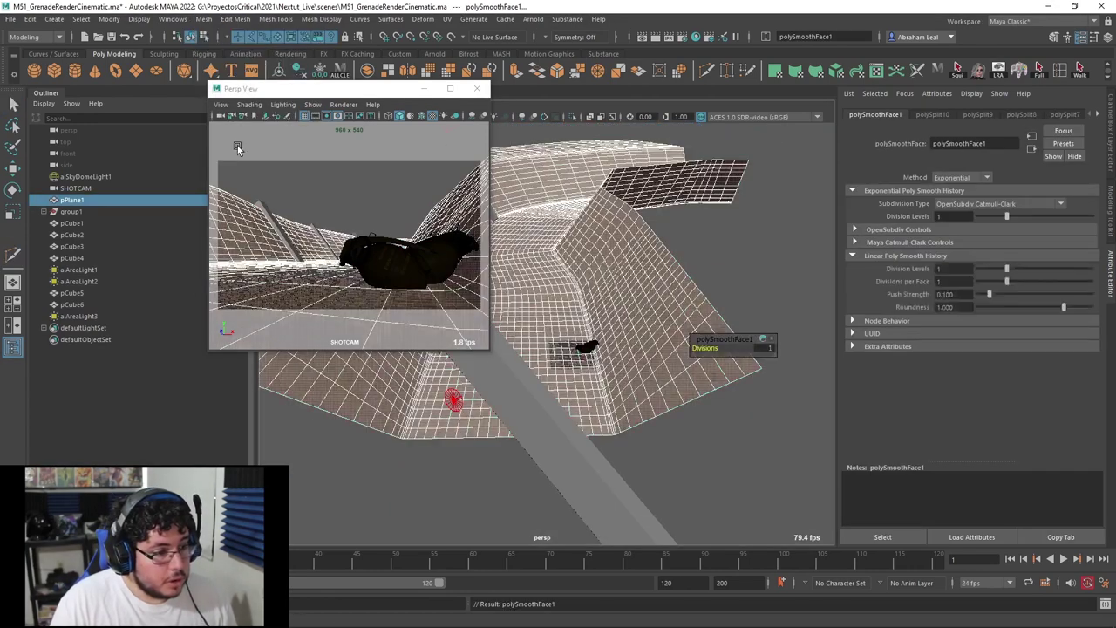
# Delete the trench plane's construction history and freeze its transformations.
pyautogui.keyDown('alt'); pyautogui.moveTo(763, 265); pyautogui.dragTo(605, 277); pyautogui.keyUp('alt')
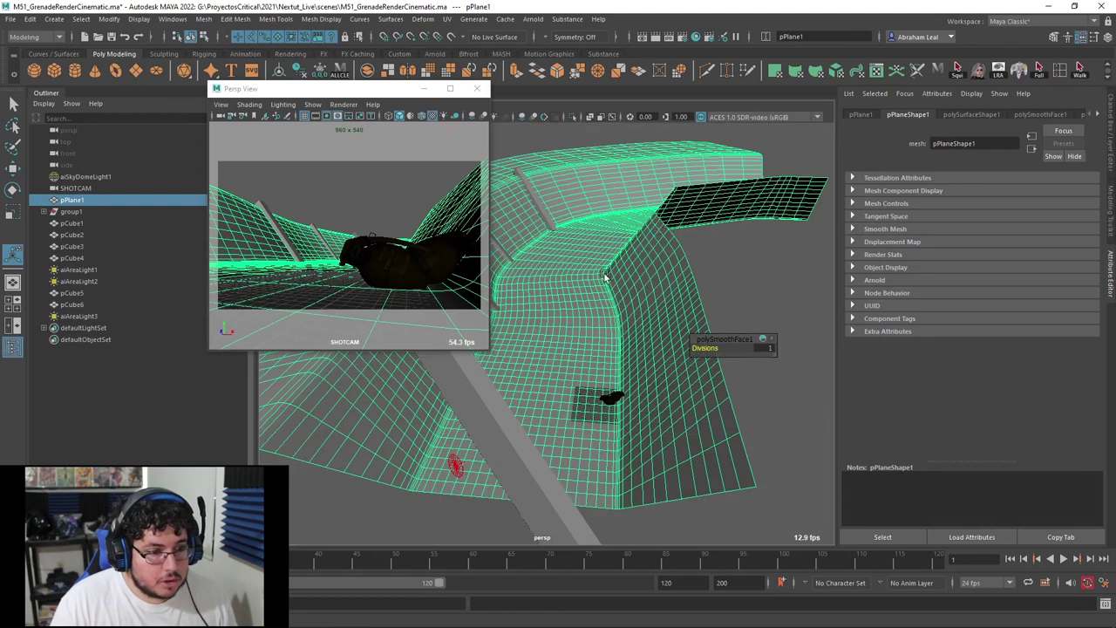
pyautogui.click(301, 73)
pyautogui.click(320, 71)
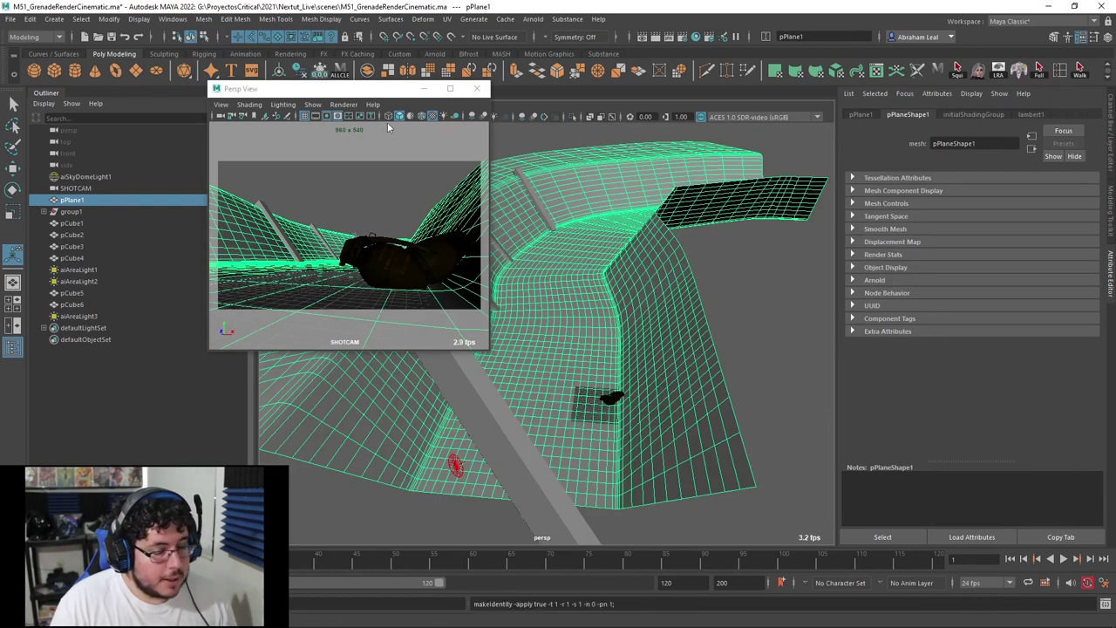
pyautogui.keyDown('alt'); pyautogui.moveTo(612, 279); pyautogui.dragTo(646, 274); pyautogui.keyUp('alt')
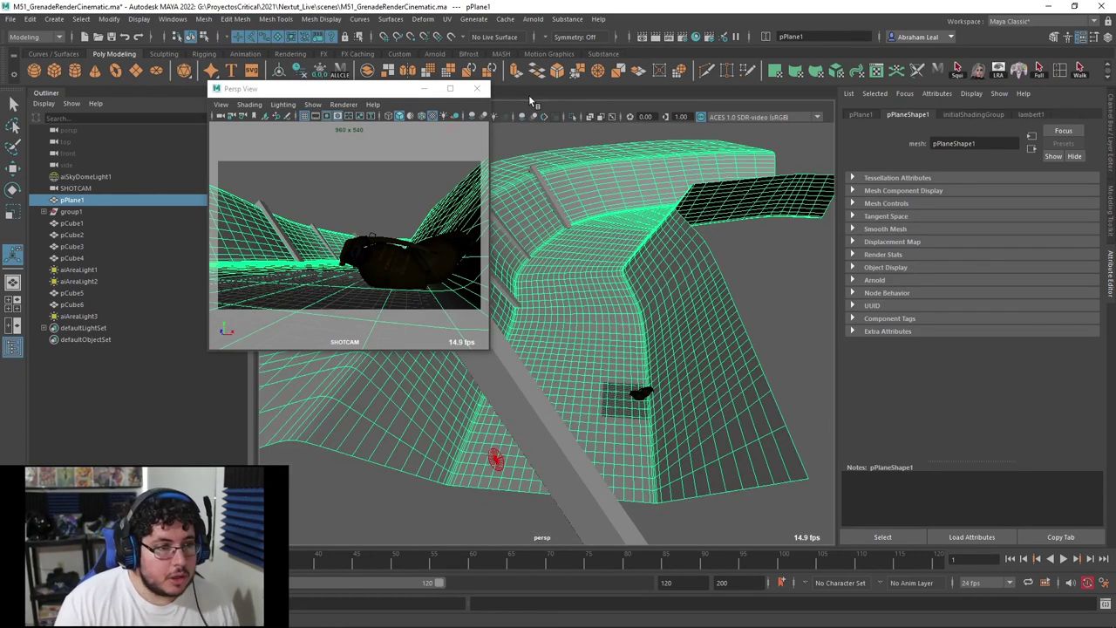
# Apply a planar UV projection from the Y axis to the trench plane, fitted to its bounding box.
pyautogui.click(446, 19)
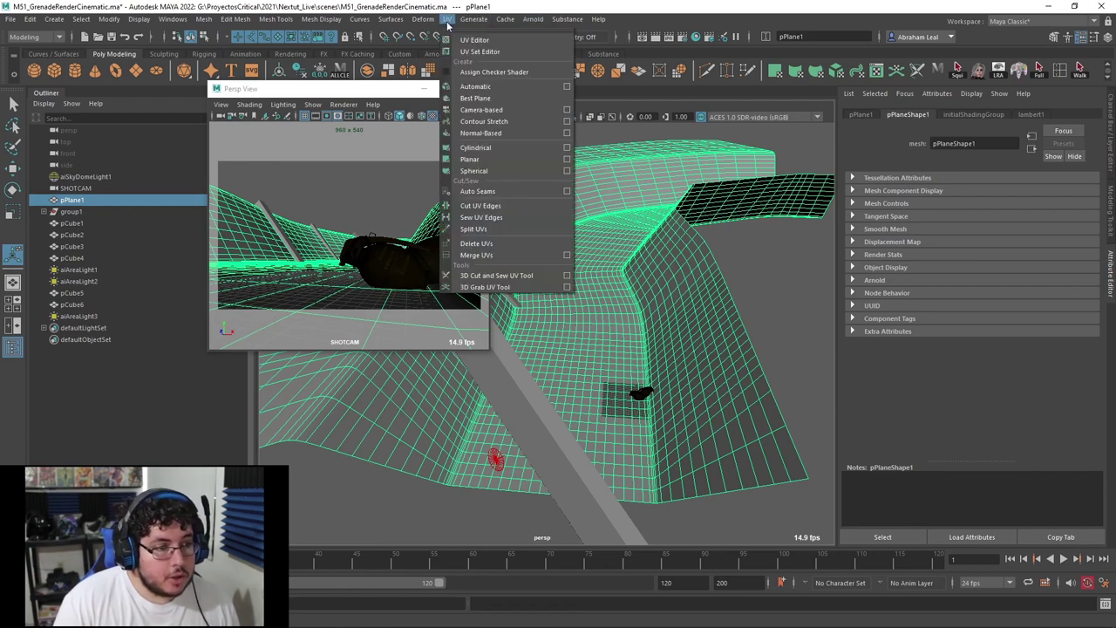
pyautogui.click(567, 159)
pyautogui.click(919, 298)
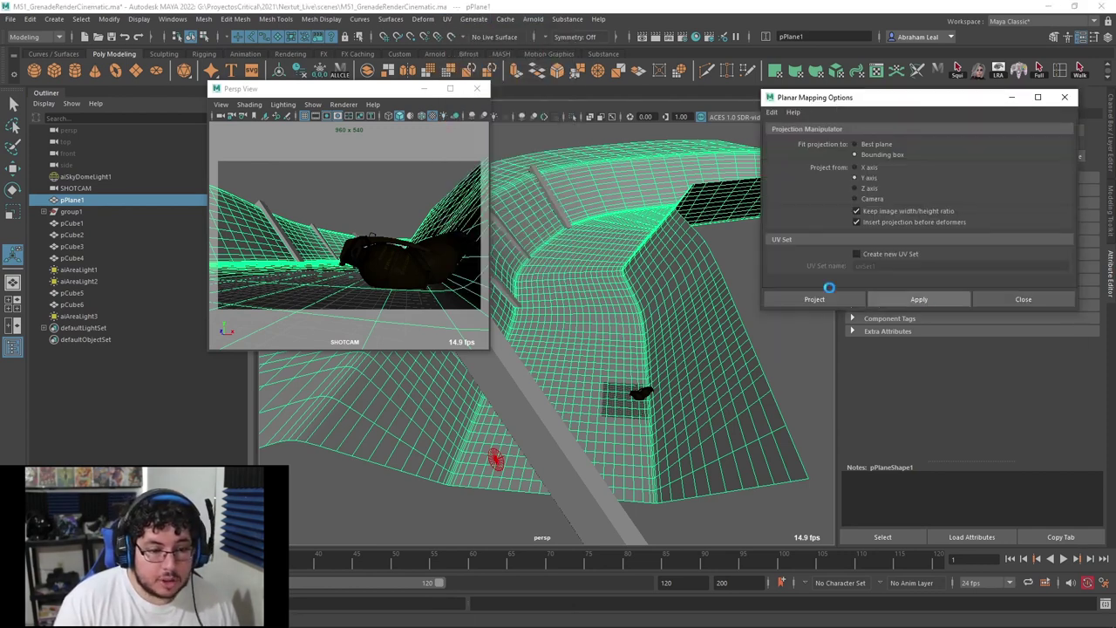
pyautogui.moveTo(702, 220); pyautogui.dragTo(768, 260, button='right')
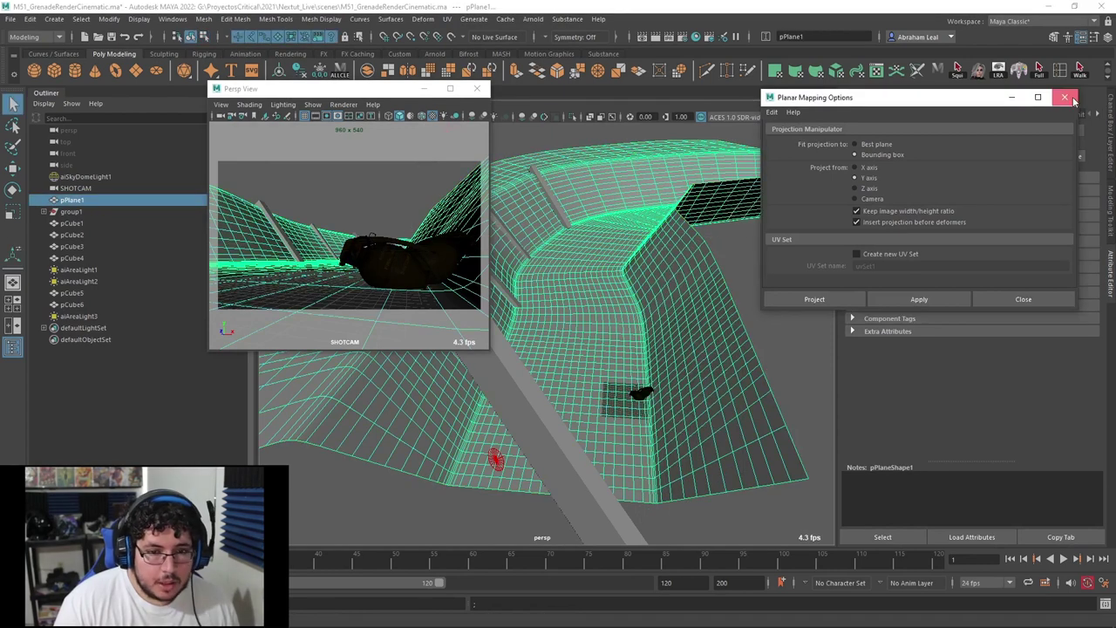
pyautogui.click(1066, 98)
# Unfold the trench plane's whole UV shell in the UV Editor, then close the editor.
pyautogui.click(446, 18)
pyautogui.click(479, 40)
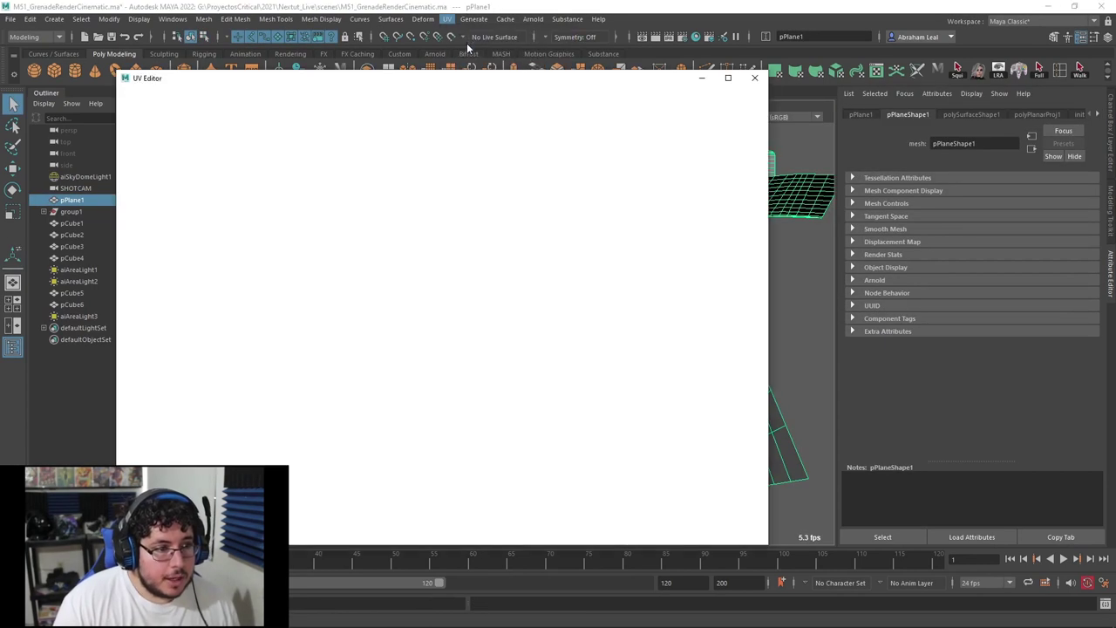
pyautogui.moveTo(445, 246); pyautogui.dragTo(392, 227, button='right')
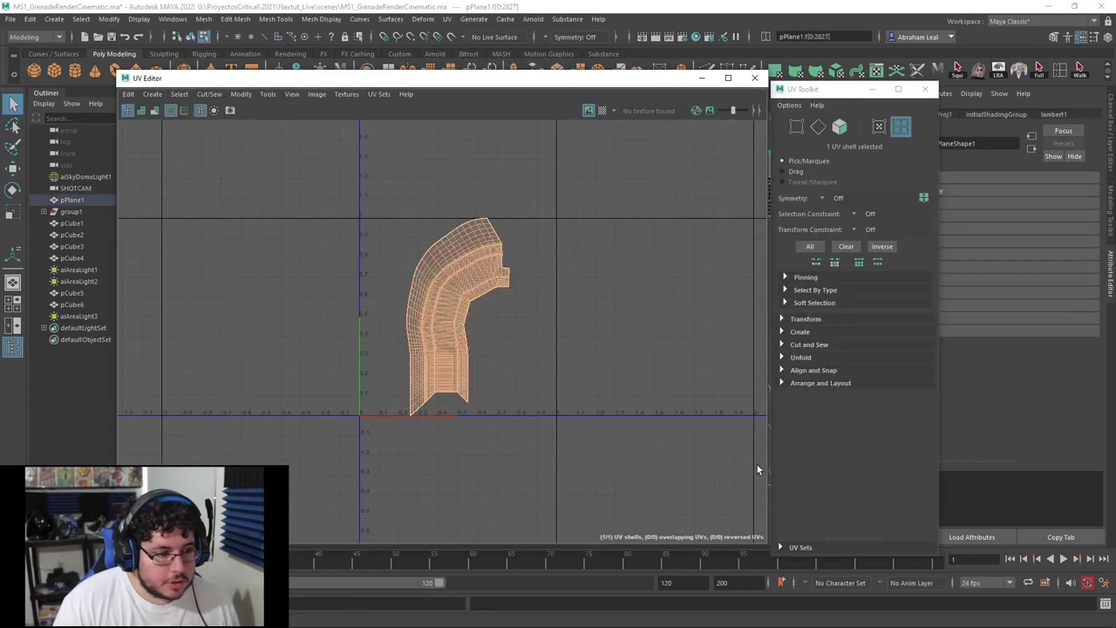
pyautogui.click(801, 357)
pyautogui.click(802, 387)
pyautogui.scroll(1, 542, 289)
pyautogui.click(546, 288)
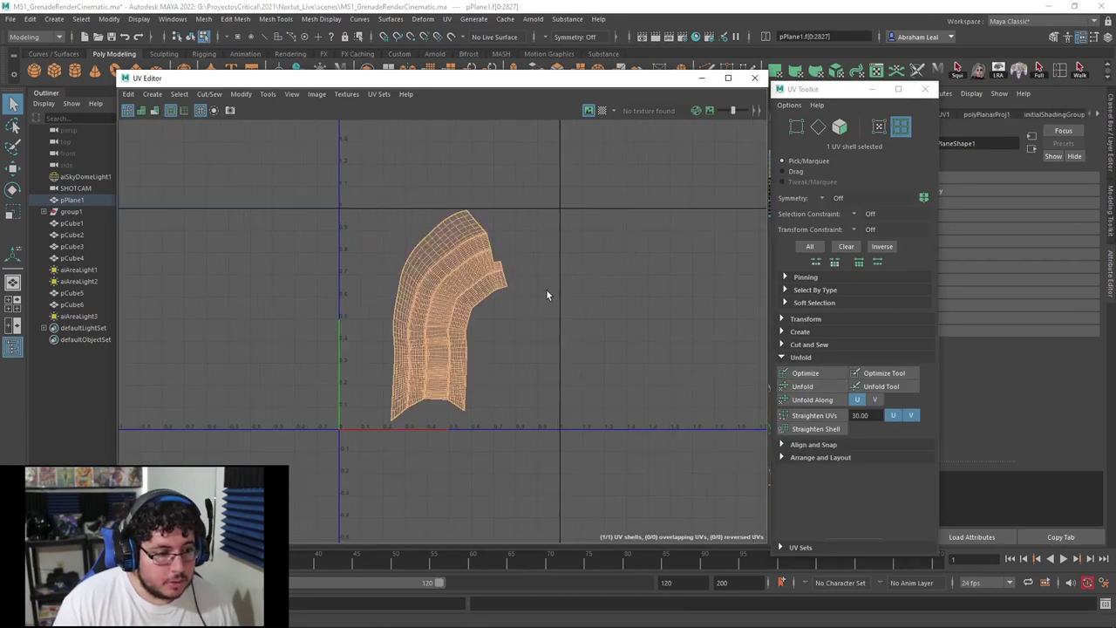
pyautogui.scroll(4, 494, 280)
pyautogui.click(925, 89)
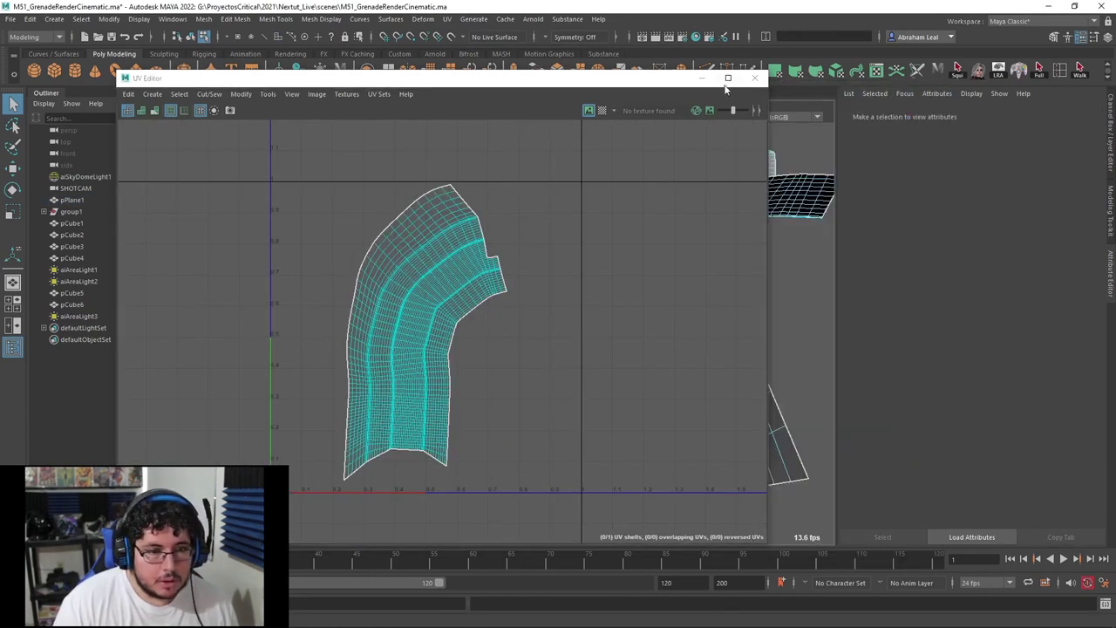
pyautogui.click(754, 77)
# Check the dirt material's name in the Hypershade and assign the existing M_dIRTRoad material to the trench plane.
pyautogui.click(677, 236)
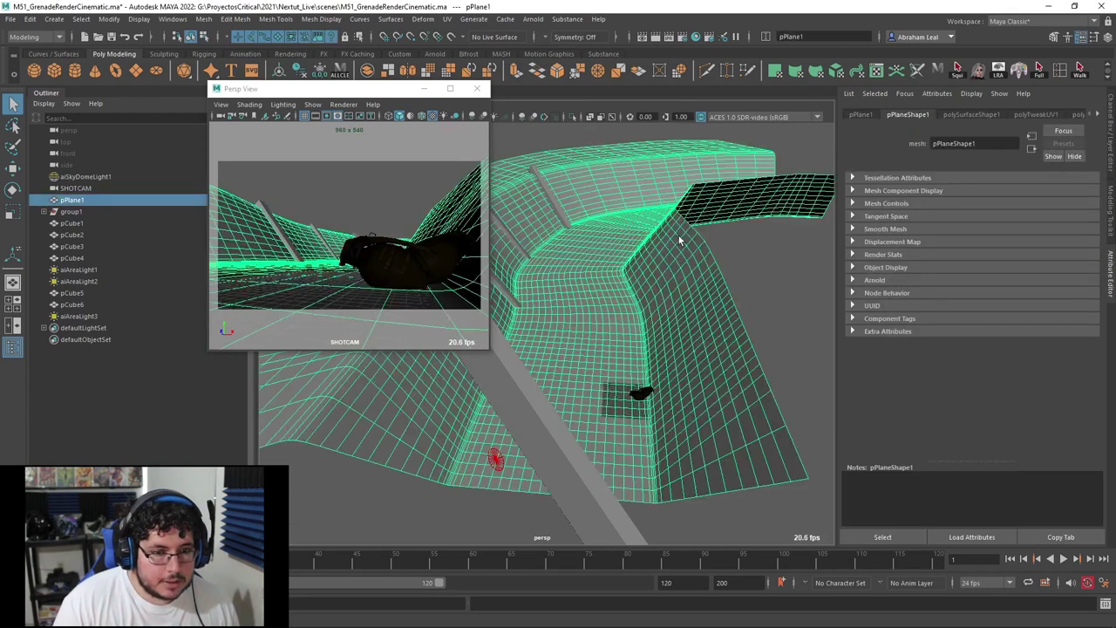
pyautogui.hotkey('alt', 'Tab')
pyautogui.keyDown('alt'); pyautogui.moveTo(726, 382); pyautogui.dragTo(659, 416, button='middle'); pyautogui.keyUp('alt')
pyautogui.scroll(-4, 659, 417)
pyautogui.scroll(6, 710, 415)
pyautogui.keyDown('alt'); pyautogui.moveTo(687, 356); pyautogui.dragTo(634, 476, button='middle'); pyautogui.keyUp('alt')
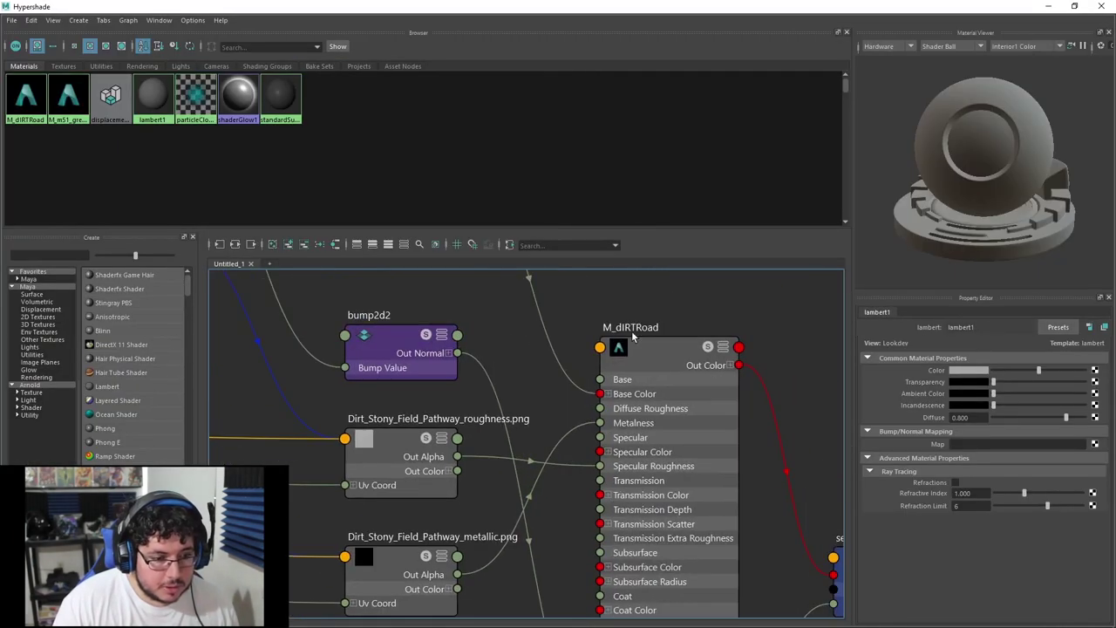
pyautogui.click(1048, 6)
pyautogui.rightClick(640, 298)
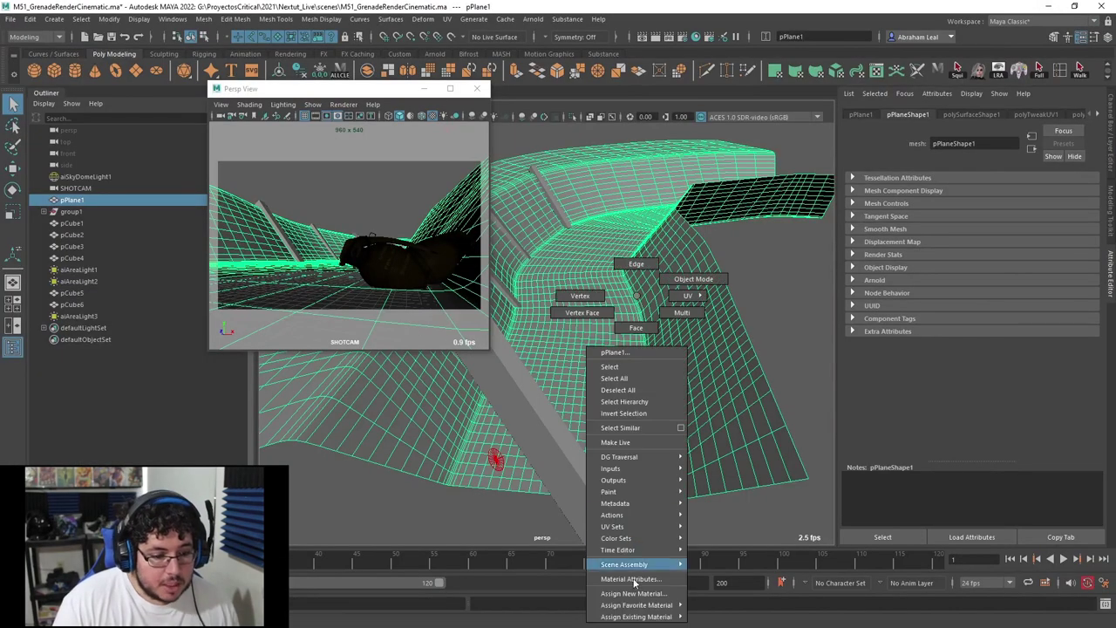
pyautogui.moveTo(648, 605)
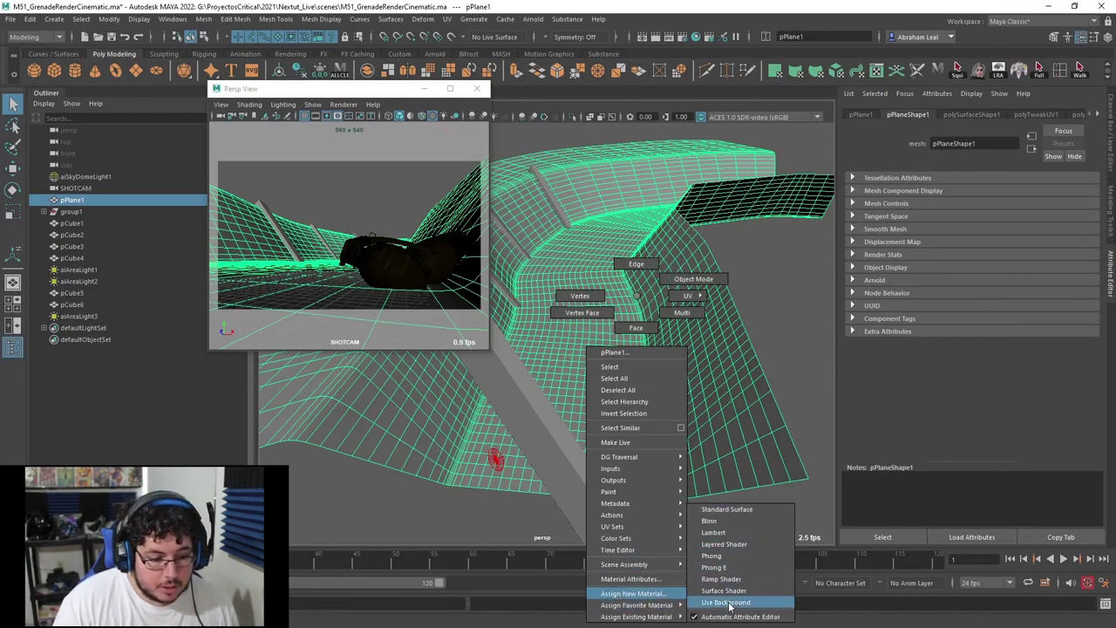
pyautogui.click(727, 570)
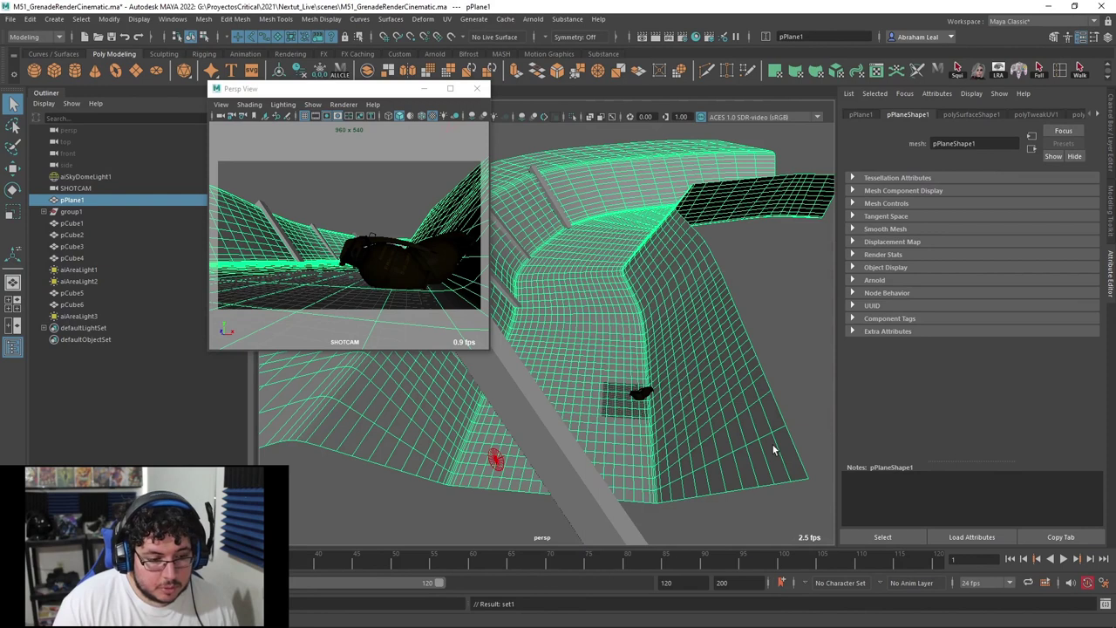
# Inspect the textured trench, reopen the Hypershade, and select the place2dTexture6 node driving the dirt textures.
pyautogui.click(793, 371)
pyautogui.scroll(5, 684, 346)
pyautogui.keyDown('alt'); pyautogui.moveTo(659, 362); pyautogui.dragTo(634, 414); pyautogui.keyUp('alt')
pyautogui.click(696, 37)
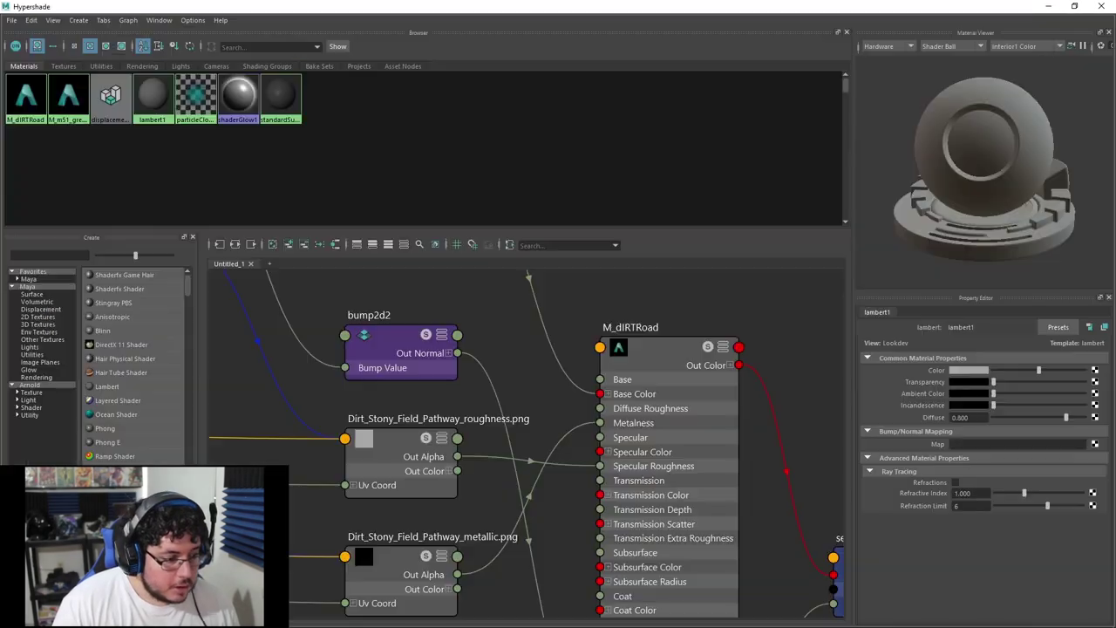
pyautogui.scroll(-2, 305, 405)
pyautogui.keyDown('alt'); pyautogui.moveTo(305, 405); pyautogui.dragTo(558, 397, button='middle'); pyautogui.keyUp('alt')
pyautogui.scroll(-2, 451, 441)
pyautogui.keyDown('alt'); pyautogui.moveTo(451, 442); pyautogui.dragTo(649, 419, button='middle'); pyautogui.keyUp('alt')
pyautogui.keyDown('alt'); pyautogui.moveTo(332, 409); pyautogui.dragTo(536, 449, button='middle'); pyautogui.keyUp('alt')
pyautogui.scroll(2, 370, 428)
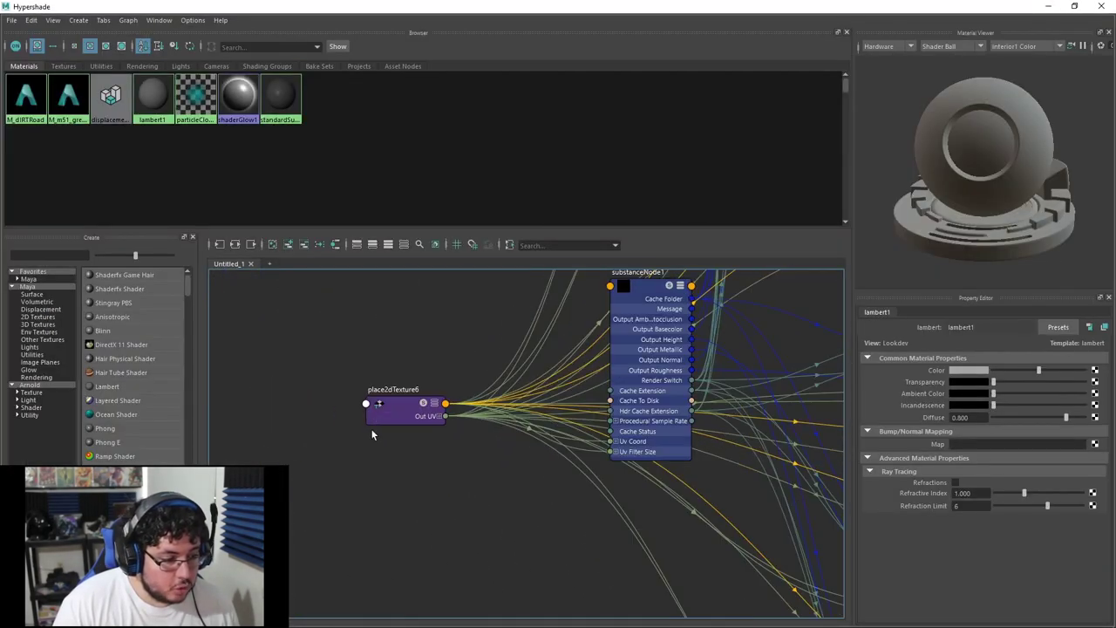
pyautogui.click(423, 411)
pyautogui.keyDown('alt'); pyautogui.moveTo(676, 342); pyautogui.dragTo(570, 407, button='middle'); pyautogui.keyUp('alt')
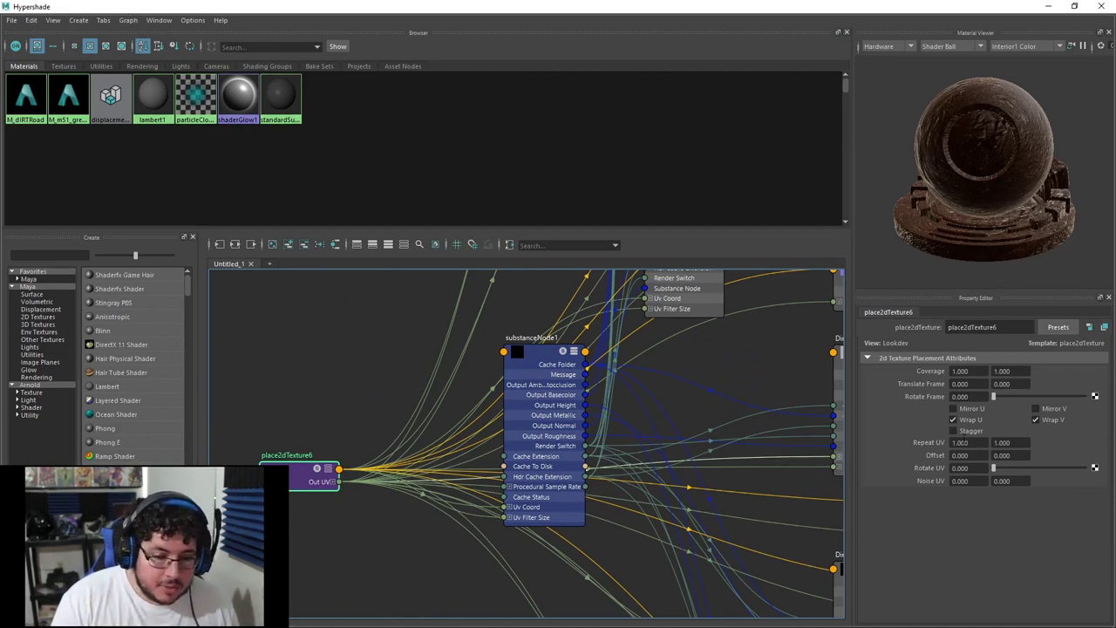
# Set the Repeat UV of place2dTexture6 to 4 in both directions and minimize the Hypershade.
pyautogui.click(960, 443)
pyautogui.write('4')
pyautogui.press('Tab')
pyautogui.doubleClick(1000, 443)
pyautogui.press('Return')
pyautogui.click(1049, 7)
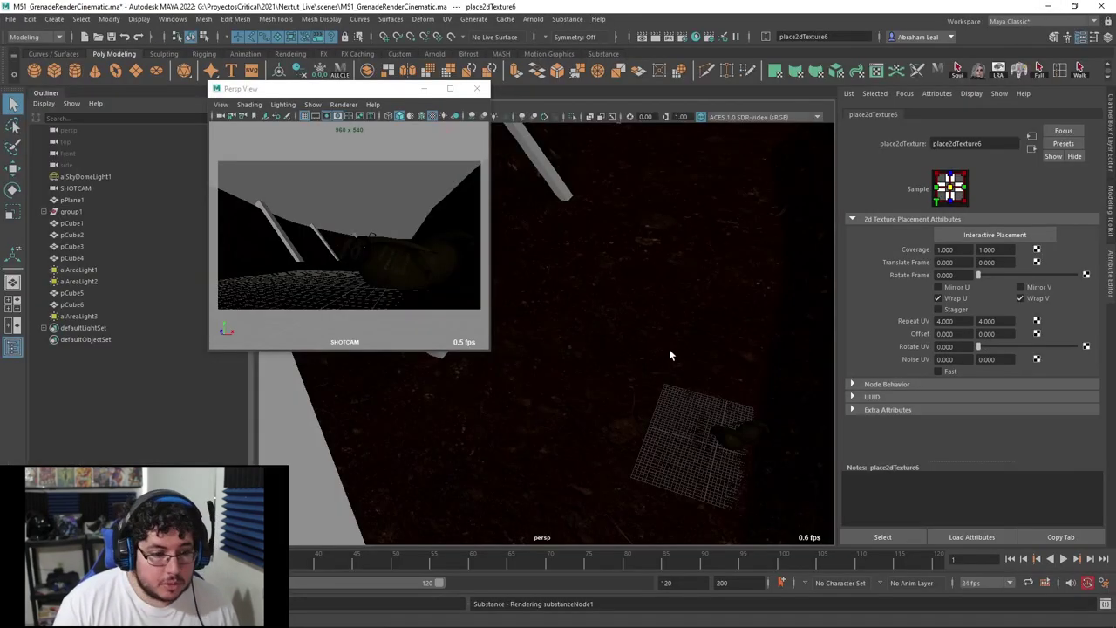
# Set the dirt texture placement's Repeat UV to 6 in both directions.
pyautogui.keyDown('alt'); pyautogui.moveTo(587, 352); pyautogui.dragTo(685, 456); pyautogui.keyUp('alt')
pyautogui.keyDown('alt'); pyautogui.moveTo(686, 456); pyautogui.dragTo(683, 443, button='right'); pyautogui.keyUp('alt')
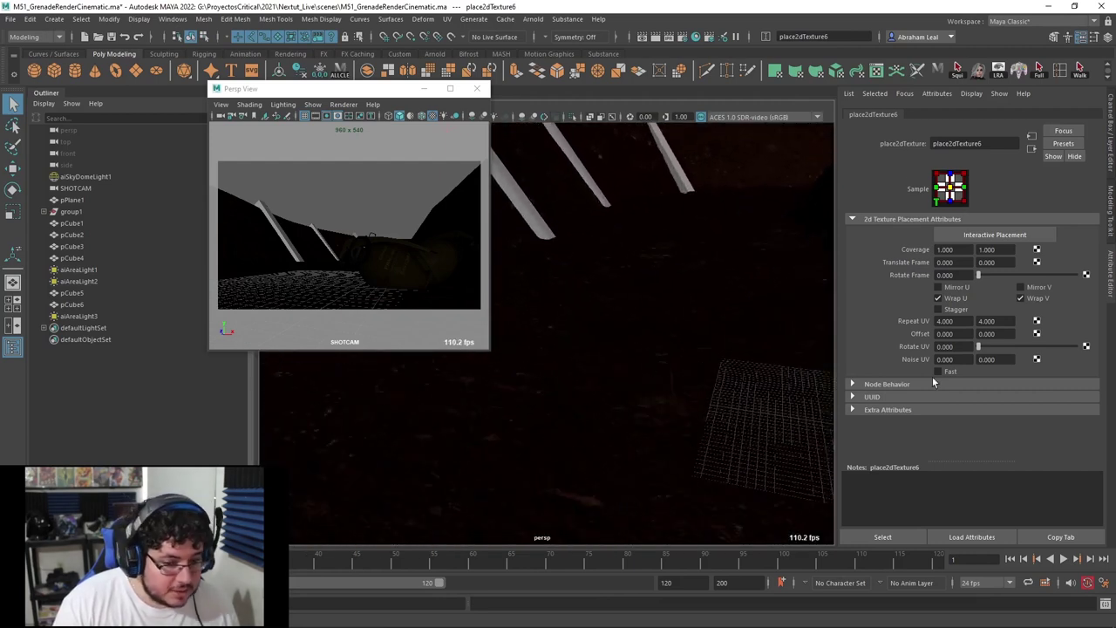
pyautogui.write('6')
pyautogui.press('Return')
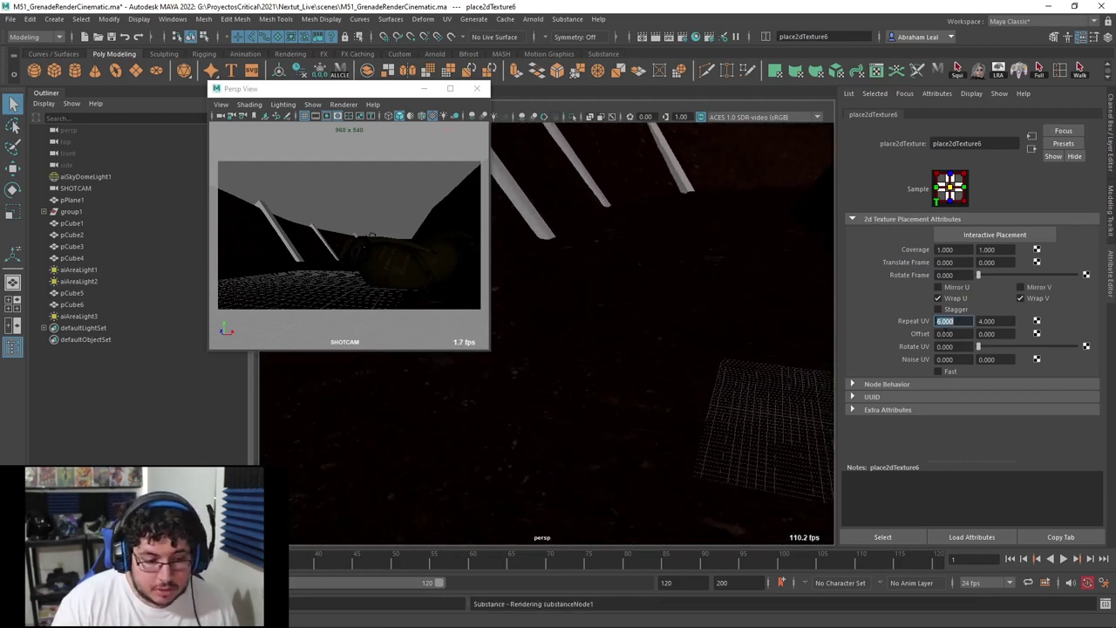
pyautogui.press('Tab')
pyautogui.press('Return')
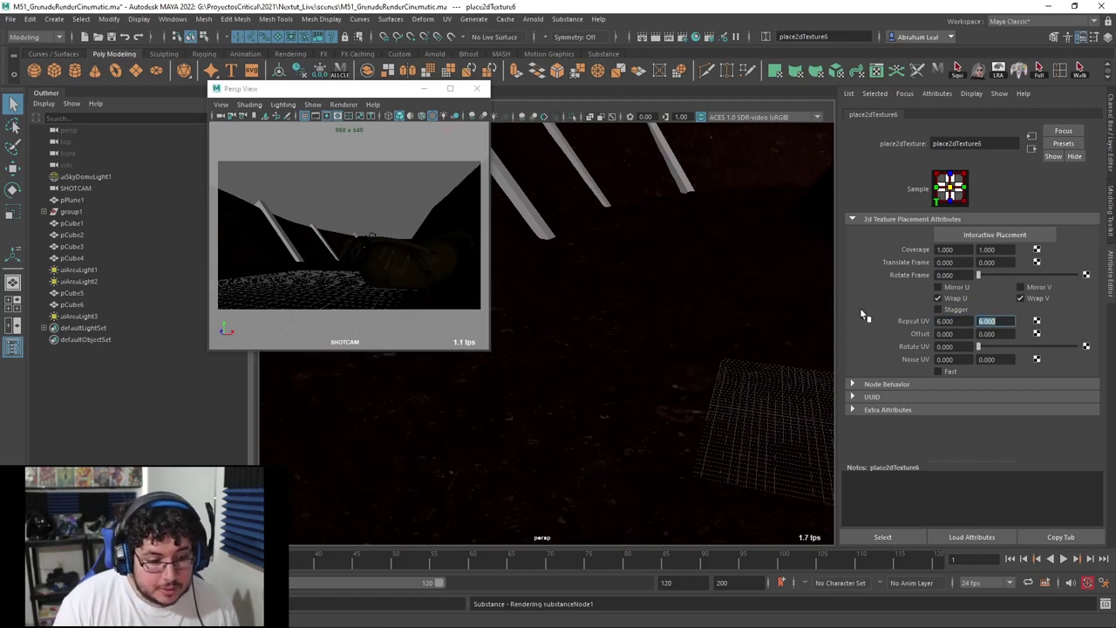
# Select the trench plane and set its Arnold subdivision type to catclark with 3 iterations.
pyautogui.keyDown('alt'); pyautogui.moveTo(645, 365); pyautogui.dragTo(613, 347, button='middle'); pyautogui.keyUp('alt')
pyautogui.keyDown('alt'); pyautogui.moveTo(597, 327); pyautogui.dragTo(676, 368, button='right'); pyautogui.keyUp('alt')
pyautogui.keyDown('alt'); pyautogui.moveTo(675, 368); pyautogui.dragTo(617, 326); pyautogui.keyUp('alt')
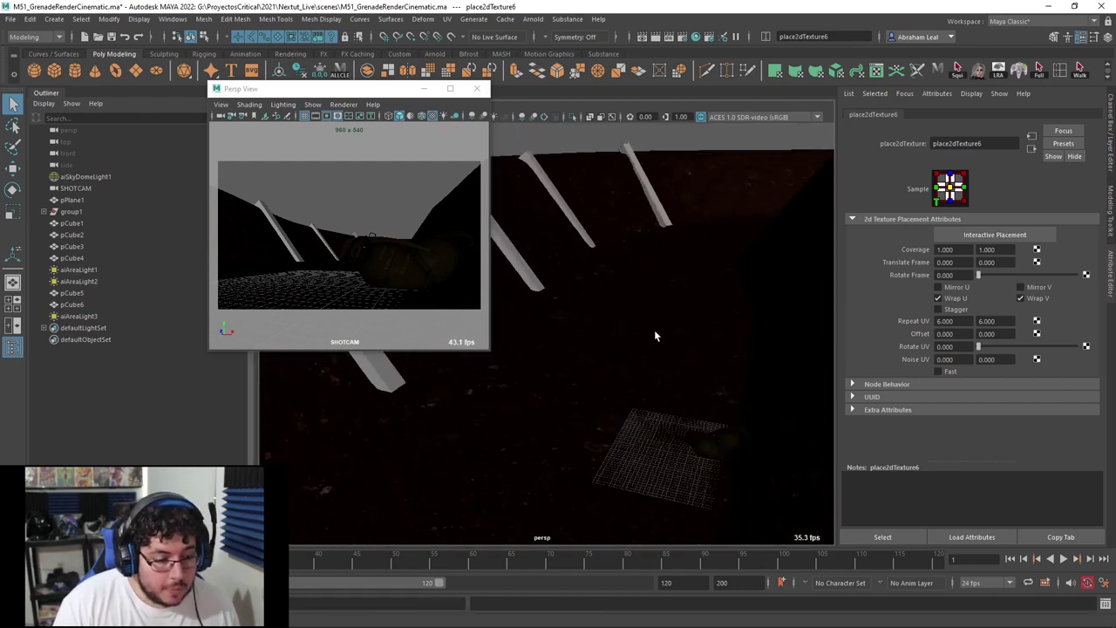
pyautogui.click(679, 333)
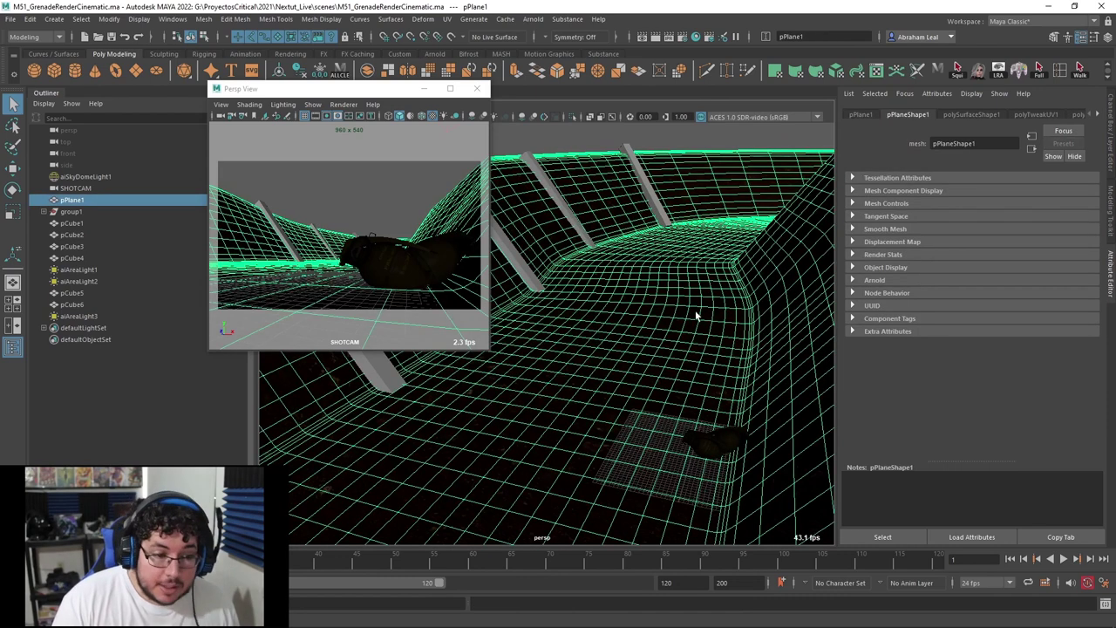
pyautogui.click(858, 280)
pyautogui.scroll(-5, 890, 308)
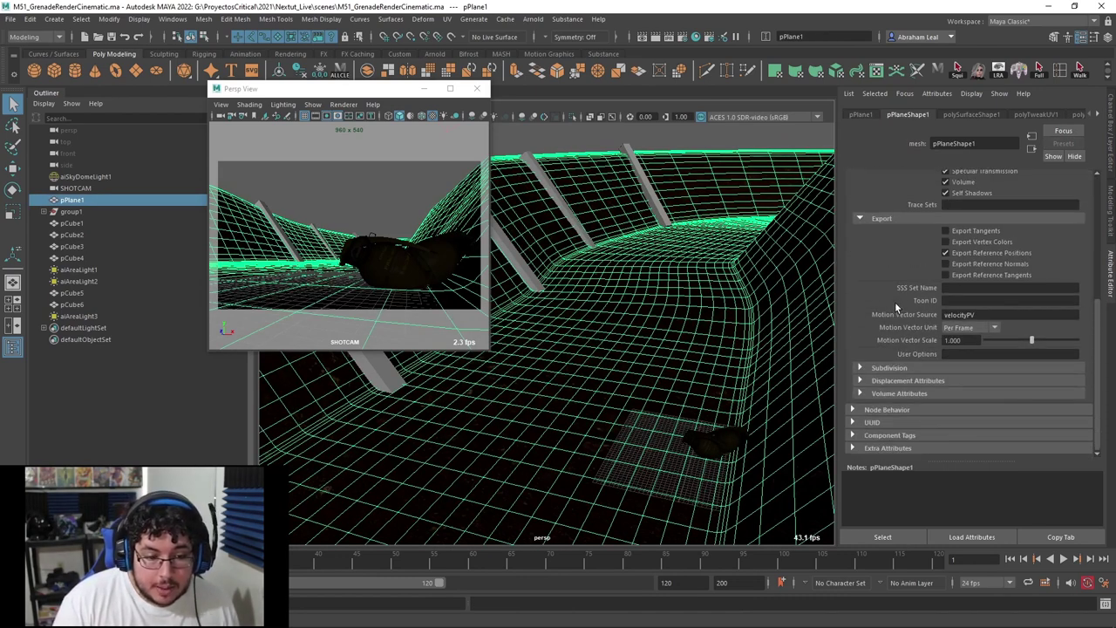
pyautogui.click(859, 367)
pyautogui.click(963, 380)
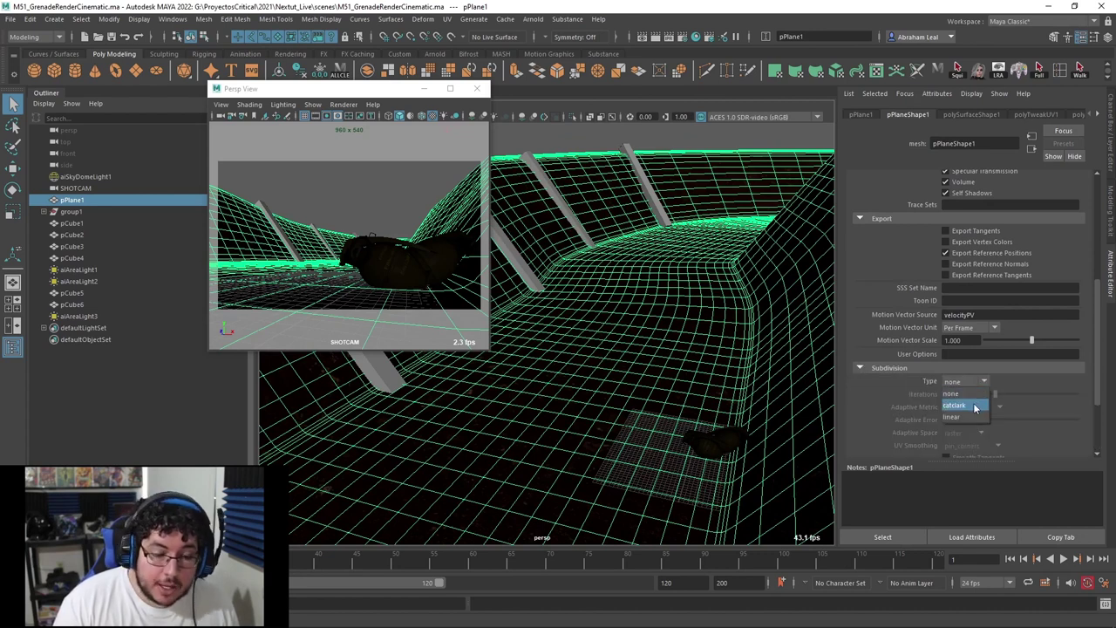
pyautogui.click(957, 405)
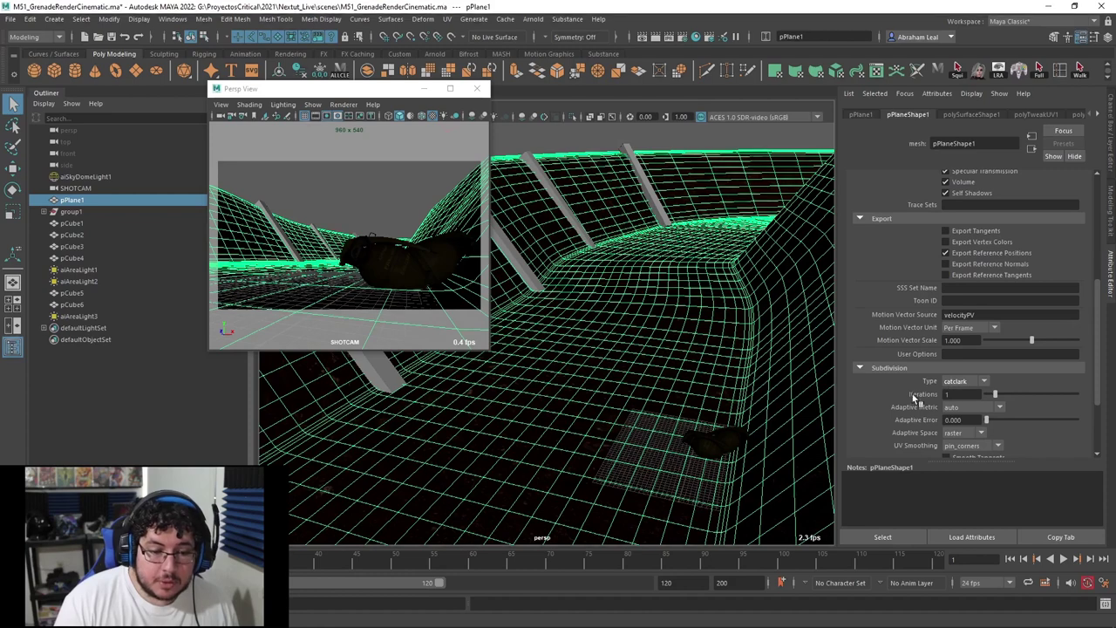
pyautogui.keyDown('alt'); pyautogui.moveTo(643, 326); pyautogui.dragTo(691, 314, button='middle'); pyautogui.keyUp('alt')
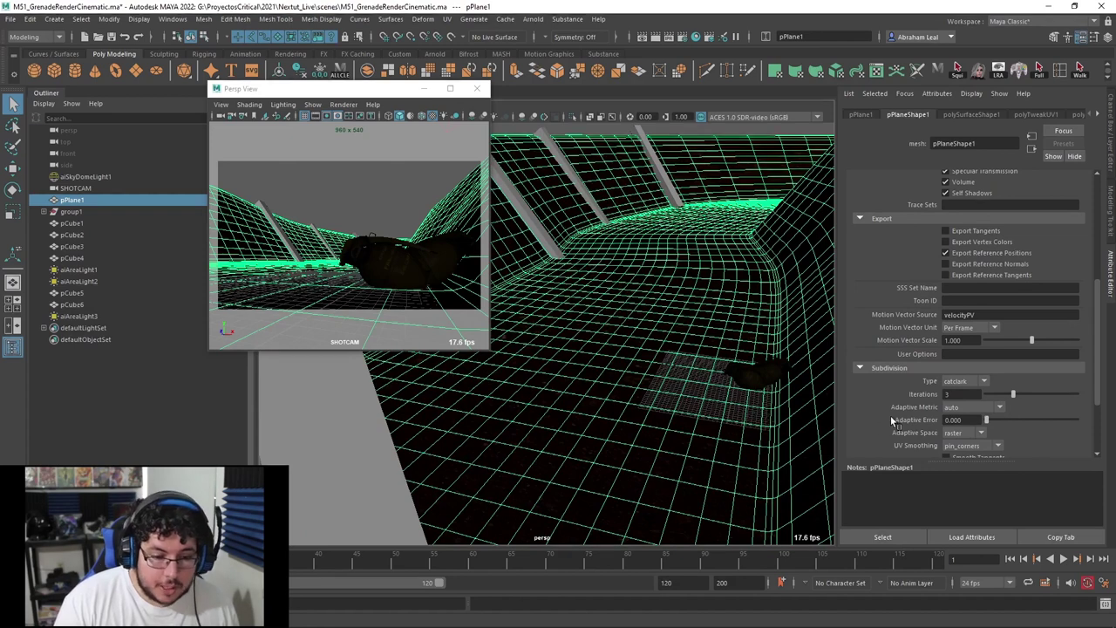
# Expand the trench plane's Arnold displacement attributes and save the scene.
pyautogui.scroll(-4, 891, 415)
pyautogui.click(862, 380)
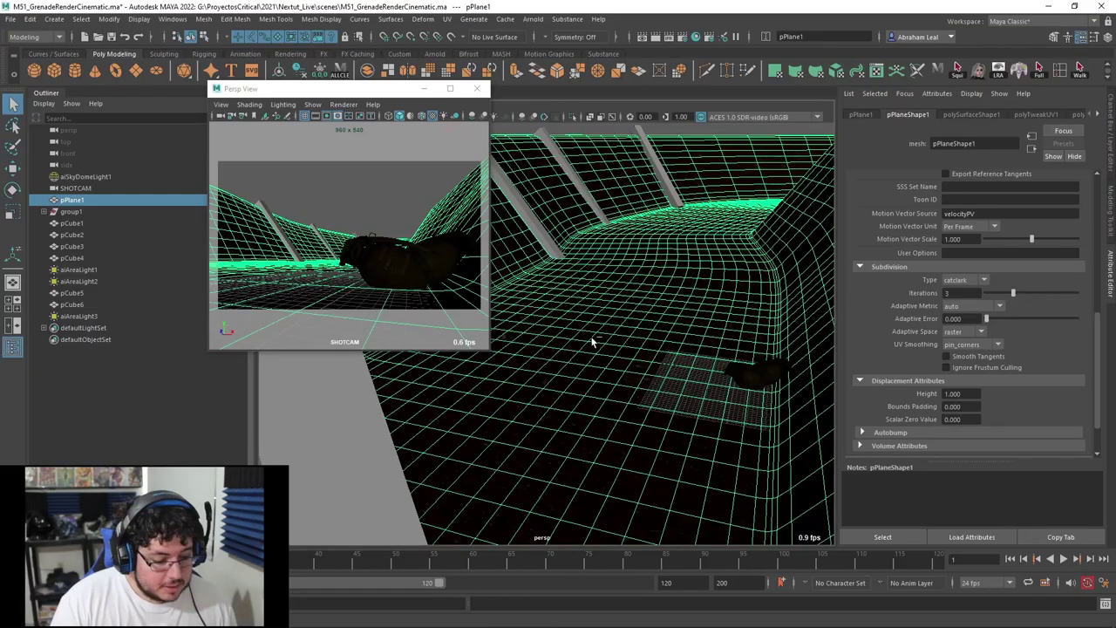
pyautogui.hotkey('ctrl', 's')
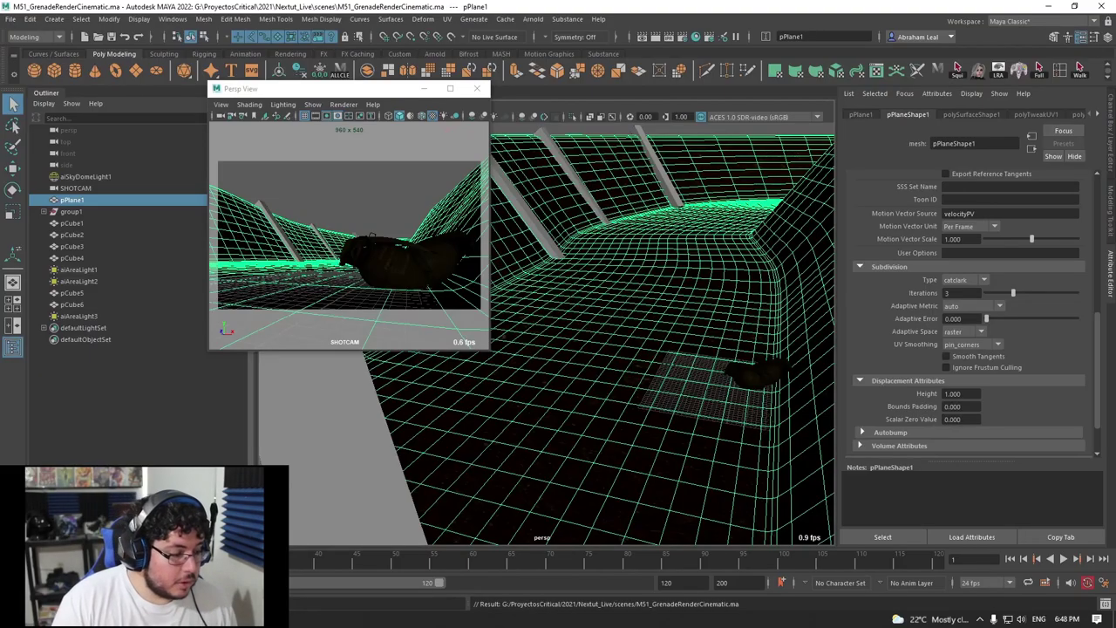
# Examine the dirt ground around the grenades up close in the Arnold RenderView.
pyautogui.hotkey('alt', 'Tab')
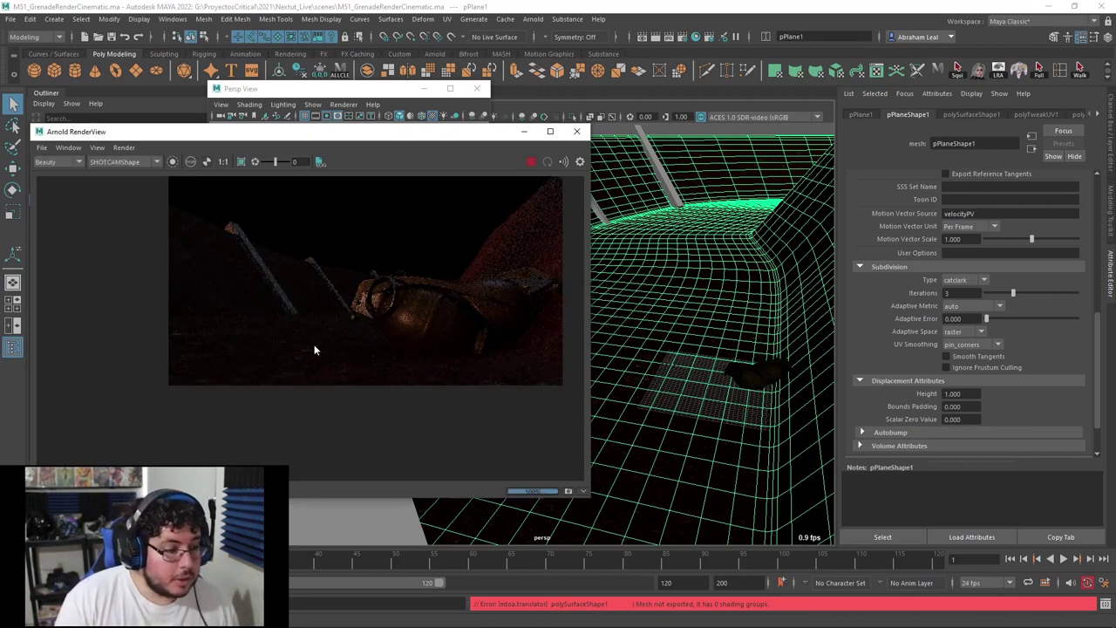
pyautogui.scroll(5, 312, 366)
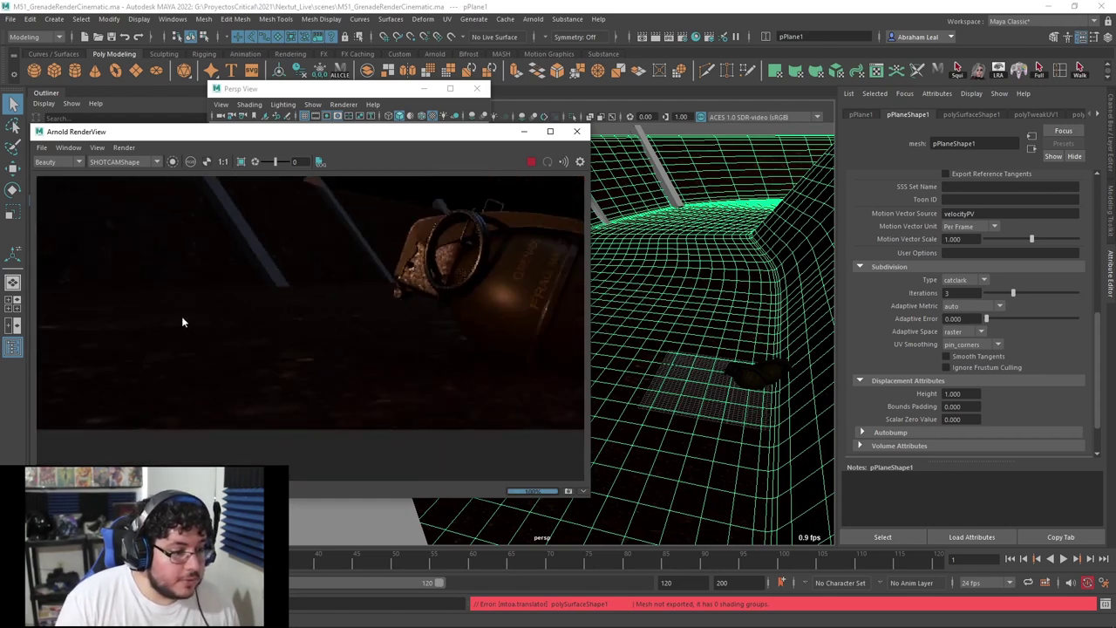
pyautogui.scroll(-4, 361, 329)
pyautogui.moveTo(426, 357); pyautogui.dragTo(356, 331, button='middle')
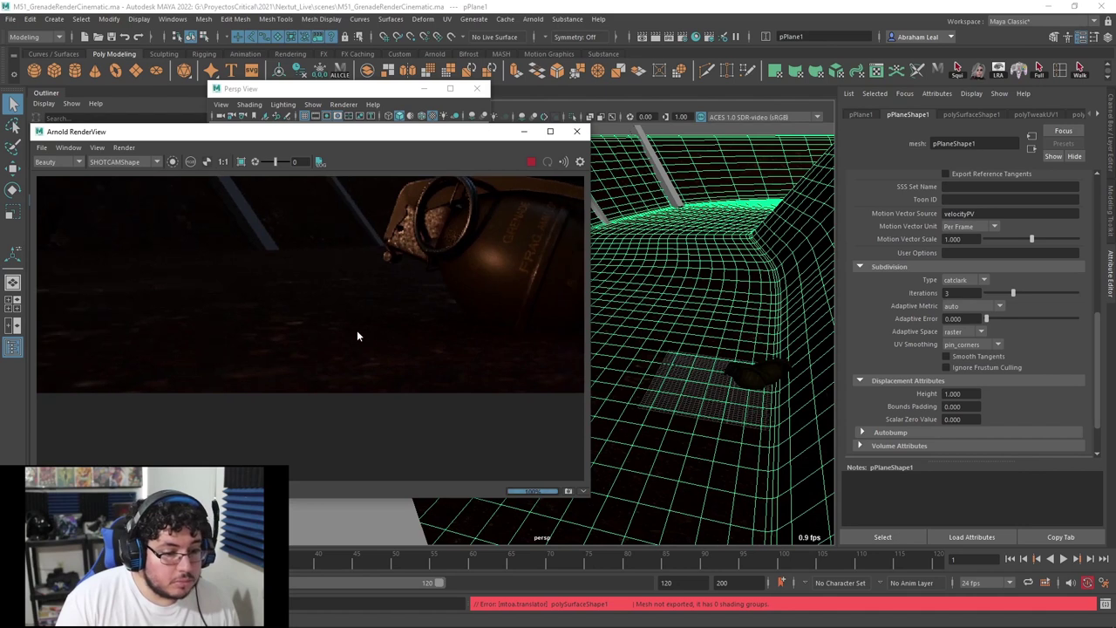
# Close the Arnold RenderView and start a fresh Arnold render of the SHOTCAM view.
pyautogui.click(705, 406)
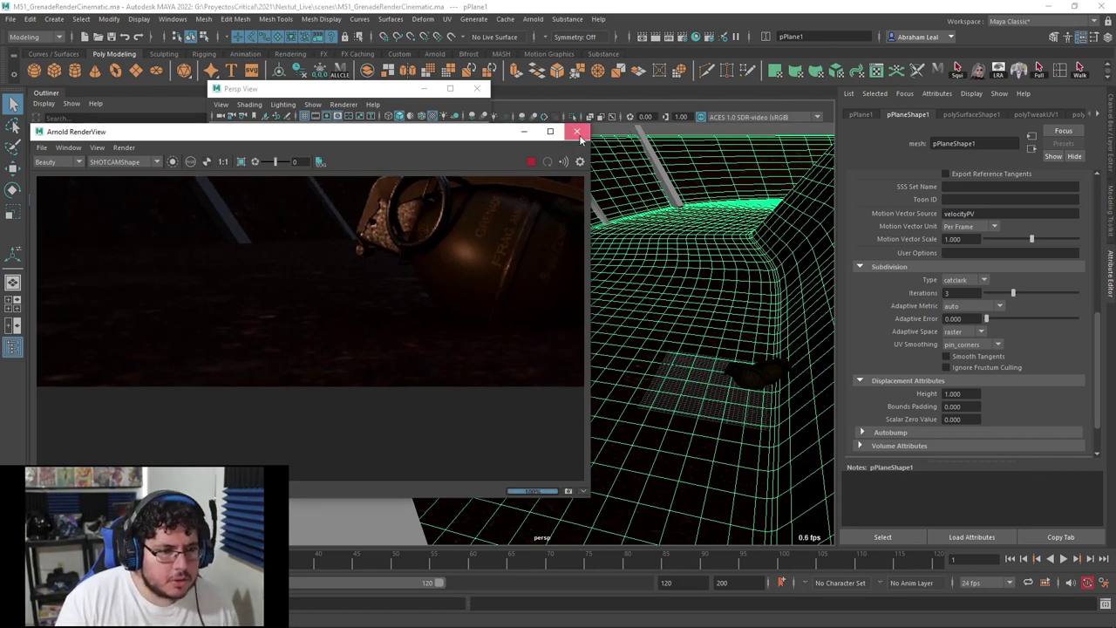
pyautogui.click(576, 131)
pyautogui.click(533, 18)
pyautogui.click(545, 50)
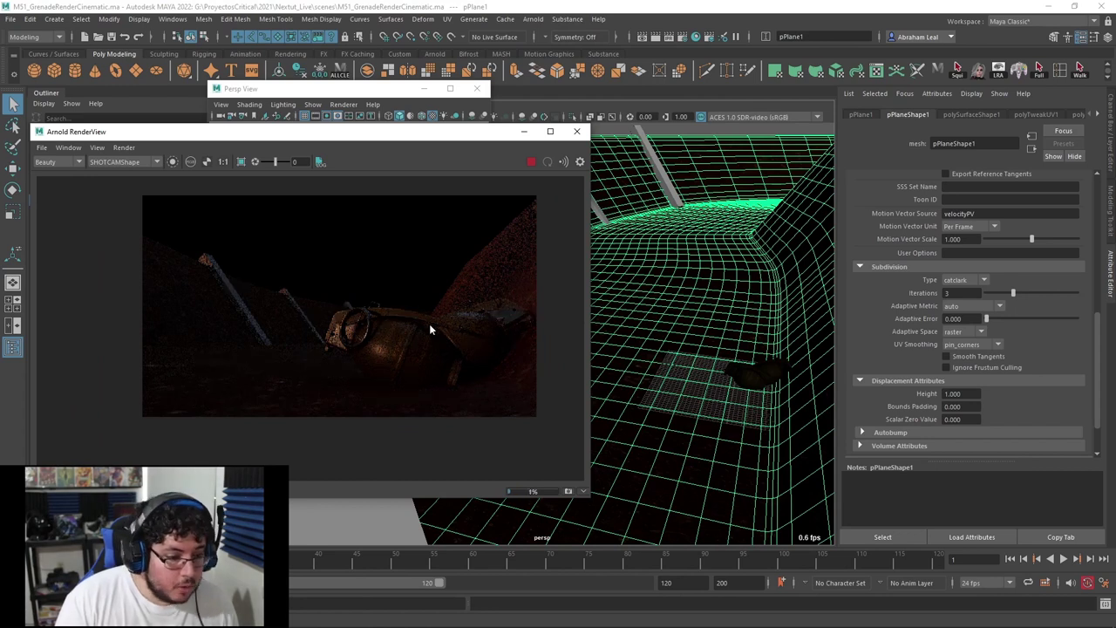
# Set the trench plane's Arnold displacement height to 5 and inspect the dirt ground in the render.
pyautogui.scroll(2, 282, 393)
pyautogui.scroll(3, 331, 380)
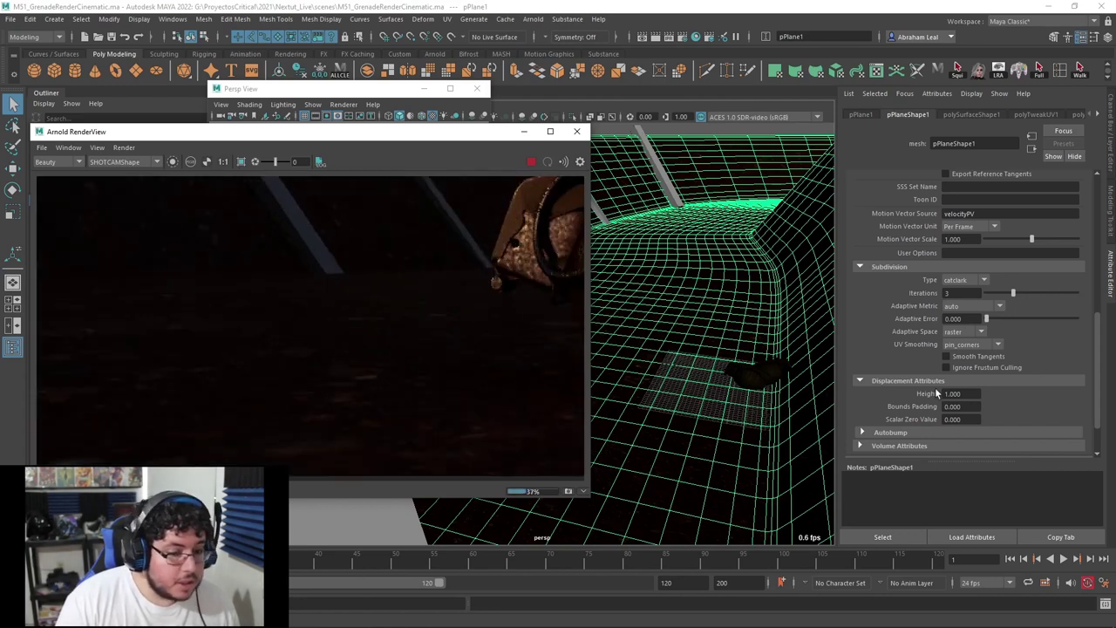
pyautogui.click(966, 393)
pyautogui.write('5')
pyautogui.press('Return')
pyautogui.scroll(-2, 498, 340)
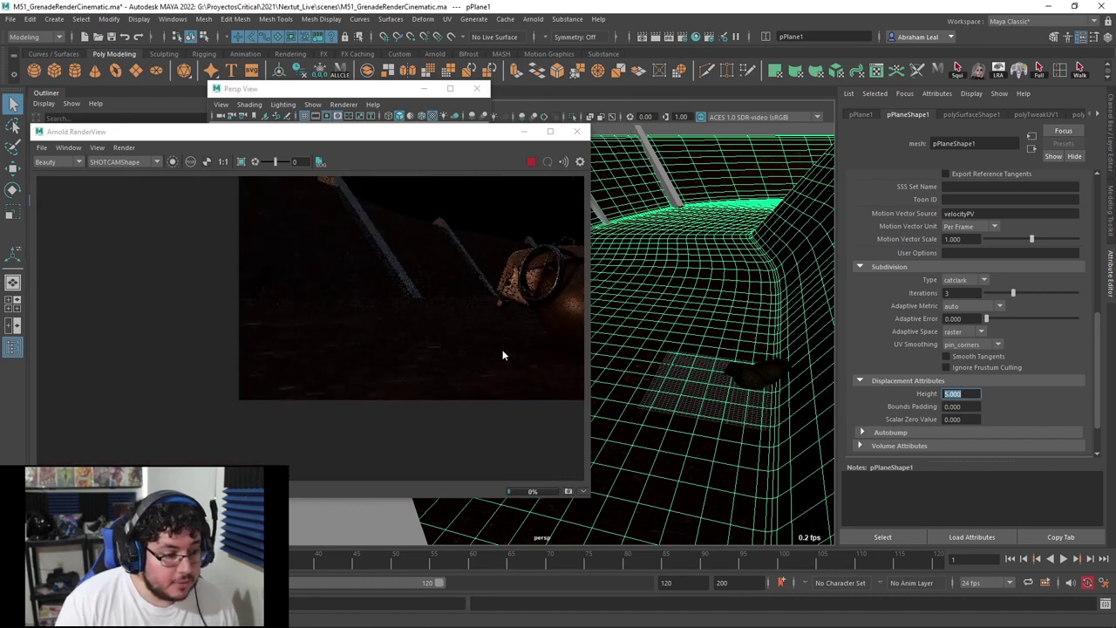
pyautogui.moveTo(458, 346); pyautogui.dragTo(306, 334, button='middle')
pyautogui.scroll(-1, 492, 338)
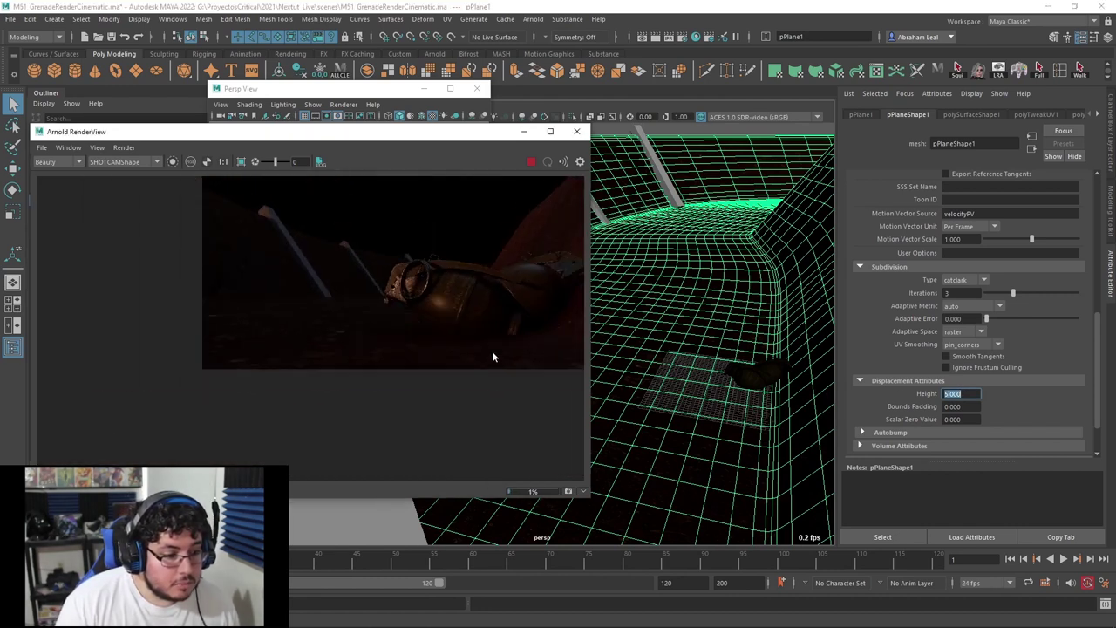
pyautogui.moveTo(491, 351); pyautogui.dragTo(417, 370, button='middle')
# Set the trench plane's displacement height to 50 and check the ground relief beside the grenade.
pyautogui.click(960, 393)
pyautogui.write('0')
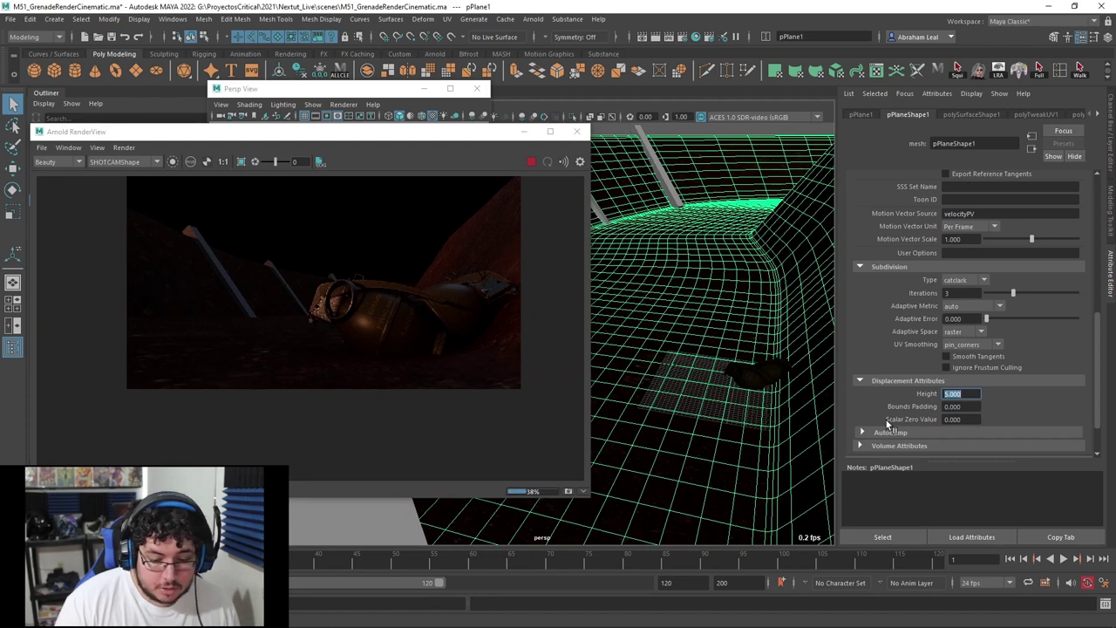
pyautogui.press('Return')
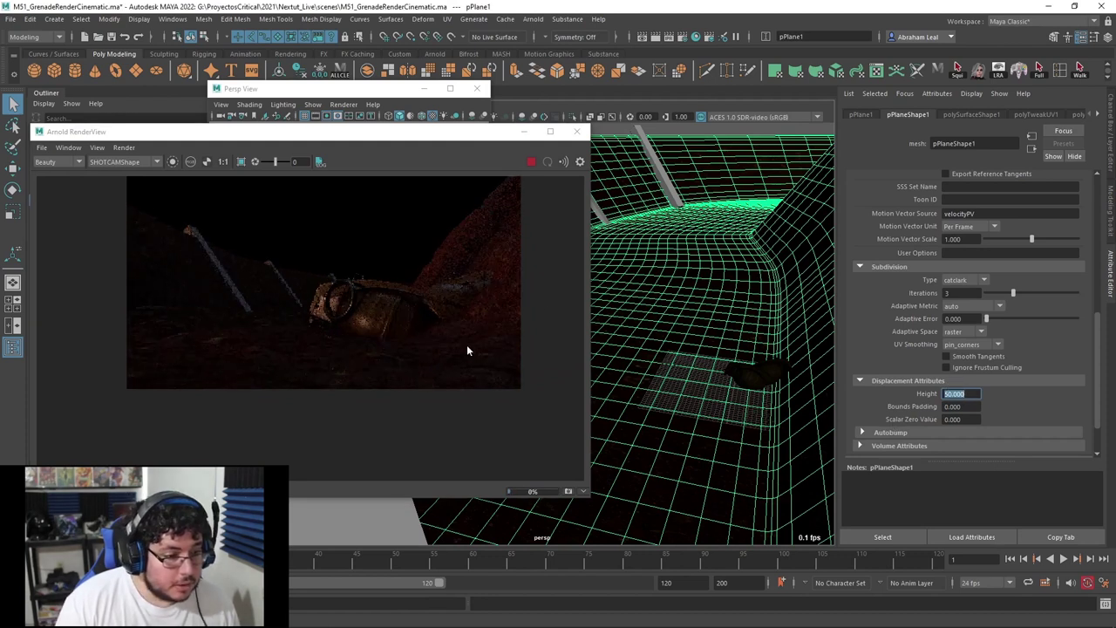
pyautogui.scroll(2, 287, 355)
pyautogui.moveTo(249, 379); pyautogui.dragTo(340, 361, button='middle')
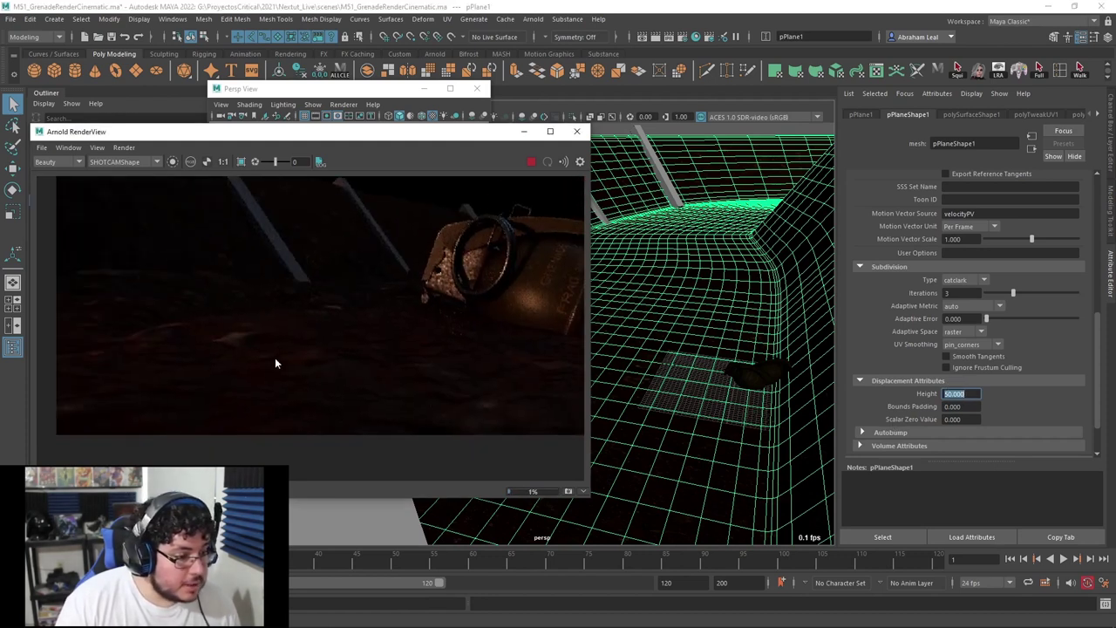
pyautogui.scroll(-2, 349, 331)
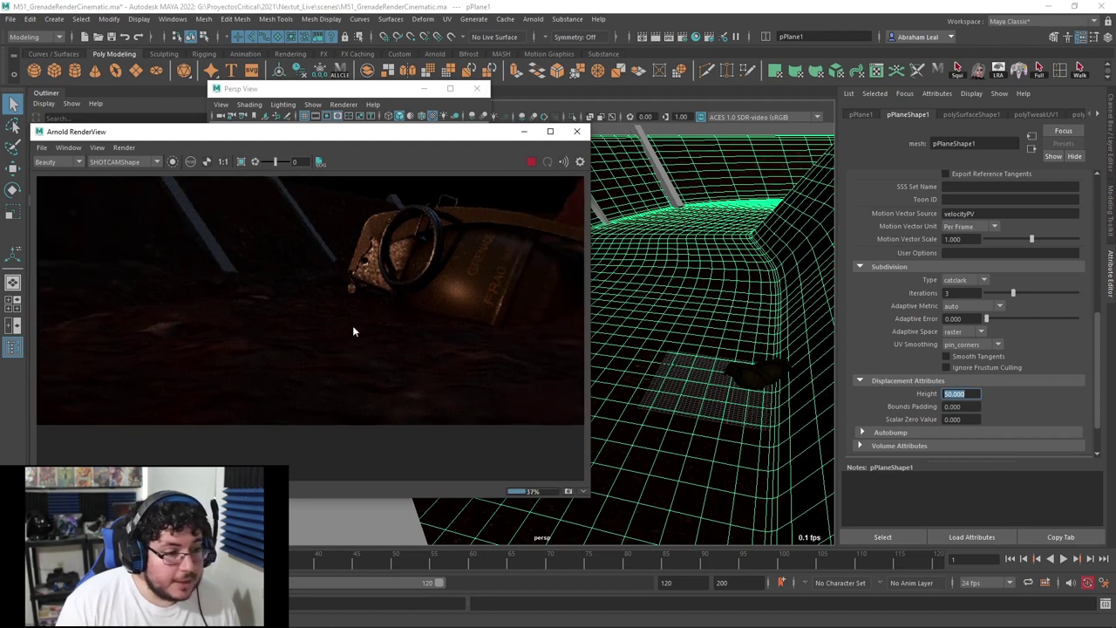
# Stop the render, set the trench plane's subdivision iterations to 4, and render again to compare the ground detail.
pyautogui.click(530, 162)
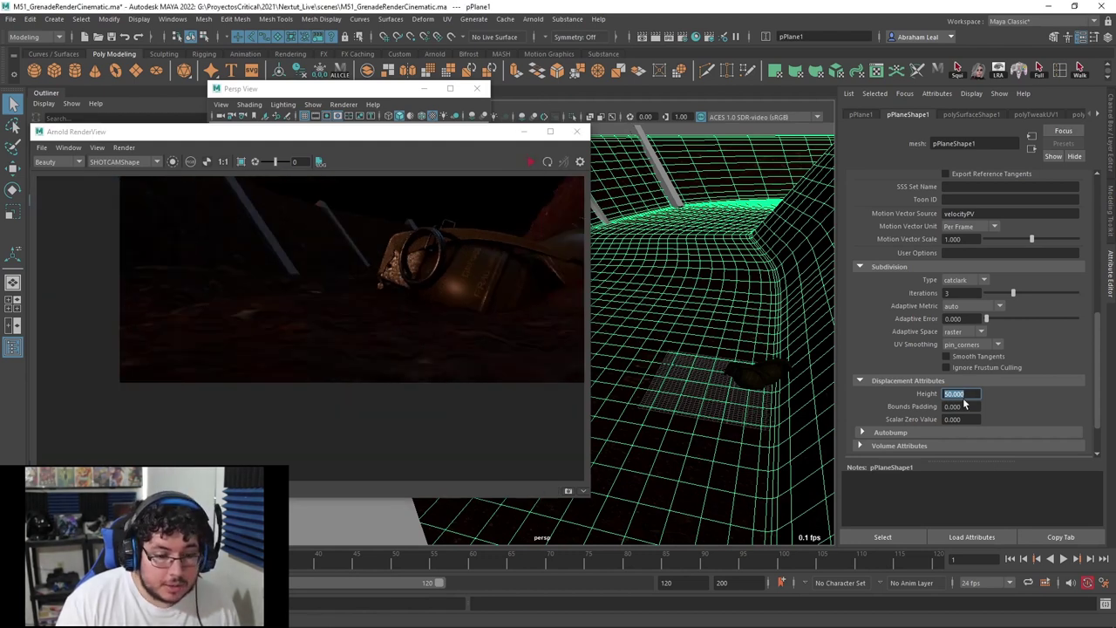
pyautogui.scroll(2, 440, 314)
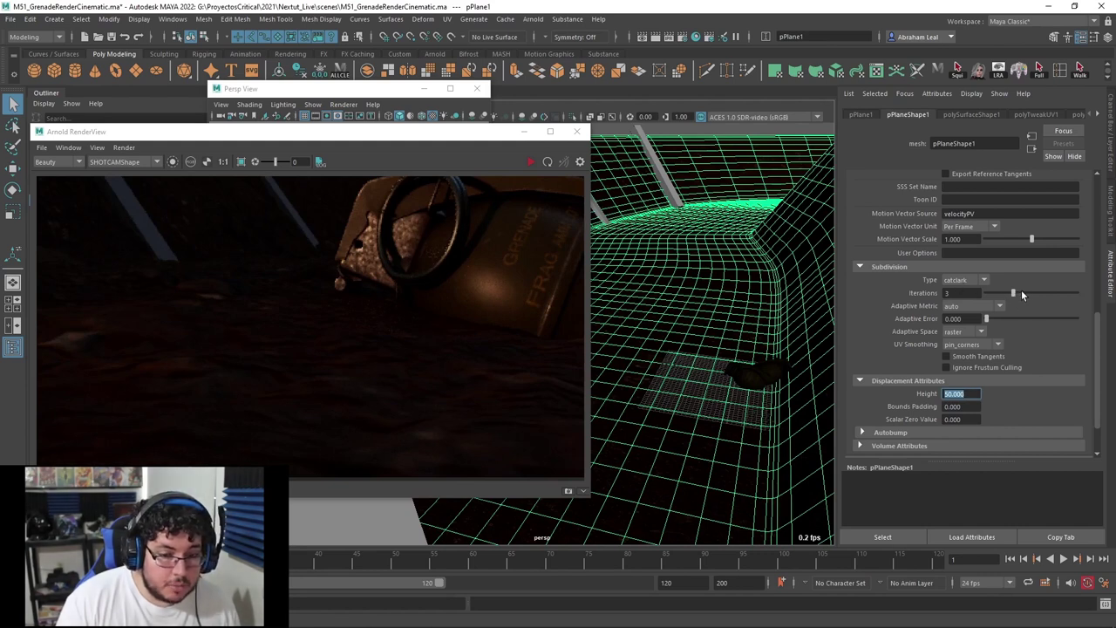
pyautogui.click(528, 162)
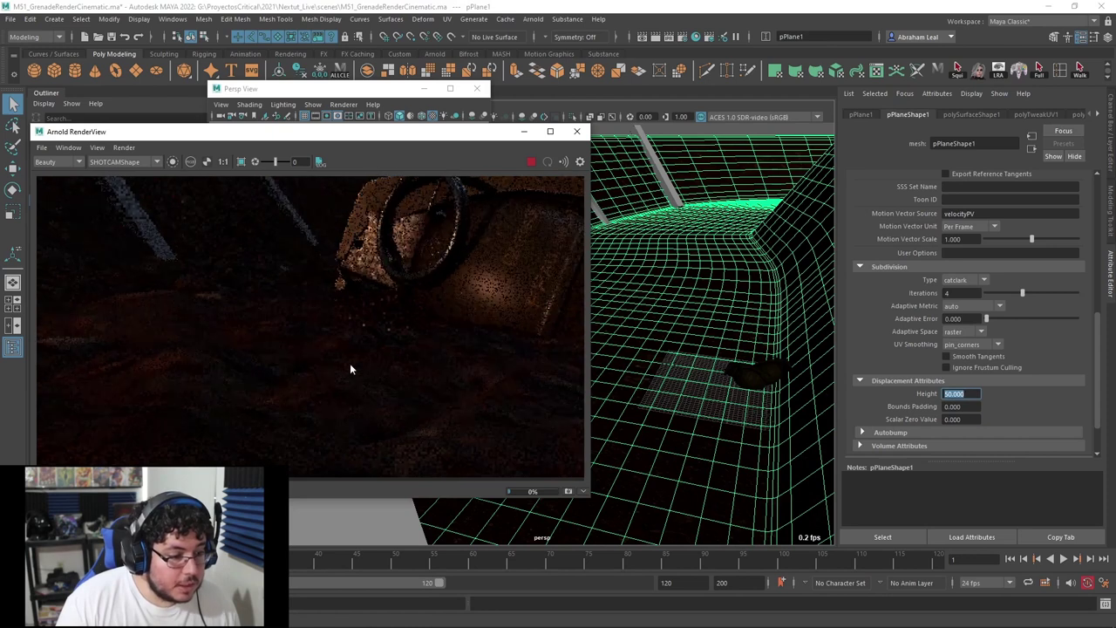
pyautogui.scroll(-2, 338, 358)
pyautogui.moveTo(477, 334); pyautogui.dragTo(375, 363, button='middle')
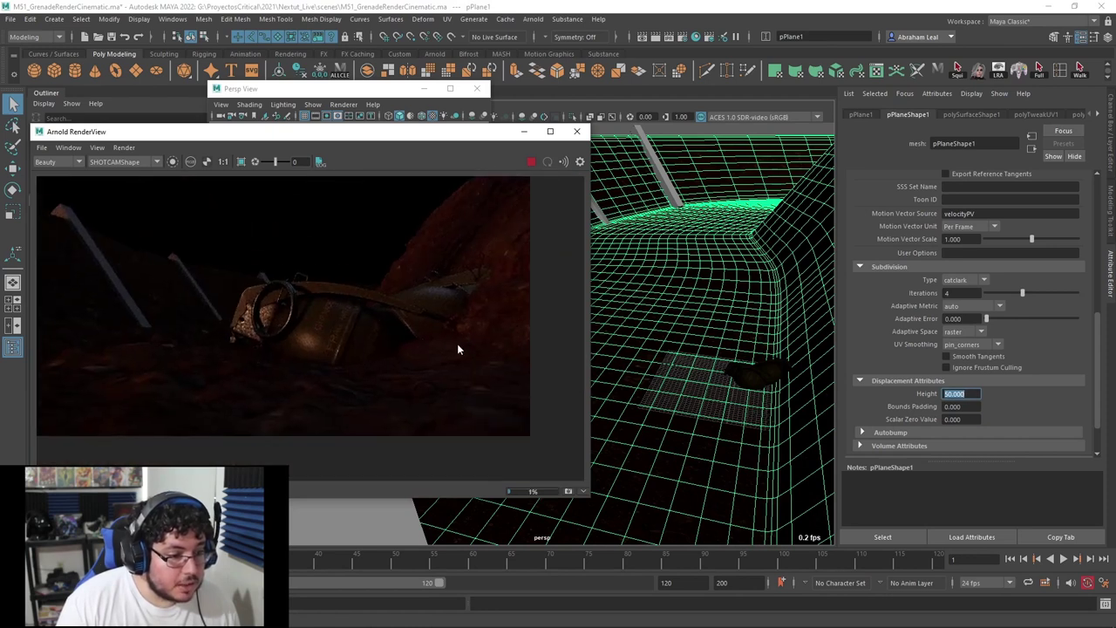
pyautogui.scroll(3, 448, 355)
pyautogui.scroll(-3, 460, 362)
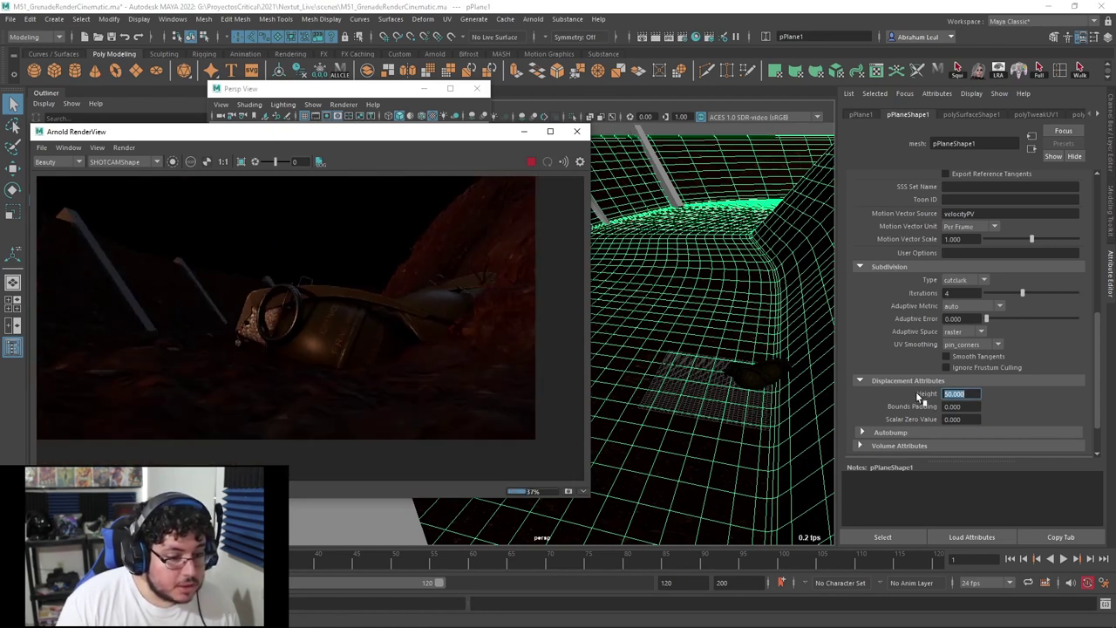
# Set the trench plane's subdivision iterations to 5 and restart the Arnold render.
pyautogui.doubleClick(958, 294)
pyautogui.write('5')
pyautogui.click(527, 165)
pyautogui.click(527, 165)
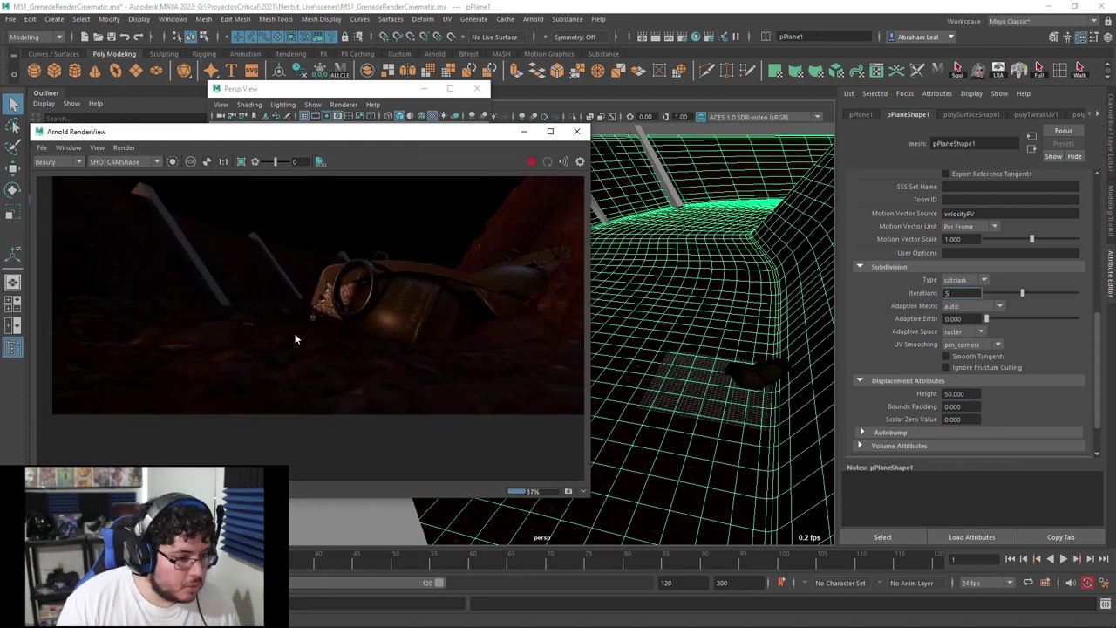
# Set the trench plane's displacement height to 1 and re-render to check the dirt ground up close.
pyautogui.click(957, 393)
pyautogui.write('1')
pyautogui.press('Return')
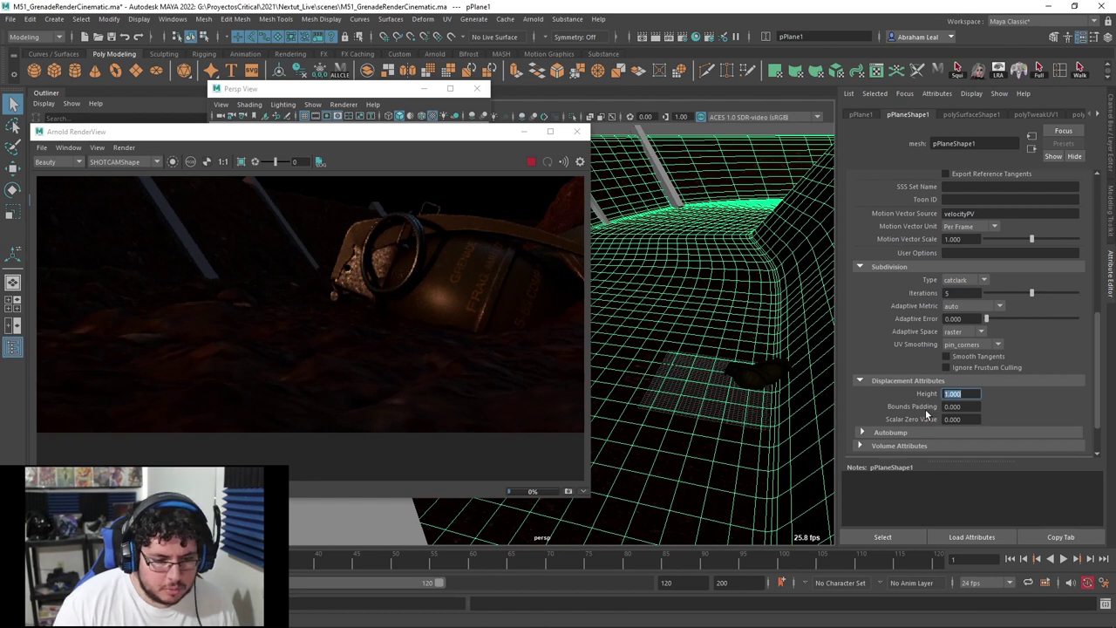
pyautogui.click(532, 163)
pyautogui.click(531, 164)
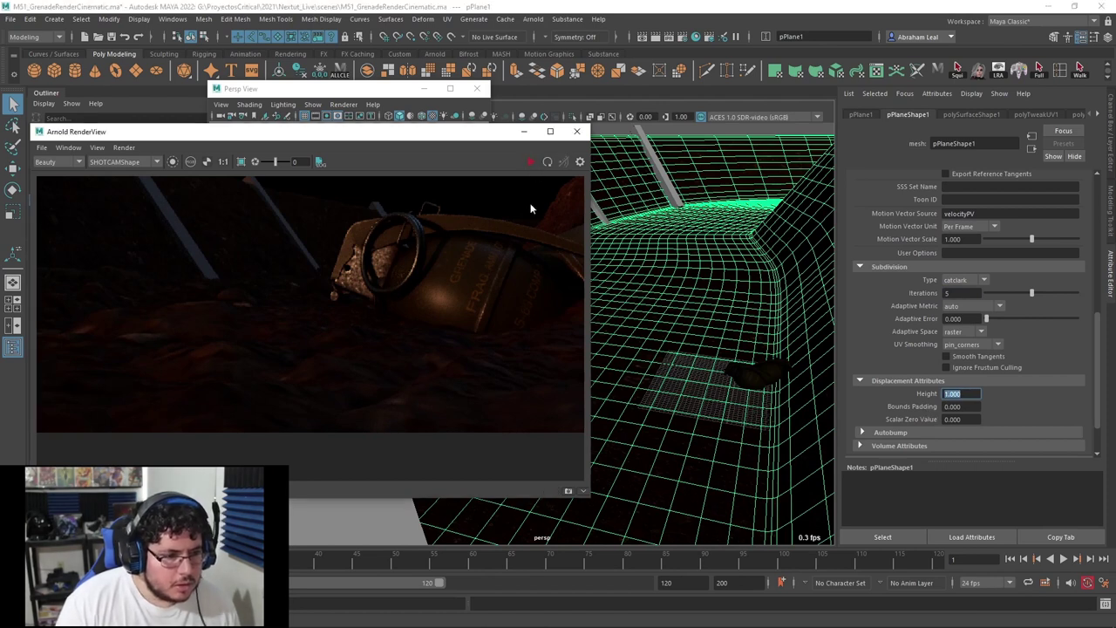
pyautogui.click(532, 163)
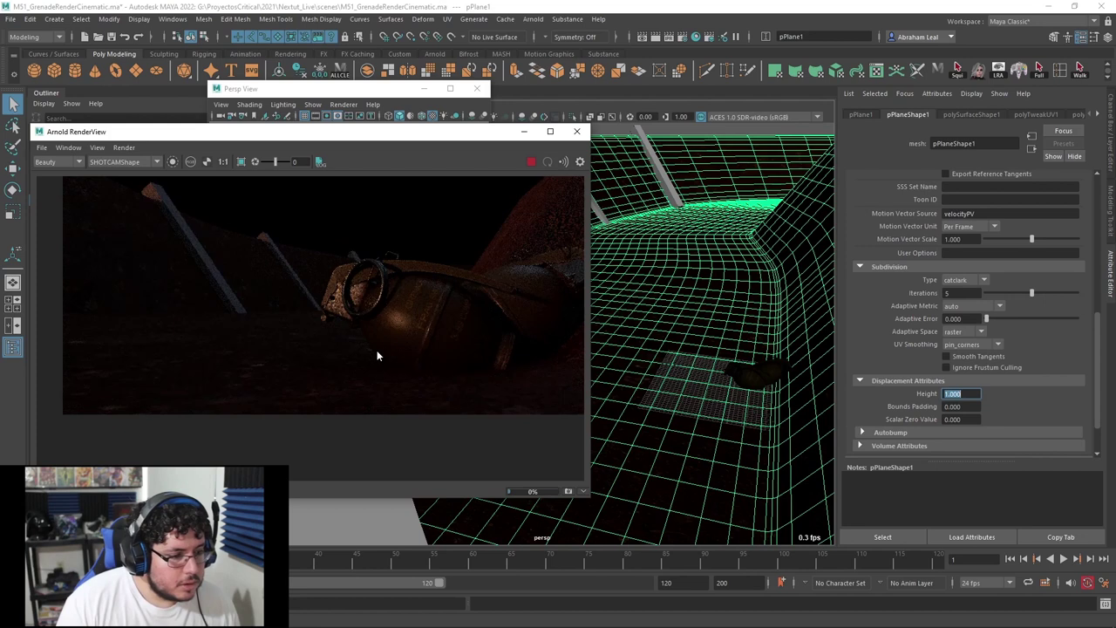
pyautogui.scroll(2, 472, 371)
pyautogui.moveTo(390, 394); pyautogui.dragTo(484, 342, button='middle')
pyautogui.scroll(2, 349, 370)
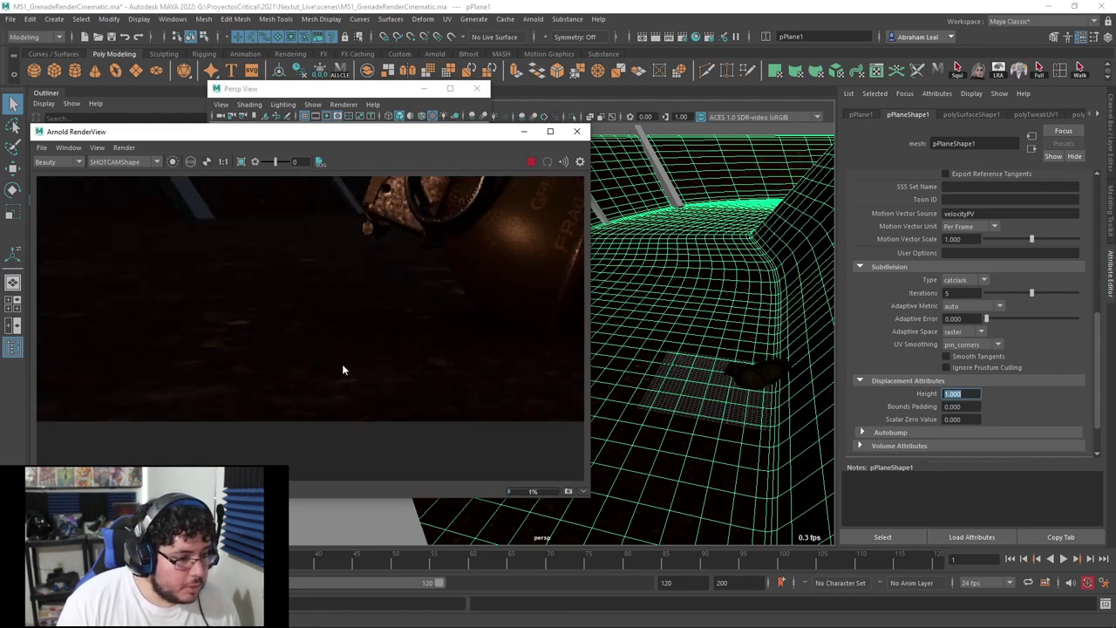
pyautogui.scroll(4, 272, 374)
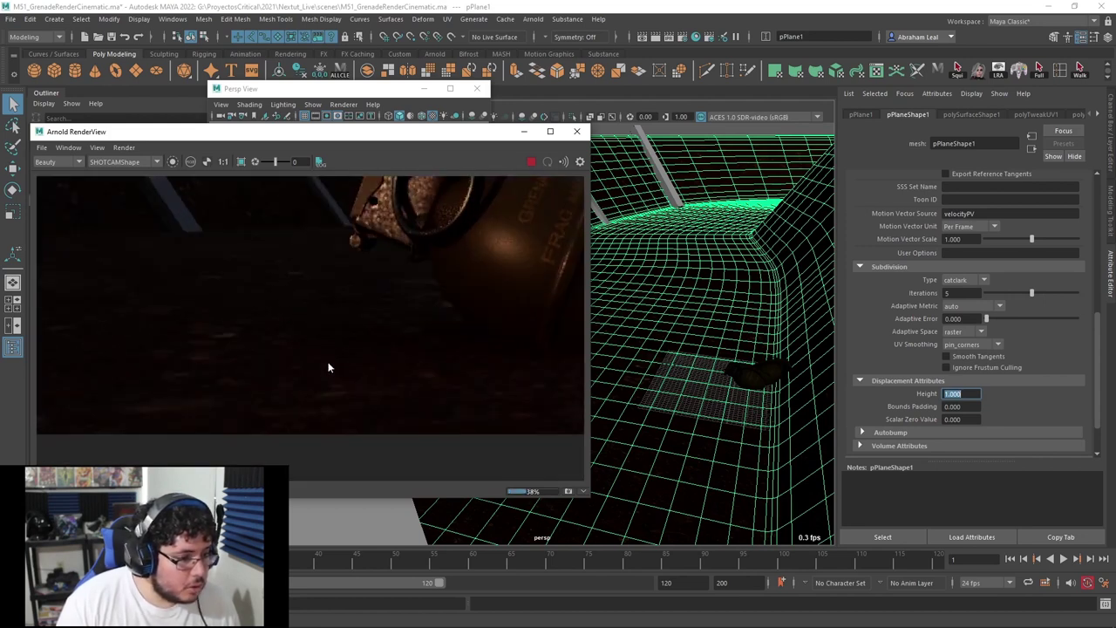
pyautogui.click(531, 162)
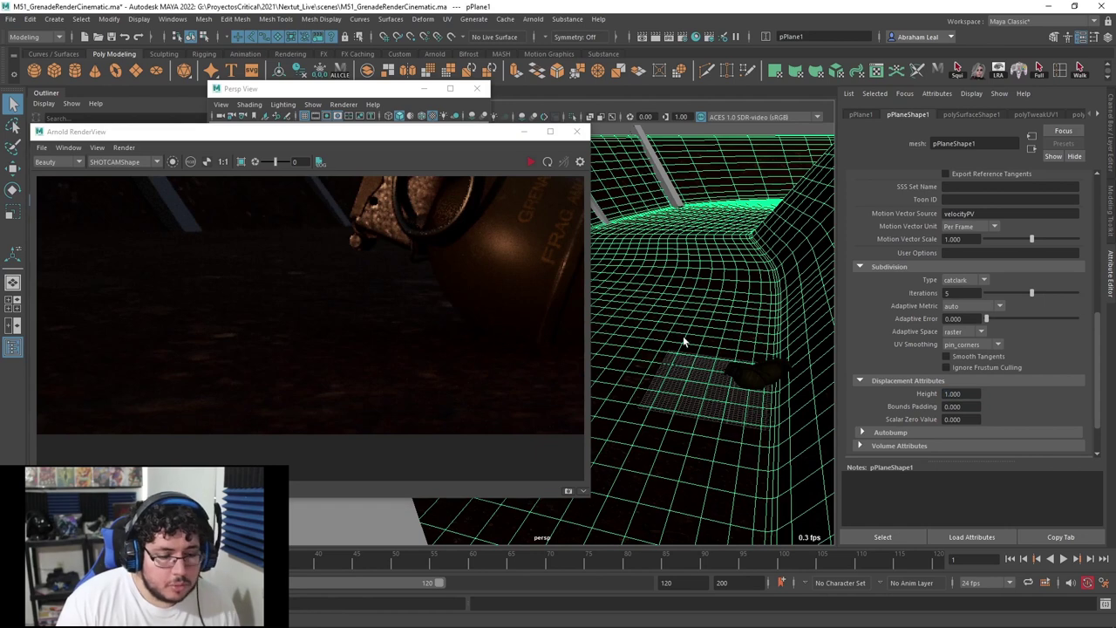
# Freeze the trench plane's transformations and delete its history, and smooth the mesh with one division.
pyautogui.click(320, 75)
pyautogui.click(300, 73)
pyautogui.click(203, 18)
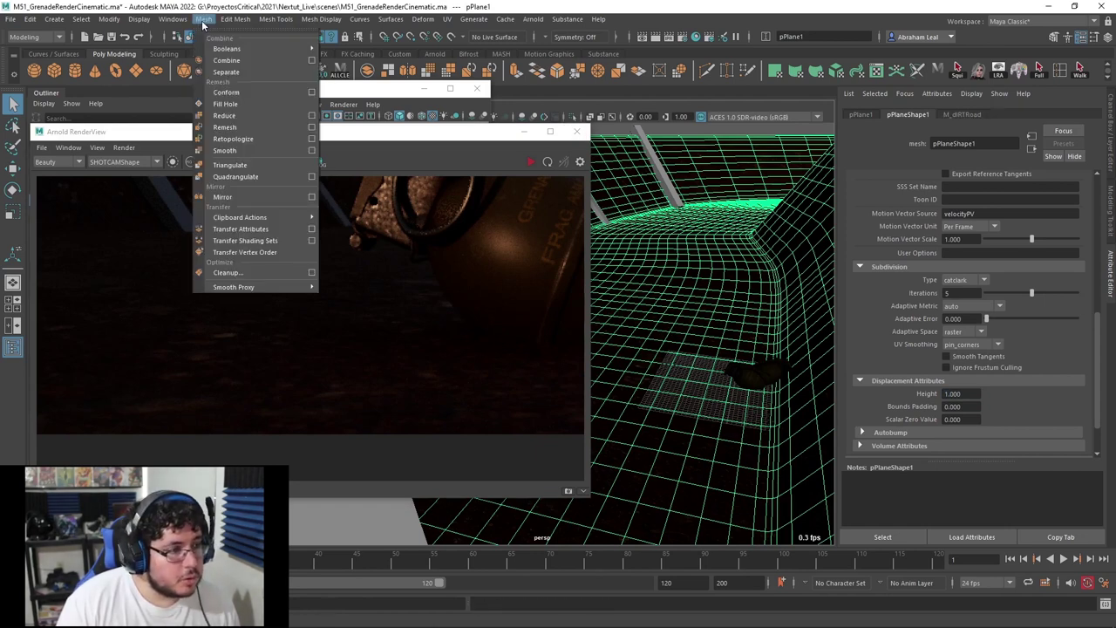
pyautogui.click(245, 151)
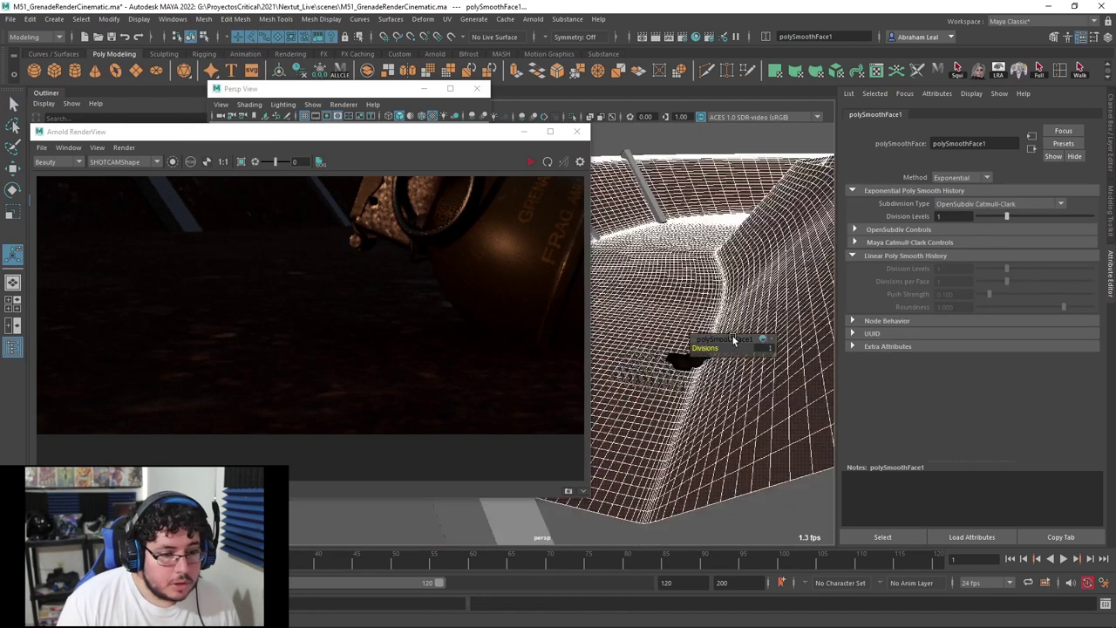
pyautogui.click(782, 438)
pyautogui.keyDown('alt'); pyautogui.moveTo(700, 397); pyautogui.dragTo(758, 382); pyautogui.keyUp('alt')
pyautogui.scroll(4, 729, 401)
pyautogui.keyDown('alt'); pyautogui.moveTo(729, 401); pyautogui.dragTo(762, 342, button='middle'); pyautogui.keyUp('alt')
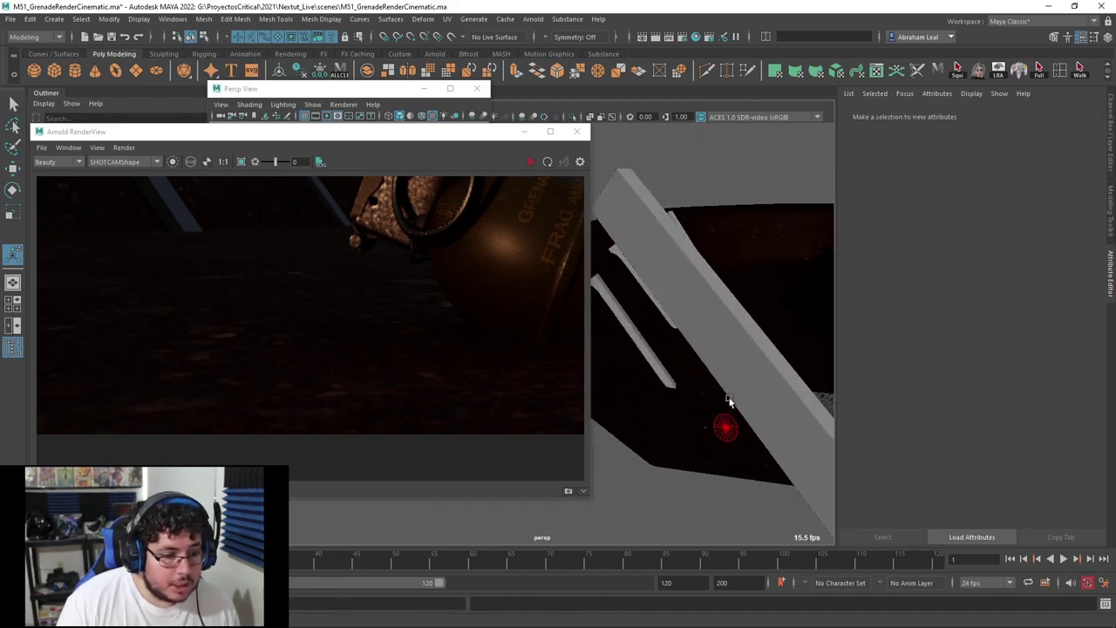
pyautogui.keyDown('alt'); pyautogui.moveTo(762, 341); pyautogui.dragTo(741, 349); pyautogui.keyUp('alt')
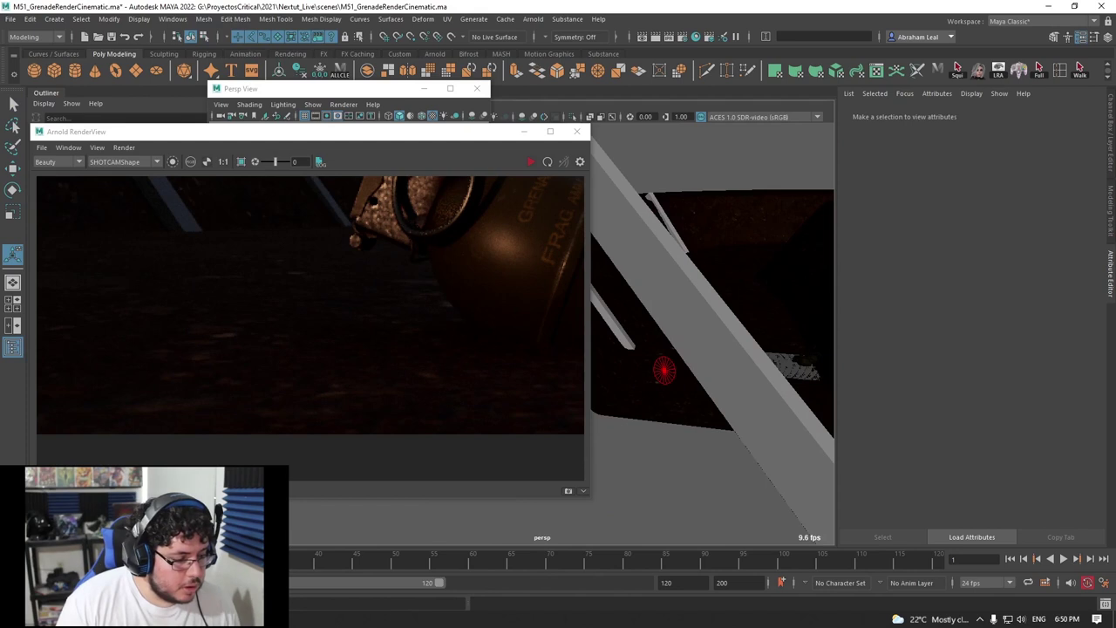
# Reload the dirt_stony_field_pathway.sbsar substance on substanceNode1 in the Hypershade.
pyautogui.click(696, 37)
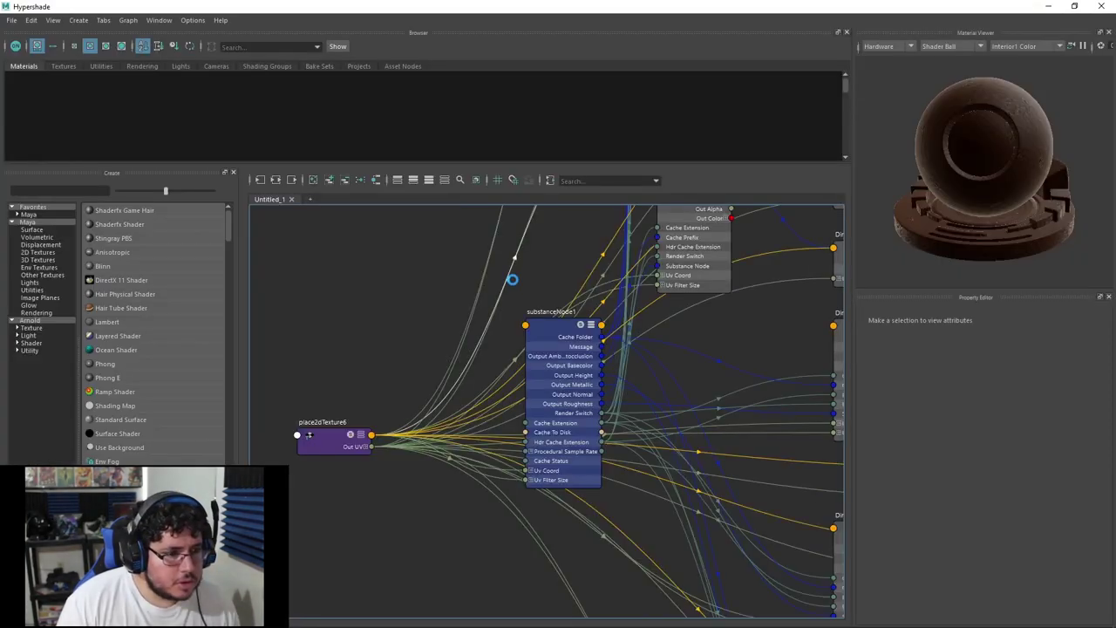
pyautogui.keyDown('alt'); pyautogui.moveTo(611, 335); pyautogui.dragTo(524, 371, button='middle'); pyautogui.keyUp('alt')
pyautogui.click(449, 430)
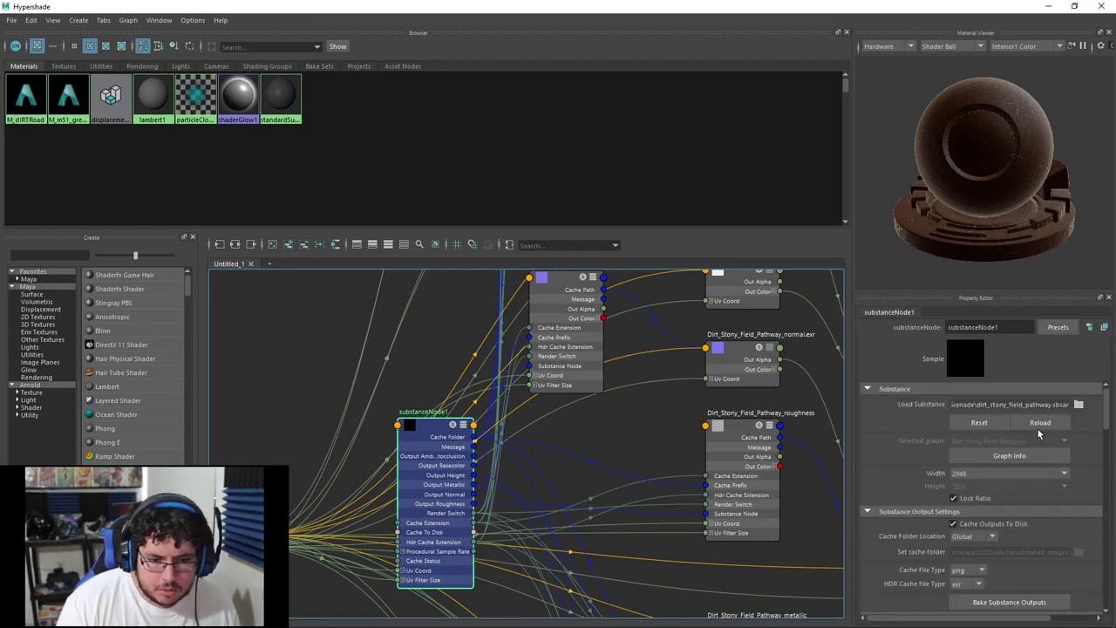
pyautogui.click(1039, 424)
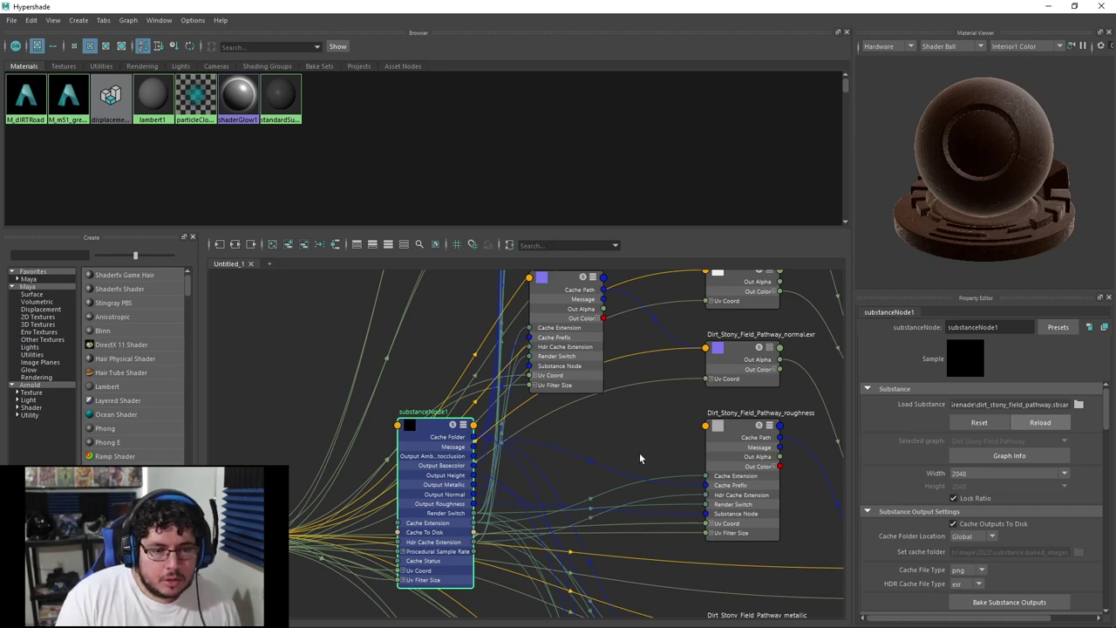
pyautogui.scroll(-5, 783, 404)
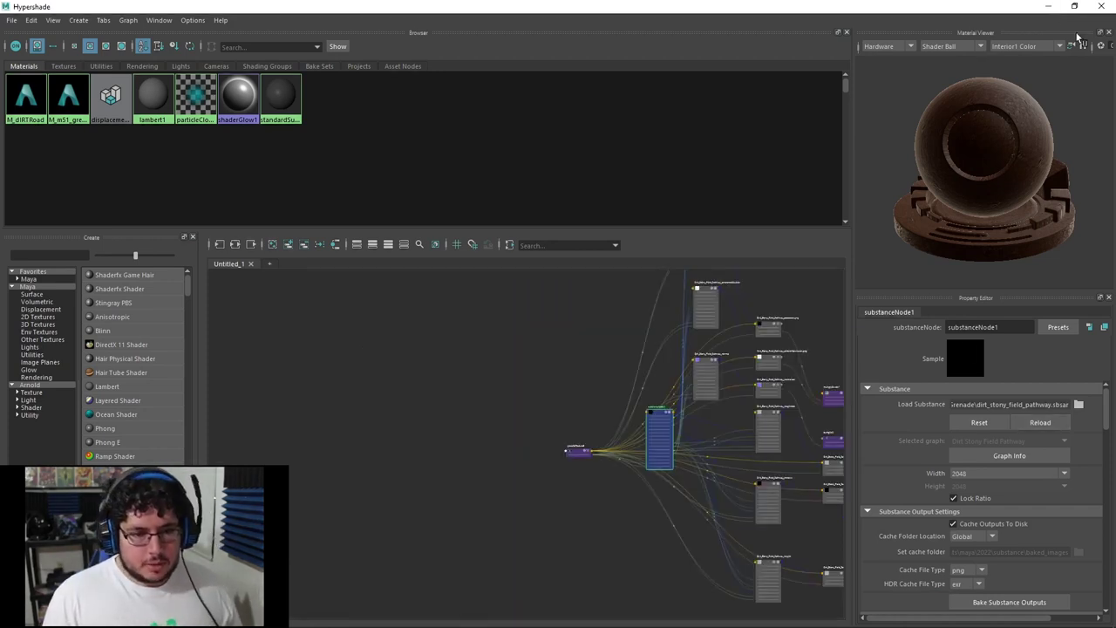
pyautogui.click(1048, 6)
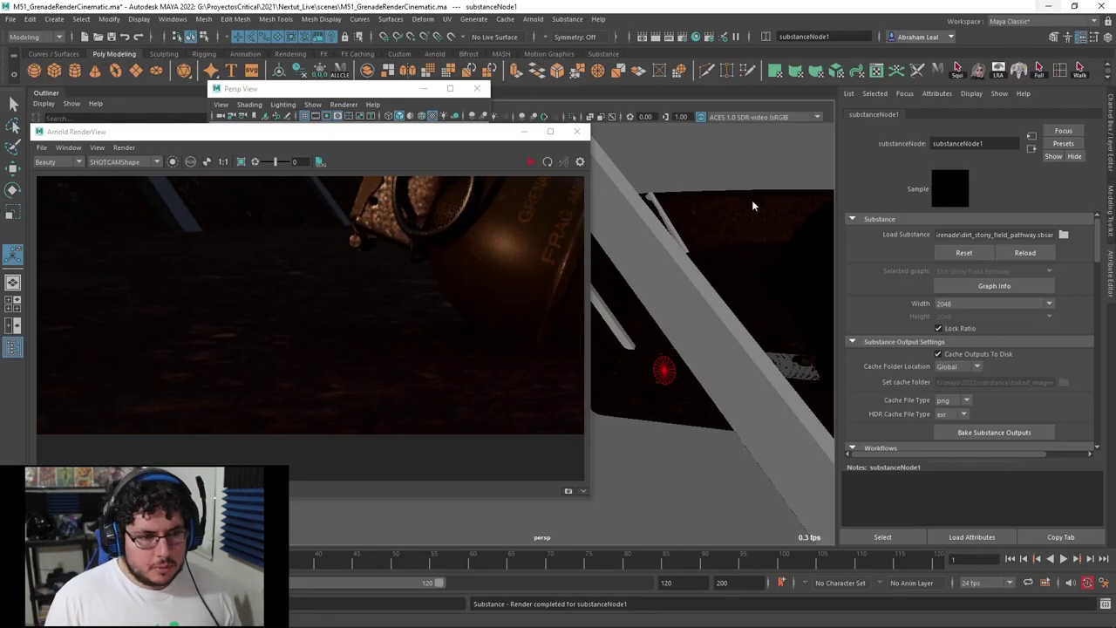
# Render the SHOTCAM view in Arnold again and examine the dirt ground and grenades up close.
pyautogui.click(521, 137)
pyautogui.keyDown('alt'); pyautogui.moveTo(638, 293); pyautogui.dragTo(599, 362); pyautogui.keyUp('alt')
pyautogui.keyDown('alt'); pyautogui.moveTo(599, 362); pyautogui.dragTo(779, 461, button='right'); pyautogui.keyUp('alt')
pyautogui.keyDown('alt'); pyautogui.moveTo(779, 460); pyautogui.dragTo(392, 249); pyautogui.keyUp('alt')
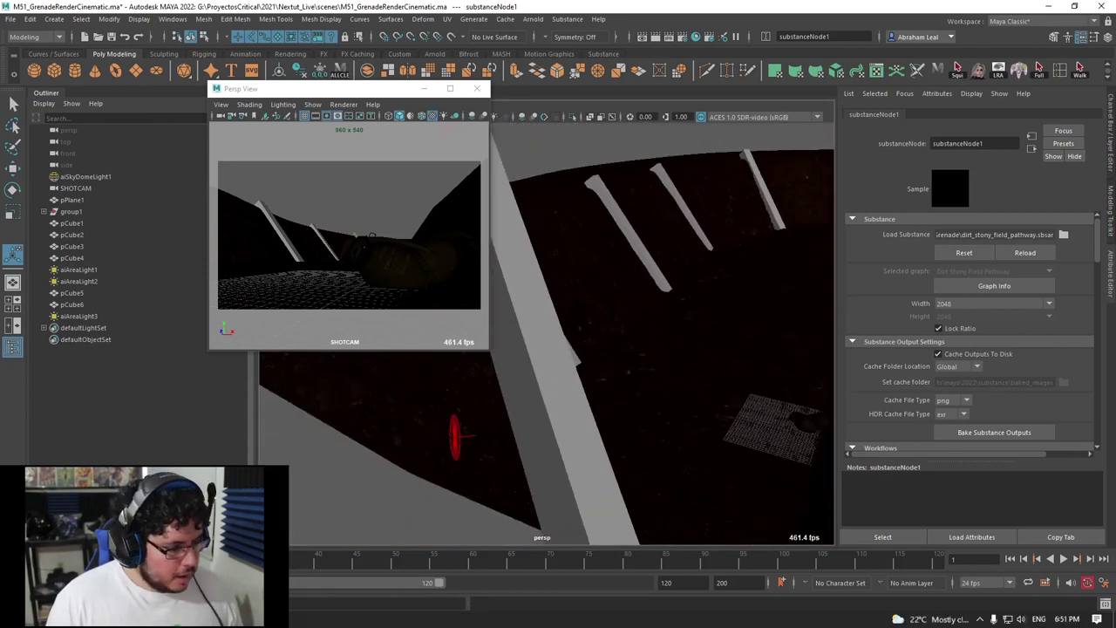
pyautogui.hotkey('alt', 'Tab')
pyautogui.scroll(-4, 433, 299)
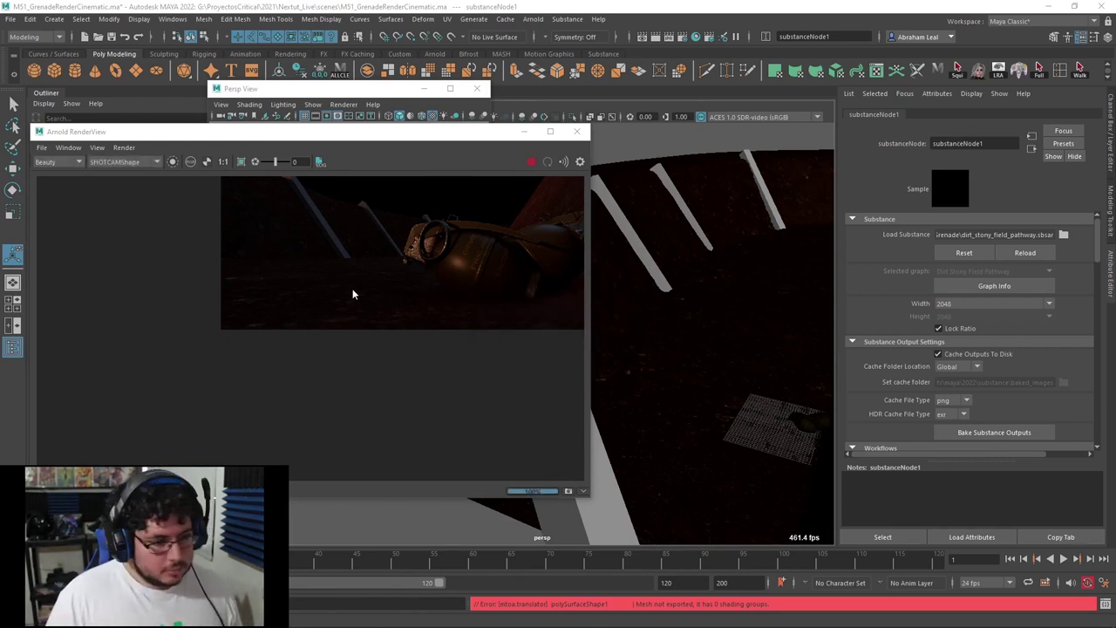
pyautogui.moveTo(474, 314); pyautogui.dragTo(403, 384, button='middle')
pyautogui.scroll(3, 365, 328)
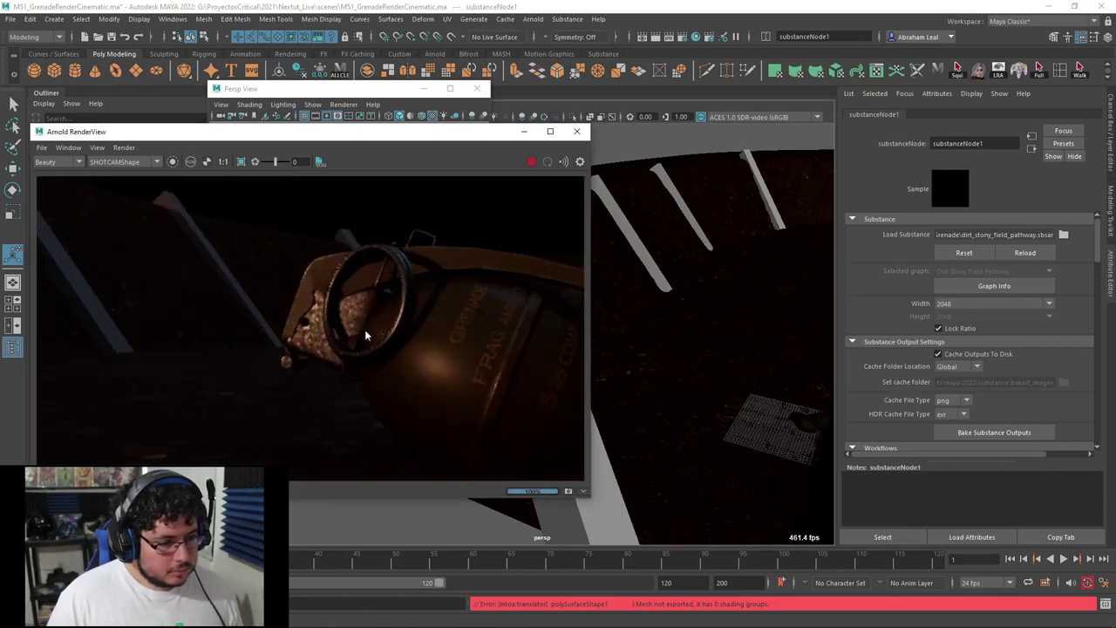
pyautogui.scroll(-3, 364, 329)
pyautogui.scroll(2, 364, 329)
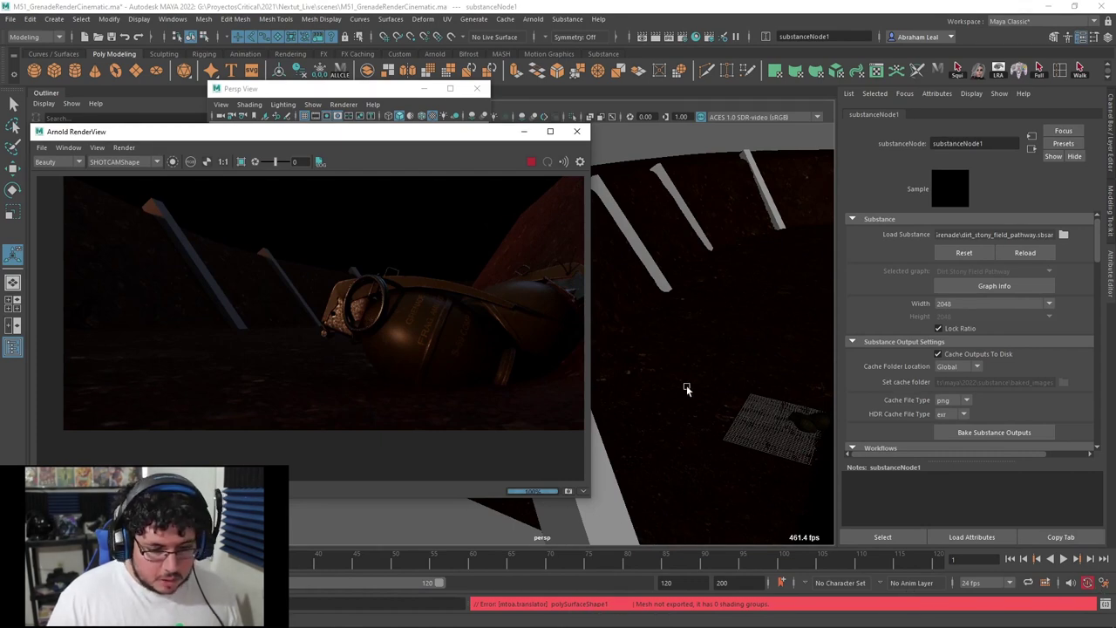
# Select the smoothed trench plane and delete its construction history.
pyautogui.click(683, 340)
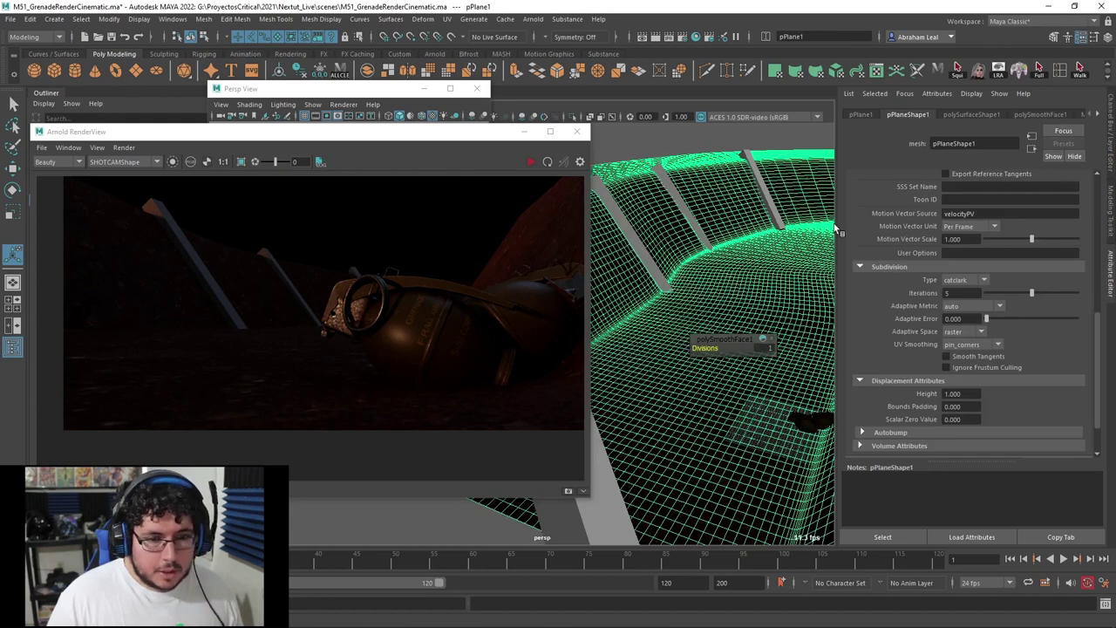
pyautogui.click(698, 147)
pyautogui.click(742, 257)
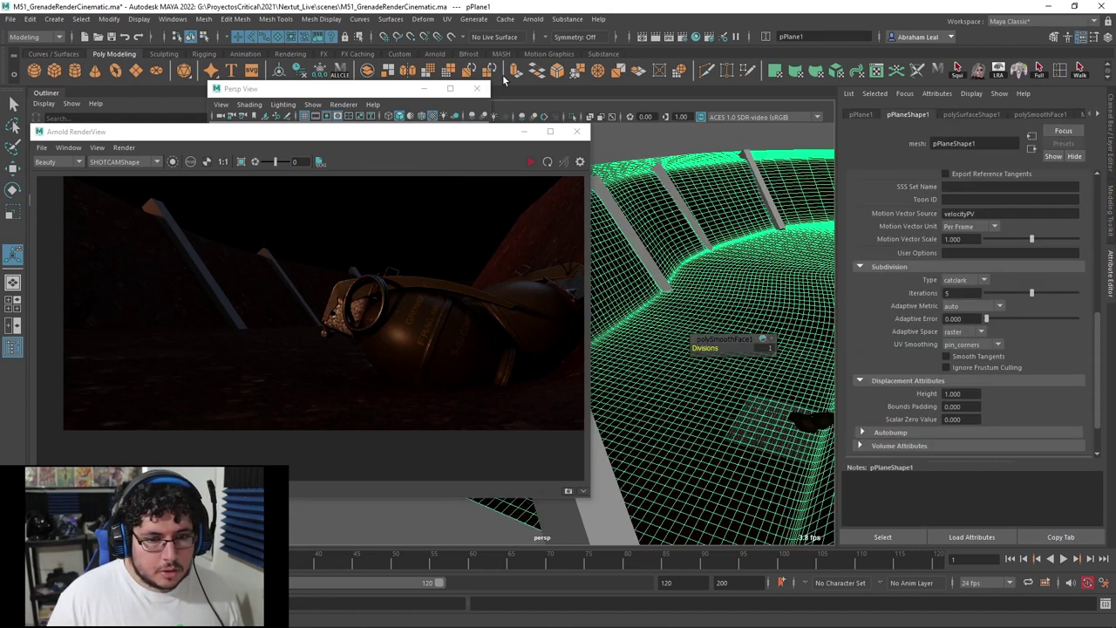
pyautogui.click(303, 72)
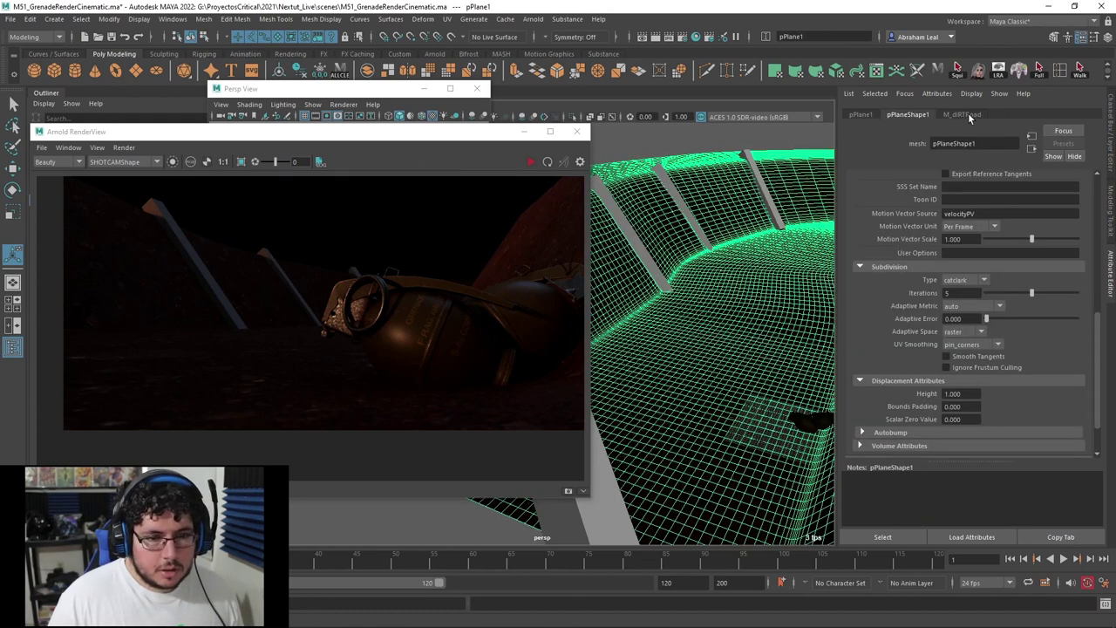
# Rename the trench plane pPlane1 as Groundplane.
pyautogui.click(860, 114)
pyautogui.click(907, 115)
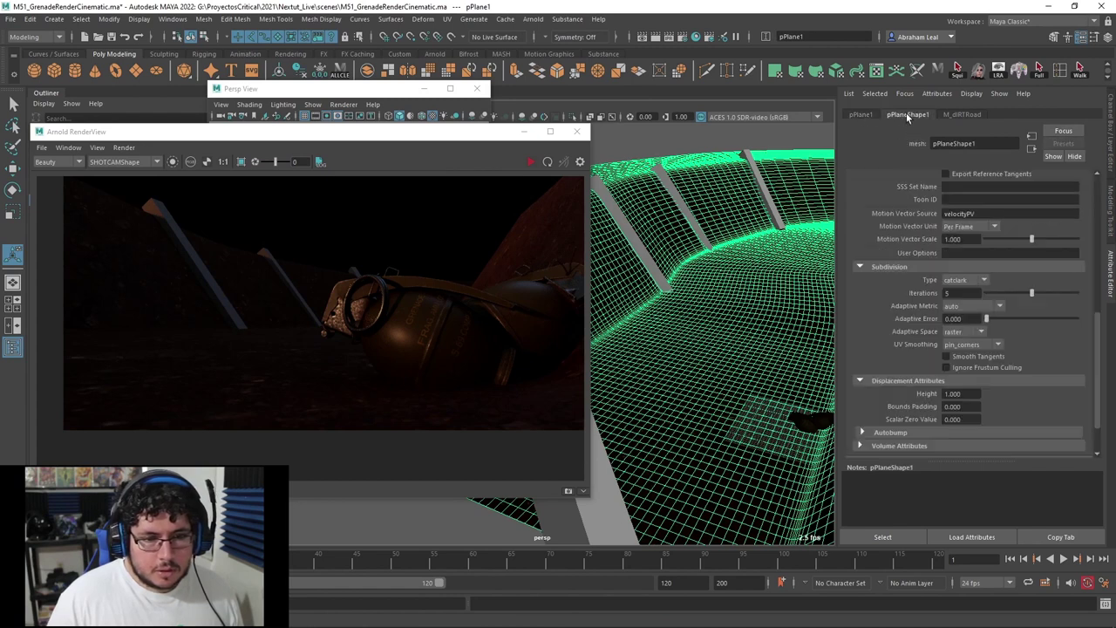
pyautogui.hotkey('ctrl', 'a')
pyautogui.click(966, 118)
pyautogui.write('Gourn')
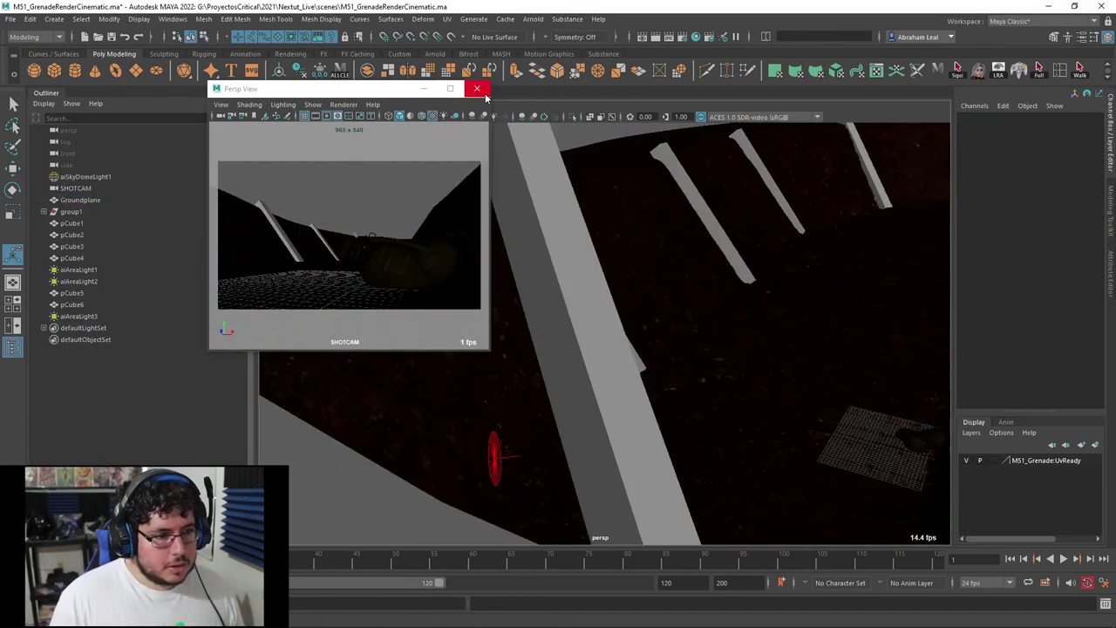
# Render the scene in the Arnold RenderView and examine the grenades and dirt ground up close.
pyautogui.click(533, 18)
pyautogui.click(567, 54)
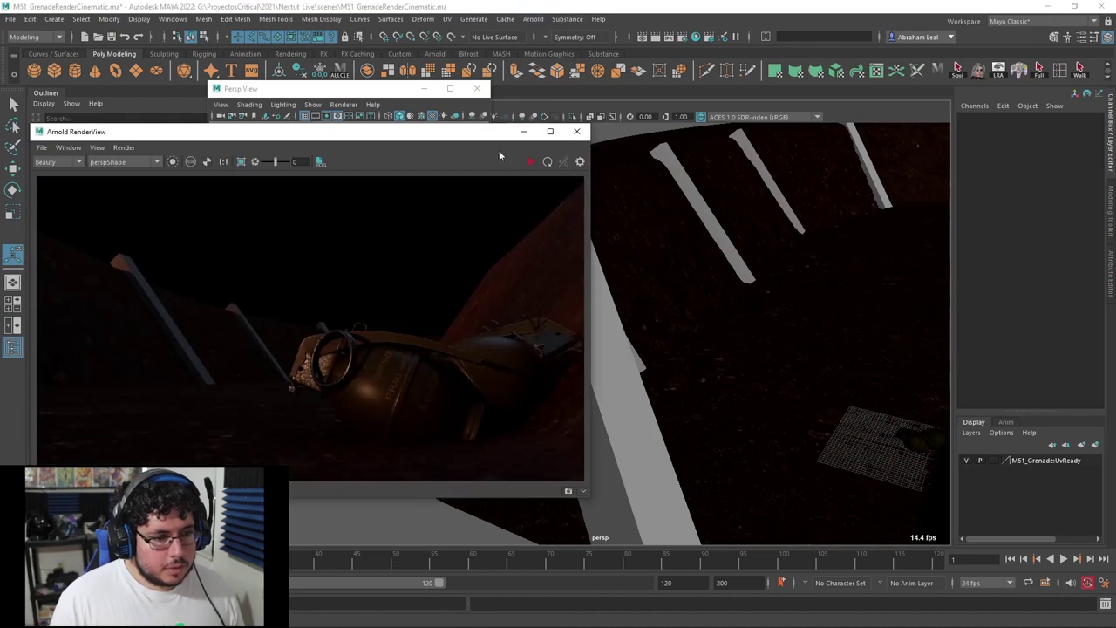
pyautogui.click(529, 161)
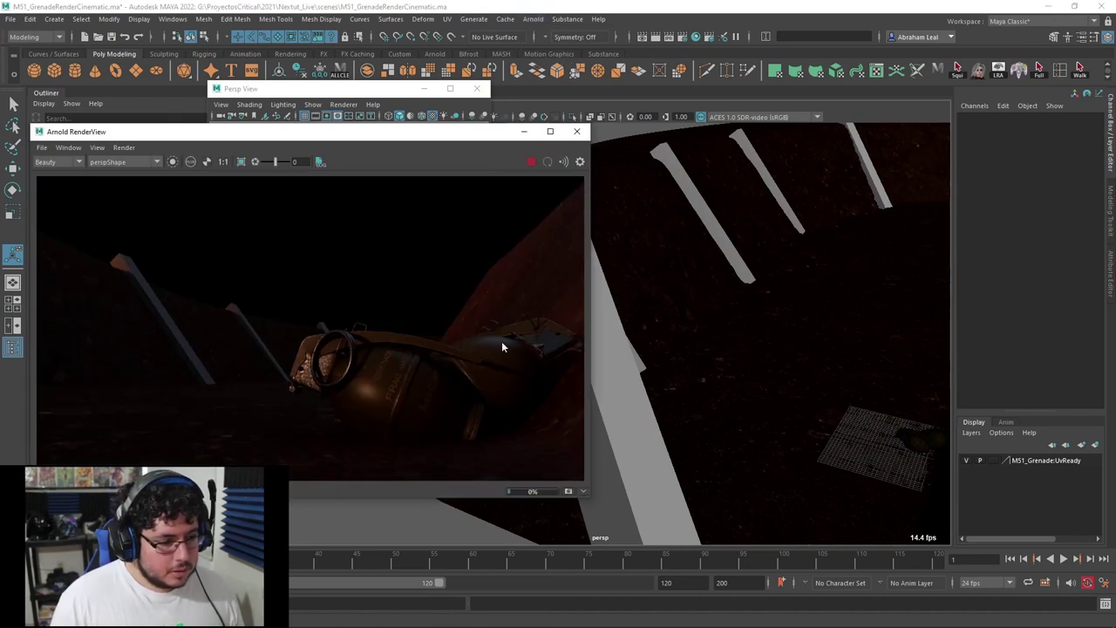
pyautogui.scroll(-3, 495, 322)
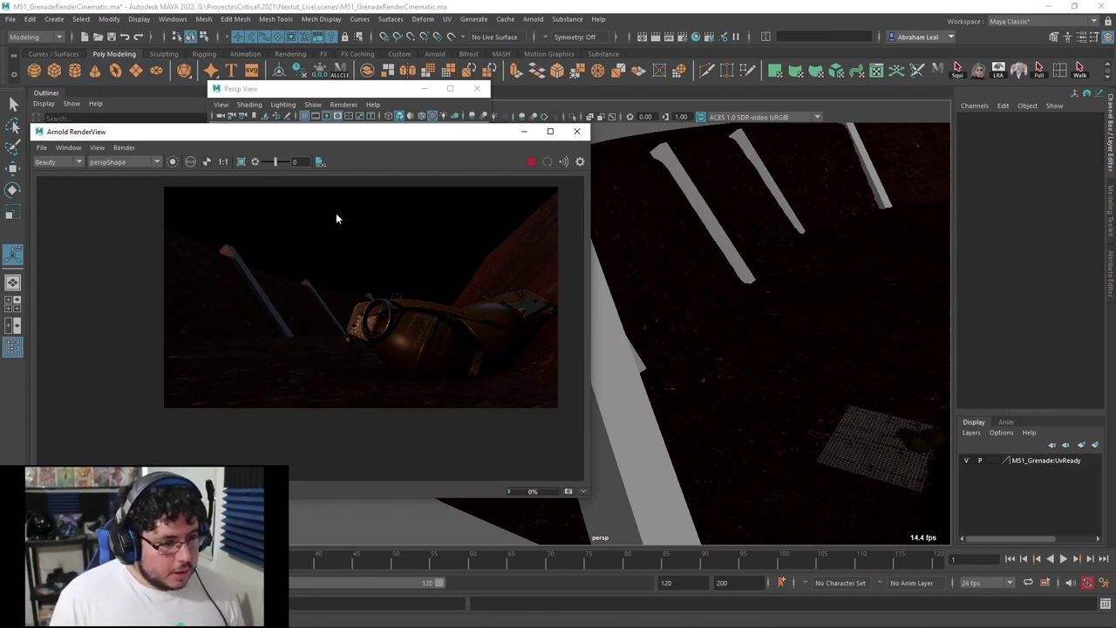
pyautogui.scroll(-1, 458, 279)
pyautogui.scroll(2, 458, 279)
pyautogui.scroll(-1, 458, 280)
pyautogui.moveTo(463, 292); pyautogui.dragTo(422, 299, button='middle')
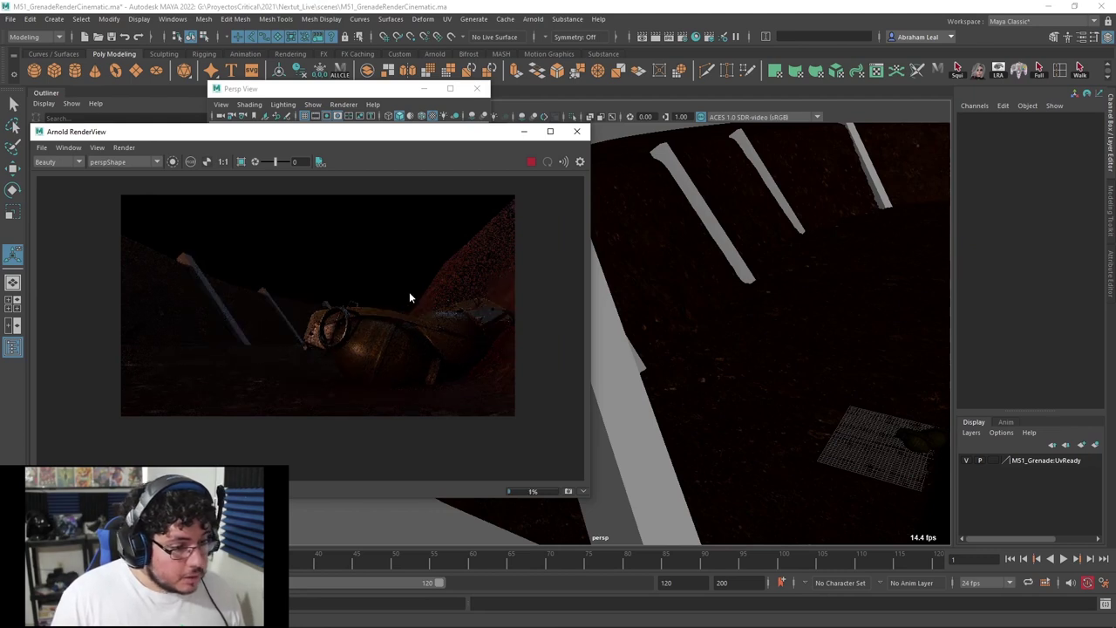
pyautogui.scroll(2, 479, 293)
pyautogui.scroll(5, 480, 289)
pyautogui.scroll(-5, 481, 289)
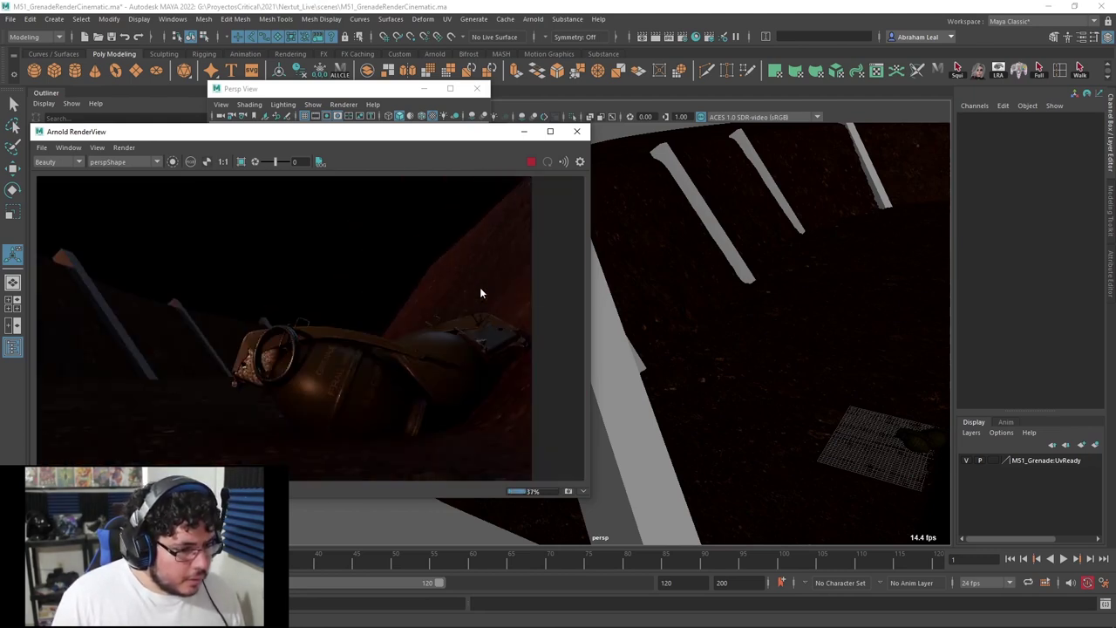
pyautogui.scroll(5, 492, 293)
pyautogui.moveTo(517, 358); pyautogui.dragTo(426, 239, button='middle')
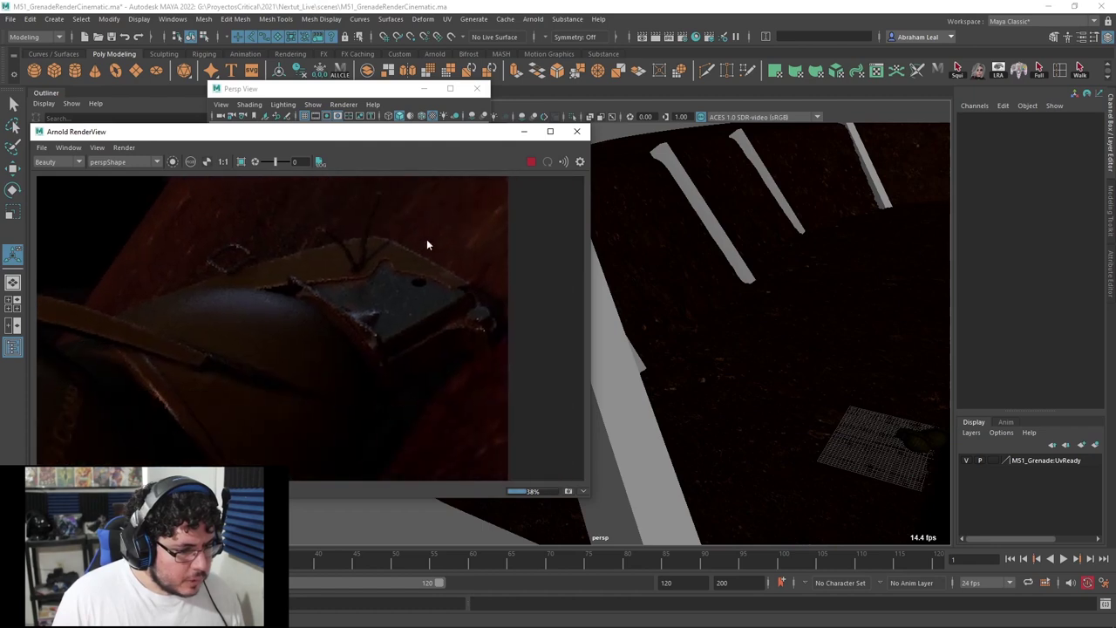
# Enable Autobump in the Groundplane shape's Arnold displacement attributes.
pyautogui.click(647, 278)
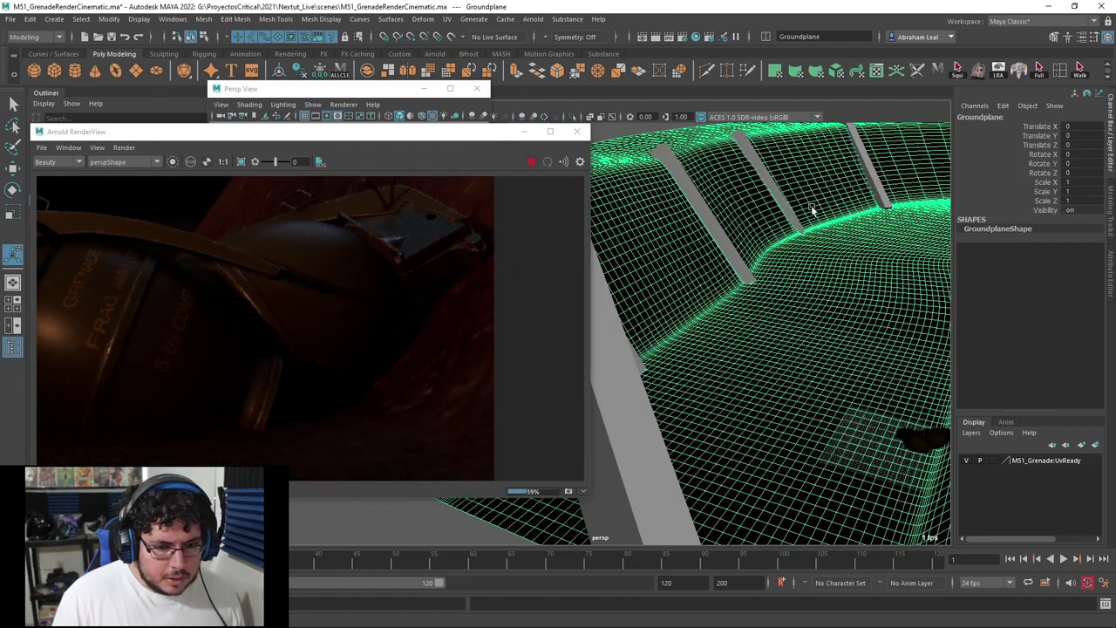
pyautogui.hotkey('ctrl', 'a')
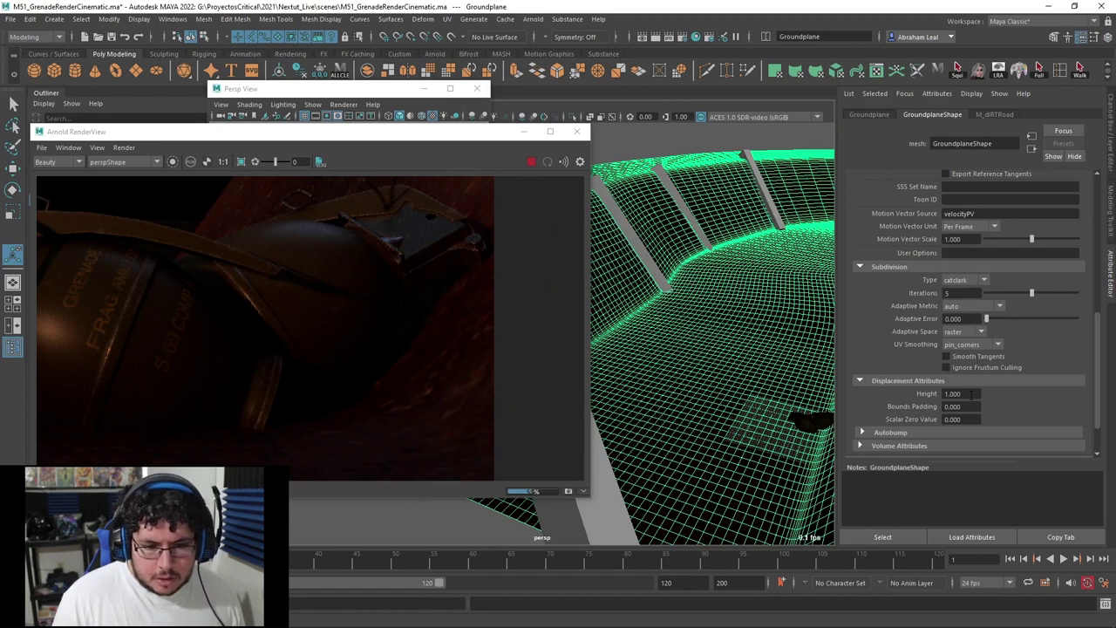
pyautogui.scroll(-2, 907, 376)
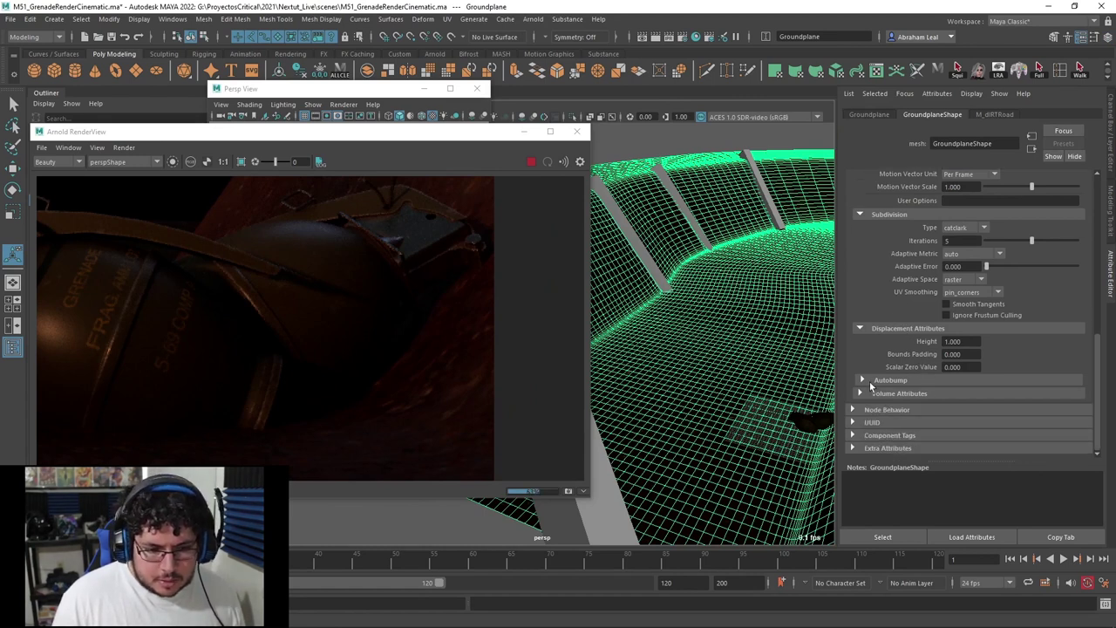
pyautogui.click(868, 380)
pyautogui.click(946, 393)
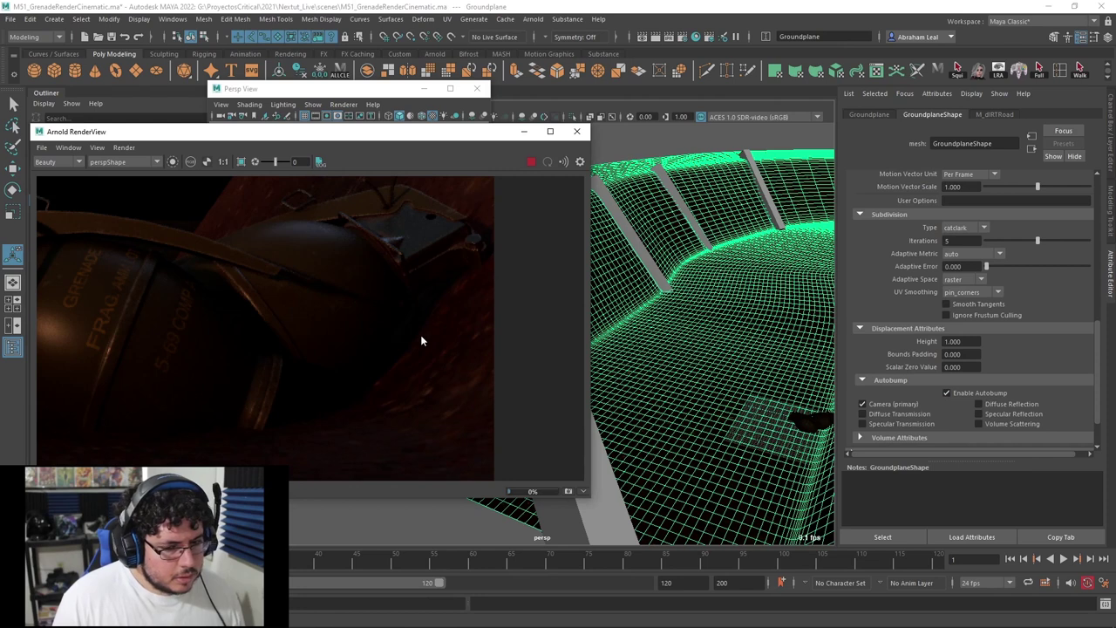
# Stop the running render, set the Groundplane's Arnold subdivision iterations to 4 and render again.
pyautogui.scroll(-3, 422, 339)
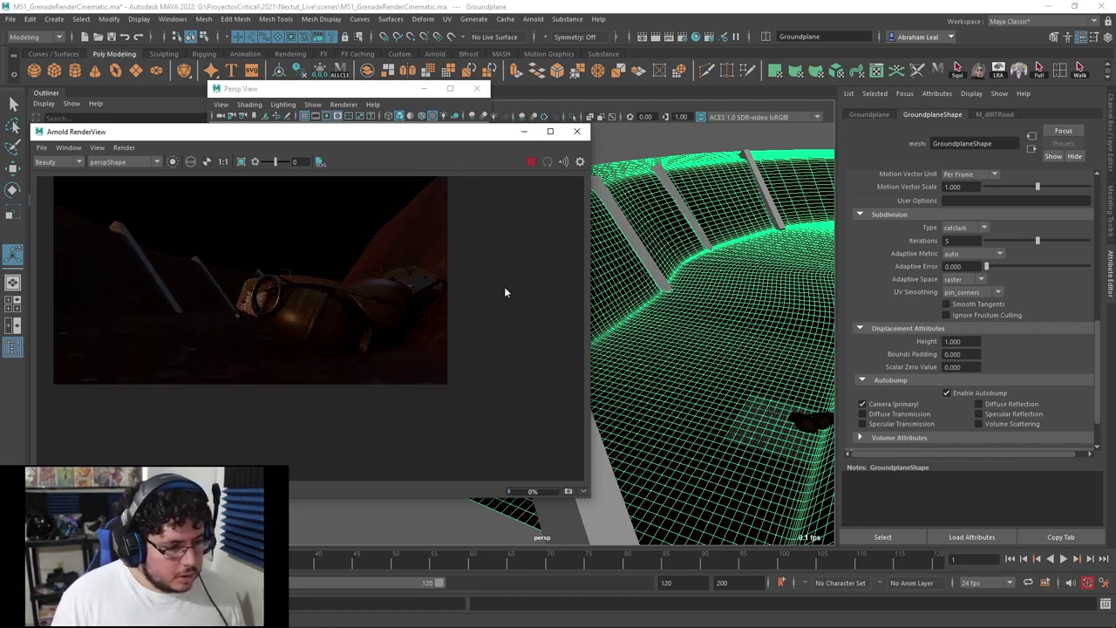
pyautogui.moveTo(357, 294); pyautogui.dragTo(379, 310, button='middle')
pyautogui.click(531, 163)
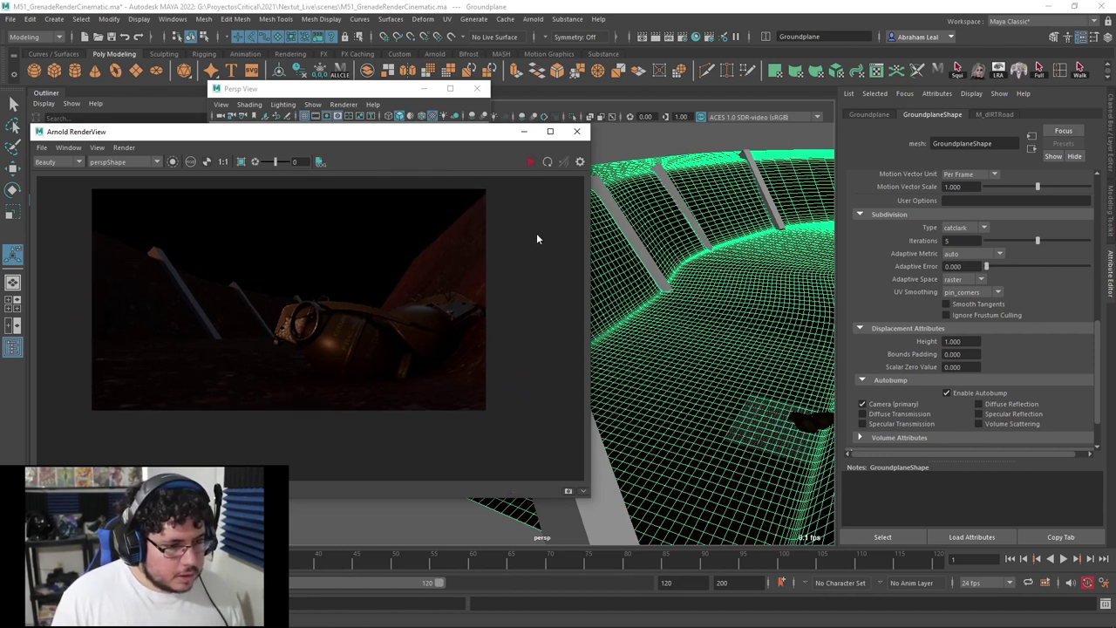
pyautogui.click(976, 241)
pyautogui.write('4')
pyautogui.click(503, 329)
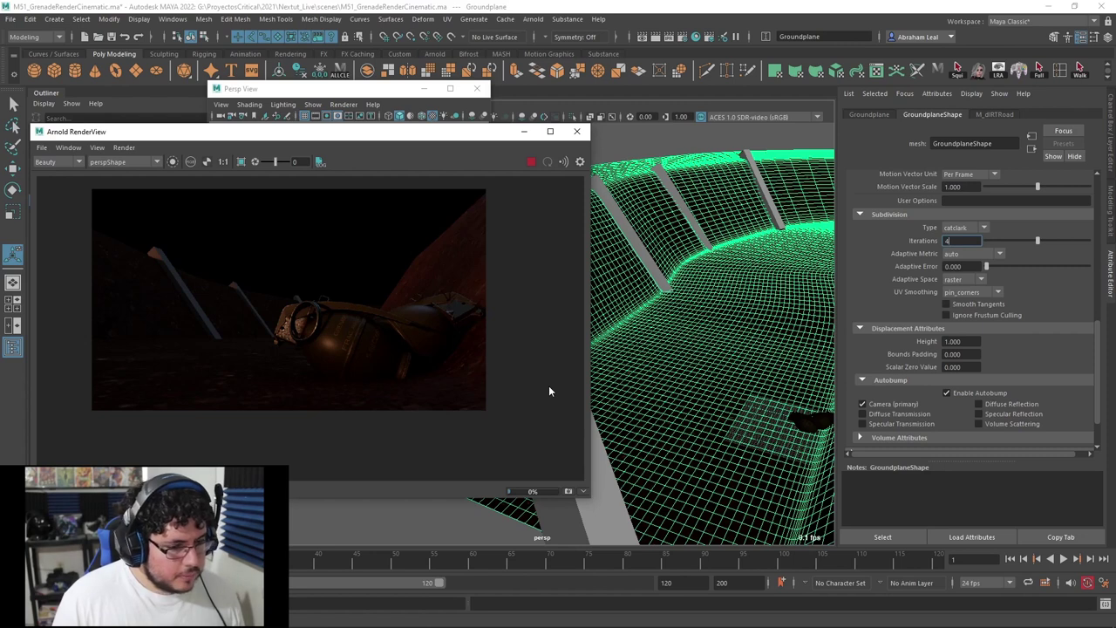
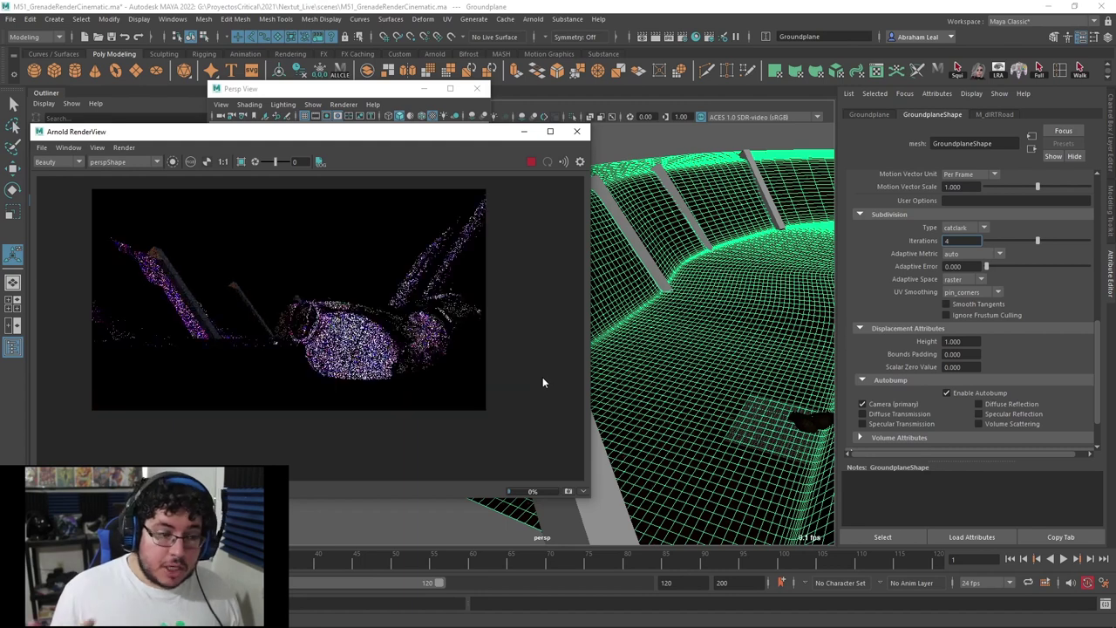
# Stop the render and examine the noise on the grenades and trench.
pyautogui.scroll(2, 401, 334)
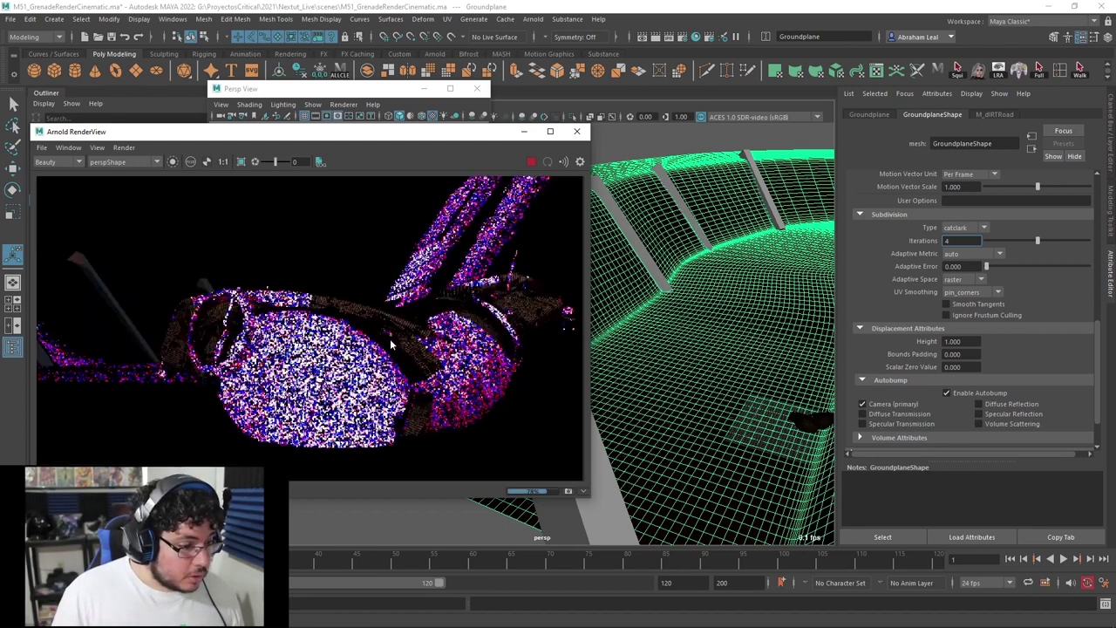
pyautogui.click(531, 162)
pyautogui.scroll(-3, 479, 348)
pyautogui.scroll(-3, 477, 355)
pyautogui.scroll(4, 466, 354)
pyautogui.moveTo(383, 353); pyautogui.dragTo(419, 352, button='middle')
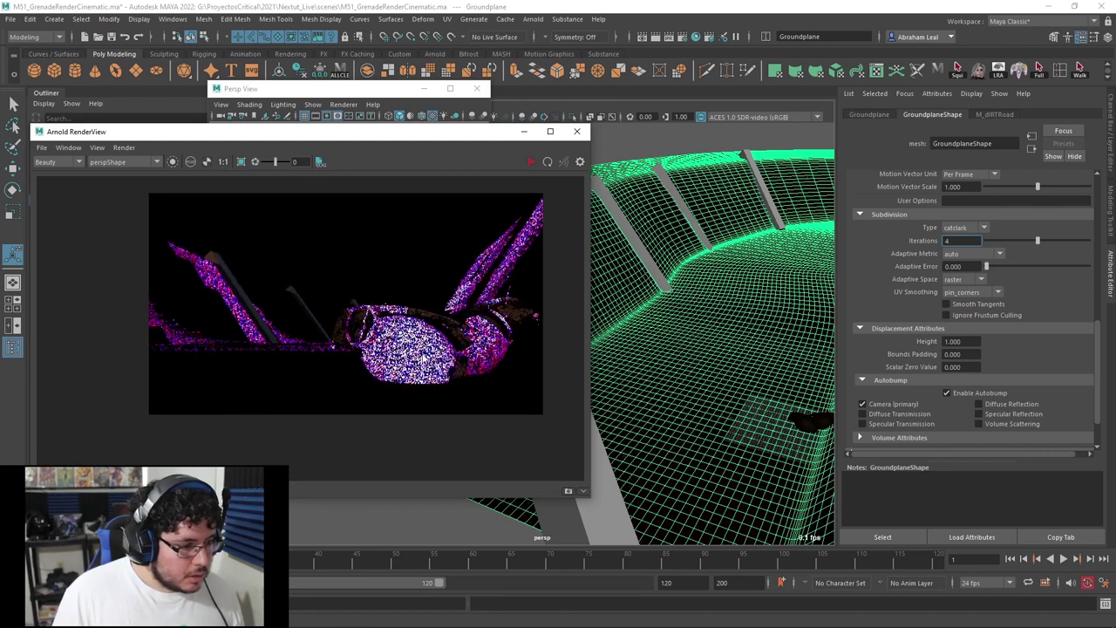
pyautogui.scroll(1, 428, 325)
pyautogui.click(531, 163)
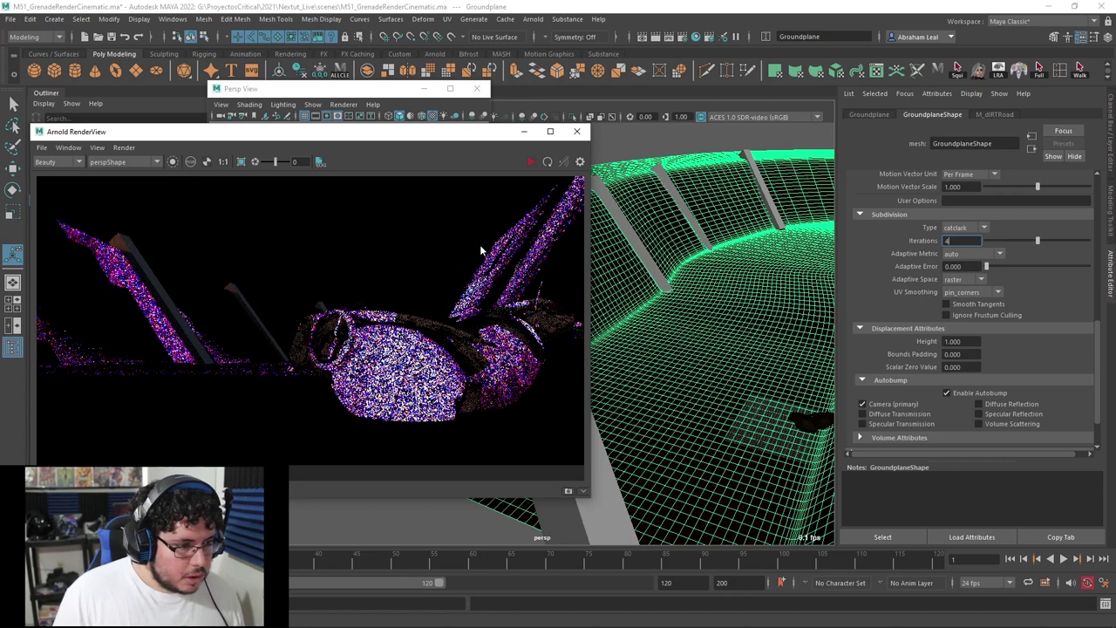
# Switch the Arnold render device to CPU and check the new render of the grenades and ground.
pyautogui.click(686, 37)
pyautogui.click(268, 168)
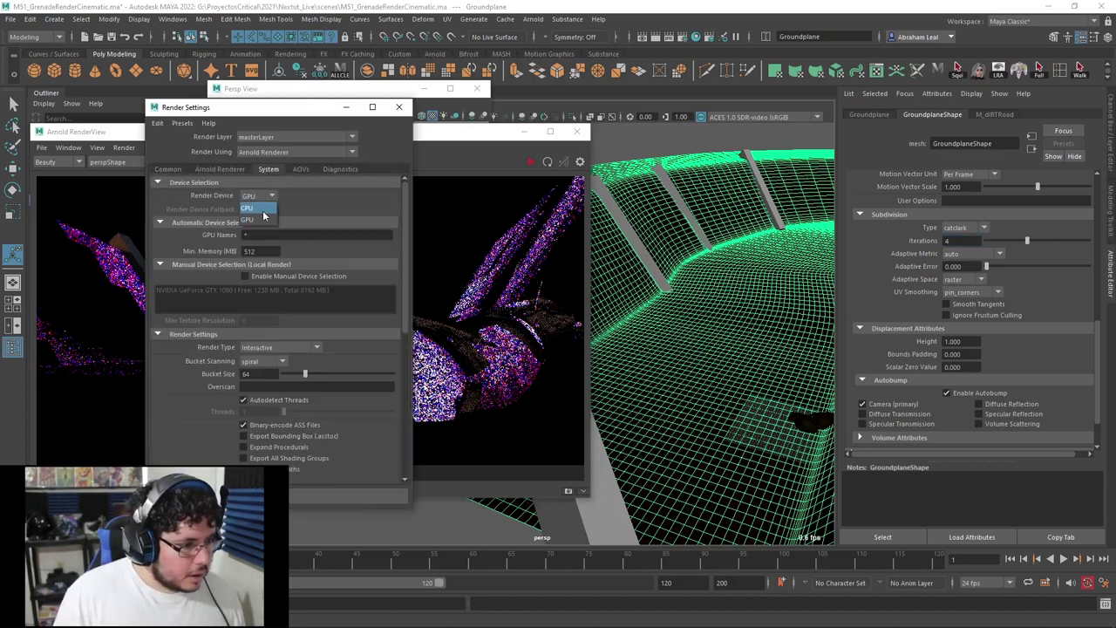
pyautogui.click(444, 141)
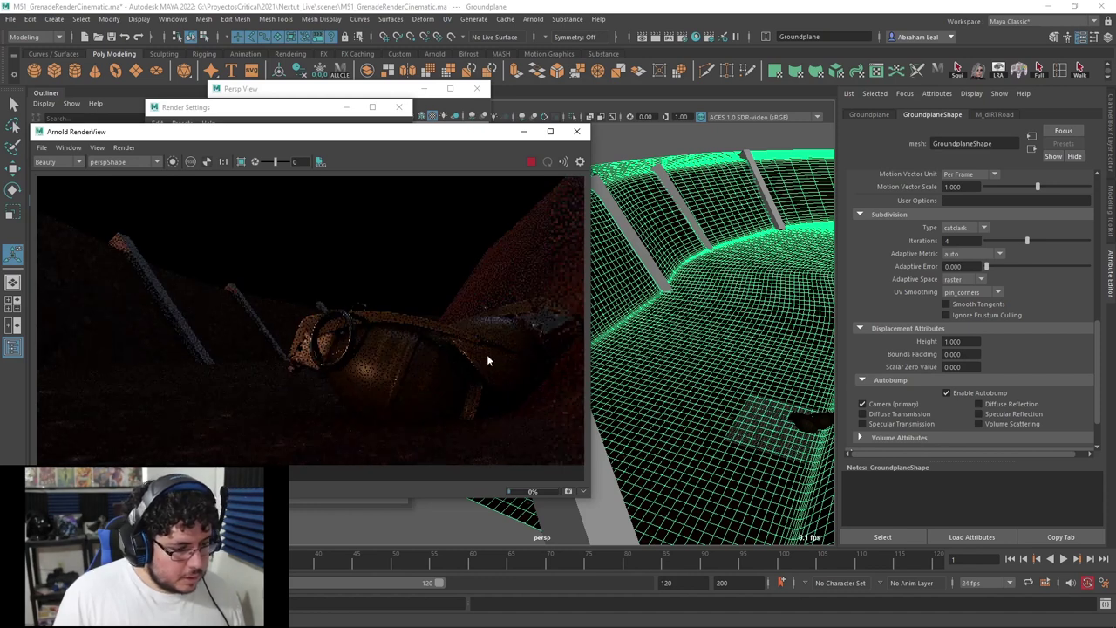
pyautogui.moveTo(452, 373); pyautogui.dragTo(486, 328, button='middle')
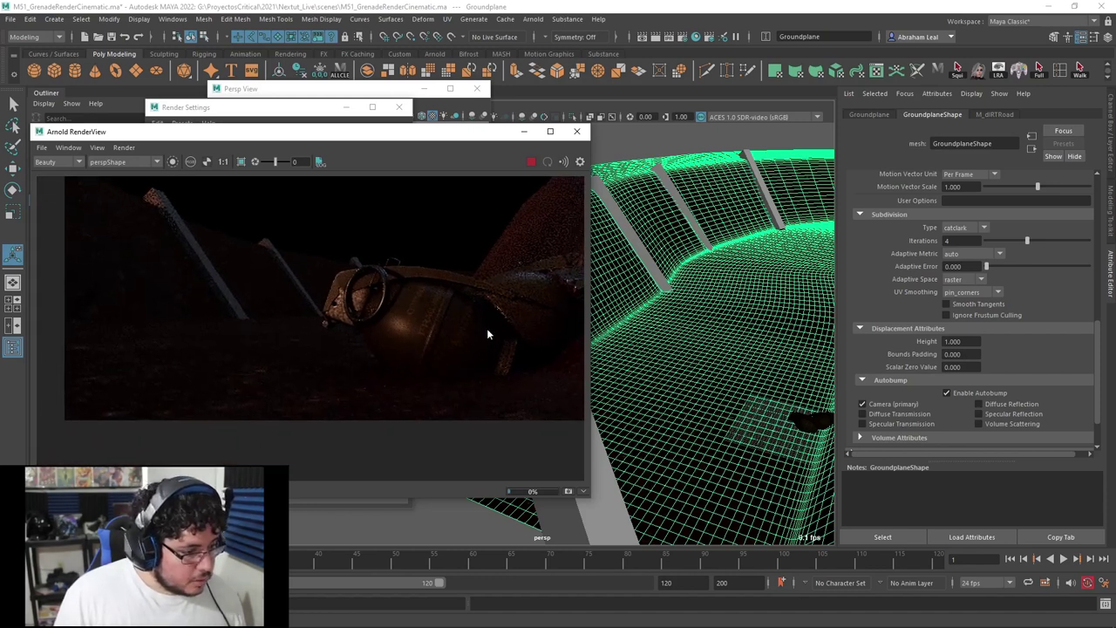
pyautogui.scroll(3, 390, 394)
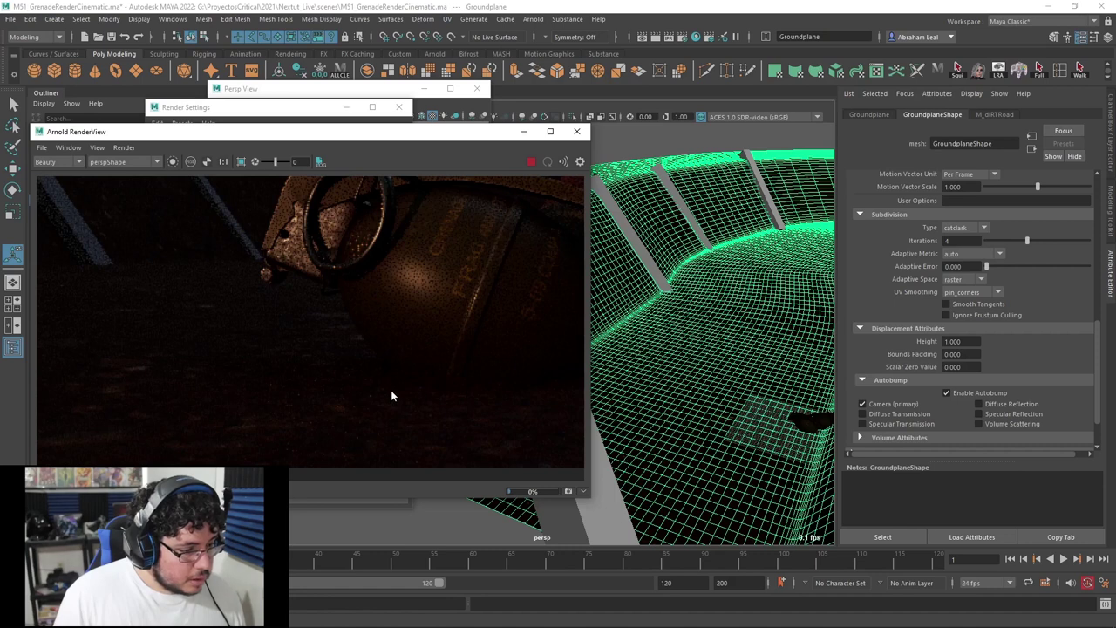
pyautogui.scroll(-3, 391, 392)
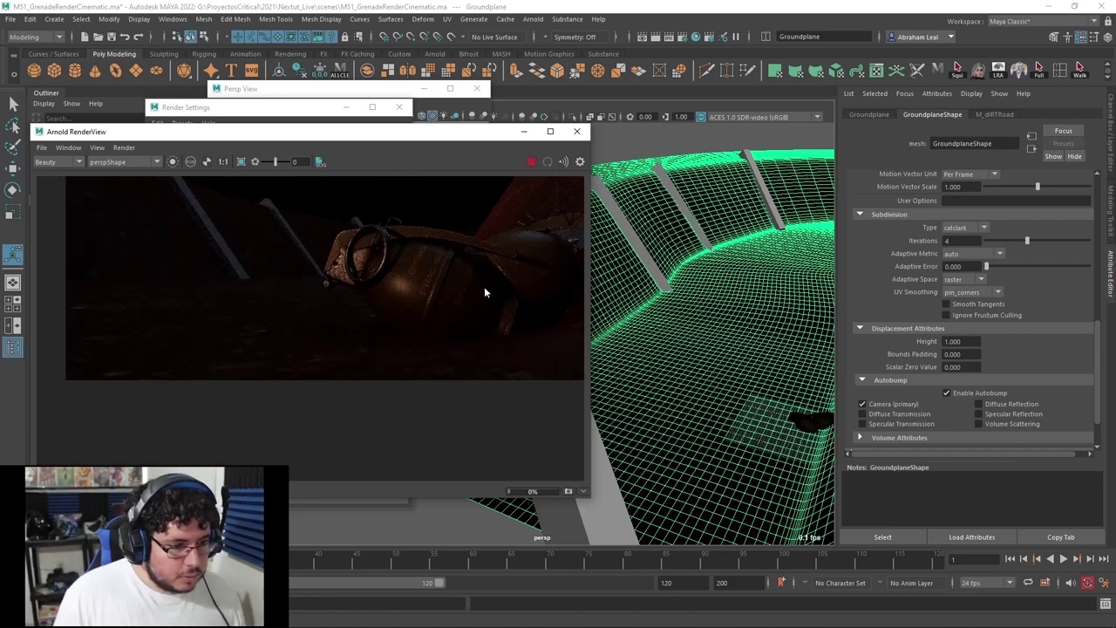
pyautogui.scroll(1, 485, 292)
pyautogui.moveTo(485, 291); pyautogui.dragTo(456, 328, button='middle')
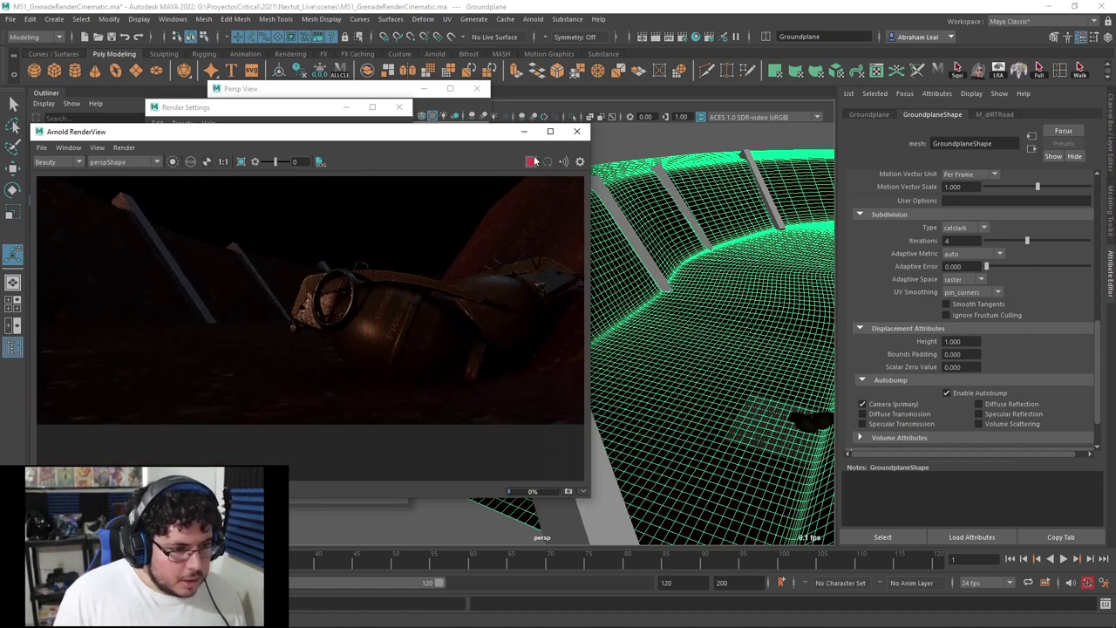
# Set the Groundplane's displacement height to 10 and render again.
pyautogui.click(959, 341)
pyautogui.write('10')
pyautogui.press('Return')
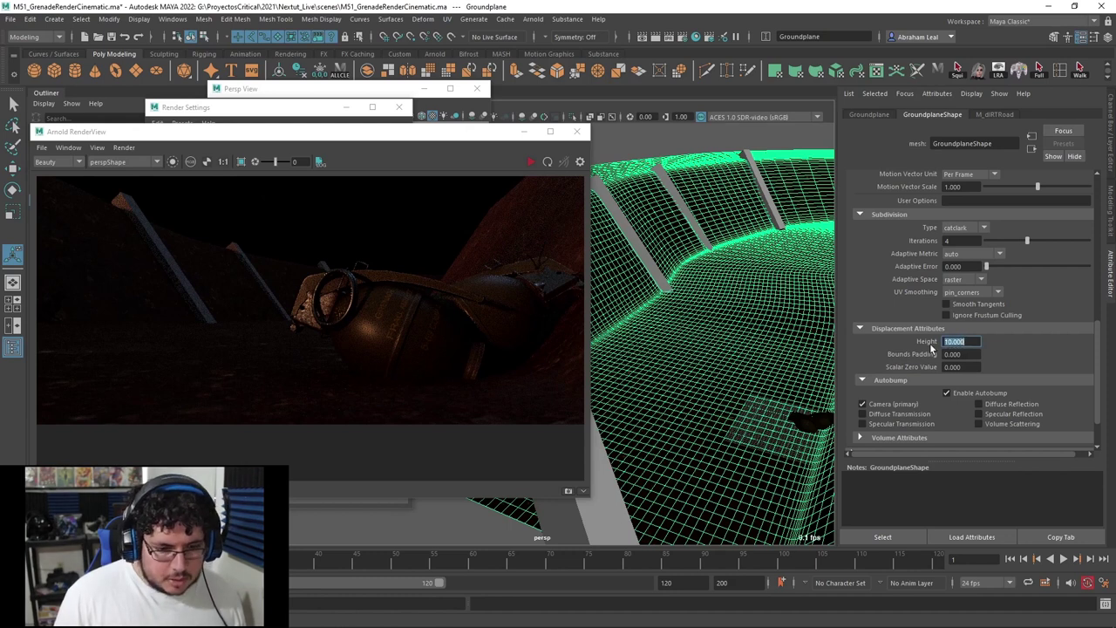
pyautogui.click(533, 163)
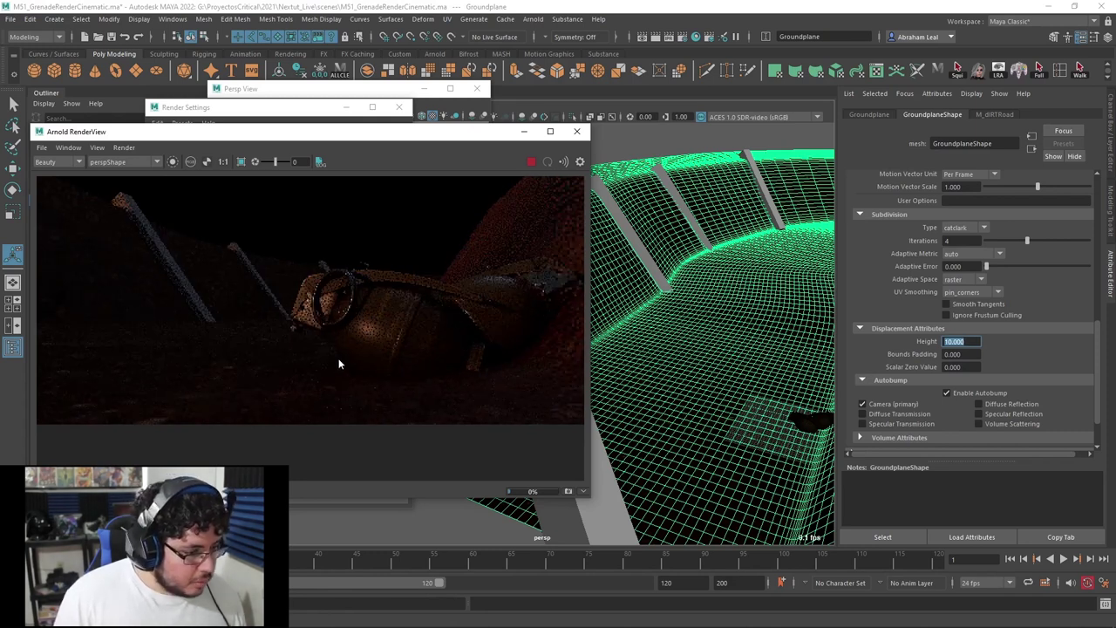
# Try a displacement height of 50 on the Groundplane and inspect the rendered dirt around the grenades.
pyautogui.write('50')
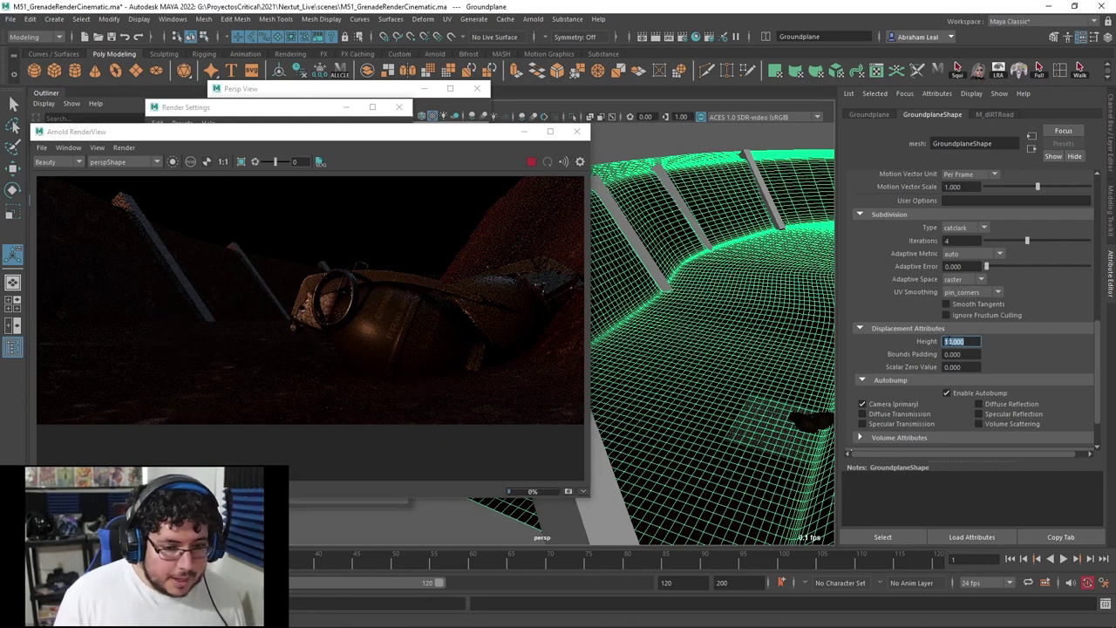
pyautogui.press('Return')
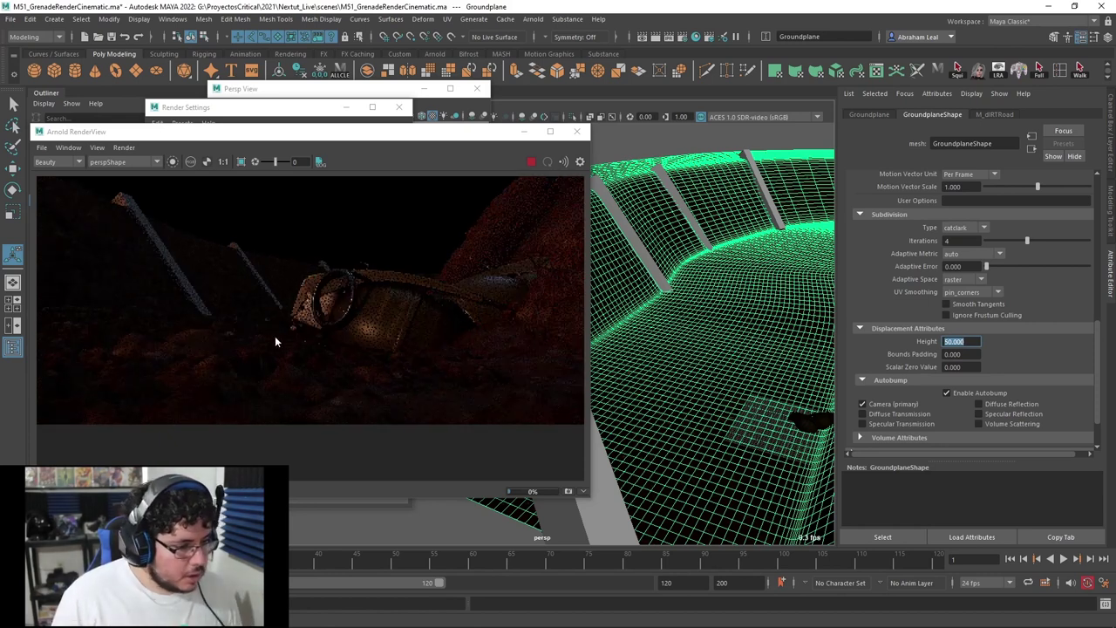
pyautogui.scroll(5, 419, 373)
pyautogui.moveTo(418, 373); pyautogui.dragTo(386, 340, button='middle')
pyautogui.scroll(-5, 436, 336)
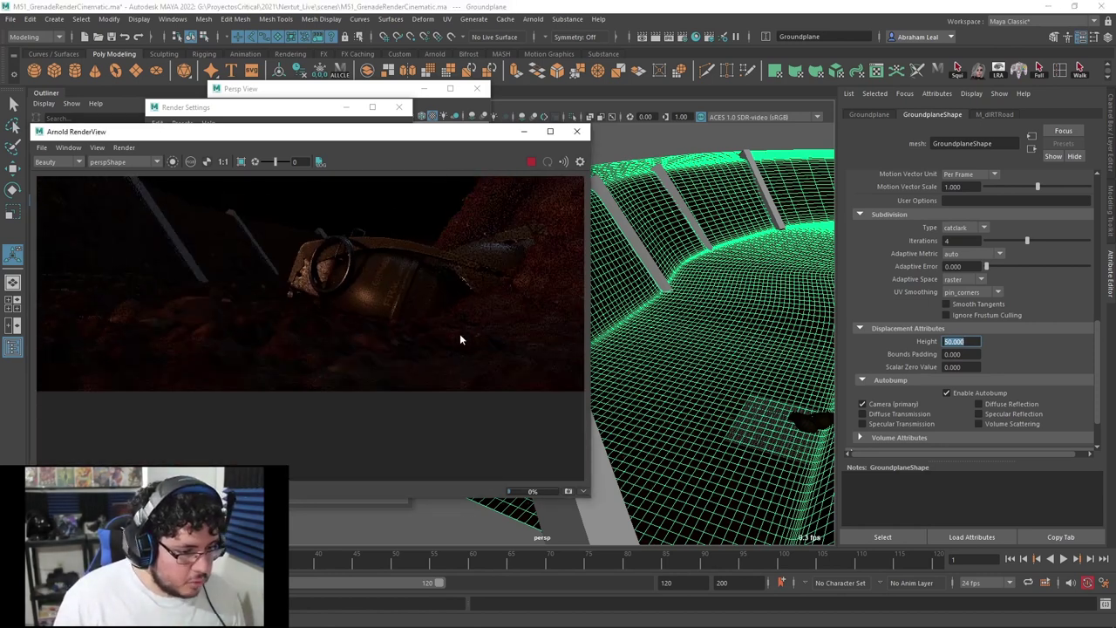
pyautogui.scroll(2, 472, 358)
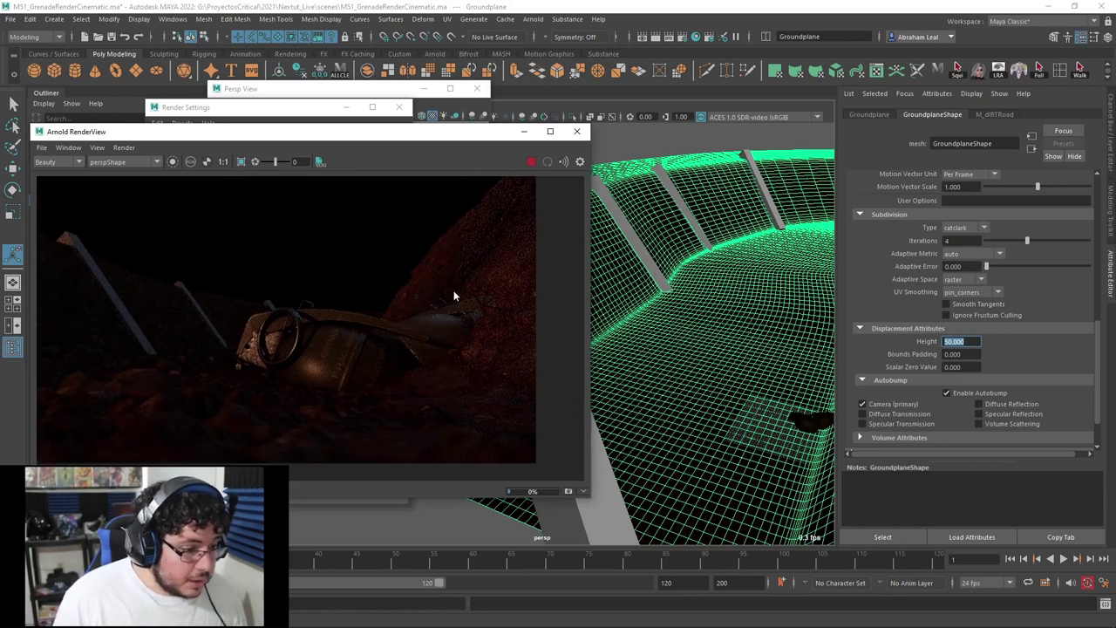
pyautogui.scroll(1, 453, 297)
pyautogui.scroll(-3, 453, 296)
pyautogui.scroll(2, 453, 296)
# Set the Groundplane's displacement height to 25 and check the ground in a new render.
pyautogui.doubleClick(949, 342)
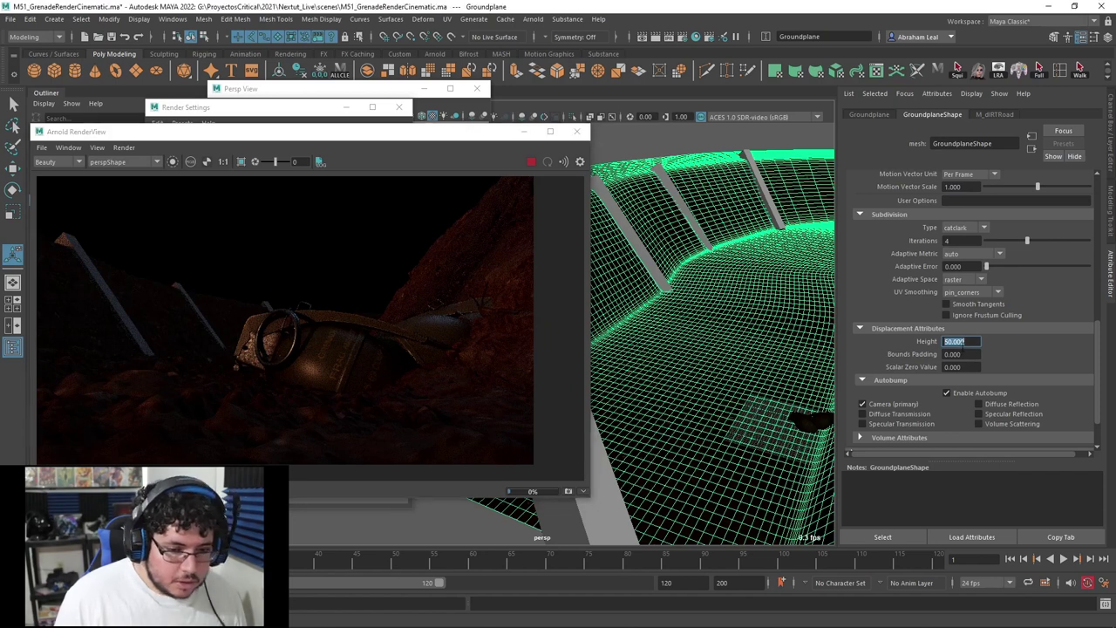
pyautogui.write('25')
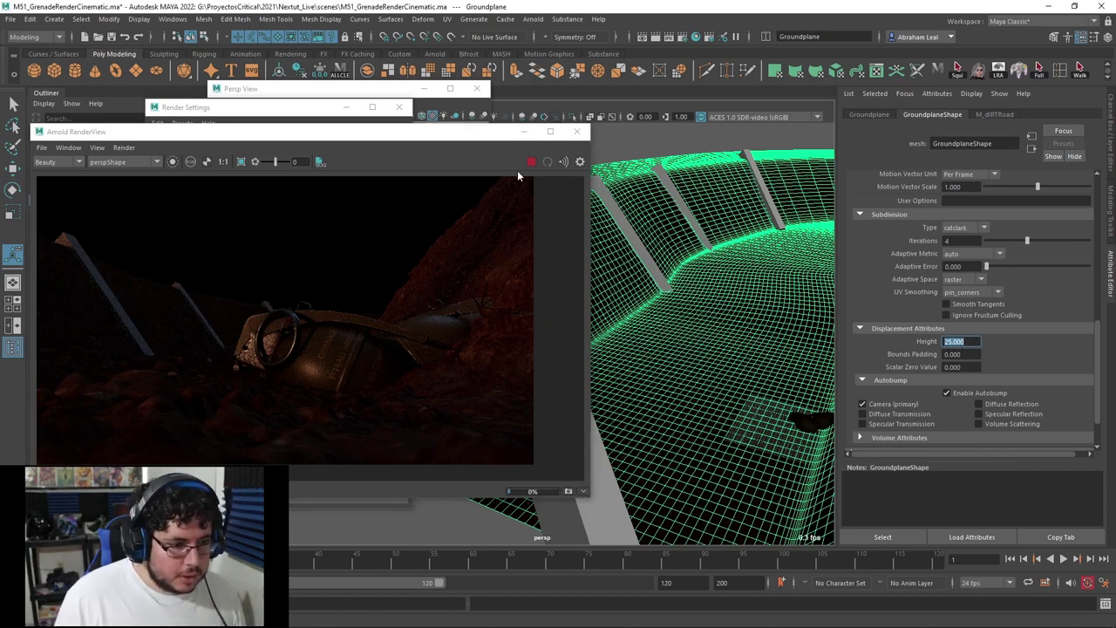
pyautogui.scroll(-1, 486, 335)
pyautogui.scroll(2, 476, 322)
pyautogui.click(530, 170)
pyautogui.scroll(-1, 536, 328)
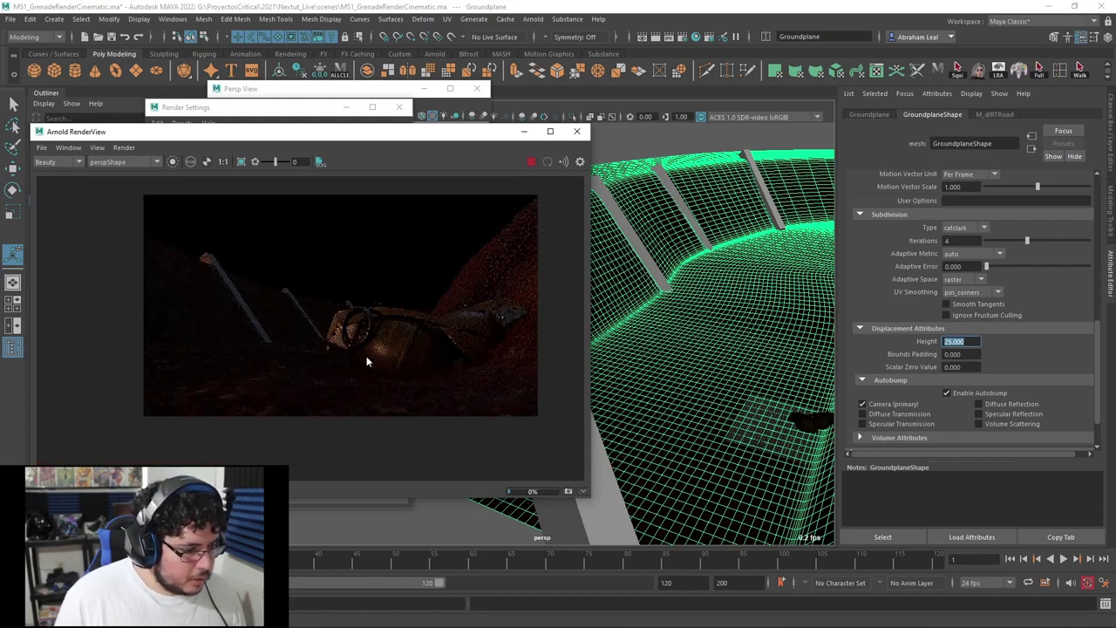
pyautogui.scroll(3, 266, 407)
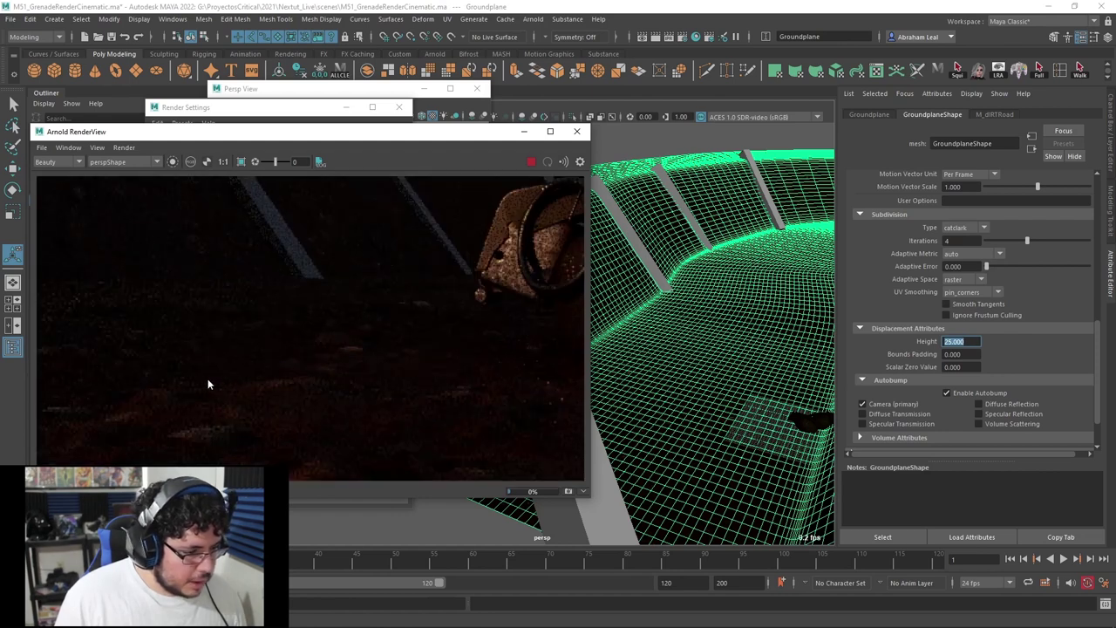
# Inspect the displaced ground in the render, set the Groundplane's displacement height to 20, render it and save the scene.
pyautogui.moveTo(485, 367); pyautogui.dragTo(347, 350, button='middle')
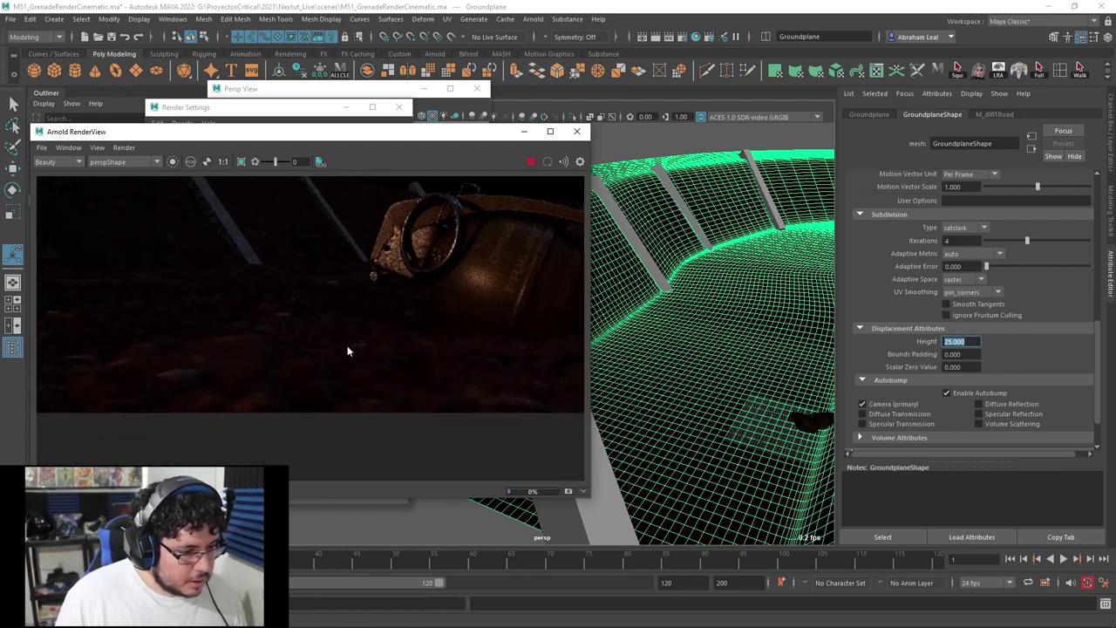
pyautogui.scroll(-2, 260, 366)
pyautogui.moveTo(560, 359); pyautogui.dragTo(456, 359, button='middle')
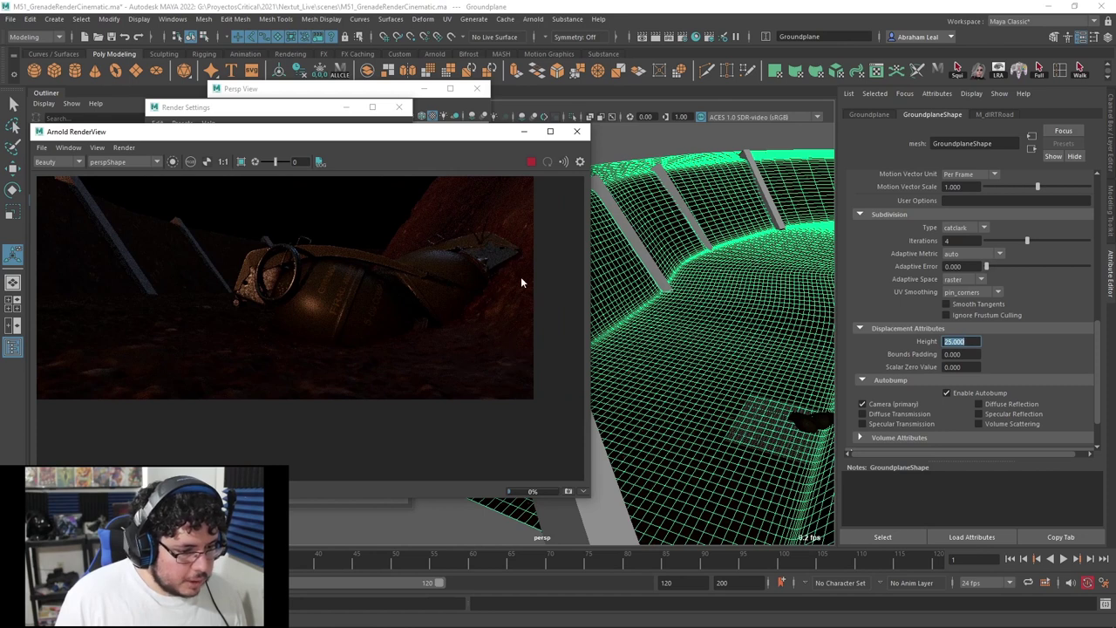
pyautogui.moveTo(521, 281); pyautogui.dragTo(522, 348, button='middle')
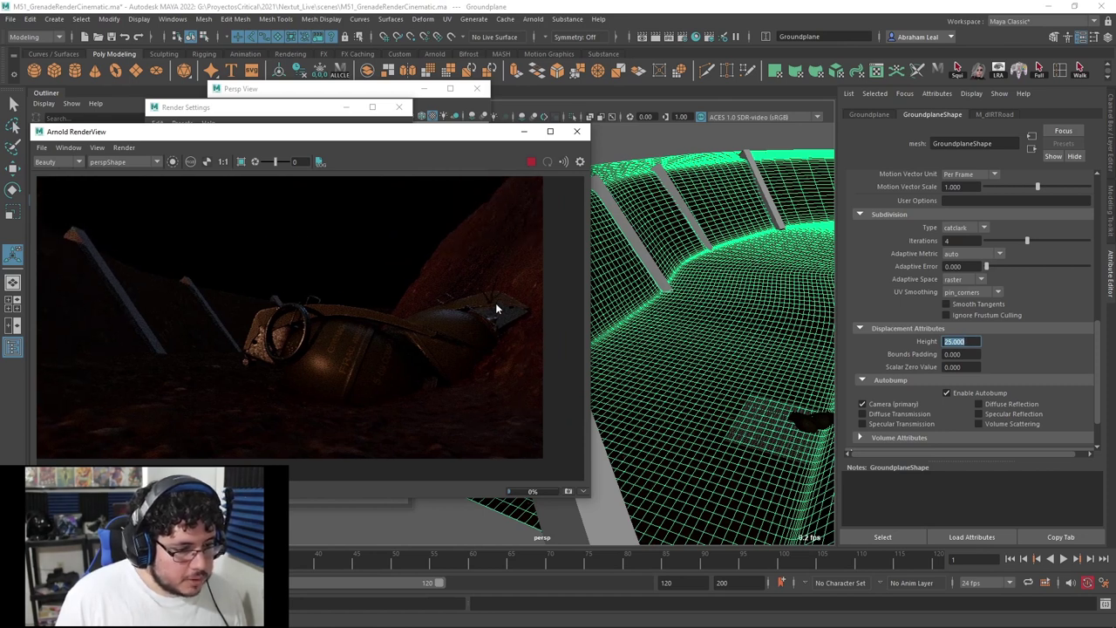
pyautogui.scroll(-1, 374, 354)
pyautogui.write('20')
pyautogui.press('Return')
pyautogui.click(531, 162)
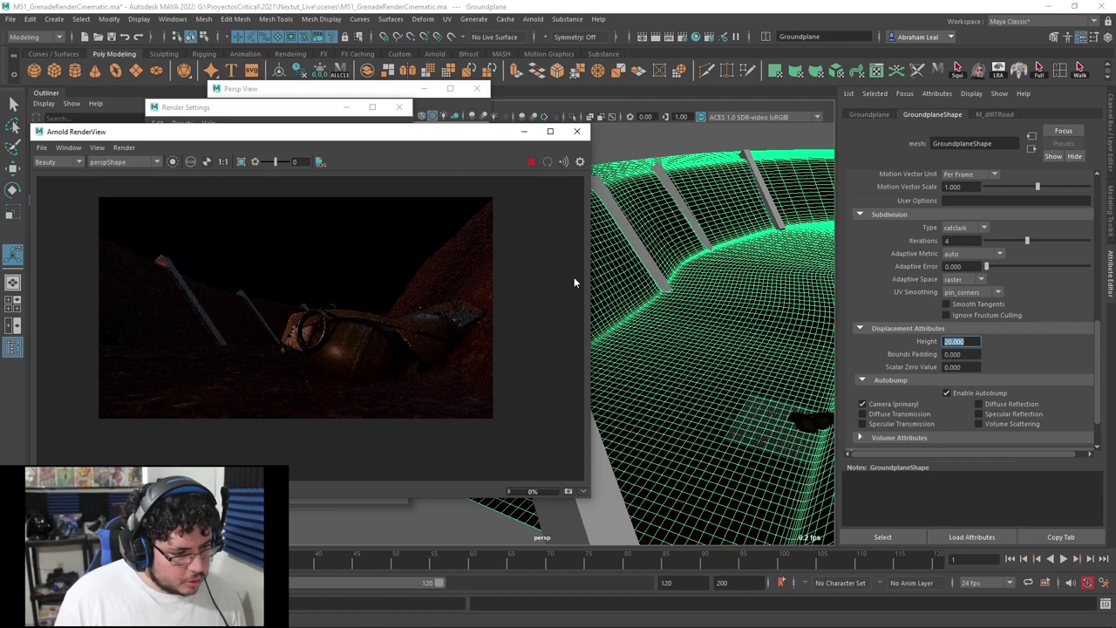
pyautogui.hotkey('ctrl', 's')
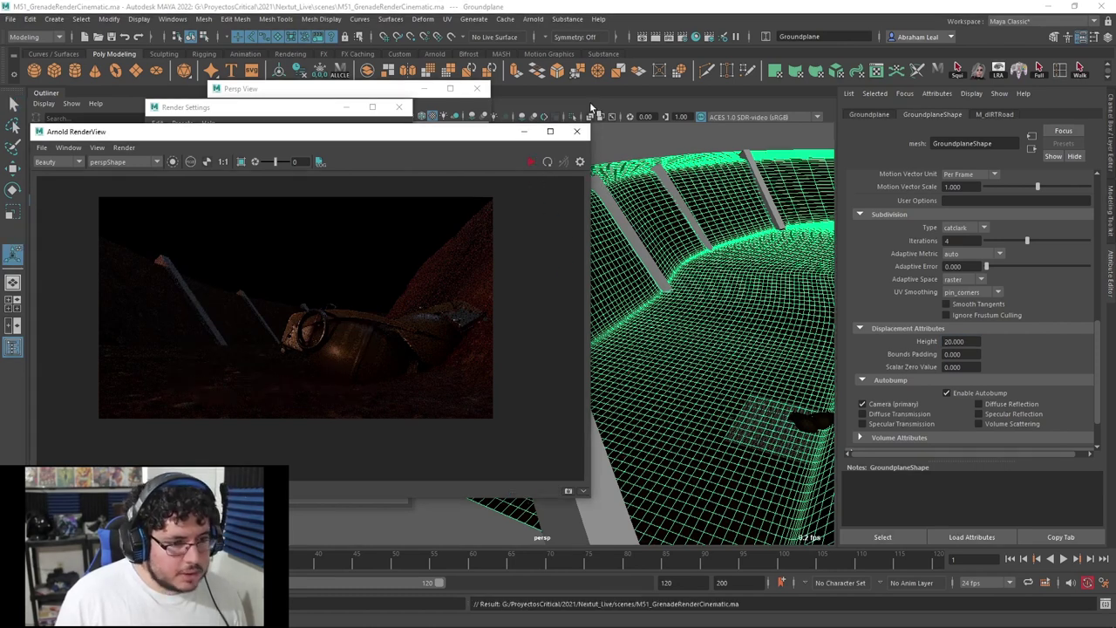
# Try rendering the trench scene with the Arnold render device set to GPU.
pyautogui.click(306, 107)
pyautogui.click(300, 170)
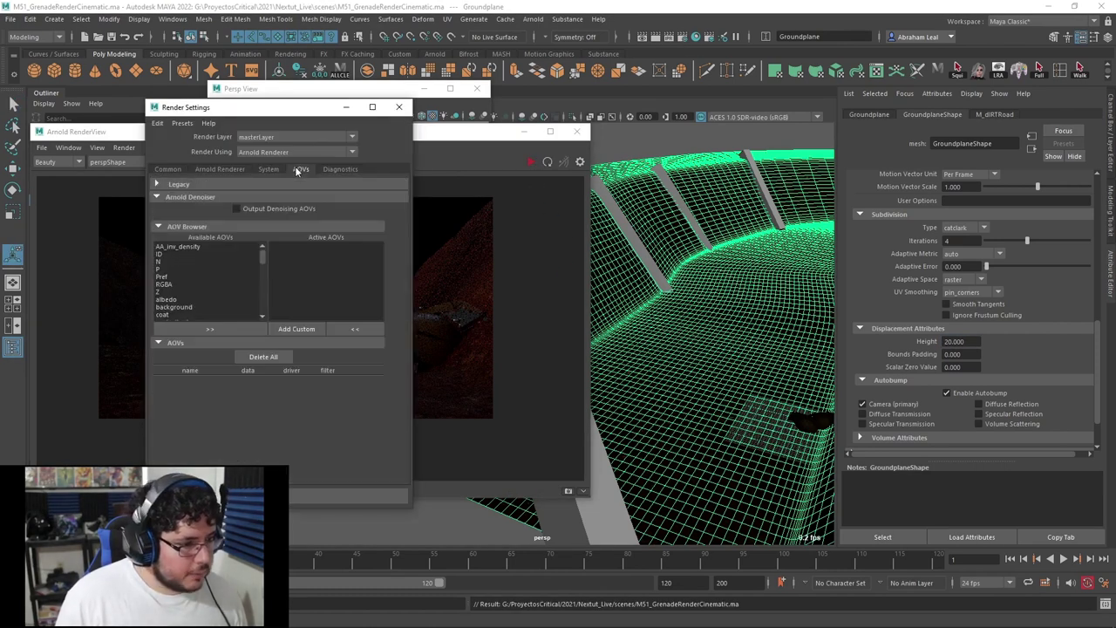
pyautogui.click(268, 169)
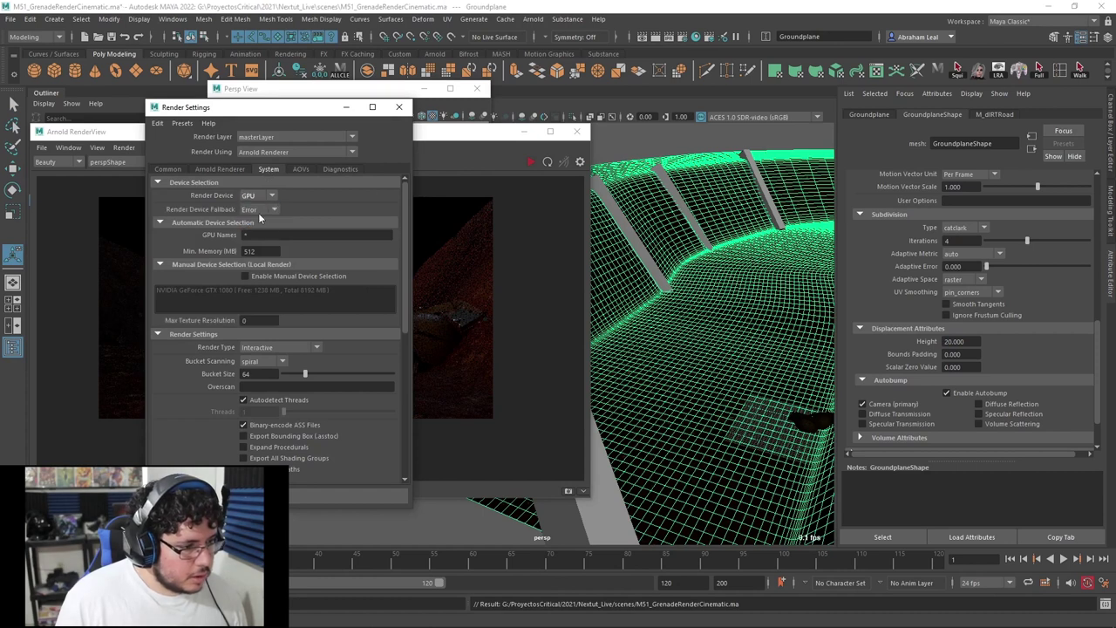
pyautogui.click(446, 159)
pyautogui.click(529, 161)
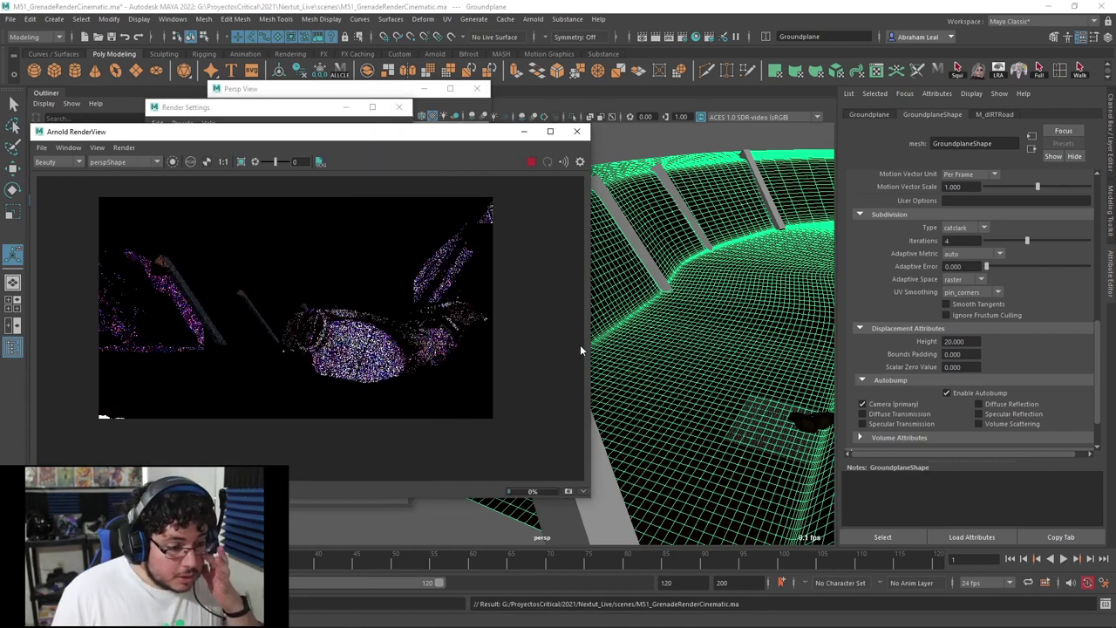
pyautogui.click(529, 164)
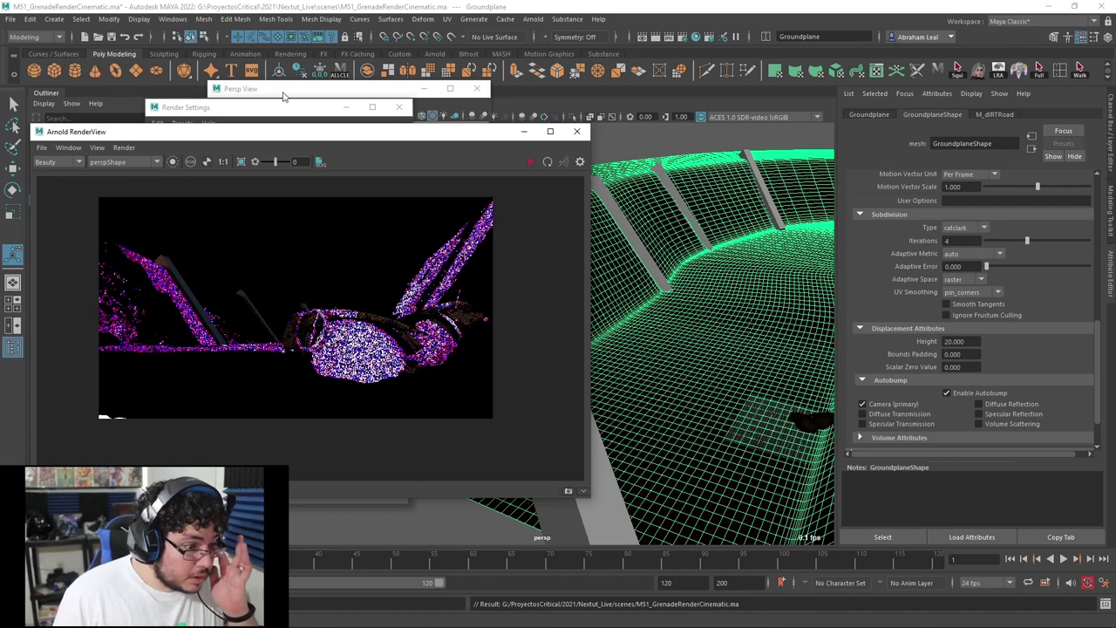
# Set the Arnold render device back to CPU and check the grenades and ground in a new render.
pyautogui.click(327, 123)
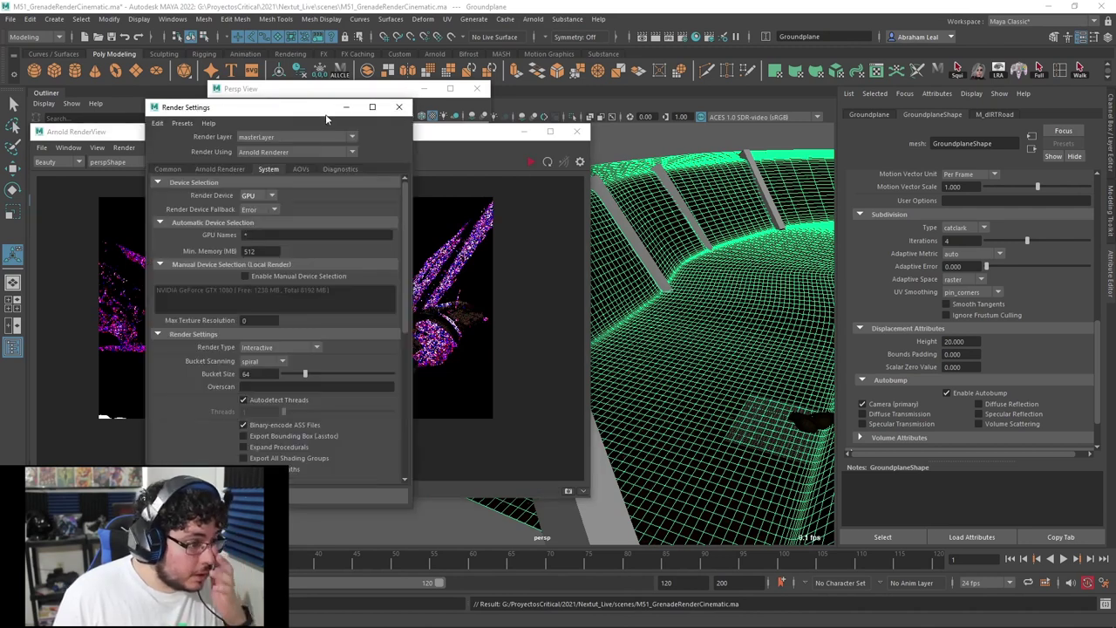
pyautogui.click(264, 210)
pyautogui.click(264, 211)
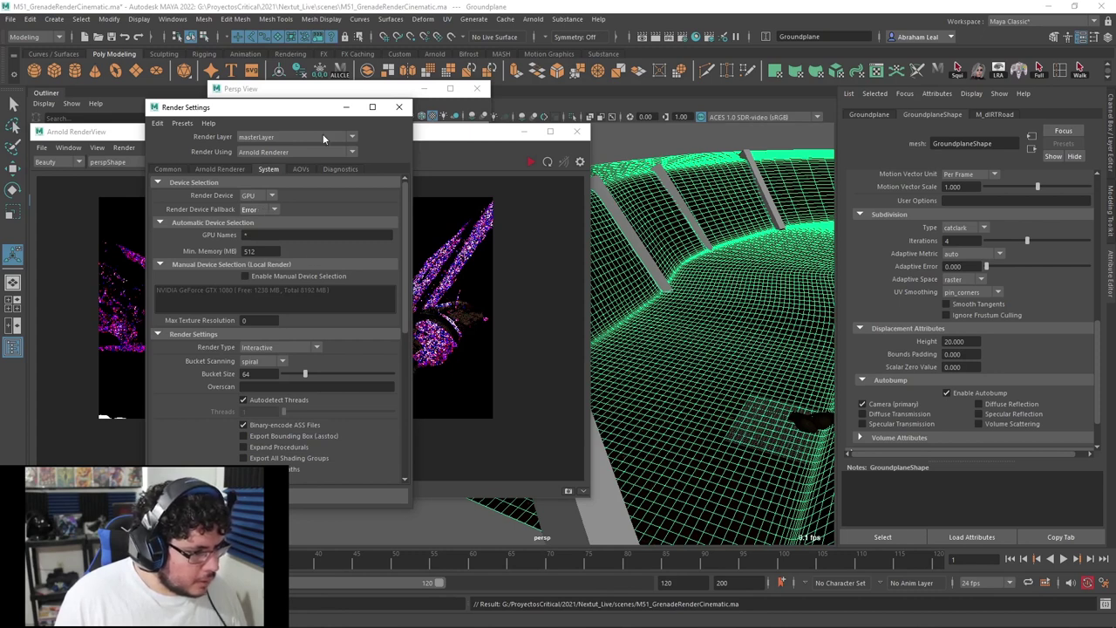
pyautogui.click(257, 197)
pyautogui.click(248, 219)
pyautogui.click(502, 180)
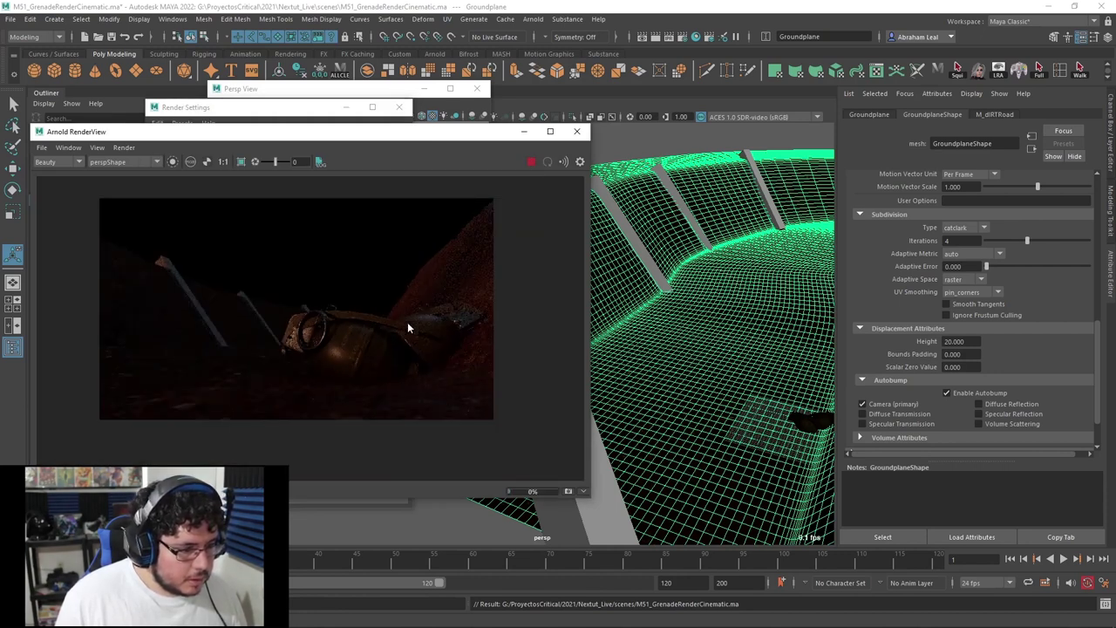
pyautogui.scroll(-1, 407, 321)
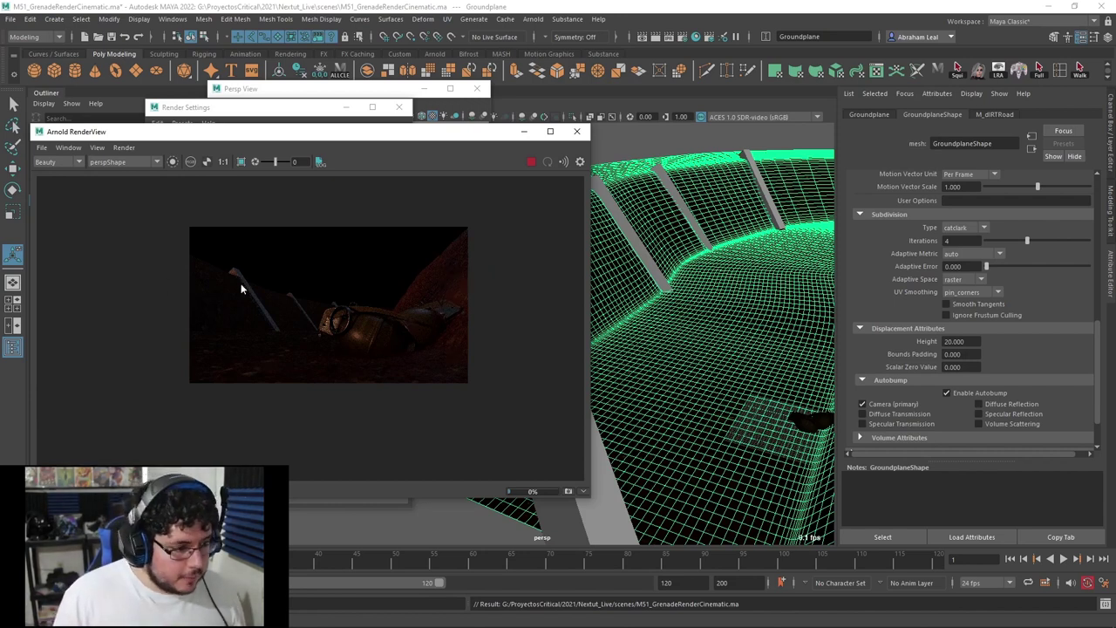
pyautogui.click(531, 162)
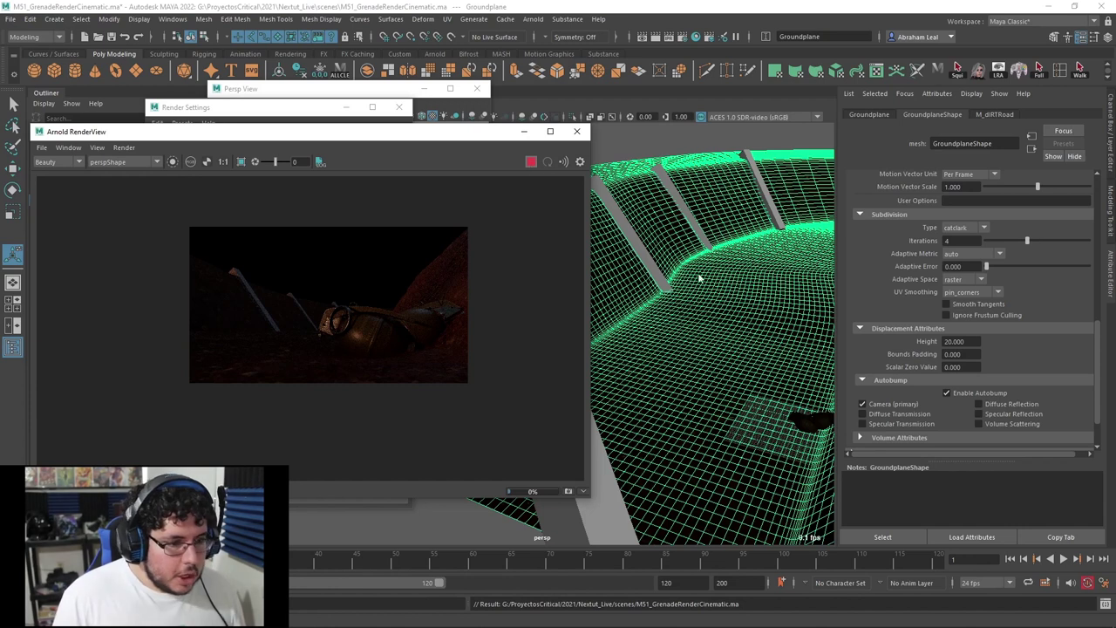
# Select the slanted posts along the trench walls and assign them a new aiStandardSurface material.
pyautogui.keyDown('alt'); pyautogui.moveTo(697, 275); pyautogui.dragTo(673, 277, button='middle'); pyautogui.keyUp('alt')
pyautogui.click(665, 236)
pyautogui.keyDown('shift'); pyautogui.click(702, 202); pyautogui.keyUp('shift')
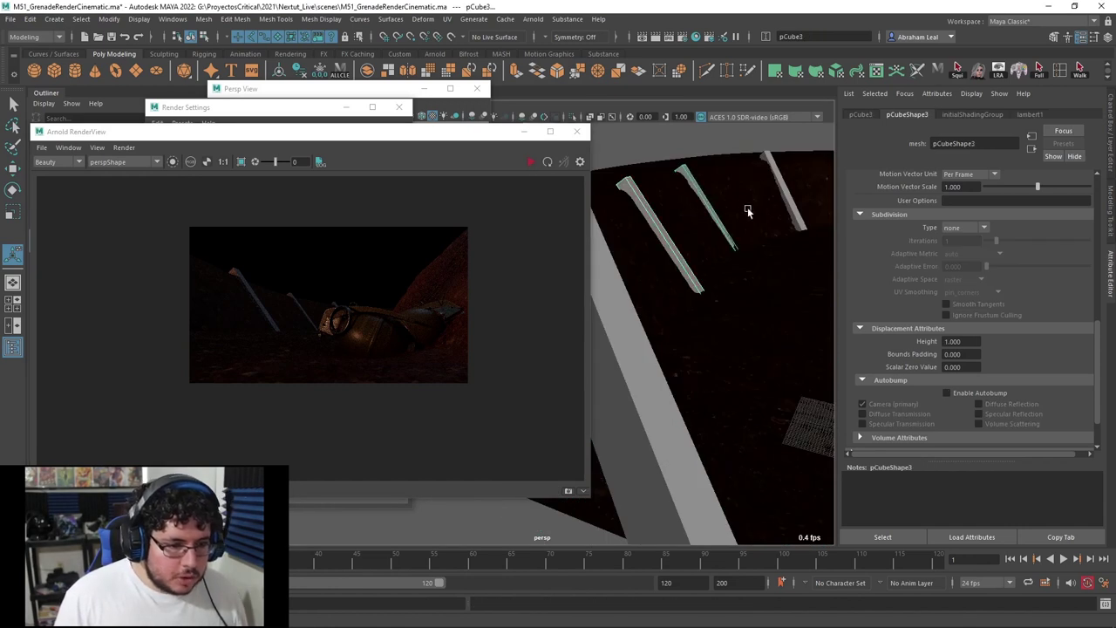
pyautogui.keyDown('alt'); pyautogui.moveTo(752, 203); pyautogui.dragTo(715, 245, button='middle'); pyautogui.keyUp('alt')
pyautogui.keyDown('shift'); pyautogui.click(758, 177); pyautogui.keyUp('shift')
pyautogui.keyDown('alt'); pyautogui.moveTo(679, 208); pyautogui.dragTo(754, 281); pyautogui.keyUp('alt')
pyautogui.keyDown('shift'); pyautogui.click(734, 285); pyautogui.keyUp('shift')
pyautogui.moveTo(733, 285); pyautogui.dragTo(722, 593, button='right')
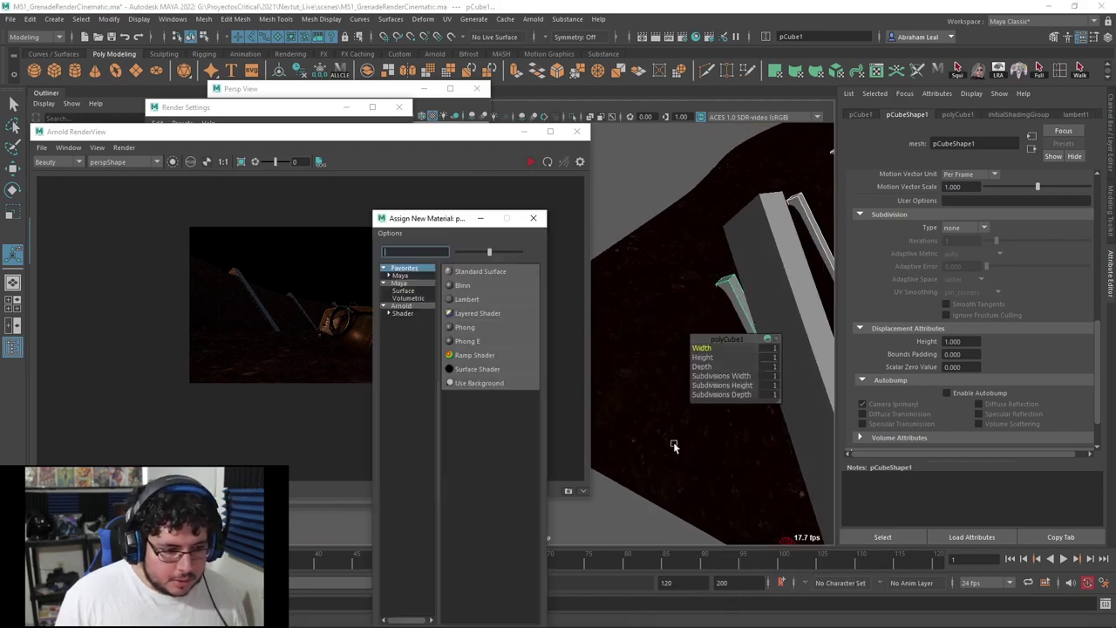
pyautogui.click(402, 305)
pyautogui.click(483, 464)
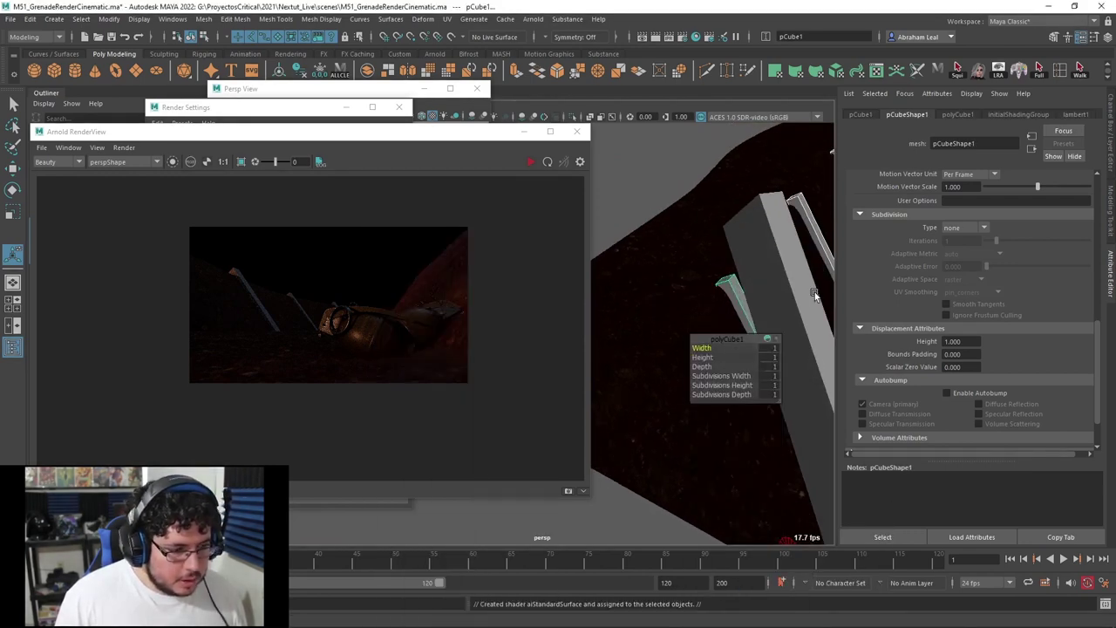
# Set the base color of the posts' aiStandardSurface material to a dark reddish brown.
pyautogui.click(1020, 114)
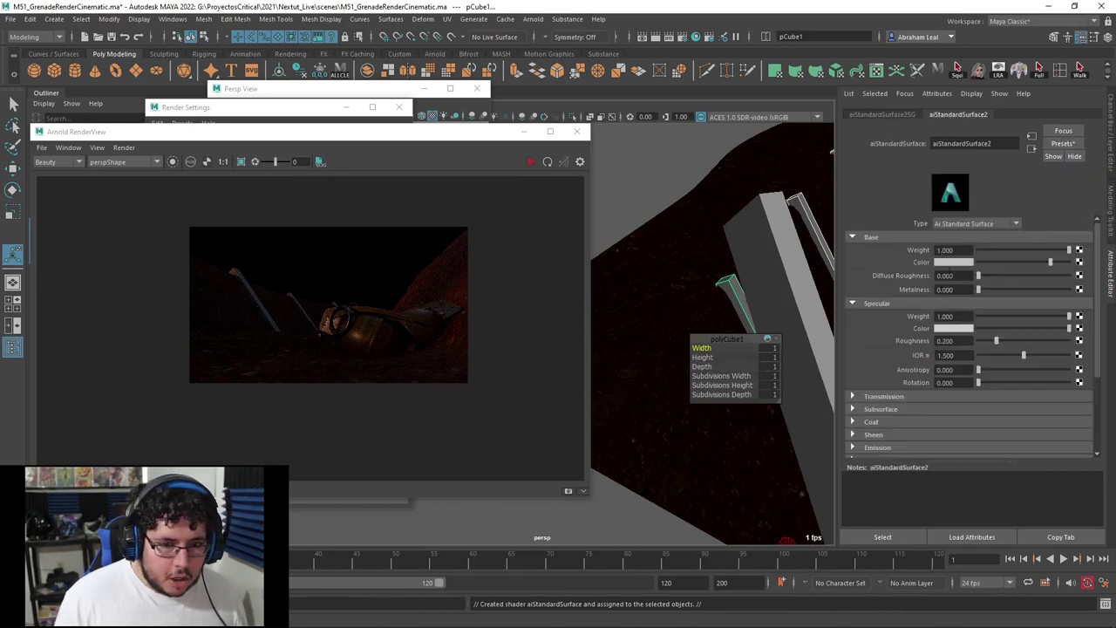
pyautogui.click(946, 262)
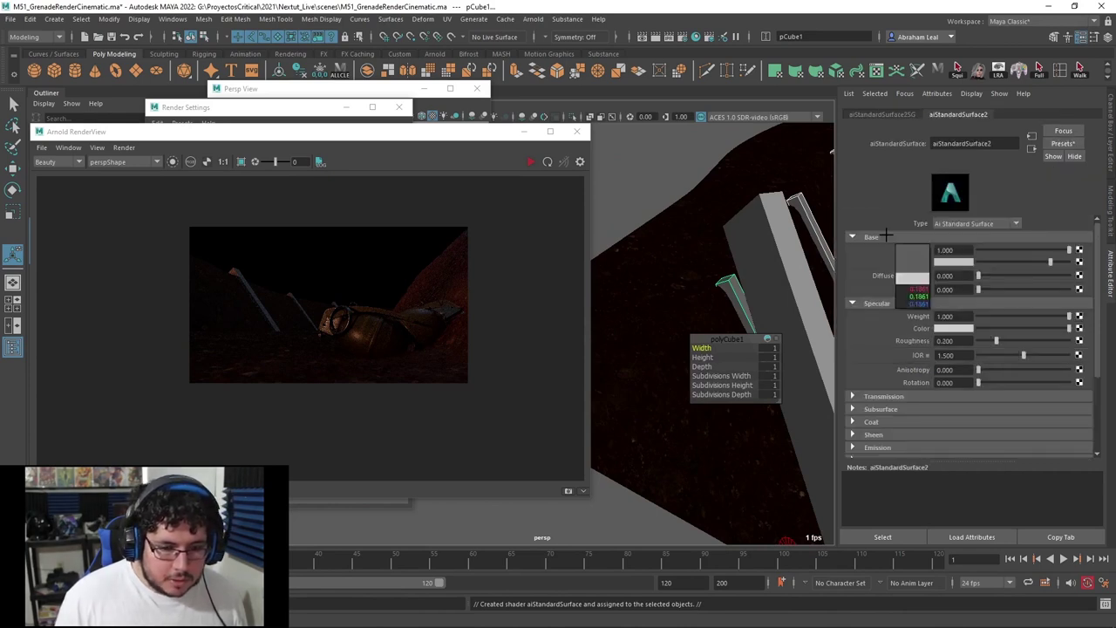
pyautogui.click(693, 297)
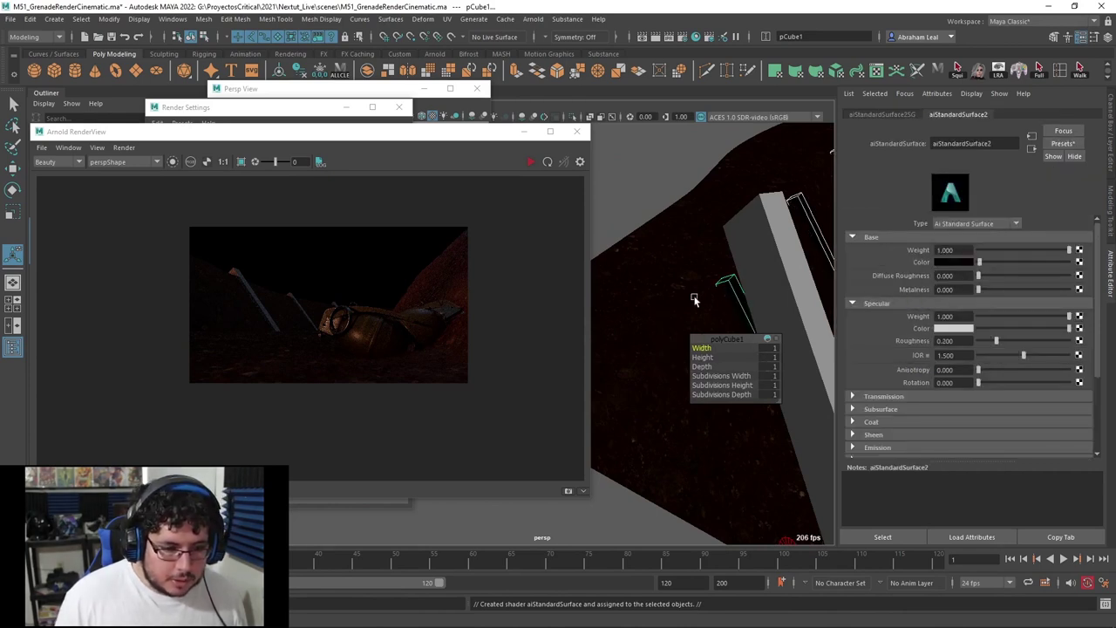
pyautogui.click(945, 264)
pyautogui.moveTo(893, 320); pyautogui.dragTo(926, 319)
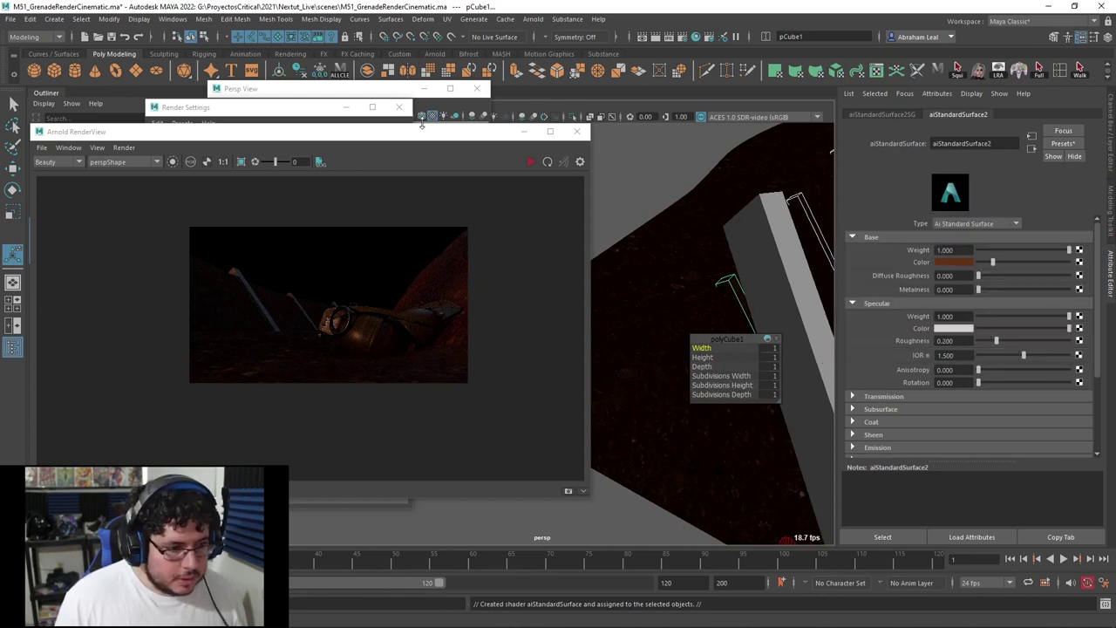
# Inspect the posts in a new render, brighten their brown base color and save the scene.
pyautogui.scroll(2, 257, 293)
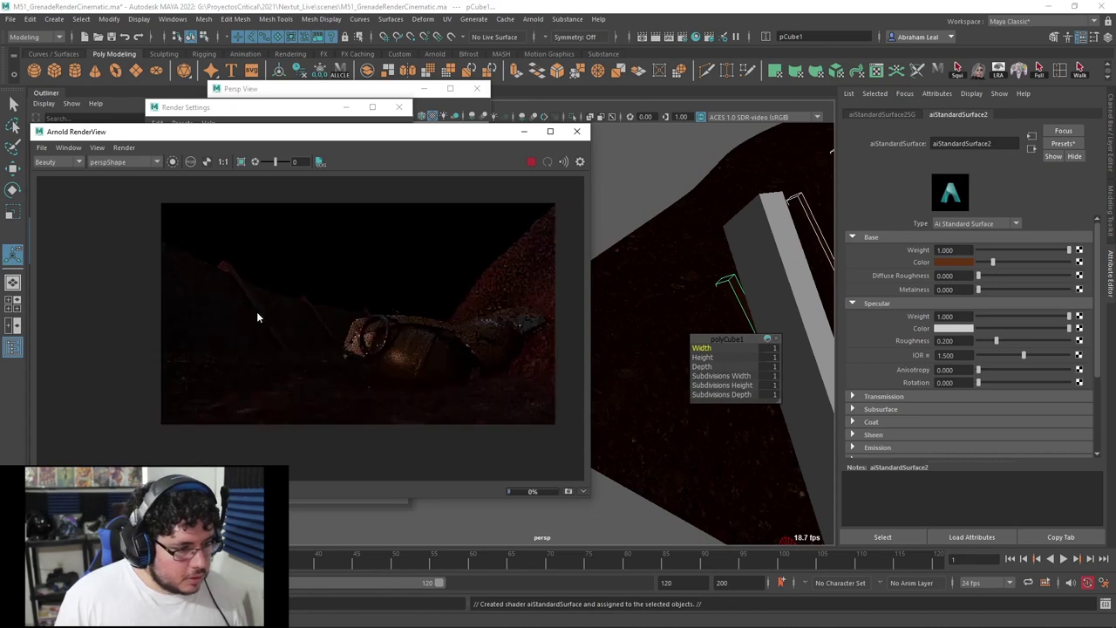
pyautogui.scroll(3, 256, 311)
pyautogui.scroll(2, 153, 239)
pyautogui.scroll(-2, 263, 314)
pyautogui.scroll(2, 319, 305)
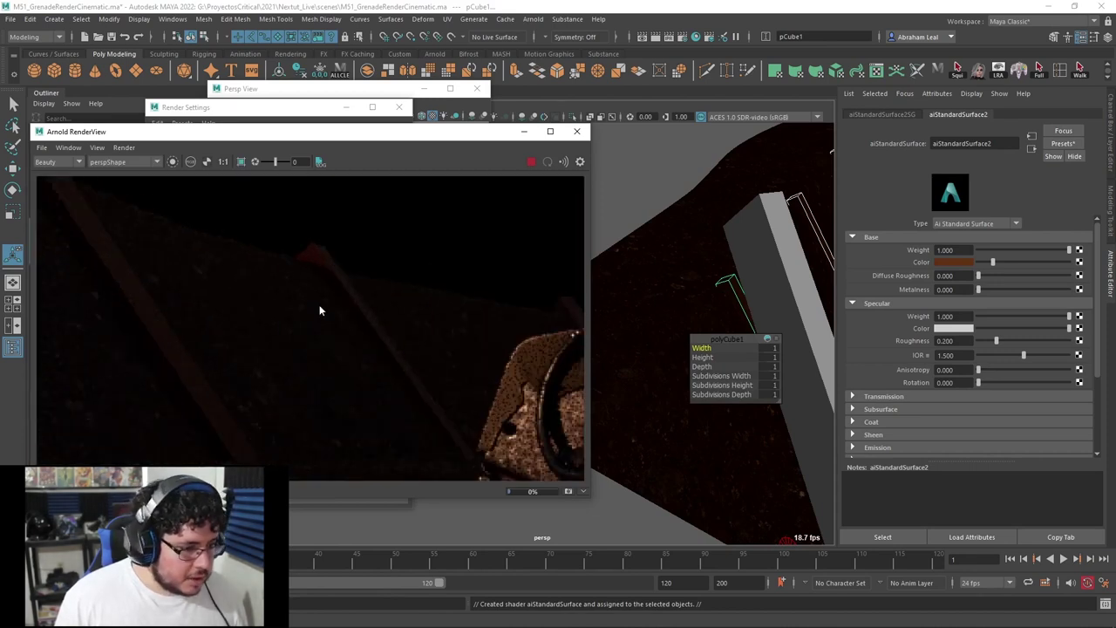
pyautogui.scroll(-3, 354, 320)
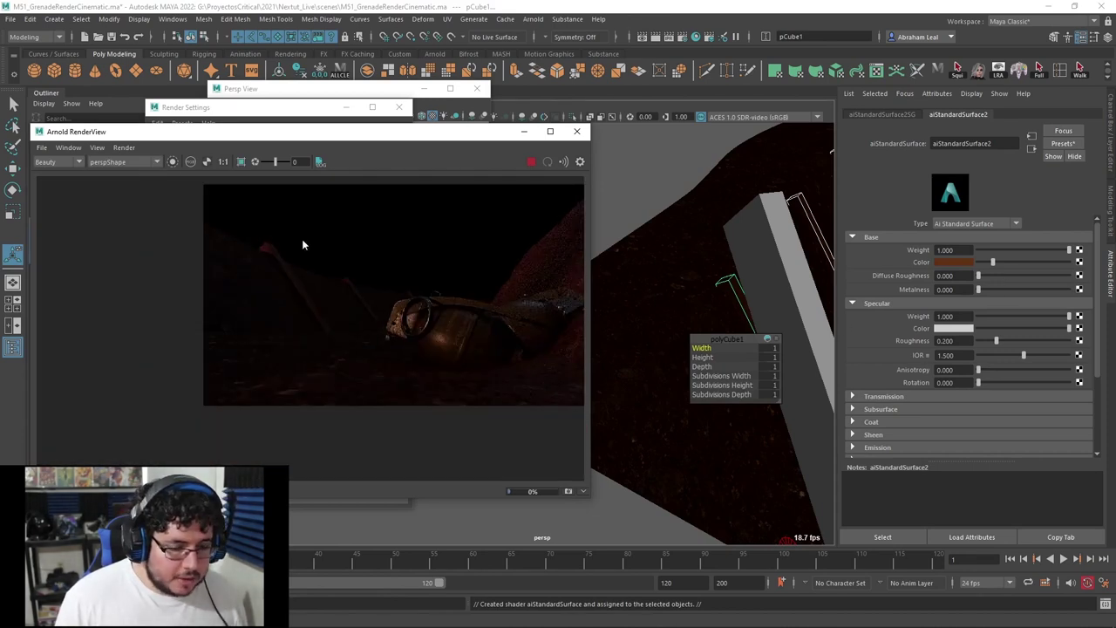
pyautogui.scroll(-1, 323, 279)
pyautogui.moveTo(992, 263); pyautogui.dragTo(1002, 262)
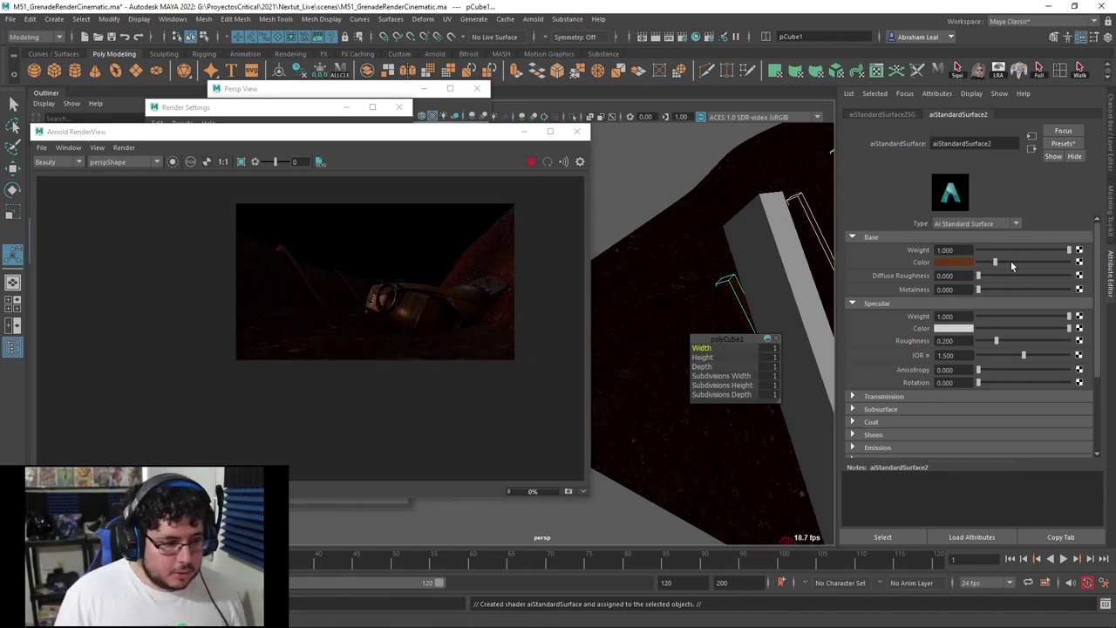
pyautogui.click(1010, 261)
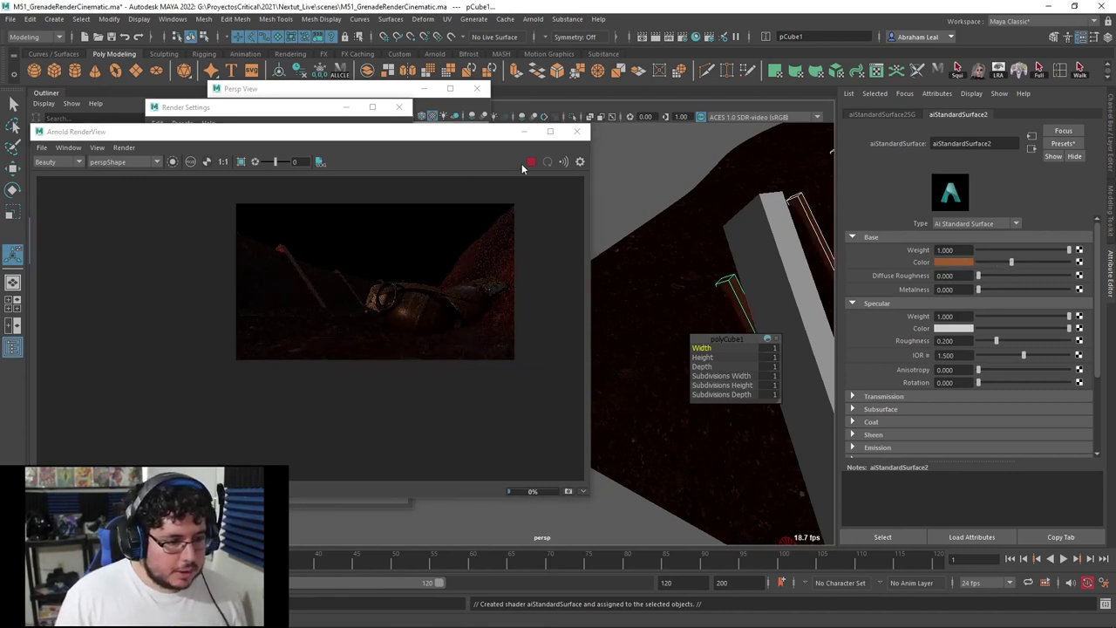
pyautogui.hotkey('ctrl', 's')
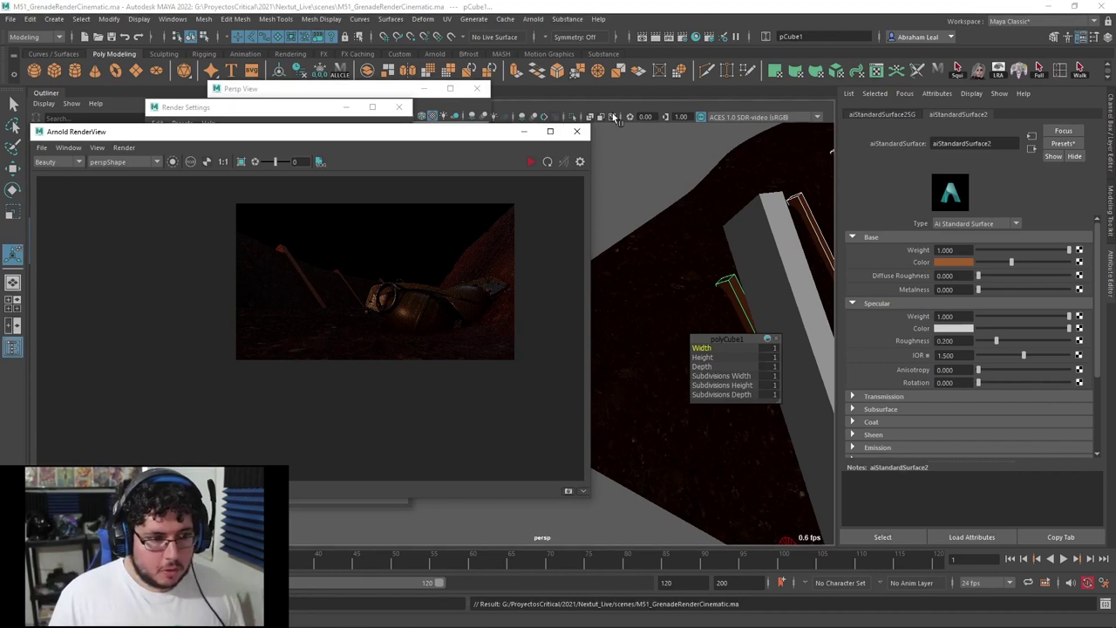
# Add an aiFog as the Atmosphere in Arnold's Environment render settings and check it in a new render.
pyautogui.click(696, 37)
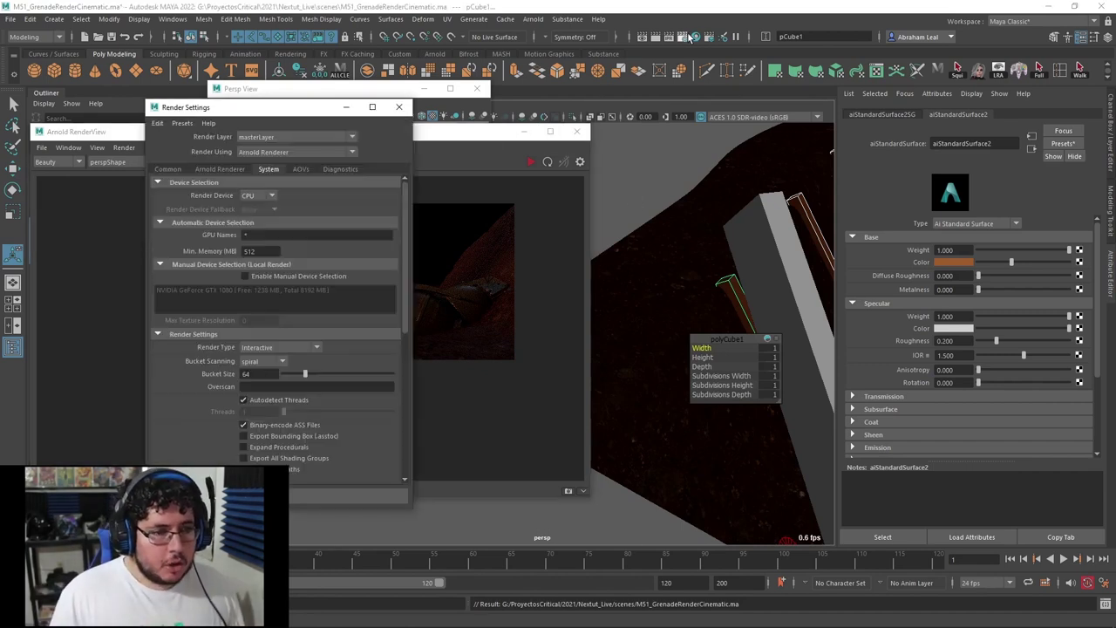
pyautogui.click(209, 168)
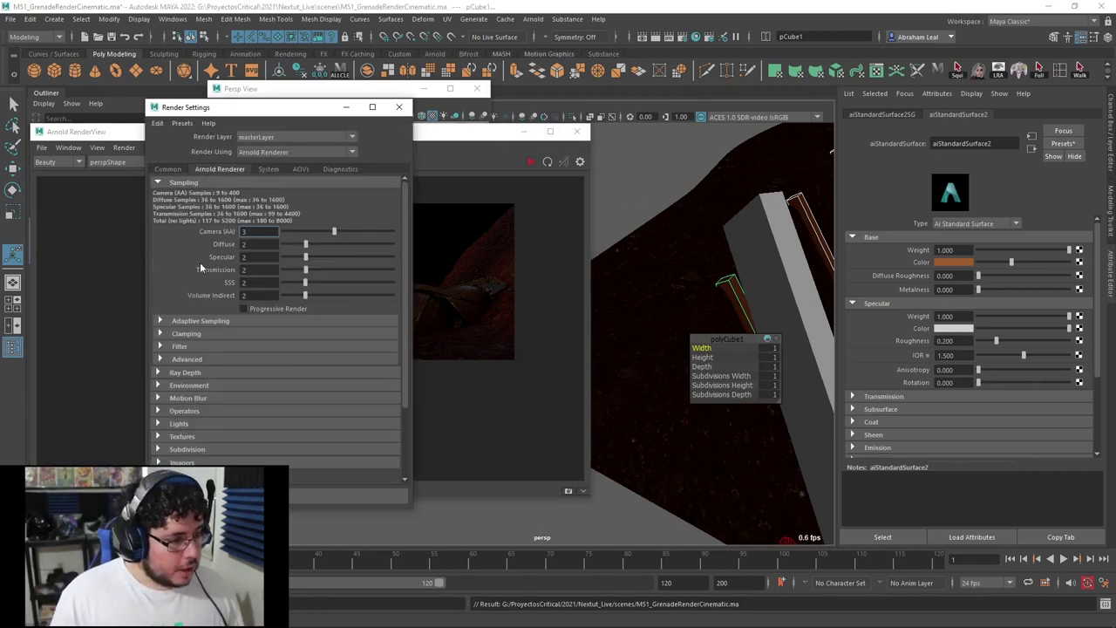
pyautogui.click(160, 385)
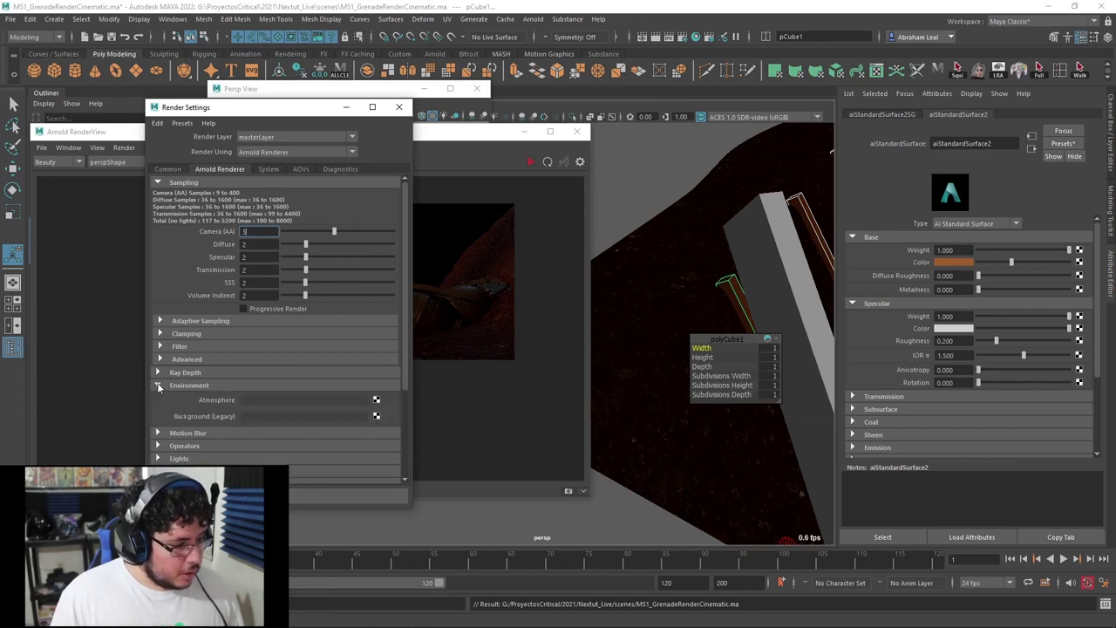
pyautogui.click(376, 399)
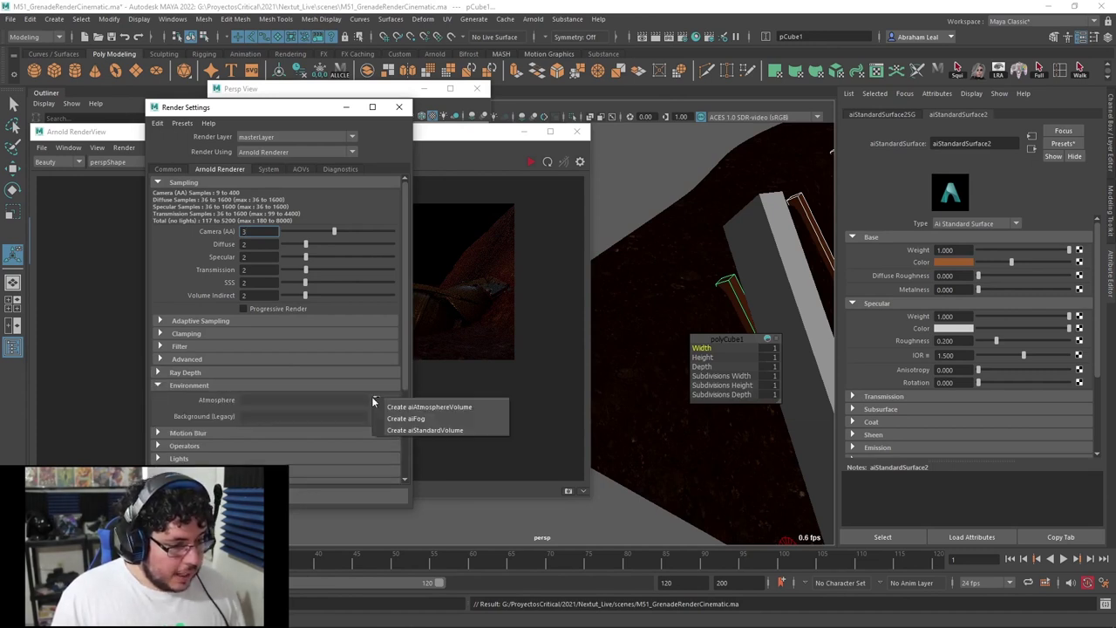
pyautogui.click(439, 420)
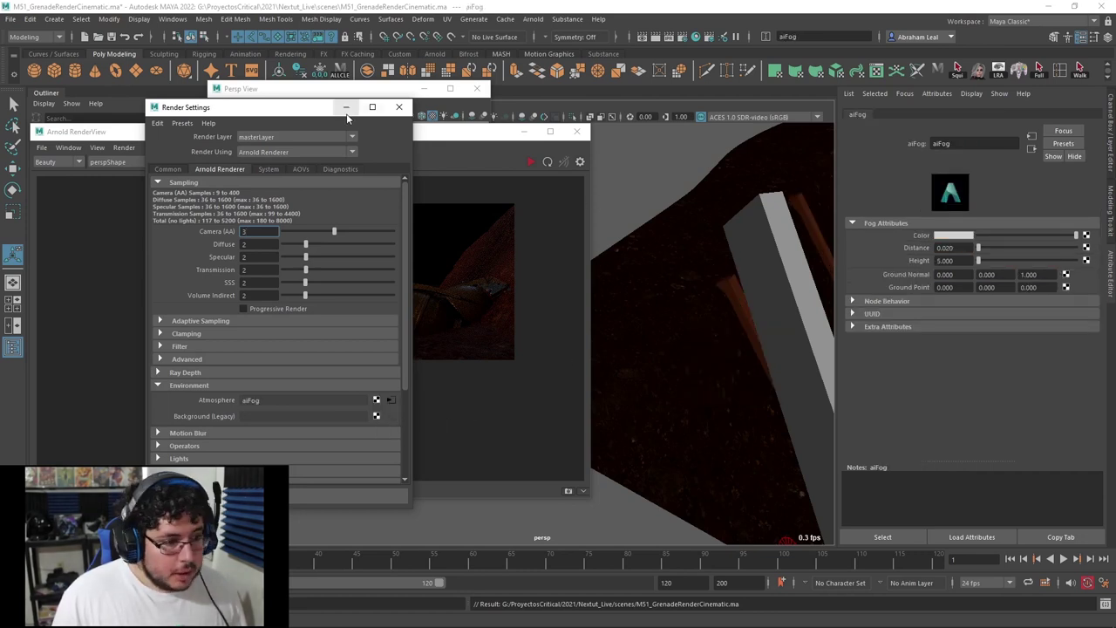
pyautogui.click(346, 107)
pyautogui.scroll(2, 446, 293)
pyautogui.scroll(-1, 336, 328)
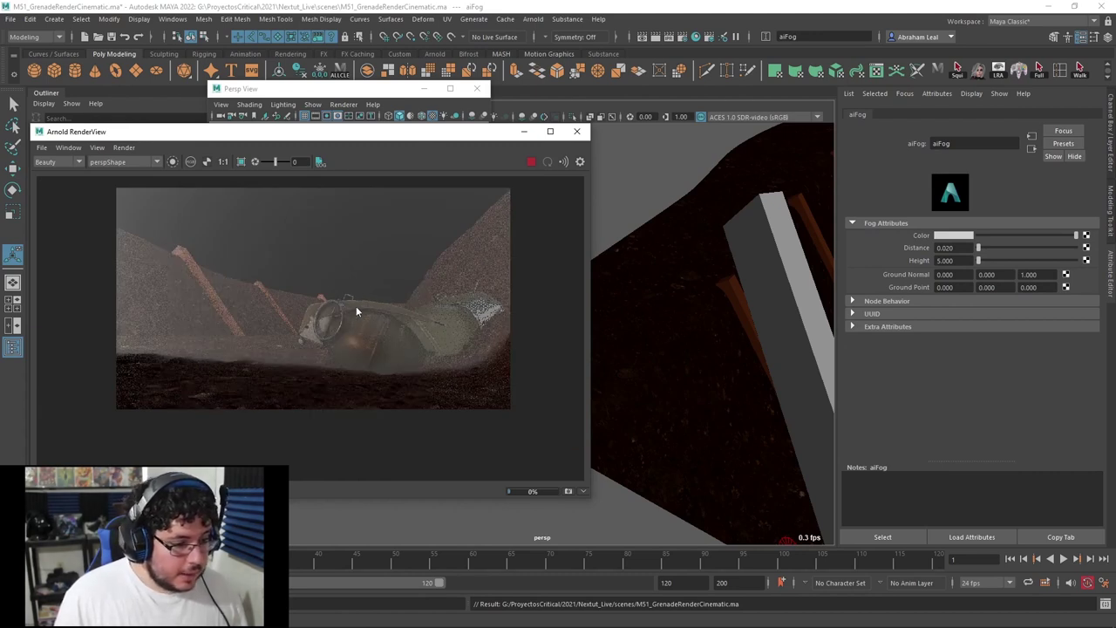
# Delete the large gray beam crossing the trench next to the brown posts.
pyautogui.keyDown('alt'); pyautogui.moveTo(737, 319); pyautogui.dragTo(720, 264); pyautogui.keyUp('alt')
pyautogui.click(719, 293)
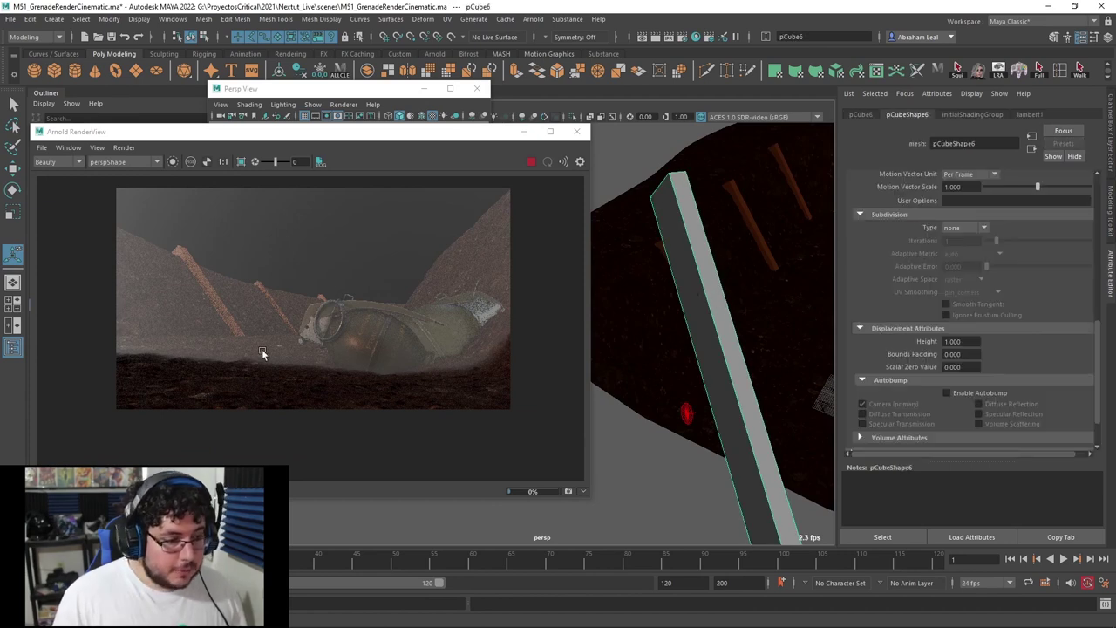
pyautogui.press('Delete')
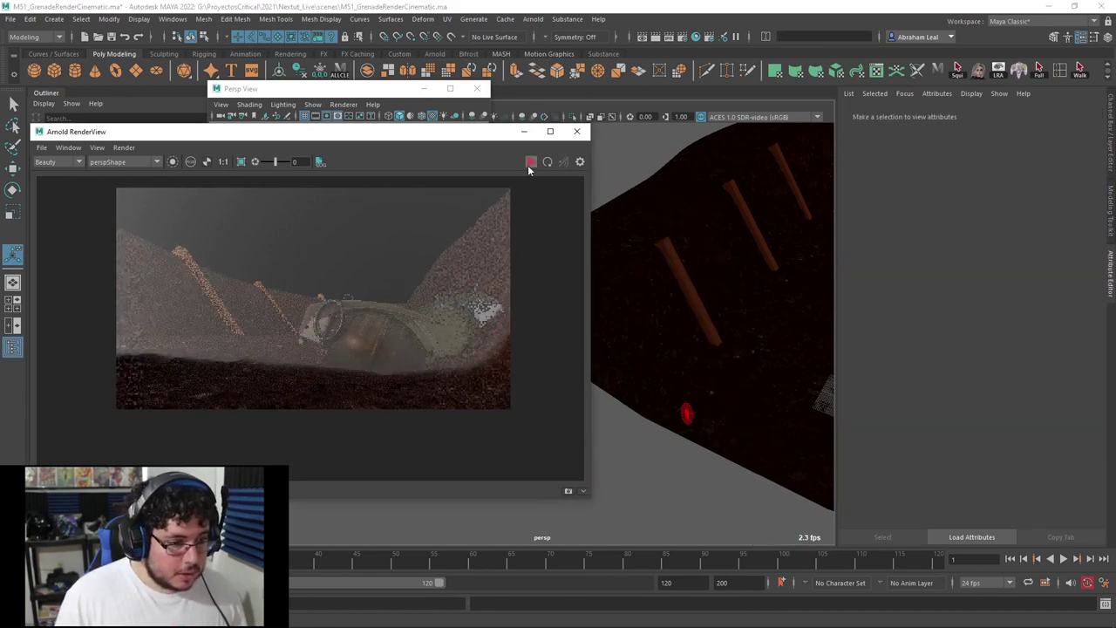
pyautogui.scroll(-5, 436, 361)
pyautogui.scroll(3, 707, 362)
pyautogui.scroll(-3, 697, 349)
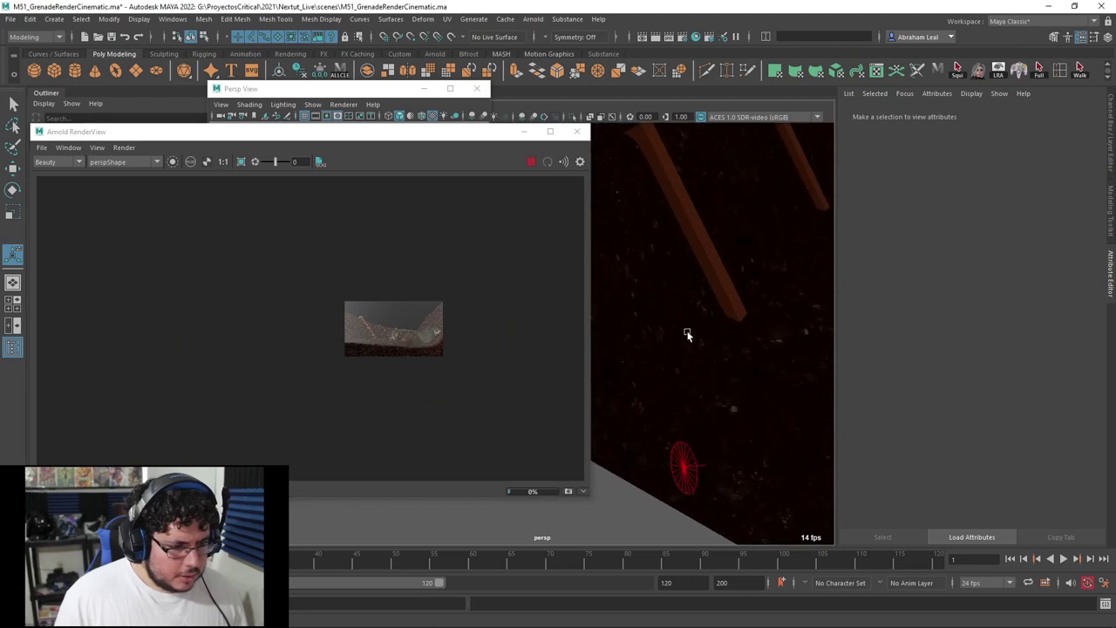
pyautogui.click(410, 98)
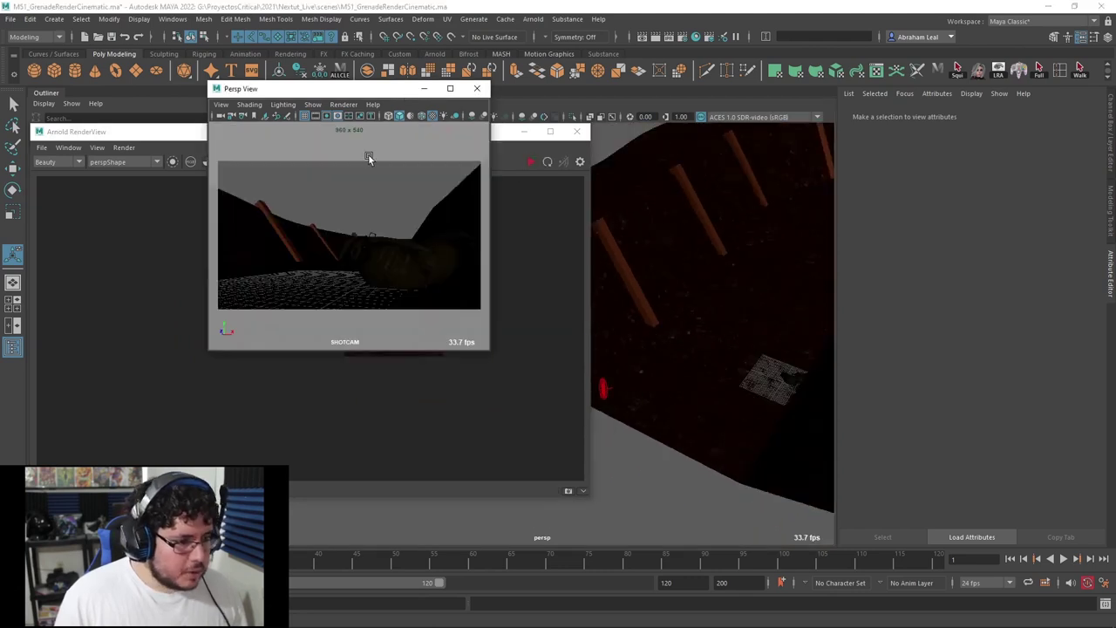
pyautogui.click(497, 132)
pyautogui.keyDown('alt'); pyautogui.moveTo(695, 344); pyautogui.dragTo(729, 340); pyautogui.keyUp('alt')
pyautogui.click(345, 93)
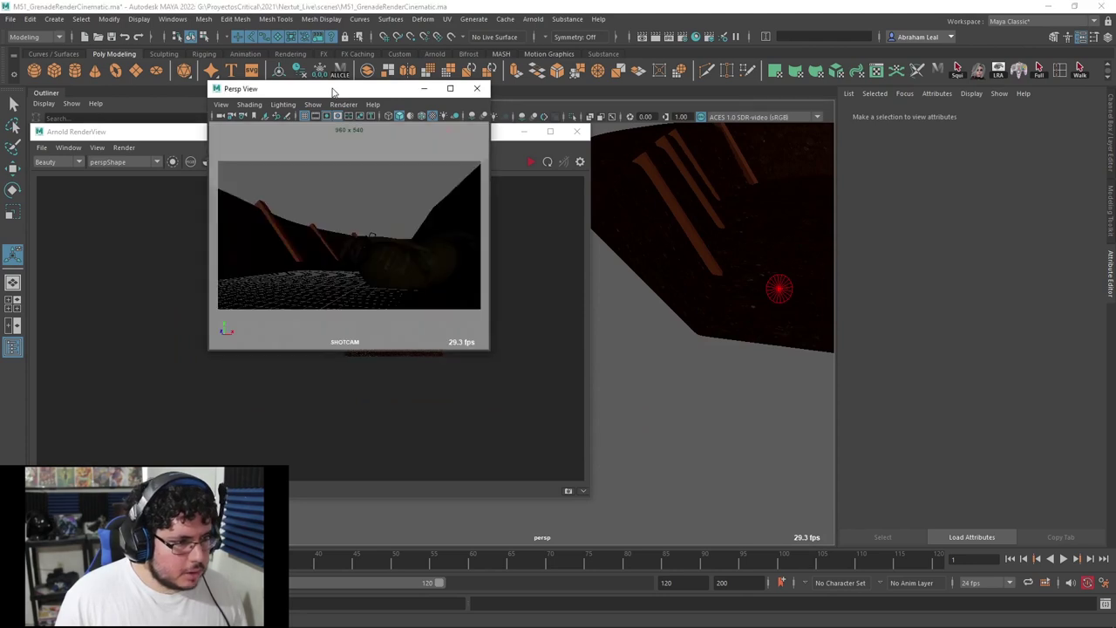
# Open the attributes of the aiFog atmosphere from the render settings and arrange the render view beside the SHOTCAM view.
pyautogui.moveTo(118, 137); pyautogui.dragTo(230, 146)
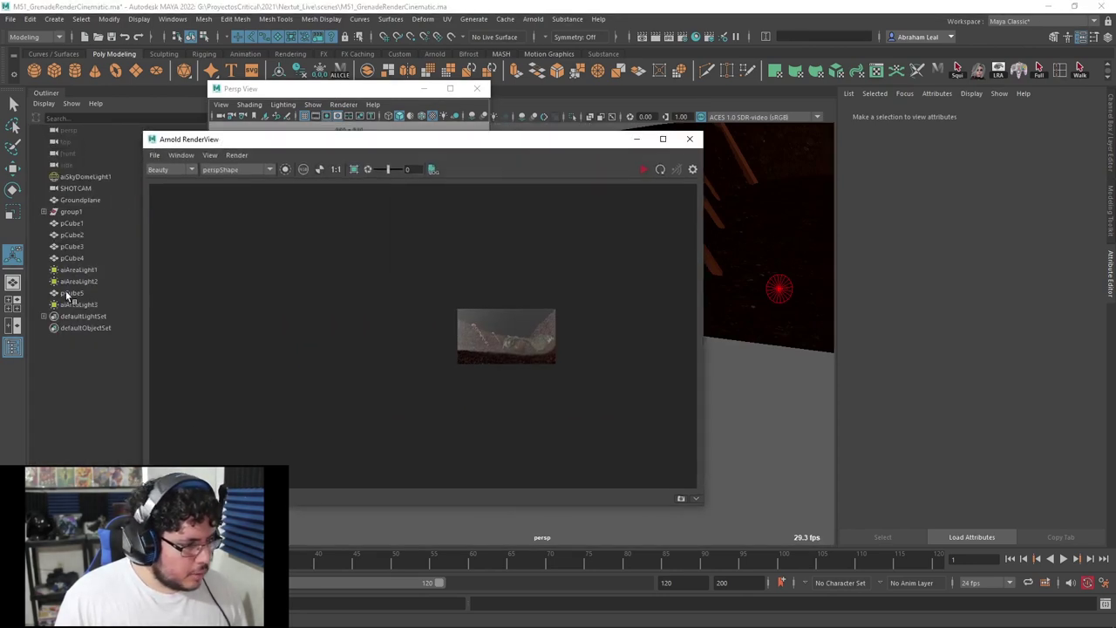
pyautogui.click(44, 316)
pyautogui.click(43, 316)
pyautogui.click(679, 36)
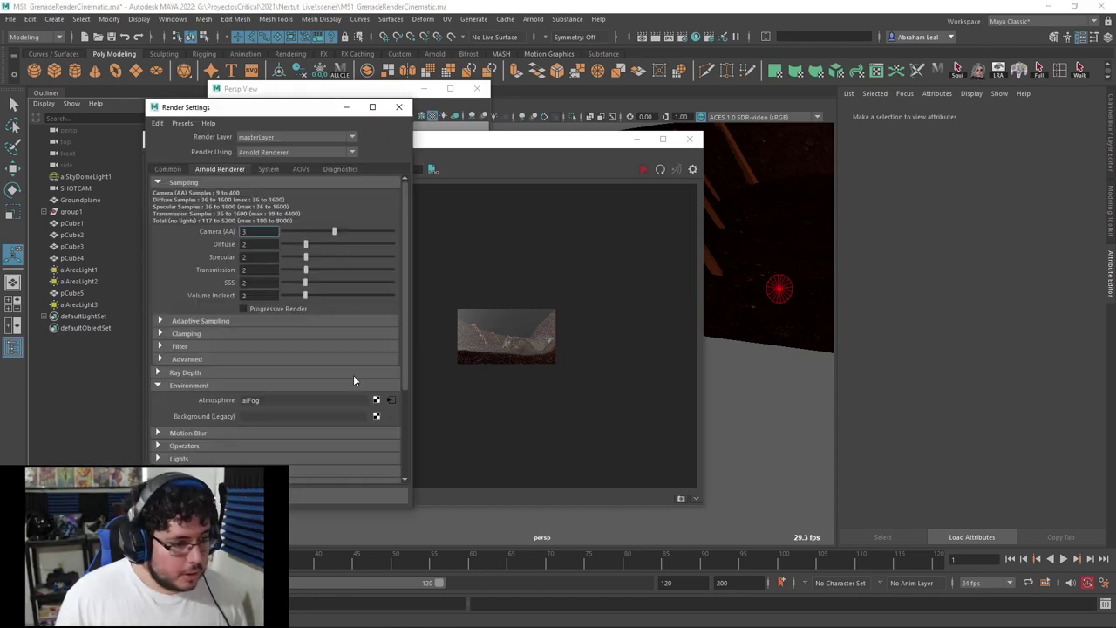
pyautogui.click(376, 400)
pyautogui.moveTo(568, 150); pyautogui.dragTo(301, 153)
pyautogui.moveTo(376, 94); pyautogui.dragTo(608, 118)
pyautogui.moveTo(308, 151); pyautogui.dragTo(404, 117)
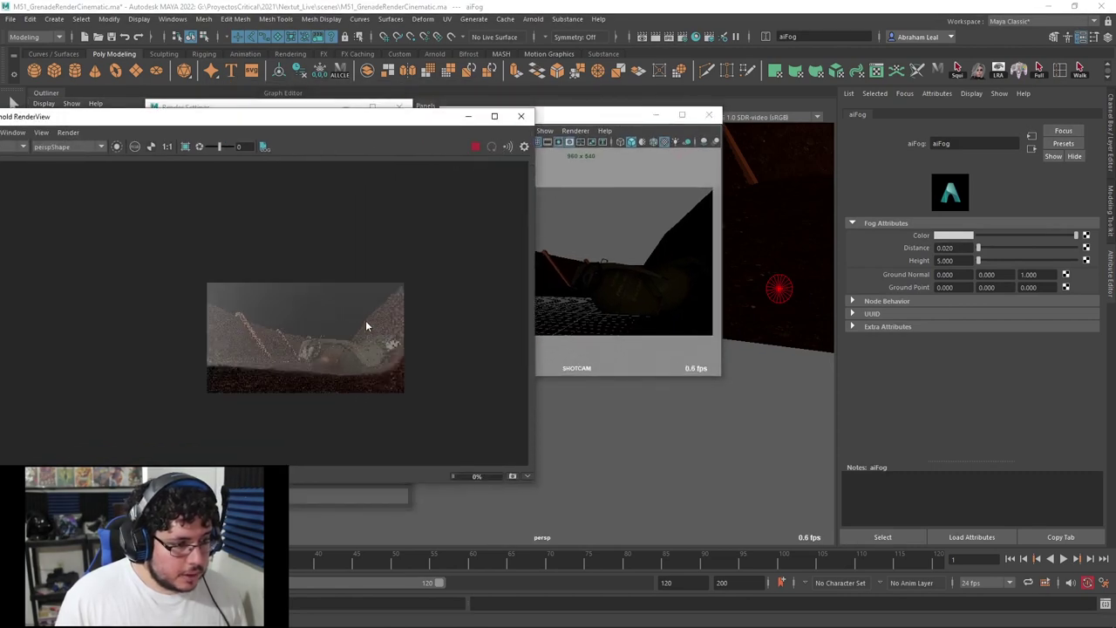
# Set the aiFog's Height to about 30.12 and try a Distance of 1.
pyautogui.moveTo(979, 248)
pyautogui.mouseDown()
pyautogui.moveTo(1045, 249)
pyautogui.moveTo(980, 260)
pyautogui.moveTo(1008, 250)
pyautogui.moveTo(978, 241)
pyautogui.mouseUp()
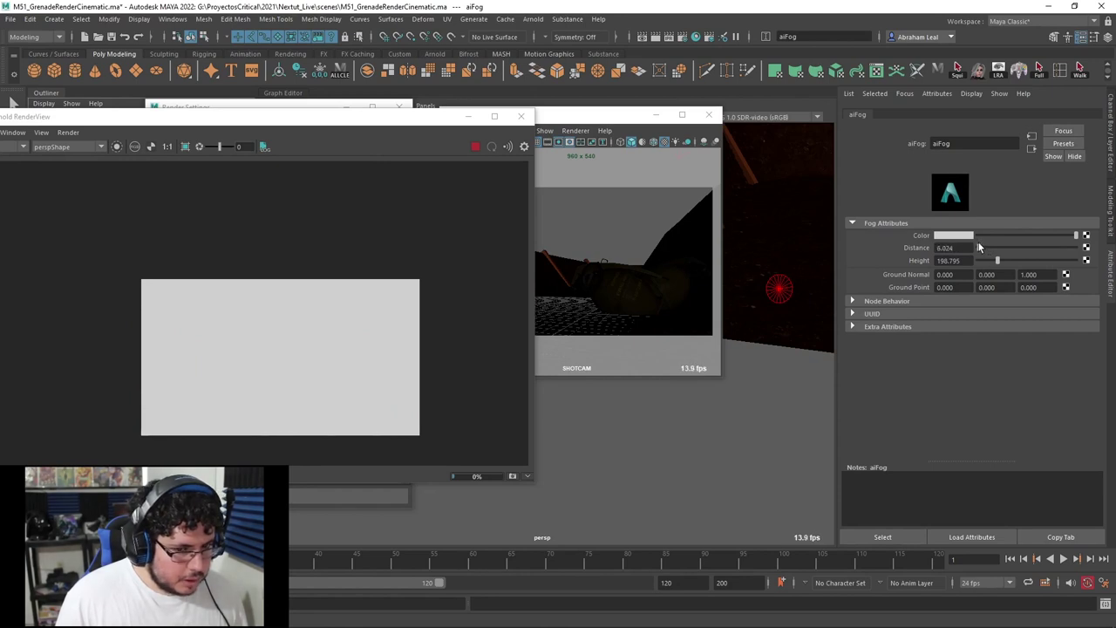
pyautogui.click(978, 248)
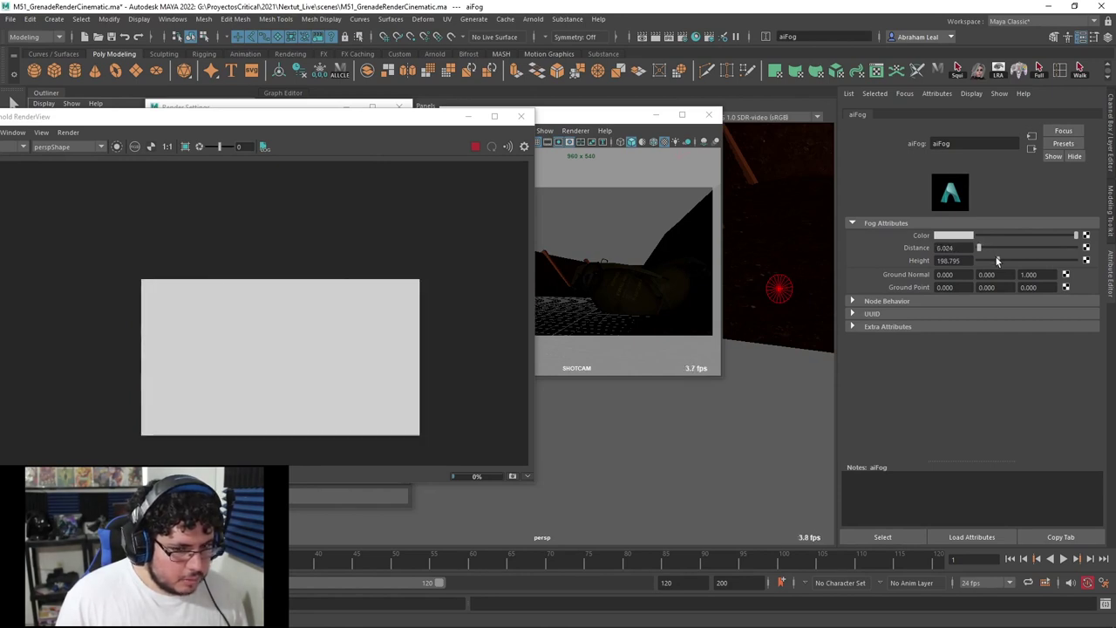
pyautogui.moveTo(997, 259); pyautogui.dragTo(981, 260)
pyautogui.write('1')
pyautogui.press('Return')
# Set the aiFog's Distance to 0.005 and check the fog in the live render.
pyautogui.scroll(2, 352, 335)
pyautogui.moveTo(354, 337); pyautogui.dragTo(420, 277, button='middle')
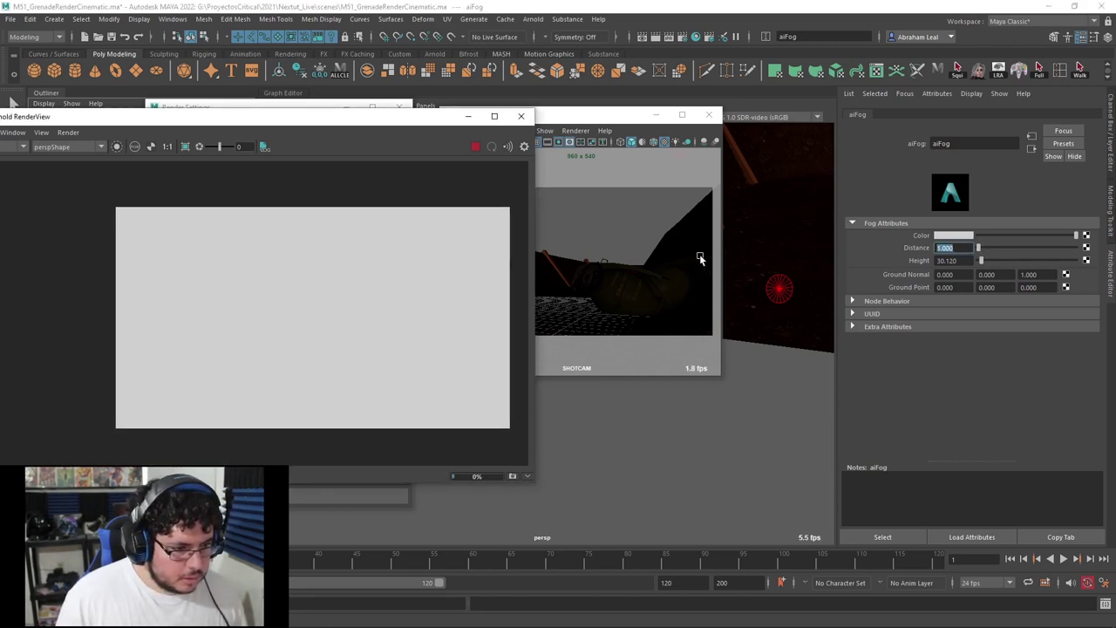
pyautogui.write('0.005')
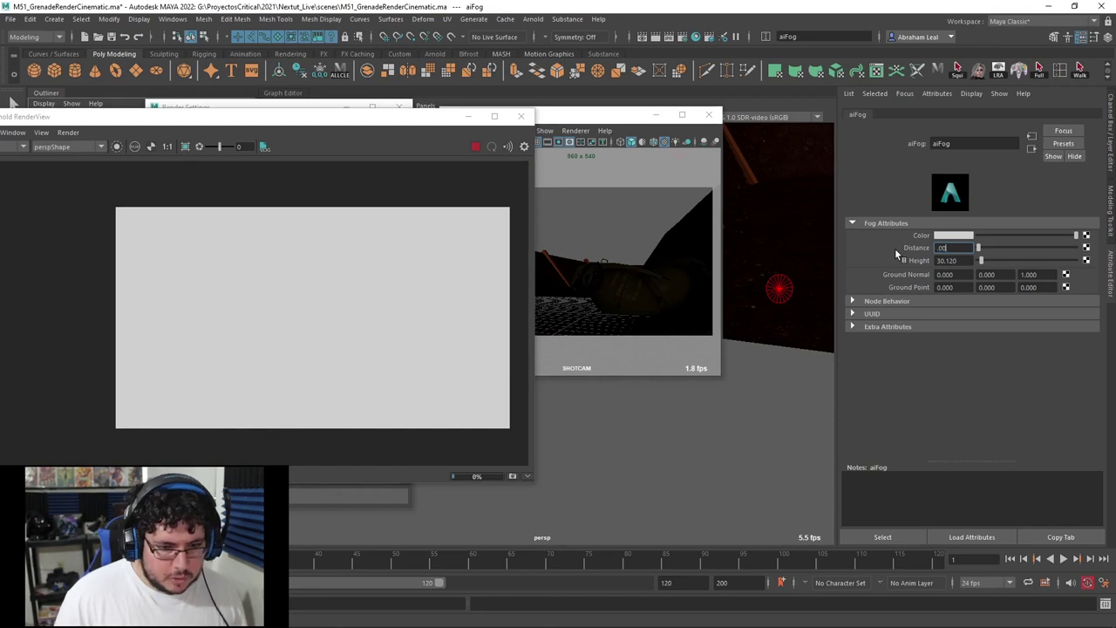
pyautogui.press('Return')
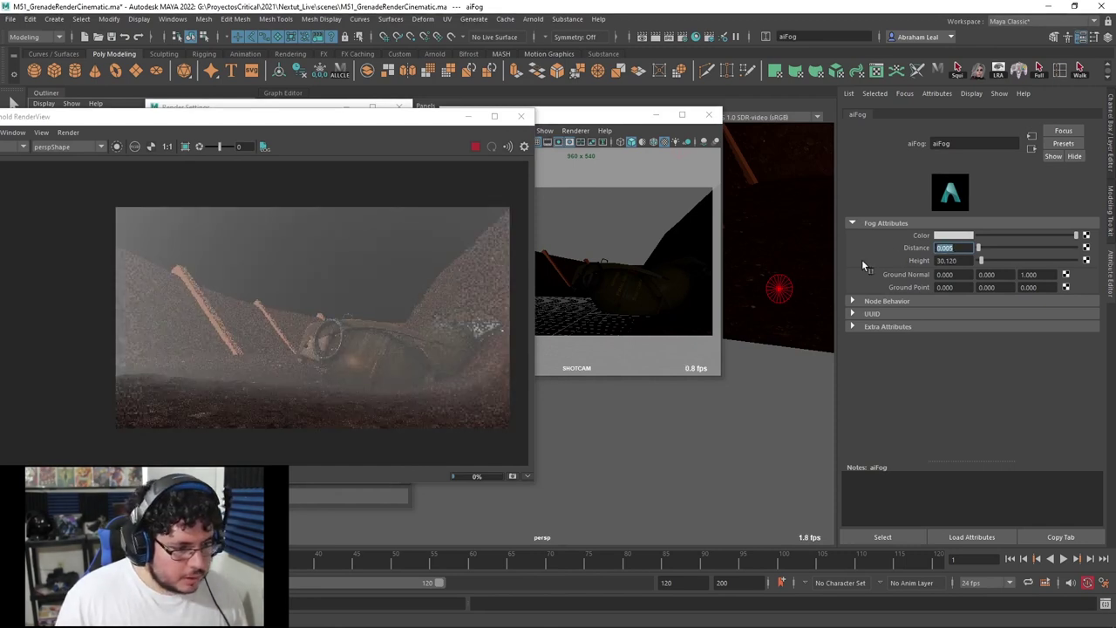
# Raise the aiFog height to about 162.65 and set its distance to 0.002.
pyautogui.moveTo(981, 264); pyautogui.dragTo(991, 263)
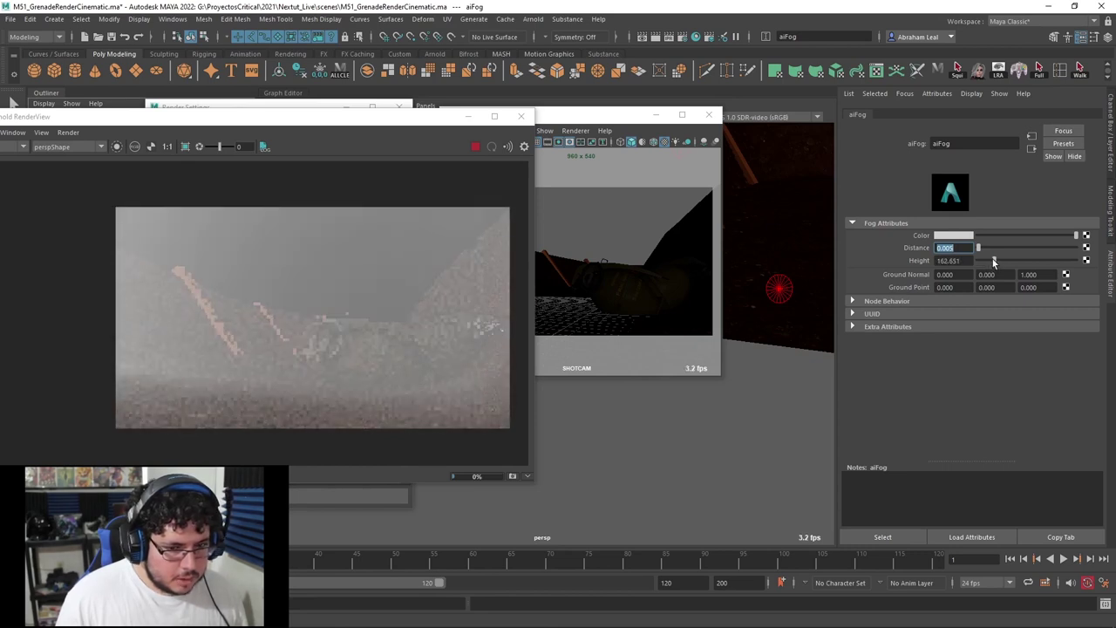
pyautogui.click(980, 248)
pyautogui.write('.001')
pyautogui.press('Return')
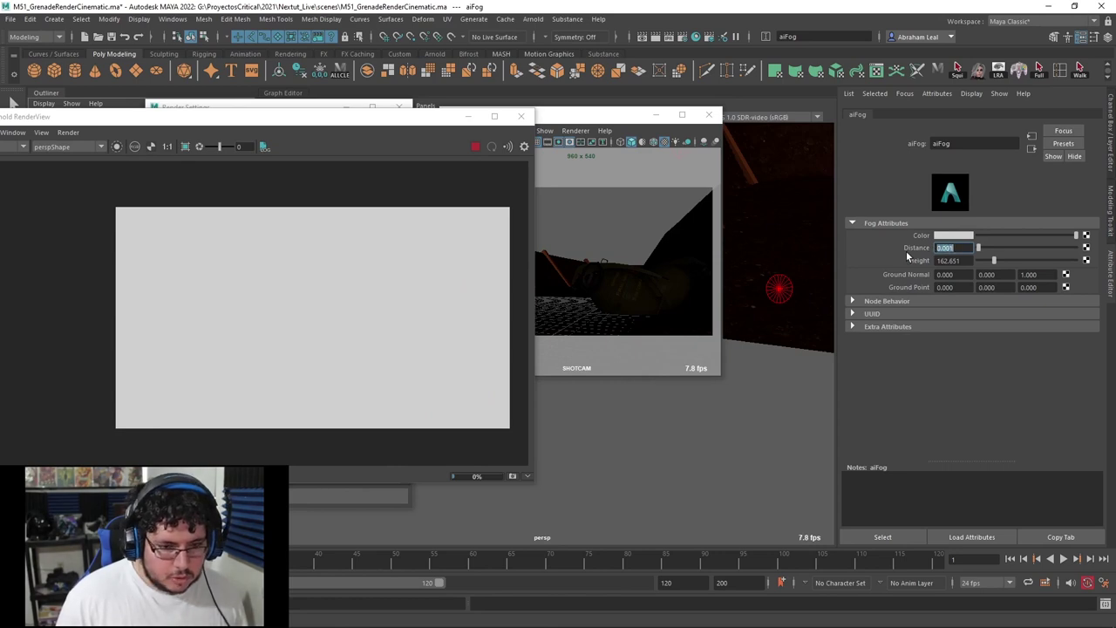
pyautogui.click(953, 249)
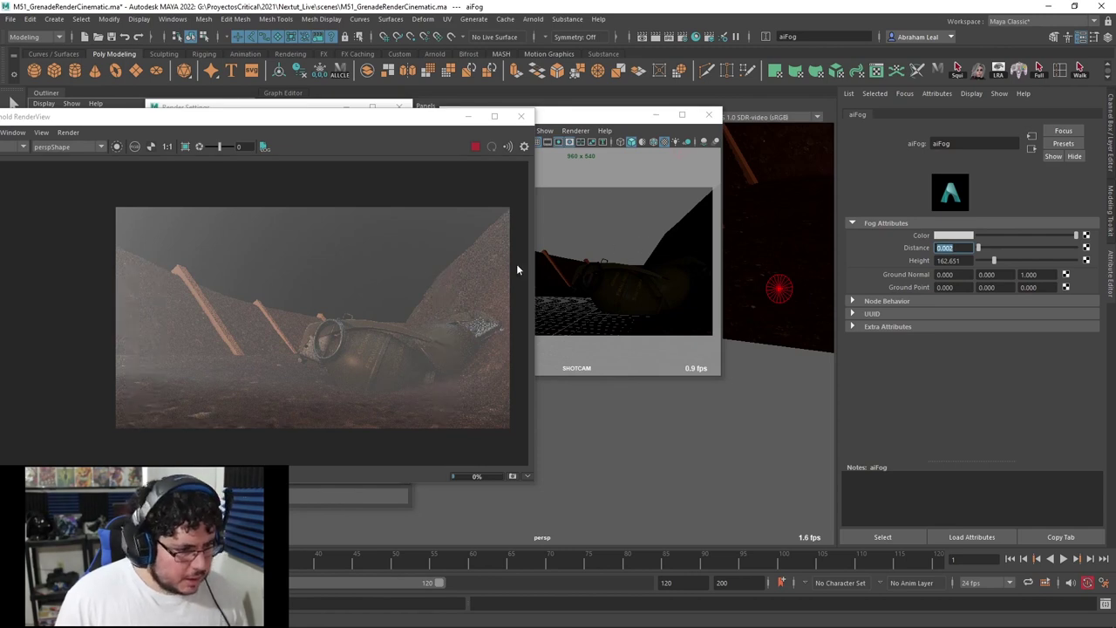
# Test several lower fog heights and settle the aiFog height at about 150.6.
pyautogui.moveTo(994, 261)
pyautogui.mouseDown()
pyautogui.moveTo(1009, 262)
pyautogui.moveTo(984, 264)
pyautogui.mouseUp()
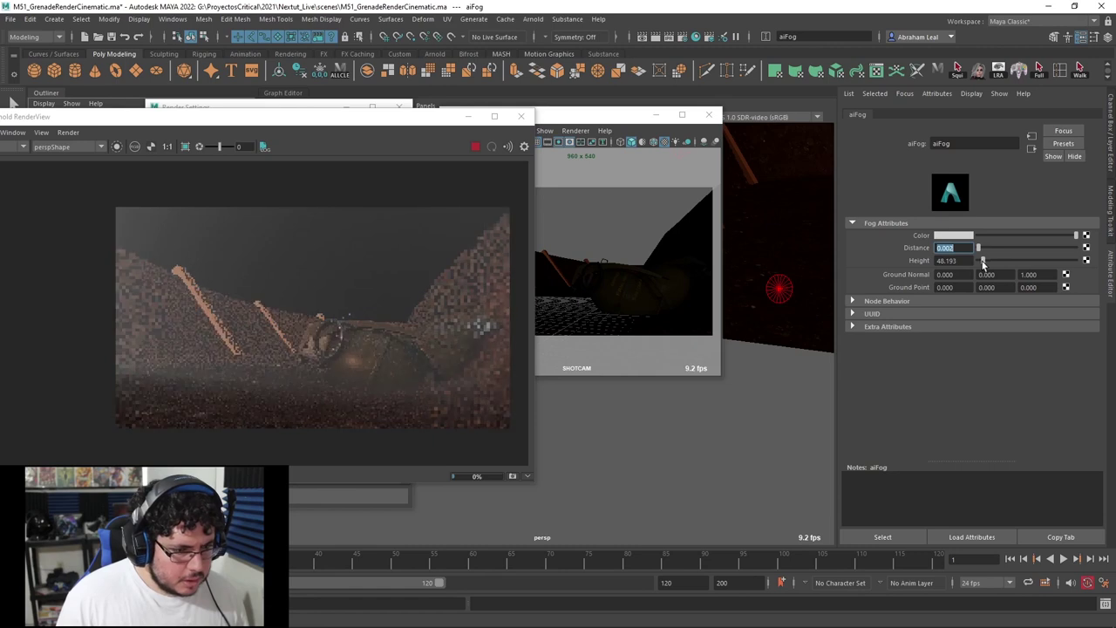
pyautogui.click(980, 261)
pyautogui.moveTo(981, 263); pyautogui.dragTo(979, 264)
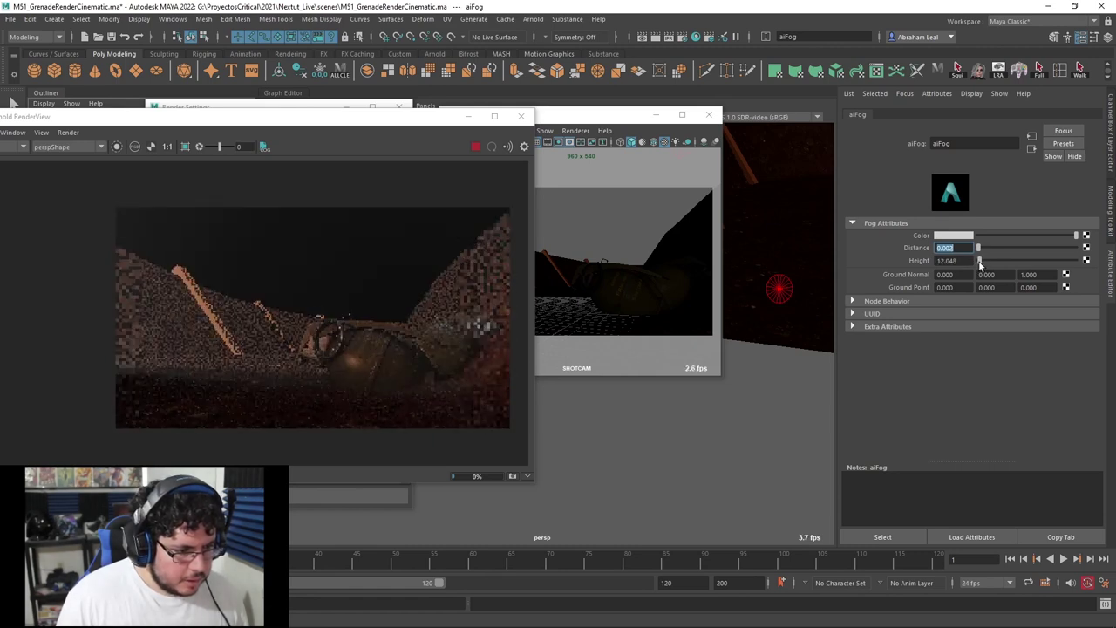
pyautogui.moveTo(979, 263); pyautogui.dragTo(992, 263)
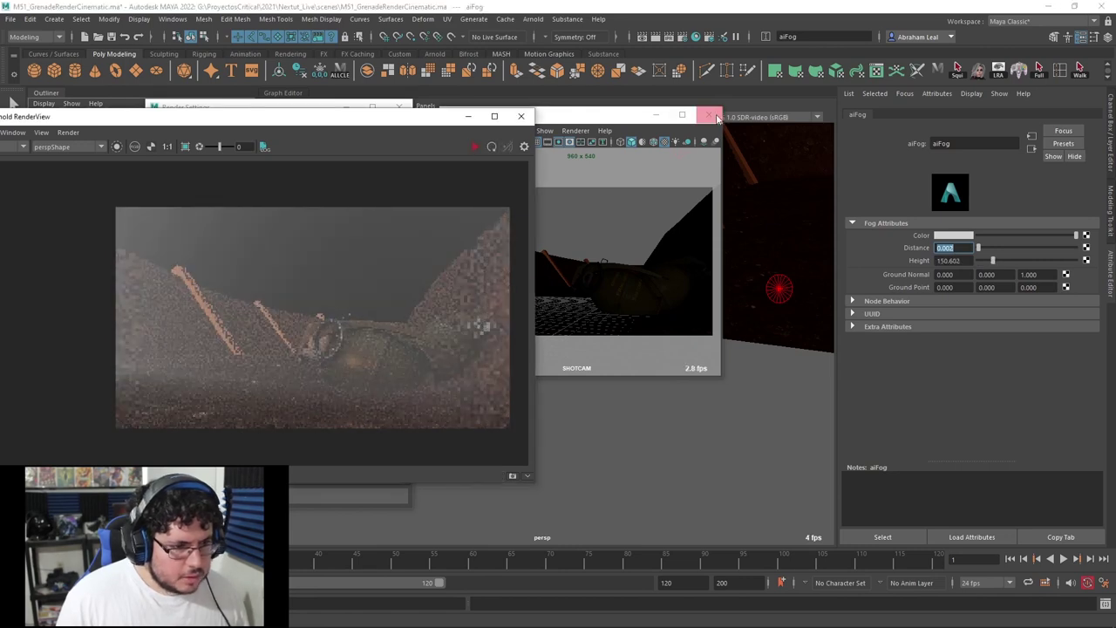
# Replace the fog with a new aiAtmosphereVolume as the render environment's atmosphere and close the render settings.
pyautogui.click(670, 38)
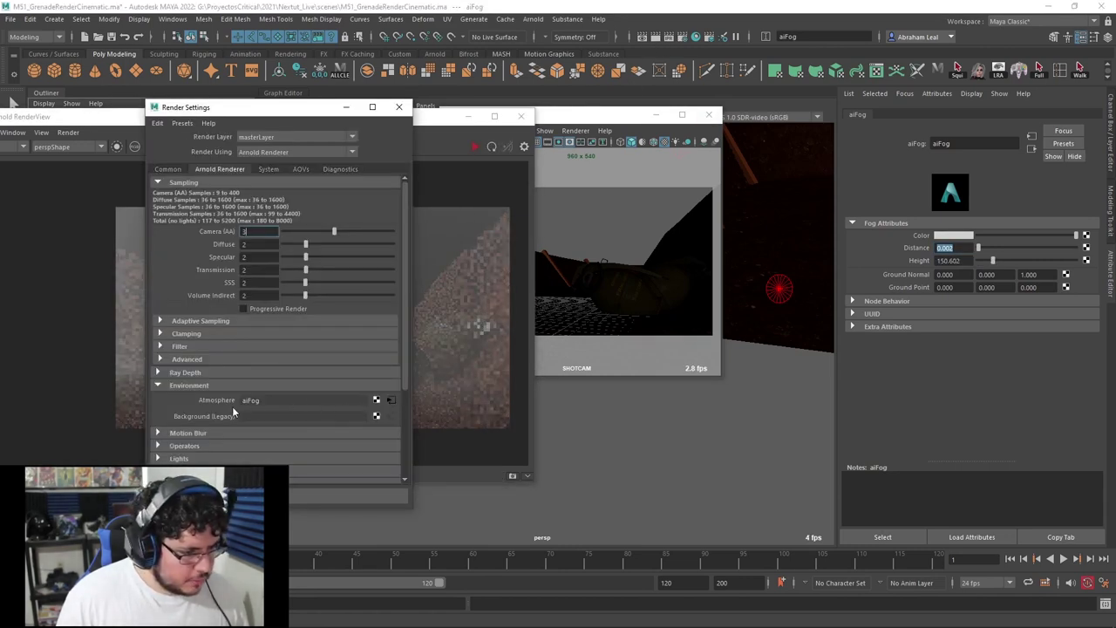
pyautogui.click(388, 402)
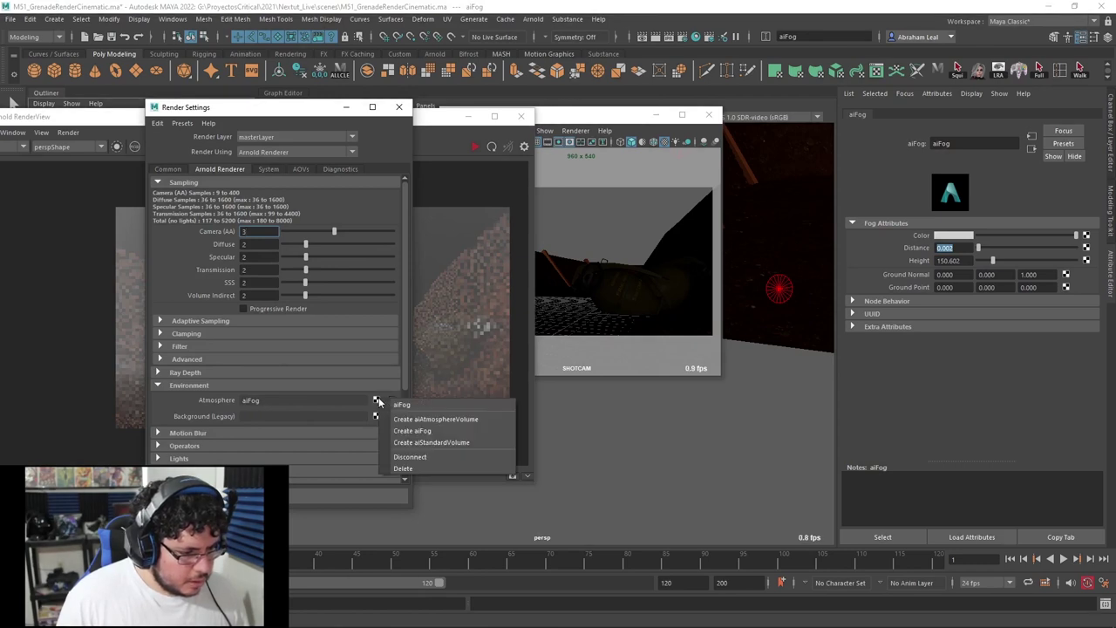
pyautogui.click(457, 419)
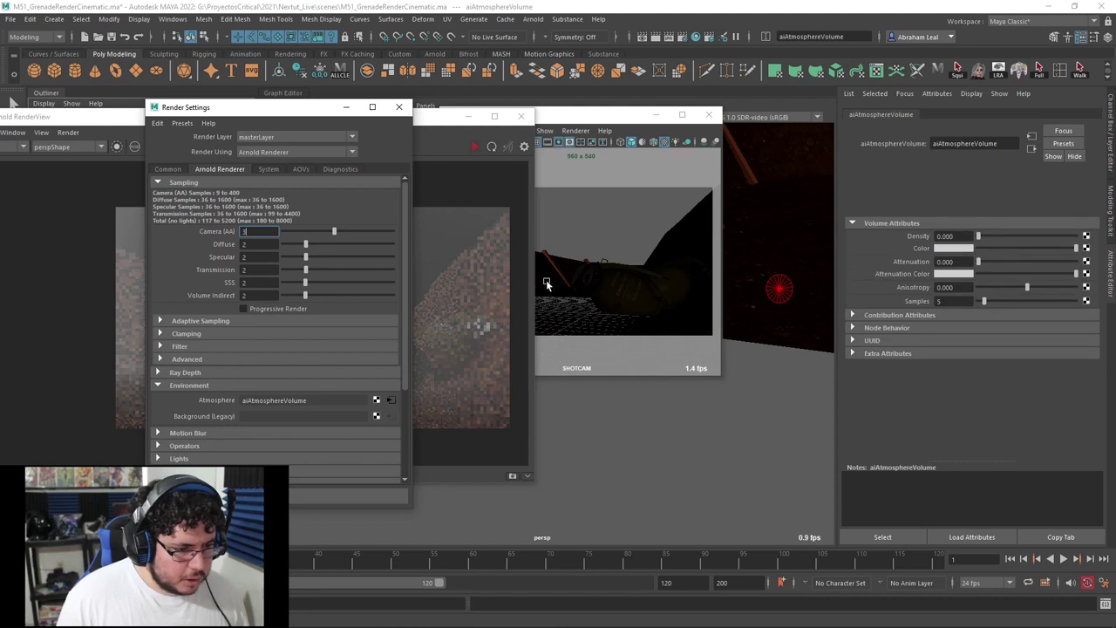
pyautogui.click(397, 108)
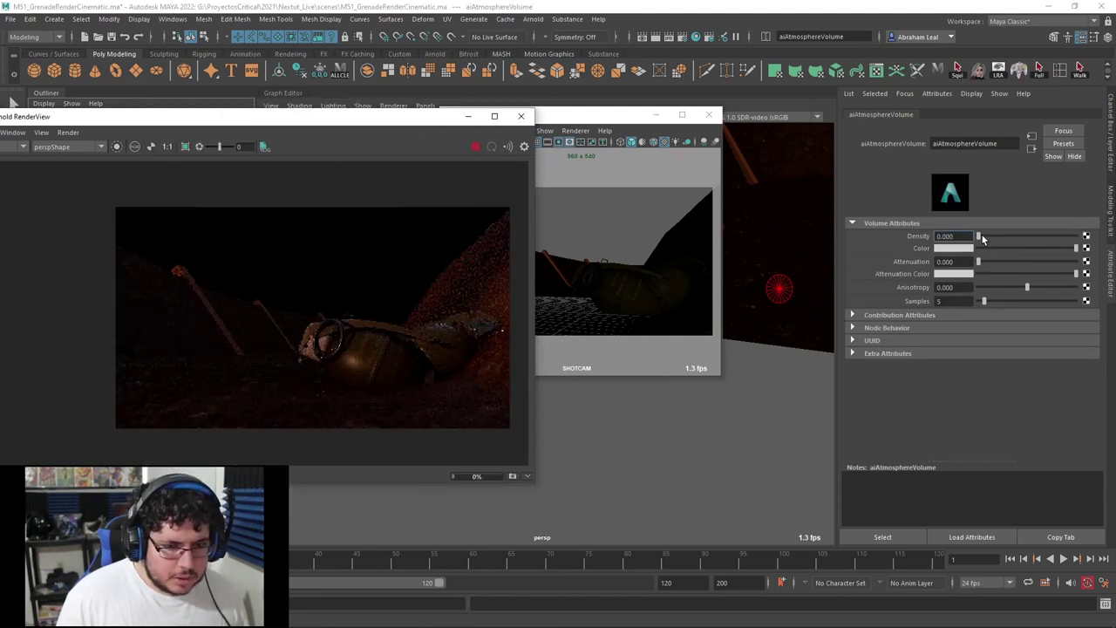
# Set the atmosphere volume's density to about 0.042 and restart the Arnold render.
pyautogui.moveTo(984, 236); pyautogui.dragTo(1000, 237)
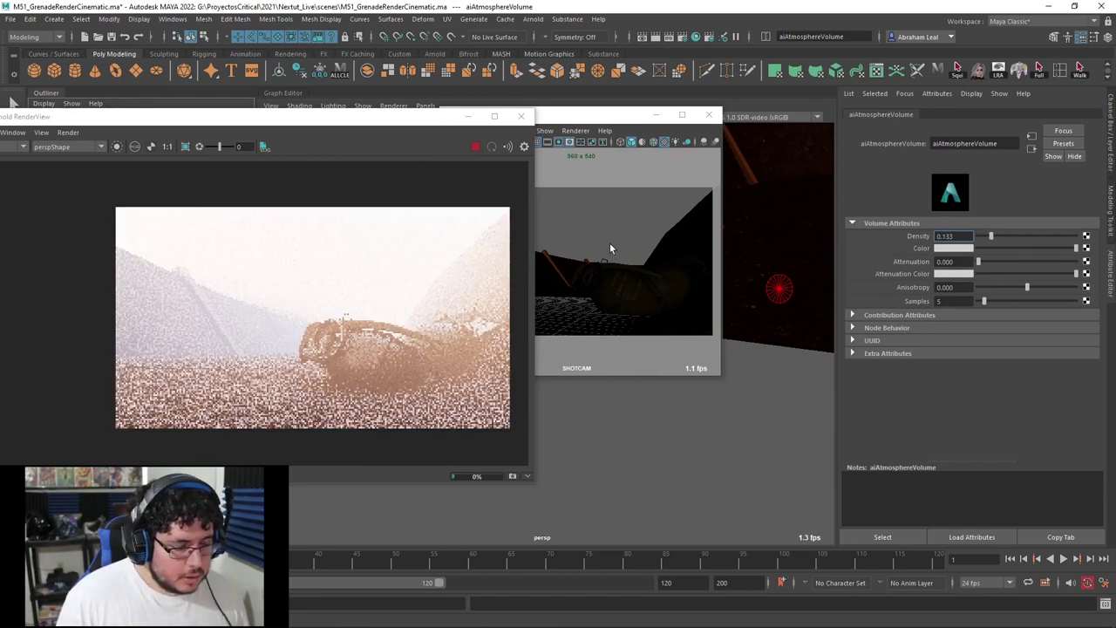
pyautogui.click(473, 152)
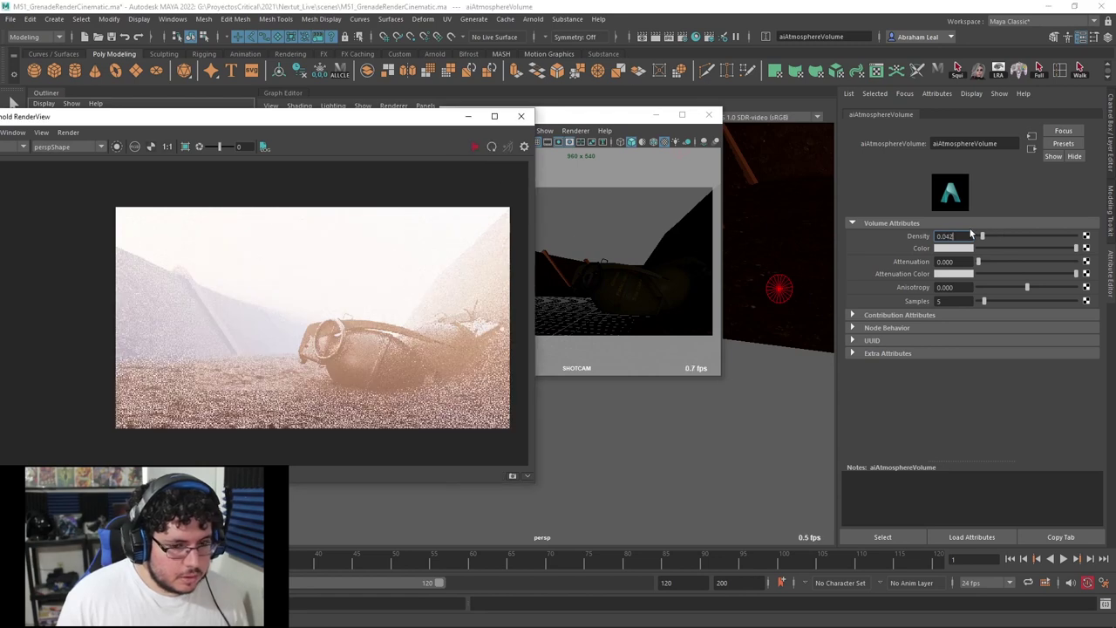
pyautogui.click(479, 149)
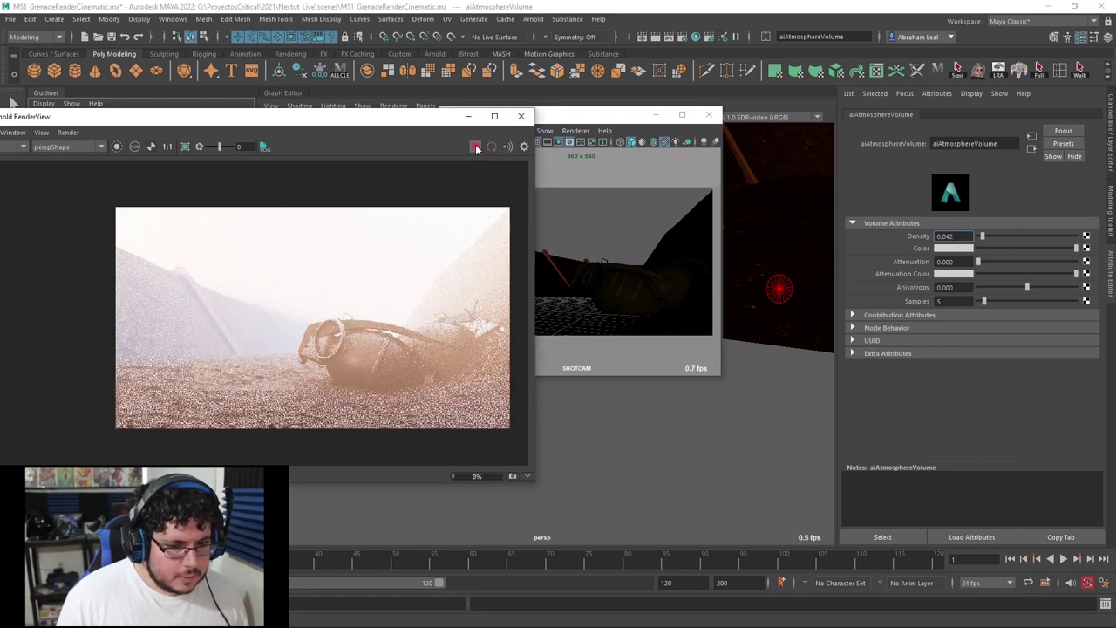
# Balance the atmosphere volume with an attenuation of about 0.193 and a density of about 0.006.
pyautogui.moveTo(978, 263)
pyautogui.mouseDown()
pyautogui.moveTo(1008, 264)
pyautogui.moveTo(987, 264)
pyautogui.mouseUp()
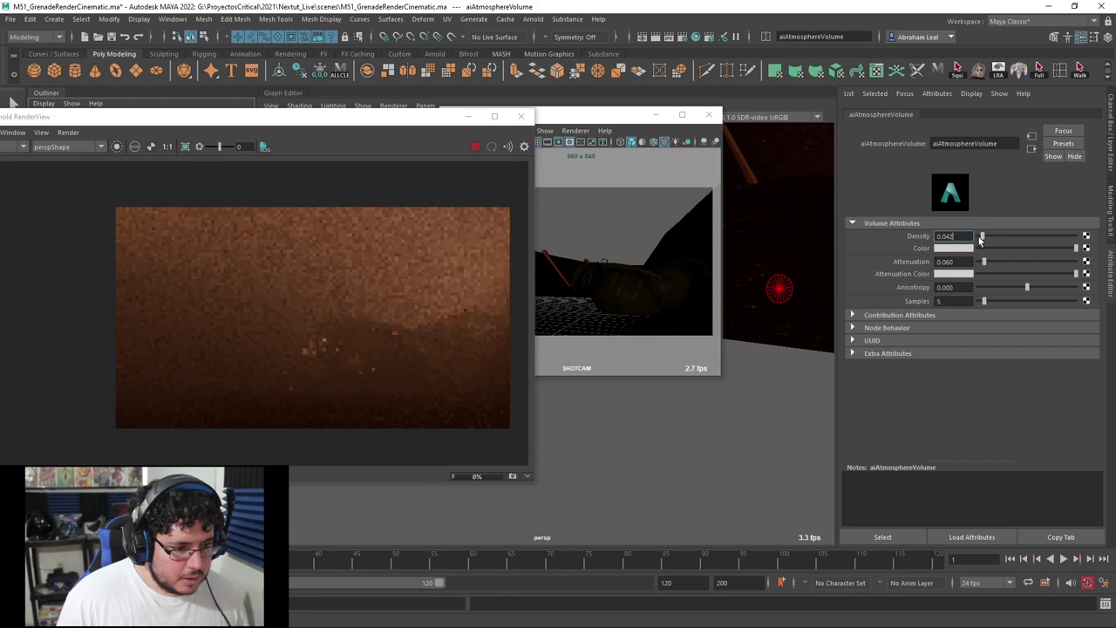
pyautogui.moveTo(983, 236); pyautogui.dragTo(979, 237)
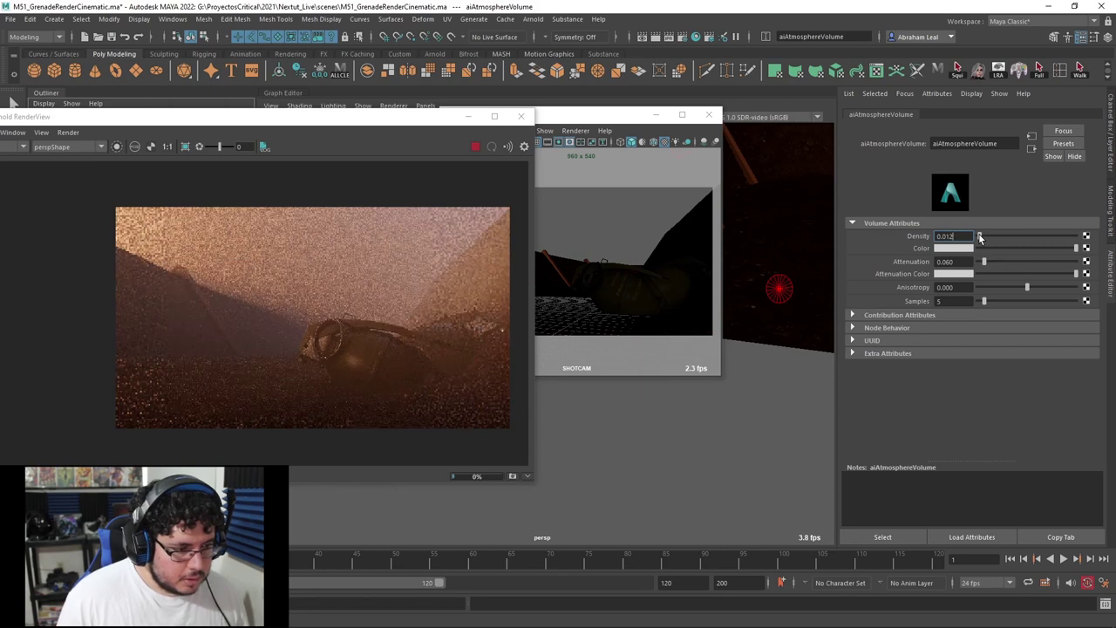
pyautogui.moveTo(984, 261); pyautogui.dragTo(978, 238)
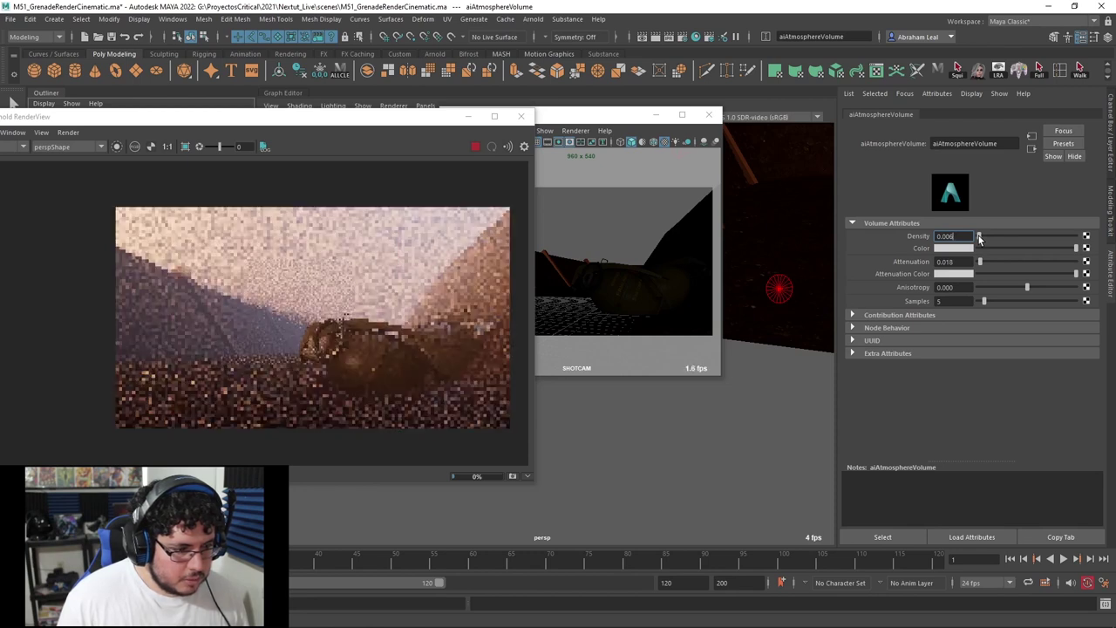
pyautogui.moveTo(980, 262); pyautogui.dragTo(996, 262)
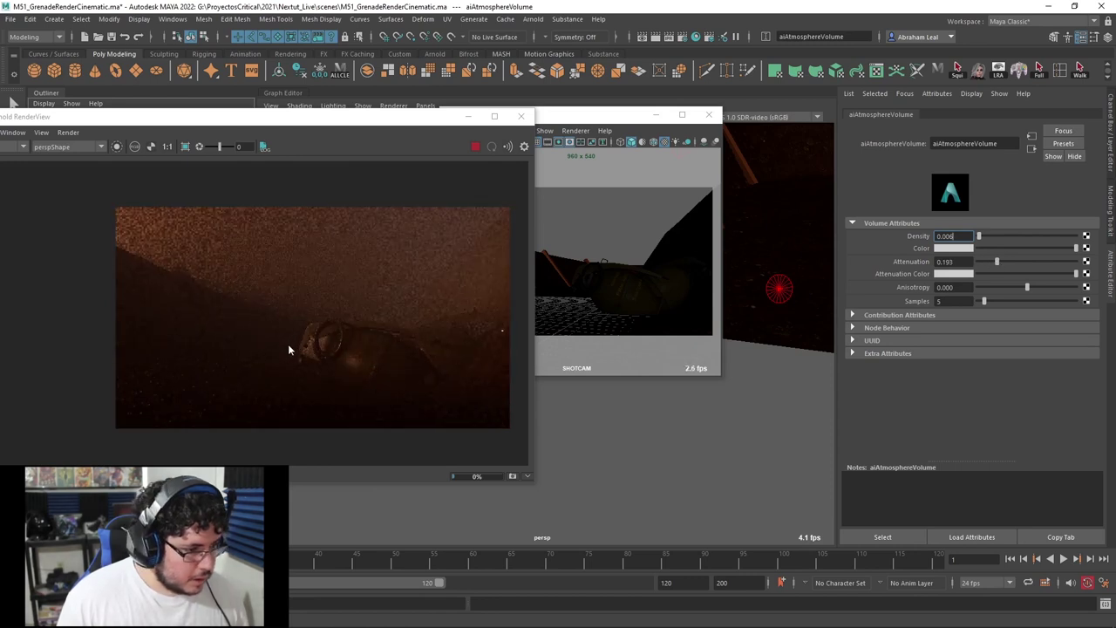
# Examine the grenade and the surrounding haze in the rendered image.
pyautogui.scroll(2, 292, 349)
pyautogui.scroll(-2, 364, 358)
pyautogui.moveTo(375, 337); pyautogui.dragTo(399, 299, button='middle')
pyautogui.scroll(2, 408, 291)
pyautogui.scroll(-1, 414, 308)
pyautogui.scroll(-1, 403, 274)
pyautogui.scroll(1, 398, 299)
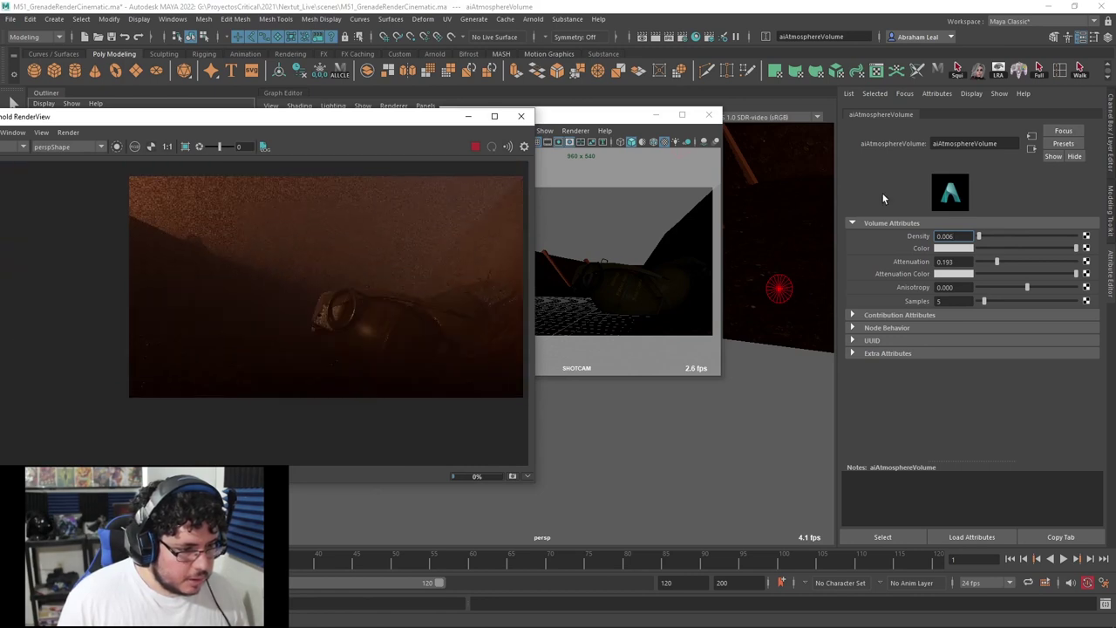
# Lower the atmosphere volume's density to 0.002 and check the haze around the grenade in the render.
pyautogui.click(977, 238)
pyautogui.press('Return')
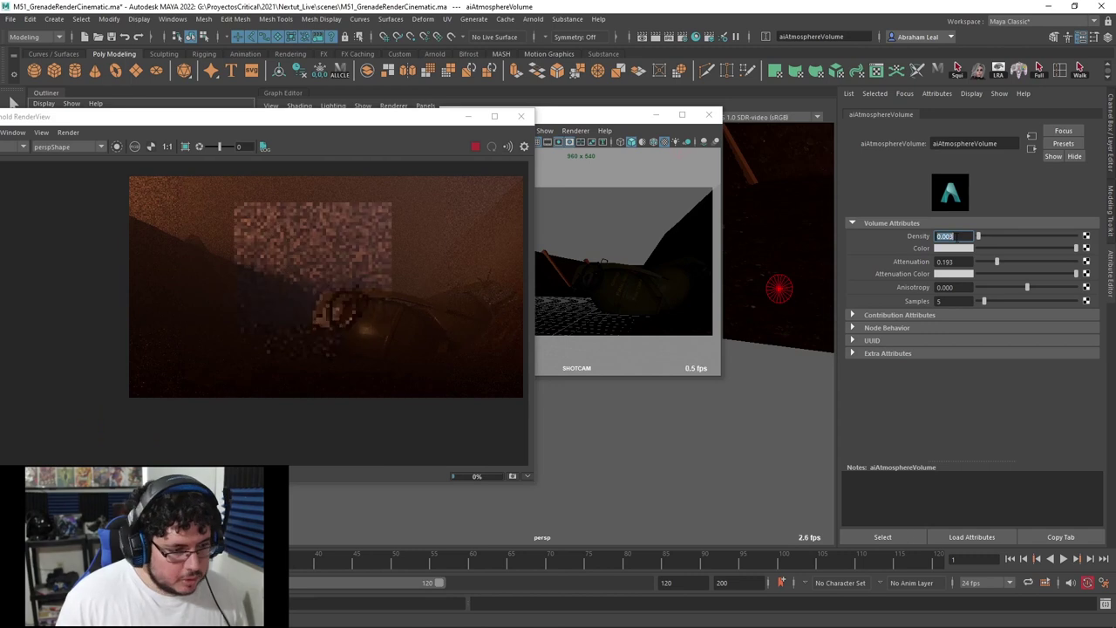
pyautogui.write('0.001')
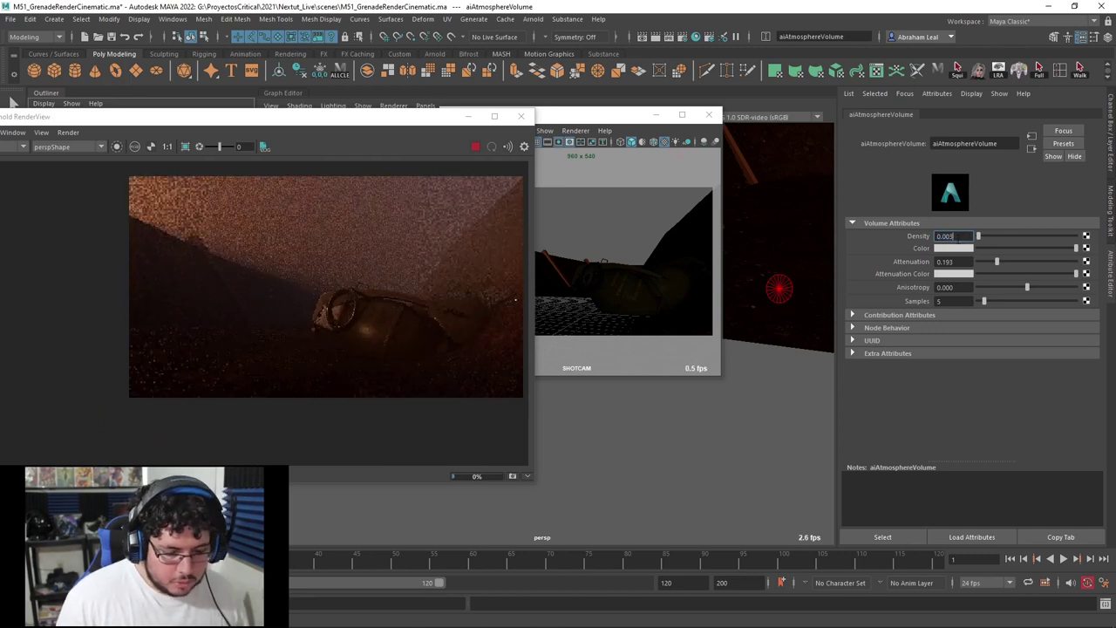
pyautogui.press('Return')
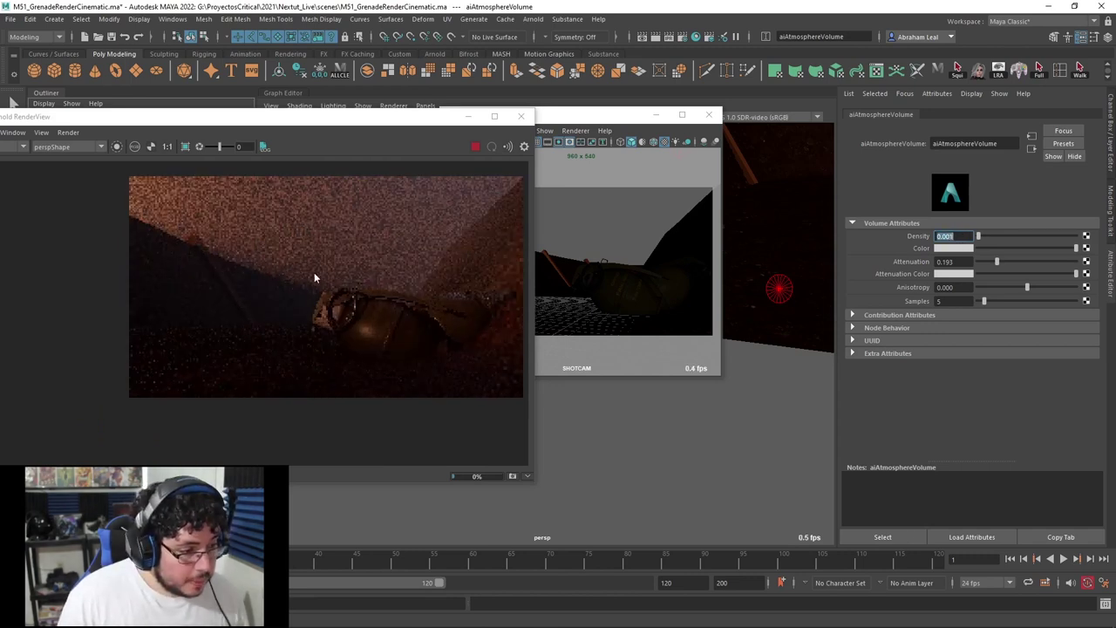
pyautogui.scroll(2, 383, 217)
pyautogui.scroll(-2, 333, 275)
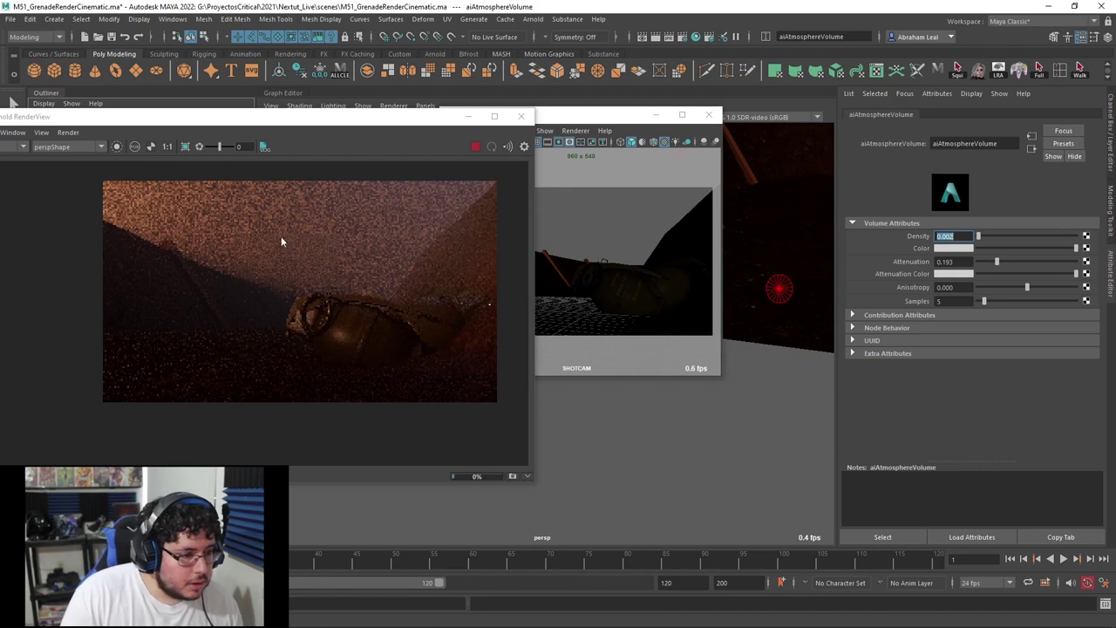
pyautogui.scroll(-2, 345, 246)
pyautogui.scroll(2, 366, 264)
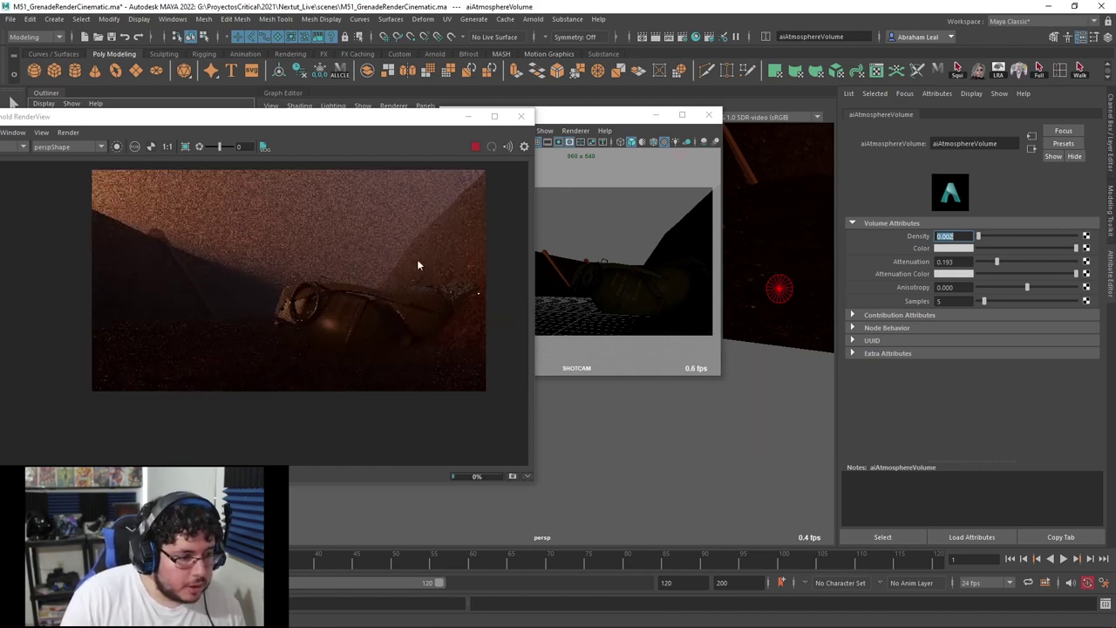
pyautogui.moveTo(397, 234); pyautogui.dragTo(427, 262, button='middle')
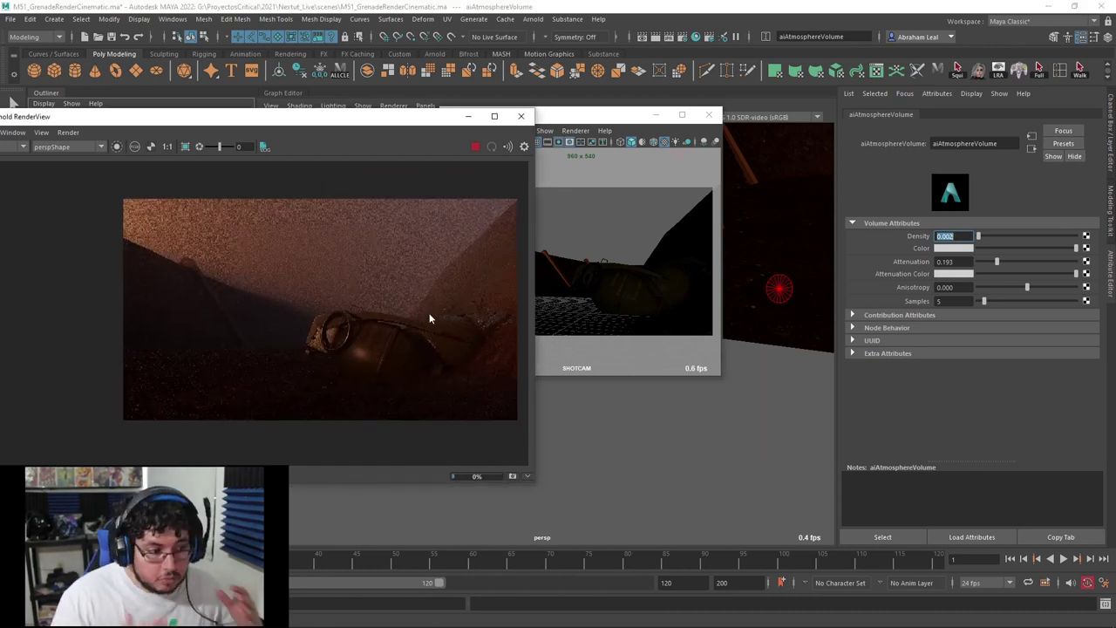
# Stop the render and move the floating Persp View window clear of the perspective viewport.
pyautogui.click(474, 146)
pyautogui.moveTo(574, 121); pyautogui.dragTo(855, 155)
pyautogui.keyDown('alt'); pyautogui.moveTo(601, 259); pyautogui.dragTo(597, 288); pyautogui.keyUp('alt')
# Raise the upper edge of the ground plane's wall behind the planks by moving vertices with a widened soft selection.
pyautogui.moveTo(597, 288); pyautogui.dragTo(598, 262, button='right')
pyautogui.click(616, 299)
pyautogui.press('b')
pyautogui.moveTo(620, 296); pyautogui.dragTo(741, 304)
pyautogui.press('w')
pyautogui.moveTo(624, 277); pyautogui.dragTo(625, 269)
pyautogui.click(661, 228)
pyautogui.moveTo(667, 208); pyautogui.dragTo(669, 198)
pyautogui.click(646, 159)
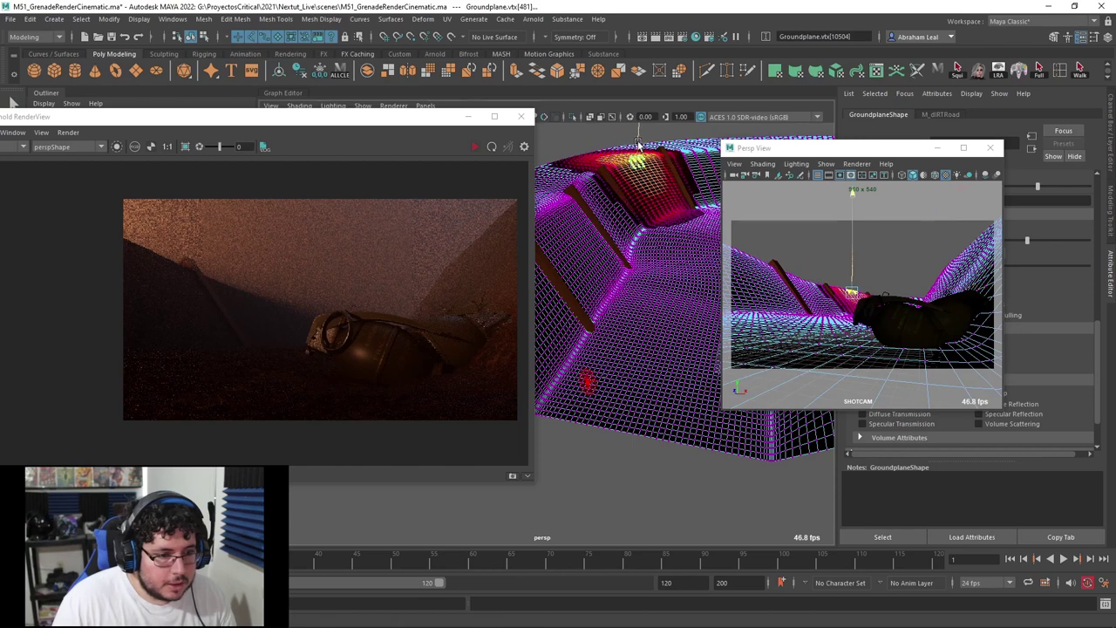
# Adjust further edge vertices on the ground plane's far wall with soft selection and undo the last change.
pyautogui.keyDown('alt'); pyautogui.moveTo(576, 203); pyautogui.dragTo(623, 202); pyautogui.keyUp('alt')
pyautogui.click(556, 220)
pyautogui.click(562, 233)
pyautogui.keyDown('alt'); pyautogui.moveTo(622, 202); pyautogui.dragTo(579, 231, button='middle'); pyautogui.keyUp('alt')
pyautogui.moveTo(585, 196); pyautogui.dragTo(565, 213)
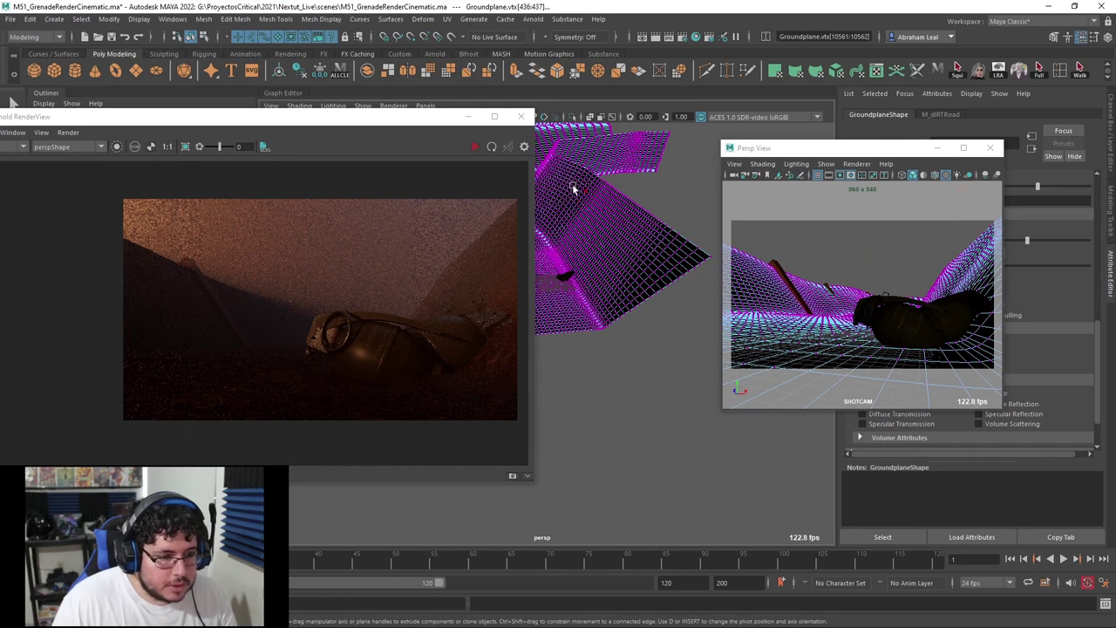
pyautogui.click(574, 169)
pyautogui.hotkey('ctrl', 'z')
# Return the ground plane to object mode, clear the selection and run a short test render.
pyautogui.keyDown('alt'); pyautogui.moveTo(576, 172); pyautogui.dragTo(585, 143); pyautogui.keyUp('alt')
pyautogui.click(586, 164)
pyautogui.moveTo(582, 177); pyautogui.dragTo(639, 162, button='right')
pyautogui.click(660, 141)
pyautogui.keyDown('alt'); pyautogui.moveTo(644, 177); pyautogui.dragTo(620, 176); pyautogui.keyUp('alt')
pyautogui.click(470, 151)
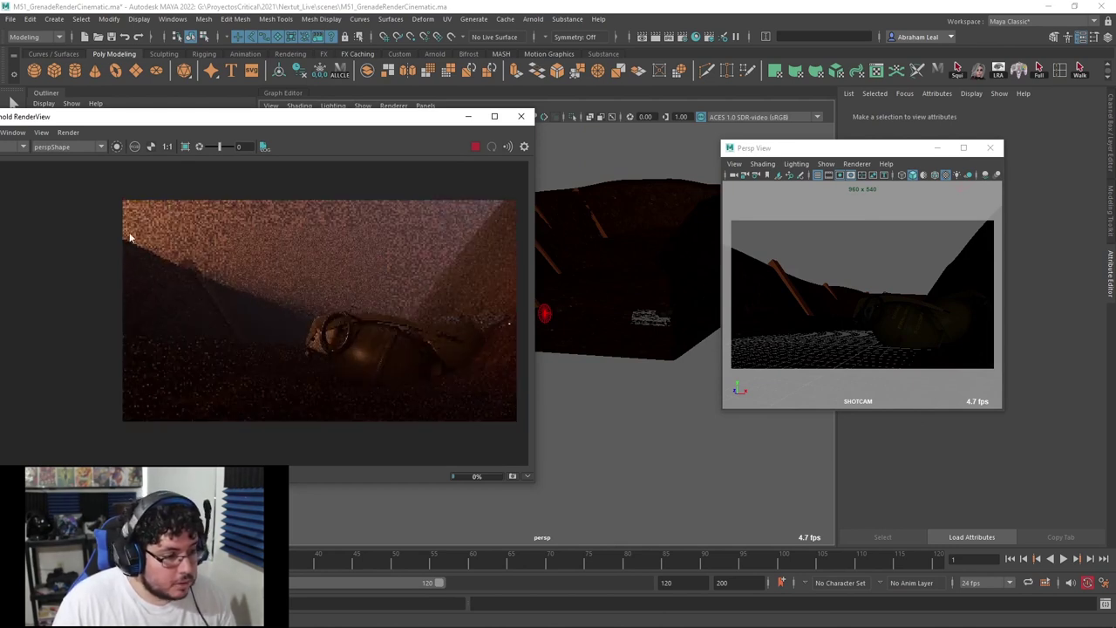
pyautogui.click(476, 149)
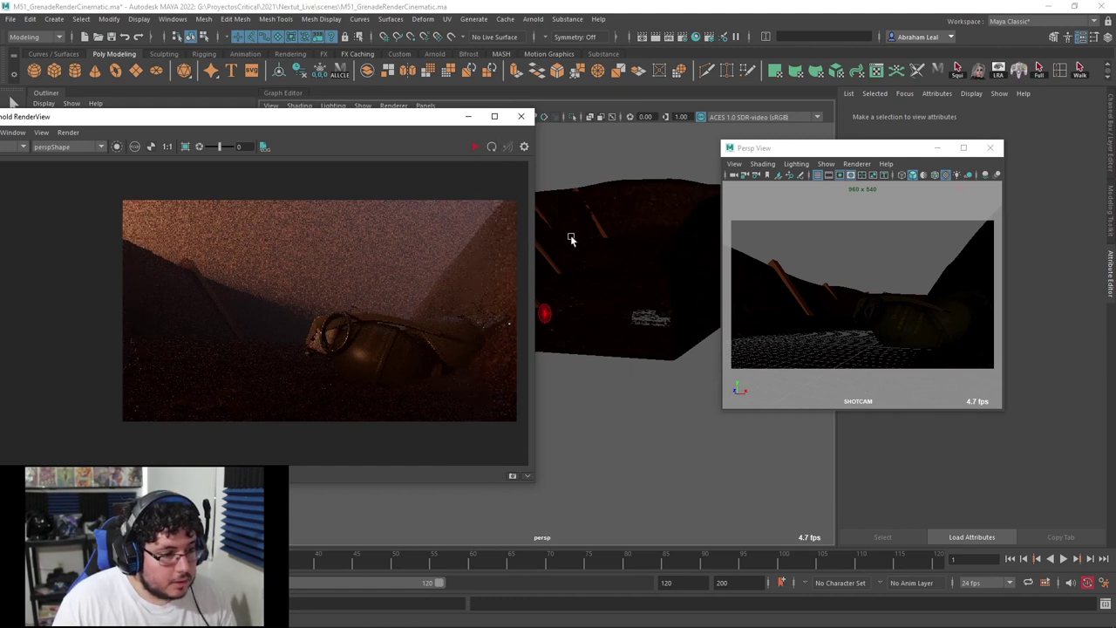
# Raise the ground plane's ridge beside the two planks by moving soft-selected vertices along its upper edge.
pyautogui.keyDown('alt'); pyautogui.moveTo(558, 226); pyautogui.dragTo(630, 235); pyautogui.keyUp('alt')
pyautogui.click(599, 206)
pyautogui.moveTo(591, 216); pyautogui.dragTo(557, 213, button='right')
pyautogui.moveTo(619, 195); pyautogui.dragTo(599, 184)
pyautogui.click(629, 170)
pyautogui.click(629, 195)
# Leave vertex editing on the ground plane with nothing selected and restart the Arnold render.
pyautogui.moveTo(606, 205); pyautogui.dragTo(669, 167, button='right')
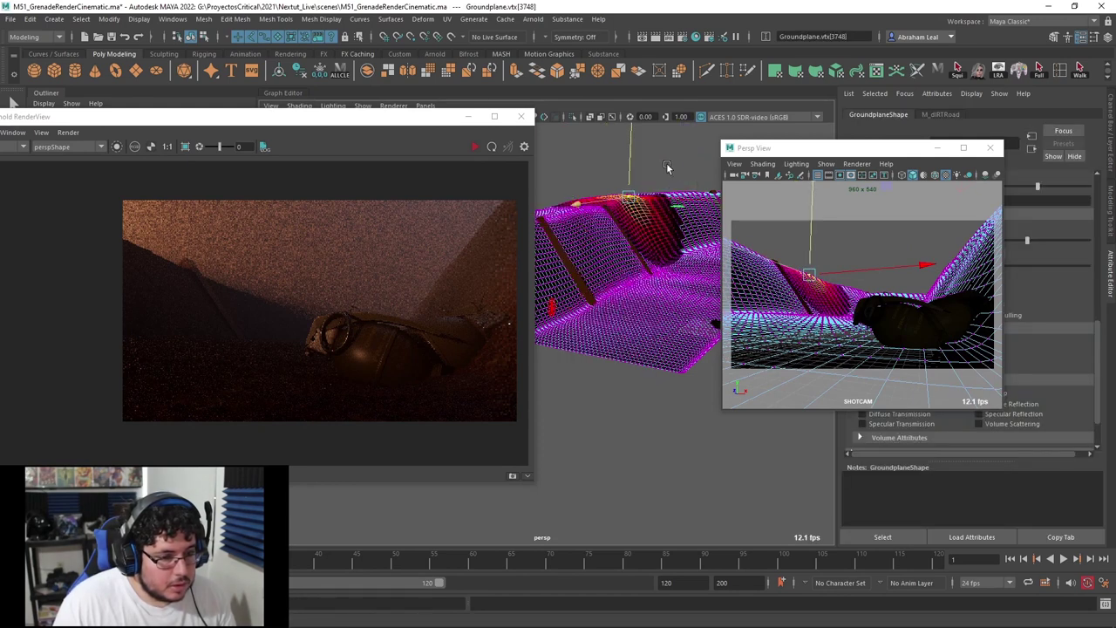
pyautogui.click(670, 167)
pyautogui.click(474, 147)
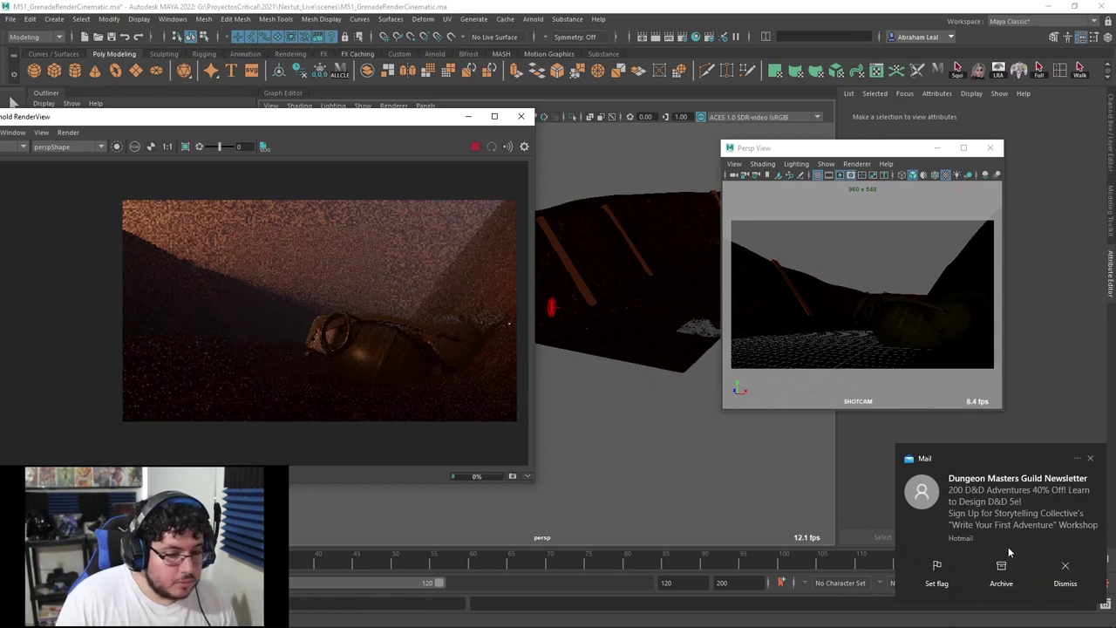
# Dismiss the mail notification and examine the grenade, ground and hazy background in the updated render.
pyautogui.click(1066, 578)
pyautogui.scroll(-2, 289, 275)
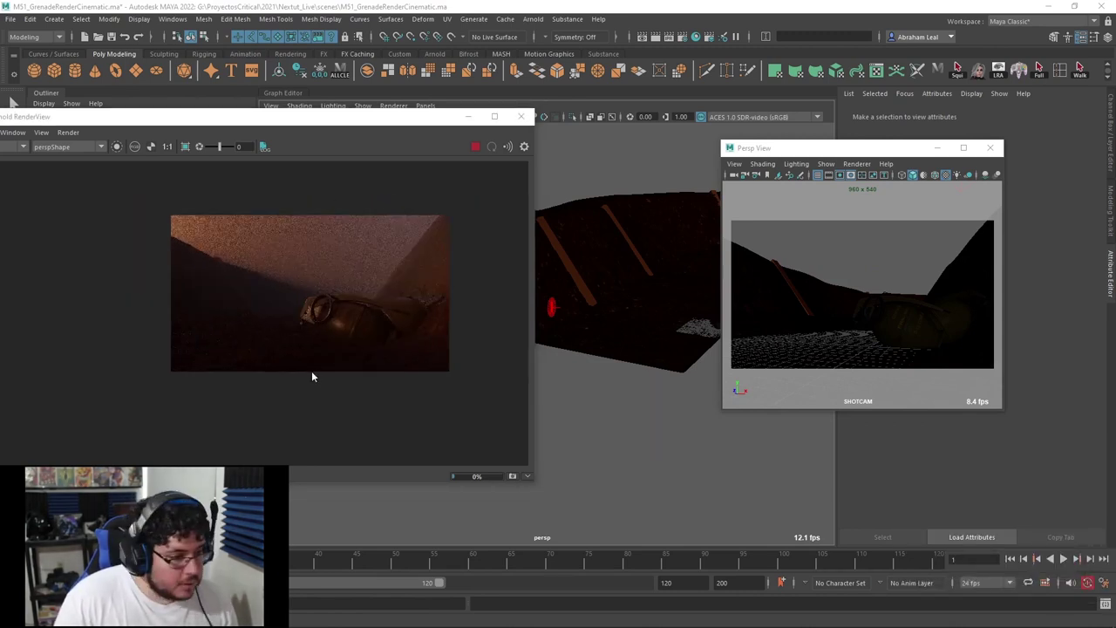
pyautogui.scroll(4, 314, 348)
pyautogui.moveTo(288, 324); pyautogui.dragTo(319, 286, button='middle')
pyautogui.scroll(-2, 292, 297)
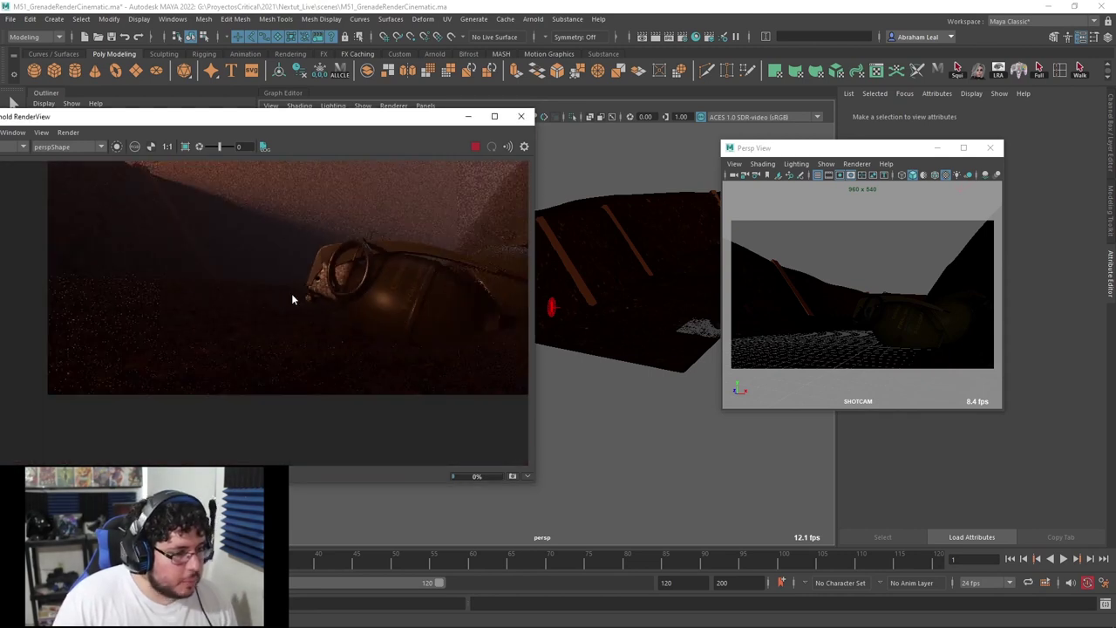
pyautogui.moveTo(181, 306); pyautogui.dragTo(205, 343, button='middle')
pyautogui.moveTo(382, 370); pyautogui.dragTo(340, 338, button='middle')
pyautogui.scroll(1, 328, 337)
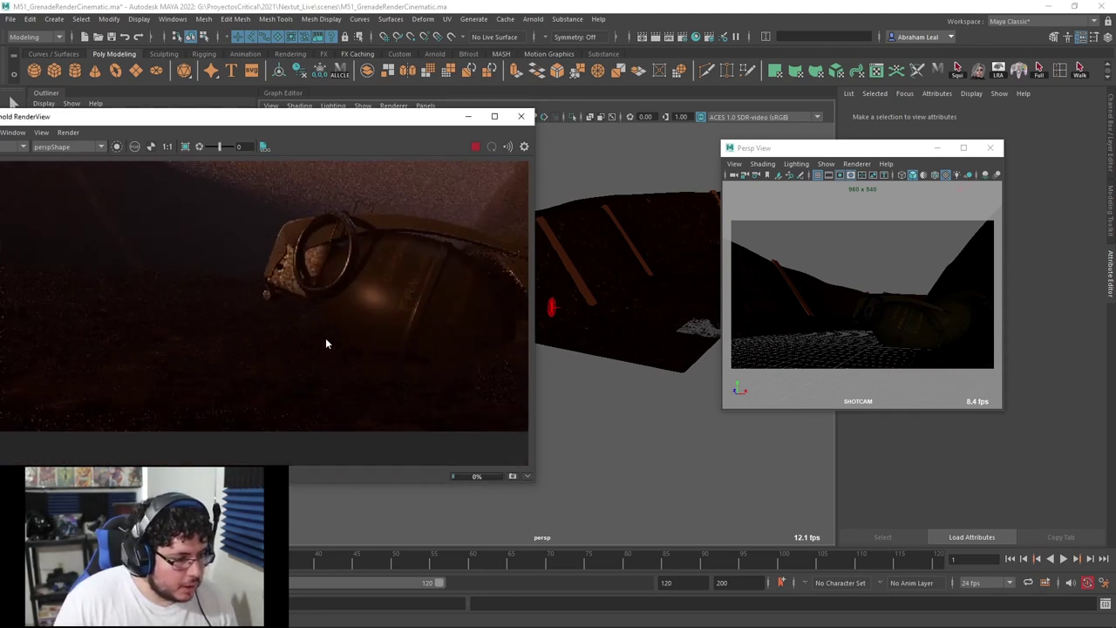
pyautogui.scroll(-2, 336, 307)
pyautogui.moveTo(375, 257); pyautogui.dragTo(386, 312, button='middle')
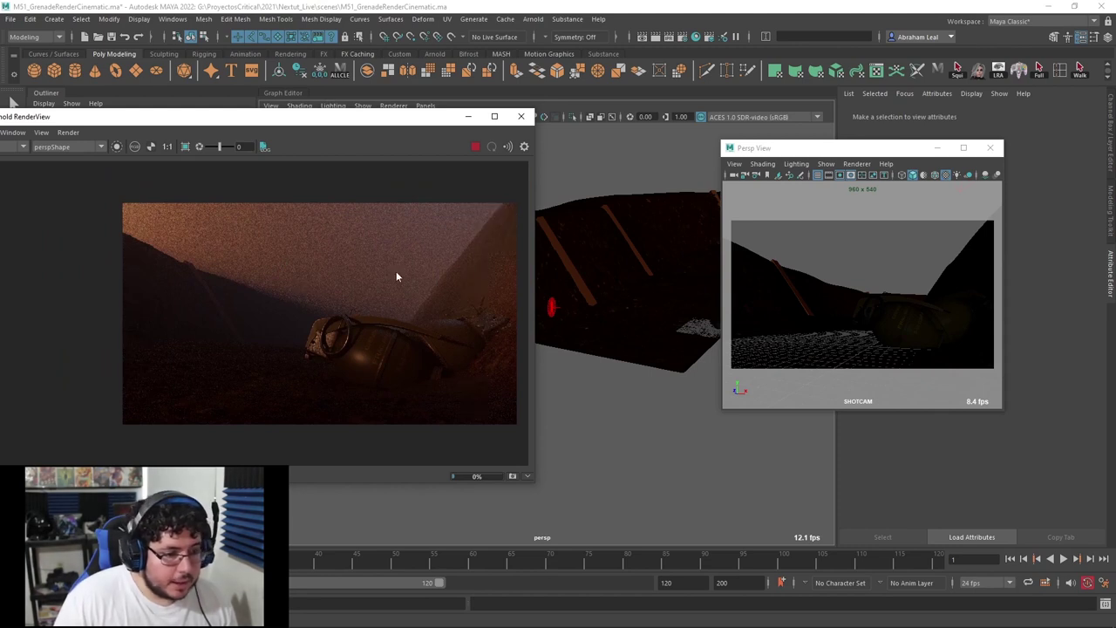
pyautogui.scroll(1, 445, 305)
pyautogui.moveTo(456, 324); pyautogui.dragTo(442, 296, button='middle')
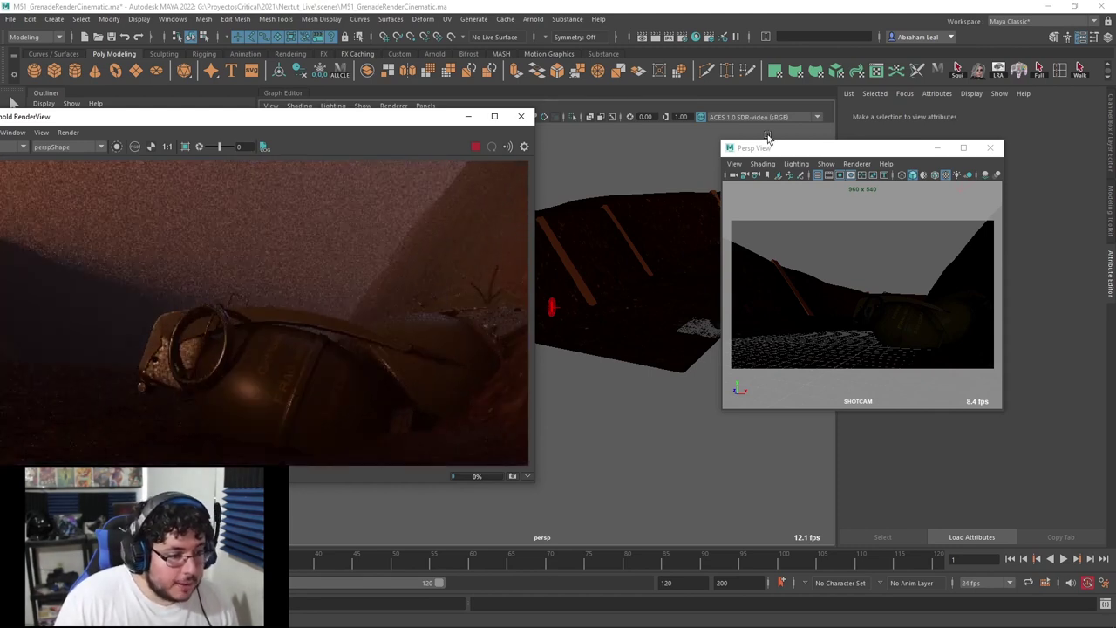
# Select the area light beside the planks, raise its exposure to about 14.2 and restart the Arnold render.
pyautogui.click(937, 148)
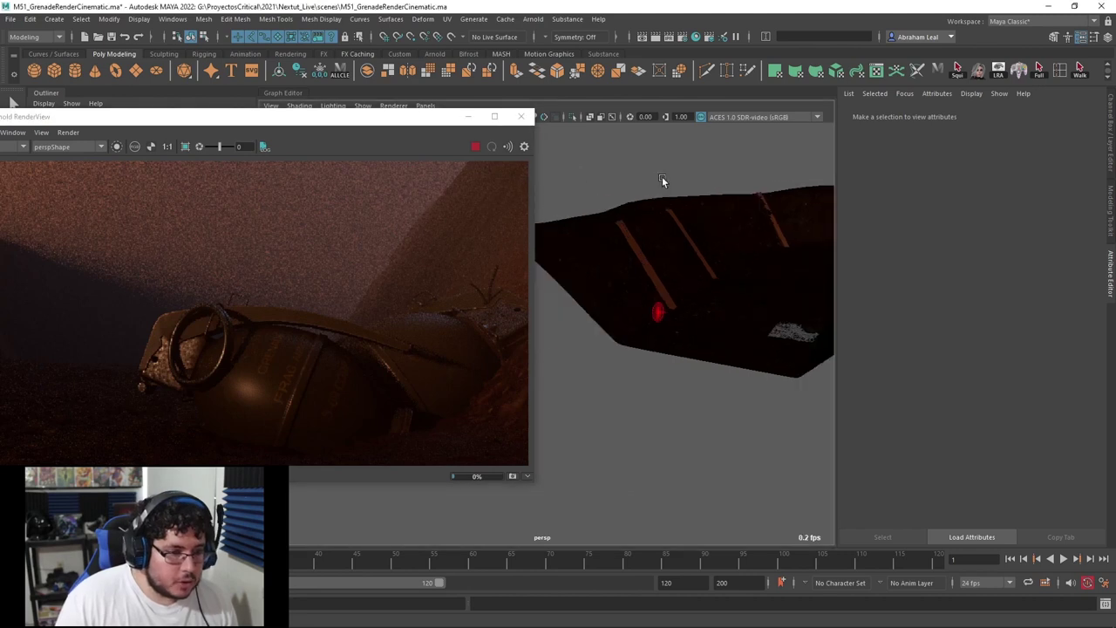
pyautogui.scroll(-3, 379, 274)
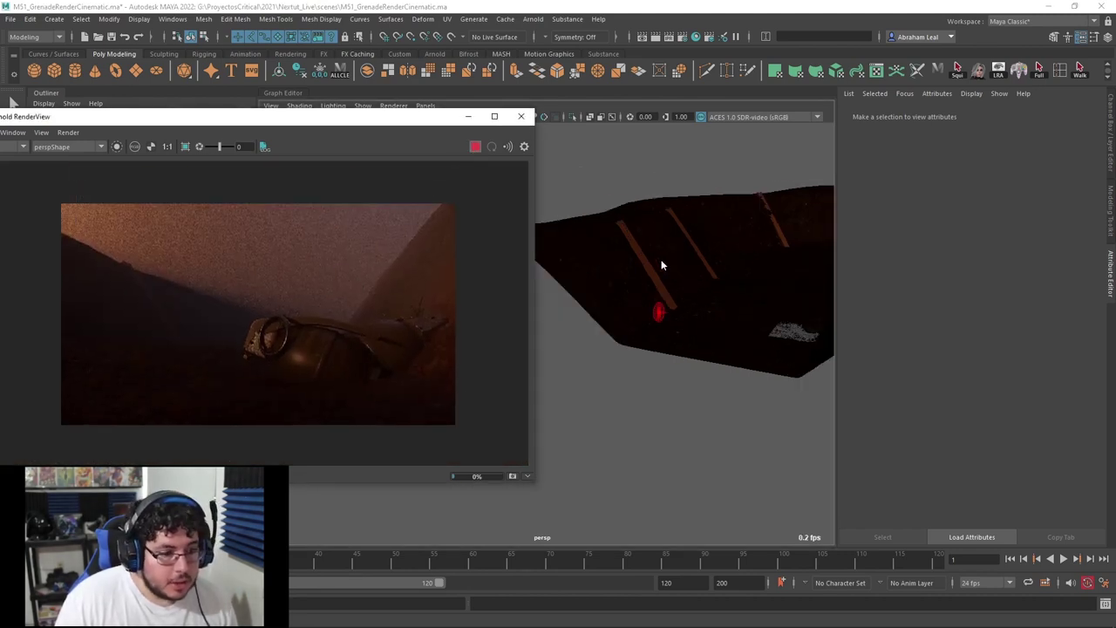
pyautogui.keyDown('alt'); pyautogui.moveTo(662, 265); pyautogui.dragTo(681, 281); pyautogui.keyUp('alt')
pyautogui.click(662, 300)
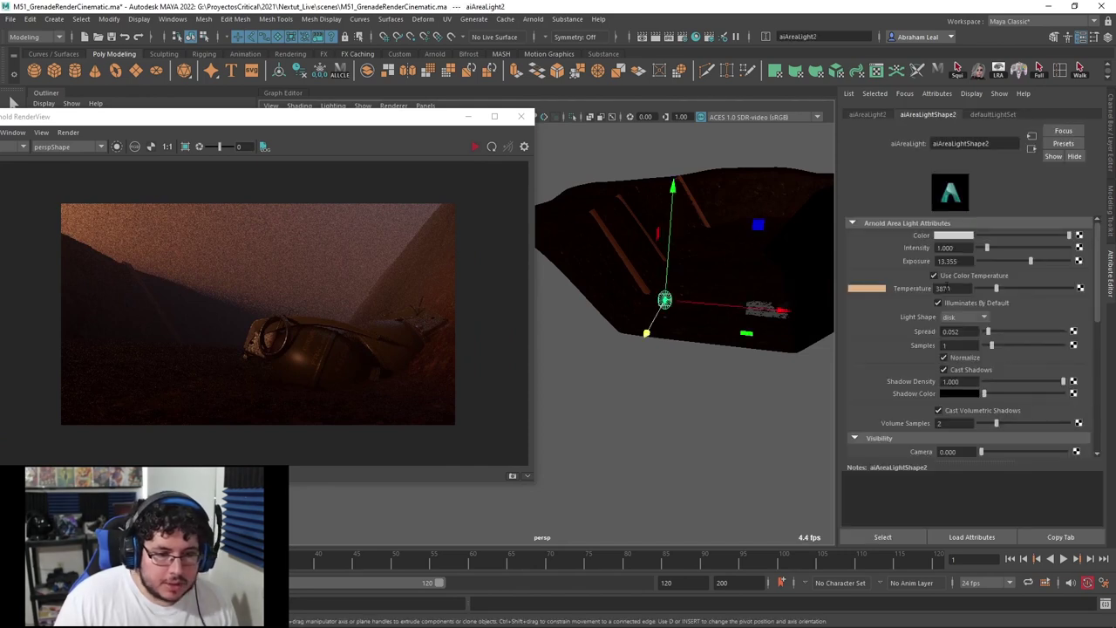
pyautogui.moveTo(1030, 261); pyautogui.dragTo(1037, 262)
pyautogui.click(475, 145)
pyautogui.moveTo(1036, 261); pyautogui.dragTo(1031, 261)
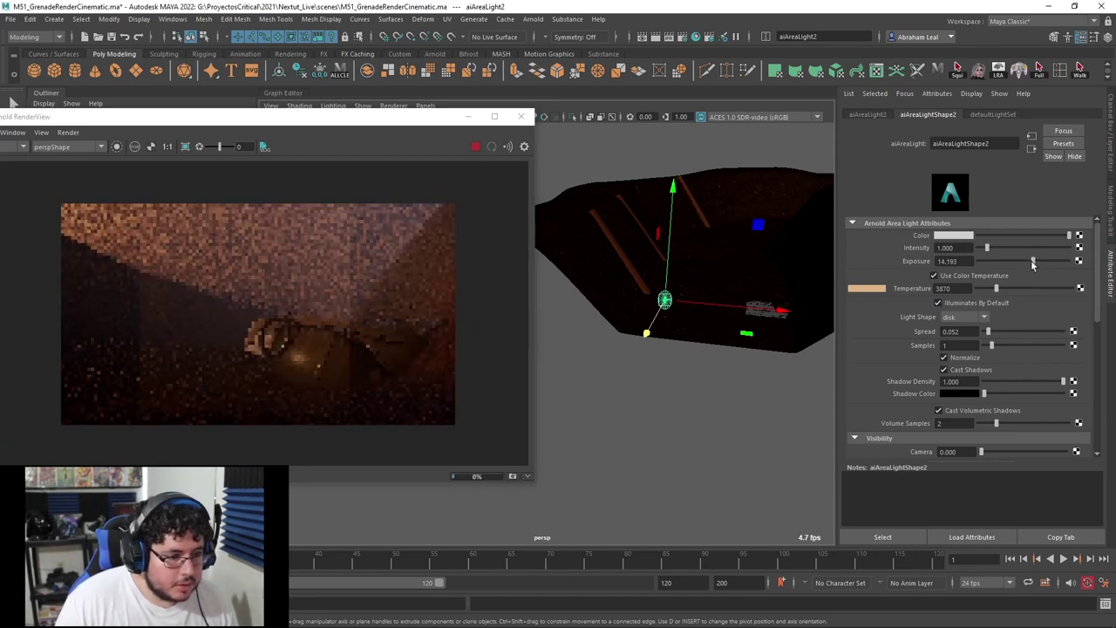
# Select the persp camera, expand its Depth of Field and Arnold attributes, and enable DOF in the Arnold settings.
pyautogui.click(671, 427)
pyautogui.keyDown('alt'); pyautogui.moveTo(778, 336); pyautogui.dragTo(707, 373, button='middle'); pyautogui.keyUp('alt')
pyautogui.keyDown('alt'); pyautogui.moveTo(707, 374); pyautogui.dragTo(743, 410, button='right'); pyautogui.keyUp('alt')
pyautogui.keyDown('alt'); pyautogui.moveTo(743, 410); pyautogui.dragTo(717, 345, button='middle'); pyautogui.keyUp('alt')
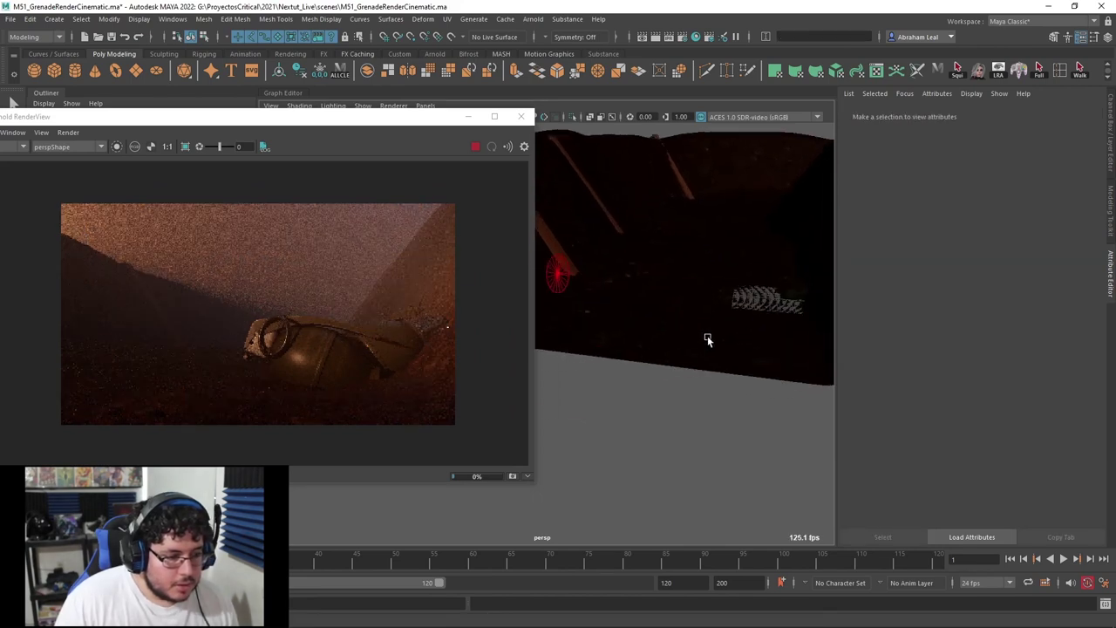
pyautogui.keyDown('alt'); pyautogui.moveTo(717, 345); pyautogui.dragTo(681, 366); pyautogui.keyUp('alt')
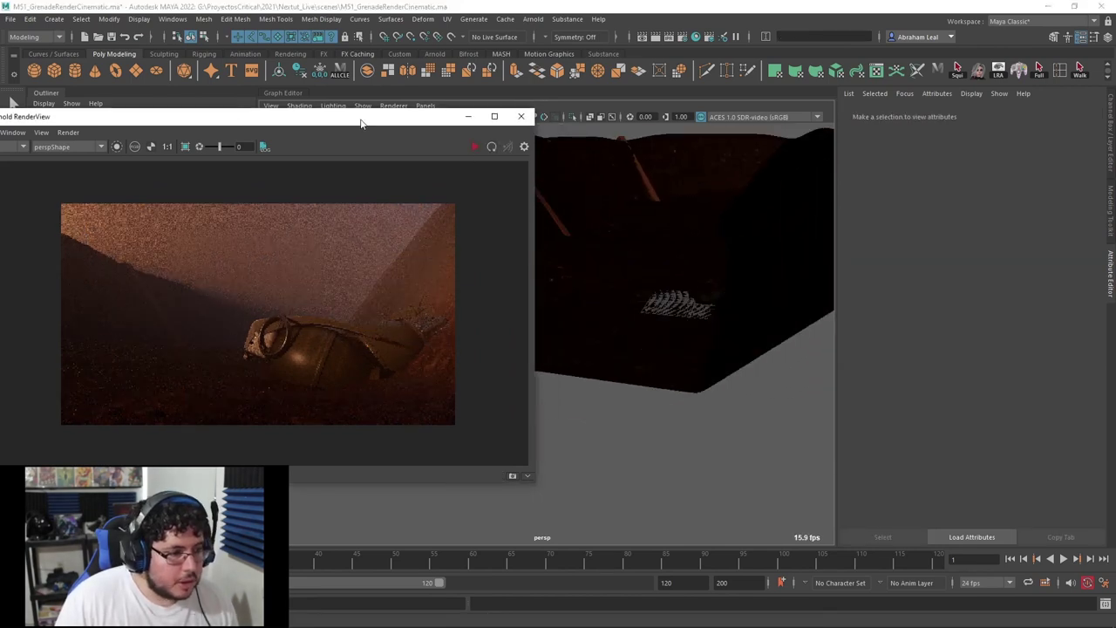
pyautogui.moveTo(407, 120); pyautogui.dragTo(393, 172)
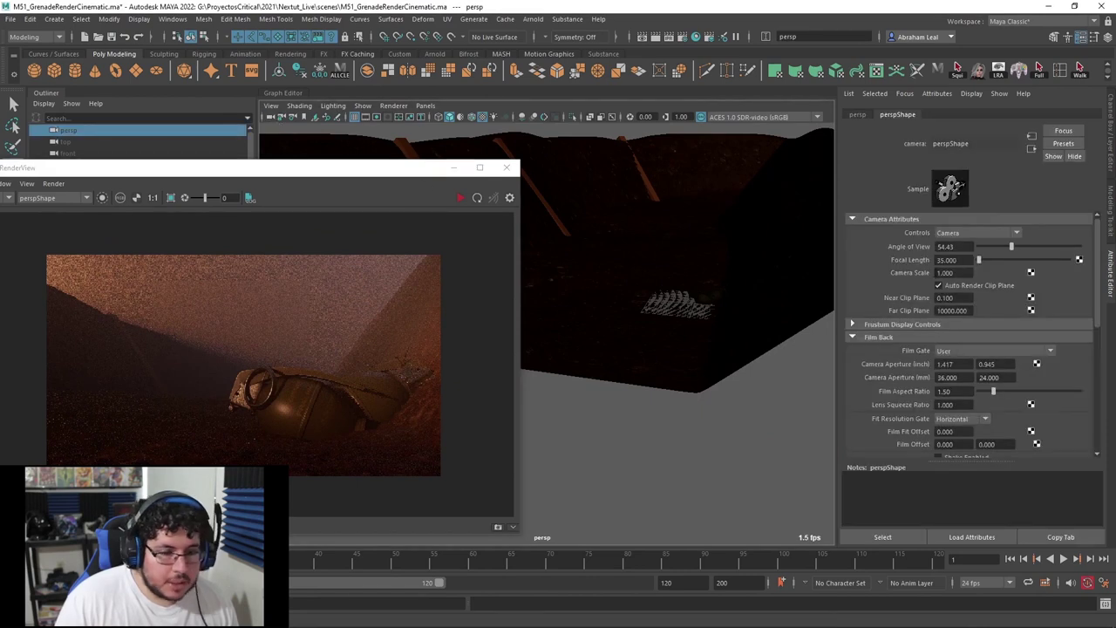
pyautogui.scroll(-5, 966, 366)
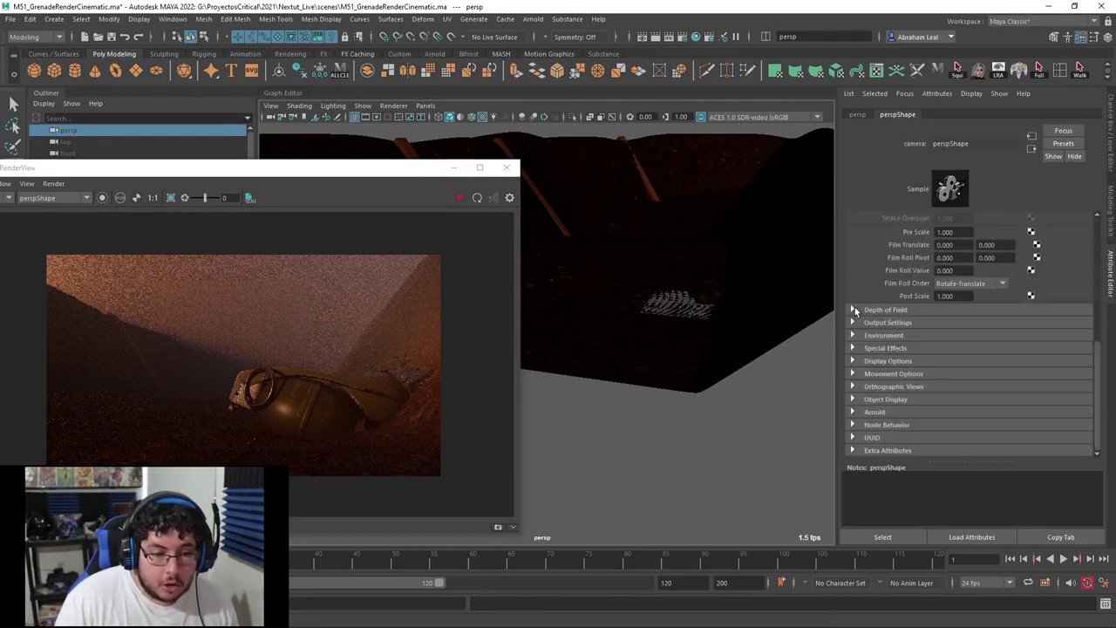
pyautogui.click(854, 309)
pyautogui.scroll(-2, 875, 393)
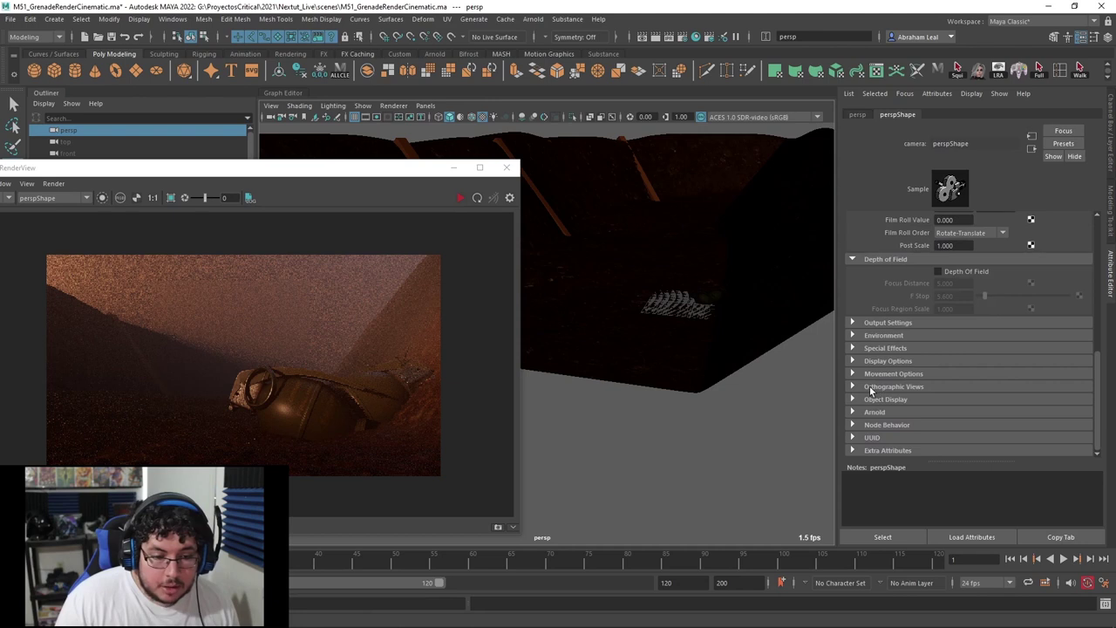
pyautogui.click(854, 412)
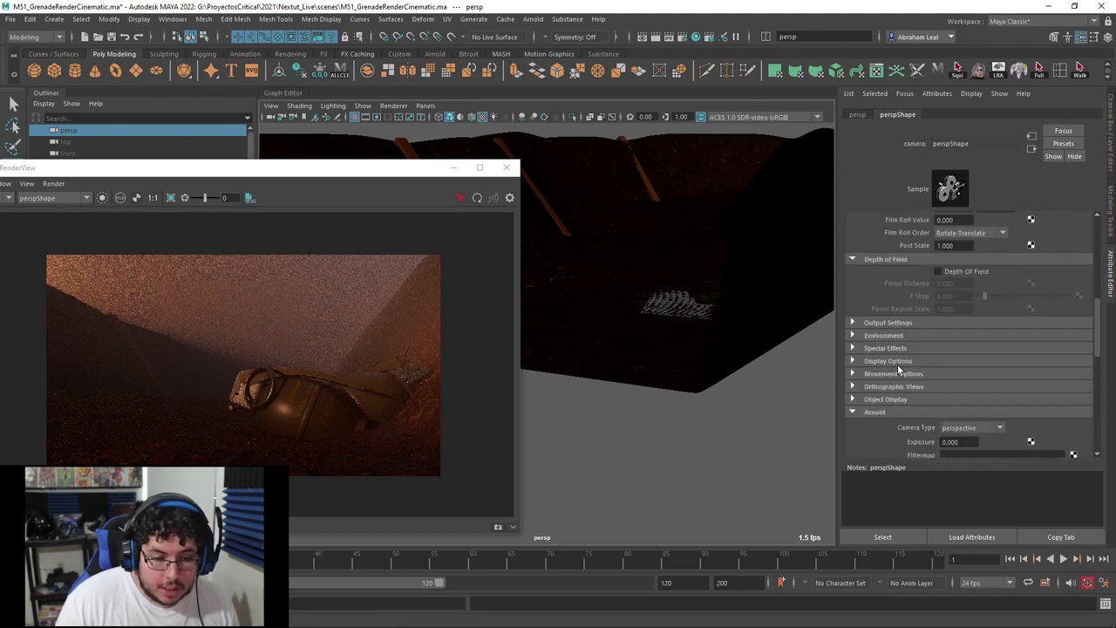
pyautogui.scroll(-5, 955, 288)
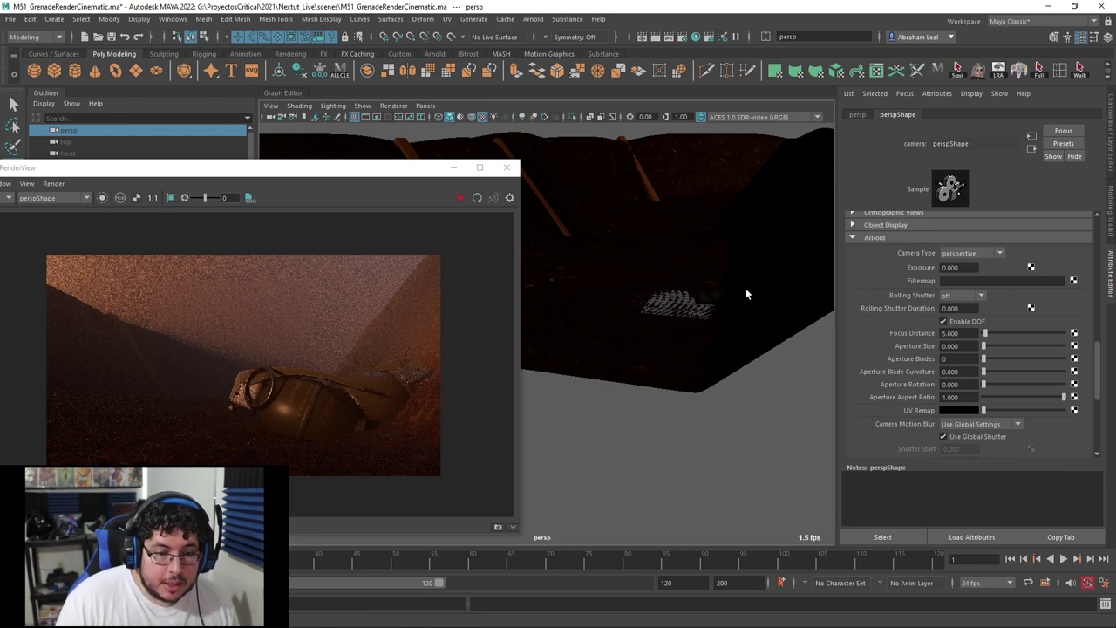
# Restart the render and set the persp camera's Arnold aperture size to about 0.669 with 1 aperture blade.
pyautogui.click(461, 198)
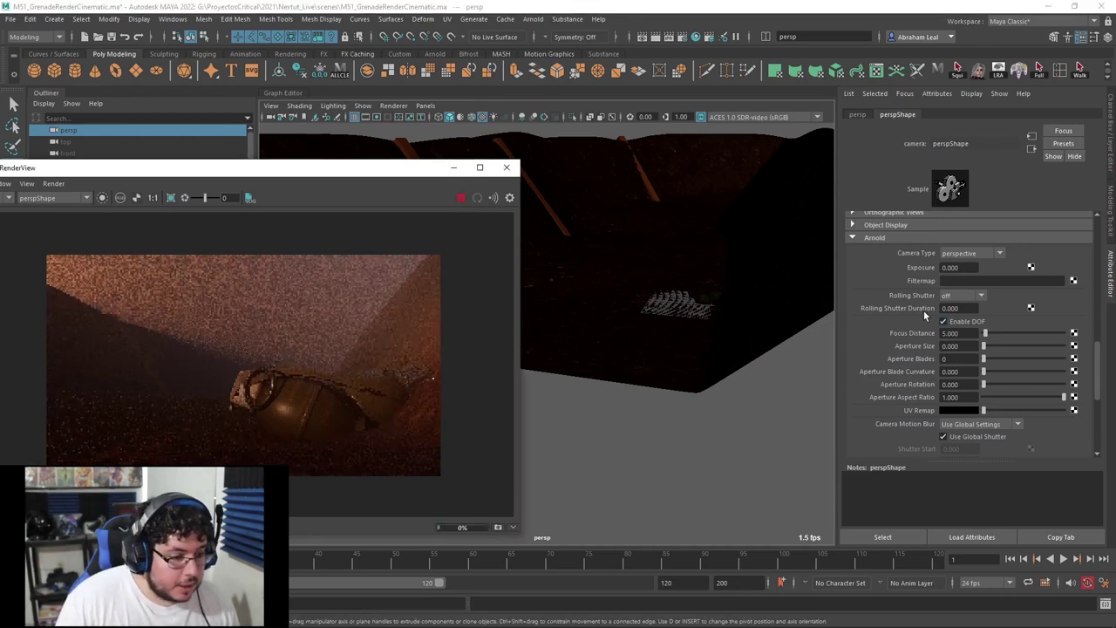
pyautogui.moveTo(995, 344); pyautogui.dragTo(1007, 344)
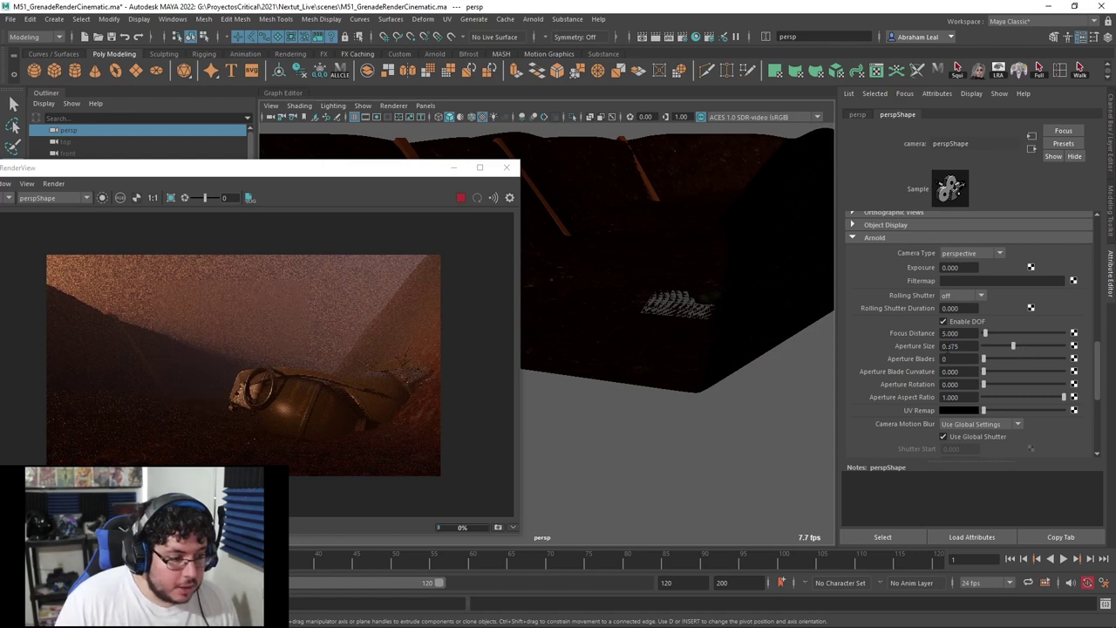
pyautogui.moveTo(1019, 346); pyautogui.dragTo(1037, 347)
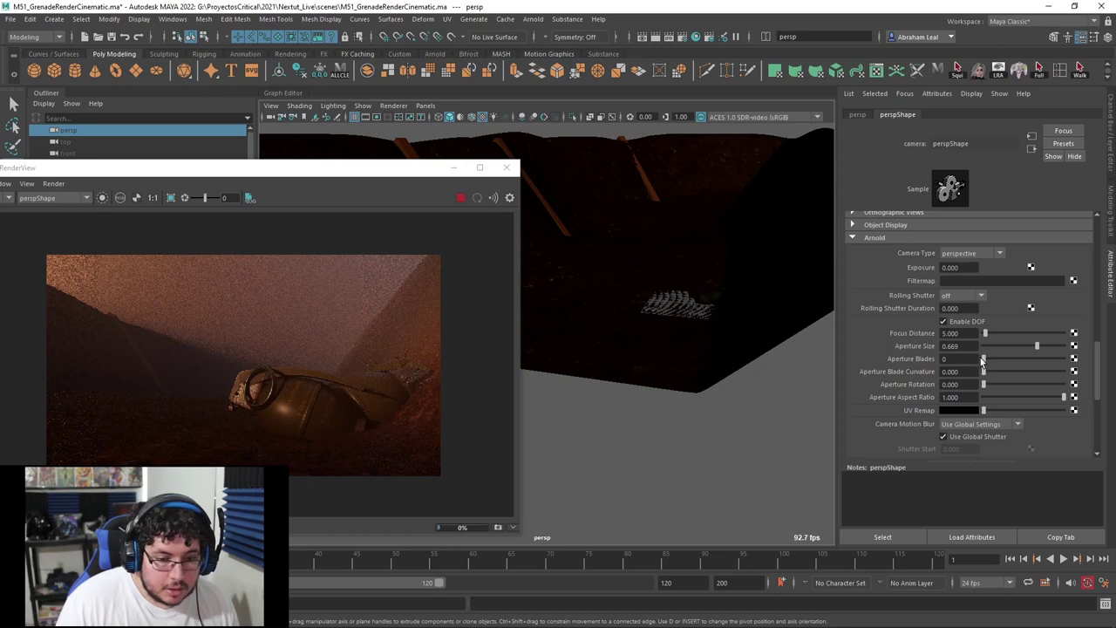
pyautogui.moveTo(986, 359); pyautogui.dragTo(984, 358)
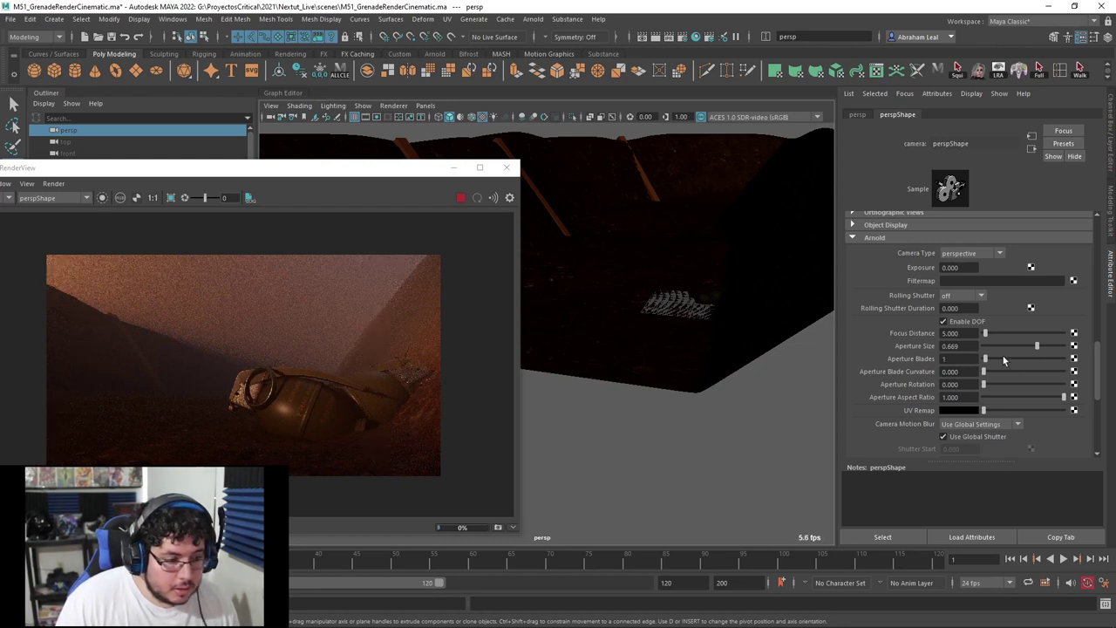
# Turn on Depth of Field for the persp camera, restart the render and set the Arnold aperture size to about 0.213.
pyautogui.scroll(1, 300, 332)
pyautogui.scroll(3, 958, 324)
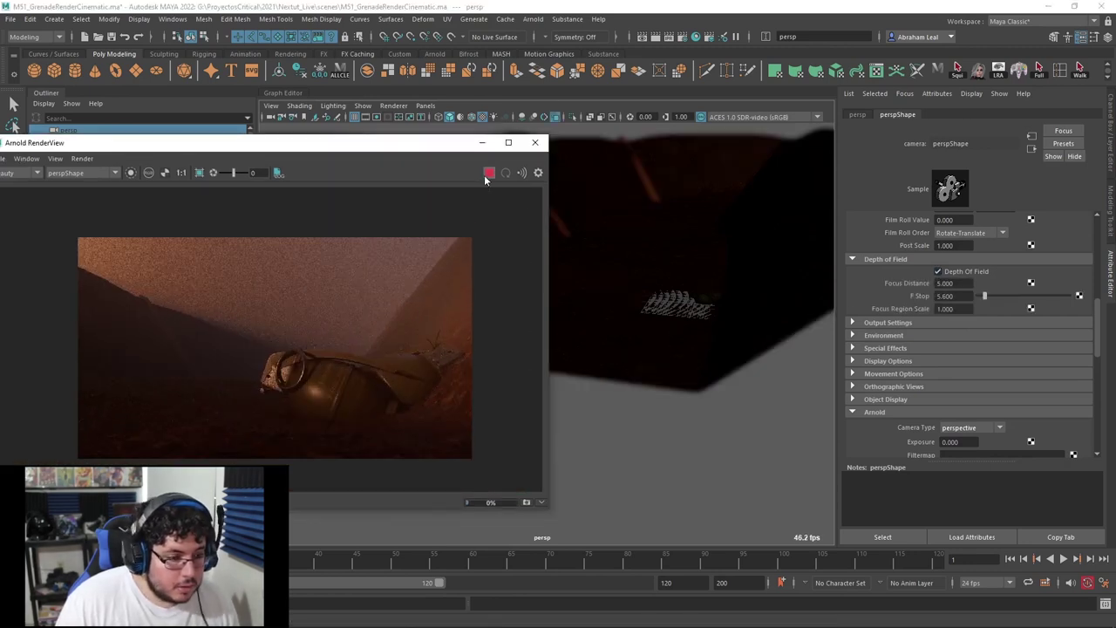
pyautogui.click(488, 174)
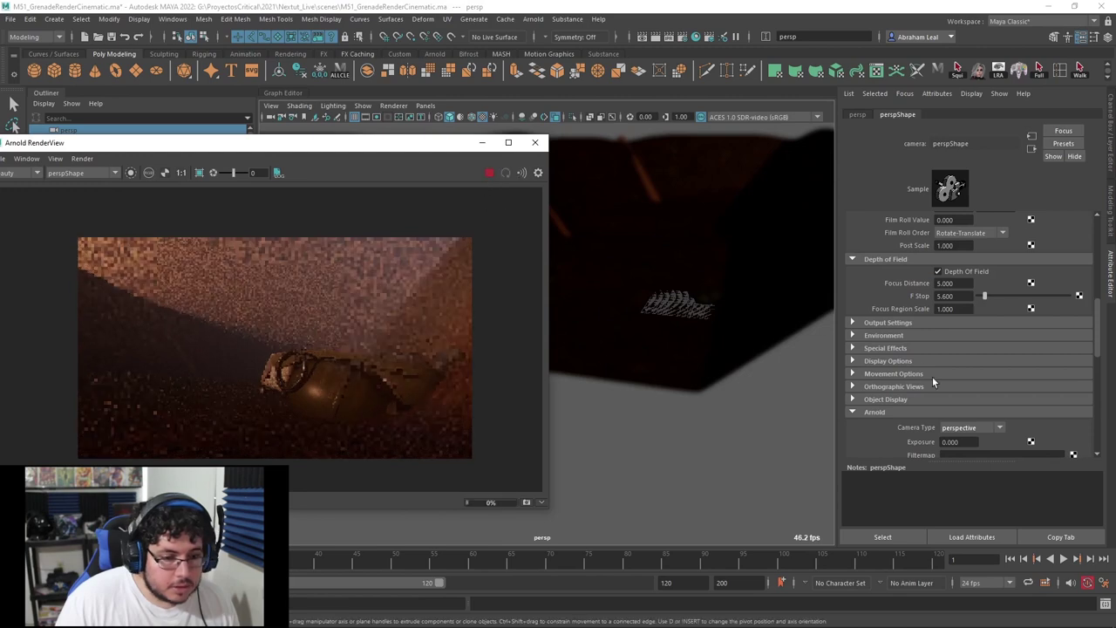
pyautogui.scroll(-3, 968, 375)
pyautogui.scroll(-2, 980, 378)
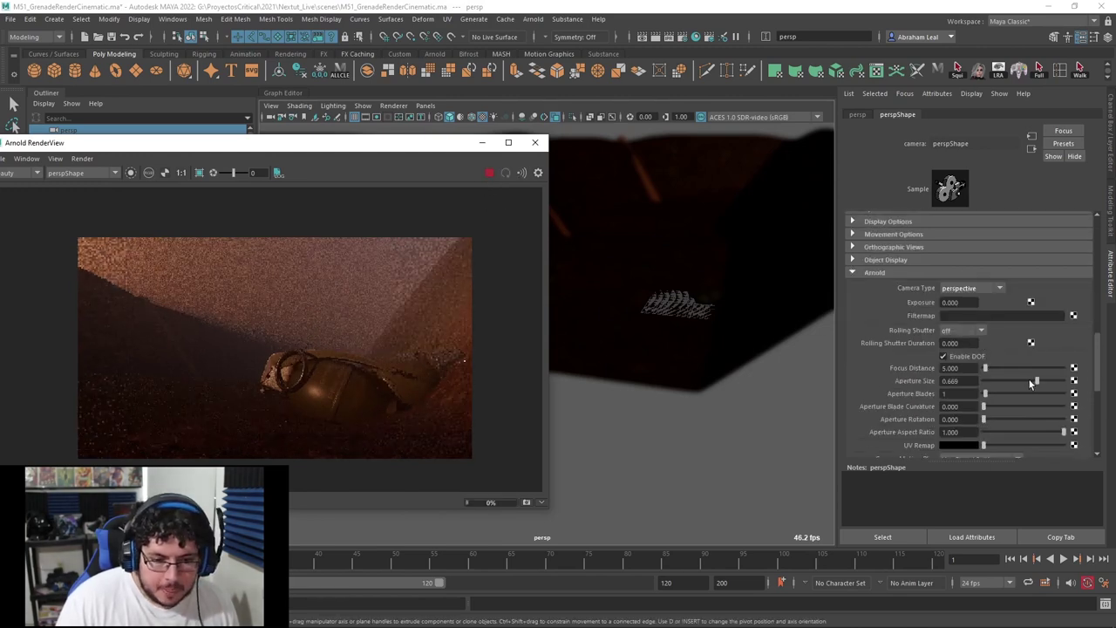
pyautogui.moveTo(1025, 381); pyautogui.dragTo(1009, 382)
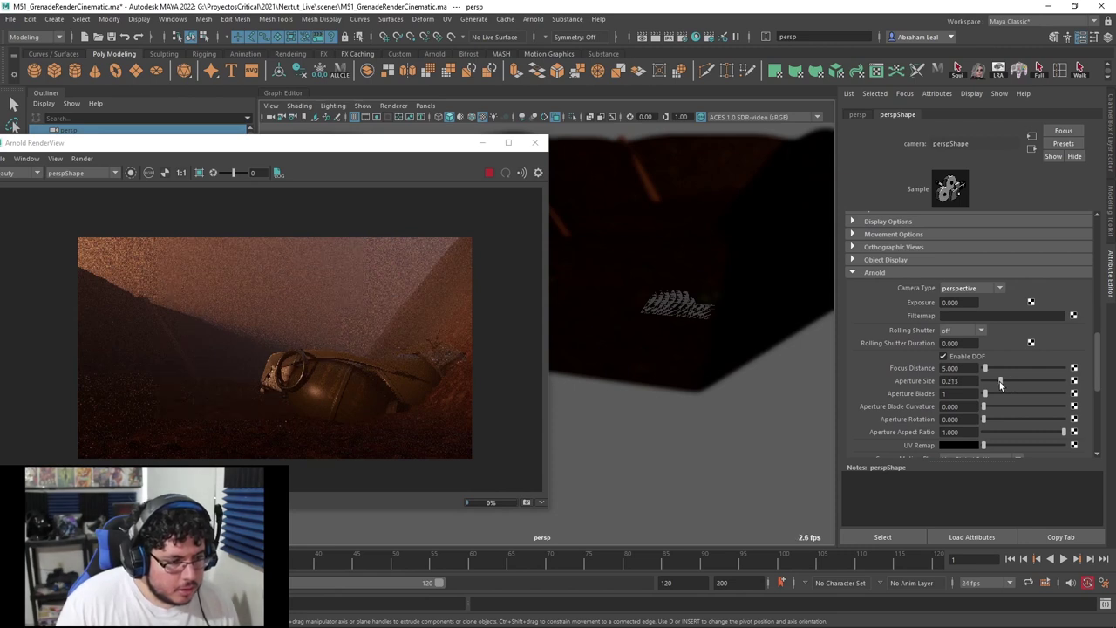
# Select the SHOTCAM camera beside the grenade and look through it in the main viewport.
pyautogui.keyDown('alt'); pyautogui.moveTo(715, 311); pyautogui.dragTo(689, 305); pyautogui.keyUp('alt')
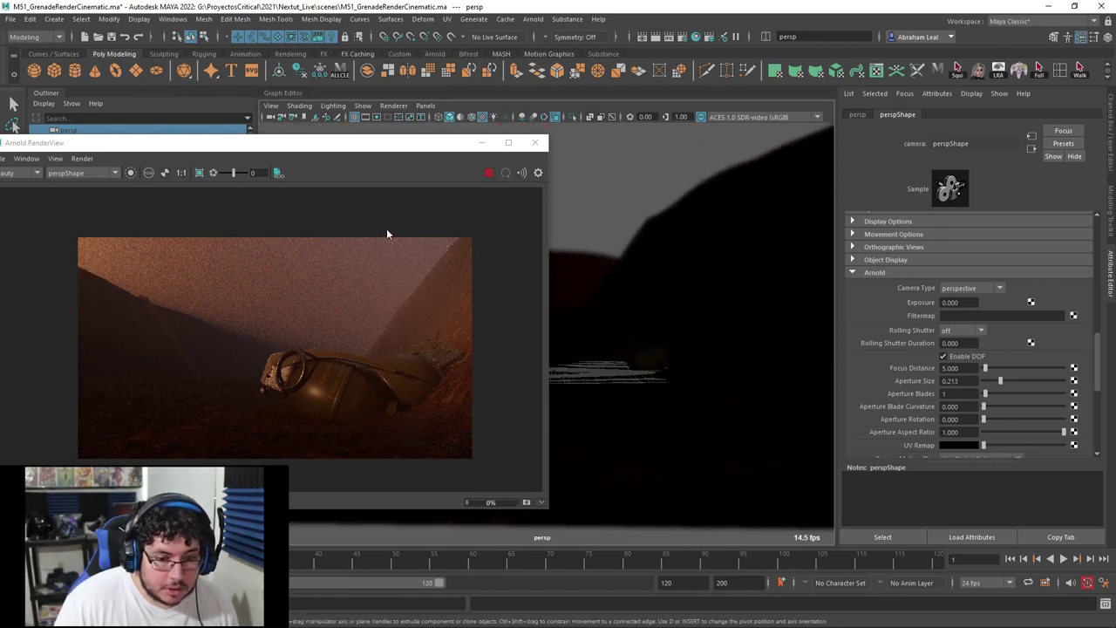
pyautogui.click(979, 290)
pyautogui.click(979, 290)
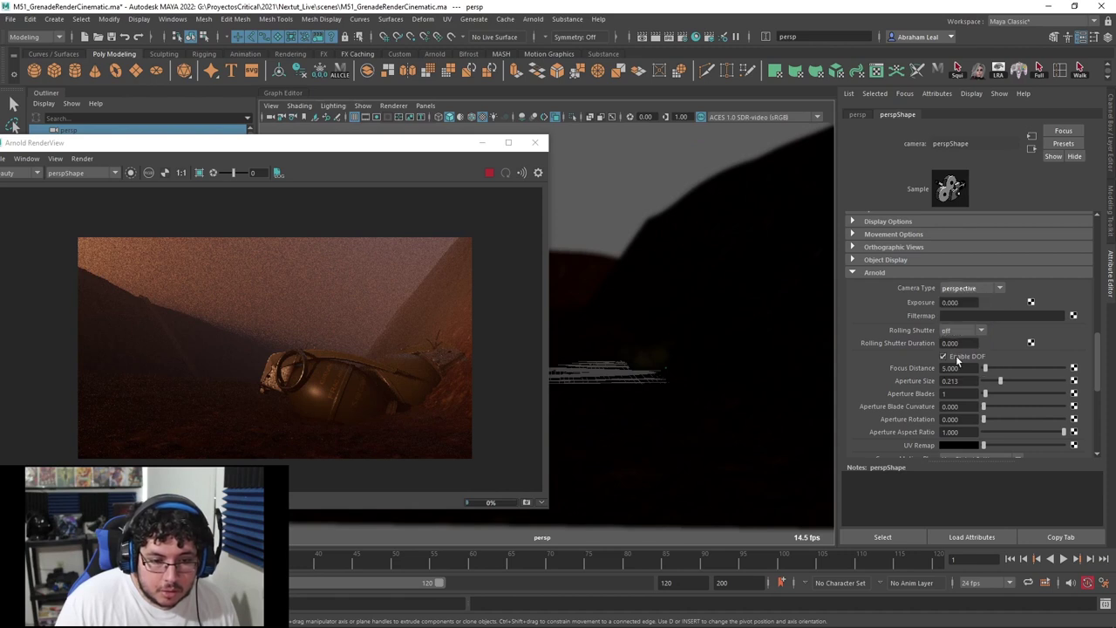
pyautogui.moveTo(379, 146); pyautogui.dragTo(429, 138)
pyautogui.keyDown('alt'); pyautogui.moveTo(694, 351); pyautogui.dragTo(719, 322, button='middle'); pyautogui.keyUp('alt')
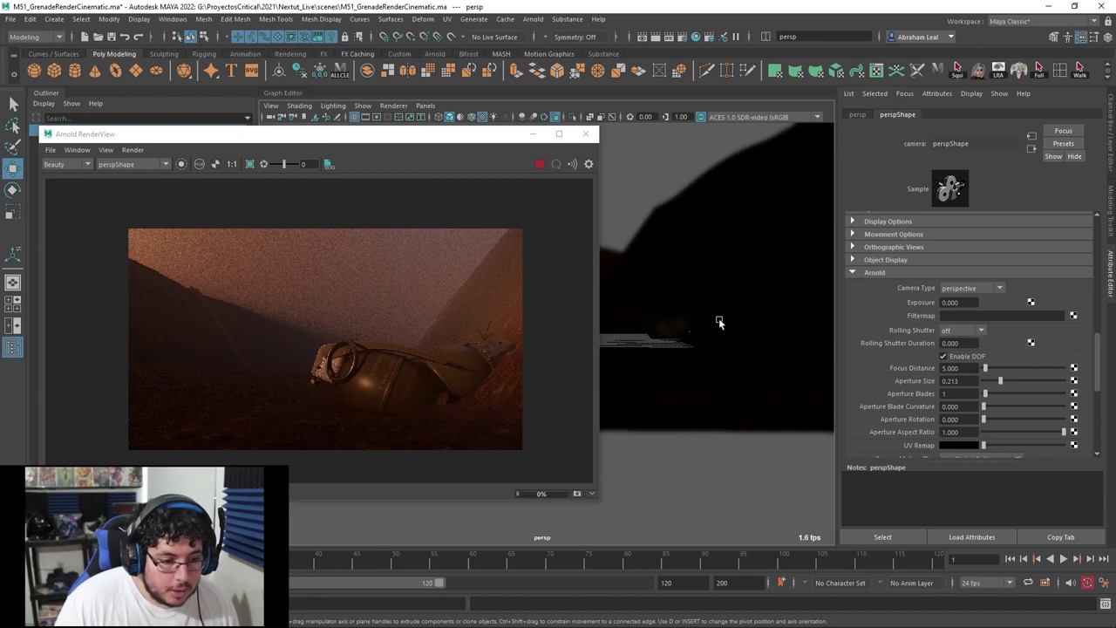
pyautogui.click(691, 335)
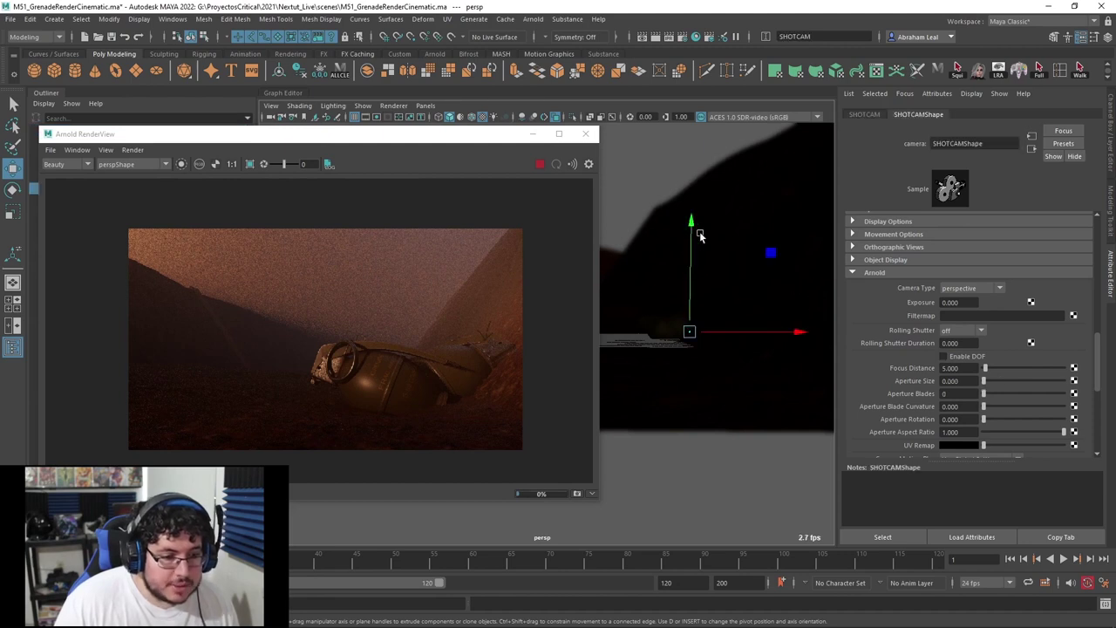
pyautogui.click(425, 106)
pyautogui.click(426, 106)
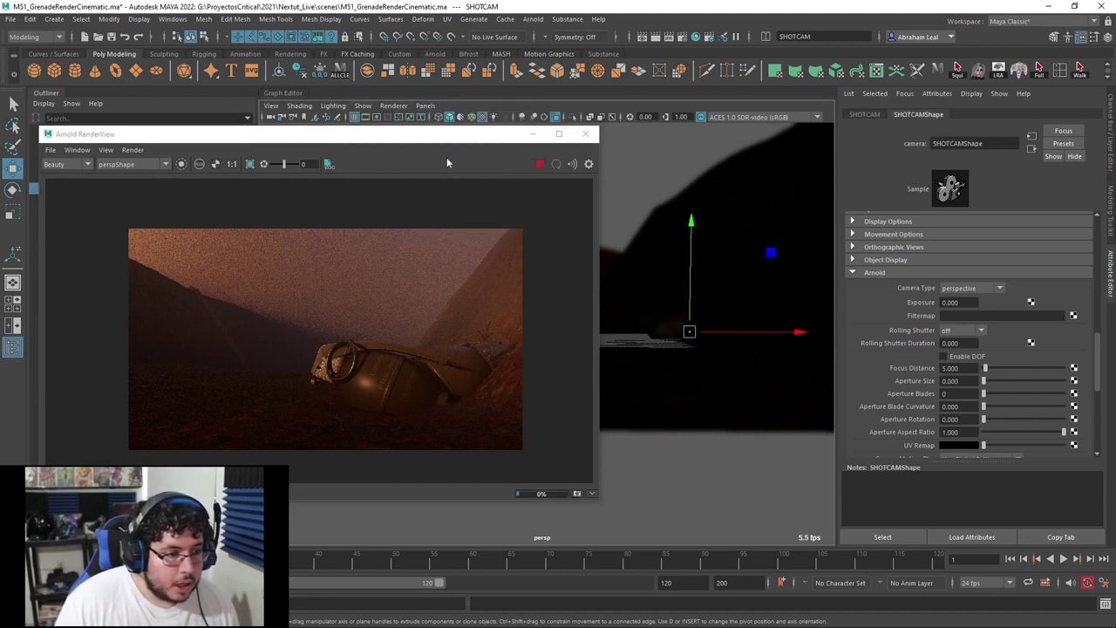
pyautogui.click(425, 106)
pyautogui.click(474, 149)
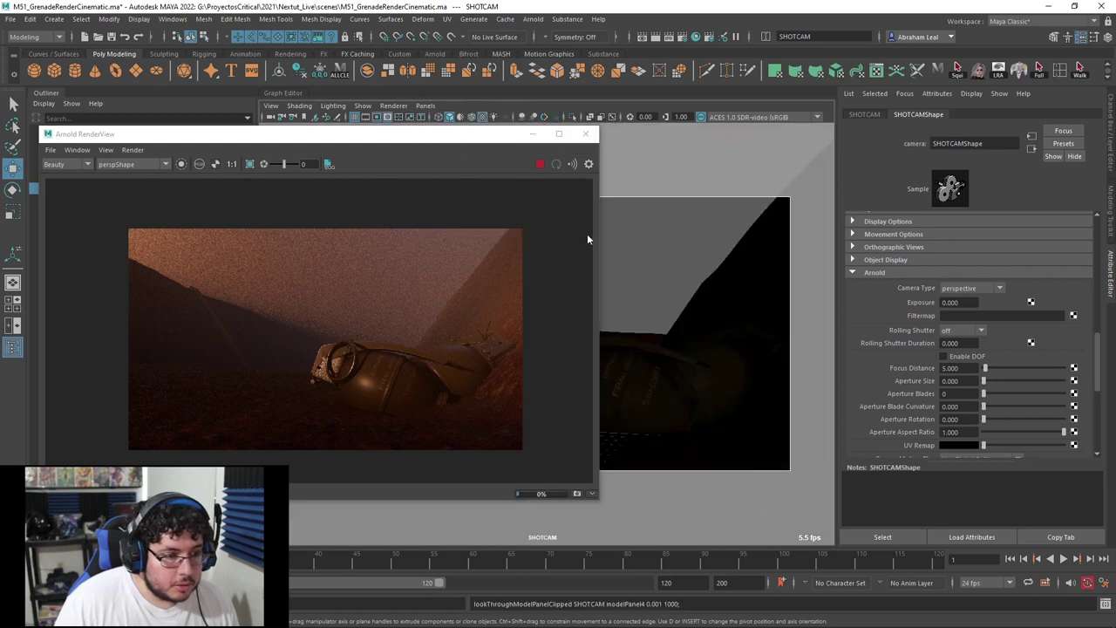
# Select the grenade body and display the Object Details heads-up readout to check its distance from the camera.
pyautogui.click(625, 358)
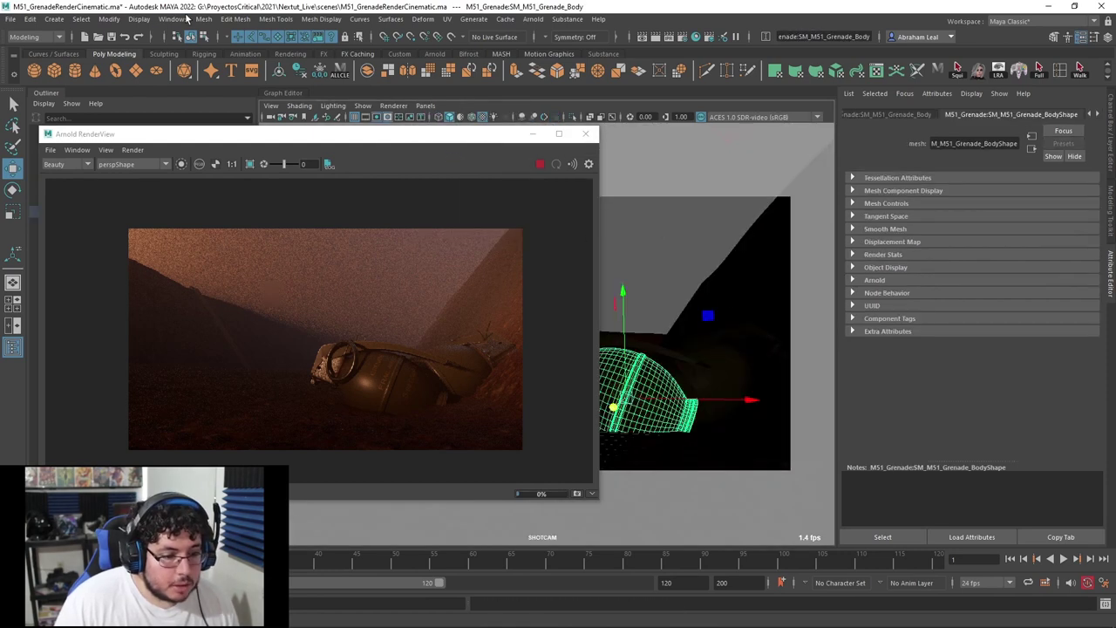
pyautogui.click(376, 131)
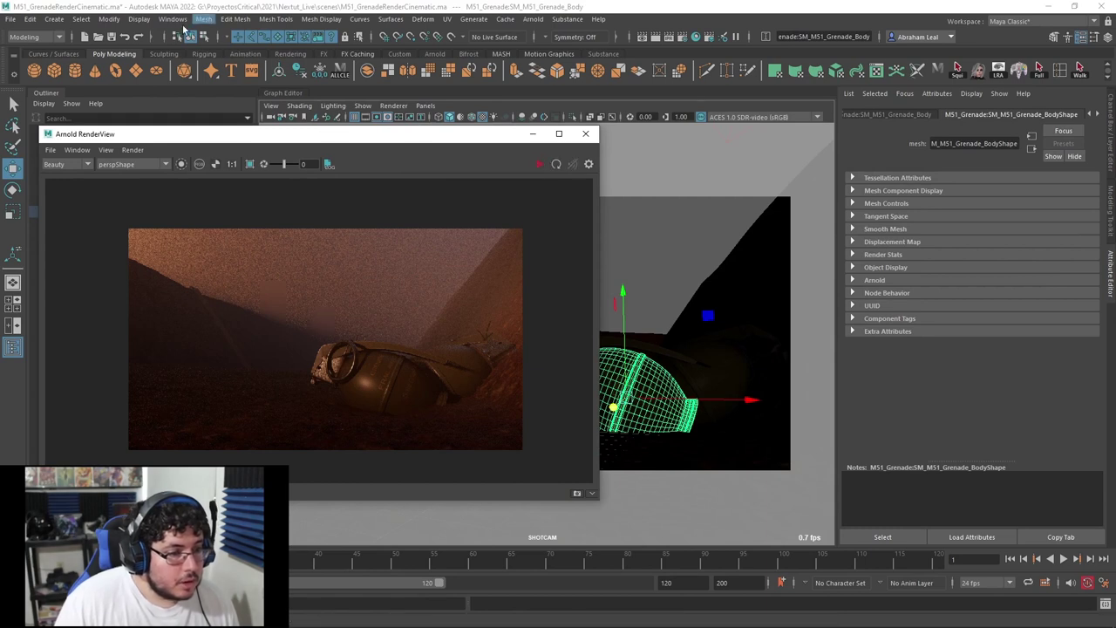
pyautogui.click(139, 18)
pyautogui.moveTo(217, 59)
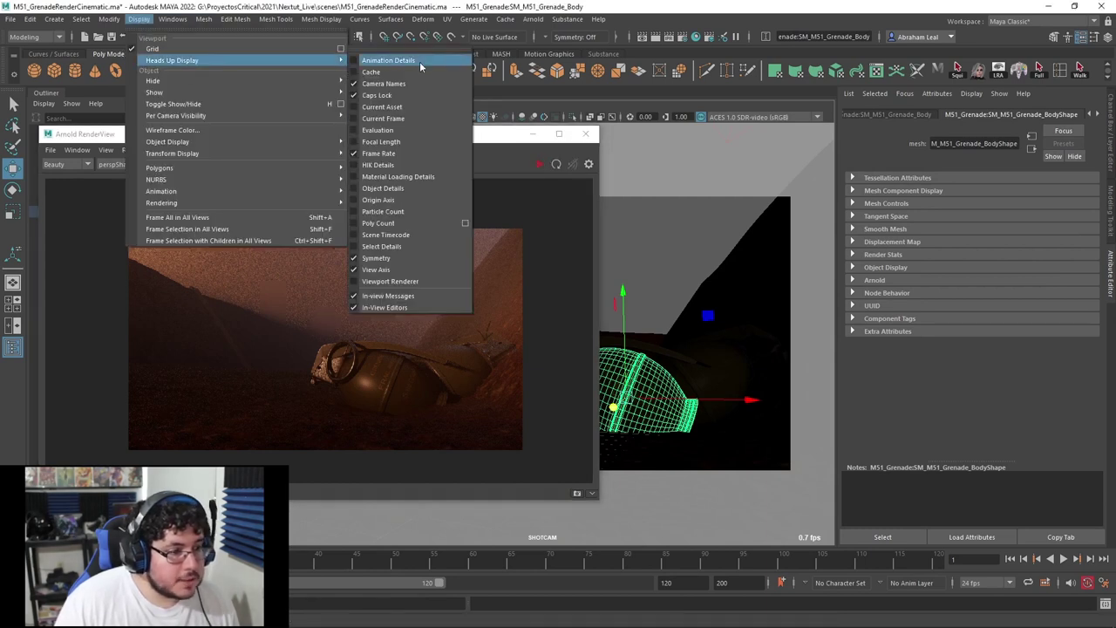
pyautogui.click(403, 190)
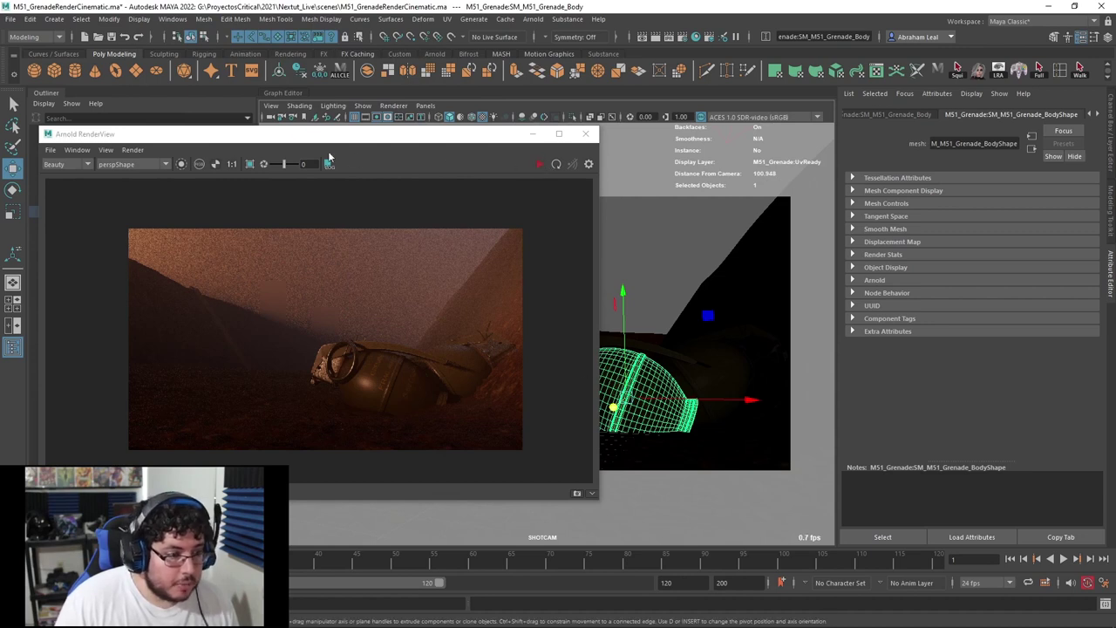
# Set SHOTCAM's Arnold focus distance to 100 and aperture size to about 0.324 while refreshing the render.
pyautogui.click(271, 118)
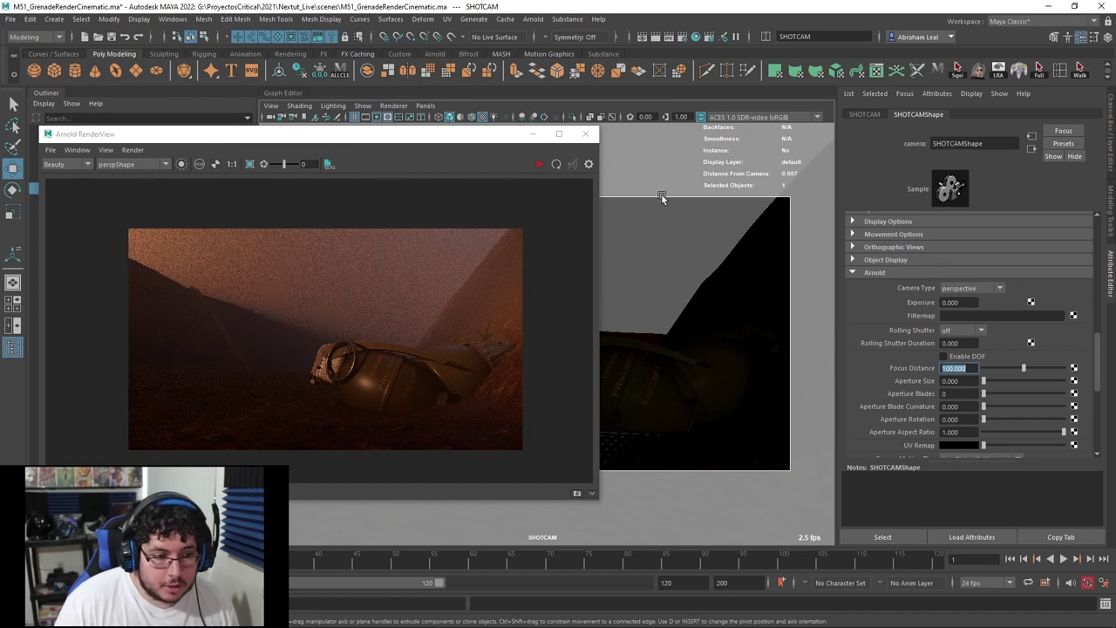
pyautogui.click(556, 164)
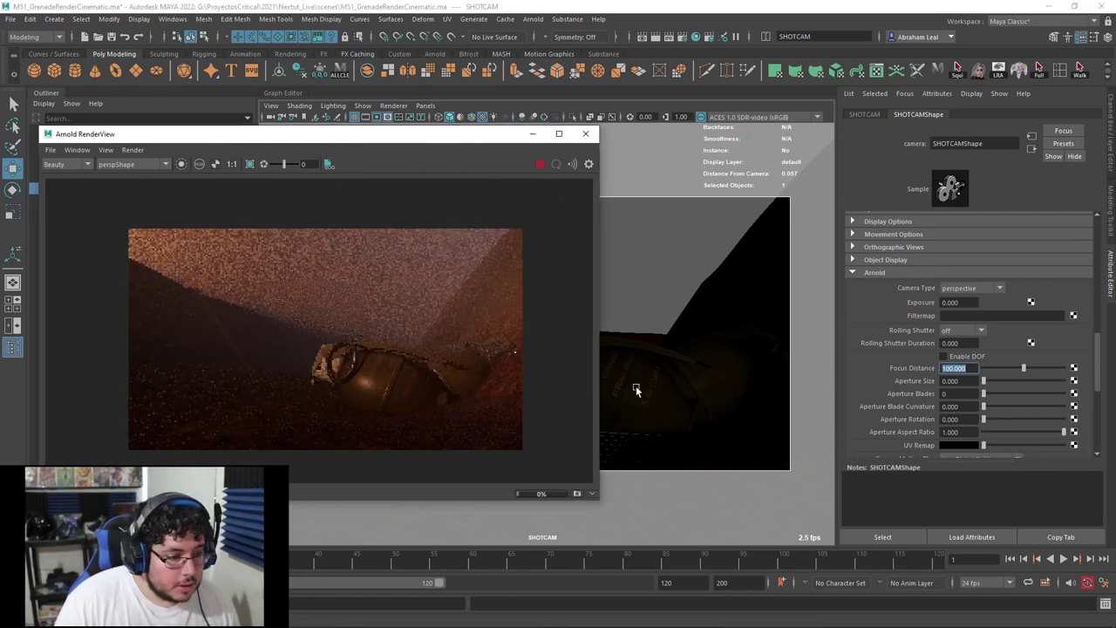
pyautogui.moveTo(992, 382); pyautogui.dragTo(1009, 381)
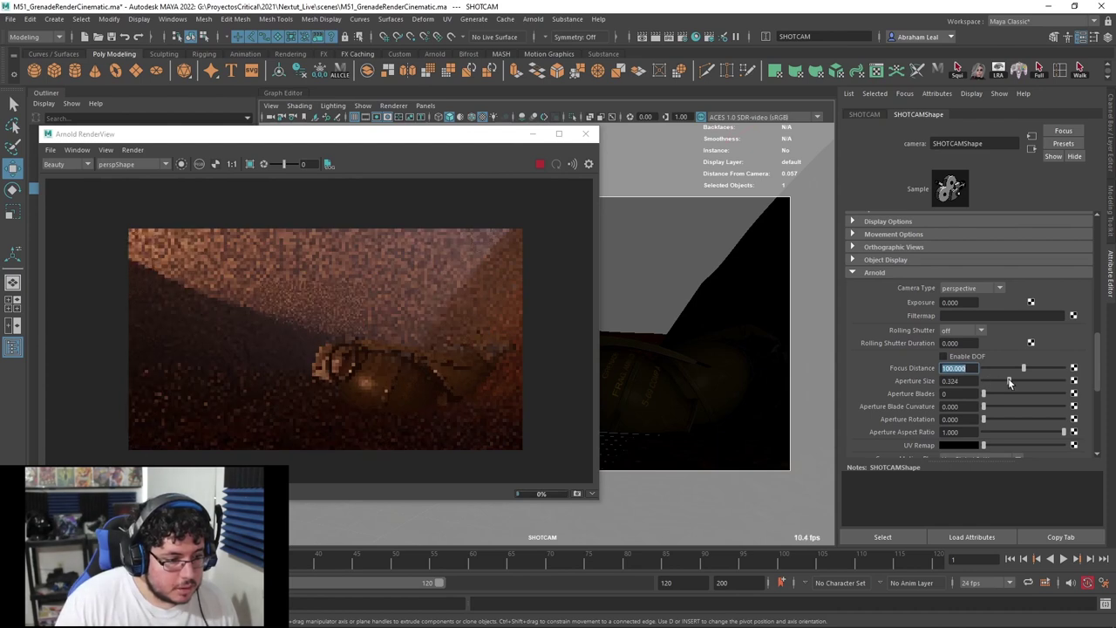
# Enable Depth of Field and Arnold DOF on SHOTCAM, and set its aperture size to about 0.574.
pyautogui.scroll(3, 1011, 366)
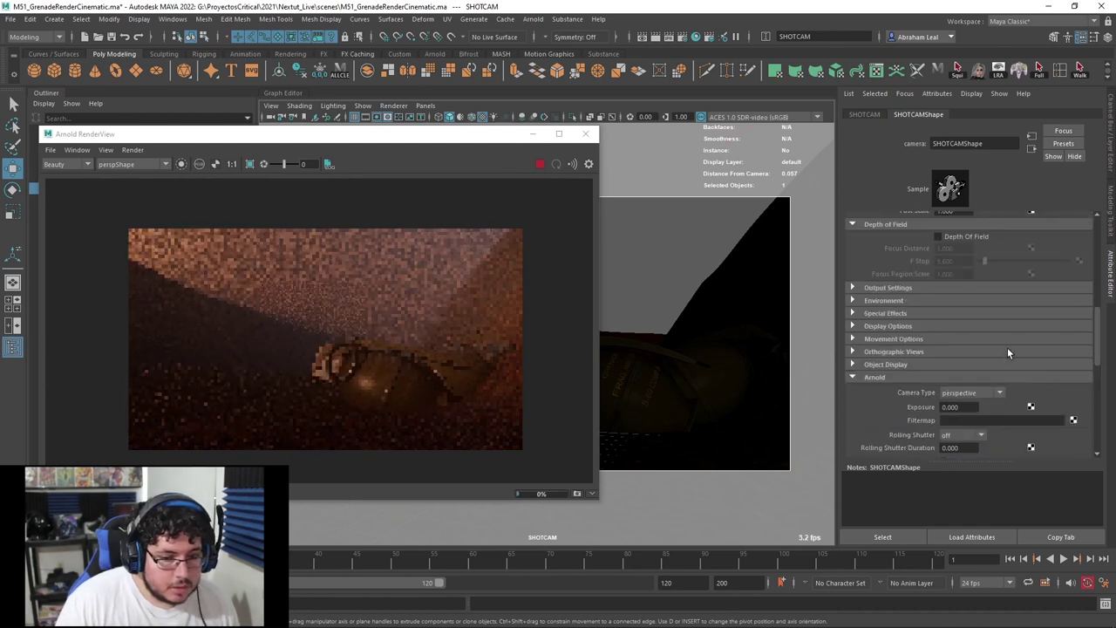
pyautogui.click(937, 236)
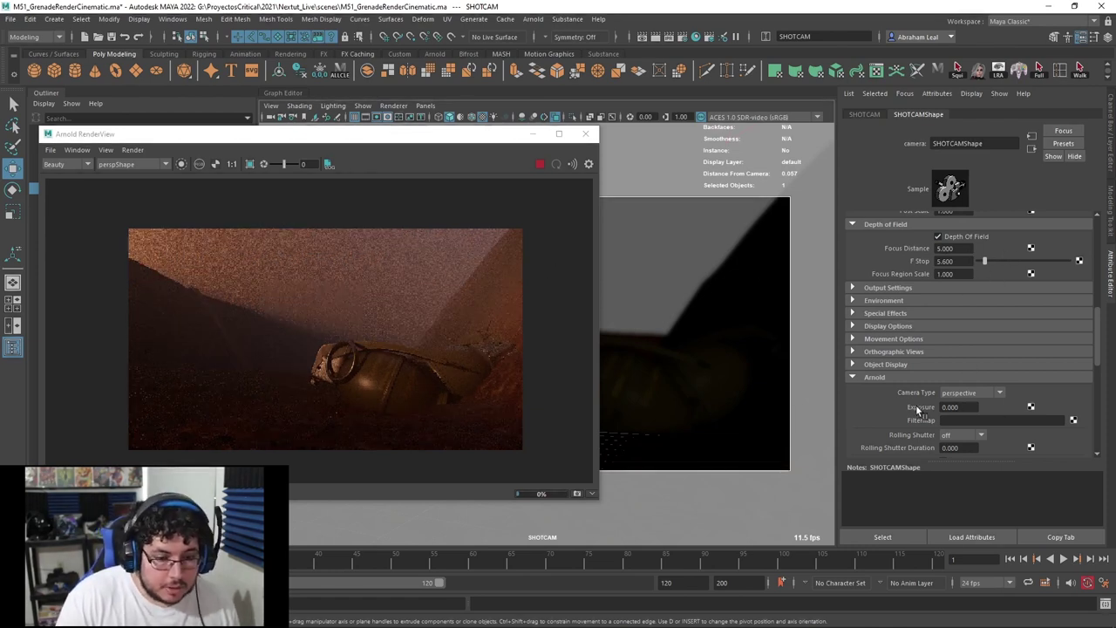
pyautogui.scroll(-2, 909, 399)
pyautogui.moveTo(970, 404); pyautogui.dragTo(924, 405)
pyautogui.moveTo(1016, 418)
pyautogui.mouseDown()
pyautogui.moveTo(1034, 424)
pyautogui.moveTo(1027, 418)
pyautogui.mouseUp()
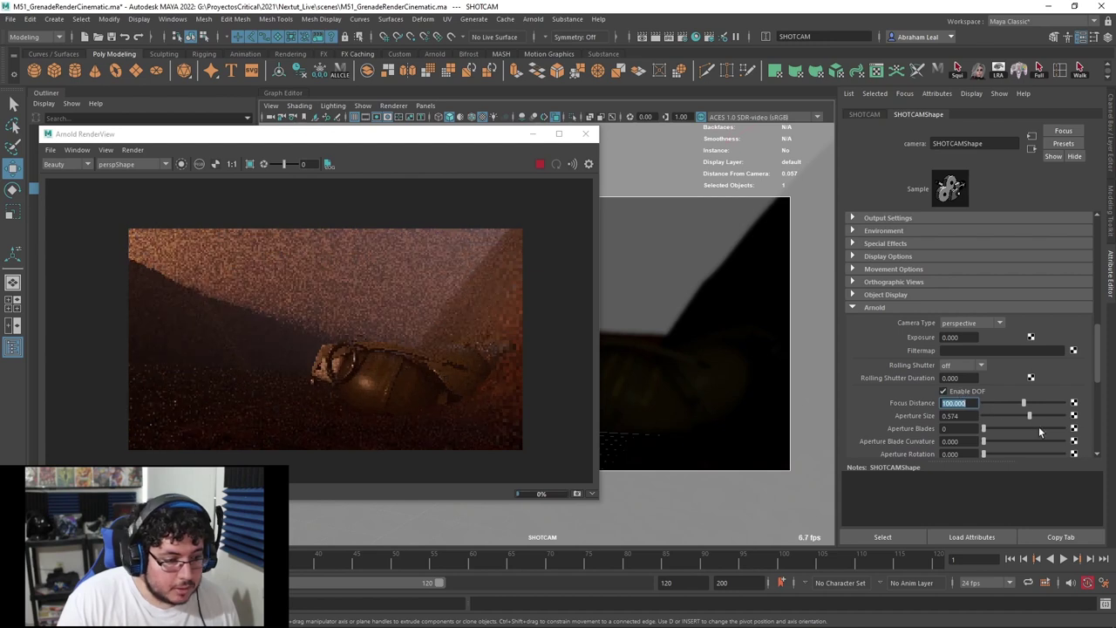
# Try an aperture size of 1 on SHOTCAM and check the grenade's blur in the render.
pyautogui.moveTo(1029, 415); pyautogui.dragTo(1069, 420)
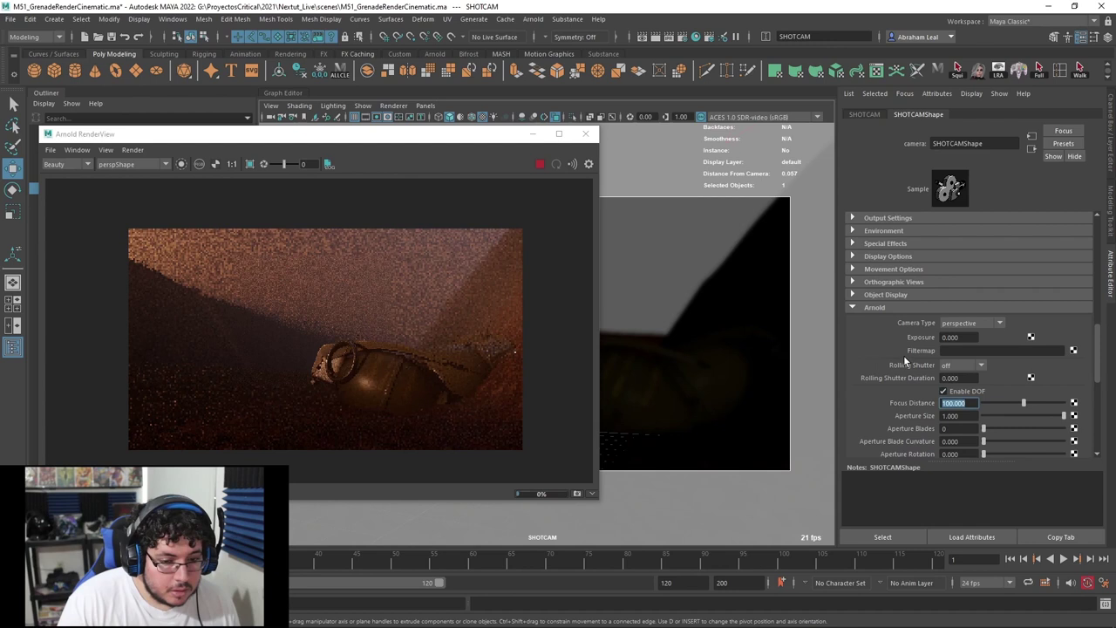
pyautogui.scroll(5, 903, 355)
pyautogui.scroll(-4, 904, 355)
pyautogui.click(954, 437)
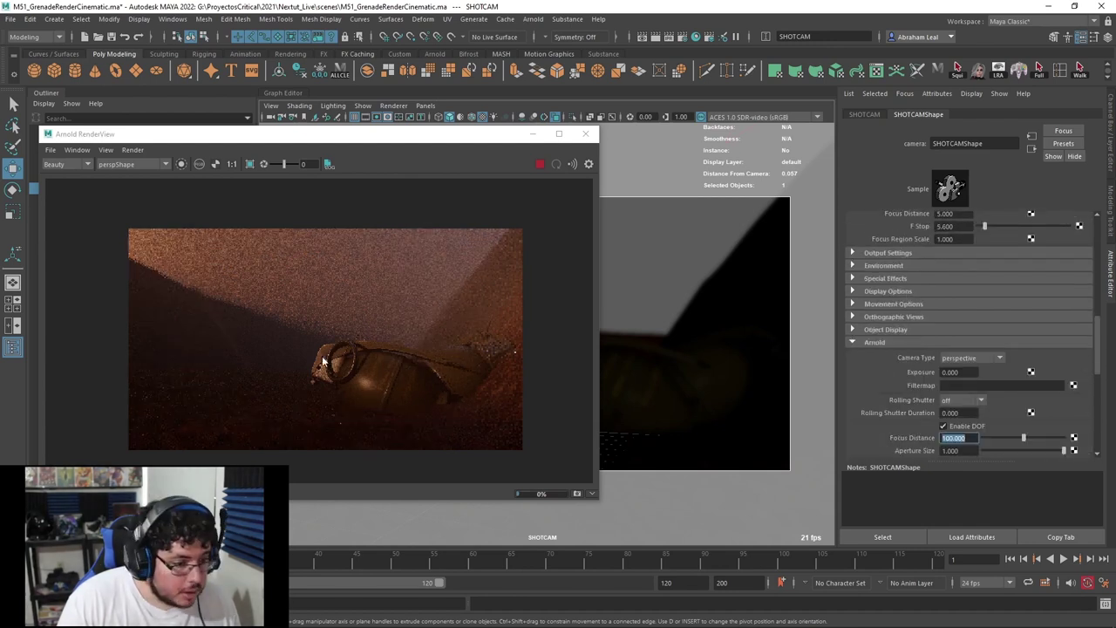
pyautogui.scroll(3, 434, 321)
pyautogui.scroll(-2, 514, 319)
pyautogui.scroll(-1, 933, 416)
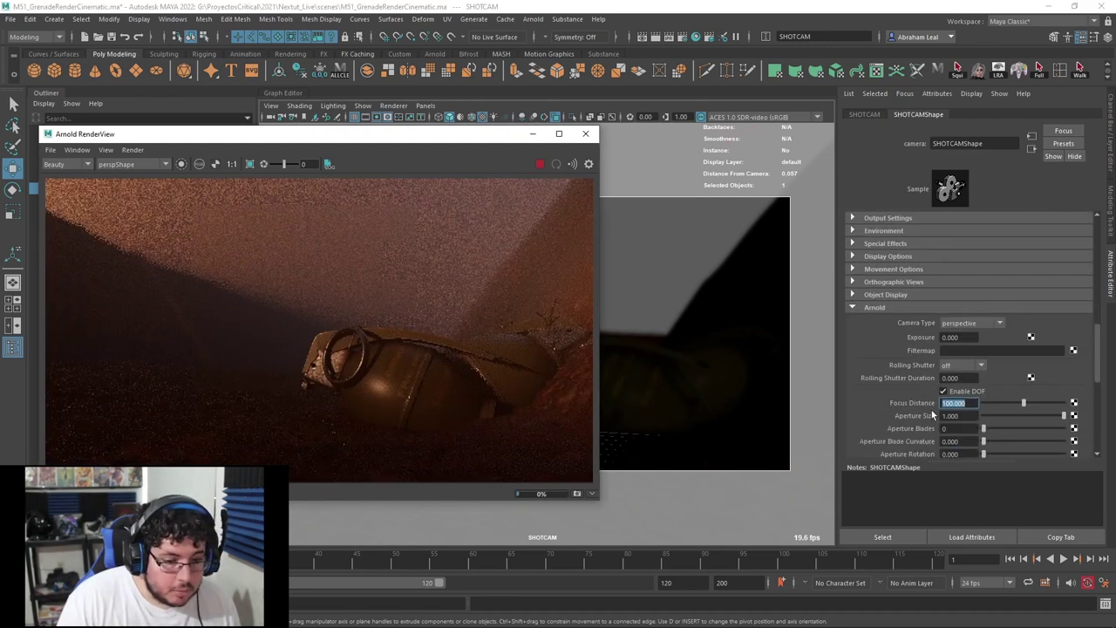
# Try an aperture size of 20 on SHOTCAM to exaggerate the depth of field in the render.
pyautogui.click(969, 416)
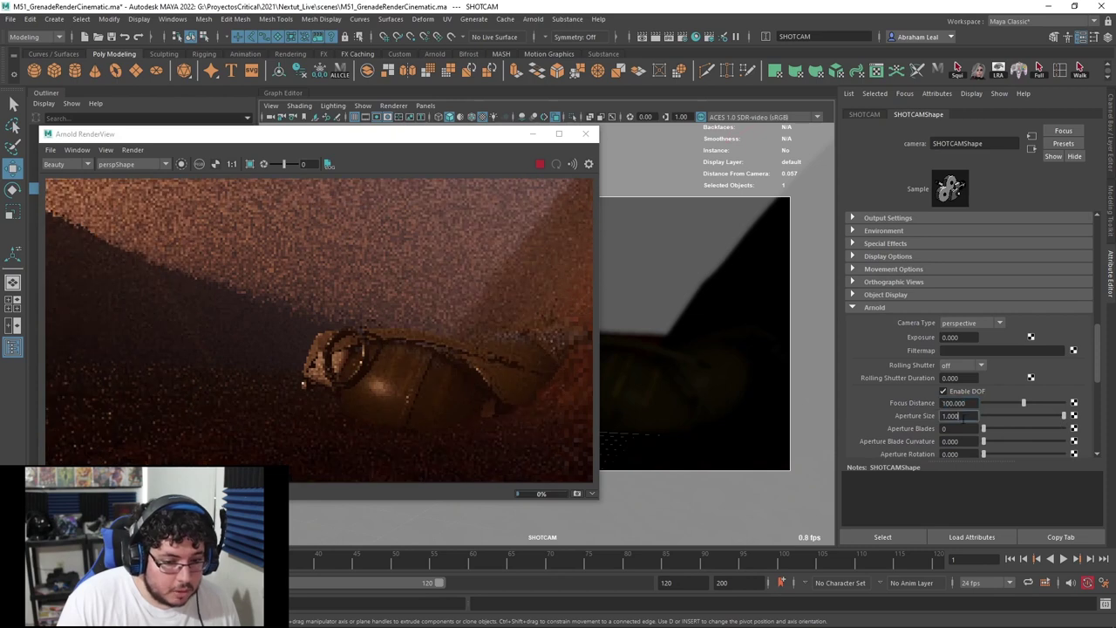
pyautogui.write('20')
pyautogui.press('Return')
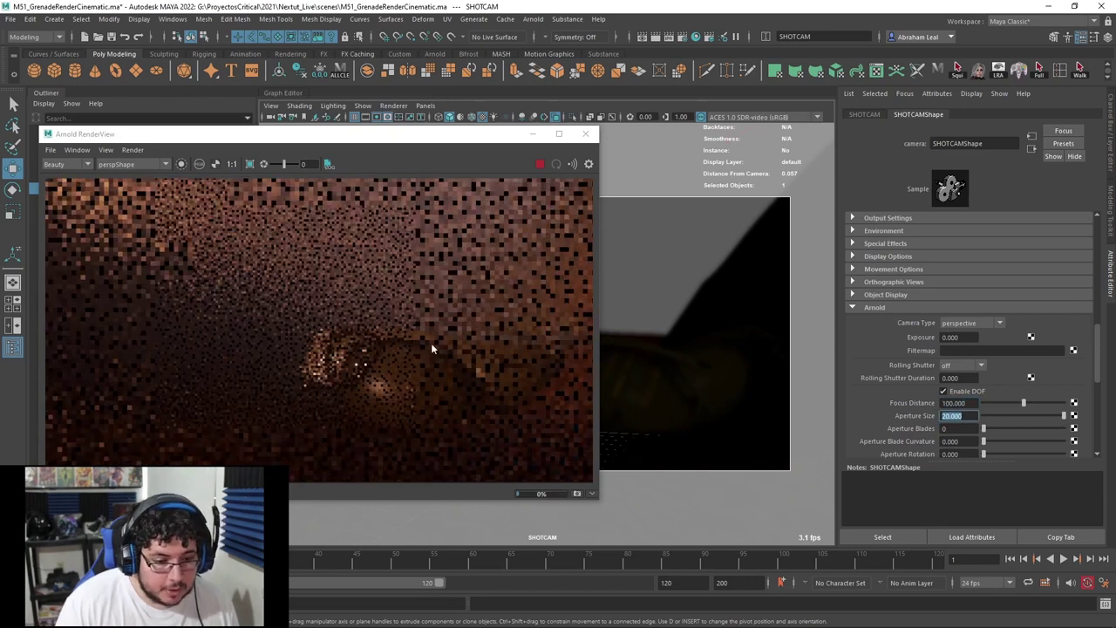
pyautogui.scroll(-2, 462, 347)
pyautogui.scroll(2, 445, 332)
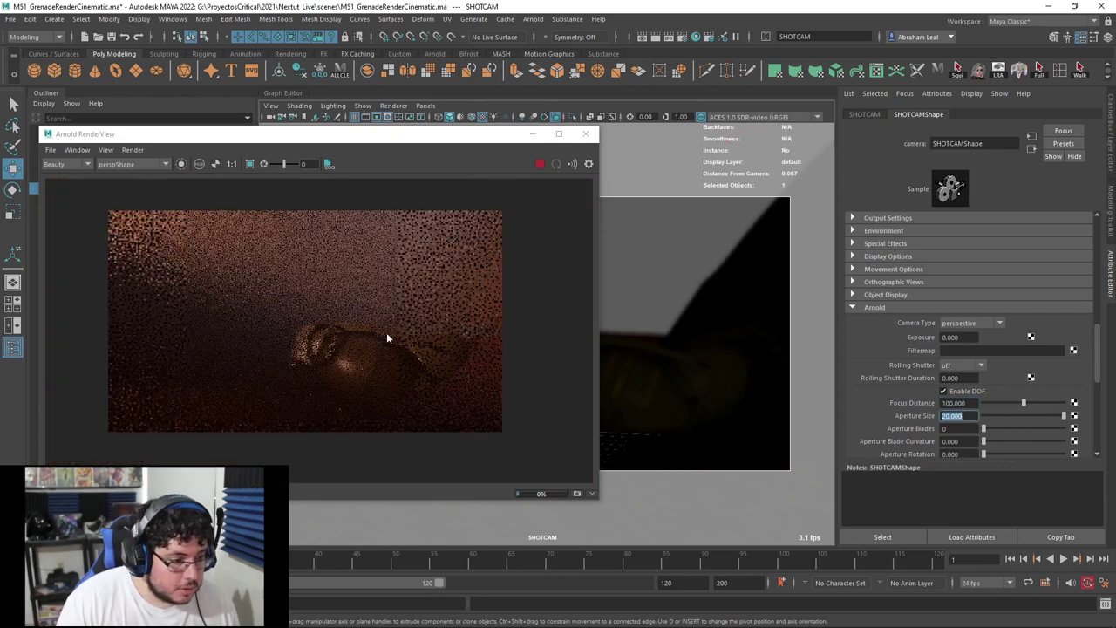
# Set SHOTCAM's aperture size to 0.5 after trying 2.1.
pyautogui.write('2.1')
pyautogui.press('Return')
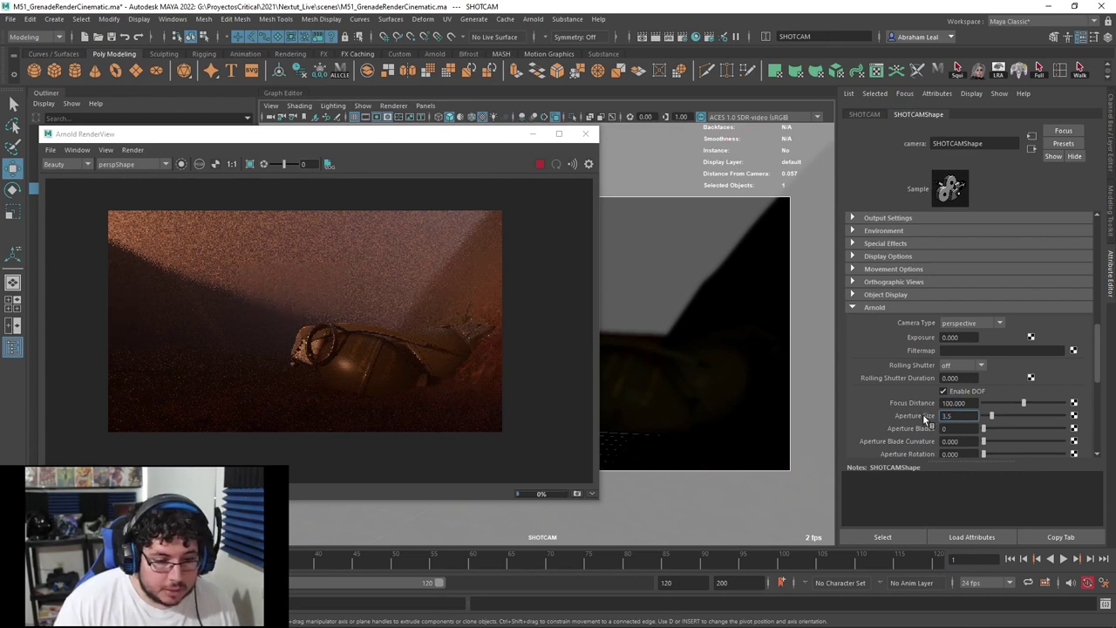
pyautogui.press('Return')
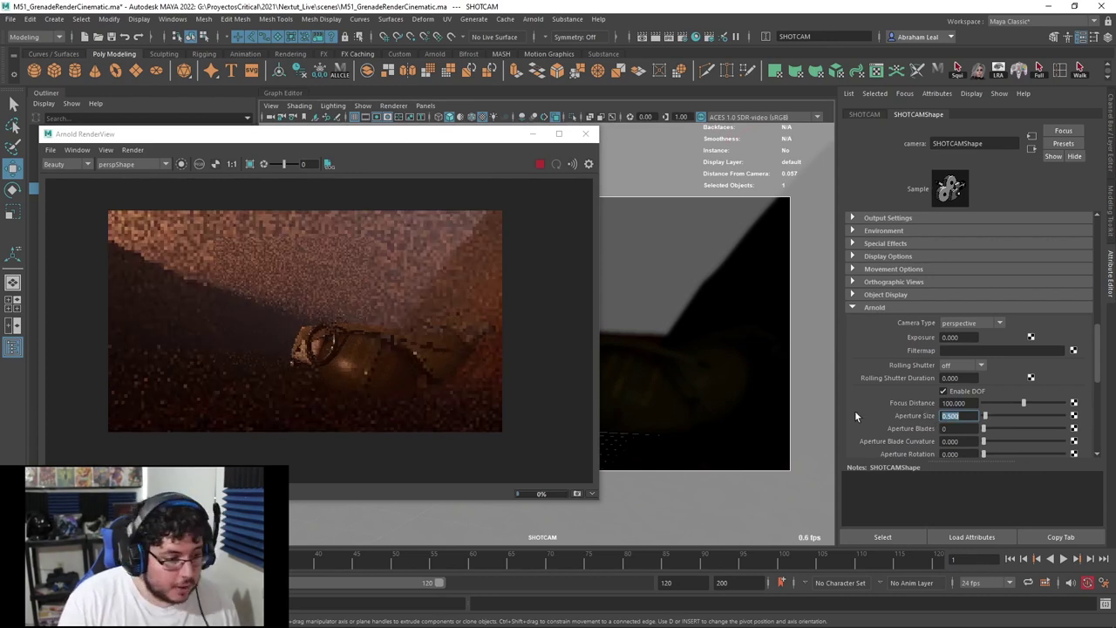
# Examine the focus on the grenade and the blur of the background hills in the render.
pyautogui.scroll(1, 427, 370)
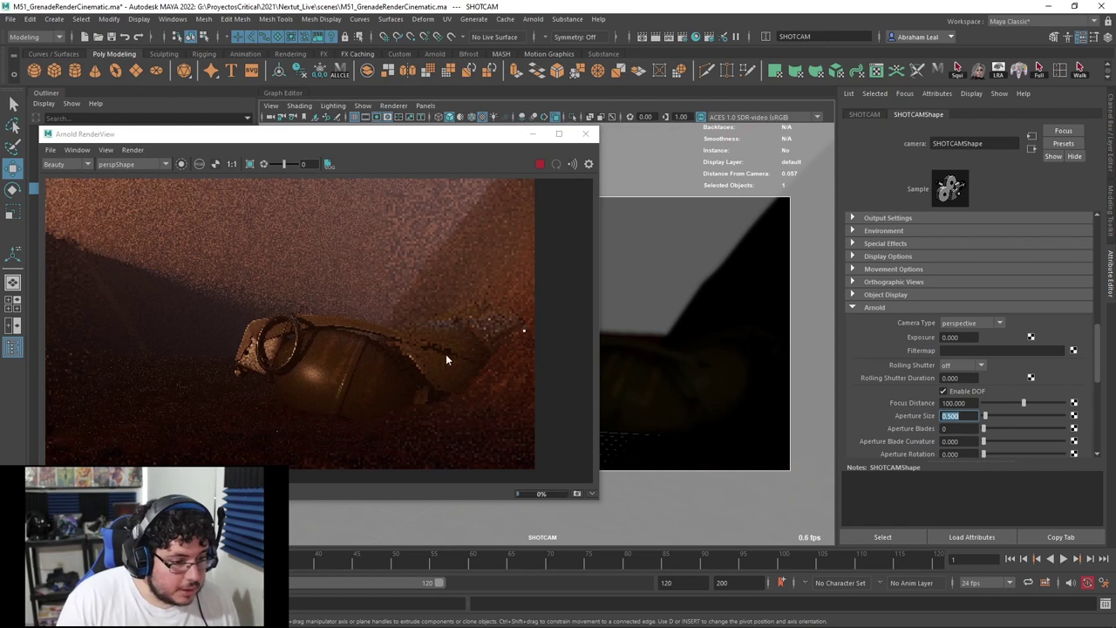
pyautogui.scroll(1, 493, 342)
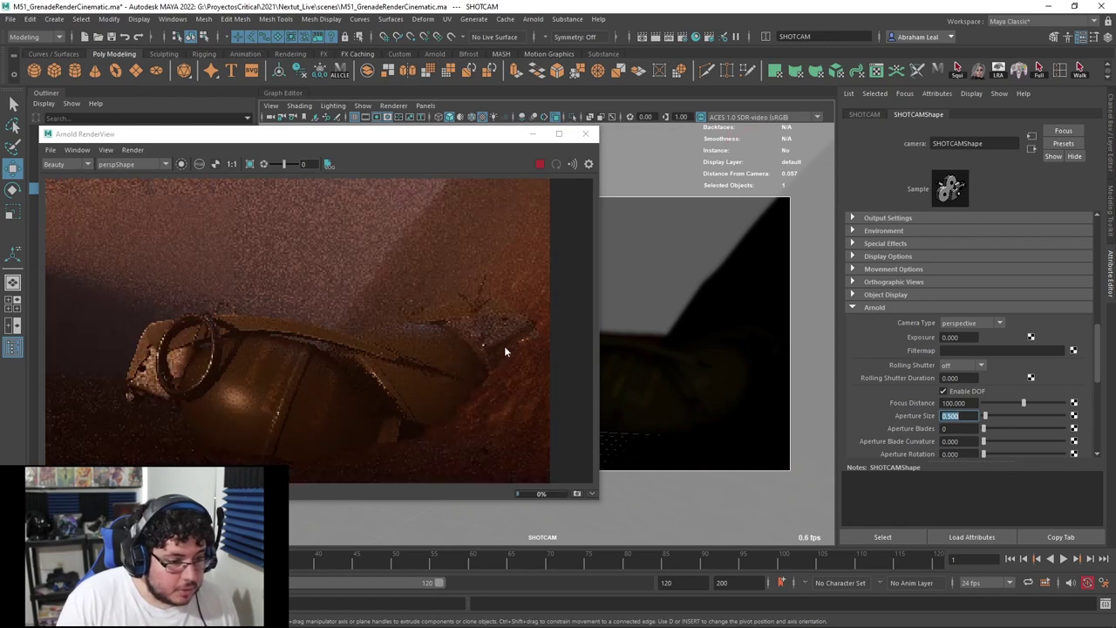
pyautogui.scroll(-4, 302, 361)
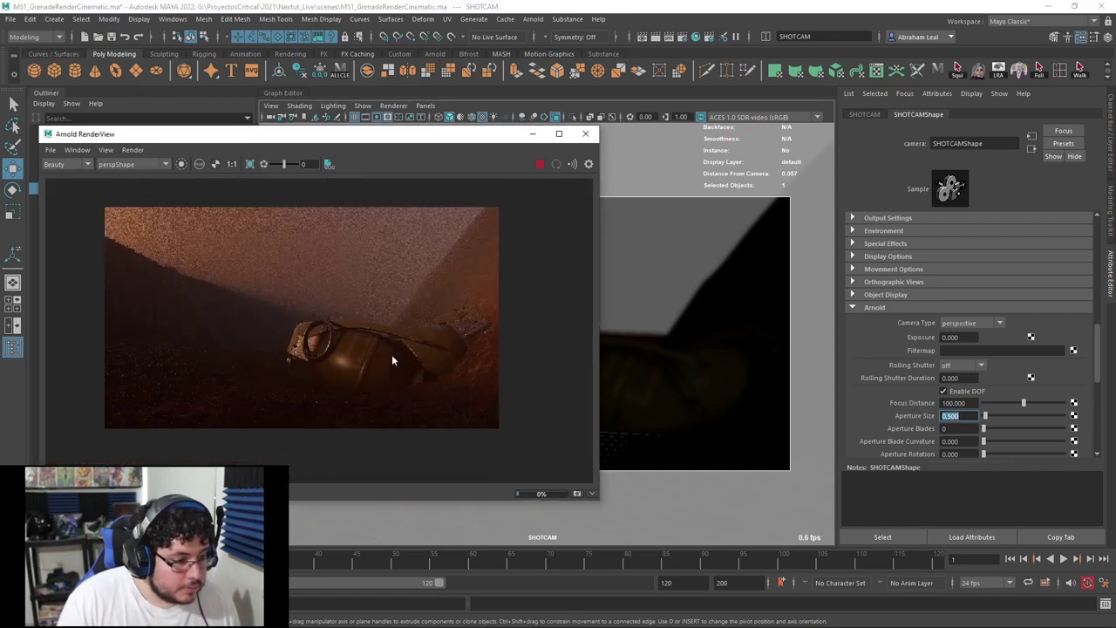
pyautogui.scroll(2, 309, 359)
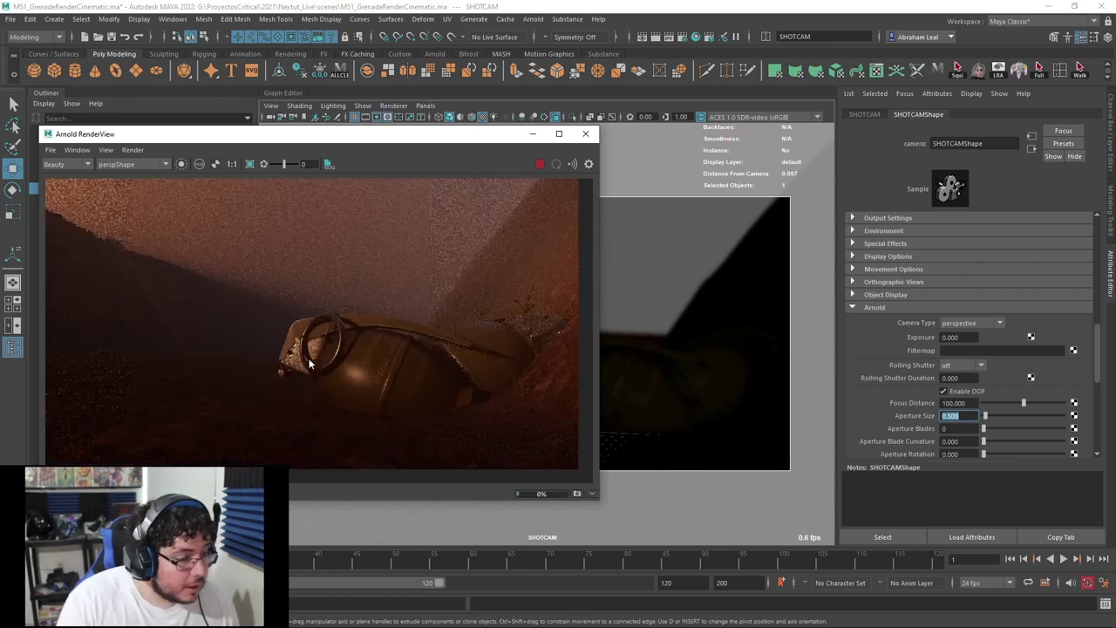
pyautogui.moveTo(309, 358); pyautogui.dragTo(337, 336, button='middle')
pyautogui.scroll(1, 323, 328)
pyautogui.scroll(2, 189, 261)
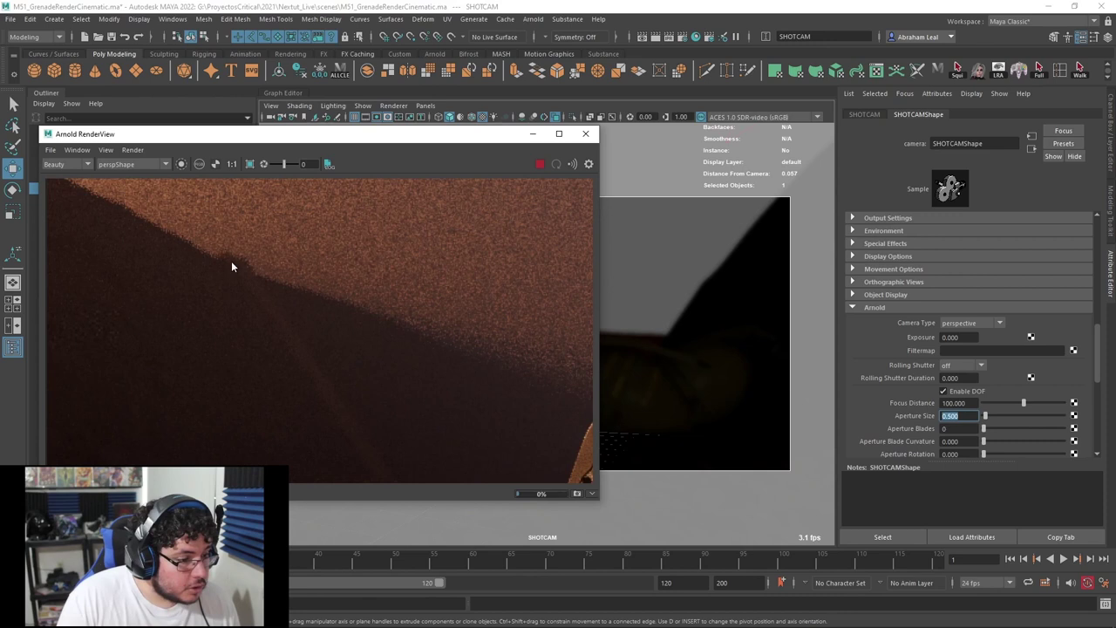
pyautogui.scroll(-4, 375, 391)
pyautogui.scroll(2, 470, 340)
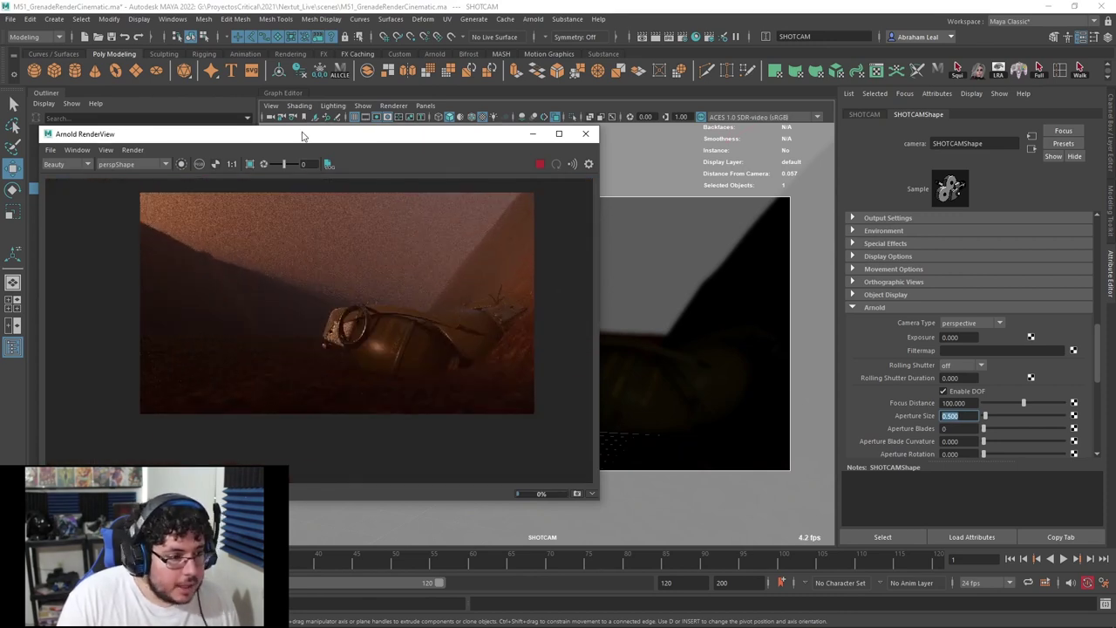
# Select aiAreaLight3 and raise its exposure to about 23.378, keeping the render window clear of the settings.
pyautogui.moveTo(302, 136); pyautogui.dragTo(452, 128)
pyautogui.click(78, 304)
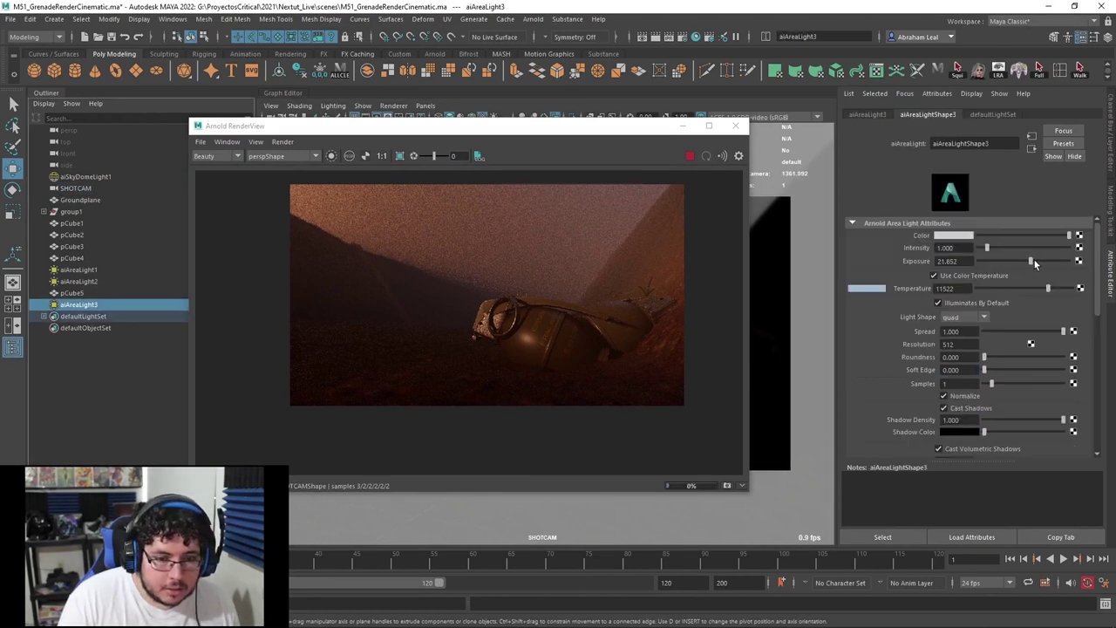
pyautogui.moveTo(1035, 259); pyautogui.dragTo(1031, 259)
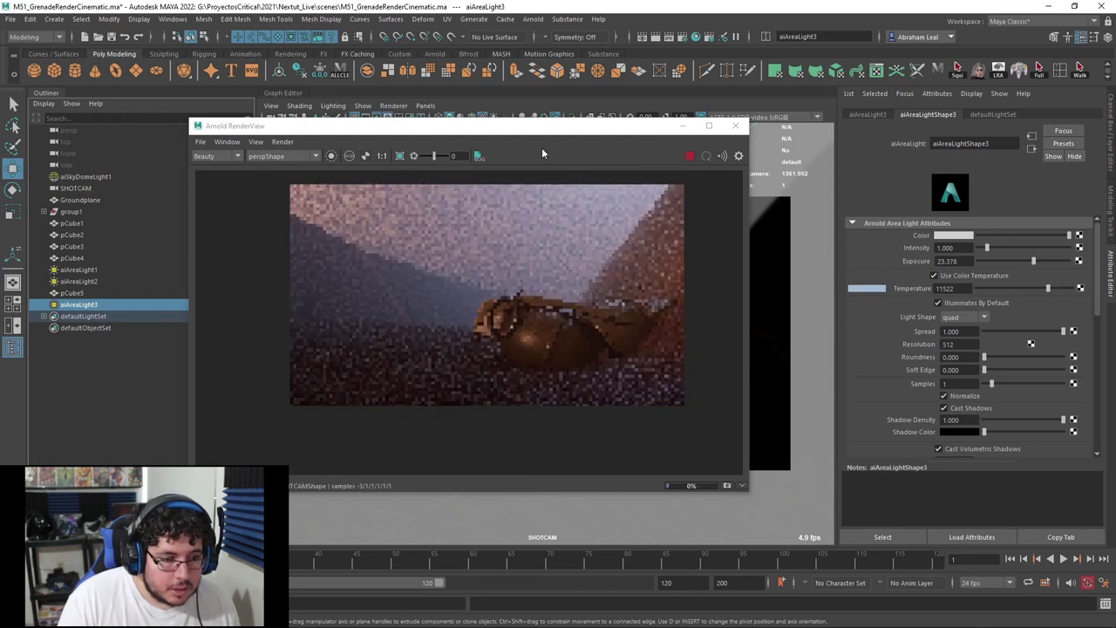
pyautogui.moveTo(577, 130); pyautogui.dragTo(503, 135)
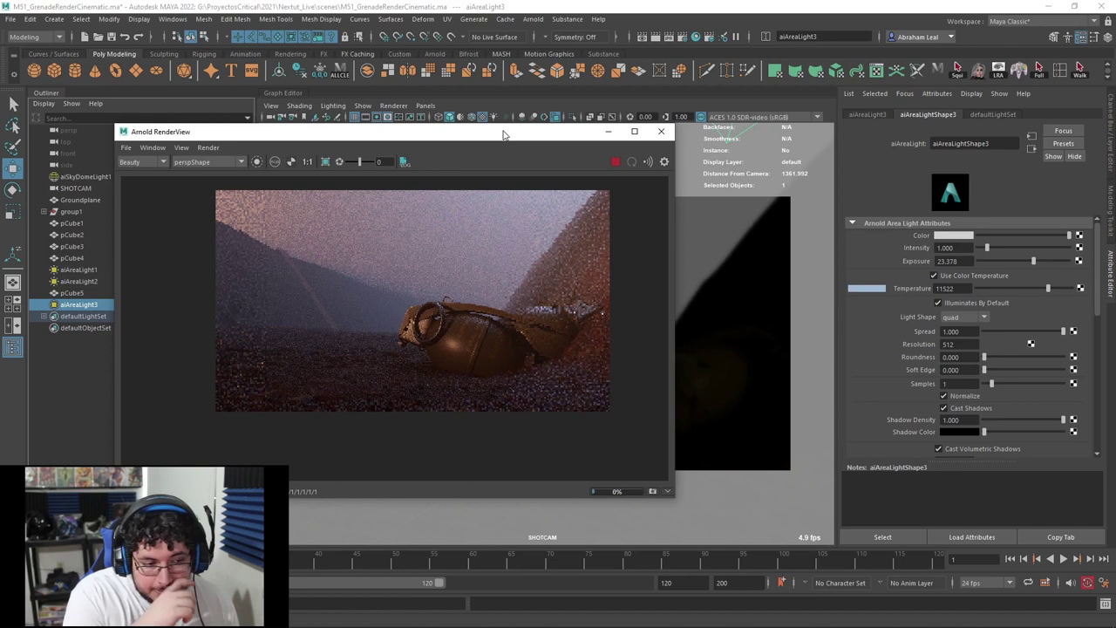
# Set aiAreaLight3's exposure to 22 after trying 21.
pyautogui.doubleClick(949, 260)
pyautogui.write('21')
pyautogui.press('Return')
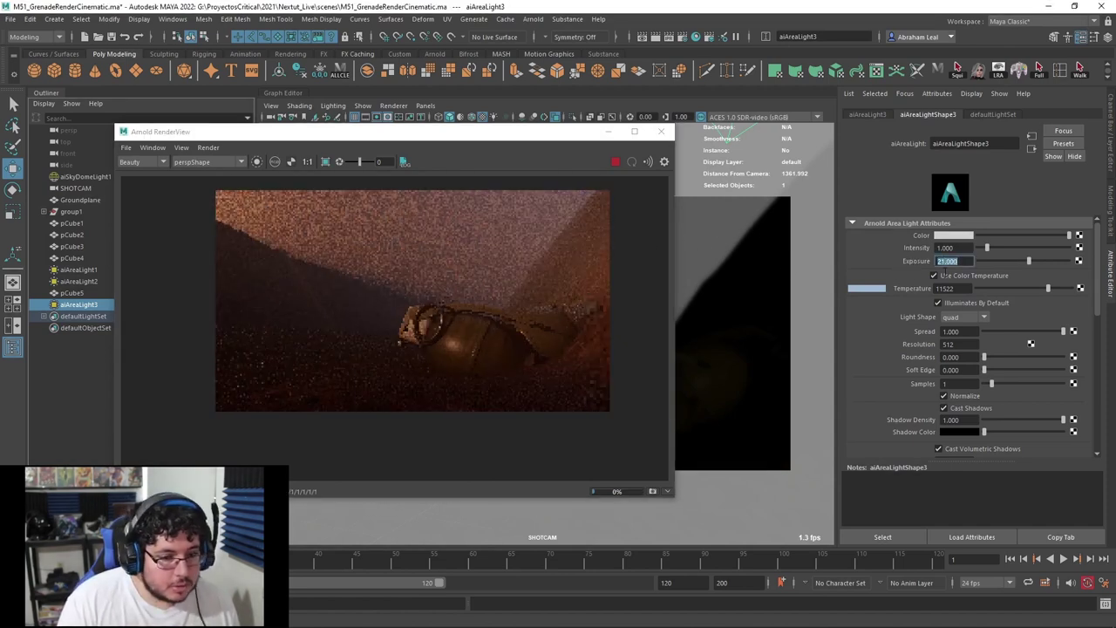
pyautogui.write('22')
pyautogui.press('Return')
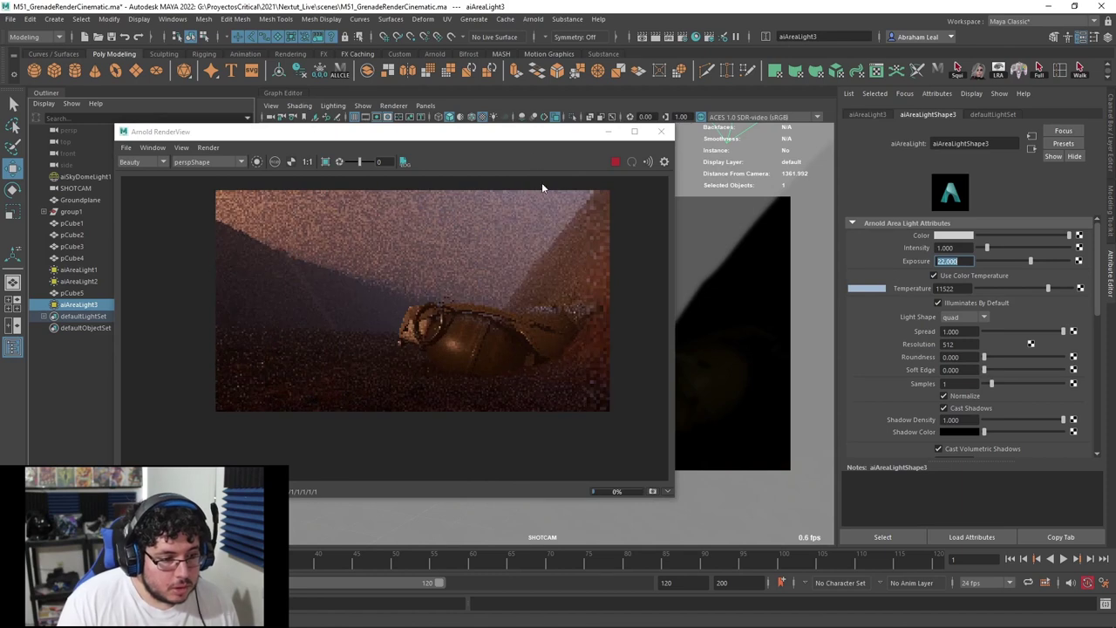
pyautogui.moveTo(520, 132); pyautogui.dragTo(481, 126)
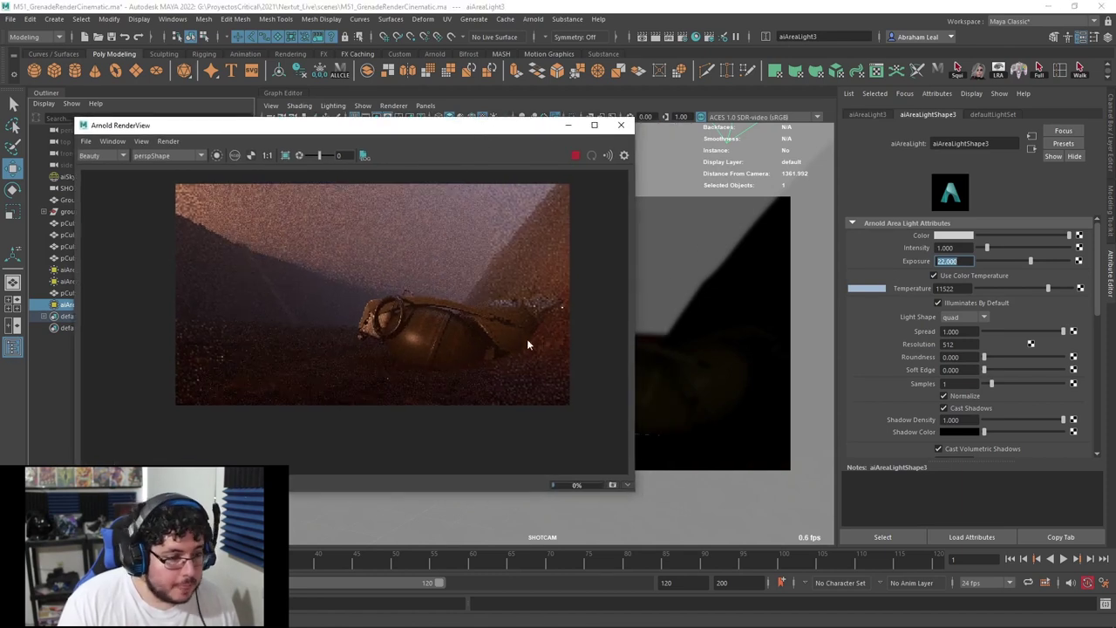
# Examine the lighting, haze and depth of field around the grenade and hills in the render.
pyautogui.scroll(2, 437, 341)
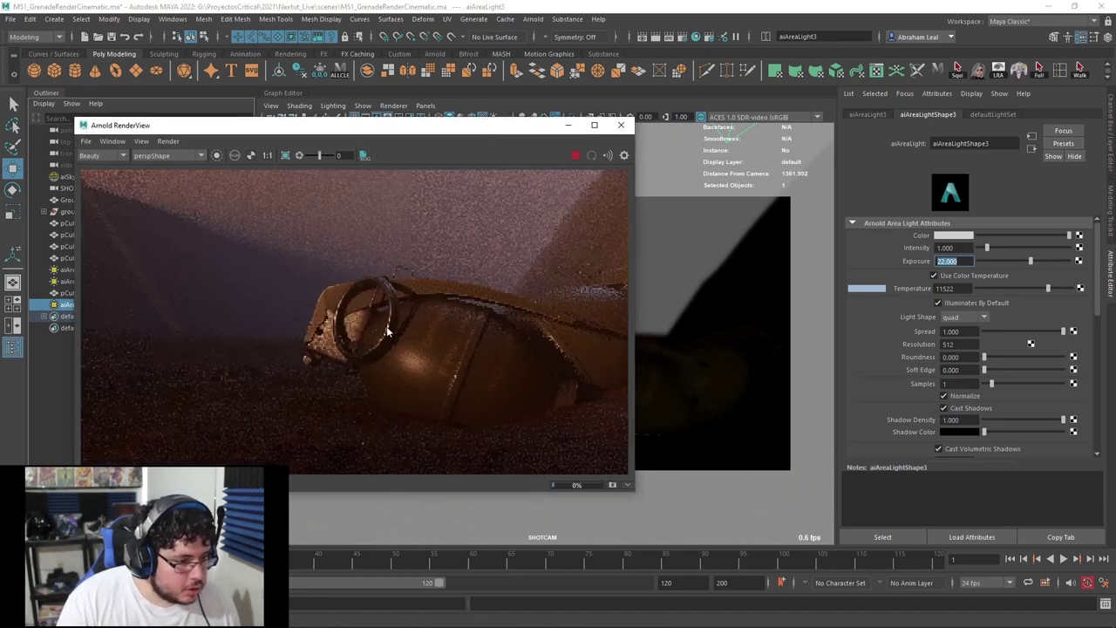
pyautogui.scroll(-3, 370, 343)
pyautogui.moveTo(466, 334); pyautogui.dragTo(504, 354, button='middle')
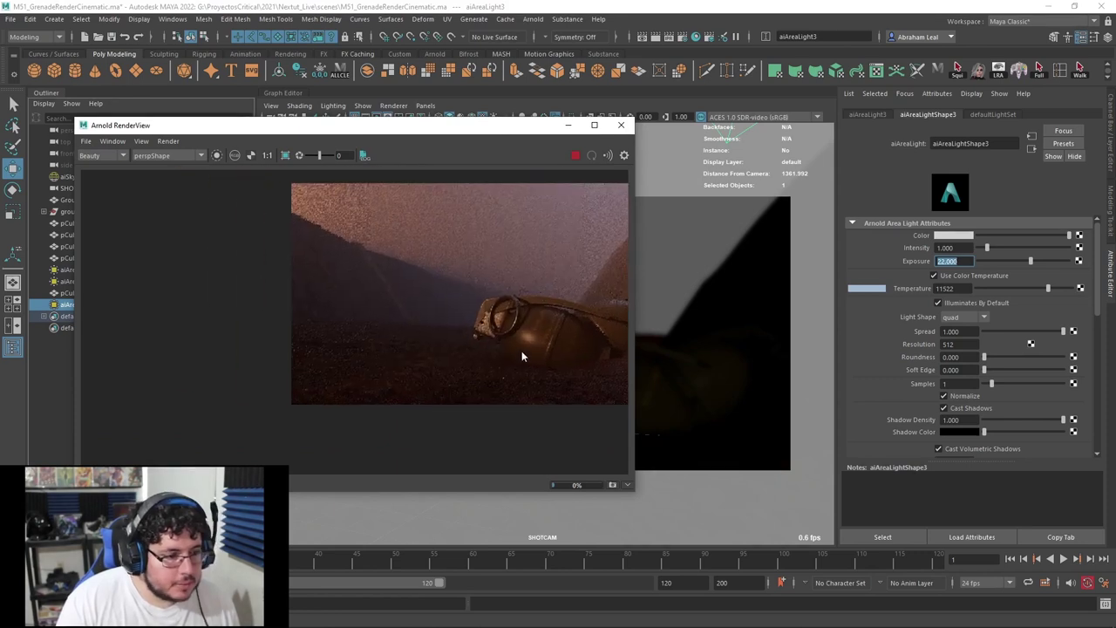
pyautogui.moveTo(500, 306); pyautogui.dragTo(474, 299, button='middle')
pyautogui.scroll(3, 543, 319)
pyautogui.moveTo(526, 266); pyautogui.dragTo(526, 290, button='middle')
pyautogui.scroll(-2, 528, 291)
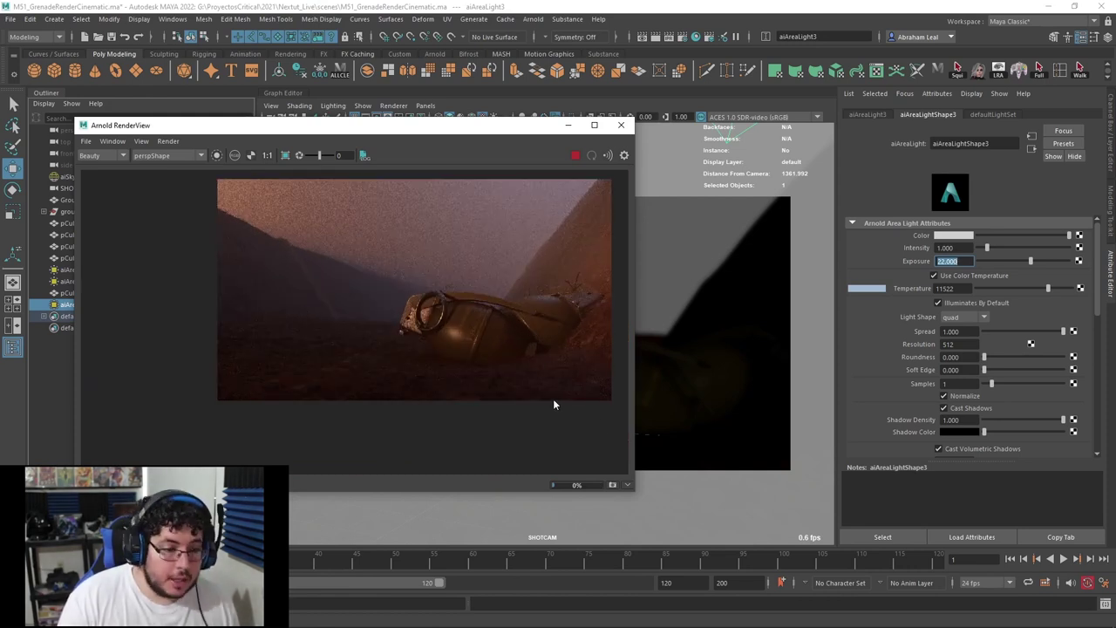
pyautogui.scroll(2, 442, 337)
pyautogui.moveTo(474, 313); pyautogui.dragTo(392, 332, button='middle')
pyautogui.scroll(-1, 408, 309)
pyautogui.scroll(1, 408, 310)
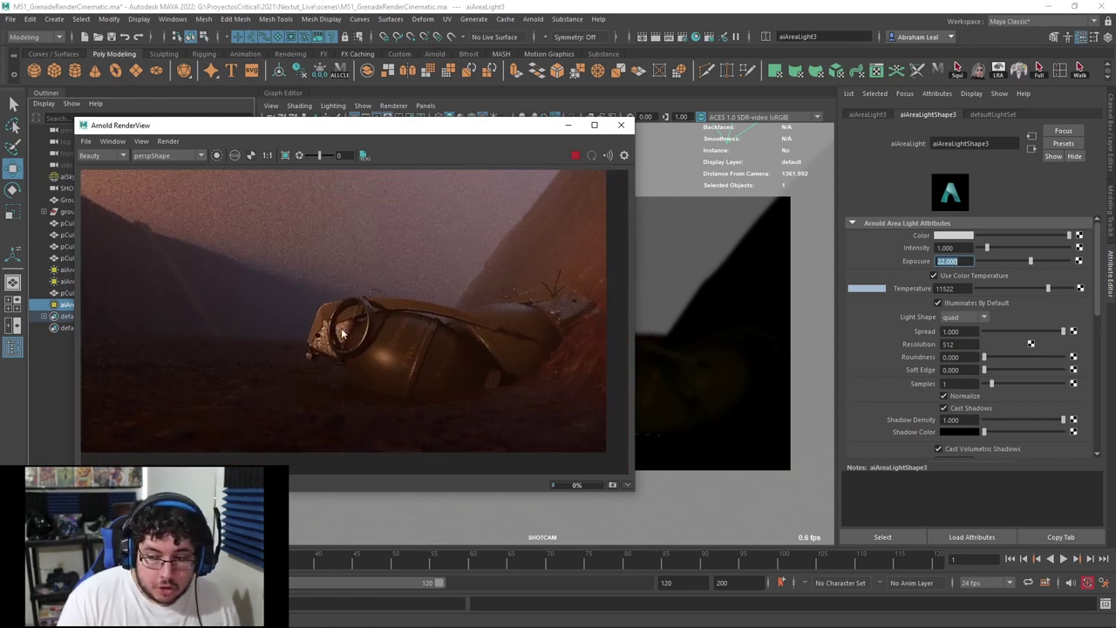
pyautogui.moveTo(291, 318); pyautogui.dragTo(428, 326, button='middle')
pyautogui.scroll(-1, 431, 330)
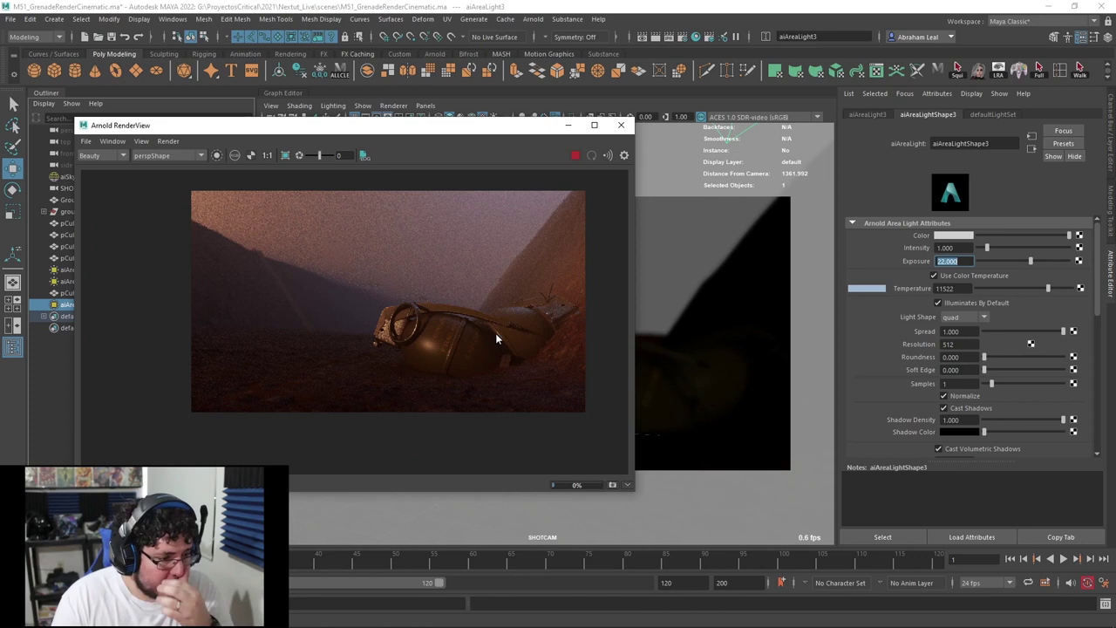
pyautogui.scroll(2, 455, 351)
pyautogui.scroll(-2, 488, 335)
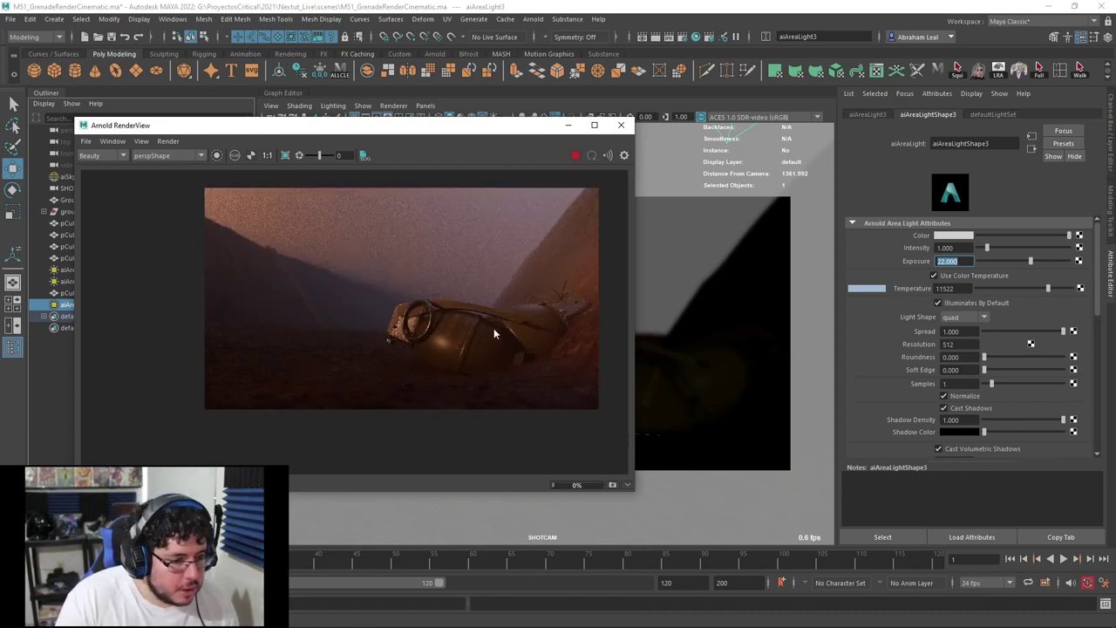
pyautogui.scroll(1, 494, 328)
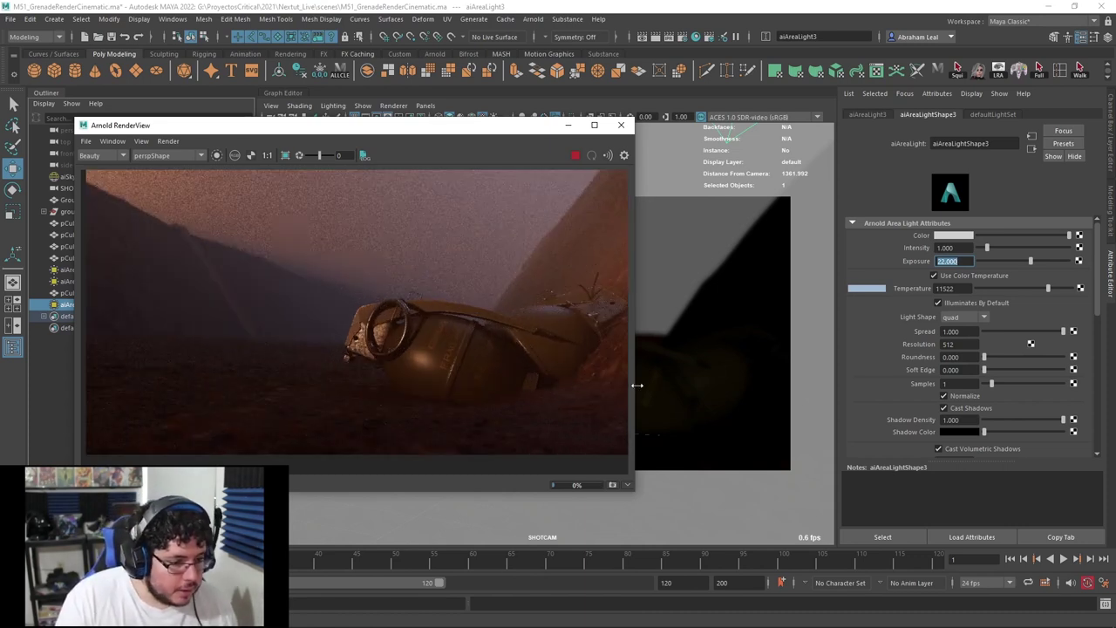
# Pick a single Groundplane face near the grenade in face mode, clear the selection and refresh the render.
pyautogui.click(722, 438)
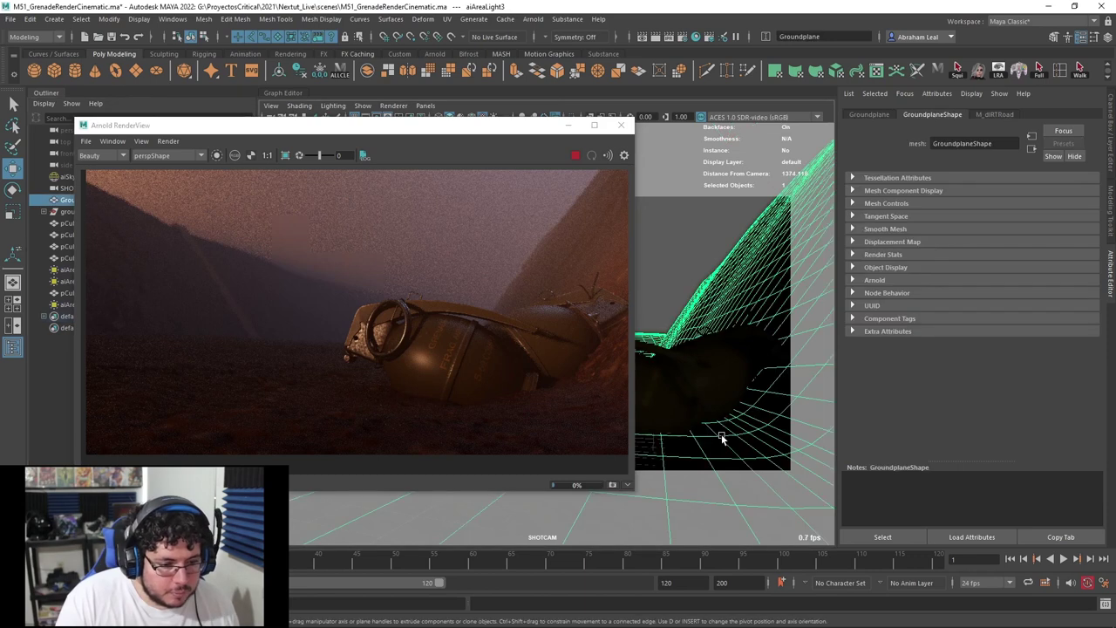
pyautogui.moveTo(722, 438); pyautogui.dragTo(704, 419, button='right')
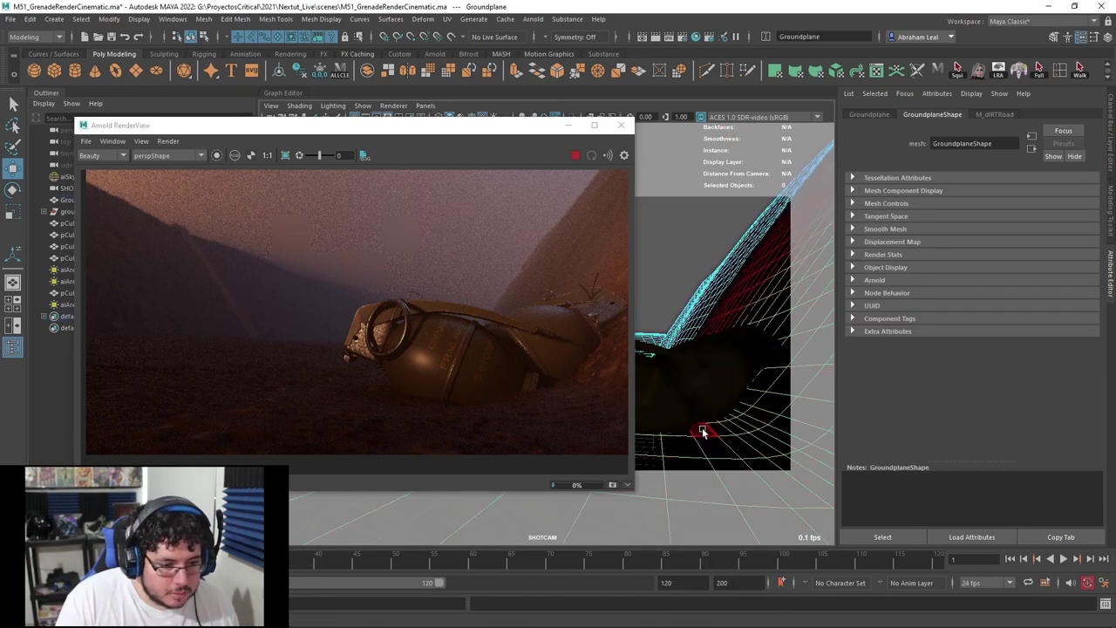
pyautogui.click(690, 346)
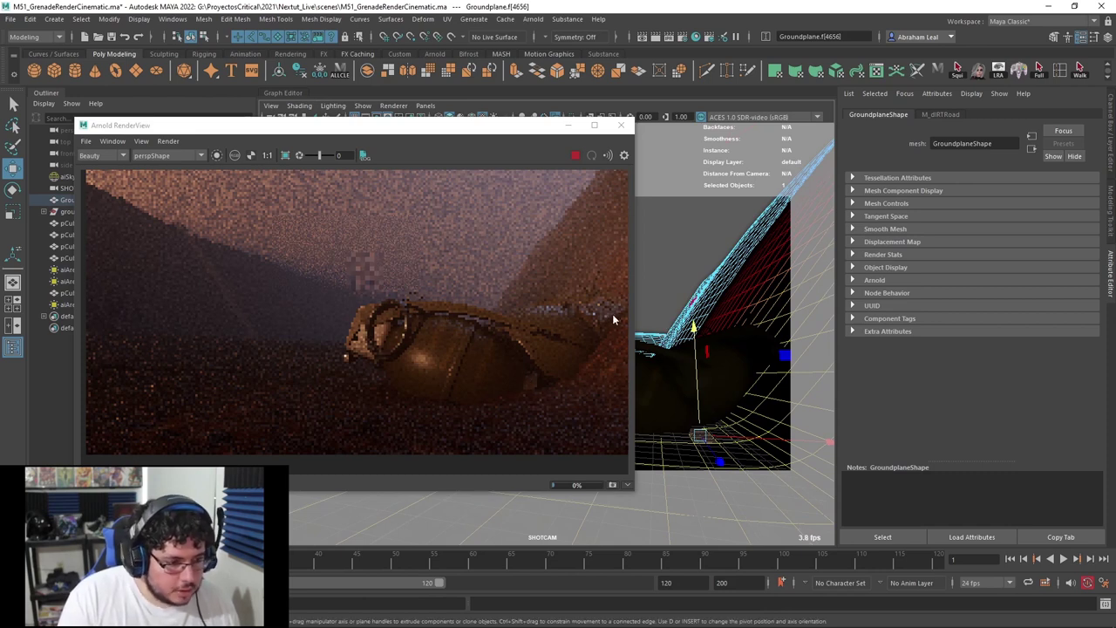
pyautogui.click(576, 155)
pyautogui.click(673, 242)
pyautogui.click(576, 155)
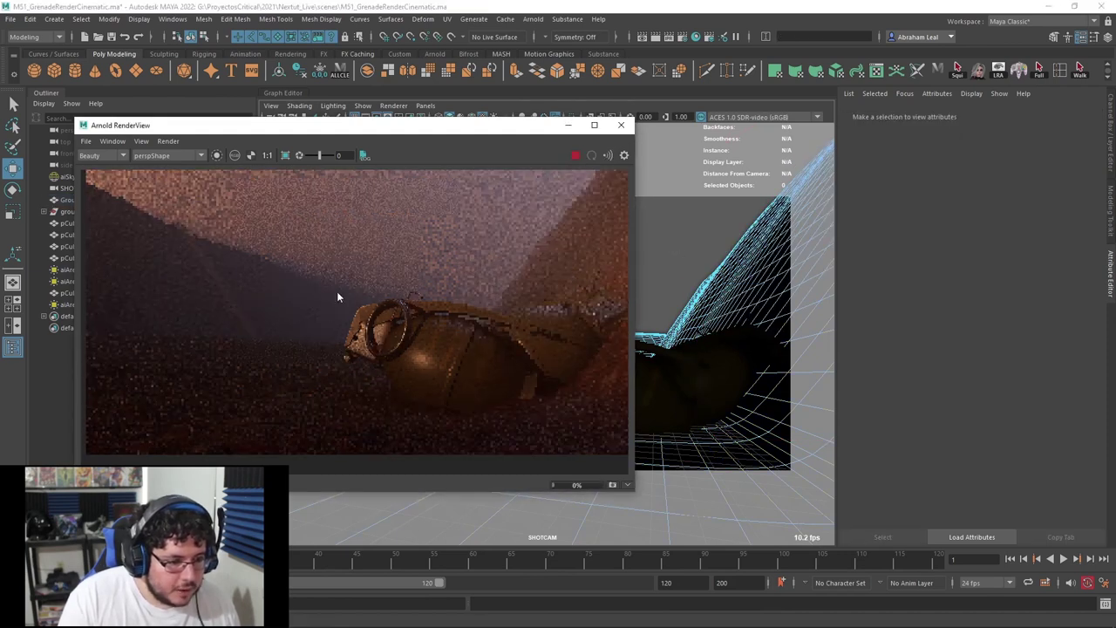
# Check the whole render, stop it and minimize the Arnold RenderView.
pyautogui.scroll(-2, 354, 314)
pyautogui.scroll(2, 353, 314)
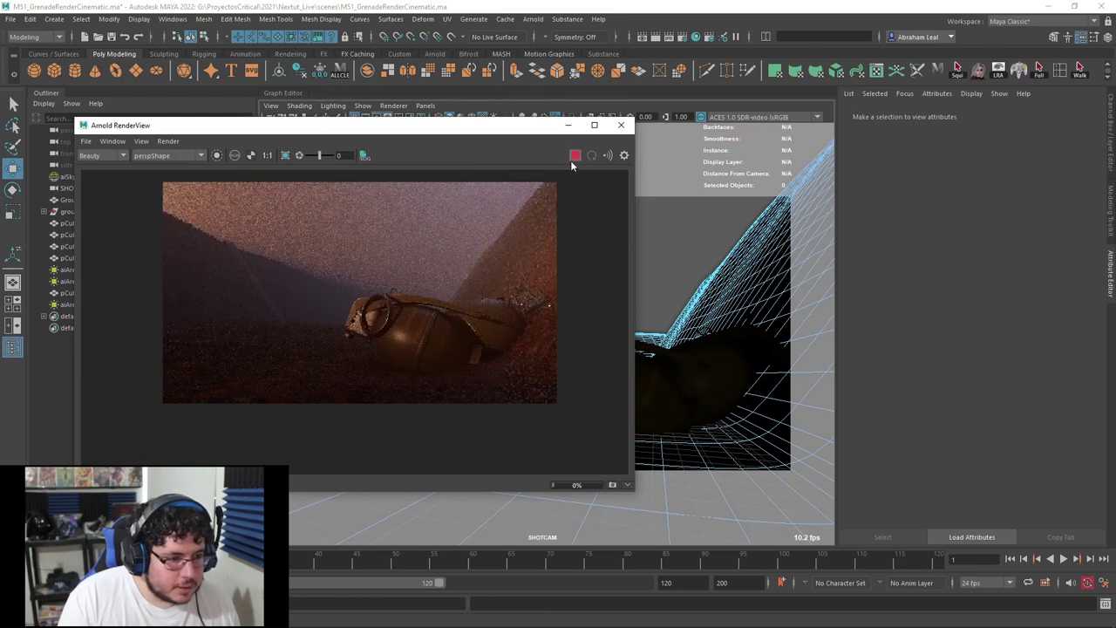
pyautogui.click(573, 158)
pyautogui.click(567, 127)
# Switch the viewport to the persp camera, return the ground plane to object mode and frame the terrain.
pyautogui.press('space')
pyautogui.moveTo(638, 289); pyautogui.dragTo(640, 262)
pyautogui.keyDown('alt'); pyautogui.moveTo(583, 359); pyautogui.dragTo(530, 337); pyautogui.keyUp('alt')
pyautogui.moveTo(530, 337); pyautogui.dragTo(575, 292, button='right')
pyautogui.click(552, 149)
pyautogui.keyDown('alt'); pyautogui.moveTo(541, 214); pyautogui.dragTo(498, 261); pyautogui.keyUp('alt')
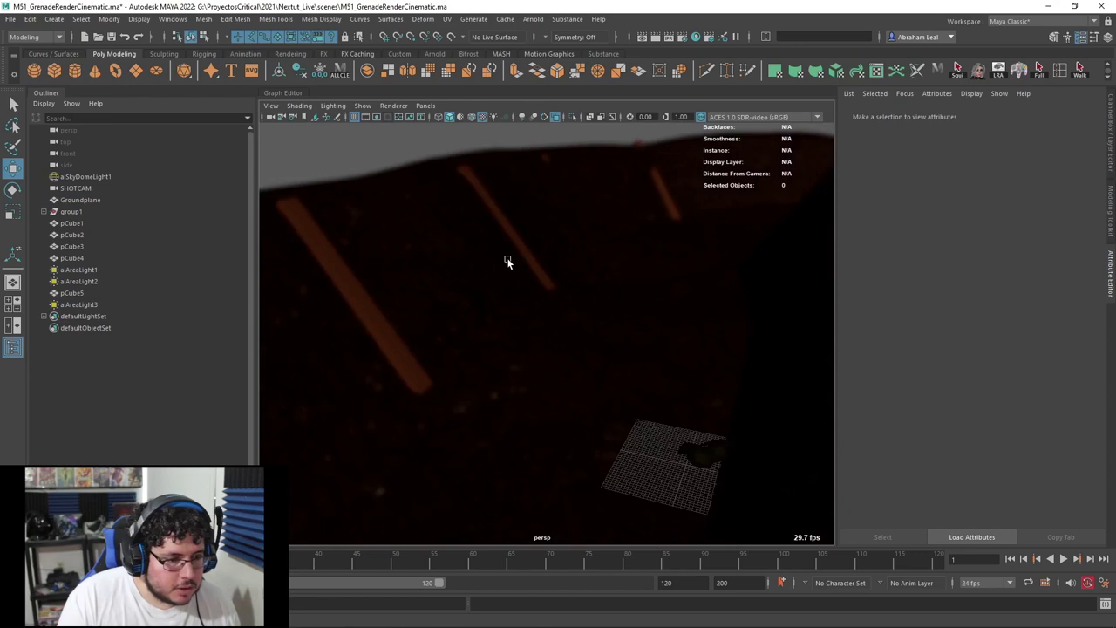
pyautogui.keyDown('alt'); pyautogui.moveTo(499, 263); pyautogui.dragTo(480, 314, button='middle'); pyautogui.keyUp('alt')
# Turn off depth of field on the persp camera and clear the selection.
pyautogui.click(270, 118)
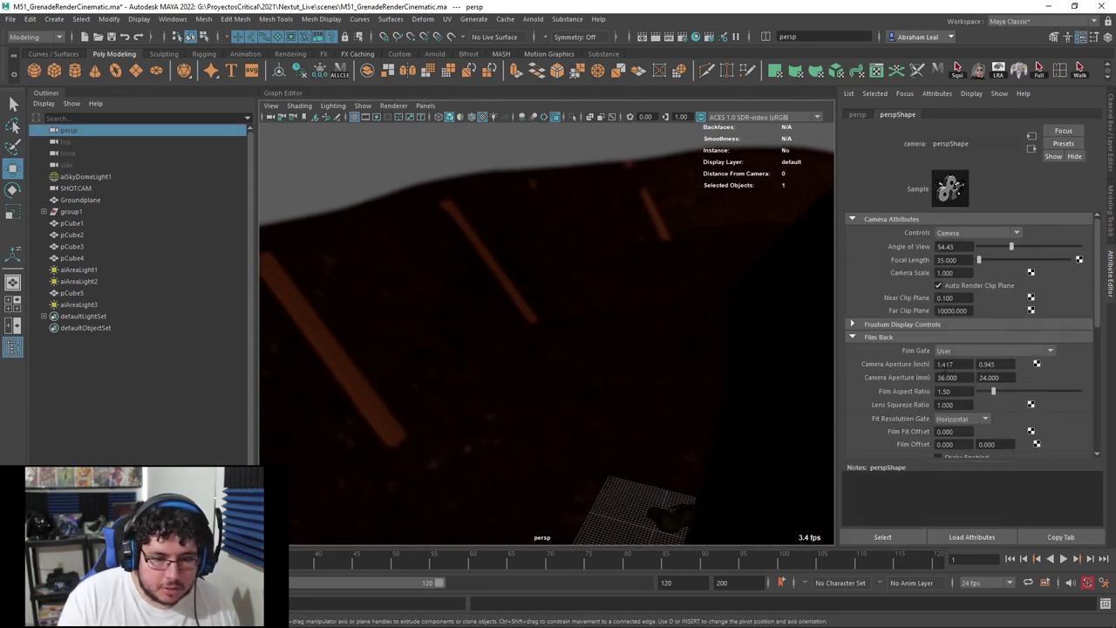
pyautogui.scroll(-5, 954, 370)
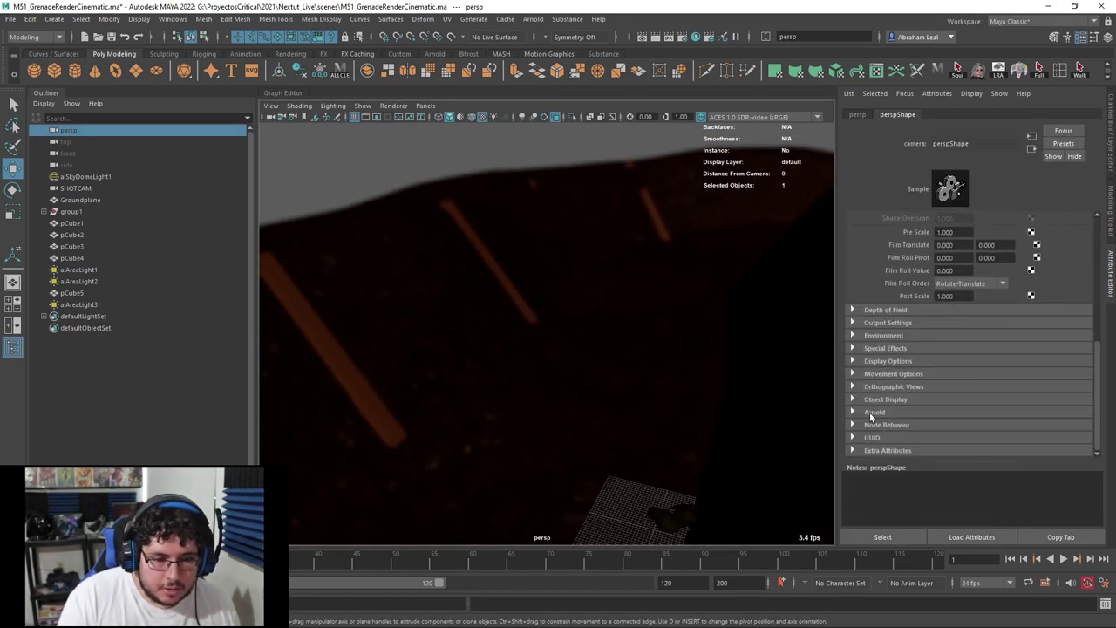
pyautogui.click(884, 311)
pyautogui.click(570, 267)
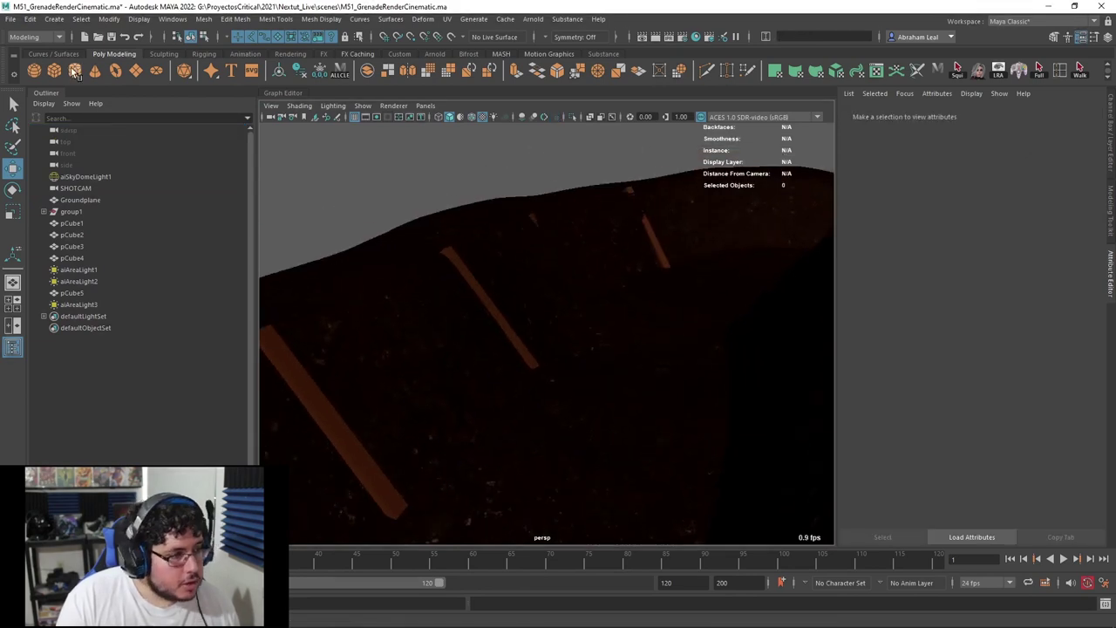
# Create a polygon cube, scale it up as a crate and position it on the ground near the wooden beam.
pyautogui.keyDown('shift'); pyautogui.moveTo(608, 404); pyautogui.dragTo(633, 413, button='right'); pyautogui.keyUp('shift')
pyautogui.scroll(-3, 645, 427)
pyautogui.press('r')
pyautogui.moveTo(609, 497); pyautogui.dragTo(626, 359)
pyautogui.press('w')
pyautogui.press('f')
pyautogui.scroll(-4, 626, 359)
# Duplicate the crate twice, arrange the copies beside and behind it, and make the last one smaller.
pyautogui.hotkey('ctrl', 'd')
pyautogui.moveTo(532, 342); pyautogui.dragTo(826, 335)
pyautogui.press('e')
pyautogui.press('w')
pyautogui.hotkey('ctrl', 'd')
pyautogui.moveTo(683, 339); pyautogui.dragTo(655, 328)
pyautogui.press('r')
pyautogui.press('w')
pyautogui.moveTo(688, 231); pyautogui.dragTo(592, 324)
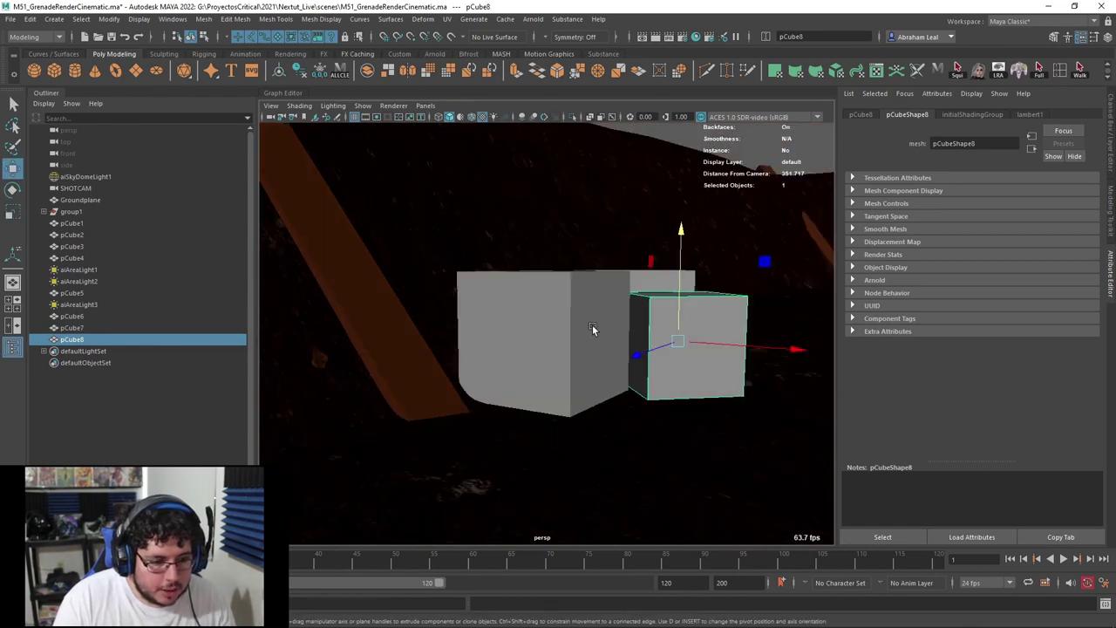
# Select all three crates and lower them together onto the ground, leaving nothing selected.
pyautogui.click(592, 324)
pyautogui.keyDown('shift'); pyautogui.click(644, 281); pyautogui.keyUp('shift')
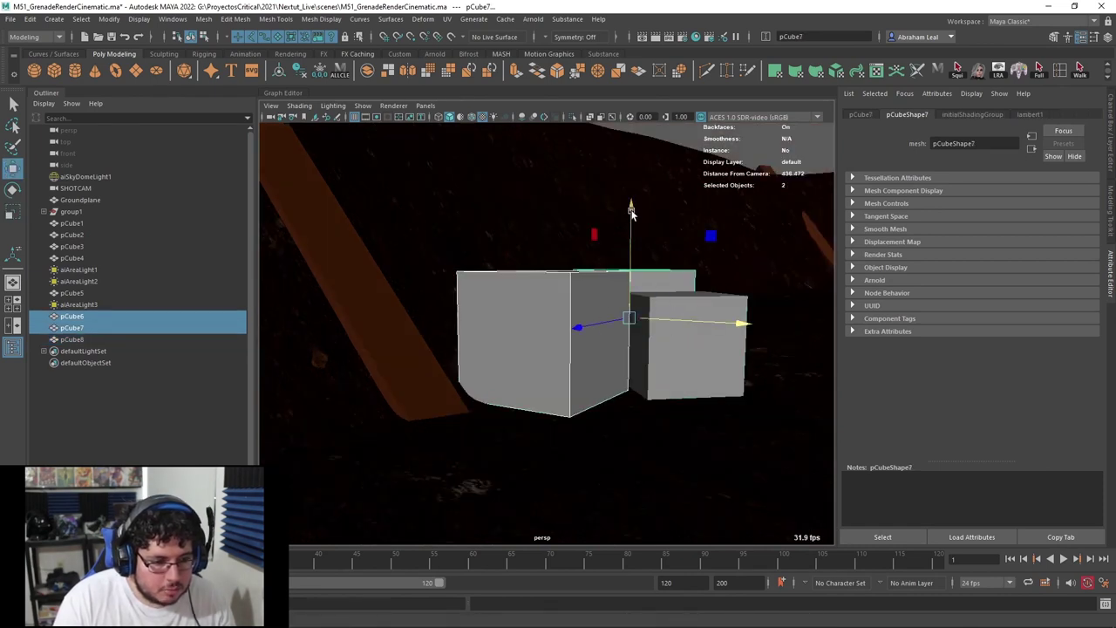
pyautogui.press('q')
pyautogui.click(687, 301)
pyautogui.keyDown('shift'); pyautogui.click(663, 284); pyautogui.keyUp('shift')
pyautogui.keyDown('shift'); pyautogui.click(599, 304); pyautogui.keyUp('shift')
pyautogui.press('w')
pyautogui.moveTo(548, 218); pyautogui.dragTo(548, 242)
pyautogui.scroll(-5, 627, 222)
pyautogui.click(619, 166)
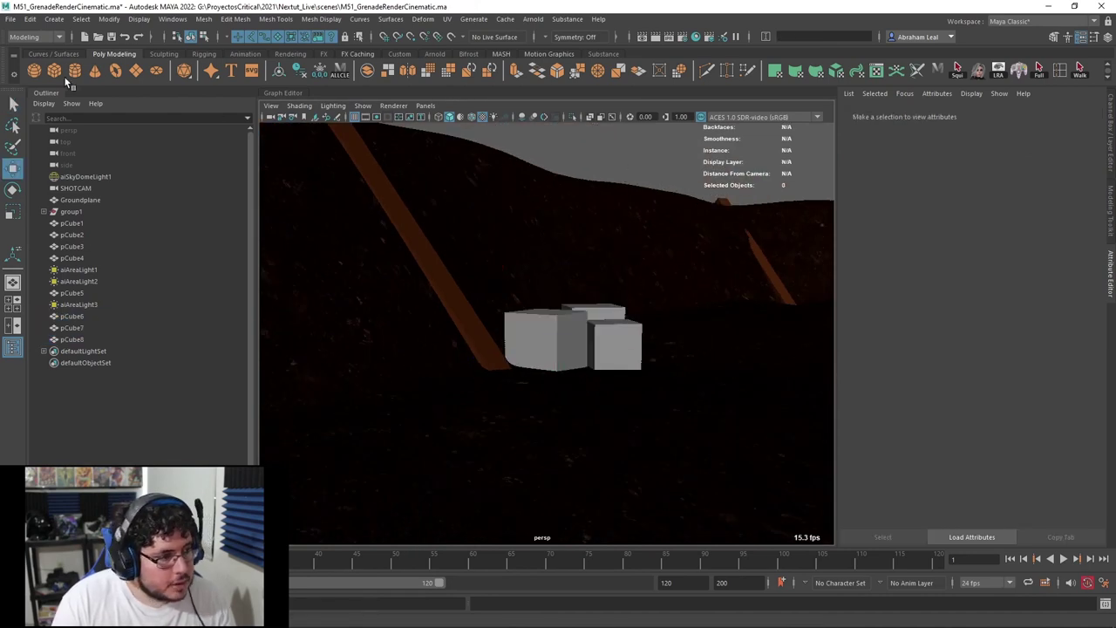
# Create another polygon cube at the grid's center and scale it up uniformly.
pyautogui.scroll(-12, 701, 330)
pyautogui.press('r')
pyautogui.moveTo(546, 295); pyautogui.dragTo(544, 225)
pyautogui.press('f')
pyautogui.scroll(-6, 584, 332)
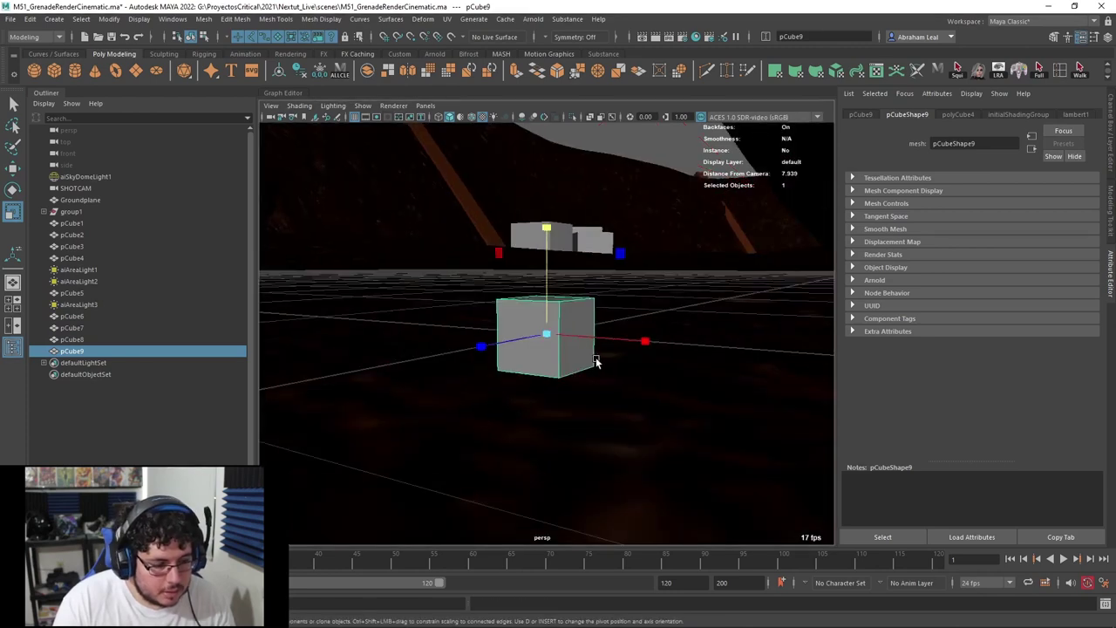
pyautogui.keyDown('alt'); pyautogui.moveTo(598, 362); pyautogui.dragTo(656, 384); pyautogui.keyUp('alt')
pyautogui.moveTo(548, 334); pyautogui.dragTo(739, 320)
pyautogui.scroll(-6, 739, 320)
# Stretch the new cube into a long, flat slab beneath the grenade.
pyautogui.keyDown('alt'); pyautogui.moveTo(563, 332); pyautogui.dragTo(618, 357, button='middle'); pyautogui.keyUp('alt')
pyautogui.moveTo(607, 258); pyautogui.dragTo(768, 346)
pyautogui.scroll(-7, 574, 347)
pyautogui.scroll(-10, 631, 354)
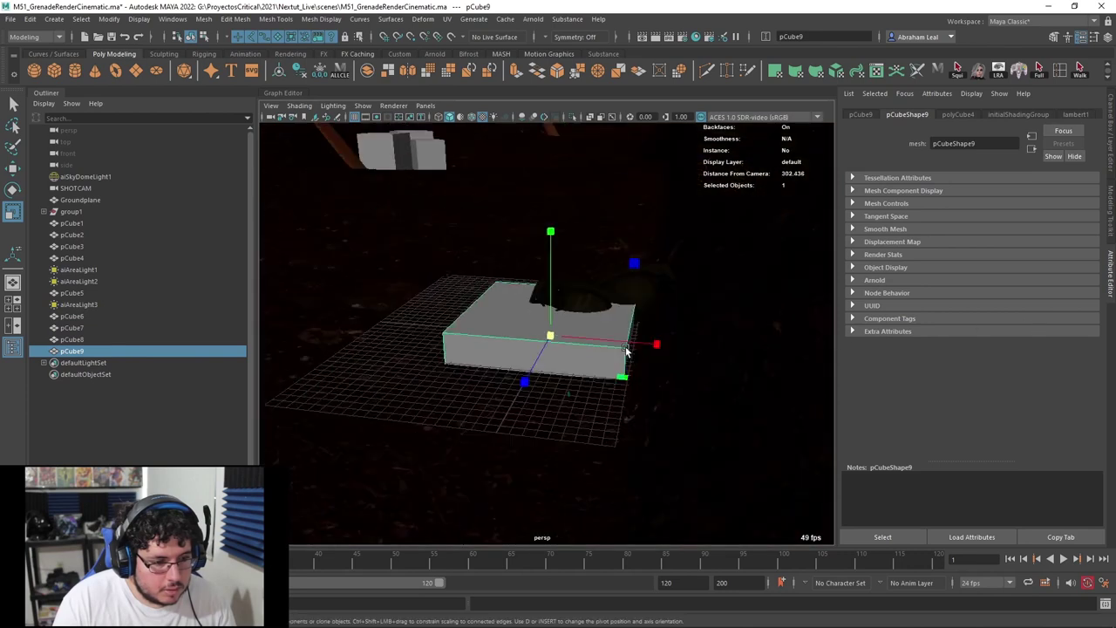
pyautogui.keyDown('alt'); pyautogui.moveTo(601, 344); pyautogui.dragTo(645, 370); pyautogui.keyUp('alt')
pyautogui.moveTo(645, 311); pyautogui.dragTo(678, 303)
pyautogui.moveTo(603, 405); pyautogui.dragTo(686, 463)
pyautogui.keyDown('alt'); pyautogui.moveTo(516, 359); pyautogui.dragTo(593, 333); pyautogui.keyUp('alt')
pyautogui.scroll(5, 593, 333)
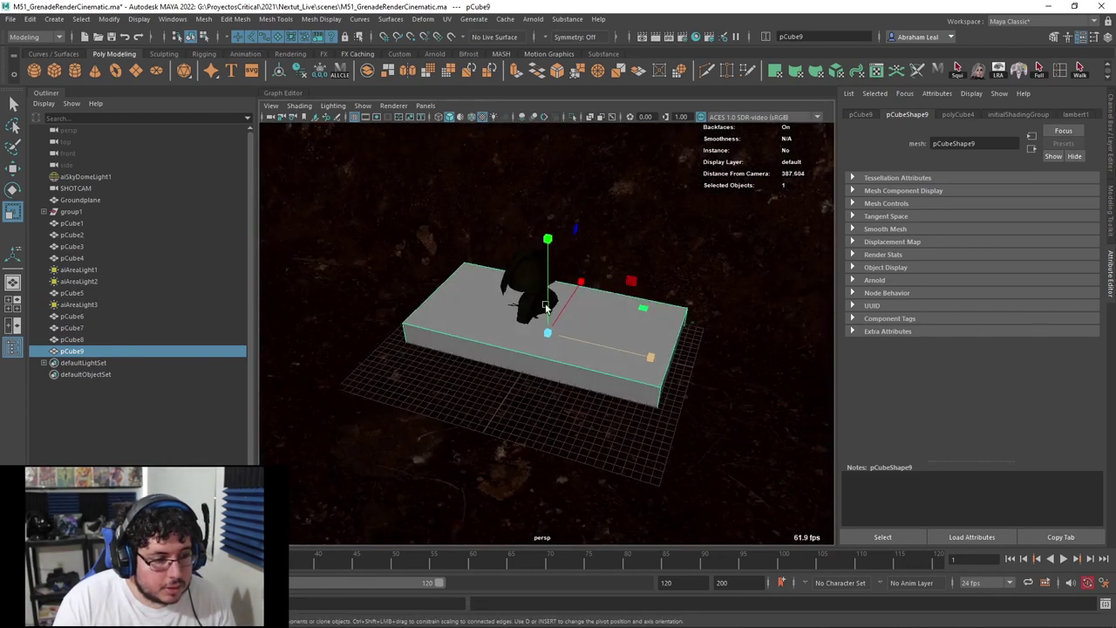
# Smooth the slab's mesh twice at one division level to round it into a bag shape.
pyautogui.click(206, 19)
pyautogui.click(233, 152)
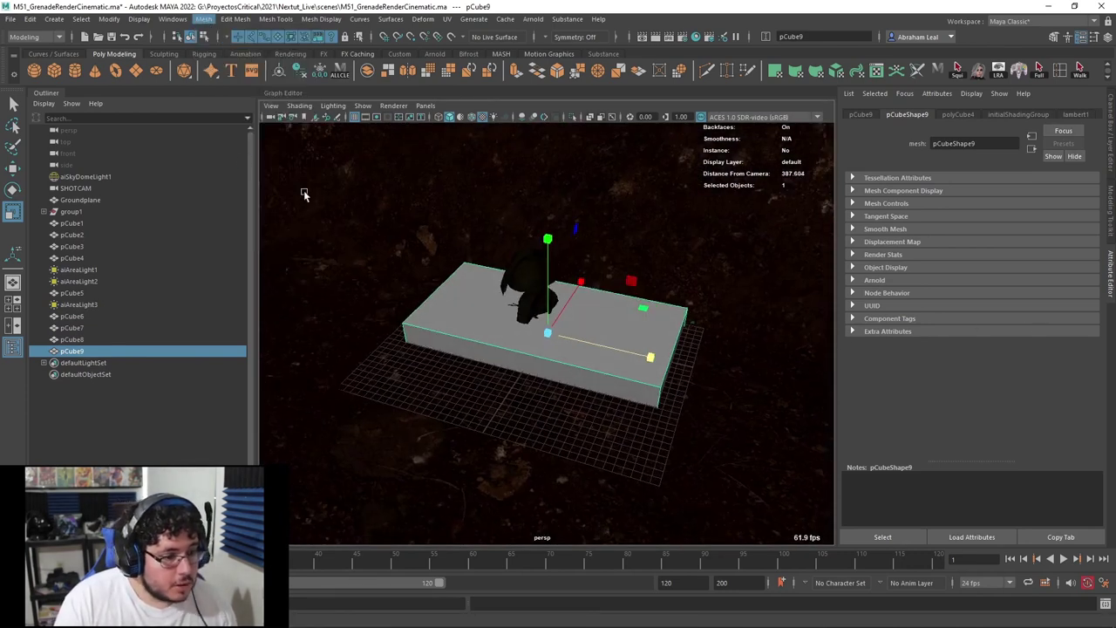
pyautogui.keyDown('alt'); pyautogui.moveTo(513, 288); pyautogui.dragTo(639, 312); pyautogui.keyUp('alt')
pyautogui.press('w')
pyautogui.moveTo(483, 320); pyautogui.dragTo(660, 322)
pyautogui.keyDown('alt'); pyautogui.moveTo(660, 322); pyautogui.dragTo(484, 322, button='middle'); pyautogui.keyUp('alt')
pyautogui.press('f')
pyautogui.keyDown('alt'); pyautogui.moveTo(603, 339); pyautogui.dragTo(628, 340); pyautogui.keyUp('alt')
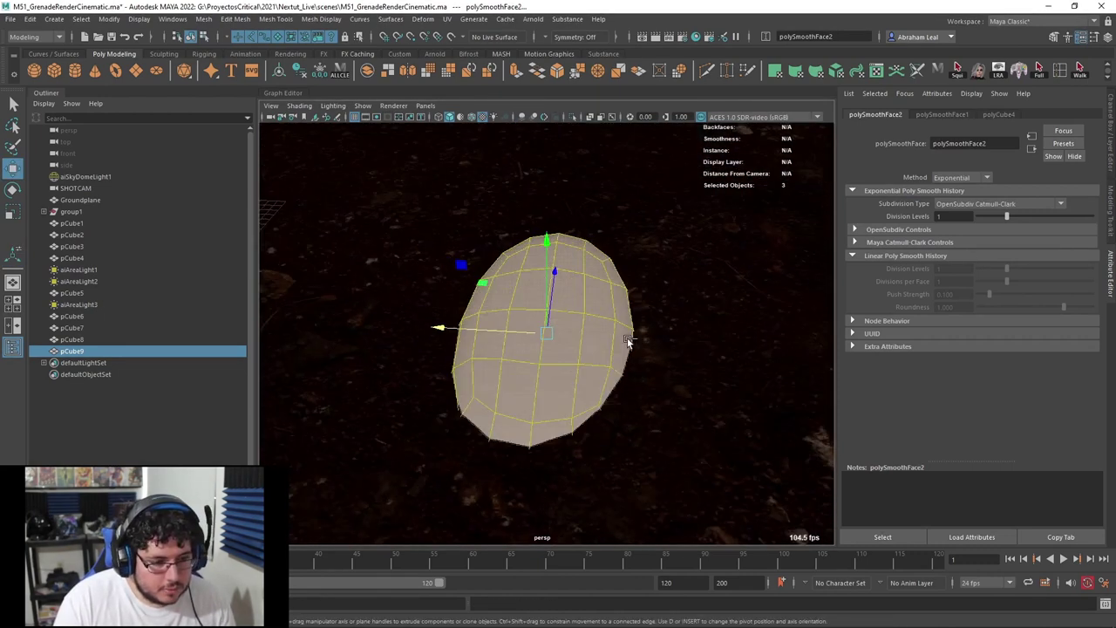
pyautogui.hotkey('ctrl', 'z')
# Move the rounded bag away from the grenade and frame it on open ground.
pyautogui.keyDown('alt'); pyautogui.moveTo(626, 338); pyautogui.dragTo(524, 288, button='right'); pyautogui.keyUp('alt')
pyautogui.keyDown('alt'); pyautogui.moveTo(524, 287); pyautogui.dragTo(489, 296); pyautogui.keyUp('alt')
pyautogui.click(403, 300)
pyautogui.click(378, 312)
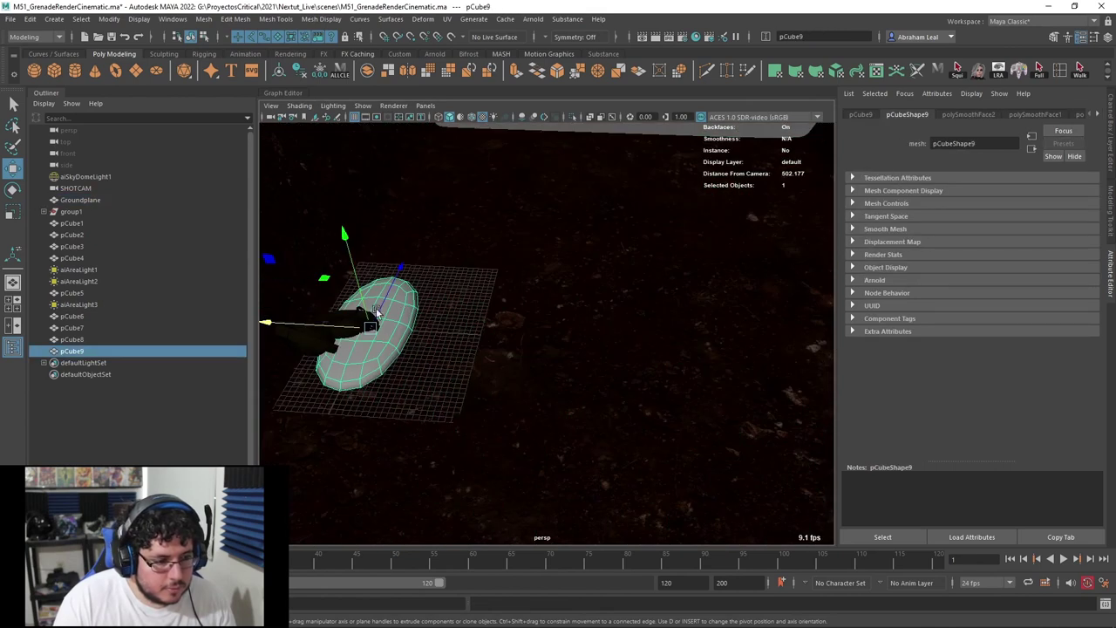
pyautogui.moveTo(360, 331); pyautogui.dragTo(570, 334)
pyautogui.press('f')
# Flatten and widen one end of the bag by scaling its end vertices.
pyautogui.keyDown('alt'); pyautogui.moveTo(654, 314); pyautogui.dragTo(633, 375); pyautogui.keyUp('alt')
pyautogui.moveTo(543, 279); pyautogui.dragTo(491, 264, button='right')
pyautogui.keyDown('alt'); pyautogui.moveTo(550, 252); pyautogui.dragTo(532, 331, button='middle'); pyautogui.keyUp('alt')
pyautogui.moveTo(628, 251); pyautogui.dragTo(419, 337)
pyautogui.press('r')
pyautogui.moveTo(516, 199); pyautogui.dragTo(522, 241)
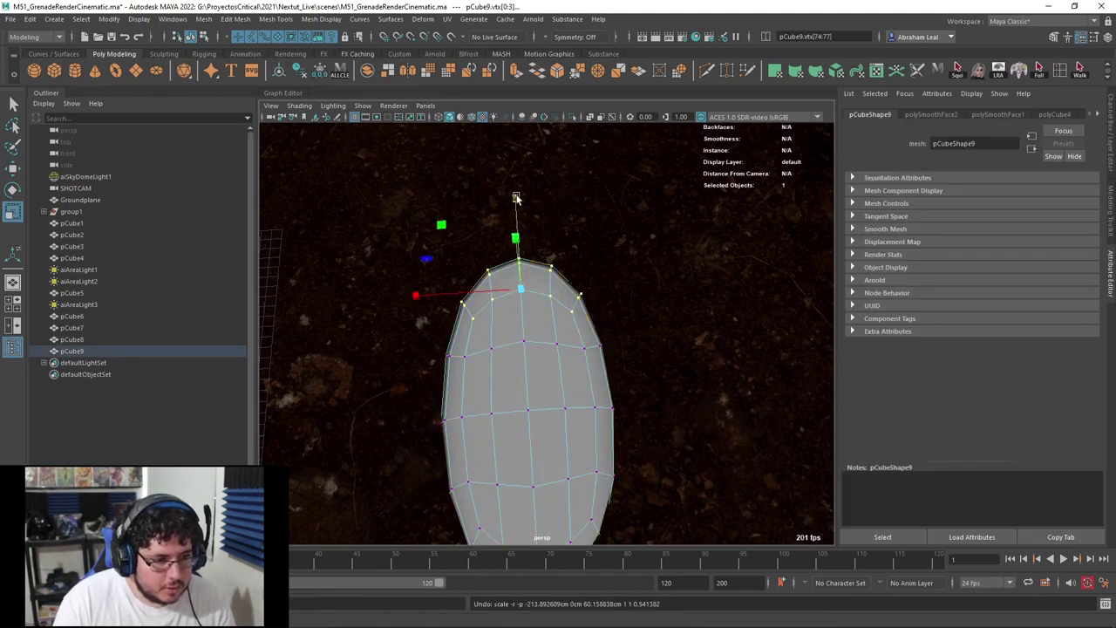
pyautogui.moveTo(516, 199); pyautogui.dragTo(524, 243)
pyautogui.moveTo(470, 299); pyautogui.dragTo(374, 297)
# Square off the bag's opposite end by scaling its end vertices, and return to object mode.
pyautogui.keyDown('alt'); pyautogui.moveTo(540, 385); pyautogui.dragTo(538, 284, button='middle'); pyautogui.keyUp('alt')
pyautogui.moveTo(380, 517); pyautogui.dragTo(641, 392)
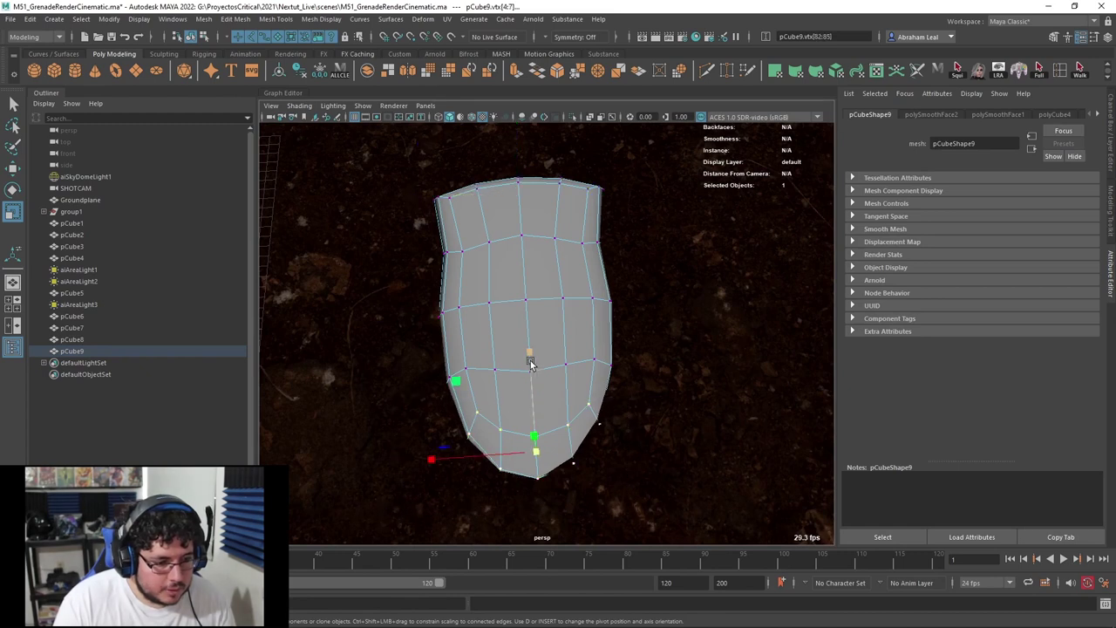
pyautogui.moveTo(528, 358); pyautogui.dragTo(531, 416)
pyautogui.moveTo(431, 459); pyautogui.dragTo(404, 462)
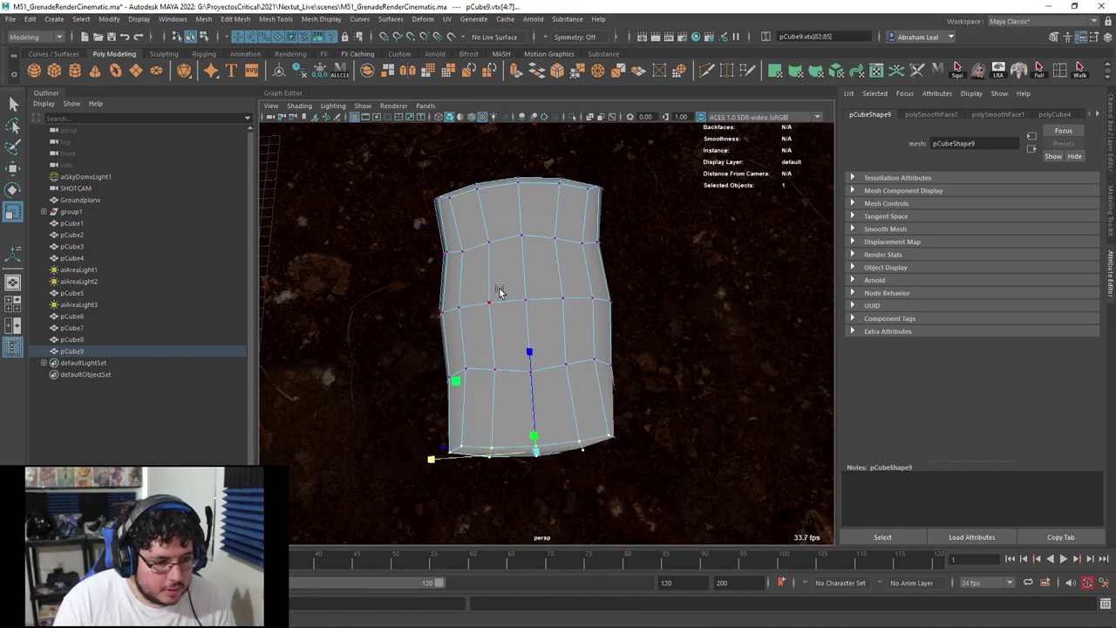
pyautogui.moveTo(498, 291); pyautogui.dragTo(546, 266, button='right')
pyautogui.scroll(-2, 545, 267)
pyautogui.keyDown('alt'); pyautogui.moveTo(545, 267); pyautogui.dragTo(607, 303); pyautogui.keyUp('alt')
# Duplicate the sandbag three times to form an end-to-end row of four.
pyautogui.press('w')
pyautogui.scroll(-4, 586, 274)
pyautogui.hotkey('ctrl', 'd')
pyautogui.hotkey('ctrl', 'd')
pyautogui.hotkey('ctrl', 'd')
# Duplicate the row of four sandbags, raise the copy as a second layer and offset it along the row.
pyautogui.press('q')
pyautogui.hotkey('ctrl', 'd')
pyautogui.press('w')
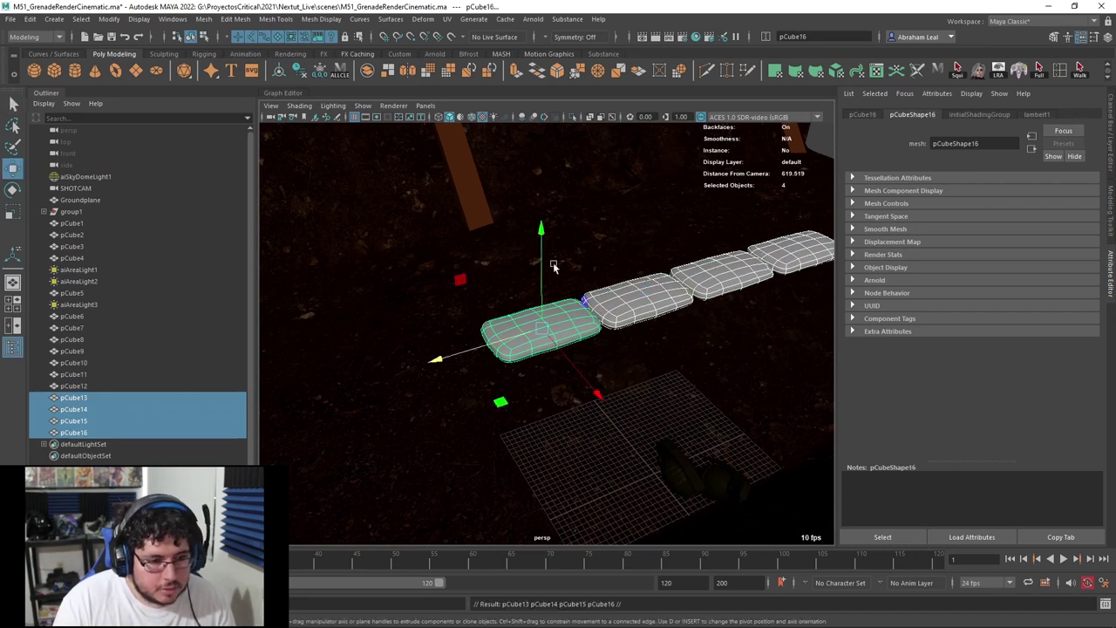
pyautogui.moveTo(542, 266); pyautogui.dragTo(544, 243)
pyautogui.moveTo(491, 324); pyautogui.dragTo(531, 314)
# Try to thicken the second layer of sandbags by scaling its height.
pyautogui.press('r')
pyautogui.moveTo(588, 204); pyautogui.dragTo(588, 180)
pyautogui.keyDown('alt'); pyautogui.moveTo(590, 332); pyautogui.dragTo(596, 235); pyautogui.keyUp('alt')
pyautogui.hotkey('ctrl', 'z')
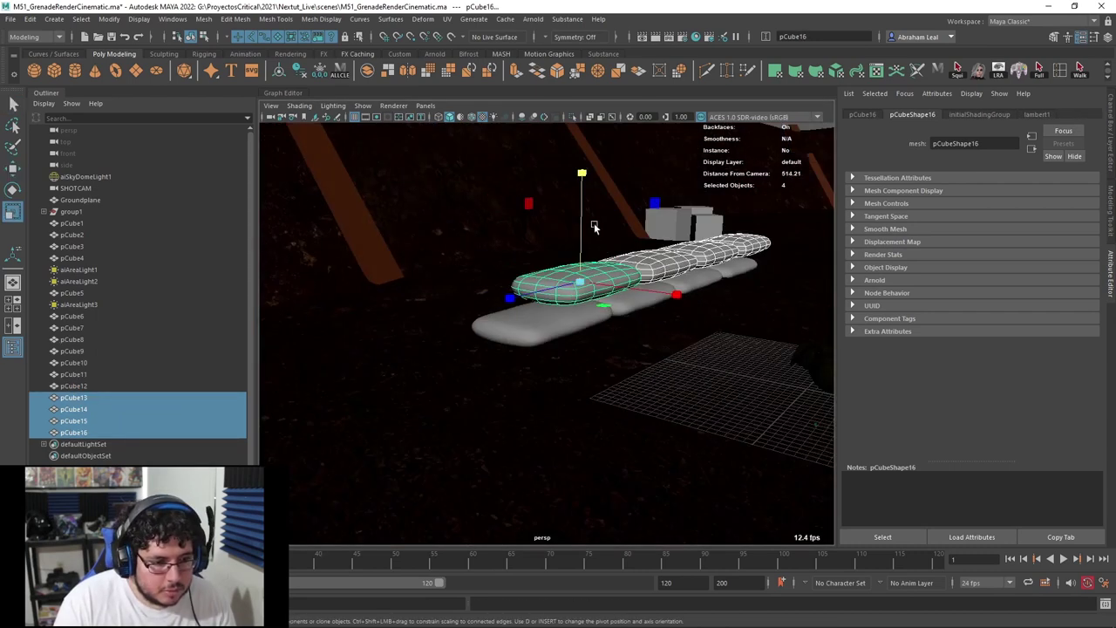
# Duplicate the second layer of sandbags, raise the copy as a third layer and shift it back along the row.
pyautogui.press('w')
pyautogui.hotkey('ctrl', 'd')
pyautogui.moveTo(582, 237); pyautogui.dragTo(579, 212)
pyautogui.moveTo(551, 274); pyautogui.dragTo(490, 287)
pyautogui.keyDown('alt'); pyautogui.moveTo(490, 287); pyautogui.dragTo(480, 319); pyautogui.keyUp('alt')
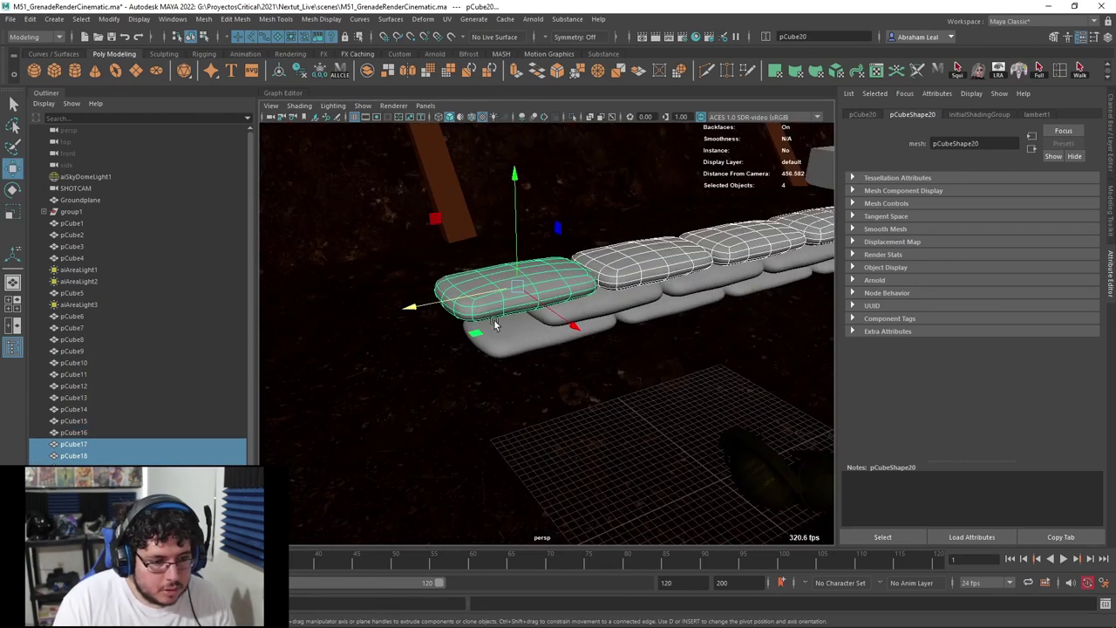
# Rotate the three stacked sandbags at the near end slightly, keeping the ground plane out of the selection.
pyautogui.press('q')
pyautogui.moveTo(551, 281); pyautogui.dragTo(520, 339)
pyautogui.press('e')
pyautogui.moveTo(608, 369); pyautogui.dragTo(587, 392)
pyautogui.hotkey('ctrl', 'z')
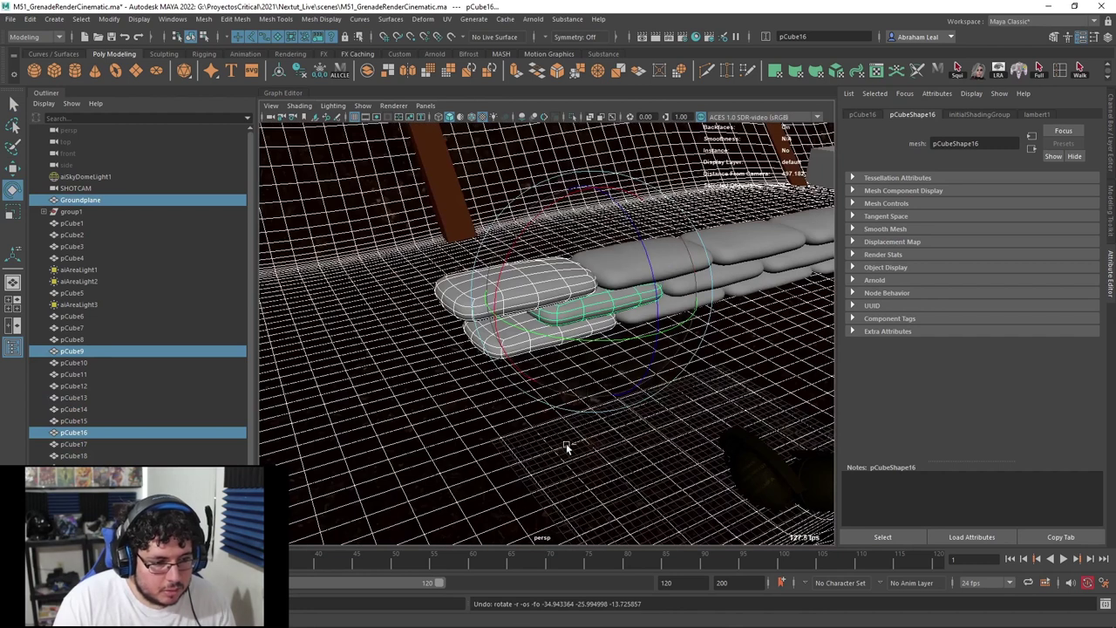
pyautogui.keyDown('ctrl'); pyautogui.click(397, 412); pyautogui.keyUp('ctrl')
pyautogui.moveTo(592, 337); pyautogui.dragTo(607, 332)
# Select one top-layer and two bottom-layer sandbags in the middle of the wall to rotate them slightly.
pyautogui.press('q')
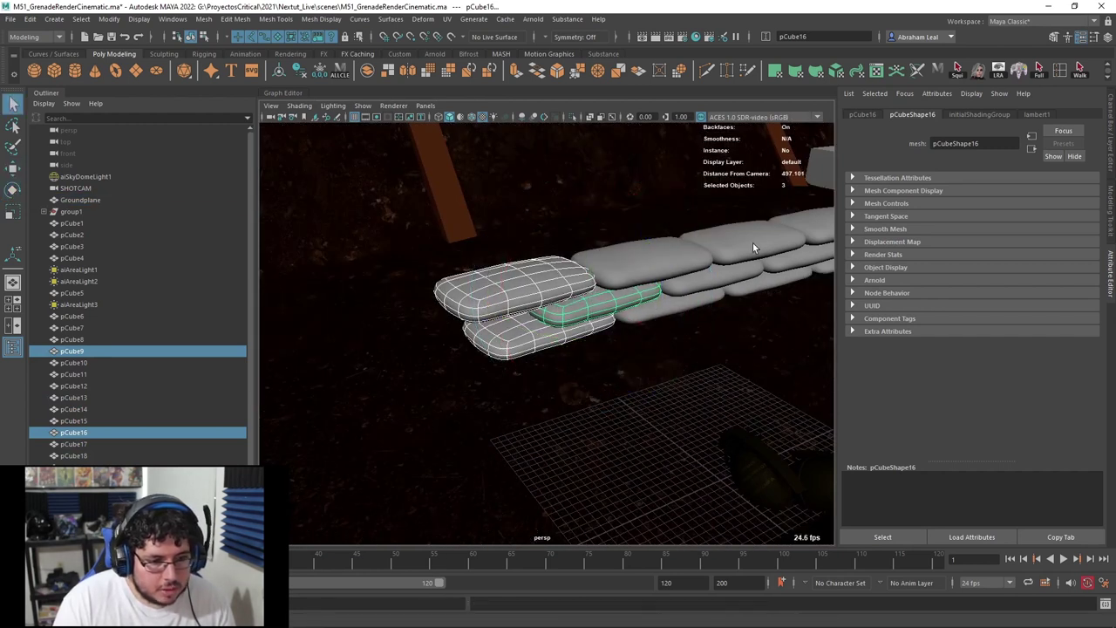
pyautogui.click(752, 242)
pyautogui.keyDown('alt'); pyautogui.moveTo(752, 242); pyautogui.dragTo(698, 342); pyautogui.keyUp('alt')
pyautogui.keyDown('shift'); pyautogui.click(683, 324); pyautogui.keyUp('shift')
pyautogui.keyDown('shift'); pyautogui.click(663, 339); pyautogui.keyUp('shift')
pyautogui.press('e')
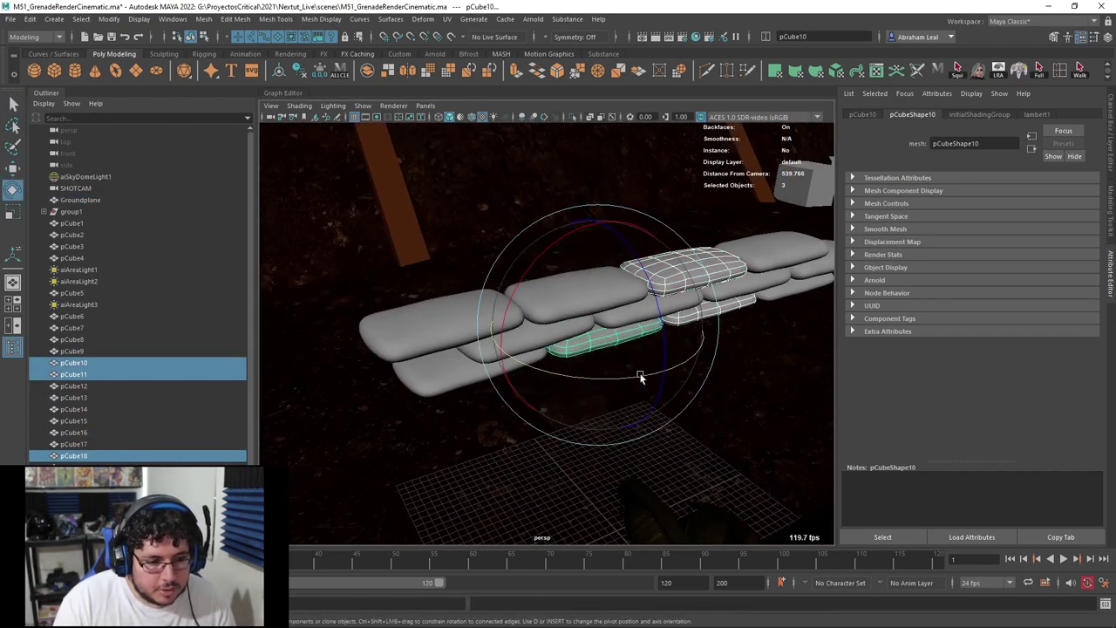
# Slightly rotate two other top-layer sandbags and the far bottom-layer one, and clear the selection.
pyautogui.press('q')
pyautogui.click(758, 255)
pyautogui.keyDown('shift'); pyautogui.click(576, 292); pyautogui.keyUp('shift')
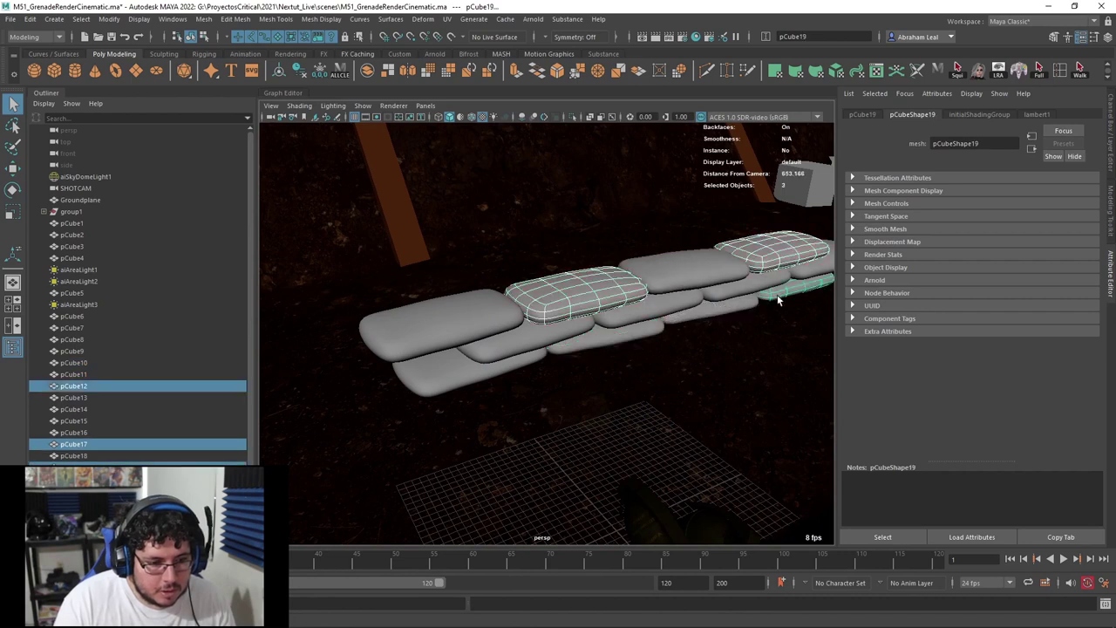
pyautogui.press('e')
pyautogui.moveTo(751, 314); pyautogui.dragTo(747, 311)
pyautogui.keyDown('alt'); pyautogui.moveTo(604, 247); pyautogui.dragTo(582, 264); pyautogui.keyUp('alt')
pyautogui.click(541, 252)
# Select all twelve sandbags without the ground plane and combine them into one mesh.
pyautogui.moveTo(652, 215); pyautogui.dragTo(490, 426)
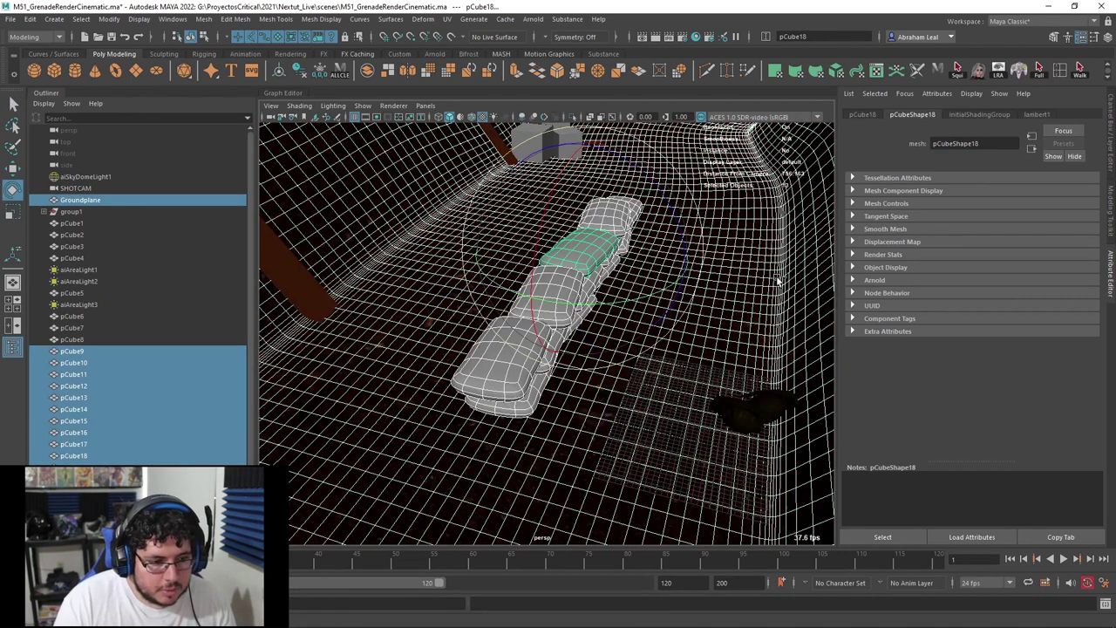
pyautogui.keyDown('ctrl'); pyautogui.click(776, 282); pyautogui.keyUp('ctrl')
pyautogui.click(367, 69)
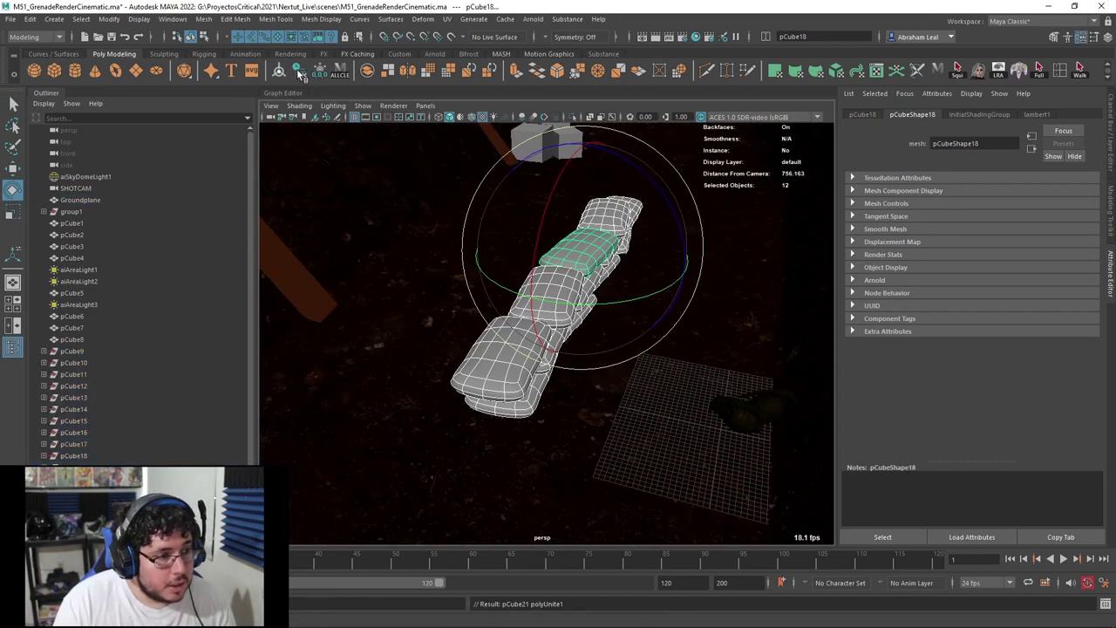
# Center the combined wall's pivot, delete its history, scale it up and move it onto the trench ridge.
pyautogui.keyDown('alt'); pyautogui.moveTo(558, 287); pyautogui.dragTo(407, 90); pyautogui.keyUp('alt')
pyautogui.press('r')
pyautogui.press('w')
pyautogui.keyDown('alt'); pyautogui.moveTo(424, 162); pyautogui.dragTo(509, 231); pyautogui.keyUp('alt')
pyautogui.moveTo(444, 204); pyautogui.dragTo(511, 212)
pyautogui.hotkey('ctrl', 'z')
pyautogui.moveTo(412, 215); pyautogui.dragTo(462, 202)
# Select all faces of the top sandbag at the wall's end and rotate it.
pyautogui.moveTo(425, 200); pyautogui.dragTo(425, 229, button='right')
pyautogui.doubleClick(423, 198)
pyautogui.press('e')
pyautogui.moveTo(364, 152); pyautogui.dragTo(351, 195)
# Refine the tilt of the end sandbag and lower it onto the bags beneath.
pyautogui.keyDown('alt'); pyautogui.moveTo(418, 224); pyautogui.dragTo(582, 307); pyautogui.keyUp('alt')
pyautogui.keyDown('alt'); pyautogui.moveTo(582, 307); pyautogui.dragTo(511, 332, button='right'); pyautogui.keyUp('alt')
pyautogui.keyDown('alt'); pyautogui.moveTo(511, 332); pyautogui.dragTo(410, 440, button='middle'); pyautogui.keyUp('alt')
pyautogui.keyDown('alt'); pyautogui.moveTo(410, 441); pyautogui.dragTo(556, 454, button='right'); pyautogui.keyUp('alt')
pyautogui.moveTo(590, 341); pyautogui.dragTo(579, 345)
pyautogui.press('w')
pyautogui.moveTo(544, 249)
pyautogui.mouseDown()
pyautogui.moveTo(560, 280)
pyautogui.moveTo(545, 258)
pyautogui.mouseUp()
# Bend the end sandbag by lowering its middle edges with soft selection, and return to object mode.
pyautogui.moveTo(560, 241); pyautogui.dragTo(566, 212, button='right')
pyautogui.click(544, 253)
pyautogui.press('b')
pyautogui.moveTo(649, 265); pyautogui.dragTo(635, 264)
pyautogui.moveTo(550, 265); pyautogui.dragTo(559, 281)
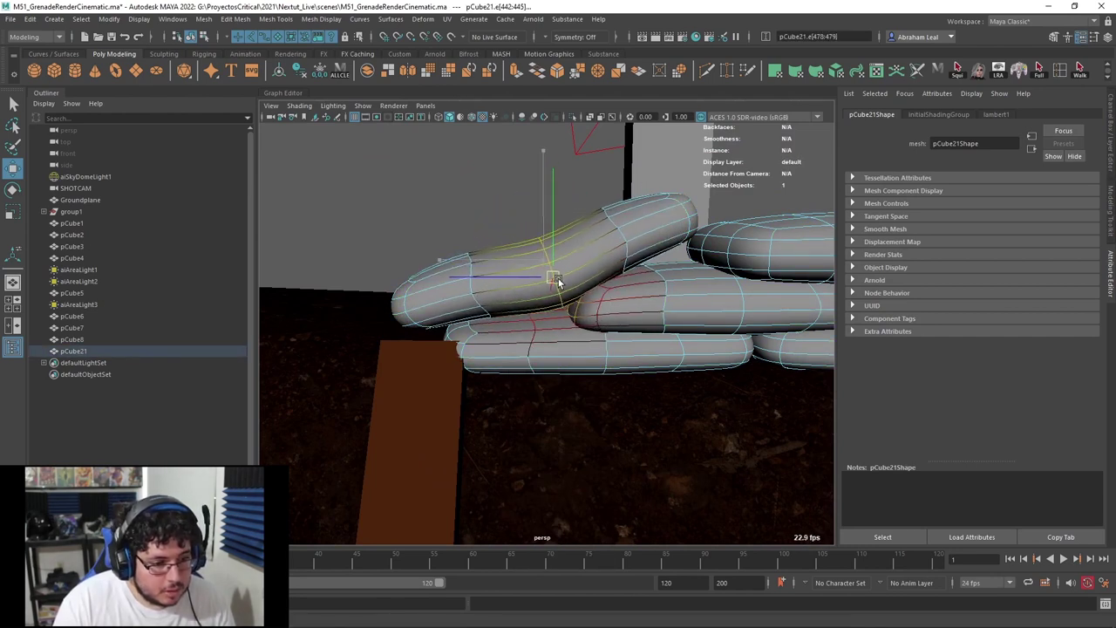
pyautogui.press('F8')
pyautogui.click(456, 197)
pyautogui.keyDown('alt'); pyautogui.moveTo(456, 197); pyautogui.dragTo(588, 244); pyautogui.keyUp('alt')
pyautogui.scroll(-10, 573, 267)
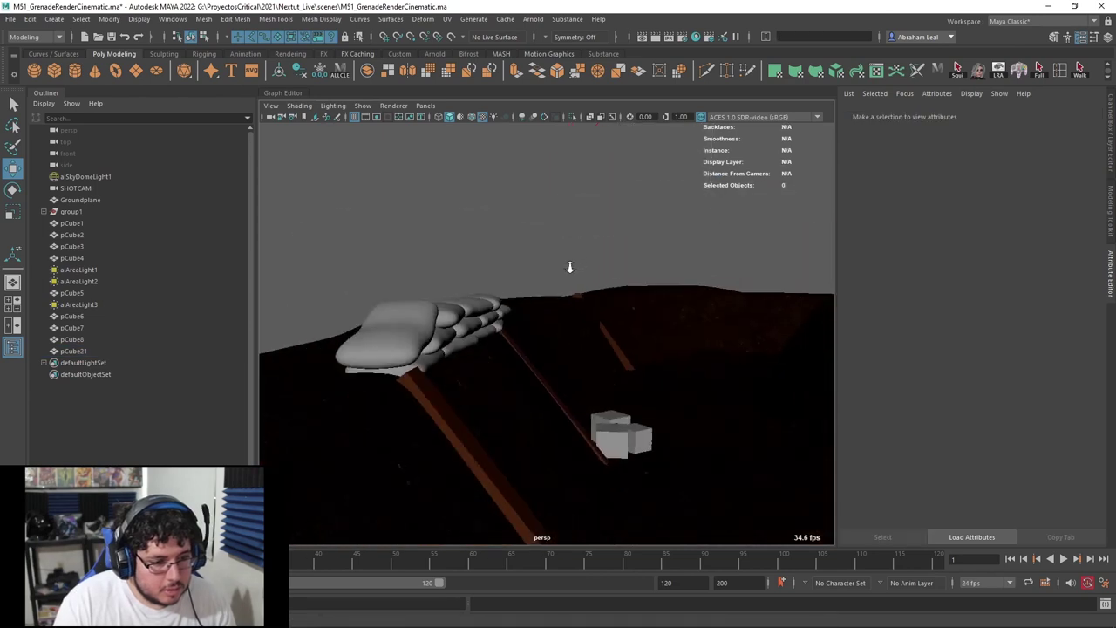
# Duplicate the sandbag wall, move the copy farther along the ridge and rotate it about -14° around Y.
pyautogui.click(510, 324)
pyautogui.moveTo(510, 324)
pyautogui.keyDown('alt'); pyautogui.mouseDown()
pyautogui.moveTo(538, 326)
pyautogui.moveTo(528, 332)
pyautogui.mouseUp(); pyautogui.keyUp('alt')
pyautogui.hotkey('ctrl', 'd')
pyautogui.moveTo(460, 350); pyautogui.dragTo(550, 281)
pyautogui.press('e')
pyautogui.moveTo(623, 277); pyautogui.dragTo(598, 281)
pyautogui.keyDown('alt'); pyautogui.moveTo(592, 220); pyautogui.dragTo(578, 273); pyautogui.keyUp('alt')
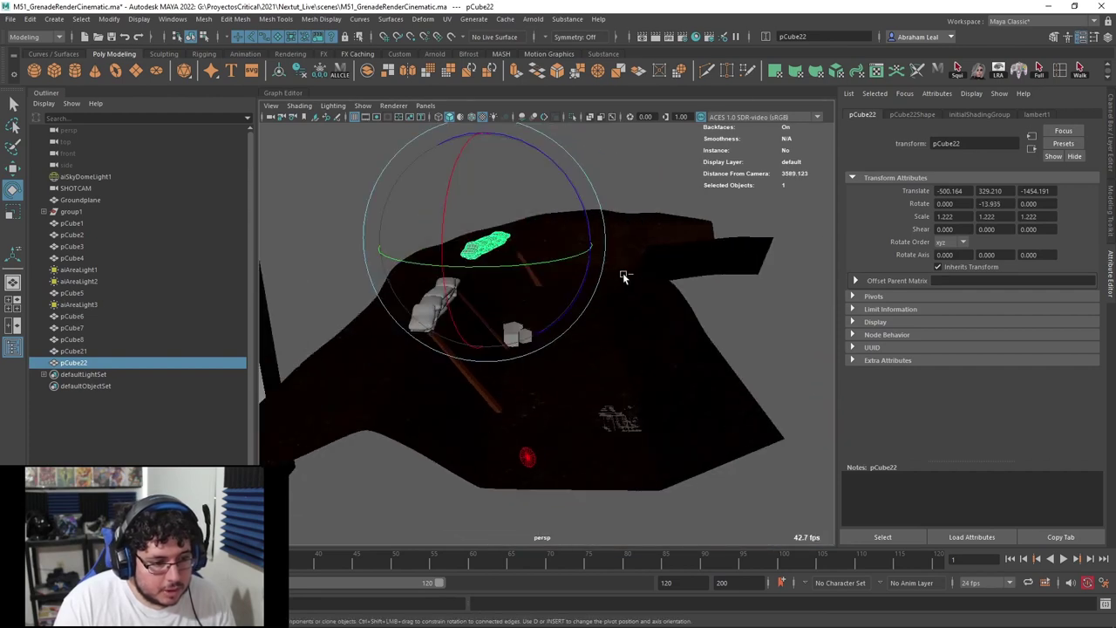
# Duplicate the rotated sandbag wall and place the copy on the trench's opposite ridge, rotated about 0.66° around Y.
pyautogui.hotkey('ctrl', 'd')
pyautogui.press('w')
pyautogui.moveTo(595, 245); pyautogui.dragTo(750, 246)
pyautogui.keyDown('alt'); pyautogui.moveTo(668, 275); pyautogui.dragTo(701, 272); pyautogui.keyUp('alt')
pyautogui.moveTo(563, 255); pyautogui.dragTo(591, 308)
pyautogui.press('e')
pyautogui.click(722, 302)
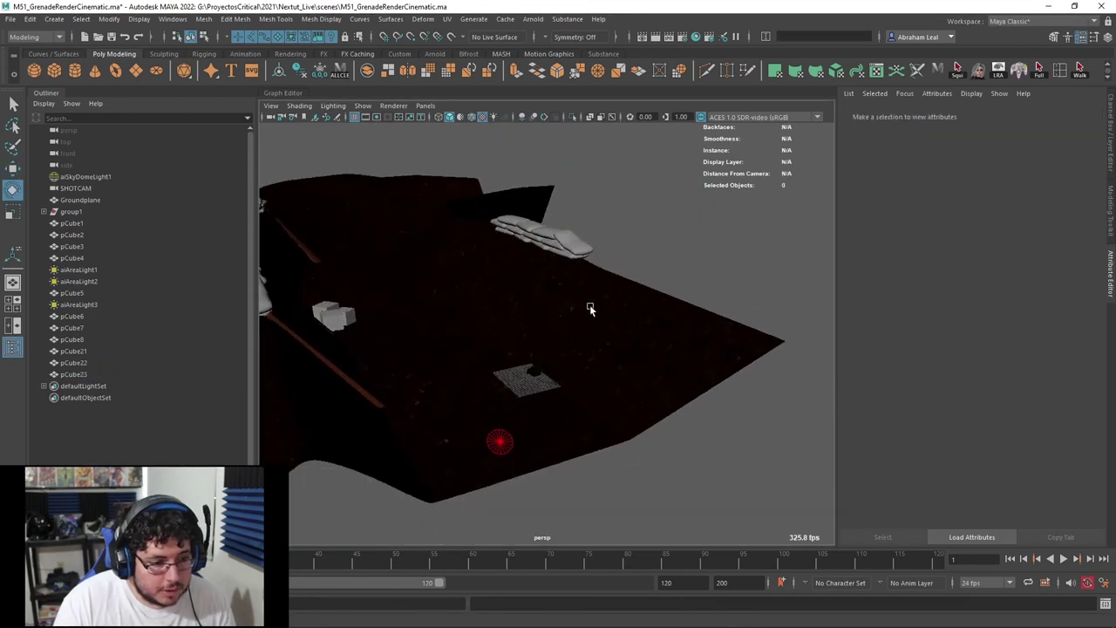
pyautogui.keyDown('alt'); pyautogui.moveTo(590, 309); pyautogui.dragTo(568, 295, button='middle'); pyautogui.keyUp('alt')
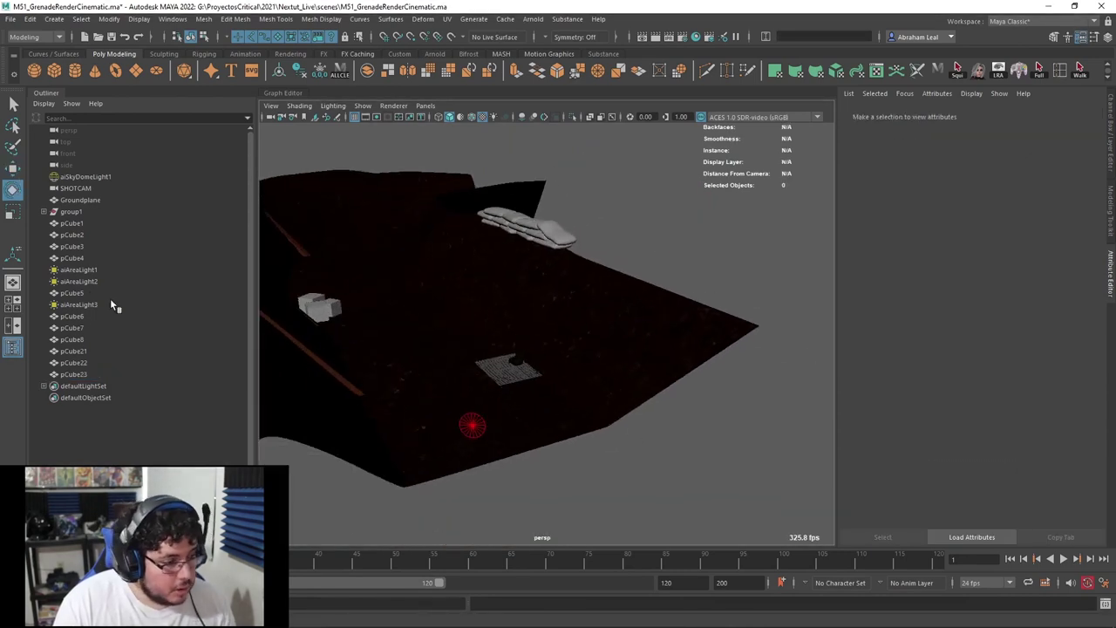
# Look through SHOTCAM and run the Arnold render to check the sandbag walls in the shot.
pyautogui.click(74, 187)
pyautogui.click(425, 105)
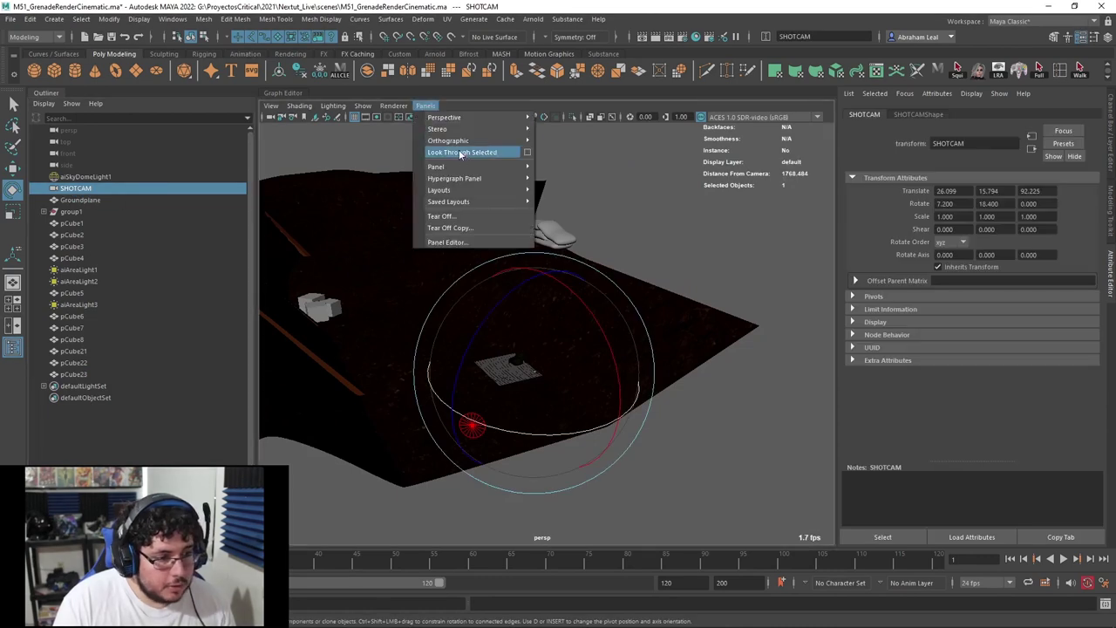
pyautogui.click(497, 148)
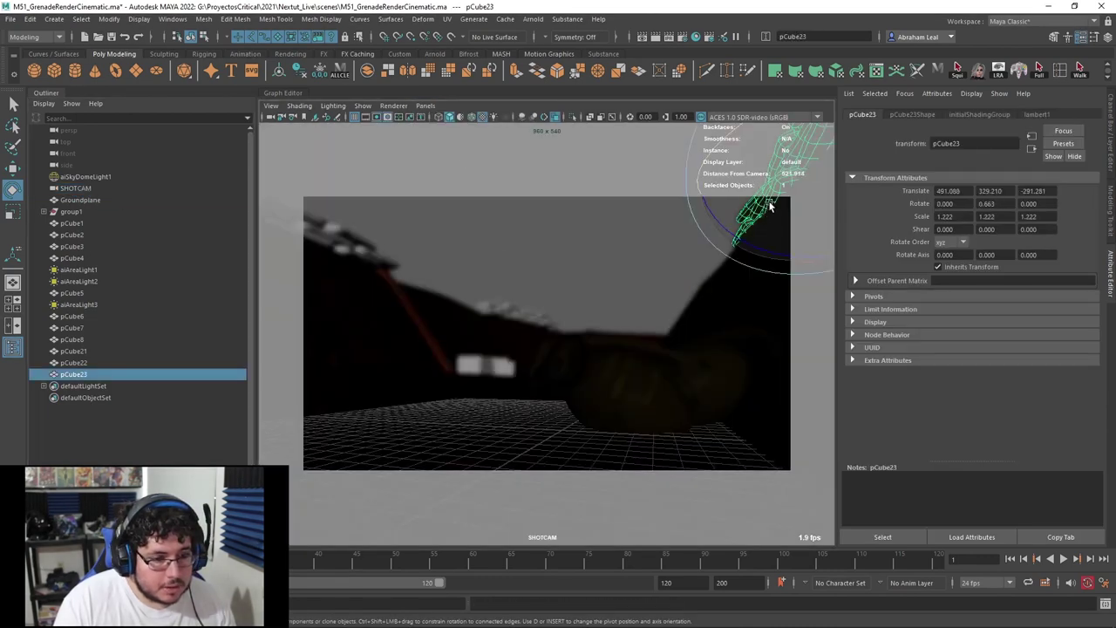
pyautogui.click(663, 255)
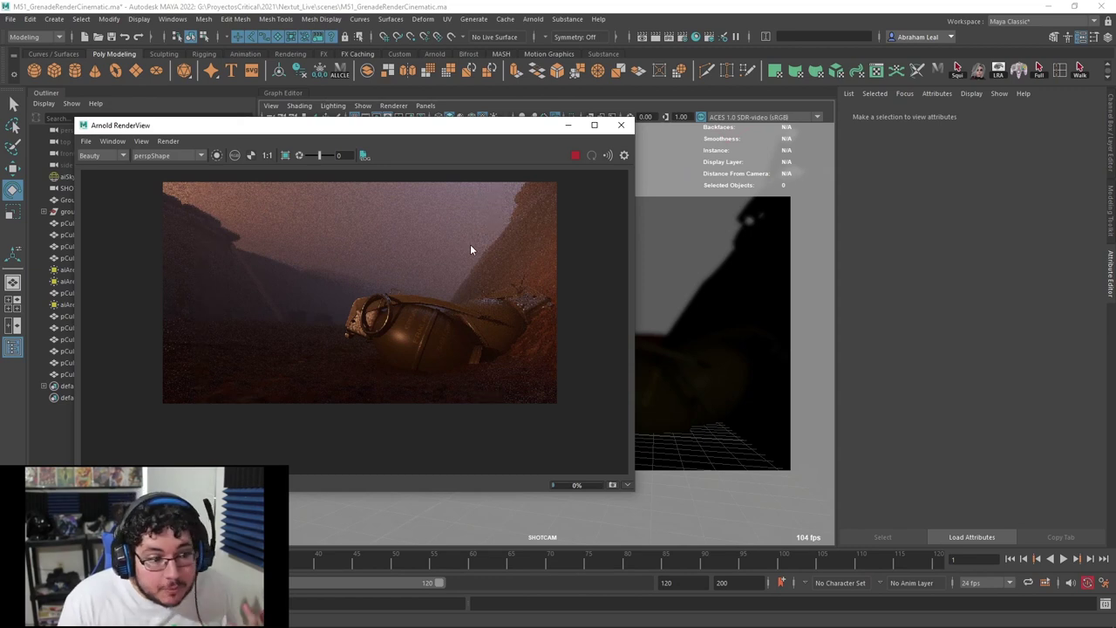
pyautogui.click(575, 155)
pyautogui.moveTo(388, 136); pyautogui.dragTo(246, 131)
# Duplicate the background crate, raise the copy to Y about 100 and shift it sideways above the pile, and check it in the render.
pyautogui.click(501, 359)
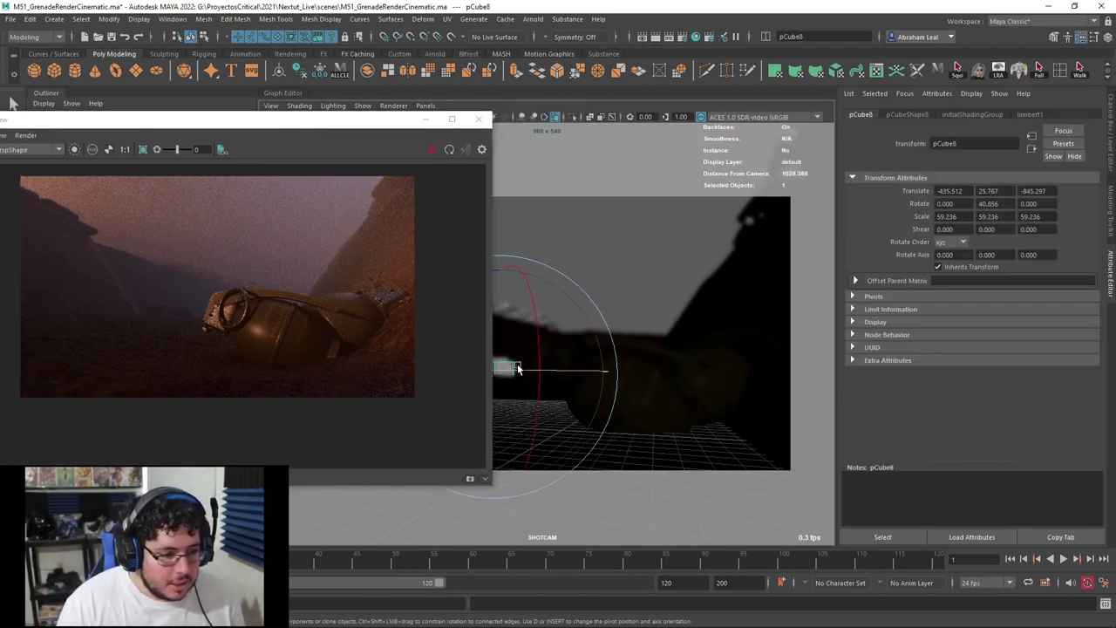
pyautogui.press('w')
pyautogui.moveTo(503, 337); pyautogui.dragTo(503, 312)
pyautogui.moveTo(552, 350); pyautogui.dragTo(537, 349)
pyautogui.click(431, 152)
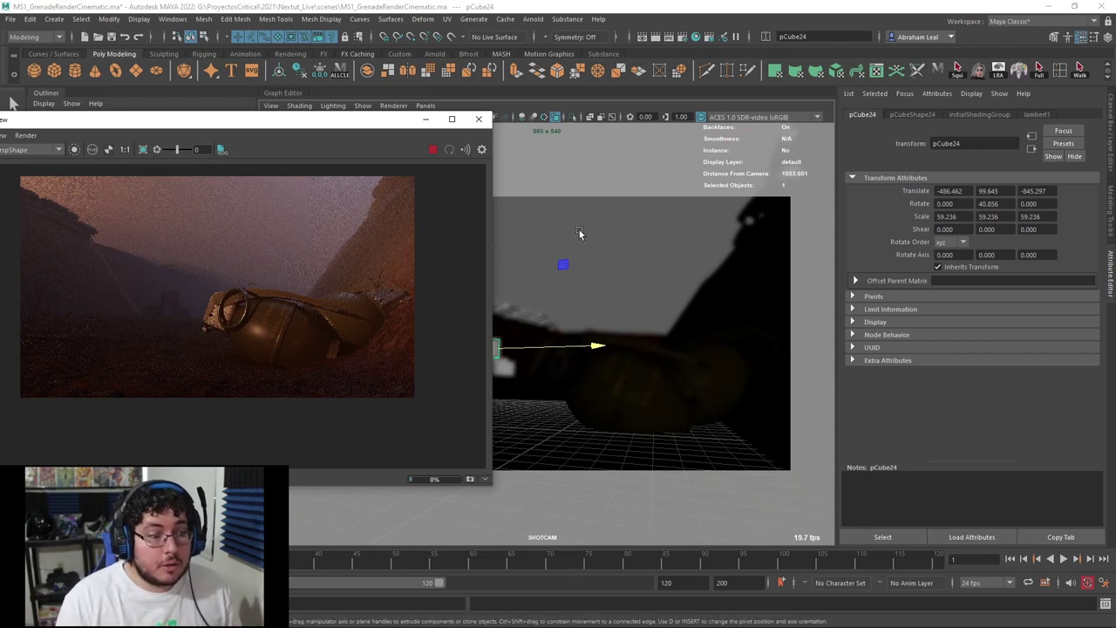
pyautogui.click(433, 151)
pyautogui.click(648, 269)
pyautogui.moveTo(286, 246); pyautogui.dragTo(365, 255)
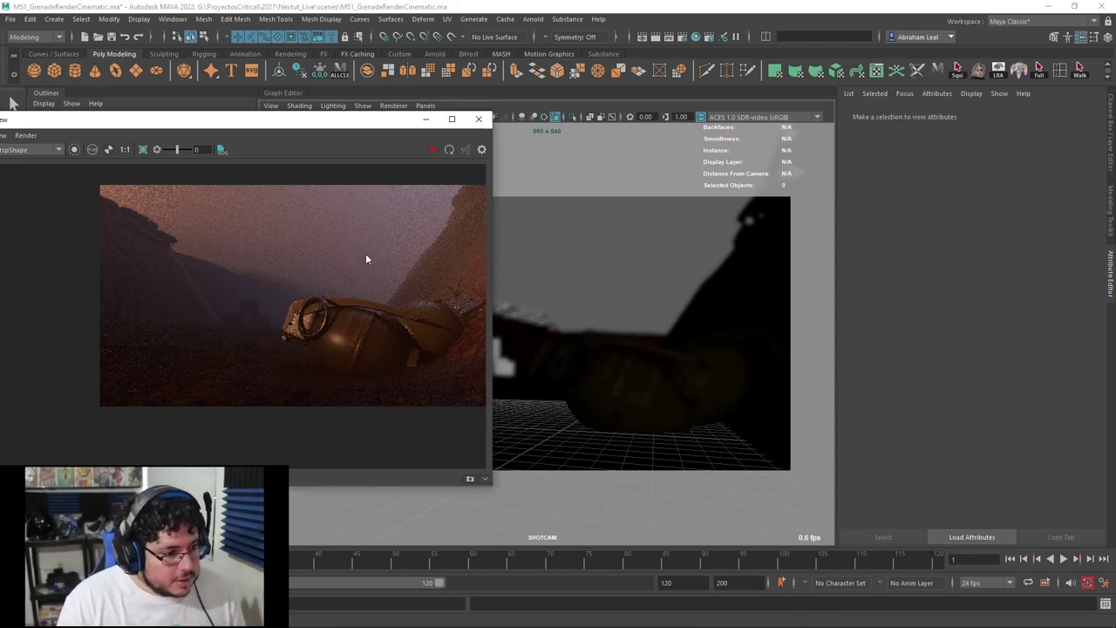
pyautogui.moveTo(366, 259); pyautogui.dragTo(343, 213, button='middle')
pyautogui.scroll(-2, 361, 235)
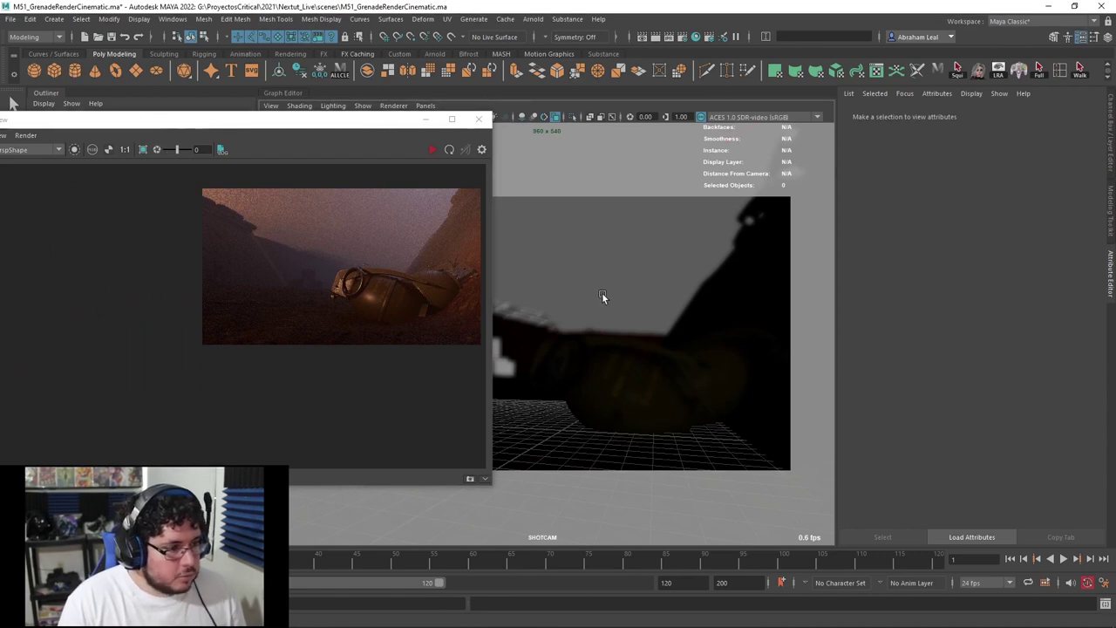
# Create a polygon cylinder and scale it up, stretching its height.
pyautogui.press('r')
pyautogui.moveTo(563, 431); pyautogui.dragTo(594, 431)
pyautogui.press('w')
pyautogui.press('r')
pyautogui.moveTo(561, 328); pyautogui.dragTo(529, 165)
pyautogui.press('w')
# In the perspective view, enlarge the cylinder to a scale of about 194 × 542 × 194 and move it to the trench's far end.
pyautogui.press('space')
pyautogui.moveTo(600, 320); pyautogui.dragTo(747, 381)
pyautogui.keyDown('alt'); pyautogui.moveTo(747, 381); pyautogui.dragTo(703, 398, button='right'); pyautogui.keyUp('alt')
pyautogui.press('r')
pyautogui.moveTo(622, 374); pyautogui.dragTo(667, 382)
pyautogui.press('w')
pyautogui.keyDown('alt'); pyautogui.moveTo(667, 382); pyautogui.dragTo(730, 407, button='middle'); pyautogui.keyUp('alt')
pyautogui.moveTo(787, 438); pyautogui.dragTo(515, 329)
pyautogui.keyDown('alt'); pyautogui.moveTo(523, 307); pyautogui.dragTo(720, 359, button='middle'); pyautogui.keyUp('alt')
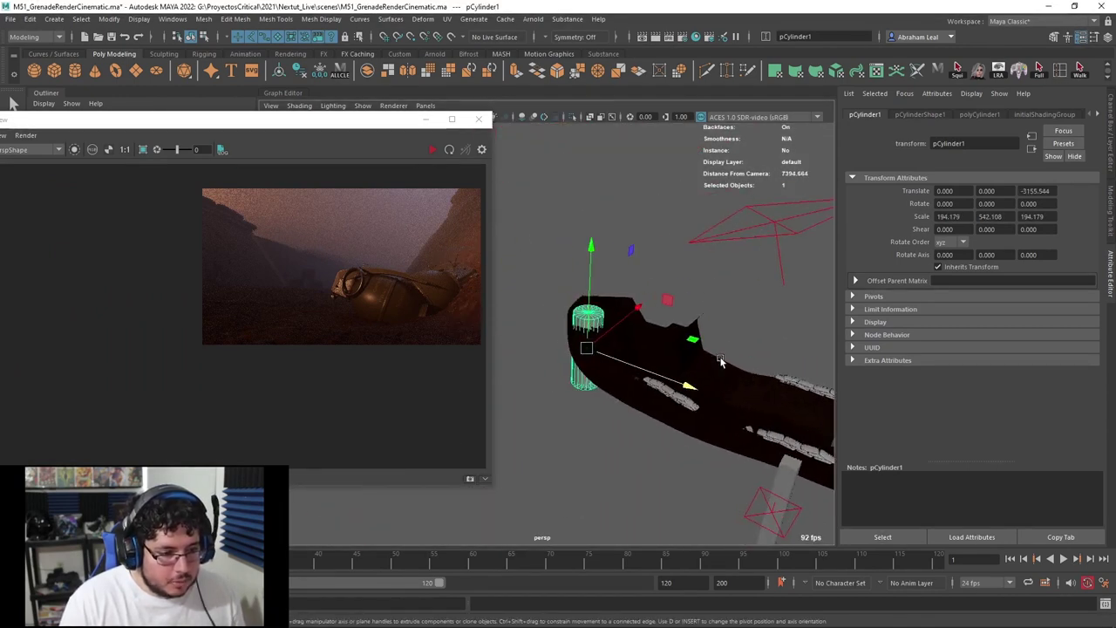
# Raise the cylinder to Y about 623 and scale it up to about 684 × 1189 × 684.
pyautogui.keyDown('alt'); pyautogui.moveTo(721, 359); pyautogui.dragTo(666, 380); pyautogui.keyUp('alt')
pyautogui.moveTo(633, 326); pyautogui.dragTo(634, 277)
pyautogui.click(650, 326)
pyautogui.hotkey('ctrl', 'z')
pyautogui.press('r')
pyautogui.moveTo(632, 334); pyautogui.dragTo(757, 336)
pyautogui.moveTo(634, 229); pyautogui.dragTo(636, 272)
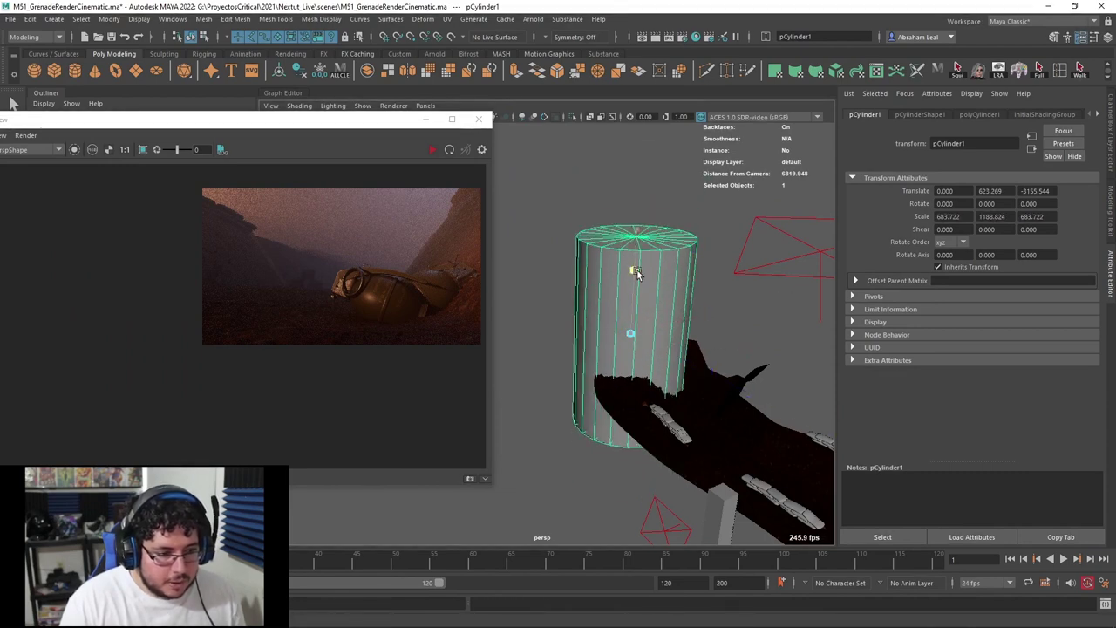
# Push the cylinder back behind the terrain to Z about -3830 and restart the Arnold render.
pyautogui.press('w')
pyautogui.moveTo(708, 374); pyautogui.dragTo(663, 364)
pyautogui.keyDown('alt'); pyautogui.moveTo(663, 364); pyautogui.dragTo(644, 321); pyautogui.keyUp('alt')
pyautogui.click(435, 151)
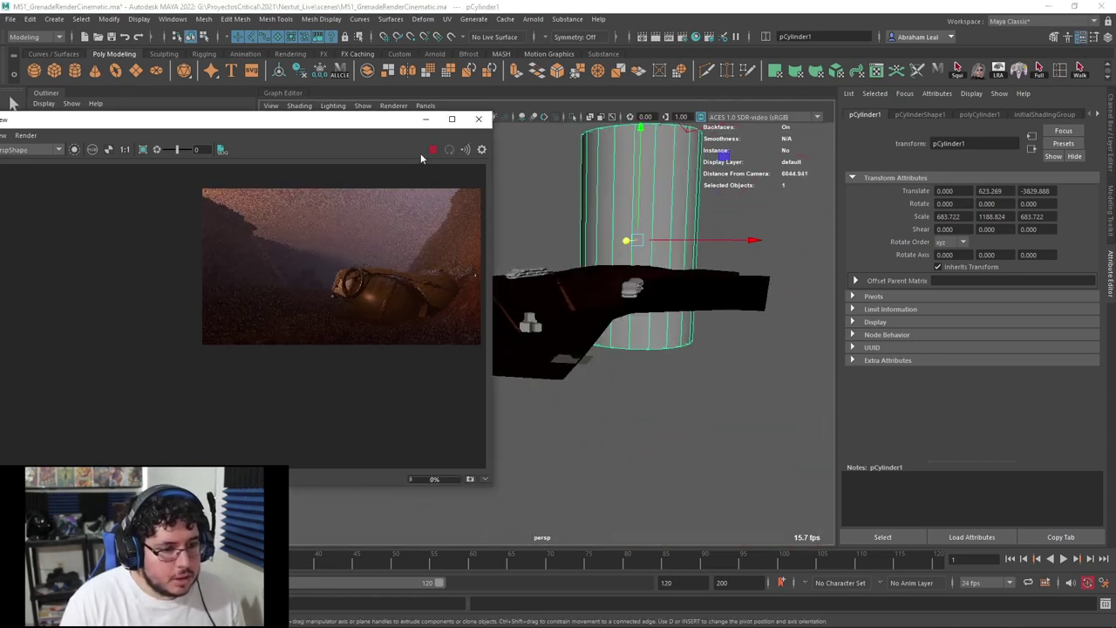
# Close and reopen the Arnold RenderView, and reposition its window beside the cylinder.
pyautogui.click(477, 119)
pyautogui.click(533, 19)
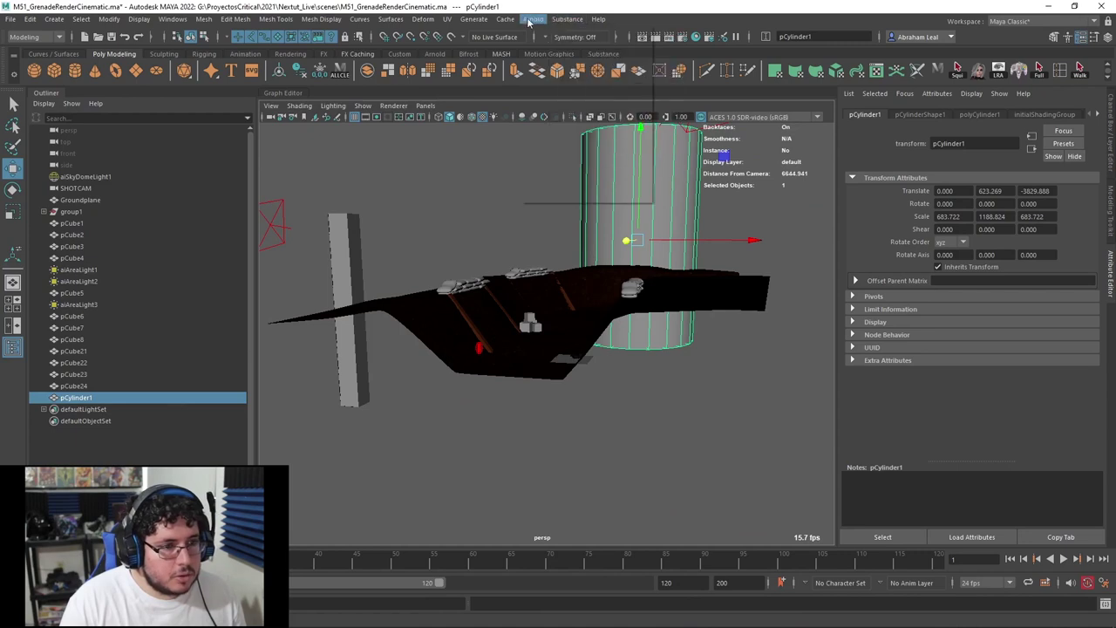
pyautogui.click(544, 52)
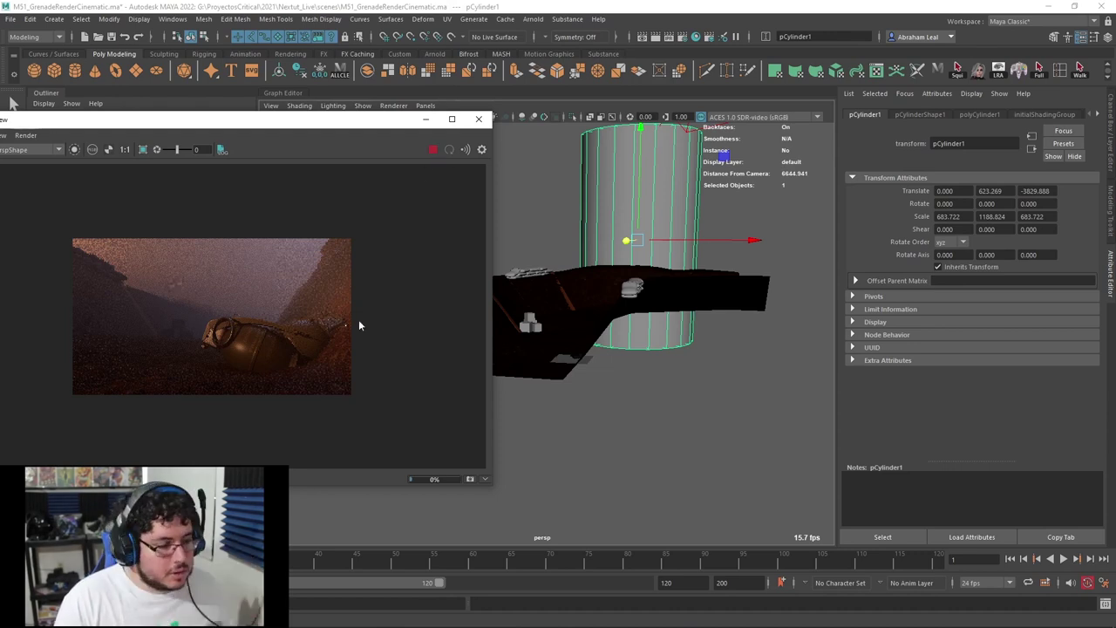
pyautogui.moveTo(272, 130); pyautogui.dragTo(390, 115)
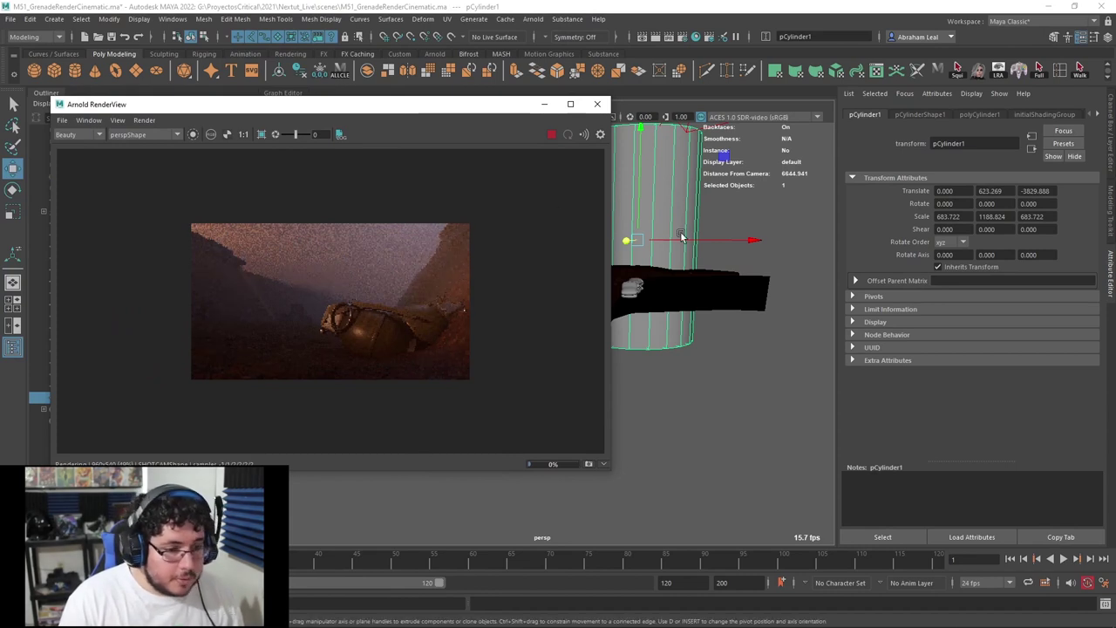
# Move the cylinder into the shot's background at X about -619 and Z about -2579.
pyautogui.keyDown('alt'); pyautogui.moveTo(762, 251); pyautogui.dragTo(664, 510); pyautogui.keyUp('alt')
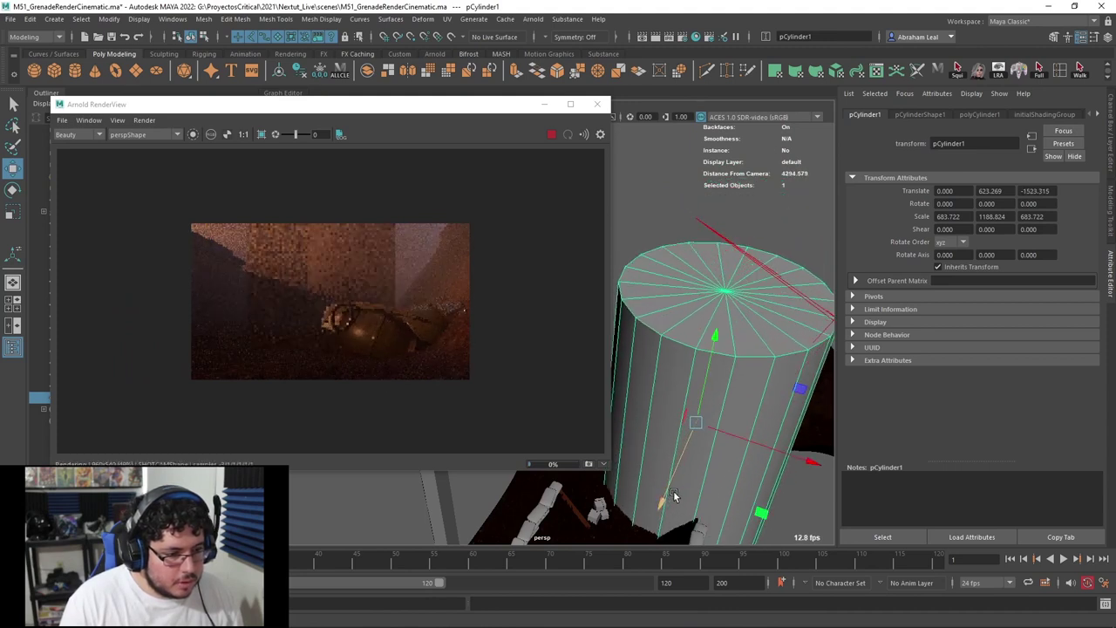
pyautogui.moveTo(783, 457); pyautogui.dragTo(624, 443)
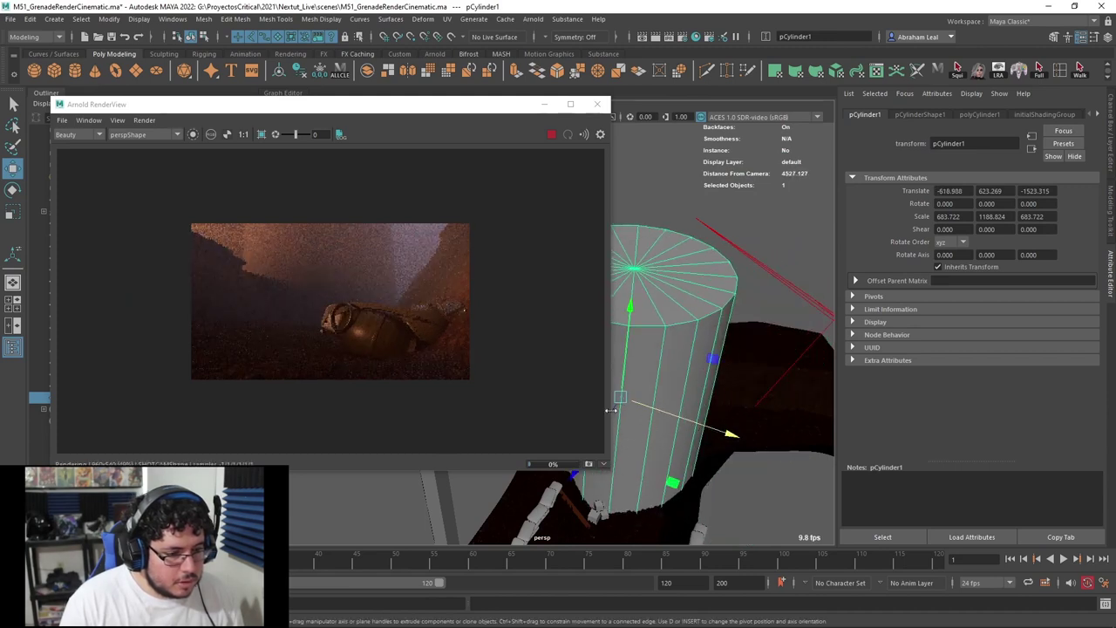
pyautogui.moveTo(615, 414); pyautogui.dragTo(678, 338)
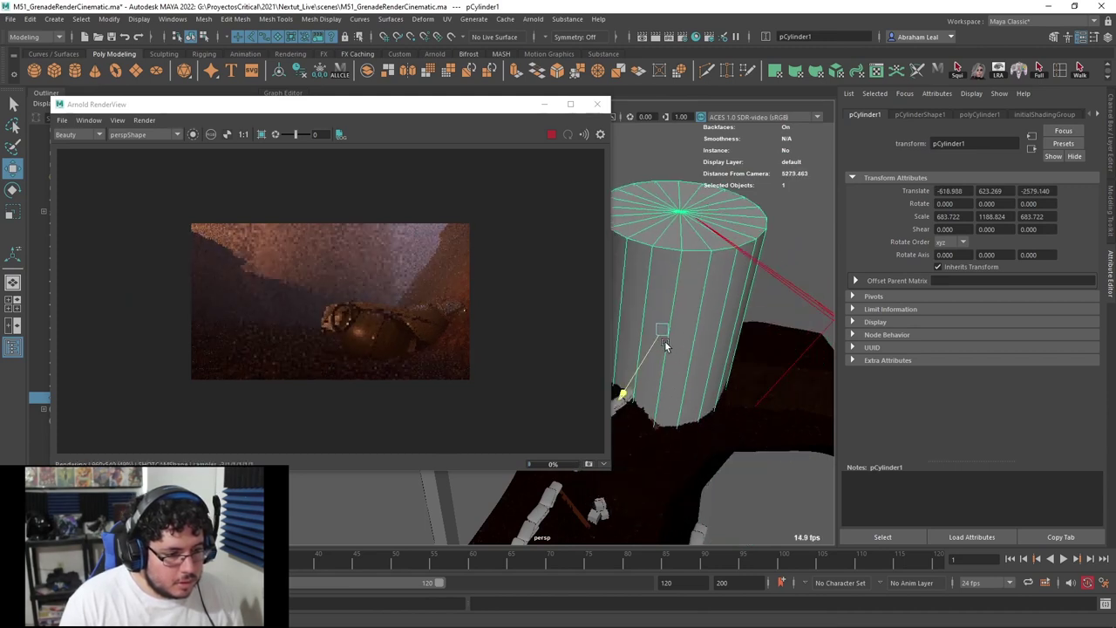
# Scale the cylinder down to about 410 × 713 × 410 and shift it to X about -996.
pyautogui.press('r')
pyautogui.keyDown('alt'); pyautogui.moveTo(664, 326); pyautogui.dragTo(705, 312); pyautogui.keyUp('alt')
pyautogui.moveTo(660, 311); pyautogui.dragTo(599, 305)
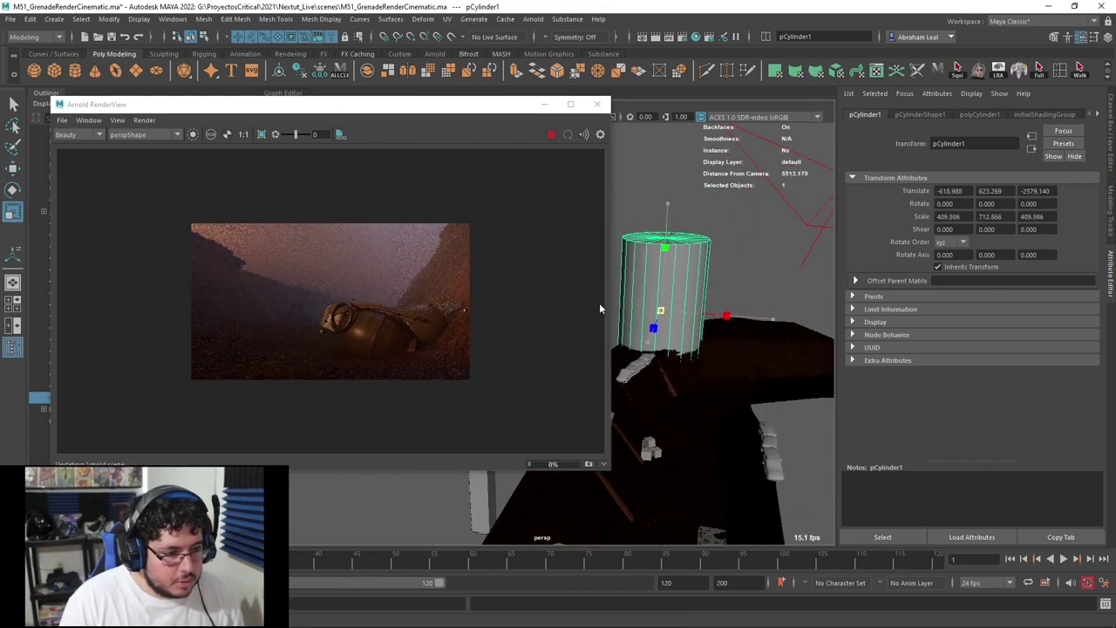
pyautogui.press('w')
pyautogui.press('w')
pyautogui.moveTo(749, 312); pyautogui.dragTo(713, 315)
# Assign a new aiStandardSurface material with a black base color to the cylinder and check it in the render.
pyautogui.moveTo(660, 257); pyautogui.dragTo(651, 555, button='right')
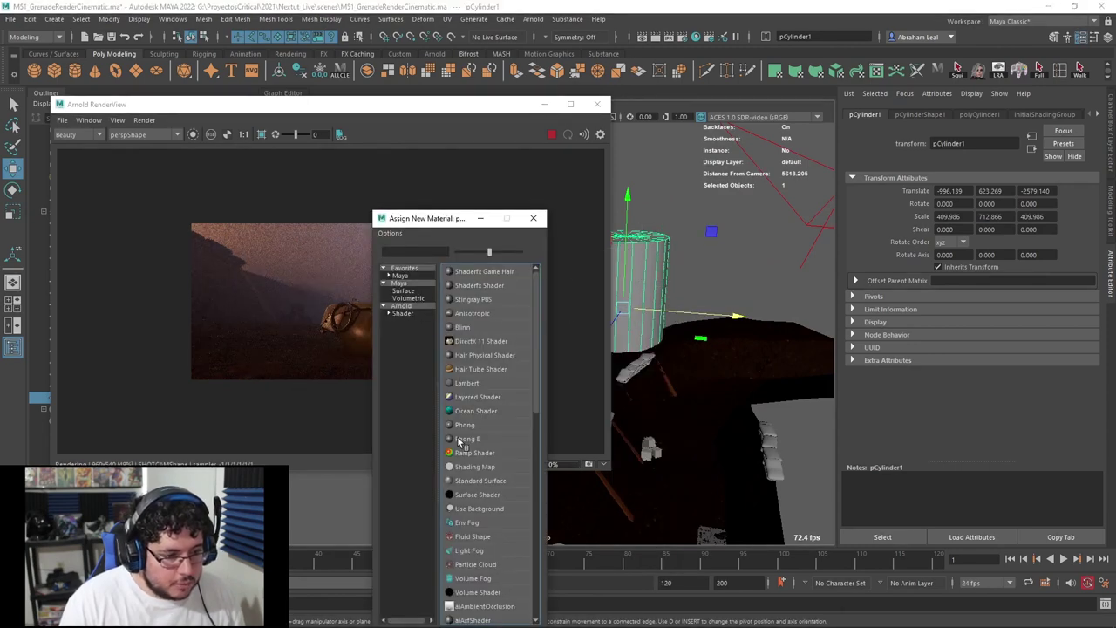
pyautogui.click(409, 307)
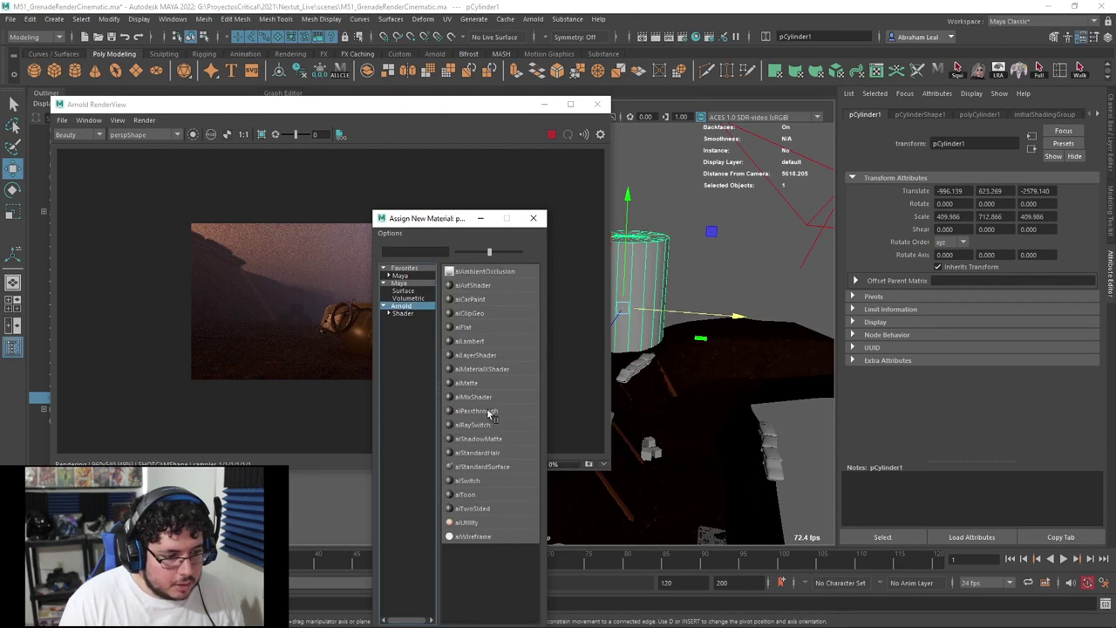
pyautogui.click(483, 463)
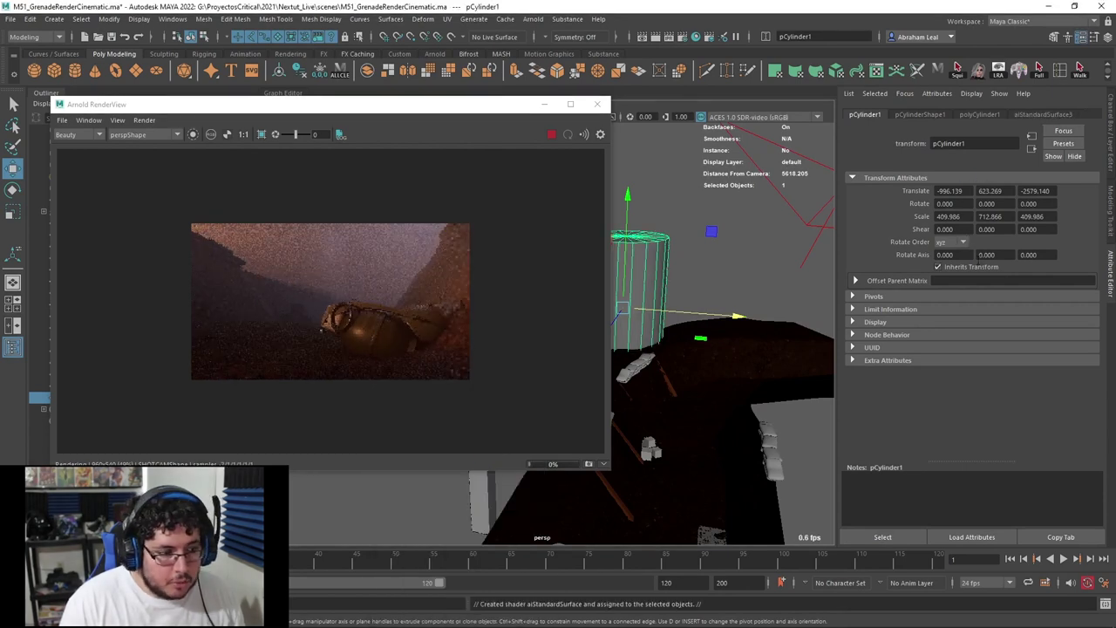
pyautogui.moveTo(1005, 262); pyautogui.dragTo(980, 262)
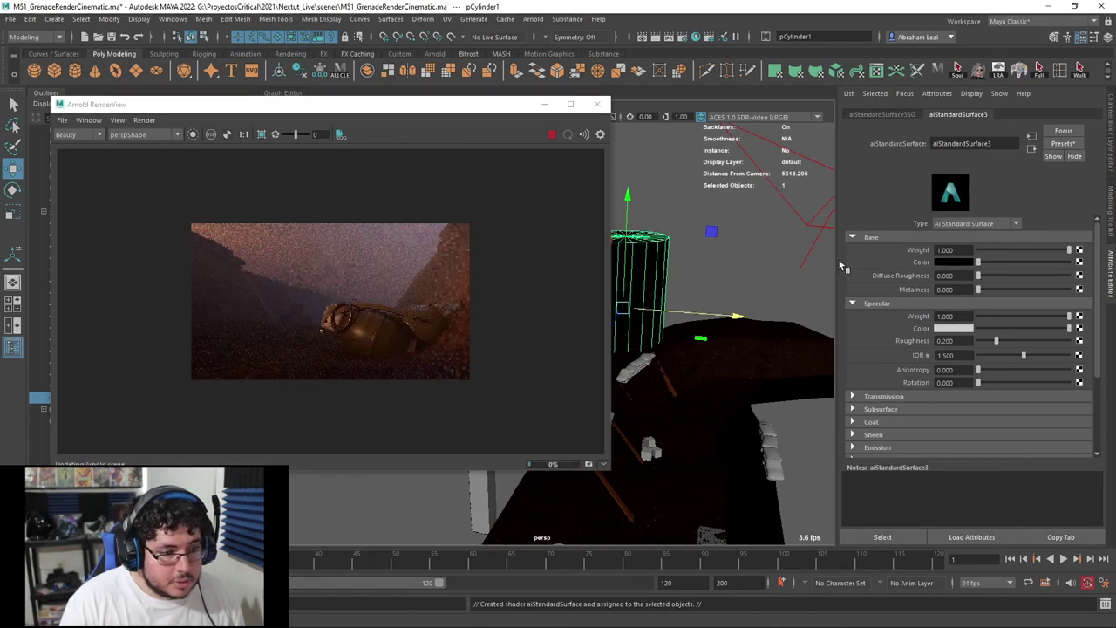
pyautogui.scroll(2, 330, 263)
pyautogui.scroll(-1, 357, 264)
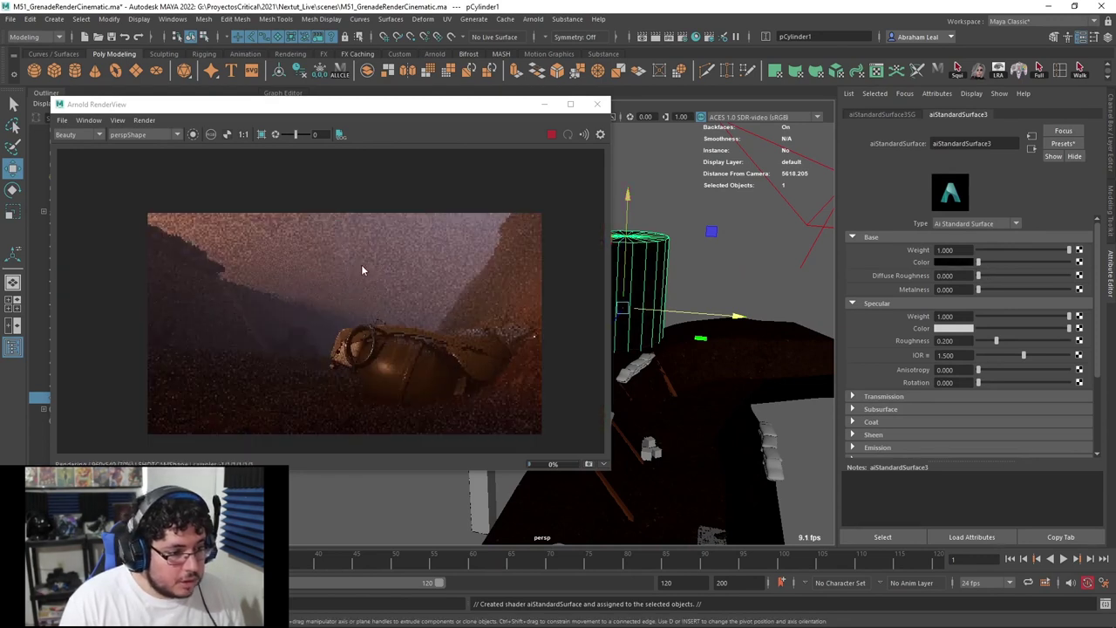
pyautogui.scroll(-2, 366, 269)
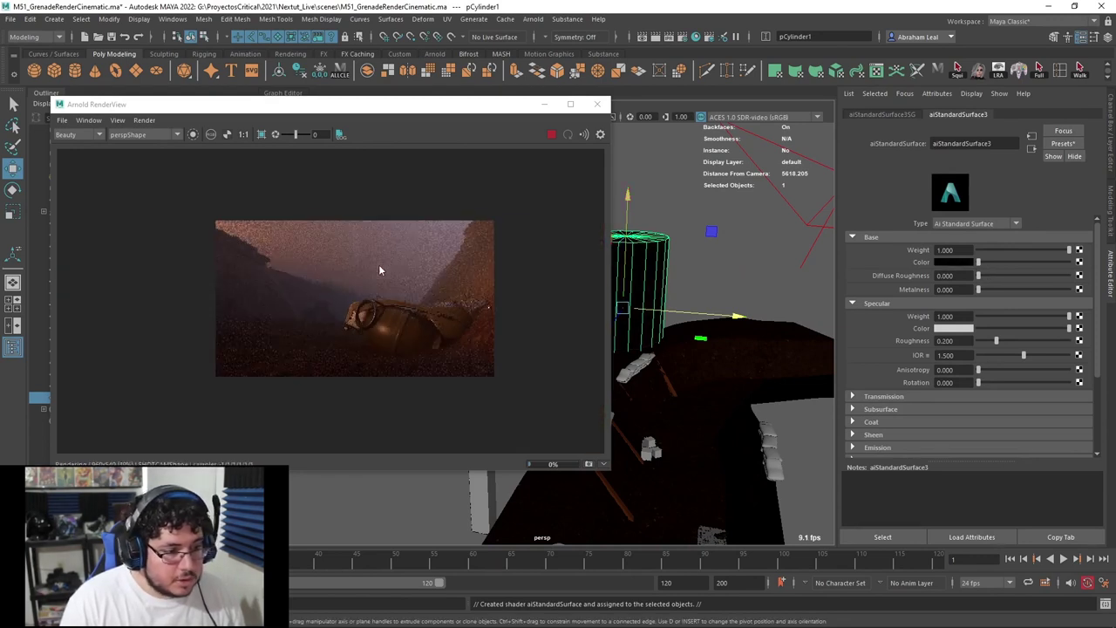
# Try a different density on the atmosphere volume and set it back to 0.002.
pyautogui.click(683, 37)
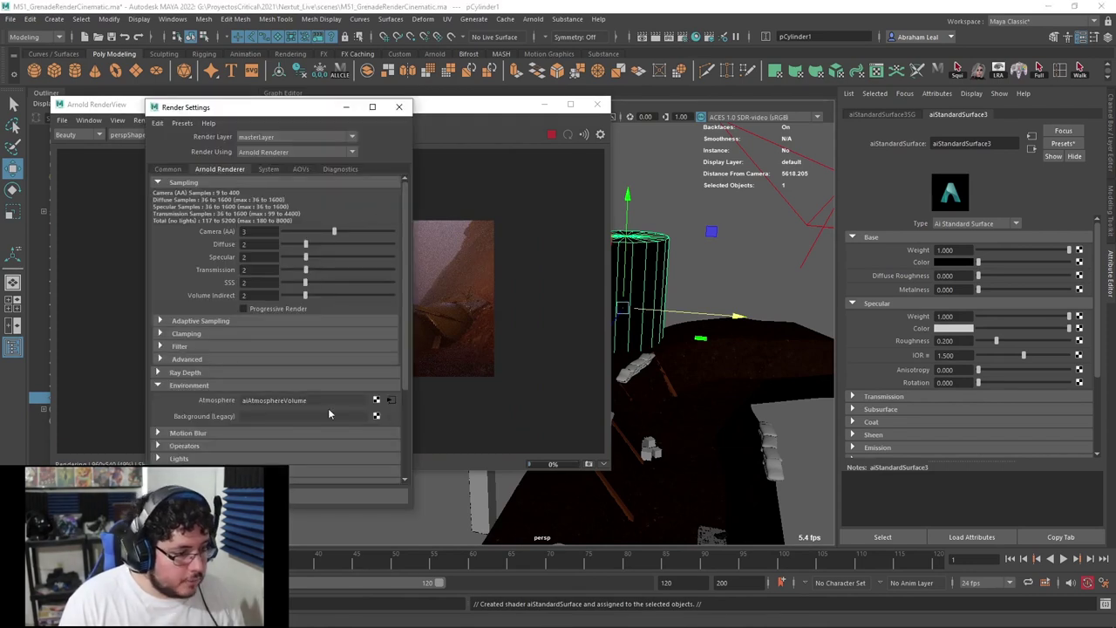
pyautogui.click(389, 399)
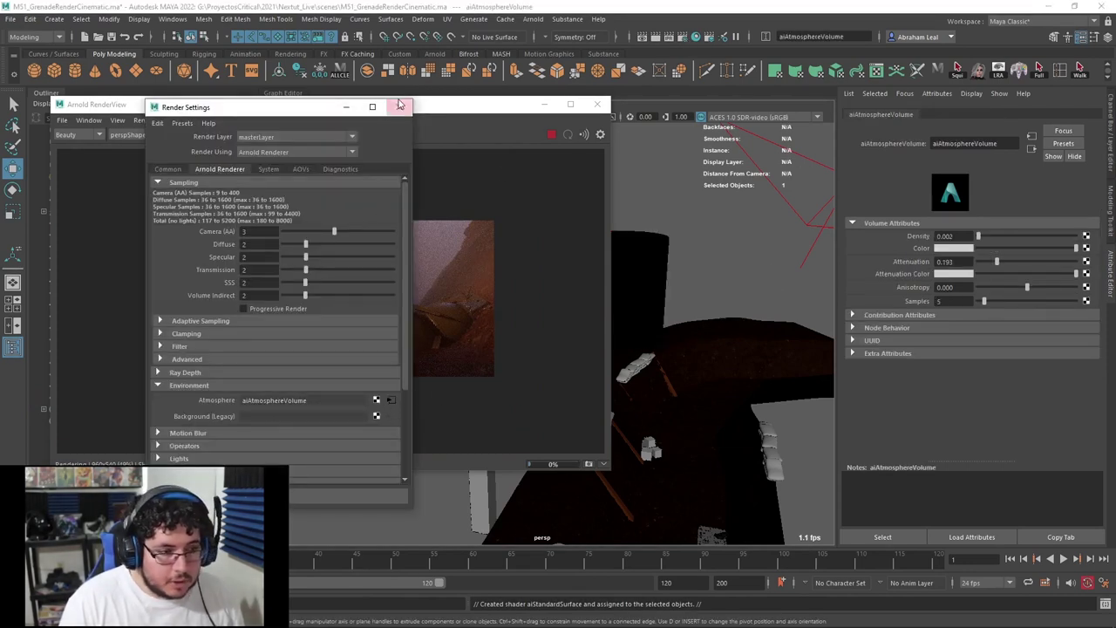
pyautogui.click(400, 106)
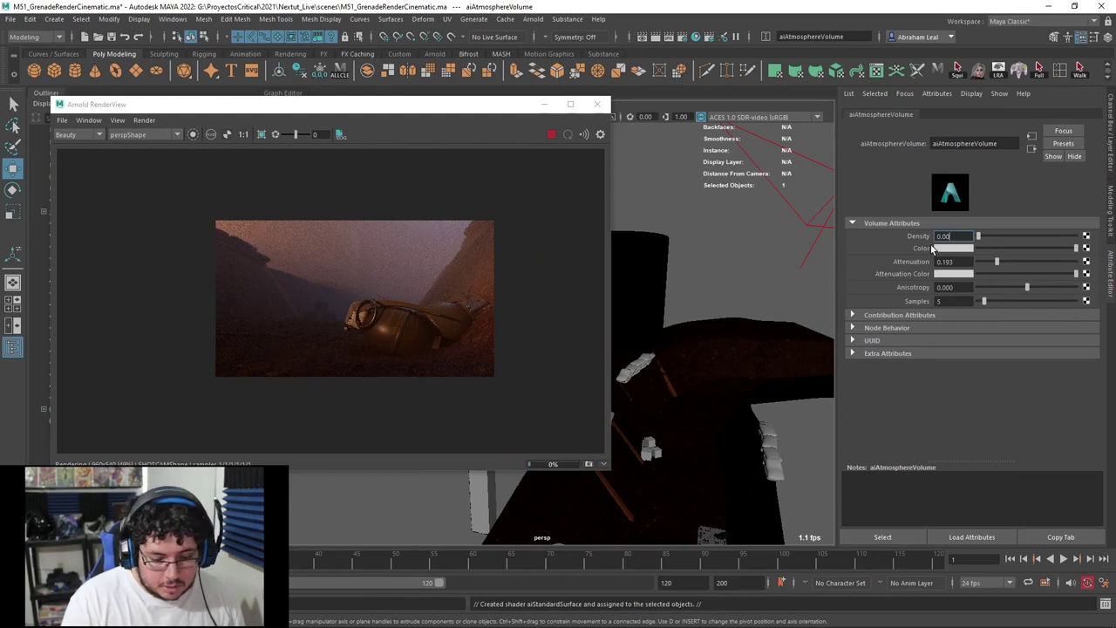
pyautogui.scroll(4, 370, 261)
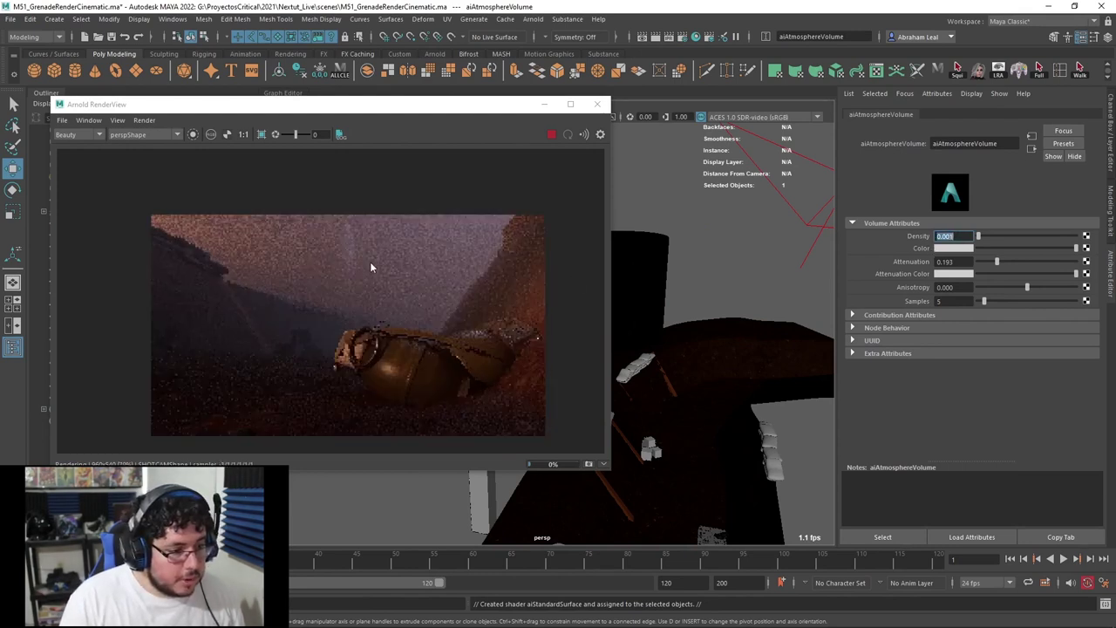
pyautogui.click(949, 237)
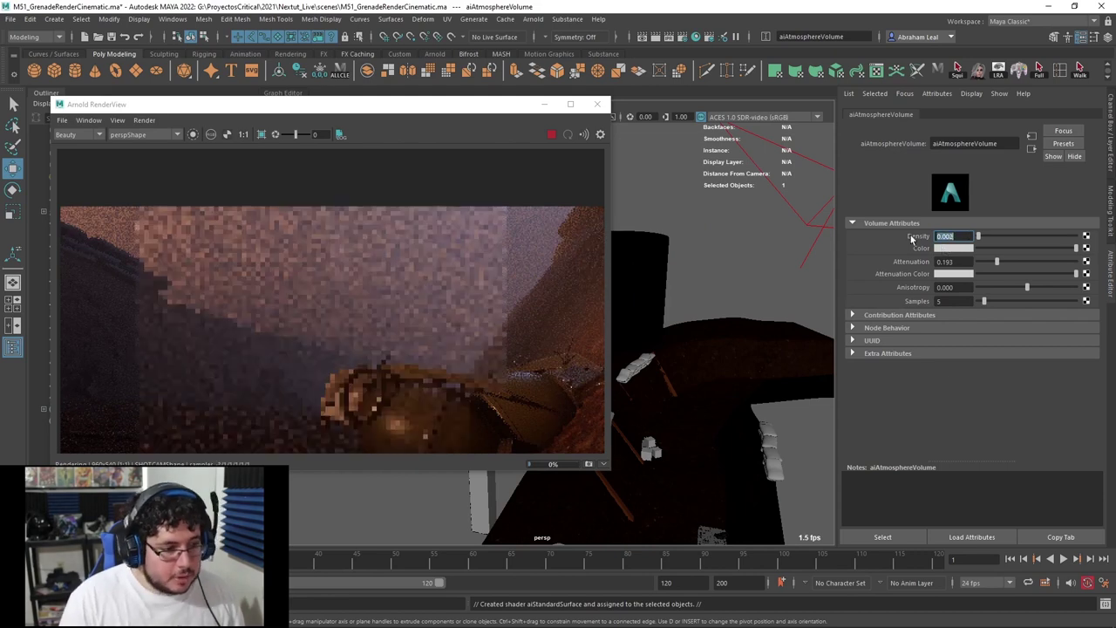
# Examine the haze and background in the render, and inspect the cylinder's silhouette in the alpha channel.
pyautogui.scroll(-2, 254, 312)
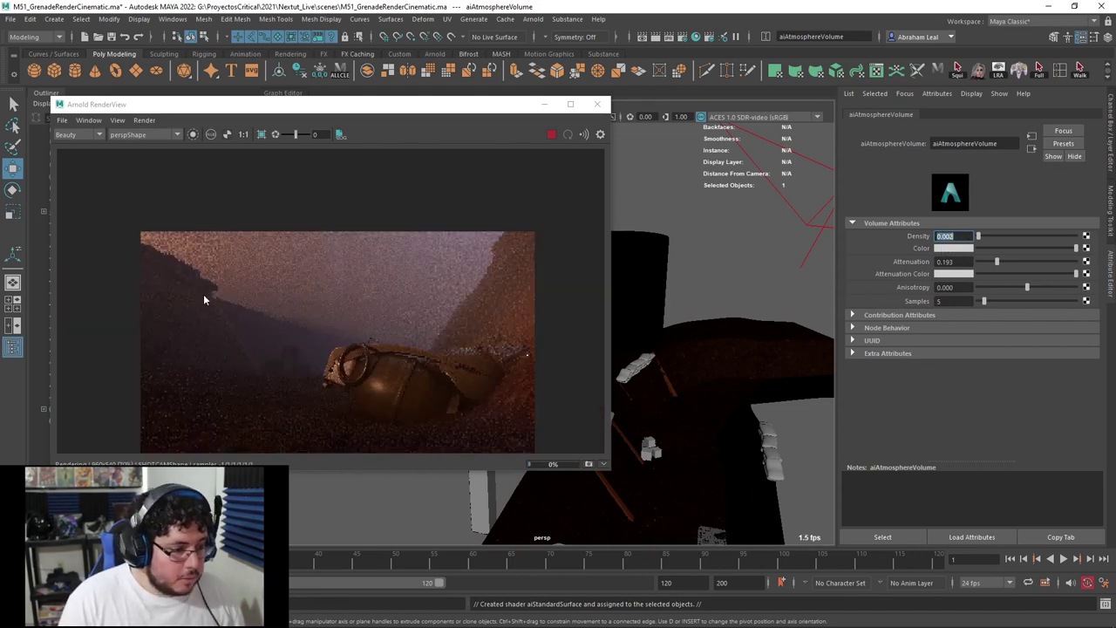
pyautogui.moveTo(204, 295); pyautogui.dragTo(308, 285, button='middle')
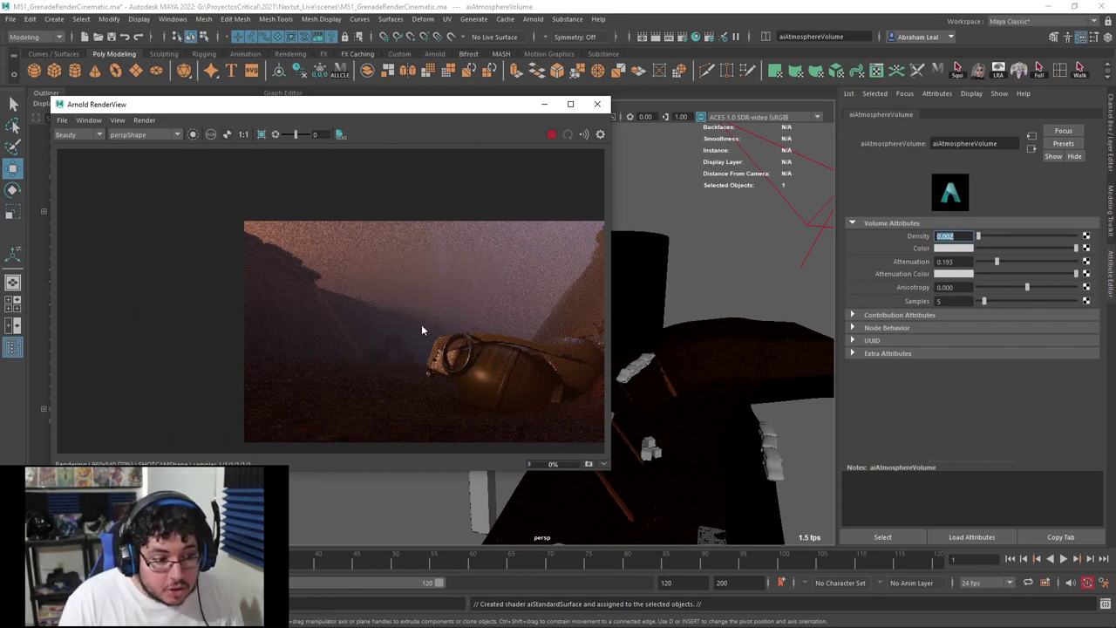
pyautogui.scroll(-1, 445, 337)
pyautogui.scroll(2, 512, 338)
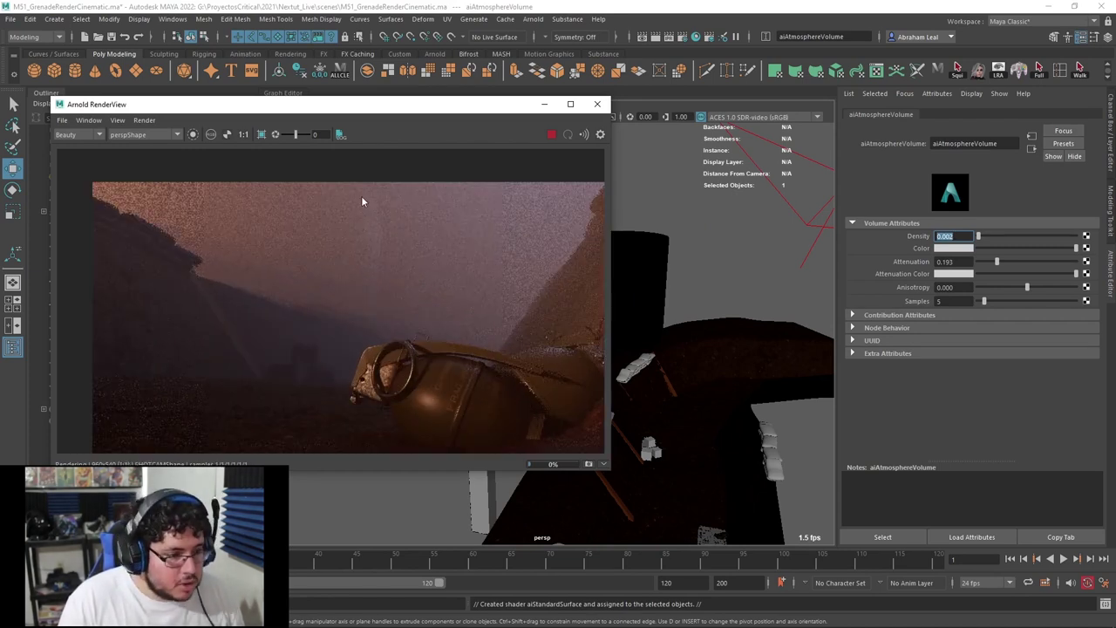
pyautogui.click(227, 133)
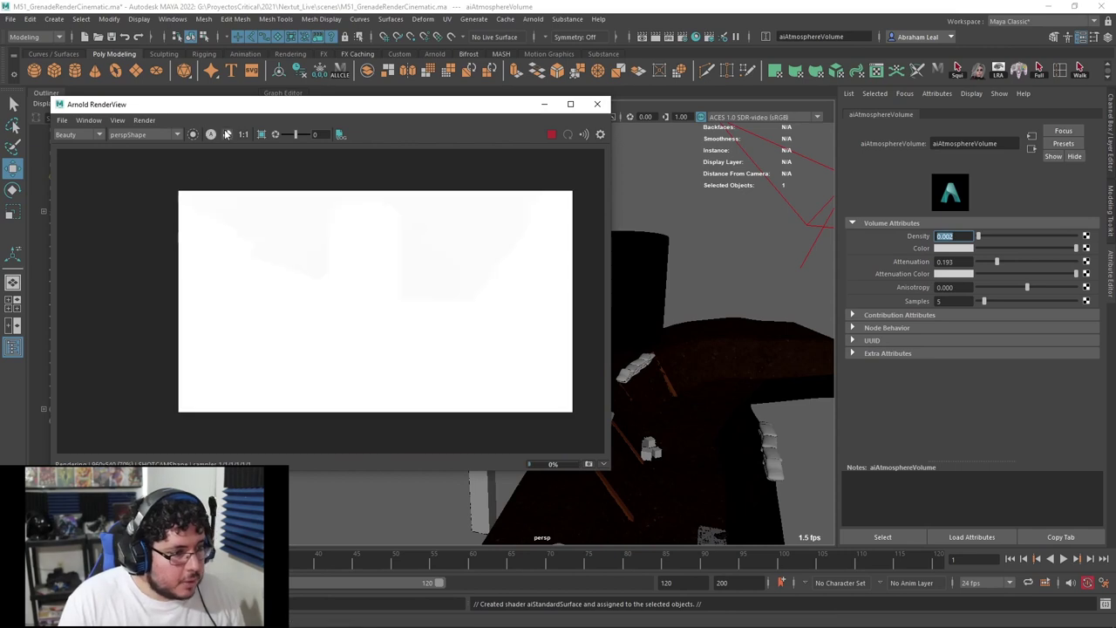
pyautogui.press('a')
pyautogui.press('a')
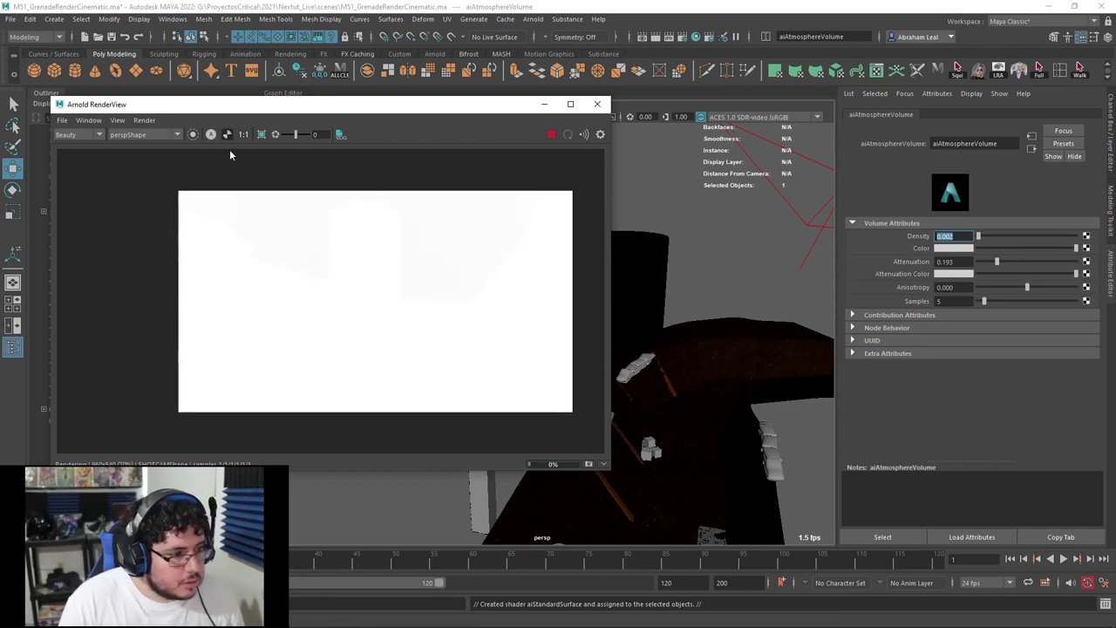
# Cycle the render display through its individual color channels and return it to the full-color image.
pyautogui.click(215, 138)
pyautogui.click(215, 138)
pyautogui.click(215, 137)
pyautogui.click(216, 137)
pyautogui.click(215, 137)
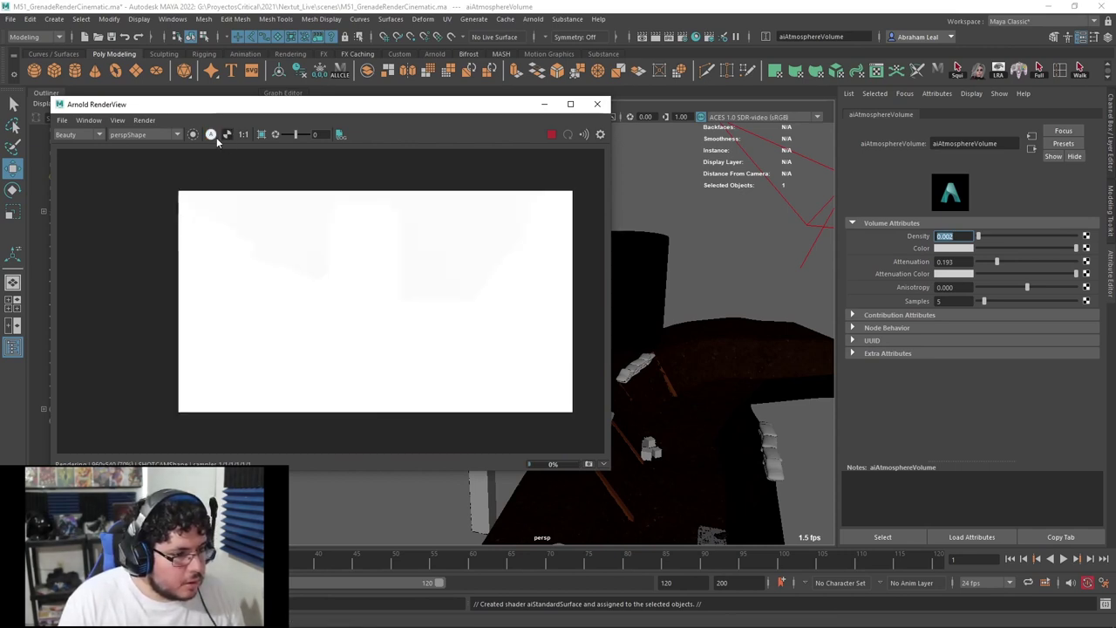
pyautogui.click(228, 140)
pyautogui.click(207, 139)
pyautogui.click(206, 139)
pyautogui.click(206, 139)
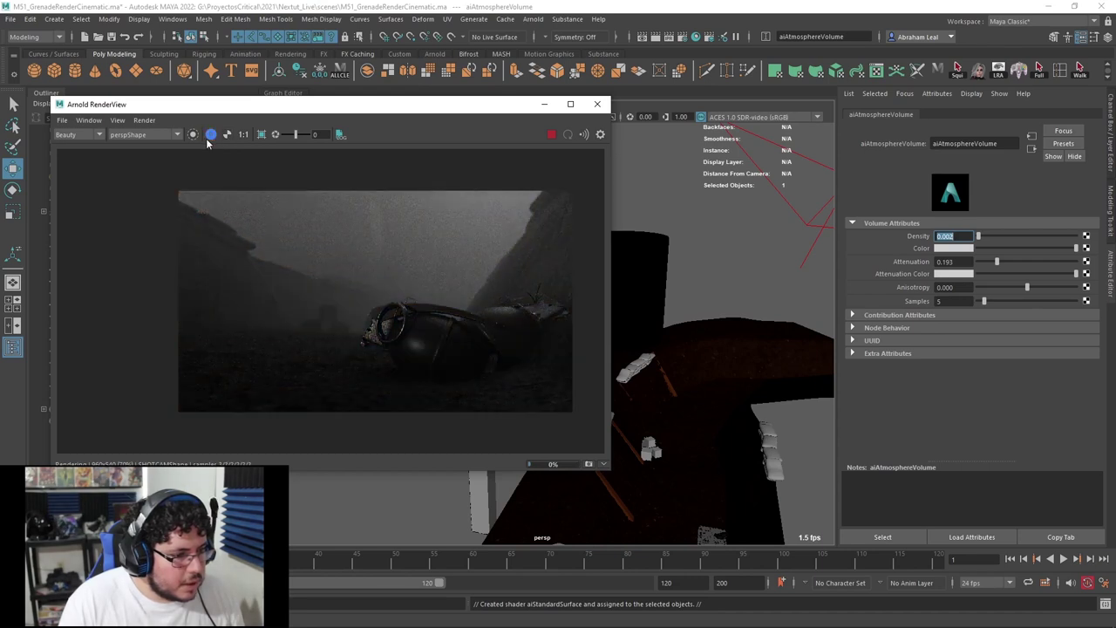
pyautogui.click(227, 135)
pyautogui.click(226, 136)
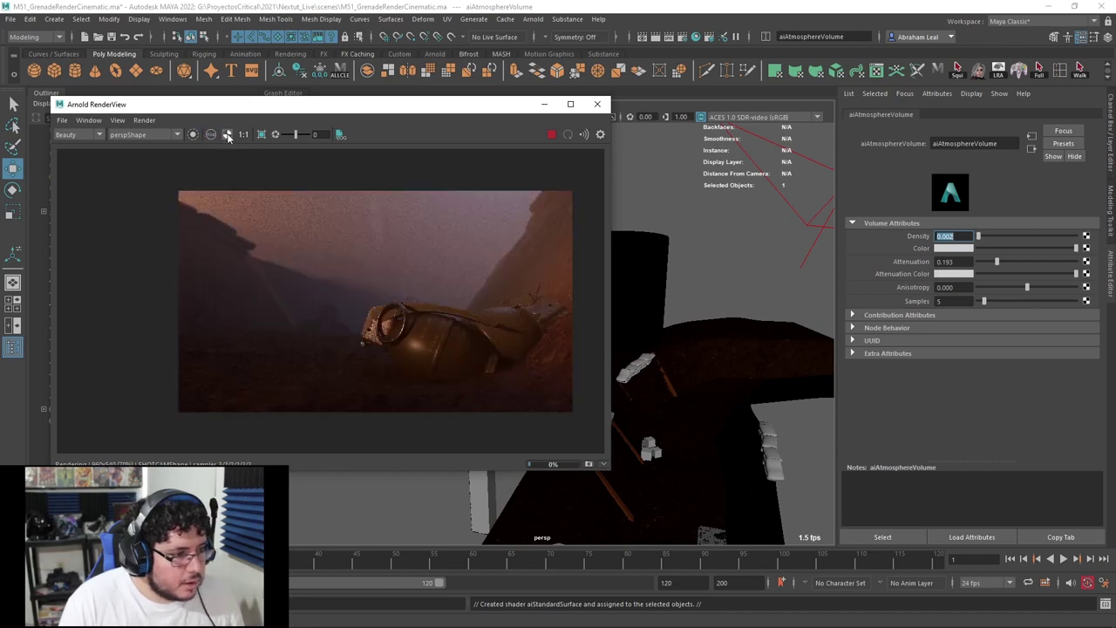
pyautogui.click(228, 138)
pyautogui.click(228, 138)
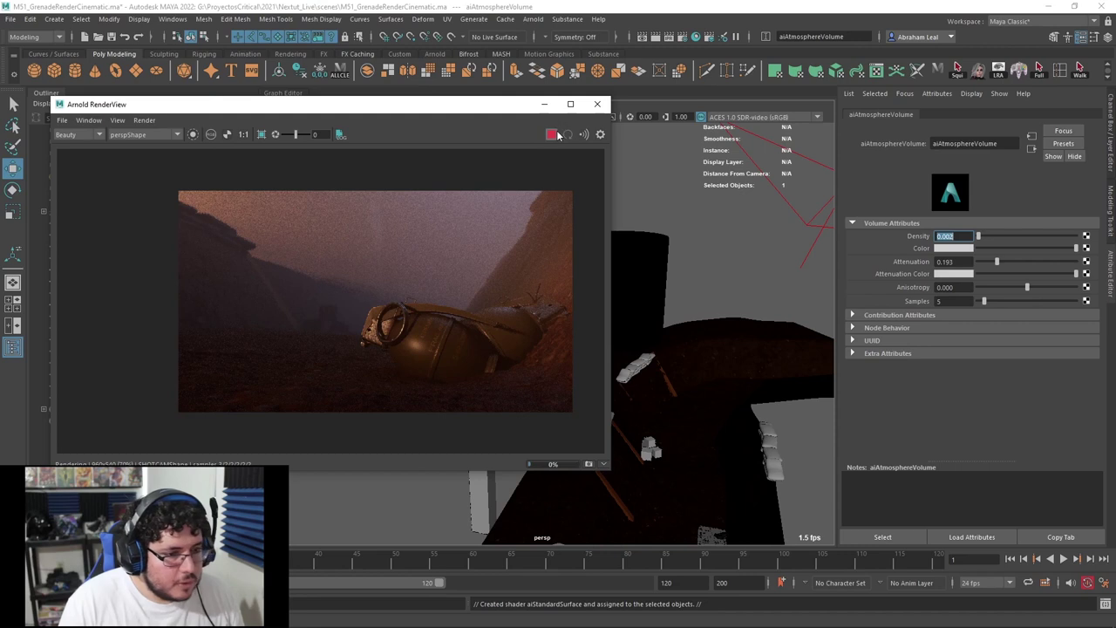
# Move and rotate the area light beyond the far bend of the trench, and check the cylinder's silhouette in the render.
pyautogui.click(731, 237)
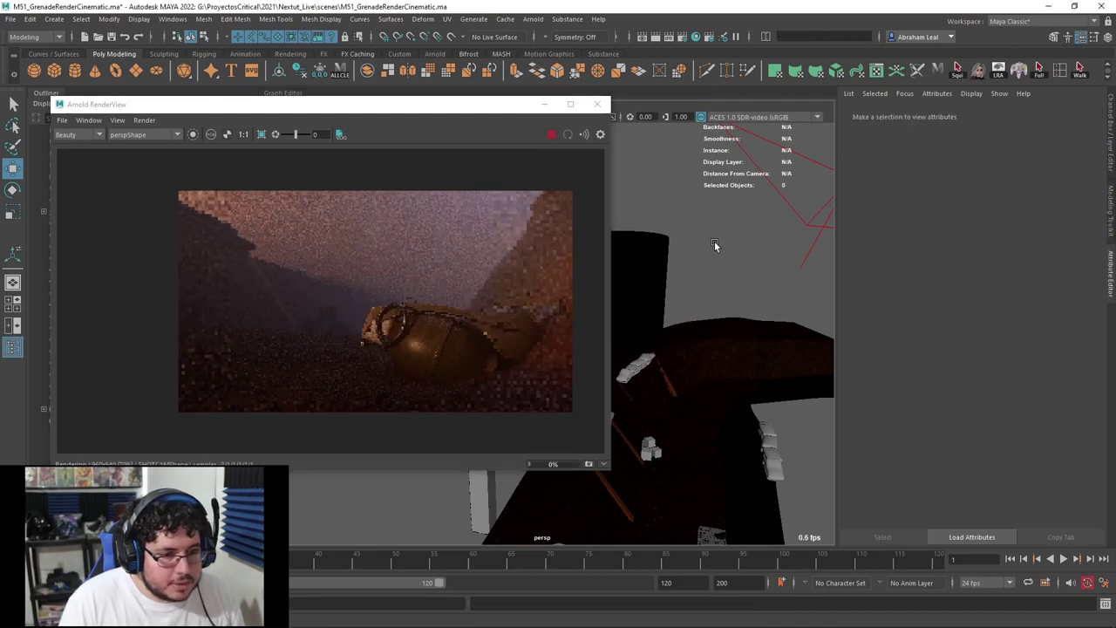
pyautogui.keyDown('alt'); pyautogui.moveTo(702, 282); pyautogui.dragTo(747, 336); pyautogui.keyUp('alt')
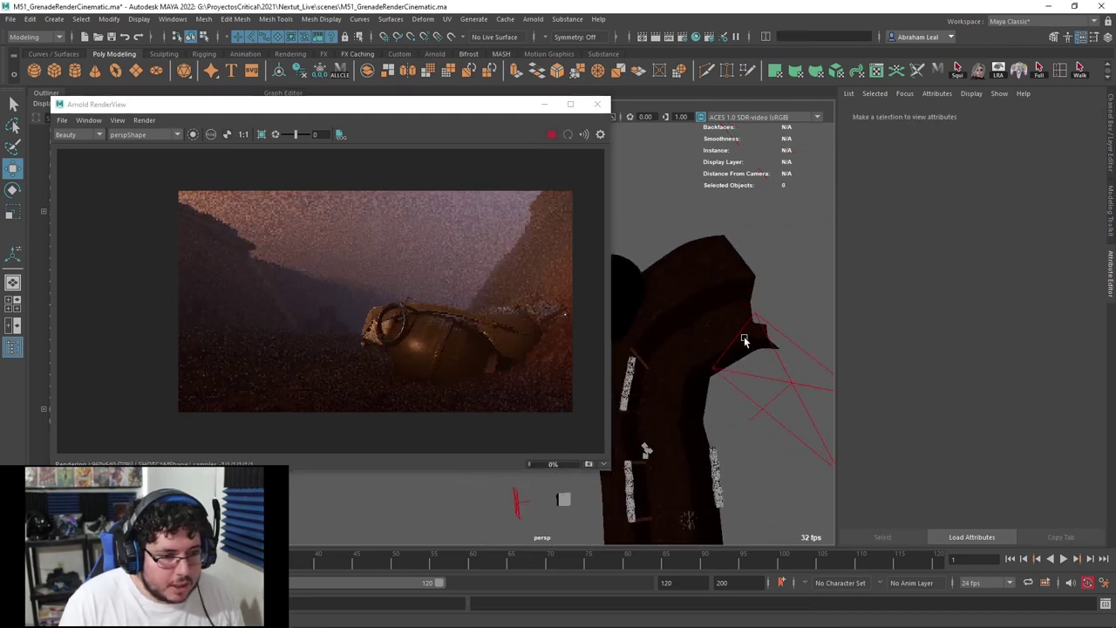
pyautogui.click(791, 386)
pyautogui.moveTo(791, 386); pyautogui.dragTo(730, 239)
pyautogui.moveTo(690, 173); pyautogui.dragTo(739, 188)
pyautogui.press('e')
pyautogui.click(824, 418)
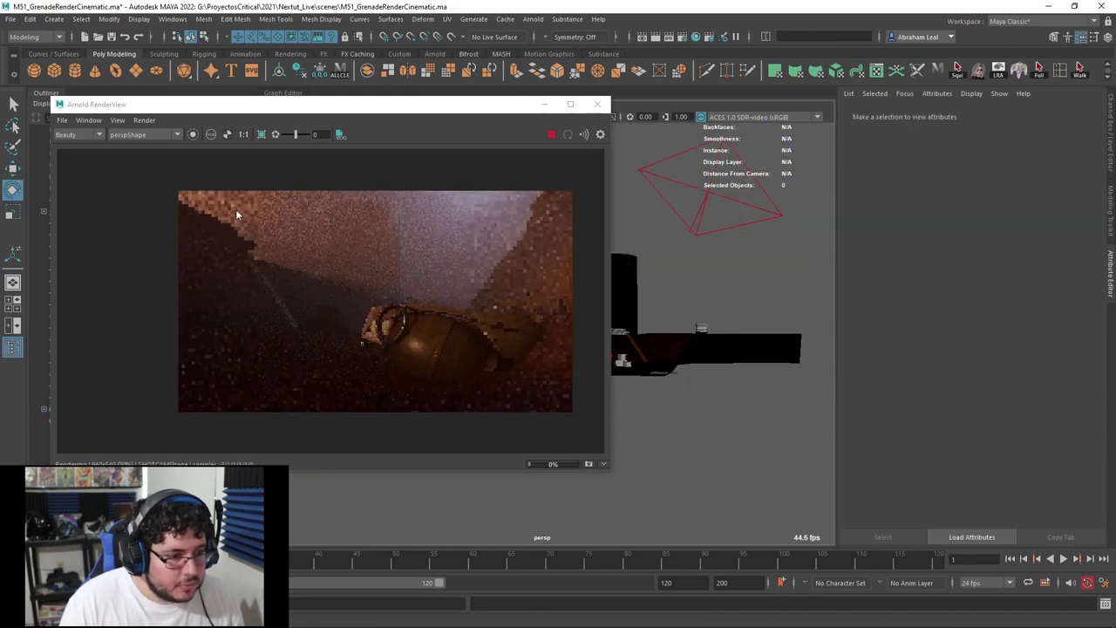
pyautogui.scroll(2, 358, 239)
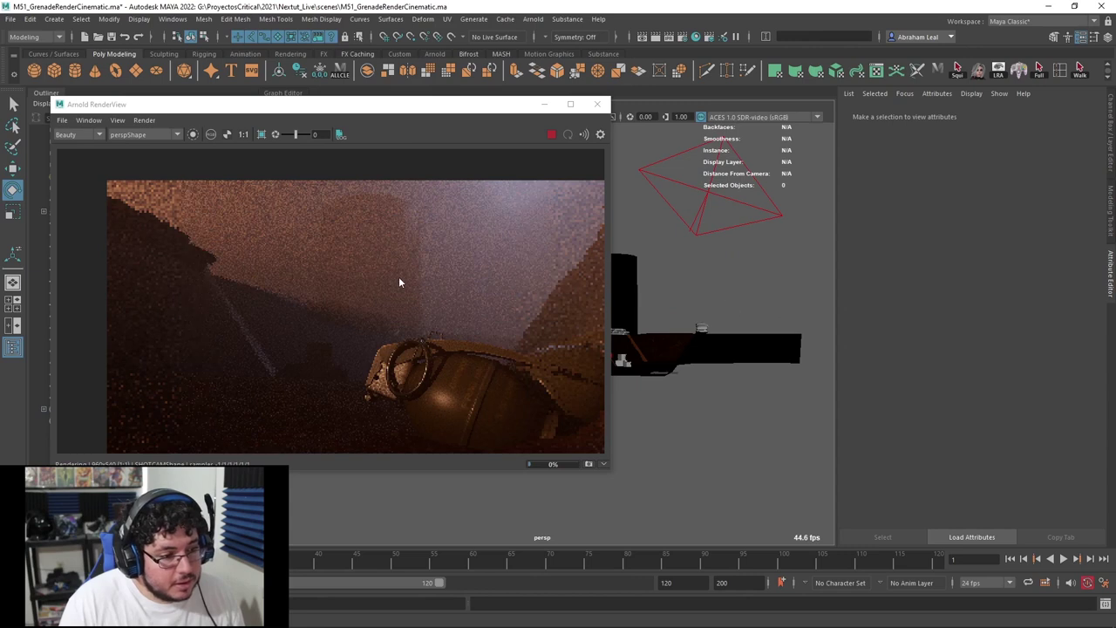
pyautogui.scroll(-3, 436, 283)
pyautogui.scroll(2, 419, 293)
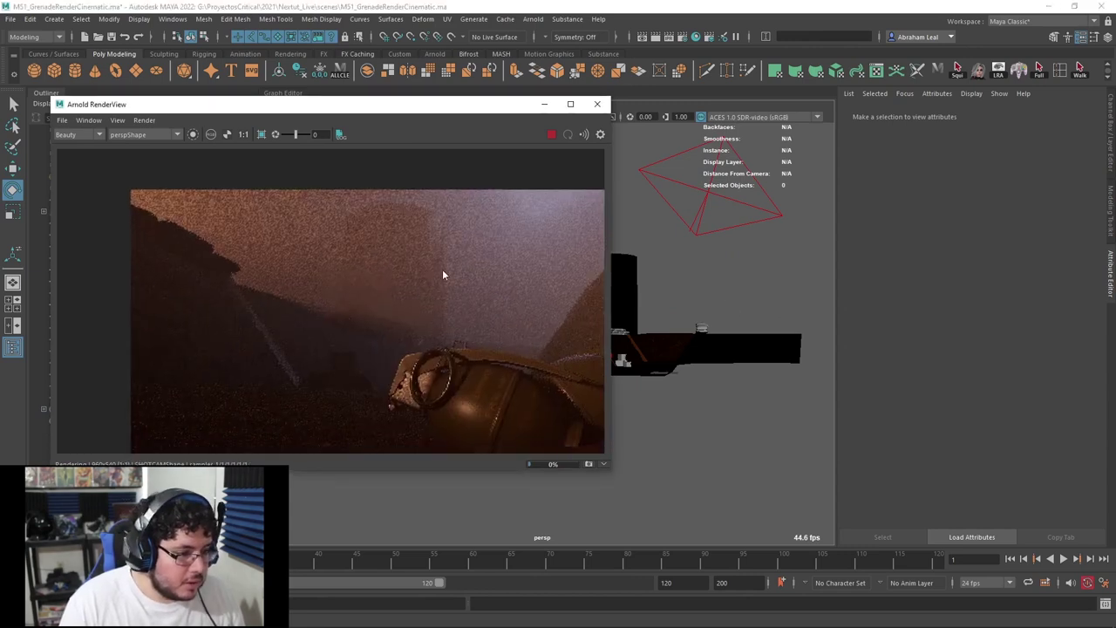
pyautogui.scroll(-2, 446, 285)
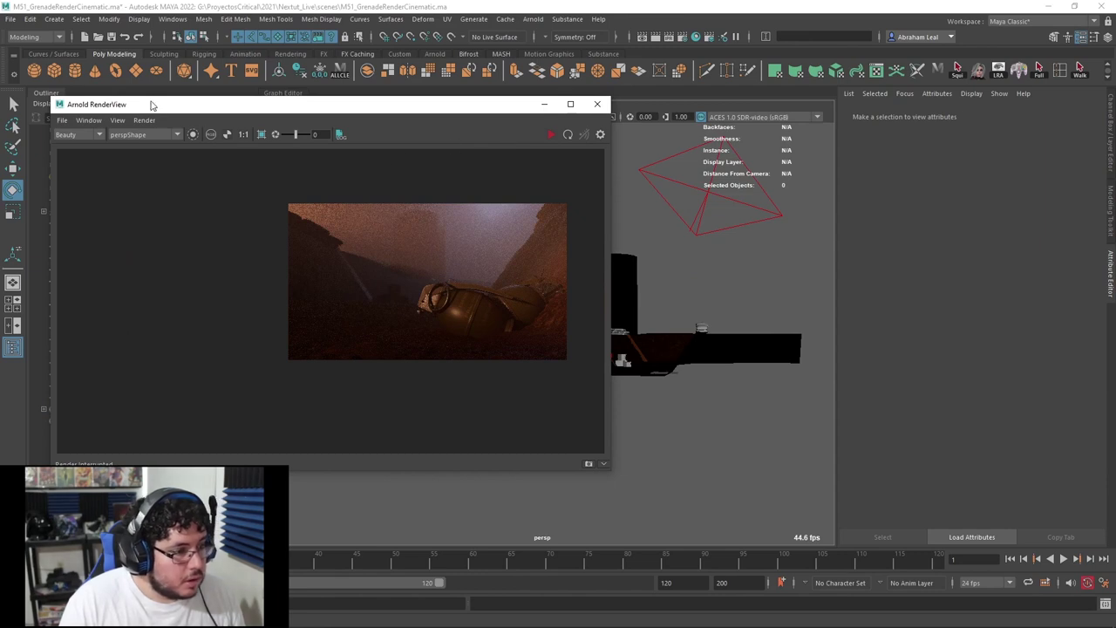
# Create a cube, scale it to about 46 × 426 × 1160, and move it to Z about -2956.
pyautogui.click(55, 72)
pyautogui.keyDown('alt'); pyautogui.moveTo(698, 401); pyautogui.dragTo(643, 405); pyautogui.keyUp('alt')
pyautogui.press('r')
pyautogui.moveTo(644, 302); pyautogui.dragTo(644, 360)
pyautogui.press('w')
pyautogui.moveTo(630, 439); pyautogui.dragTo(675, 341)
pyautogui.keyDown('alt'); pyautogui.moveTo(675, 345); pyautogui.dragTo(576, 405); pyautogui.keyUp('alt')
pyautogui.keyDown('alt'); pyautogui.moveTo(653, 377); pyautogui.dragTo(694, 385, button='middle'); pyautogui.keyUp('alt')
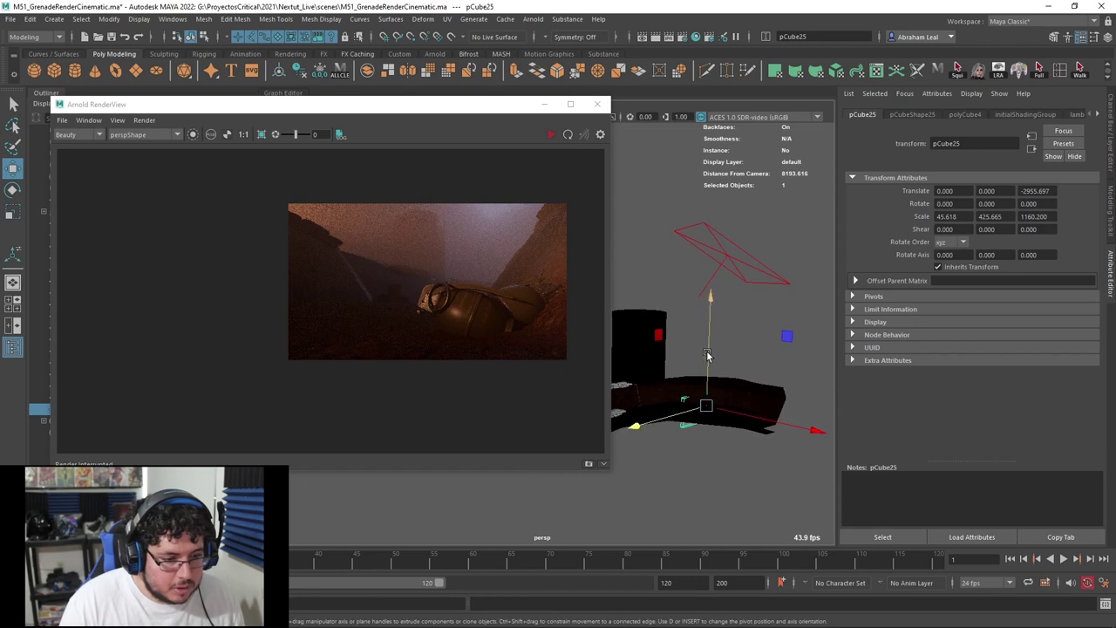
# Shrink the cube to about 38 × 359 × 978 and place it as a windmill blade at X -575, Y 1081, Z -1841.
pyautogui.moveTo(707, 356); pyautogui.dragTo(704, 287)
pyautogui.moveTo(670, 339); pyautogui.dragTo(643, 340)
pyautogui.keyDown('alt'); pyautogui.moveTo(665, 345); pyautogui.dragTo(684, 339); pyautogui.keyUp('alt')
pyautogui.moveTo(687, 299)
pyautogui.mouseDown()
pyautogui.moveTo(686, 282)
pyautogui.moveTo(686, 294)
pyautogui.mouseUp()
pyautogui.press('e')
pyautogui.press('r')
pyautogui.moveTo(686, 336); pyautogui.dragTo(768, 422)
pyautogui.press('w')
pyautogui.moveTo(809, 380); pyautogui.dragTo(650, 379)
# Relocate the blade's pivot to its inner end in front of the cylinder.
pyautogui.keyDown('alt'); pyautogui.moveTo(651, 379); pyautogui.dragTo(698, 368); pyautogui.keyUp('alt')
pyautogui.press('d')
pyautogui.click(667, 370)
pyautogui.click(703, 367)
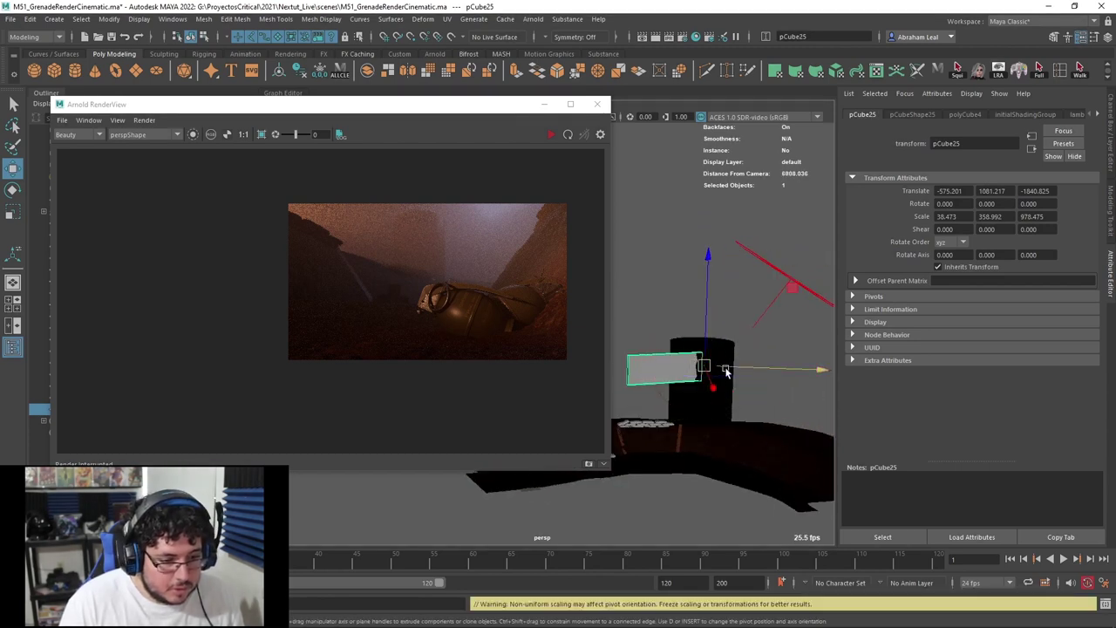
# Duplicate the blade three times, rotating each copy about a quarter turn around the hub to form a four-blade windmill.
pyautogui.hotkey('ctrl', 'd')
pyautogui.press('d')
pyautogui.moveTo(665, 281); pyautogui.dragTo(810, 319)
pyautogui.hotkey('ctrl', 'd')
pyautogui.moveTo(703, 263); pyautogui.dragTo(825, 349)
pyautogui.hotkey('ctrl', 'd')
pyautogui.moveTo(705, 288); pyautogui.dragTo(817, 358)
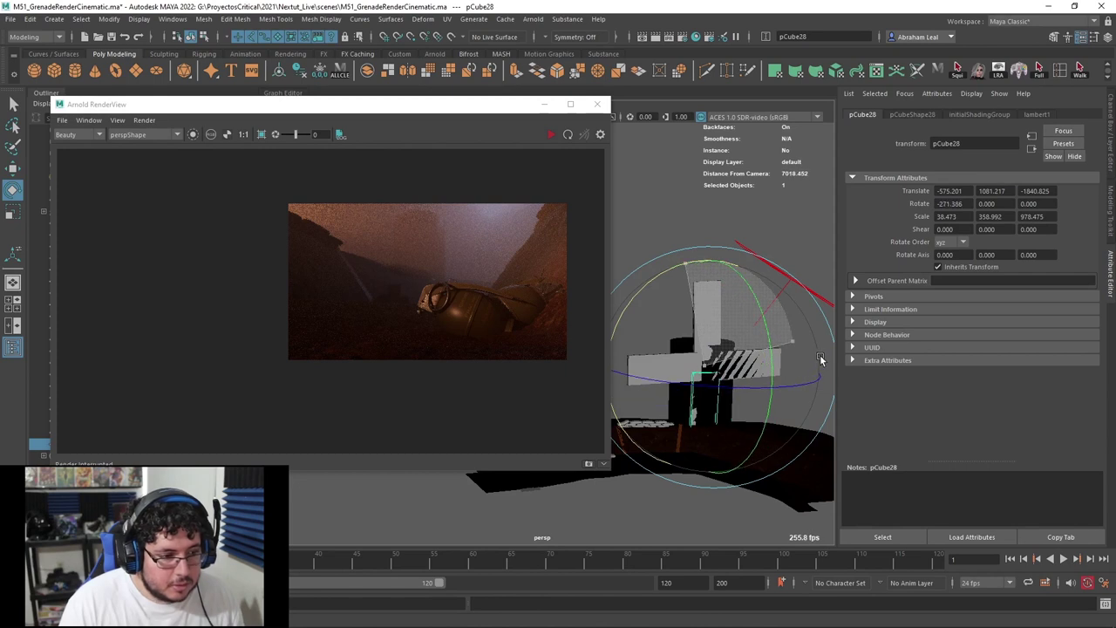
pyautogui.click(820, 360)
# Raise the cylinder and three blades together, and lift the remaining blade to line up with them.
pyautogui.keyDown('shift'); pyautogui.click(707, 325); pyautogui.keyUp('shift')
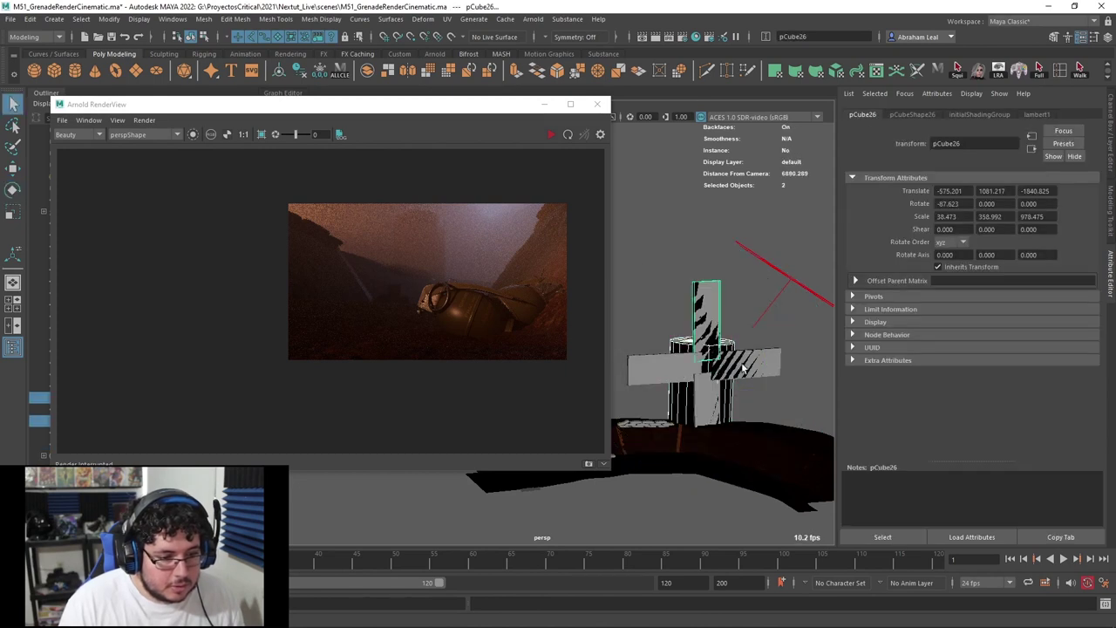
pyautogui.keyDown('shift'); pyautogui.click(733, 370); pyautogui.keyUp('shift')
pyautogui.keyDown('shift'); pyautogui.click(706, 400); pyautogui.keyUp('shift')
pyautogui.keyDown('shift'); pyautogui.click(707, 395); pyautogui.keyUp('shift')
pyautogui.keyDown('shift'); pyautogui.click(708, 394); pyautogui.keyUp('shift')
pyautogui.keyDown('shift'); pyautogui.click(675, 375); pyautogui.keyUp('shift')
pyautogui.keyDown('shift'); pyautogui.moveTo(713, 351); pyautogui.dragTo(677, 391); pyautogui.keyUp('shift')
pyautogui.keyDown('shift'); pyautogui.click(699, 335); pyautogui.keyUp('shift')
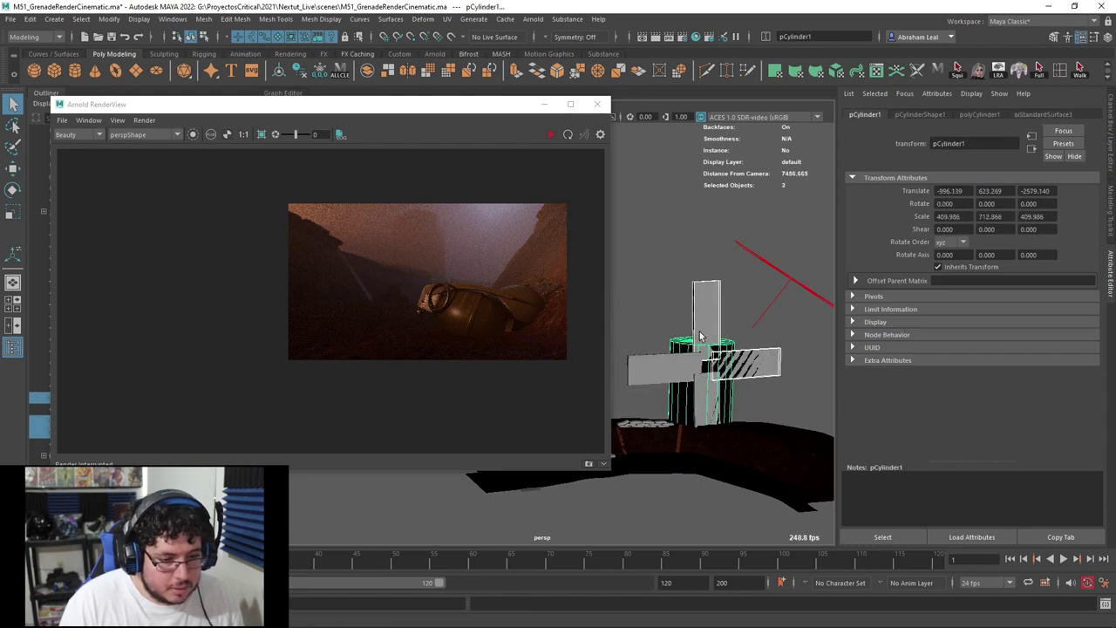
pyautogui.keyDown('shift'); pyautogui.click(709, 371); pyautogui.keyUp('shift')
pyautogui.keyDown('shift'); pyautogui.click(696, 395); pyautogui.keyUp('shift')
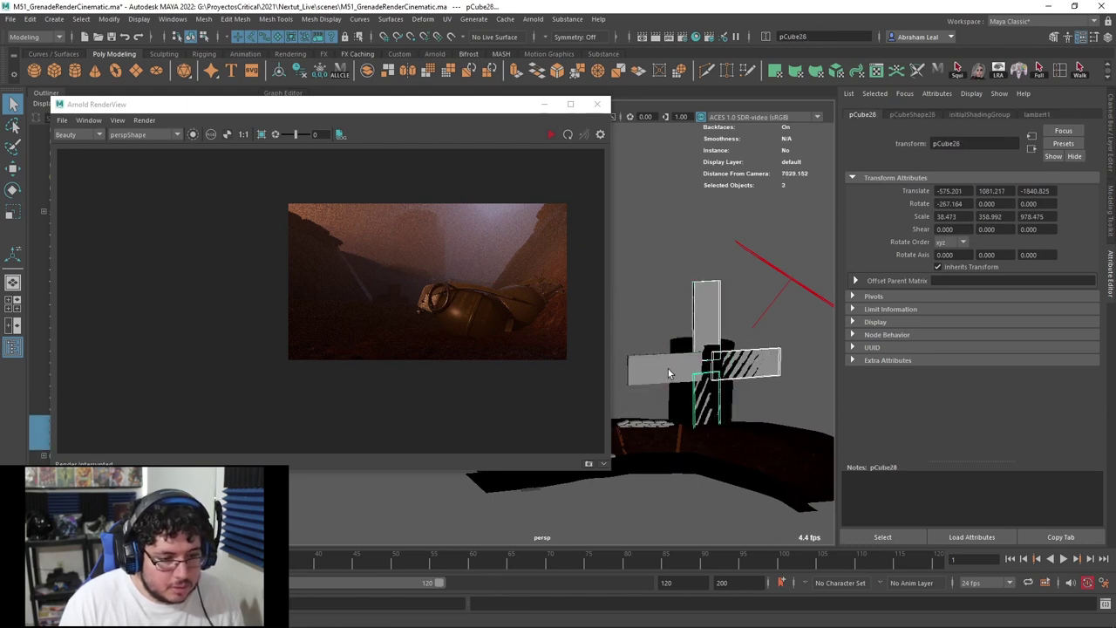
pyautogui.keyDown('shift'); pyautogui.click(669, 369); pyautogui.keyUp('shift')
pyautogui.press('w')
pyautogui.moveTo(701, 310); pyautogui.dragTo(702, 267)
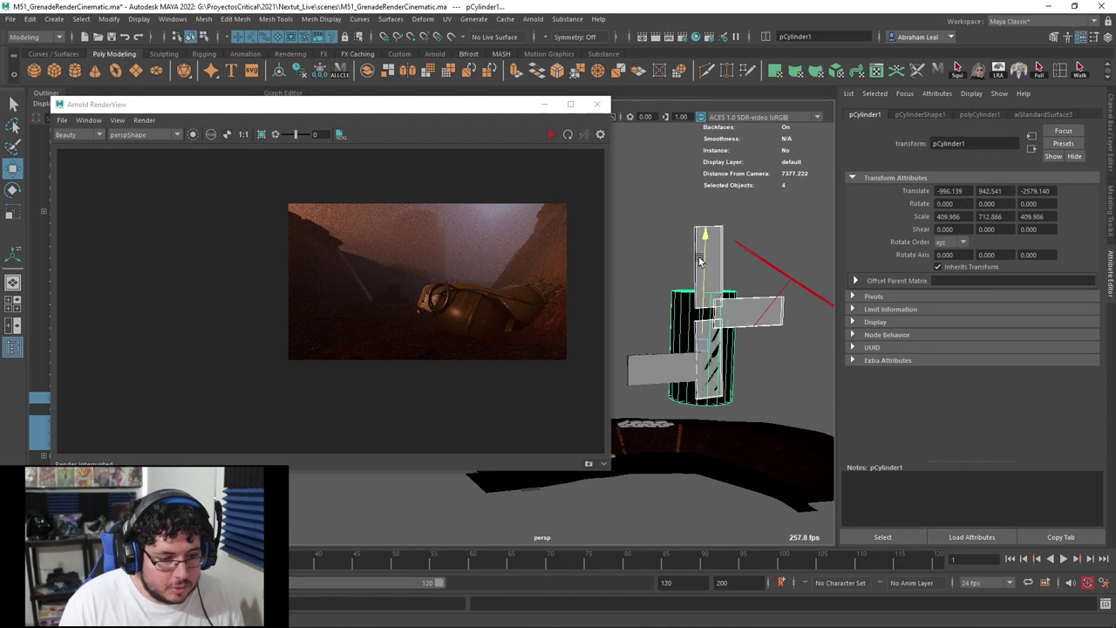
pyautogui.click(657, 379)
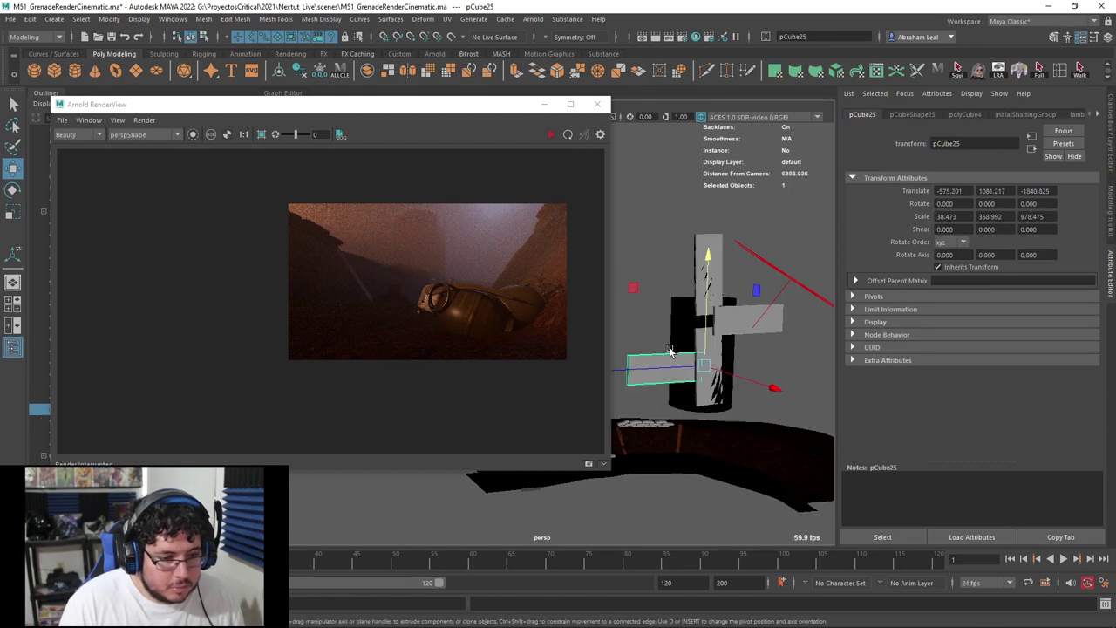
pyautogui.moveTo(705, 321); pyautogui.dragTo(704, 276)
# Pull the cylinder's bottom vertices down so the tower extends below the trench ground.
pyautogui.click(722, 398)
pyautogui.moveTo(722, 397); pyautogui.dragTo(722, 322, button='right')
pyautogui.click(680, 377)
pyautogui.moveTo(678, 297); pyautogui.dragTo(649, 300, button='right')
pyautogui.moveTo(757, 378); pyautogui.dragTo(657, 430)
pyautogui.moveTo(703, 302); pyautogui.dragTo(702, 364)
pyautogui.click(782, 407)
pyautogui.keyDown('alt'); pyautogui.moveTo(782, 408); pyautogui.dragTo(709, 373); pyautogui.keyUp('alt')
pyautogui.moveTo(710, 335); pyautogui.dragTo(680, 222, button='right')
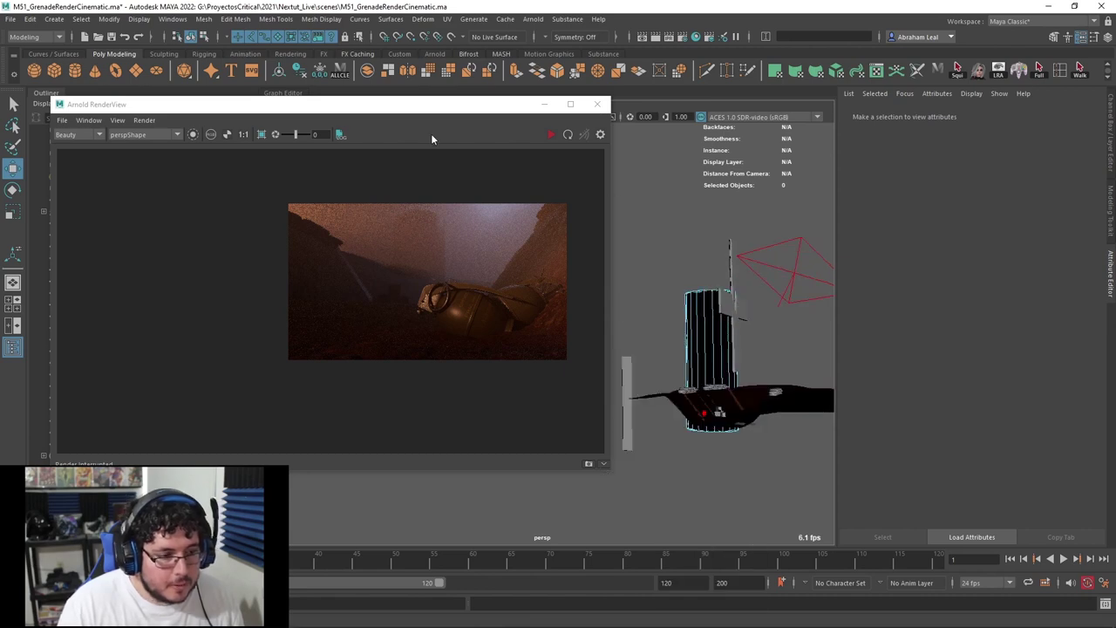
# Restart the render and inspect the windmill's silhouette against the haze.
pyautogui.click(552, 135)
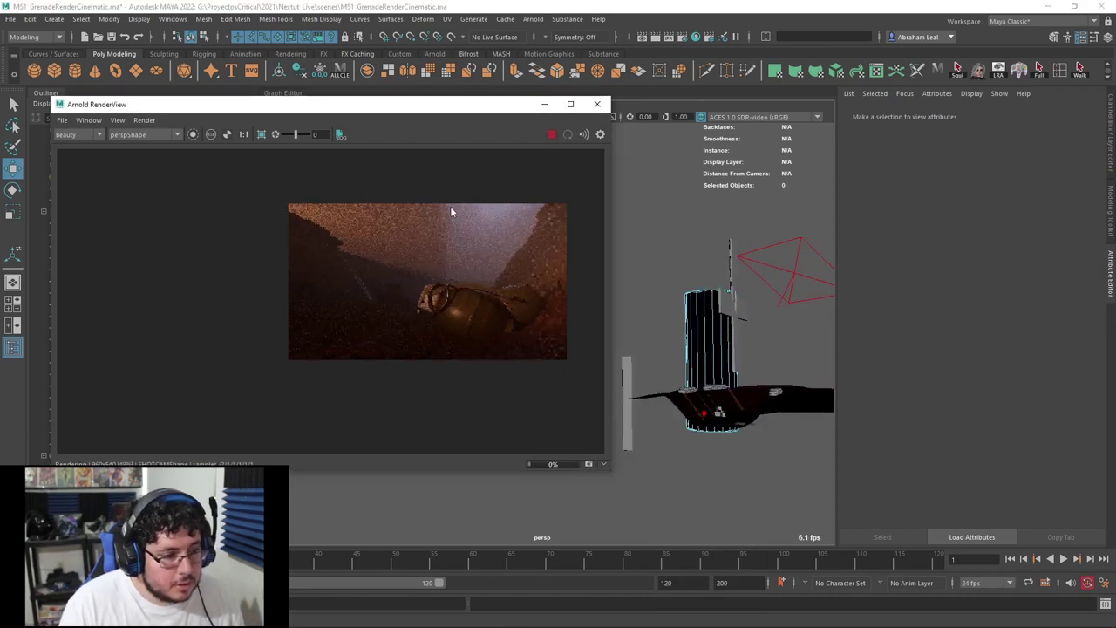
pyautogui.scroll(3, 450, 208)
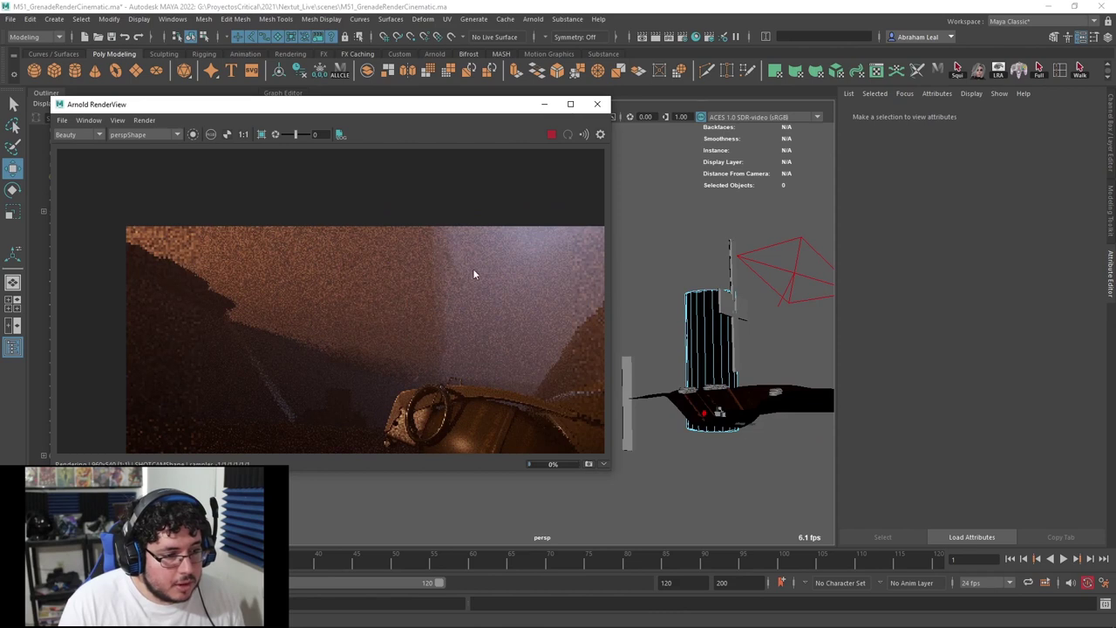
pyautogui.scroll(-2, 450, 296)
pyautogui.scroll(5, 481, 308)
pyautogui.scroll(-2, 429, 299)
pyautogui.scroll(-3, 454, 303)
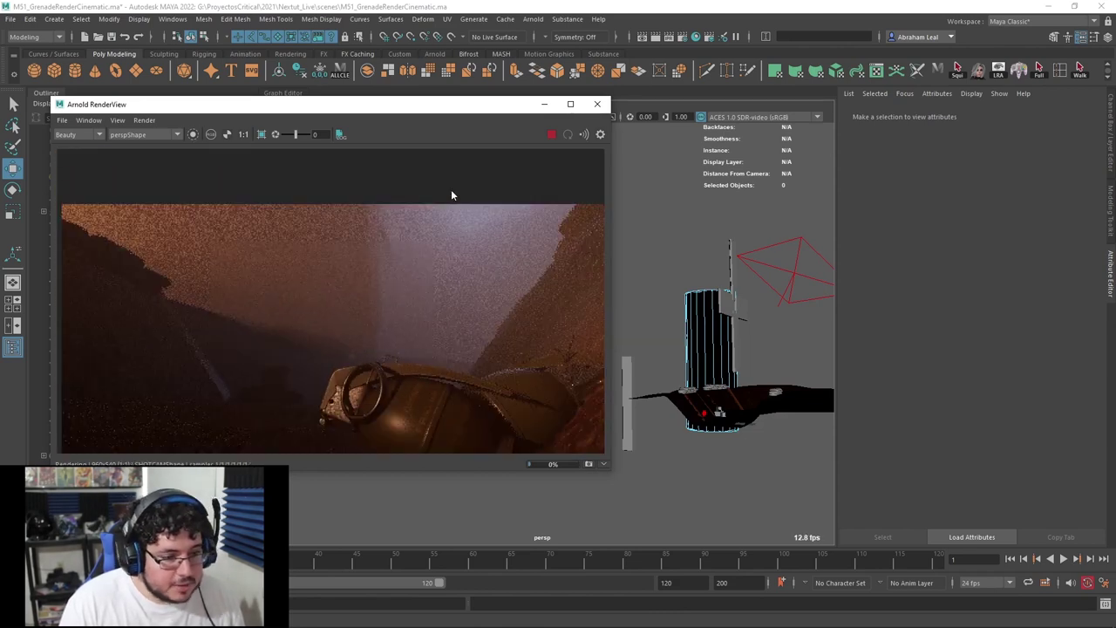
# Group the cylinder with its four blades, center the group's pivot, and rotate it to about -26° in Y.
pyautogui.rightClick(719, 295)
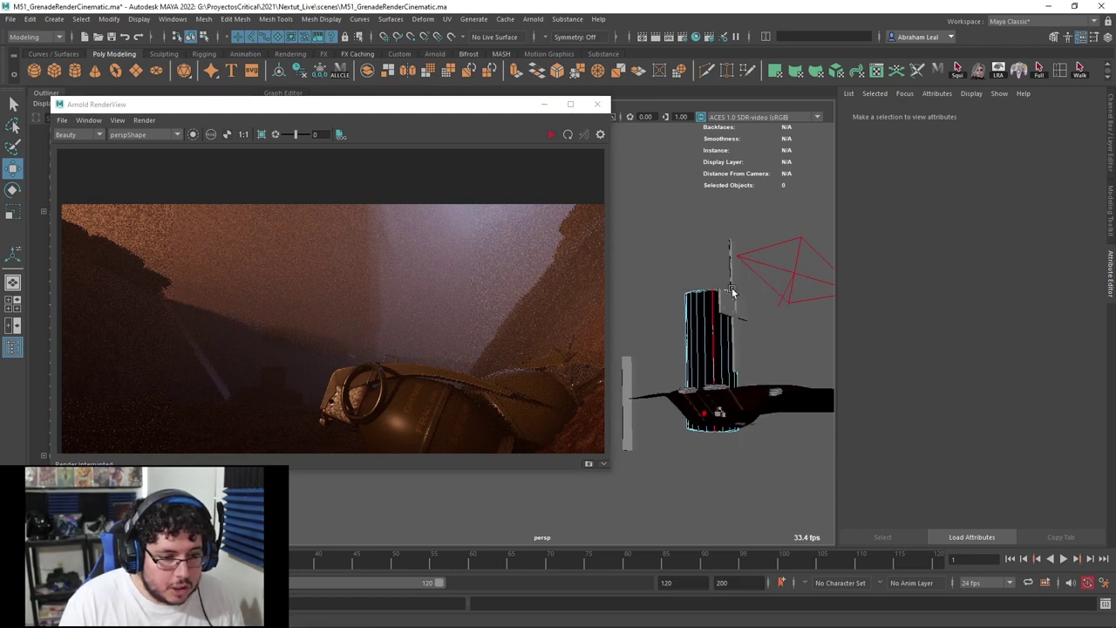
pyautogui.click(776, 278)
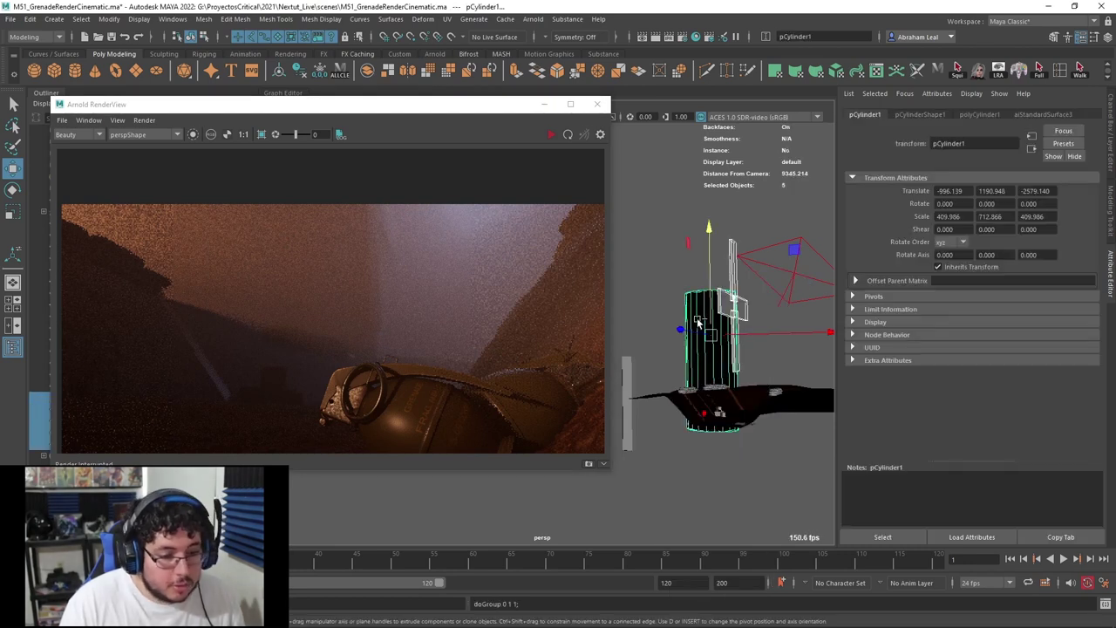
pyautogui.hotkey('ctrl', 'g')
pyautogui.press('e')
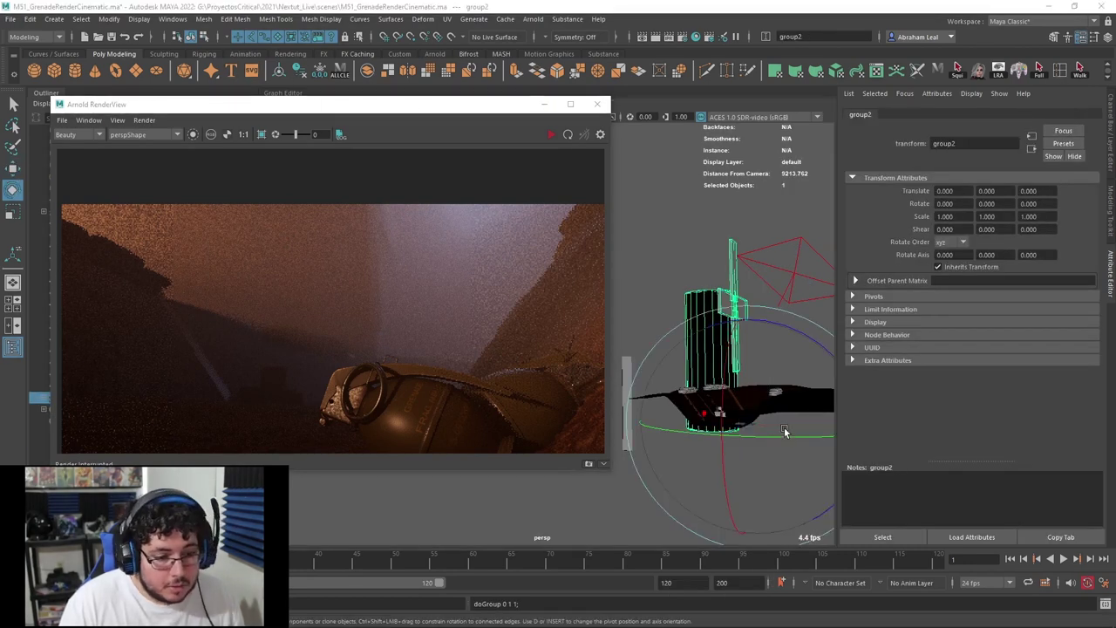
pyautogui.click(279, 71)
pyautogui.moveTo(765, 330); pyautogui.dragTo(711, 328)
# Render the rotated windmill and examine its silhouette in the background.
pyautogui.click(550, 136)
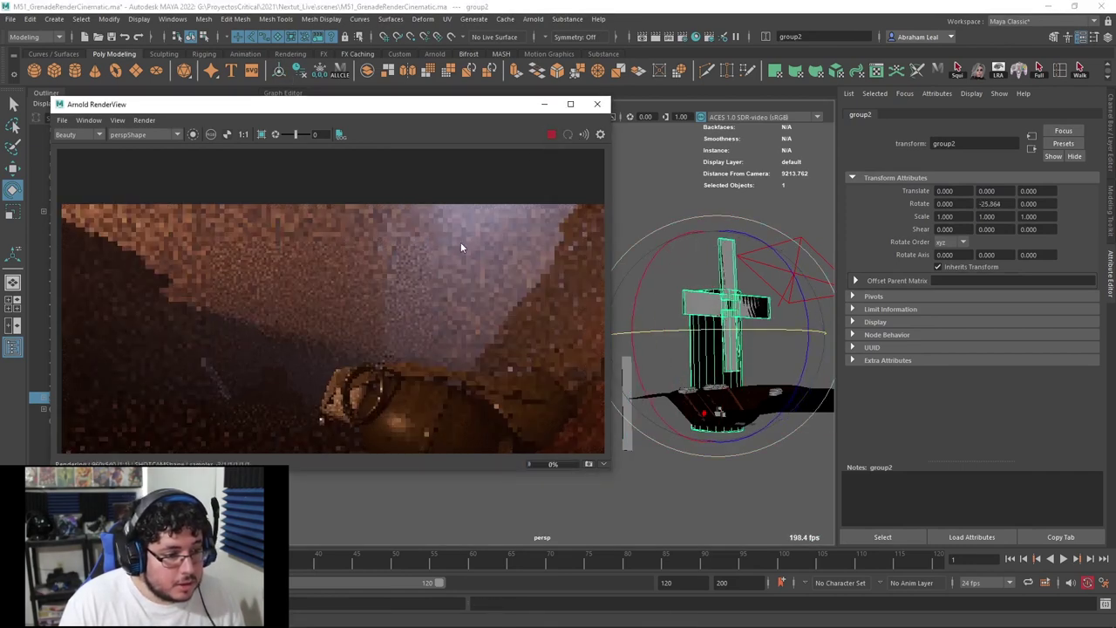
pyautogui.scroll(-1, 443, 251)
pyautogui.scroll(2, 429, 237)
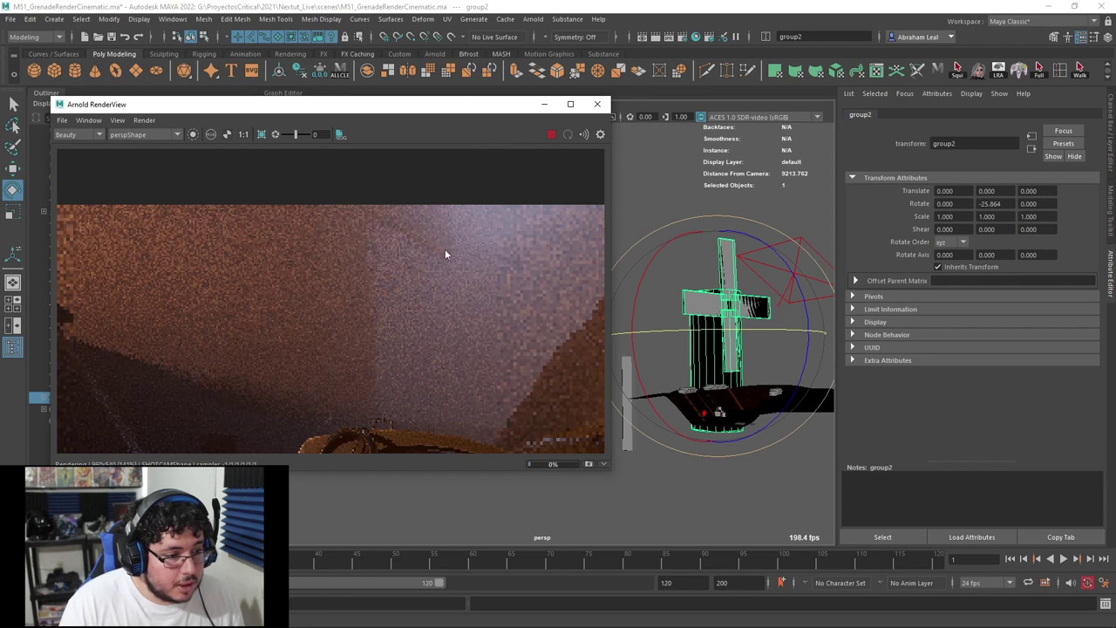
pyautogui.scroll(-3, 400, 242)
pyautogui.scroll(-3, 409, 247)
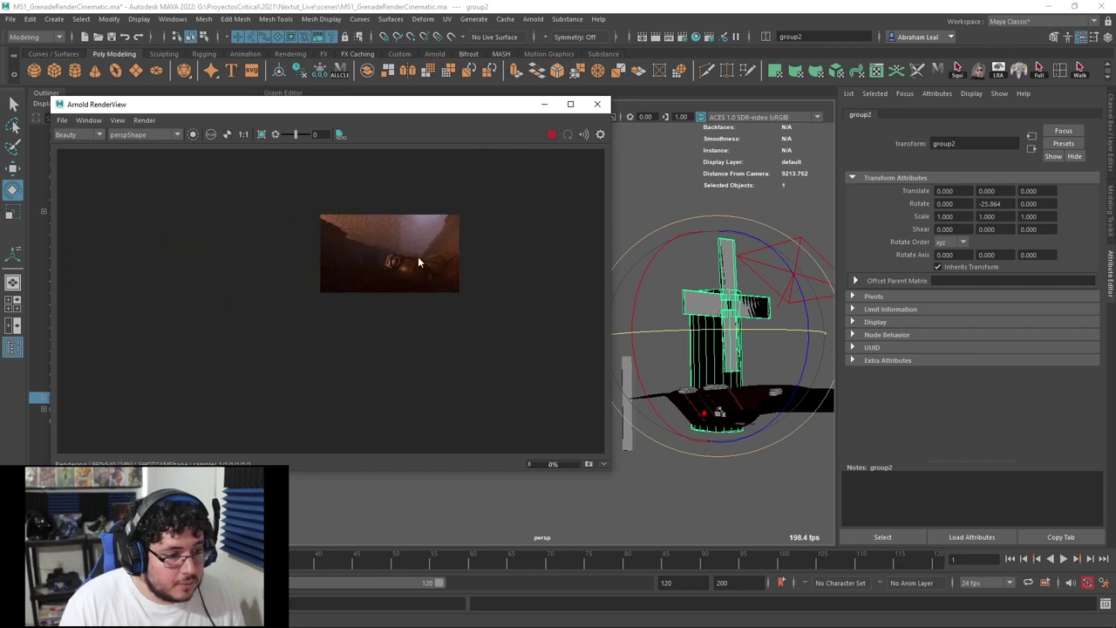
pyautogui.scroll(3, 419, 257)
pyautogui.scroll(-2, 406, 244)
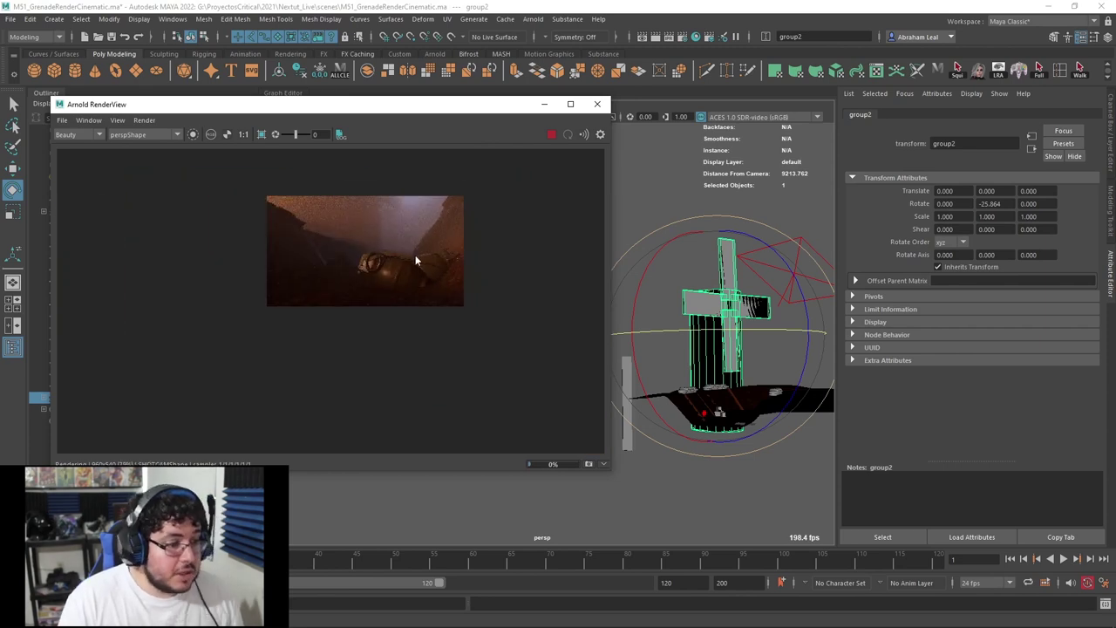
pyautogui.scroll(3, 415, 257)
pyautogui.moveTo(504, 290); pyautogui.dragTo(427, 243, button='middle')
pyautogui.scroll(-3, 712, 369)
# Stop the render and move the windmill group to X about -586 and Z about -545.
pyautogui.keyDown('alt'); pyautogui.moveTo(712, 369); pyautogui.dragTo(648, 397); pyautogui.keyUp('alt')
pyautogui.scroll(5, 715, 392)
pyautogui.press('w')
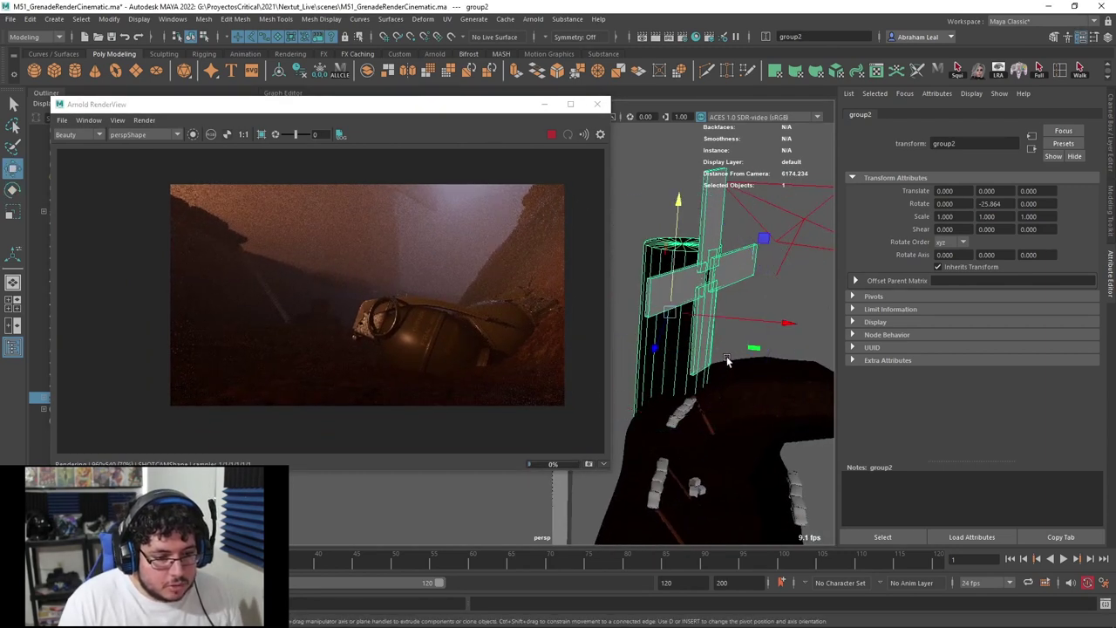
pyautogui.moveTo(780, 323); pyautogui.dragTo(722, 320)
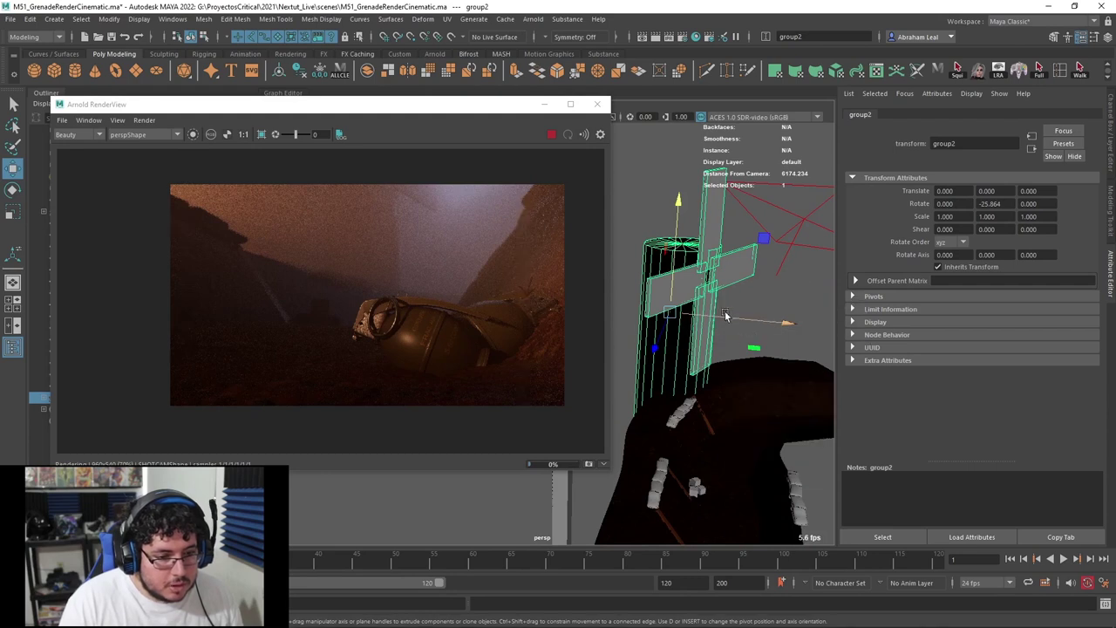
pyautogui.click(551, 134)
pyautogui.press('w')
pyautogui.moveTo(788, 326)
pyautogui.mouseDown()
pyautogui.moveTo(623, 321)
pyautogui.moveTo(628, 307)
pyautogui.mouseUp()
# Restart the render and check the overall composition with the windmill in its new position.
pyautogui.click(551, 137)
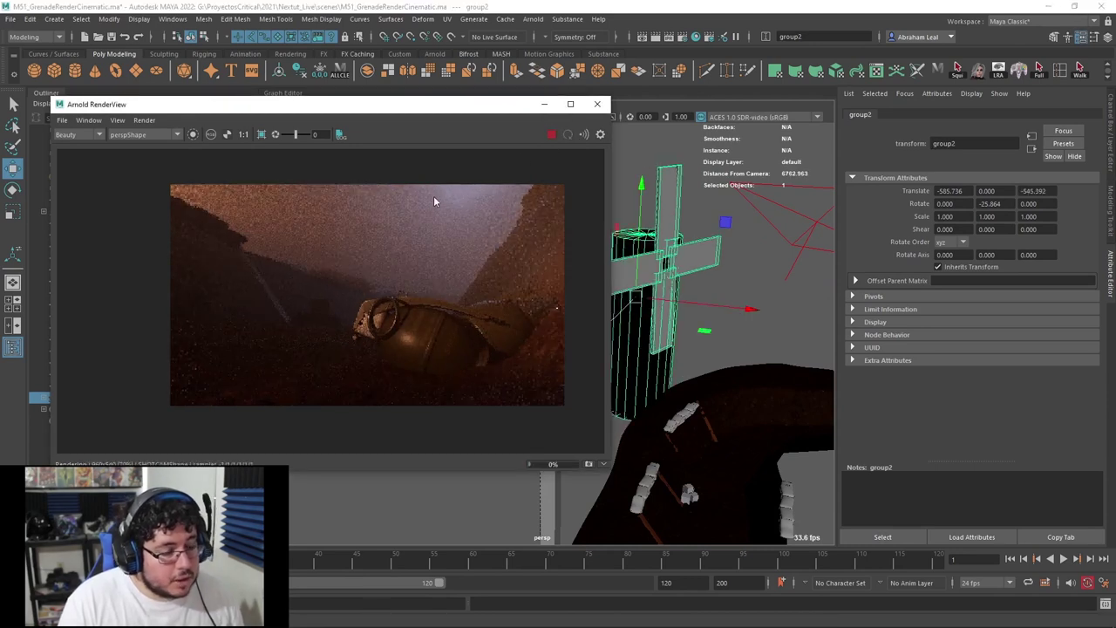
pyautogui.scroll(-1, 406, 266)
pyautogui.scroll(1, 444, 283)
pyautogui.moveTo(379, 297); pyautogui.dragTo(445, 304, button='middle')
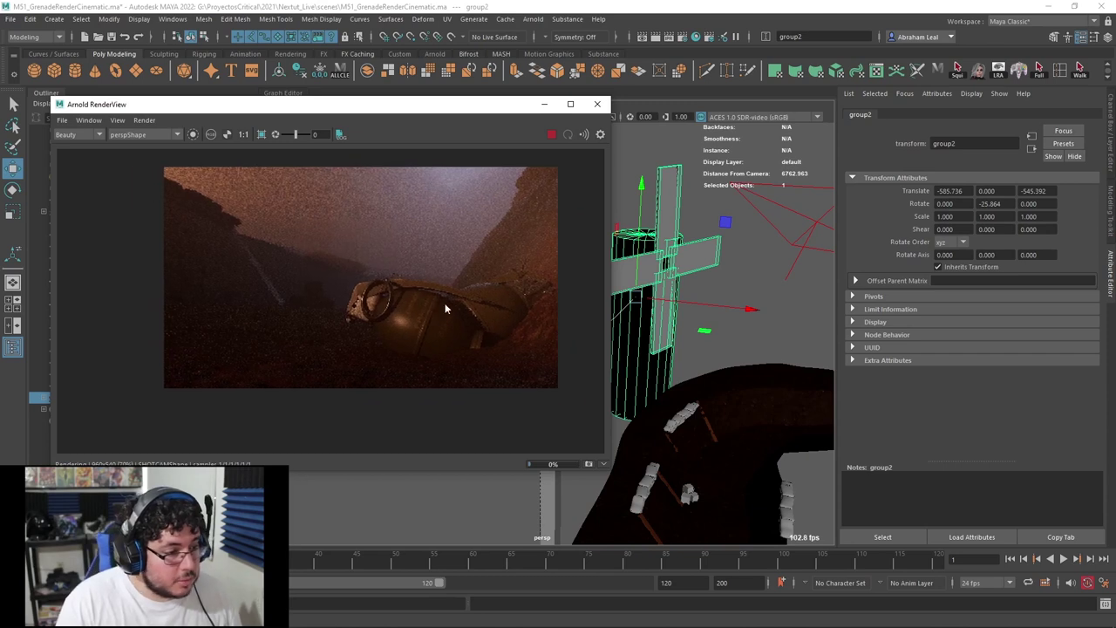
pyautogui.scroll(2, 345, 284)
pyautogui.moveTo(345, 286); pyautogui.dragTo(459, 339, button='middle')
pyautogui.scroll(-3, 459, 338)
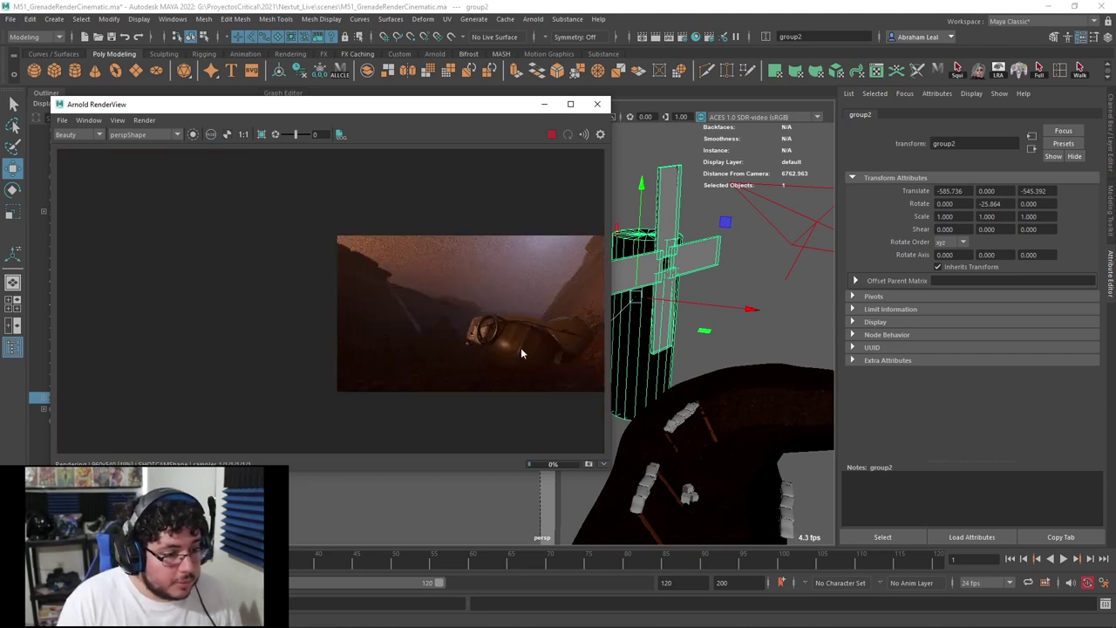
pyautogui.scroll(-3, 520, 348)
pyautogui.scroll(3, 448, 337)
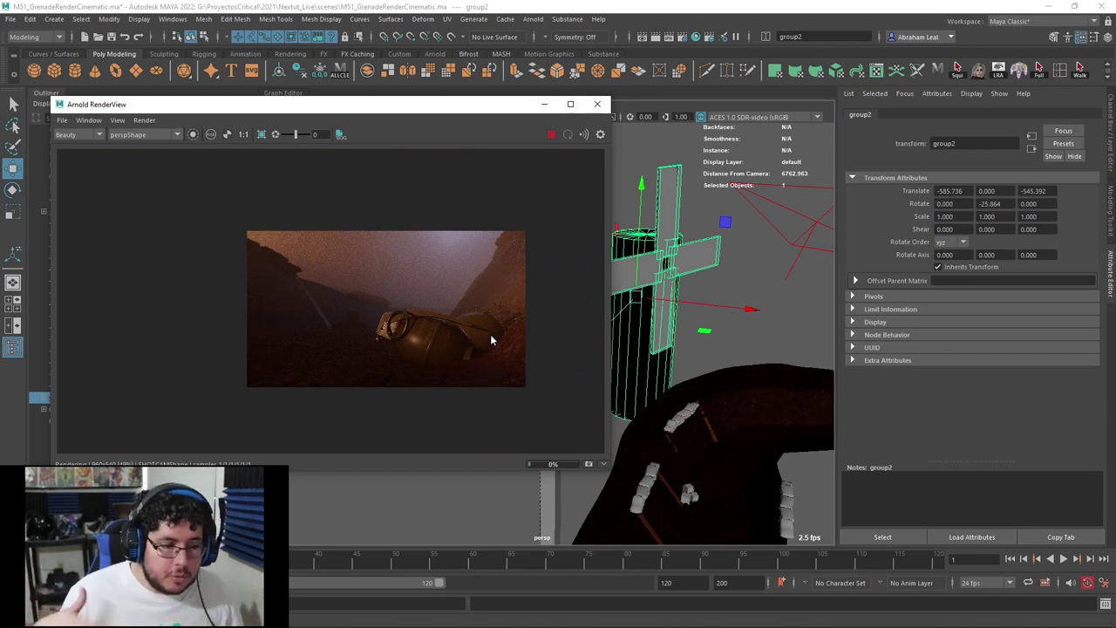
# Set the render's image size preset to HD_1080 (1920 x 1080) in the render settings.
pyautogui.scroll(2, 361, 283)
pyautogui.moveTo(521, 276); pyautogui.dragTo(487, 253, button='middle')
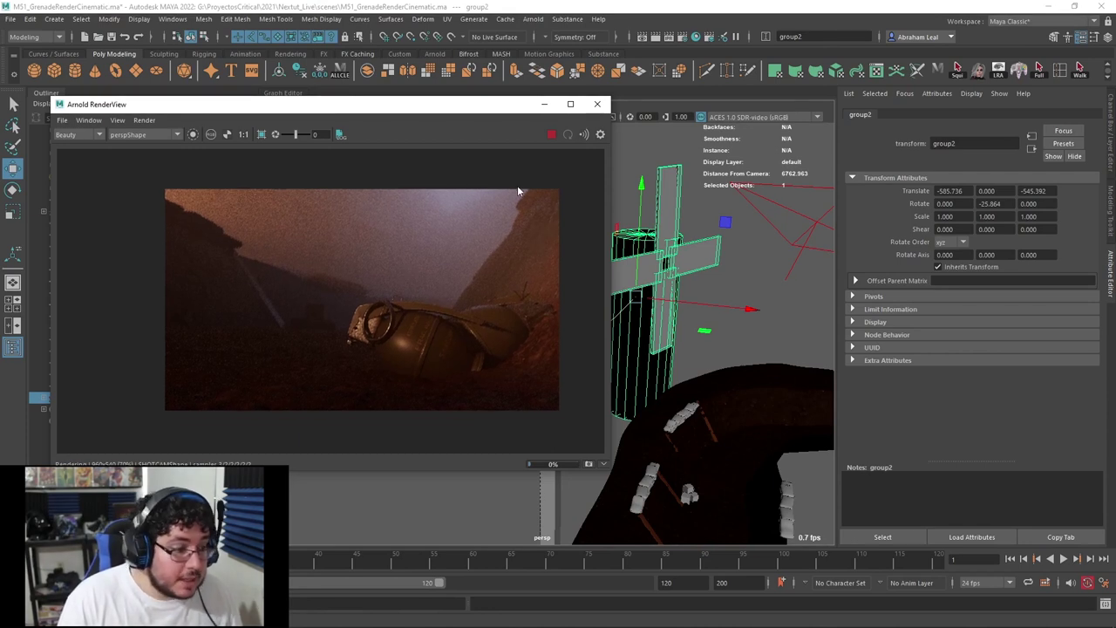
pyautogui.click(680, 38)
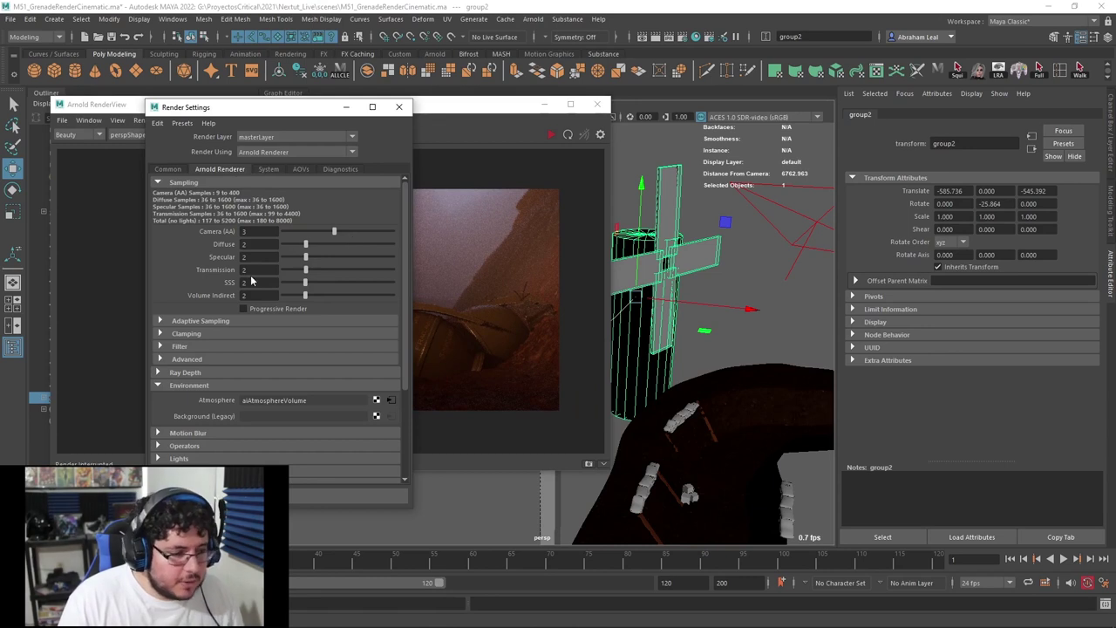
pyautogui.click(169, 169)
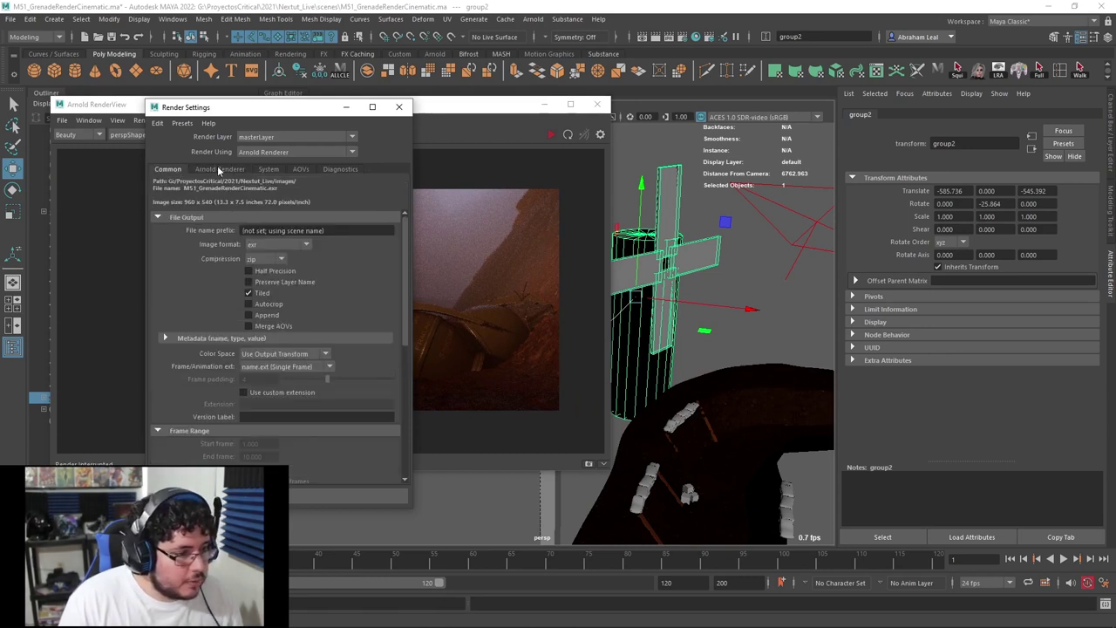
pyautogui.click(218, 169)
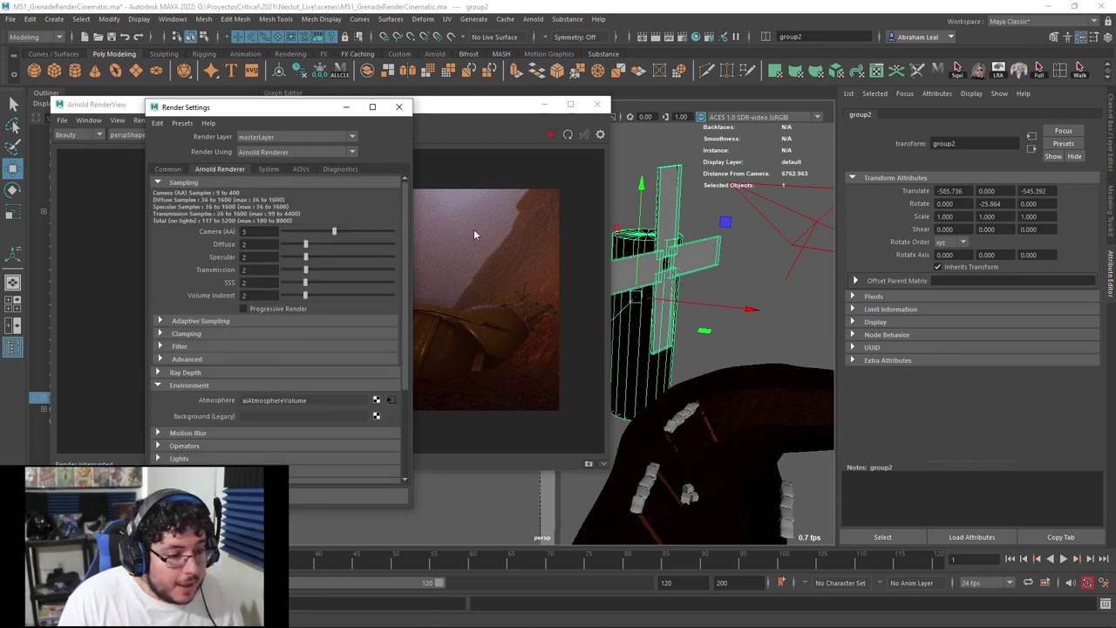
pyautogui.click(168, 169)
pyautogui.scroll(-5, 291, 387)
pyautogui.click(286, 322)
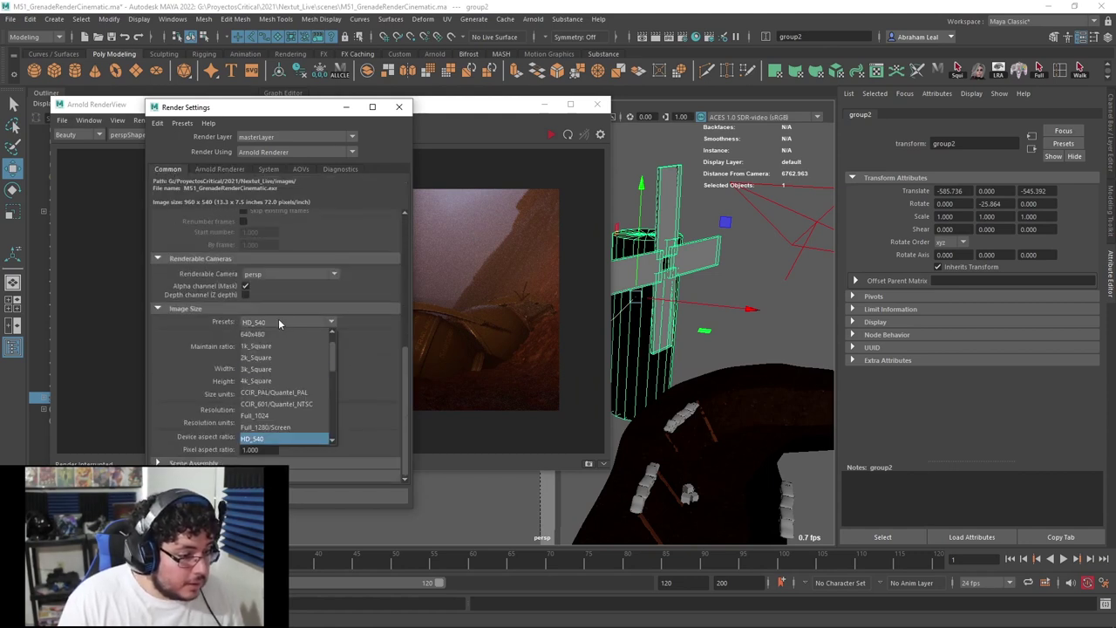
pyautogui.click(300, 387)
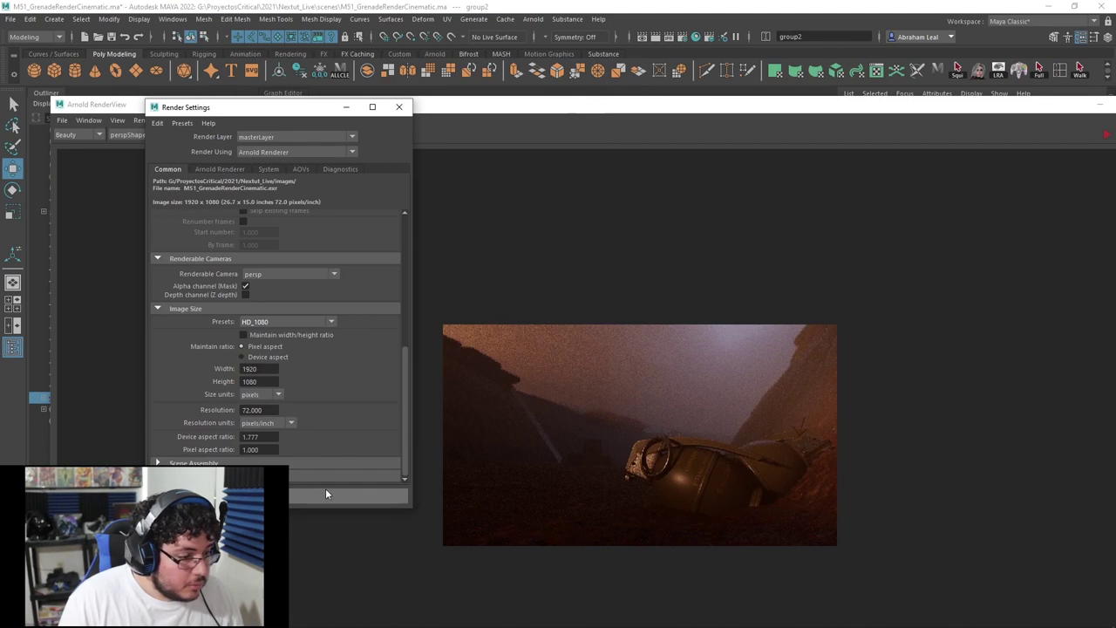
# Rerun the render at the new resolution and resize the render window to fit within the screen.
pyautogui.moveTo(629, 103); pyautogui.dragTo(512, 20)
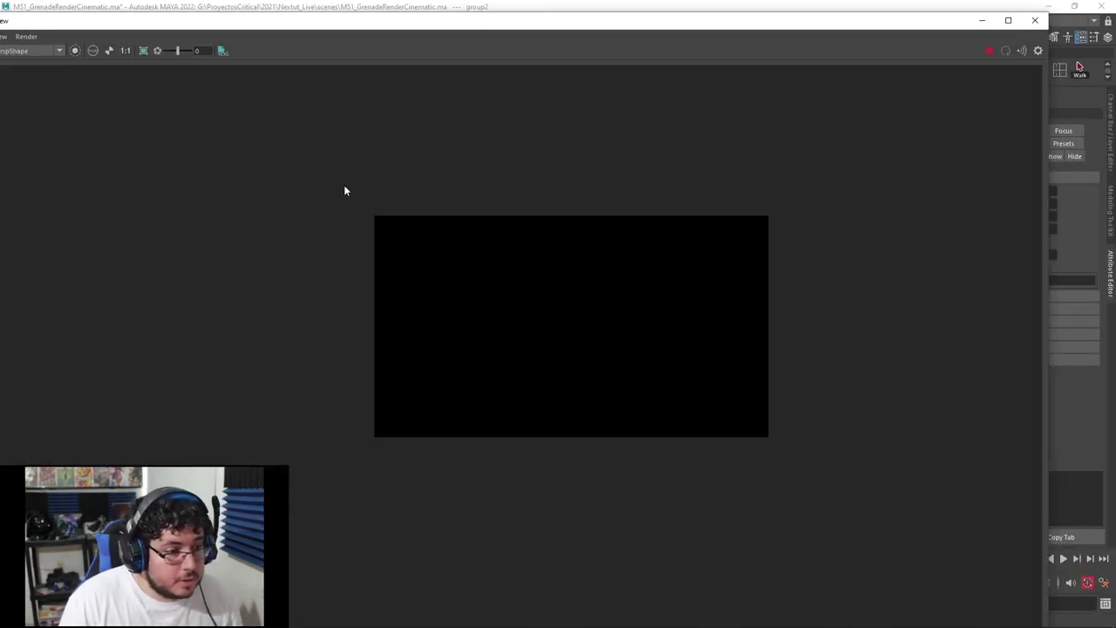
pyautogui.moveTo(234, 24); pyautogui.dragTo(103, 50)
pyautogui.moveTo(26, 37); pyautogui.dragTo(353, 165)
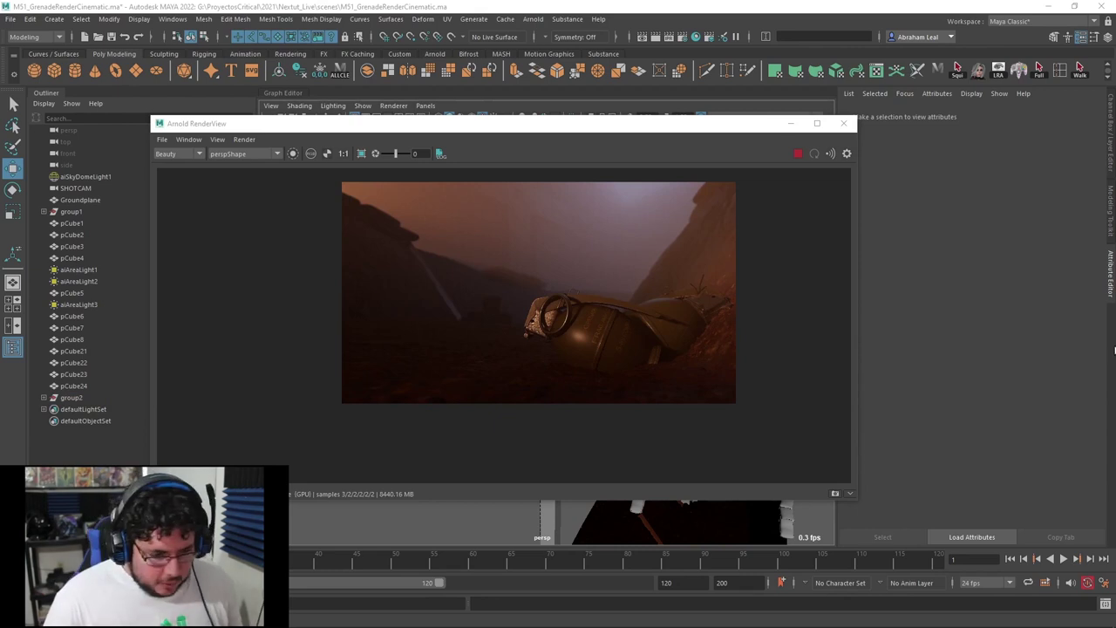
# Examine the grenade's details and the hazy trench background in the full HD render.
pyautogui.scroll(2, 616, 285)
pyautogui.moveTo(615, 285); pyautogui.dragTo(614, 302, button='middle')
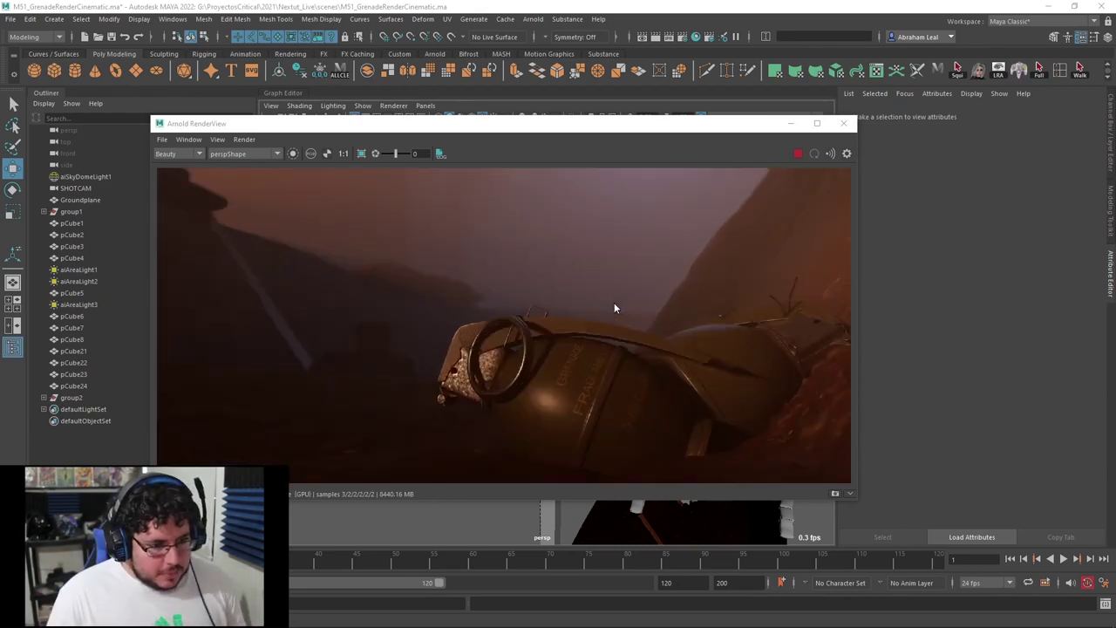
pyautogui.scroll(-1, 614, 302)
pyautogui.moveTo(583, 253); pyautogui.dragTo(591, 284, button='middle')
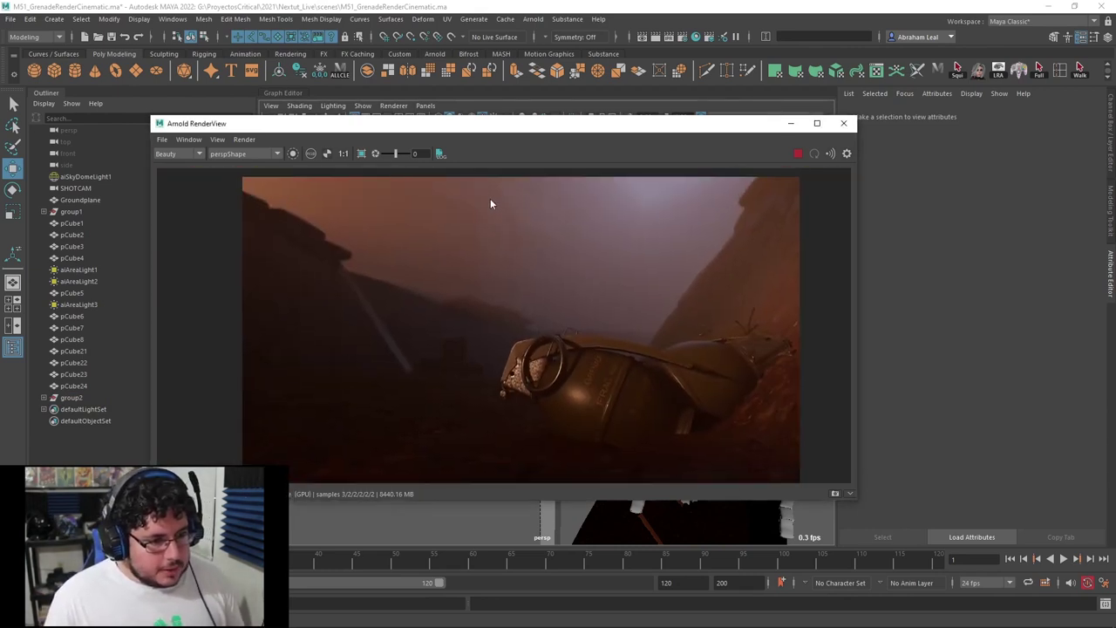
pyautogui.scroll(1, 513, 236)
pyautogui.scroll(-3, 576, 261)
pyautogui.moveTo(575, 265); pyautogui.dragTo(565, 301, button='middle')
# Save the rendered image as Cinematic_Grenade.jpeg in the project's images folder.
pyautogui.click(161, 140)
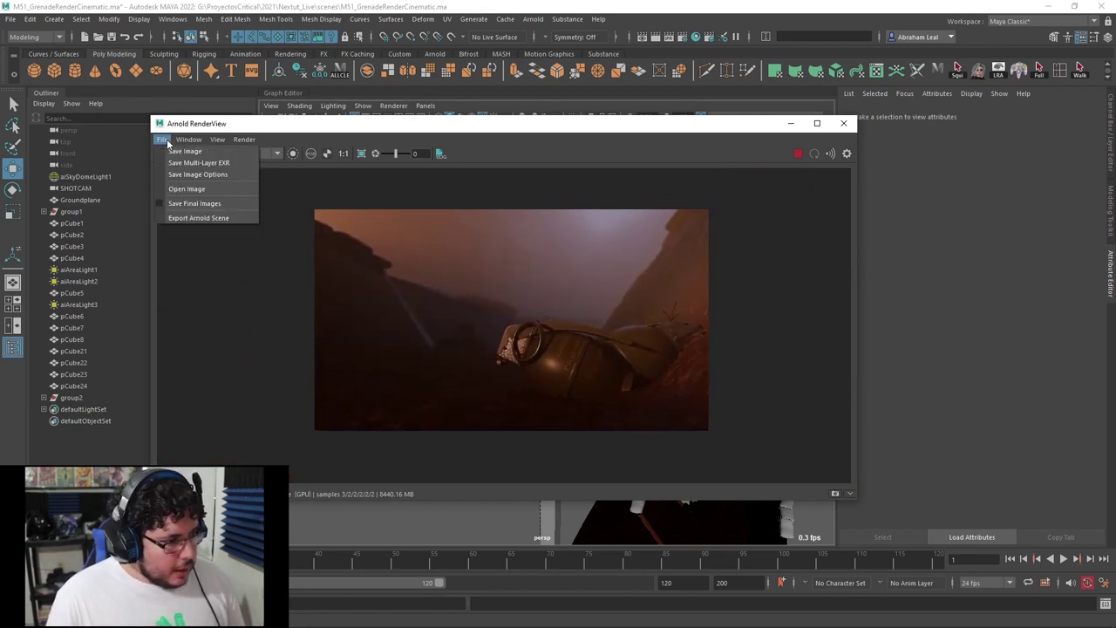
pyautogui.click(178, 152)
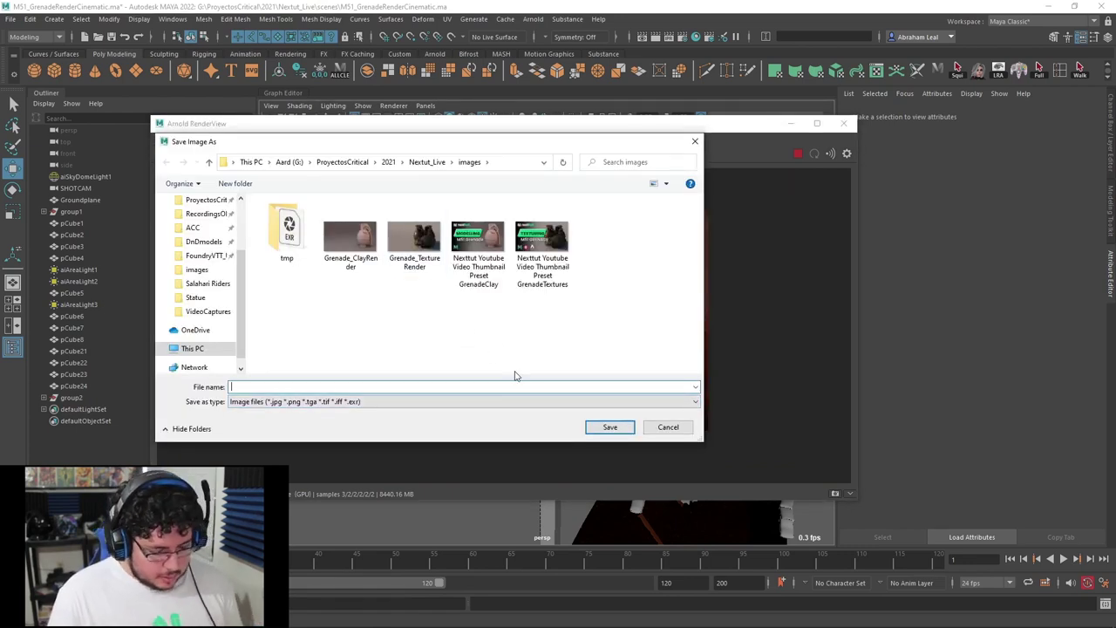
pyautogui.click(392, 401)
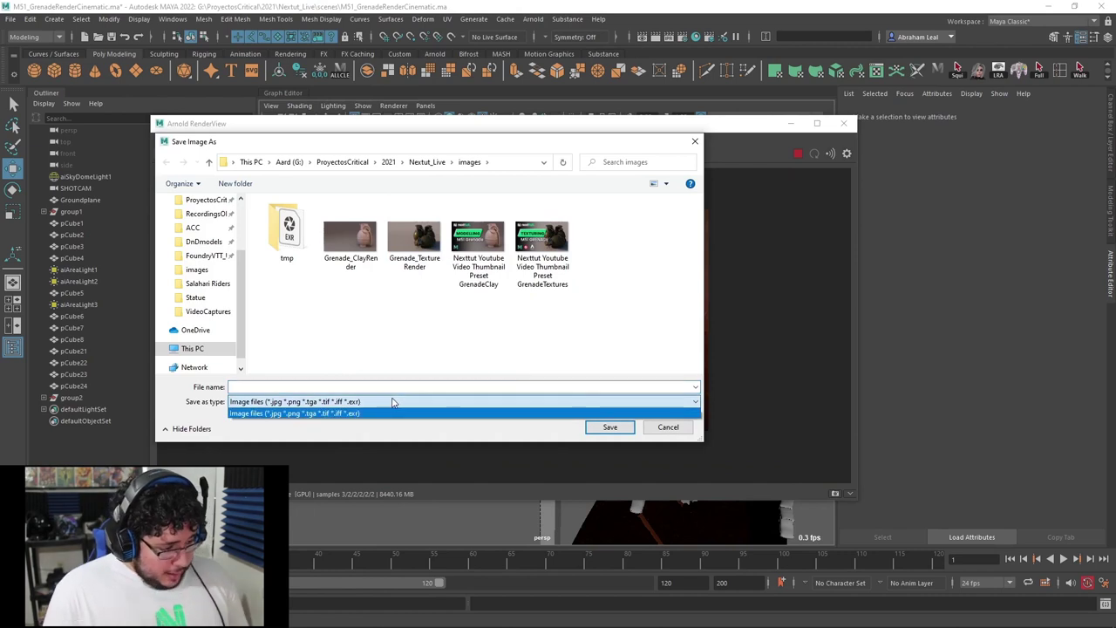
pyautogui.click(384, 407)
pyautogui.click(355, 387)
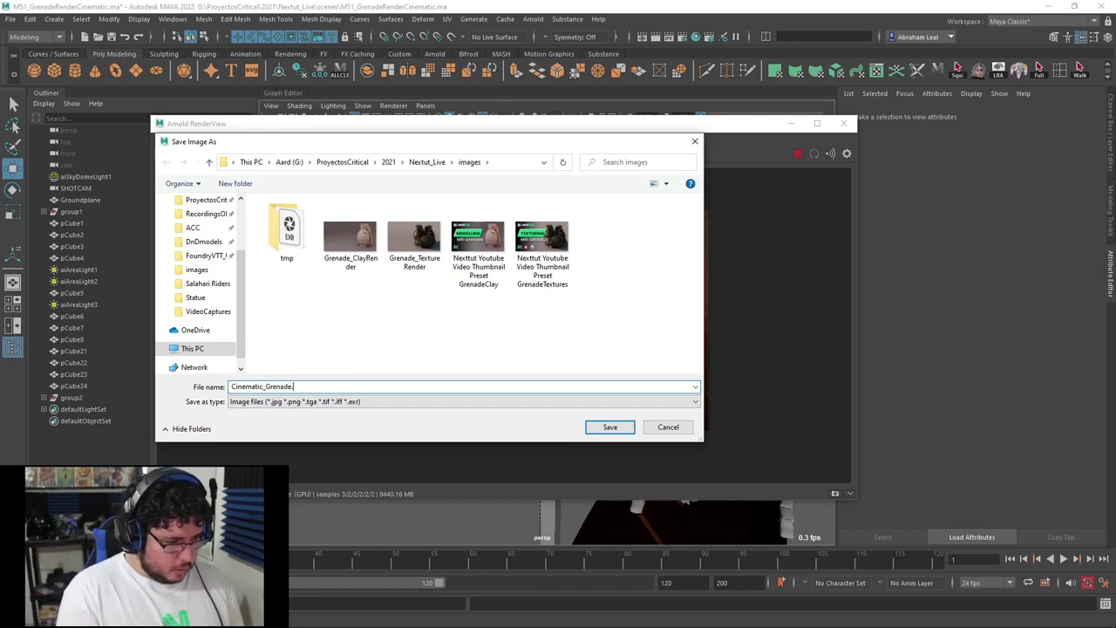
pyautogui.press('Return')
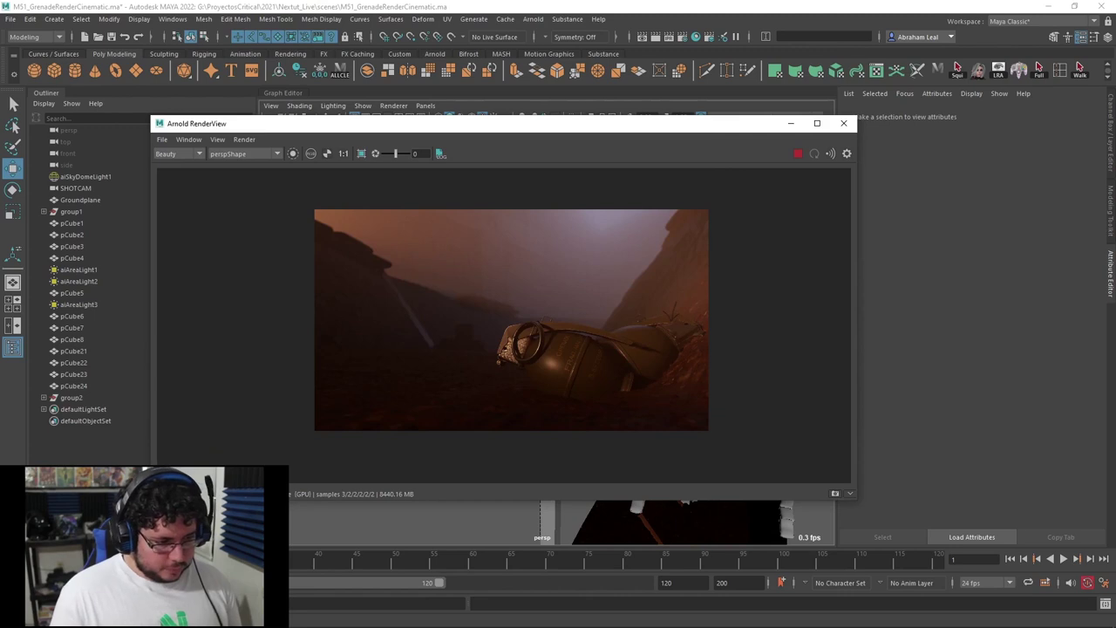
# Launch Photoshop, open Cinematic_Grenade.jpeg from the images folder and maximize the window.
pyautogui.press('super')
pyautogui.write('pho')
pyautogui.press('Return')
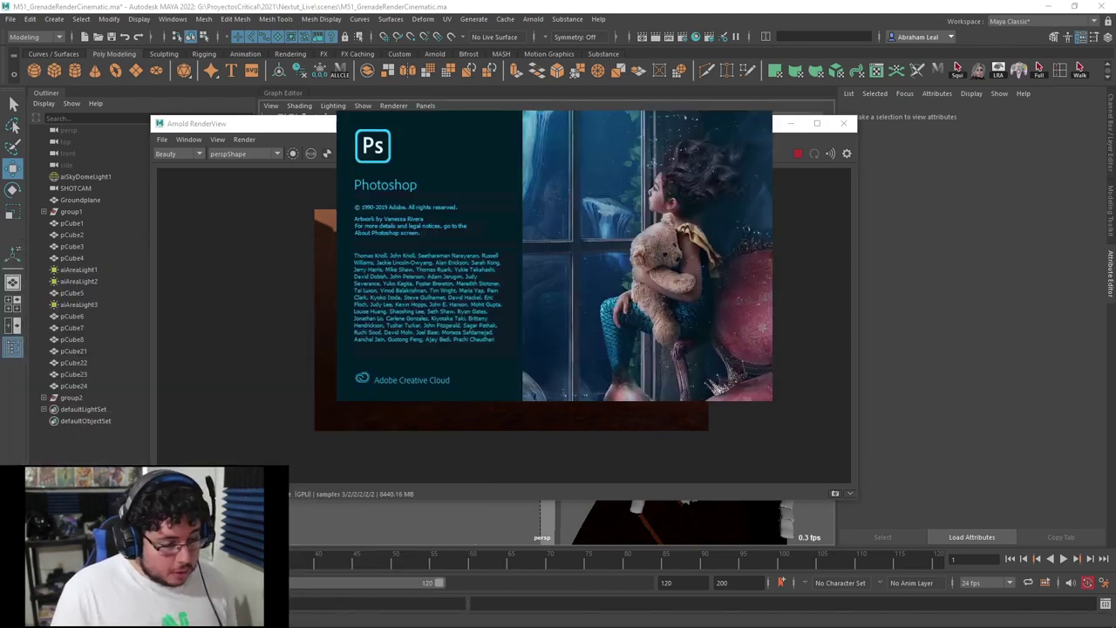
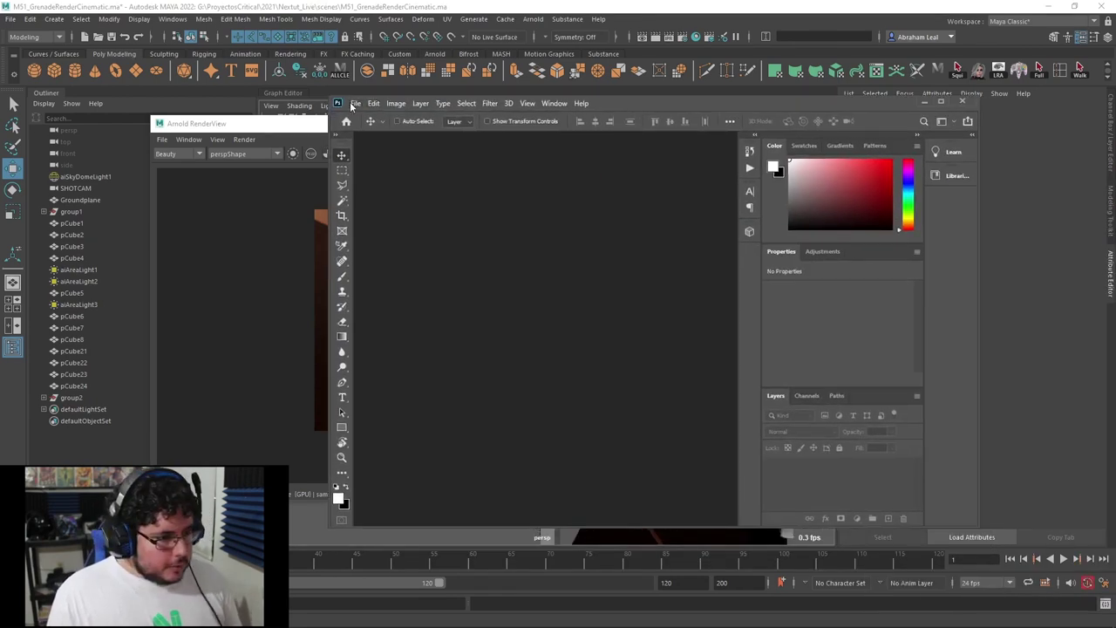
pyautogui.click(355, 103)
pyautogui.moveTo(384, 276)
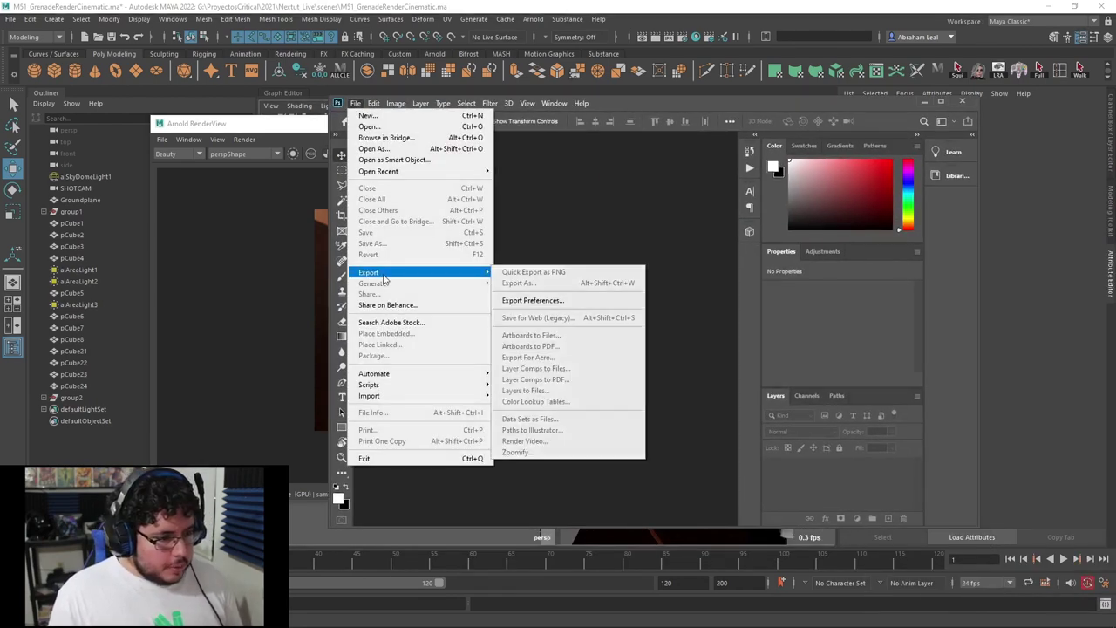
pyautogui.click(370, 127)
pyautogui.doubleClick(538, 175)
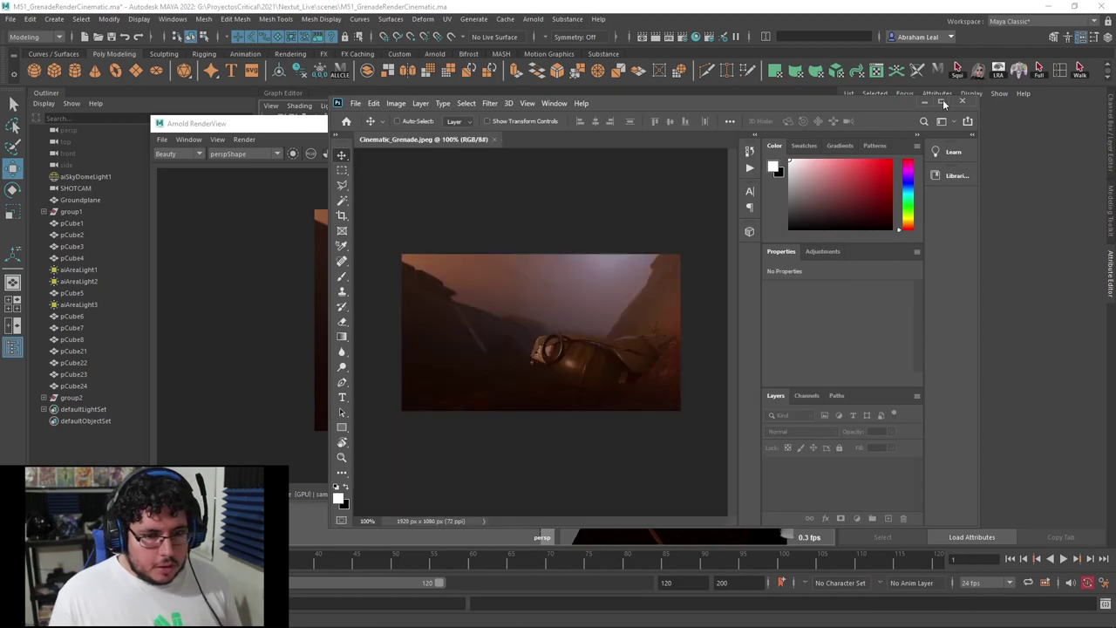
pyautogui.click(940, 102)
# Select a full-width rectangular strip about 39 px tall along the image's top edge.
pyautogui.keyDown('alt'); pyautogui.scroll(1, 495, 363); pyautogui.keyUp('alt')
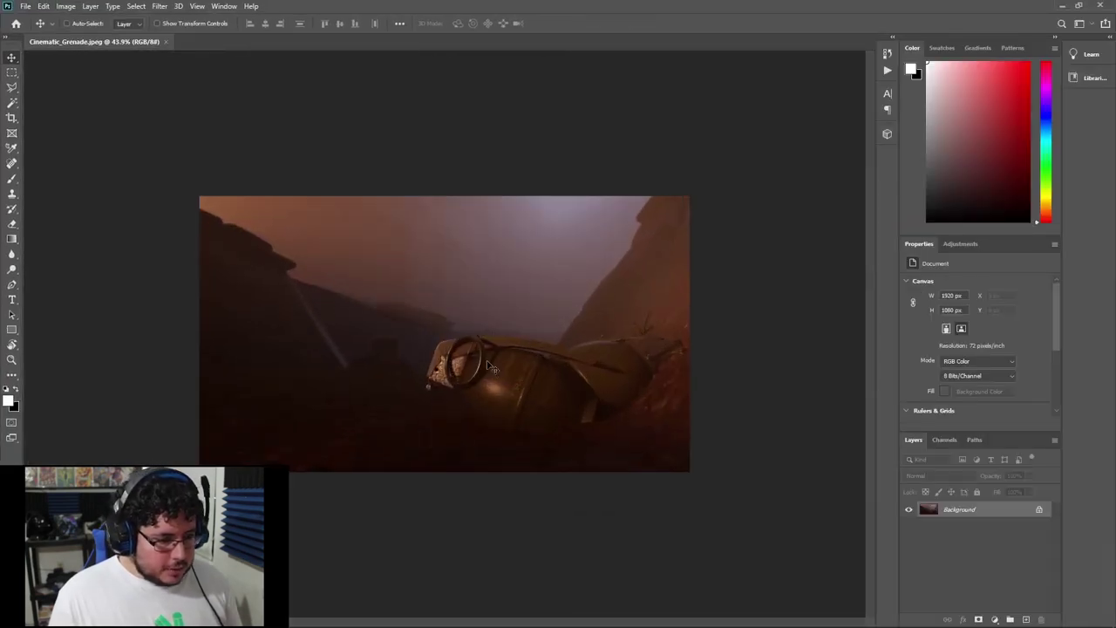
pyautogui.press('m')
pyautogui.moveTo(527, 173); pyautogui.dragTo(748, 206)
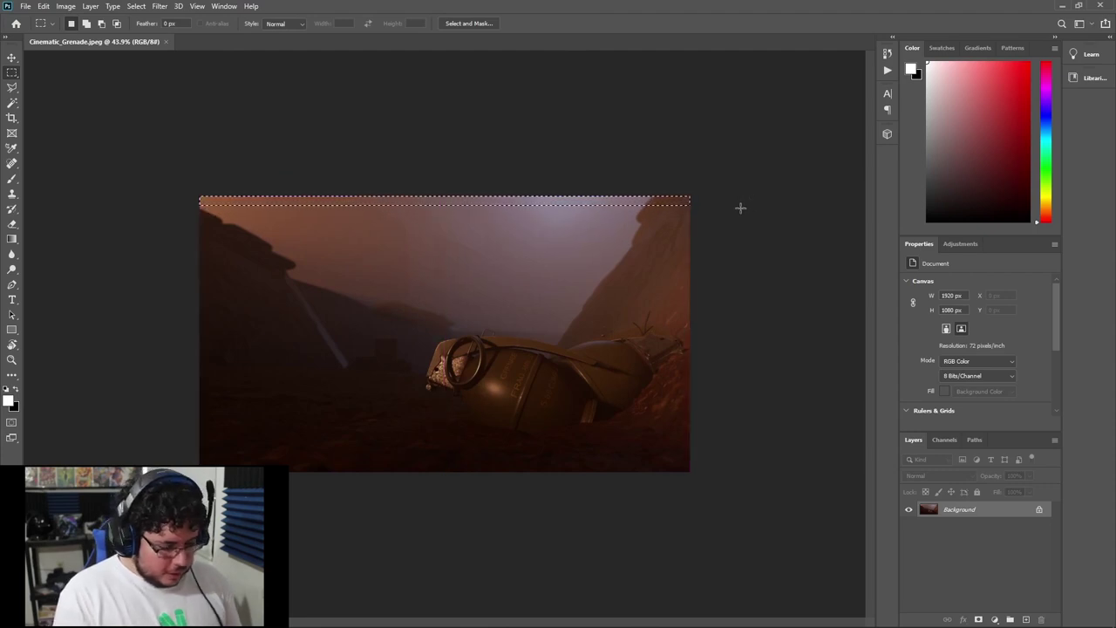
# Try to fill the strip with black on the Background layer and copy it downward, and undo back to the strip selection.
pyautogui.hotkey('ctrl', 'BackSpace')
pyautogui.hotkey('ctrl', 'd')
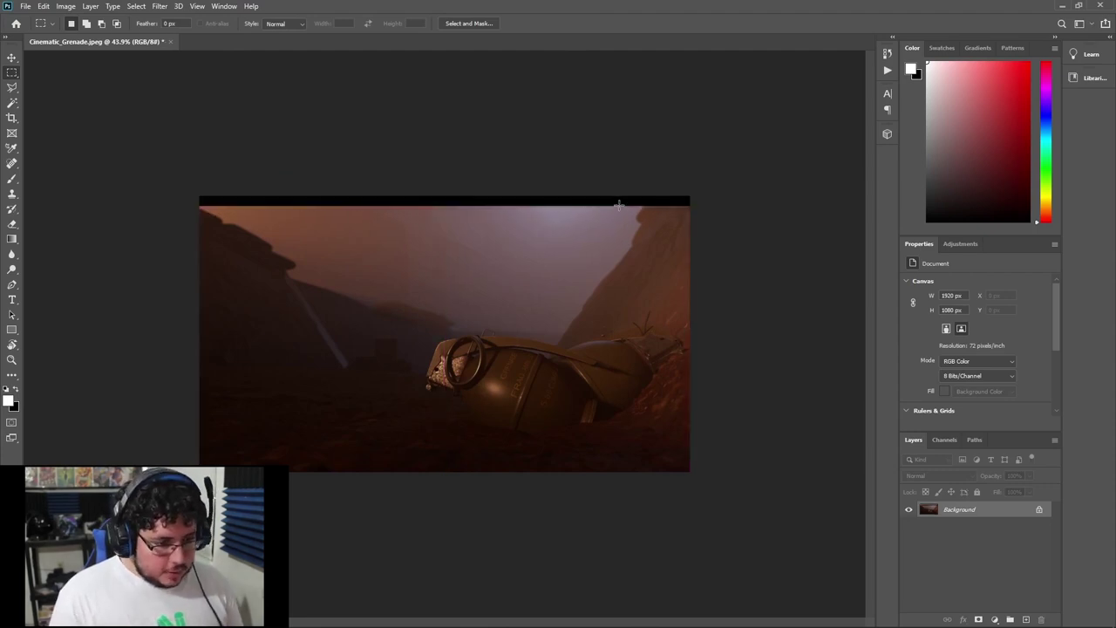
pyautogui.press('v')
pyautogui.keyDown('alt'); pyautogui.moveTo(620, 207); pyautogui.dragTo(628, 252); pyautogui.keyUp('alt')
pyautogui.hotkey('ctrl', 'z')
pyautogui.hotkey('ctrl', 'z')
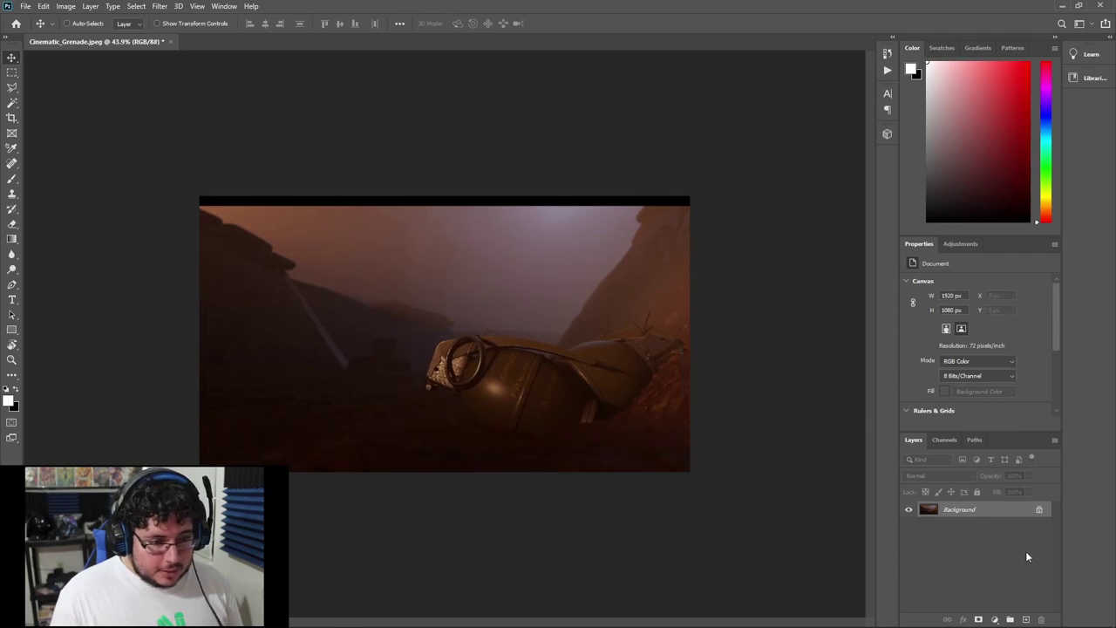
pyautogui.hotkey('ctrl', 'z')
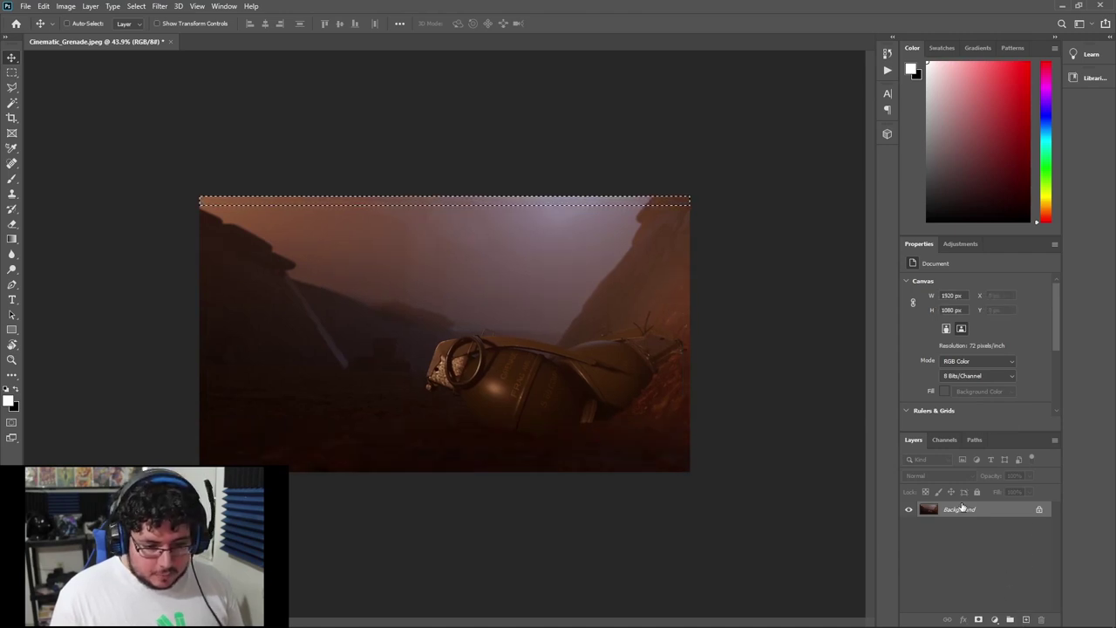
# Convert the Background to Layer 0, duplicate it, and lock and hide the original beneath the copy.
pyautogui.doubleClick(962, 508)
pyautogui.click(647, 183)
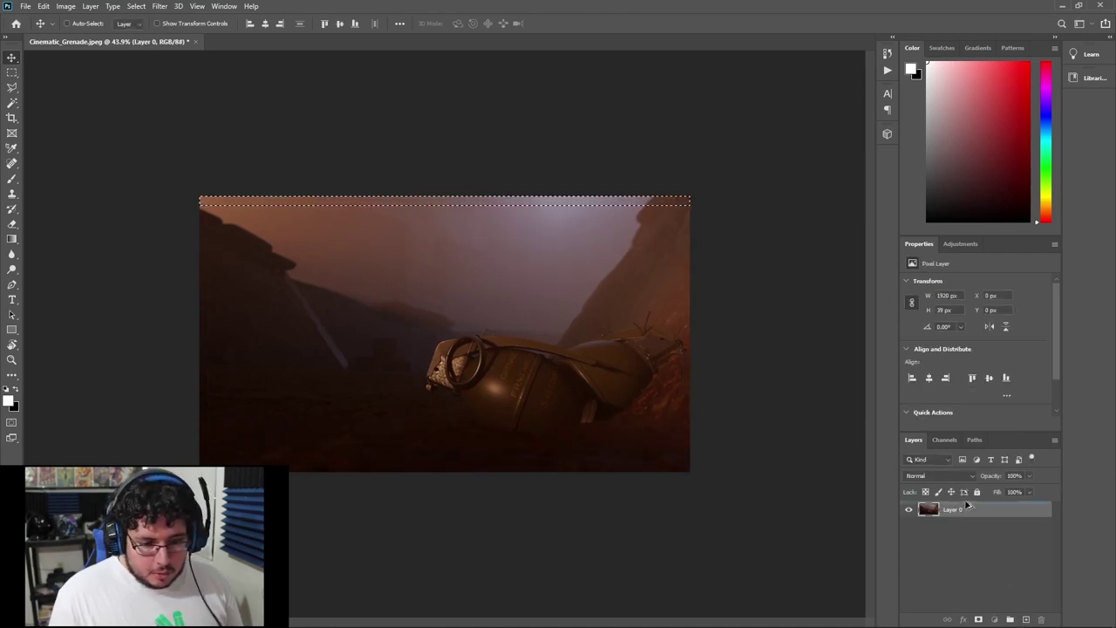
pyautogui.hotkey('ctrl', '0')
pyautogui.hotkey('ctrl', 'j')
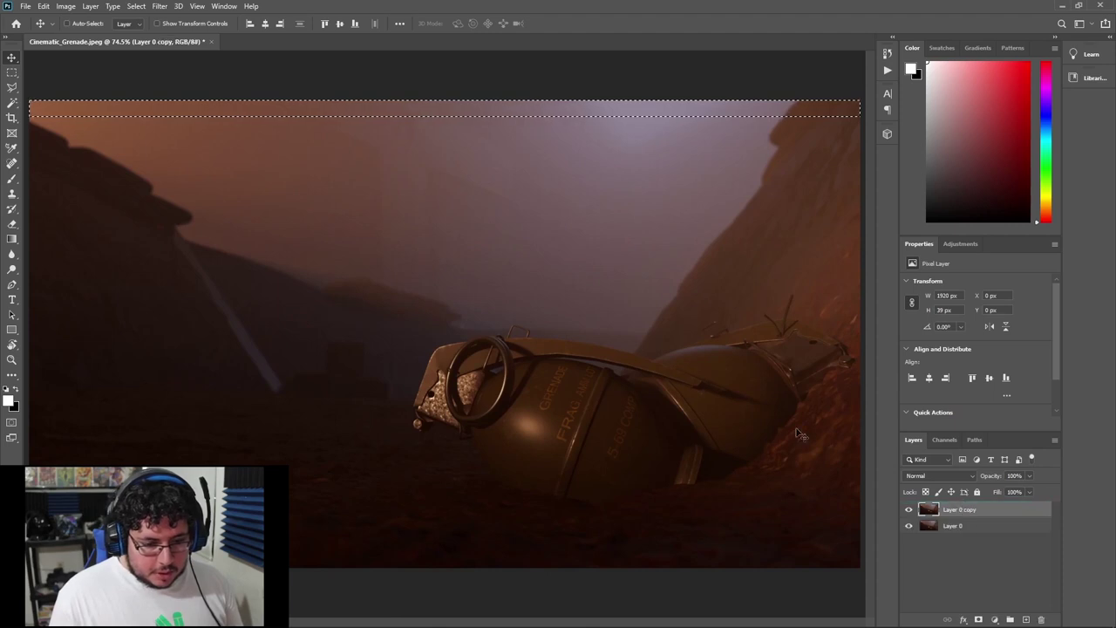
pyautogui.click(916, 529)
pyautogui.hotkey('ctrl', '/')
pyautogui.click(908, 525)
pyautogui.click(959, 509)
pyautogui.hotkey('ctrl', '-')
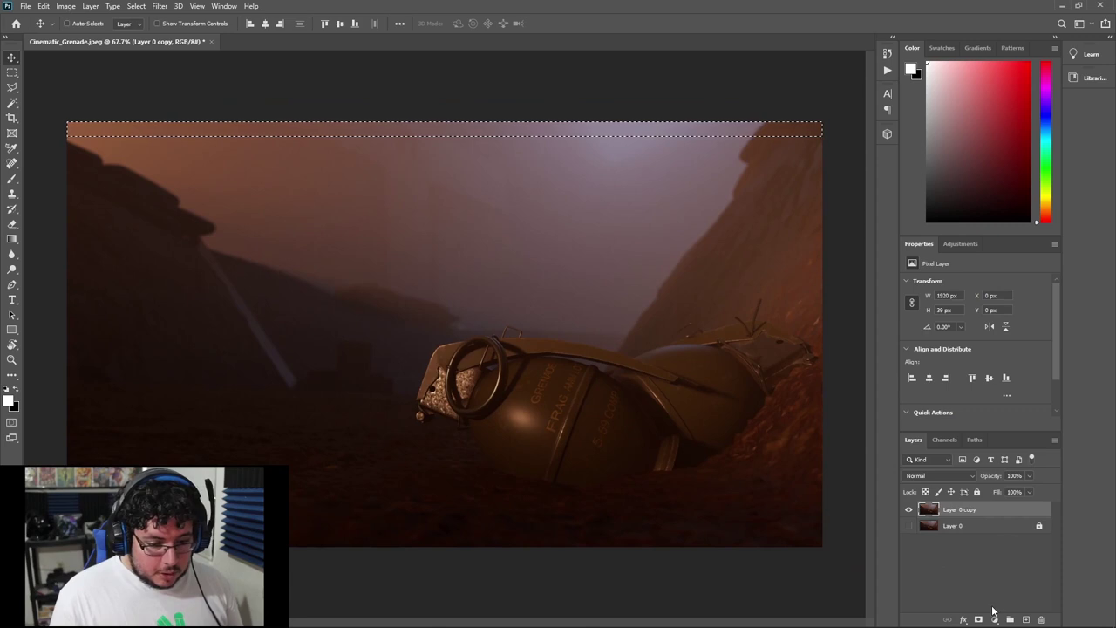
# Fill the selected strip with black on a new layer and duplicate the bar to the image's bottom edge as a letterbox.
pyautogui.click(1022, 619)
pyautogui.hotkey('ctrl', 'BackSpace')
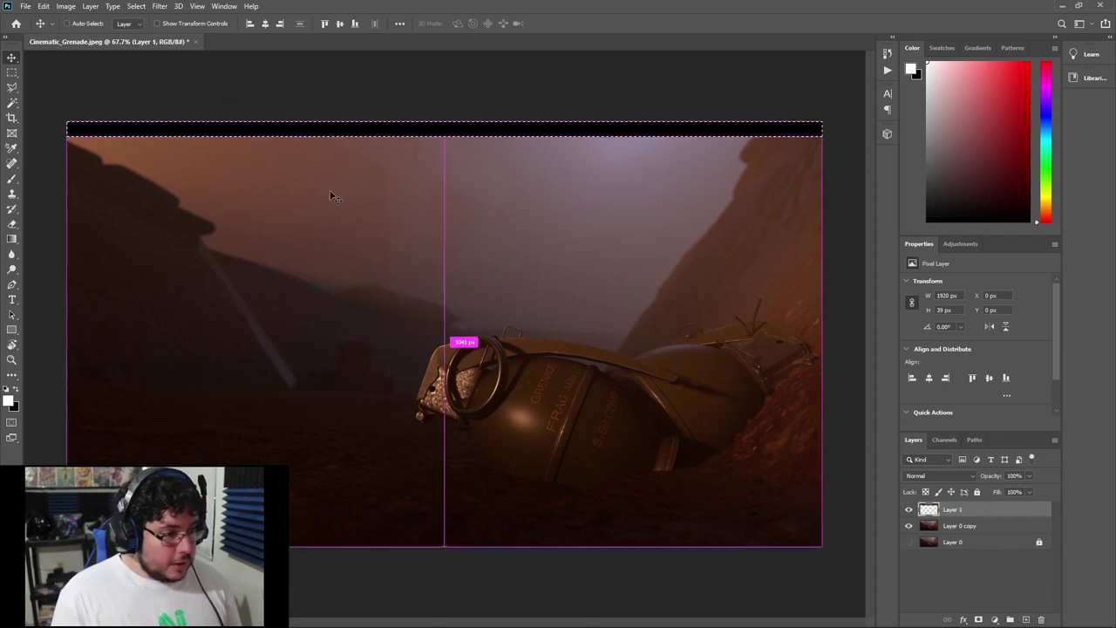
pyautogui.keyDown('alt'); pyautogui.moveTo(446, 131); pyautogui.dragTo(450, 545); pyautogui.keyUp('alt')
pyautogui.click(923, 593)
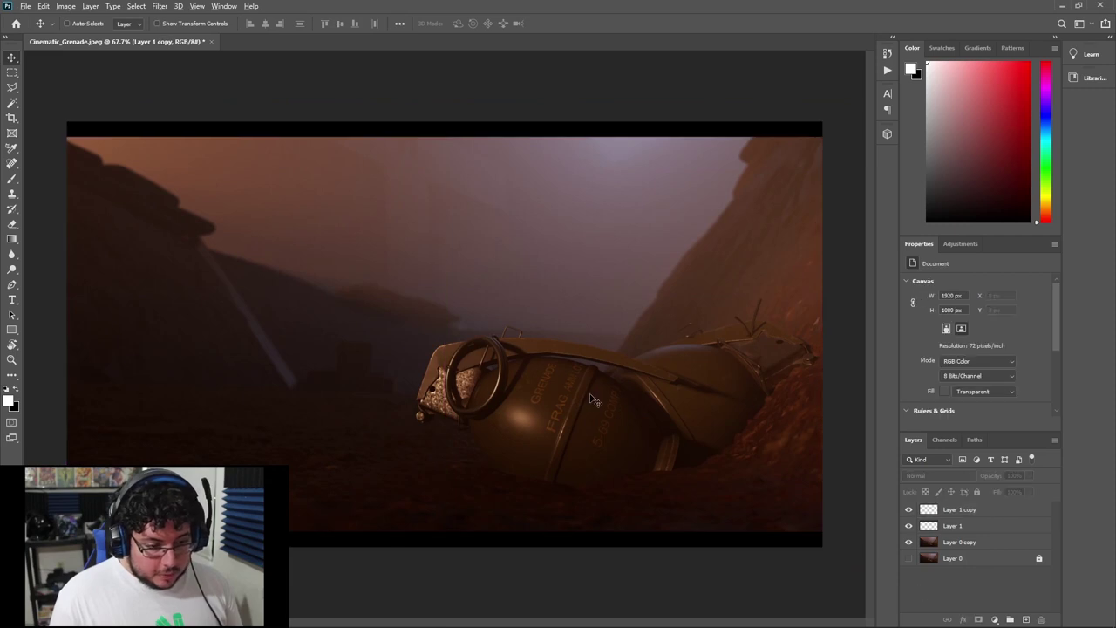
# Add a Hue/Saturation adjustment layer above all layers and reduce its saturation to -21.
pyautogui.keyDown('alt'); pyautogui.scroll(-2, 558, 388); pyautogui.keyUp('alt')
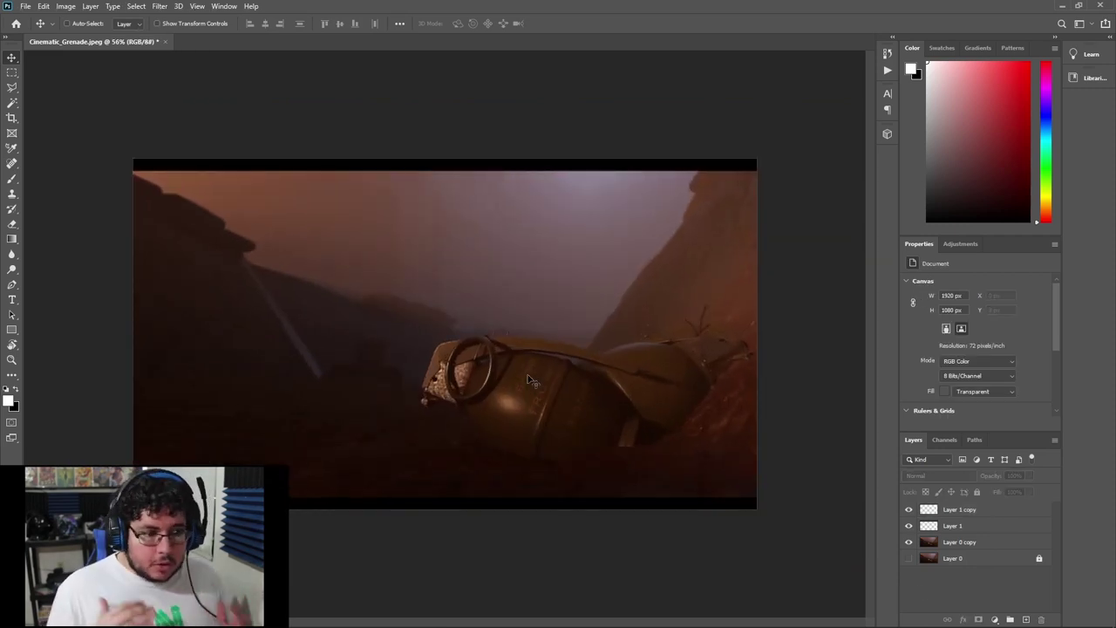
pyautogui.click(993, 617)
pyautogui.click(1060, 512)
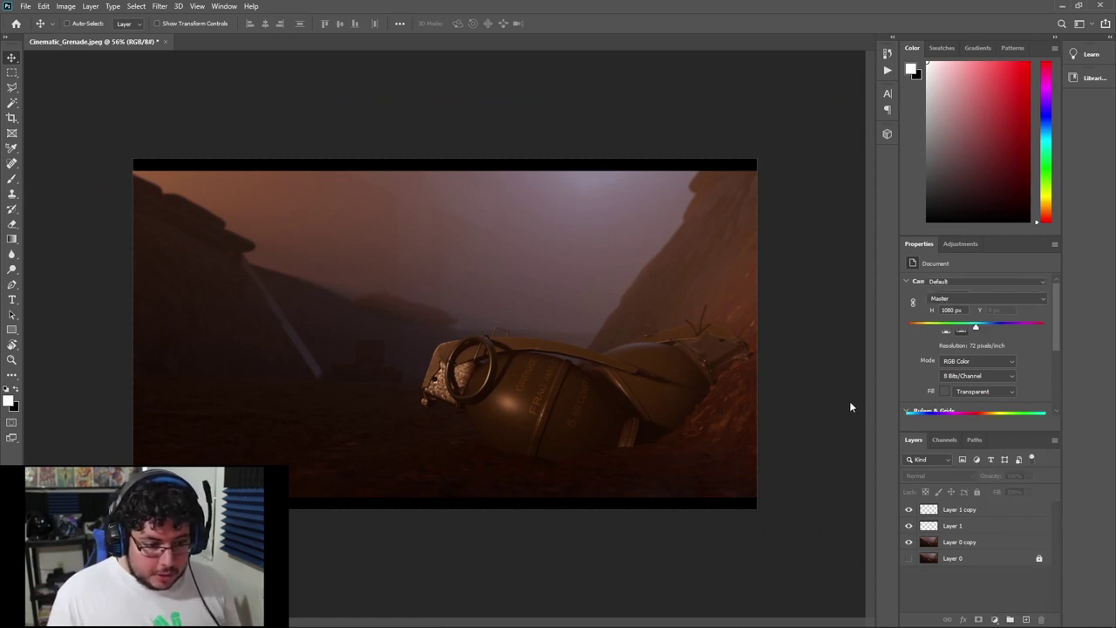
pyautogui.moveTo(976, 353); pyautogui.dragTo(969, 353)
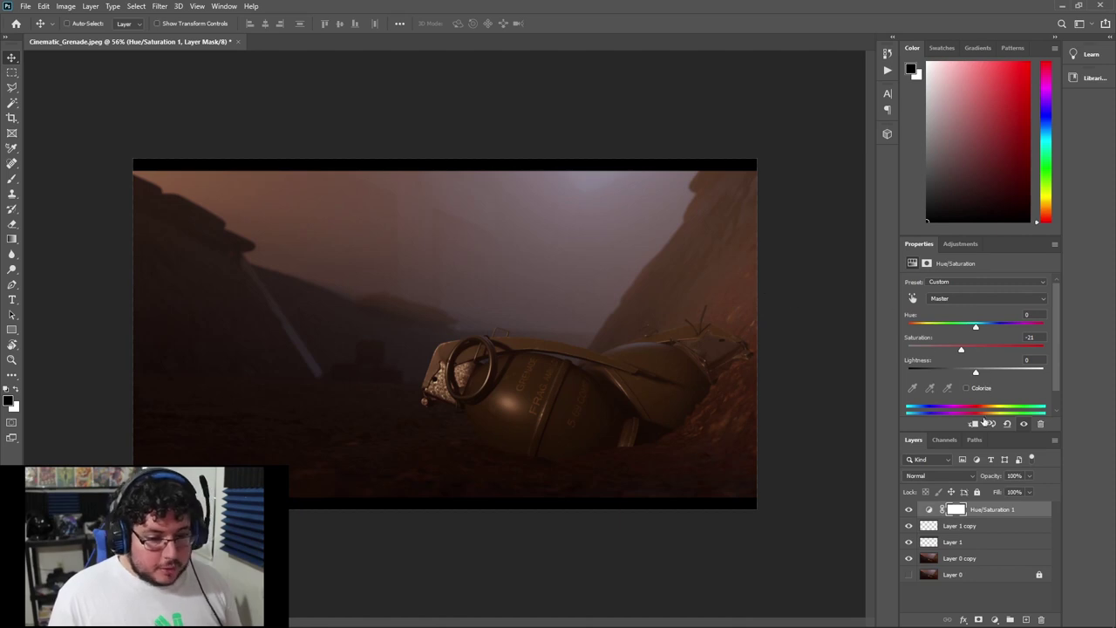
# Add a Curves adjustment layer, anchor its midpoint and lower the shadows to deepen the dark areas.
pyautogui.click(996, 621)
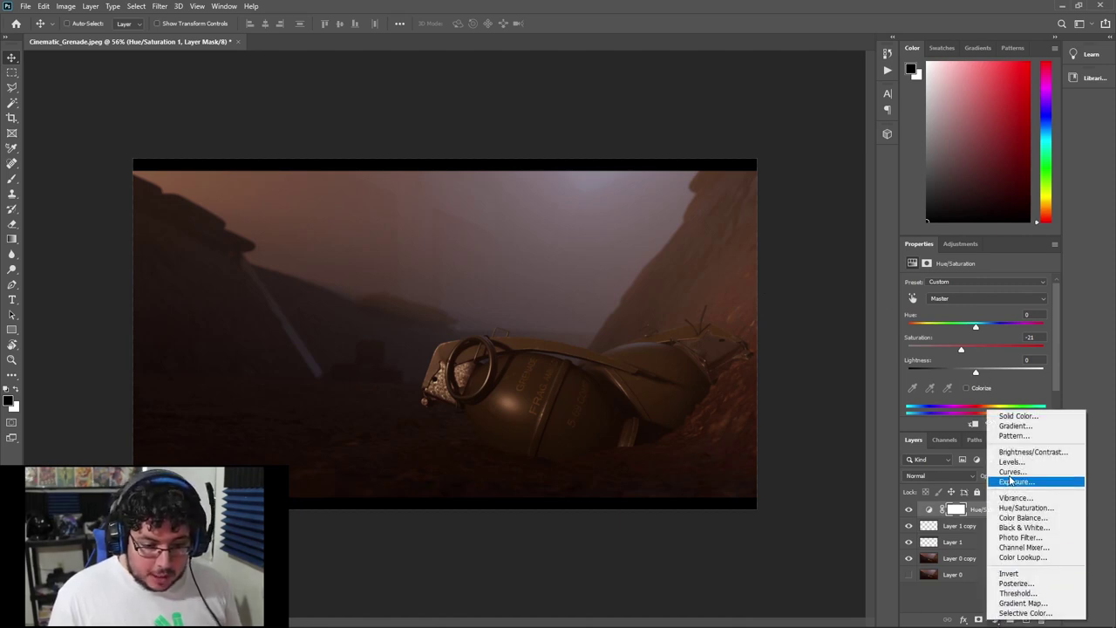
pyautogui.click(1009, 471)
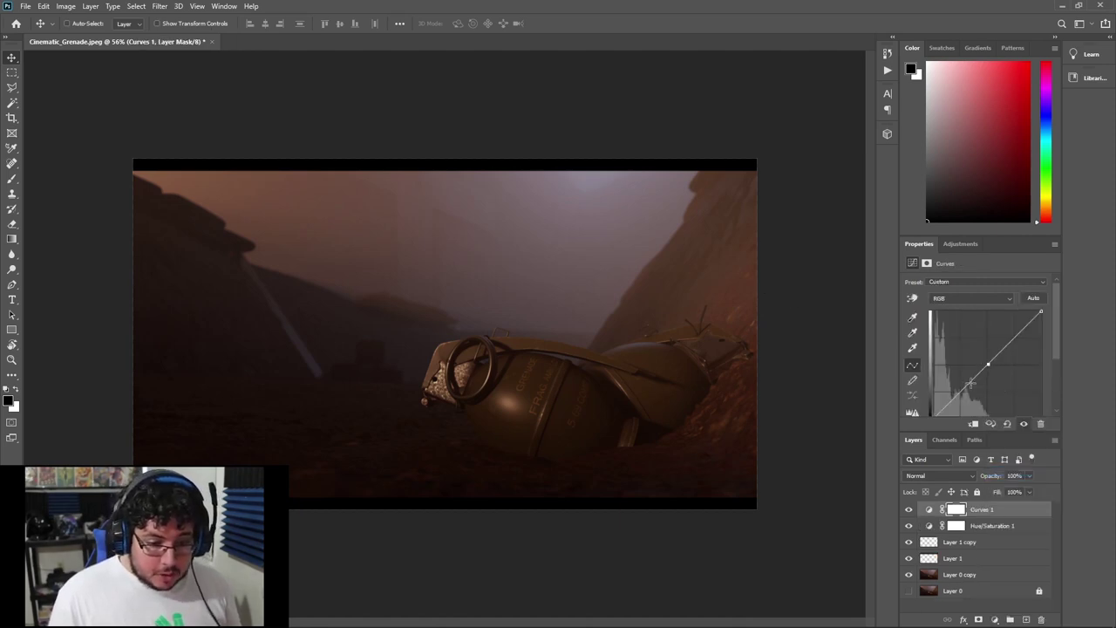
pyautogui.moveTo(965, 385); pyautogui.dragTo(966, 394)
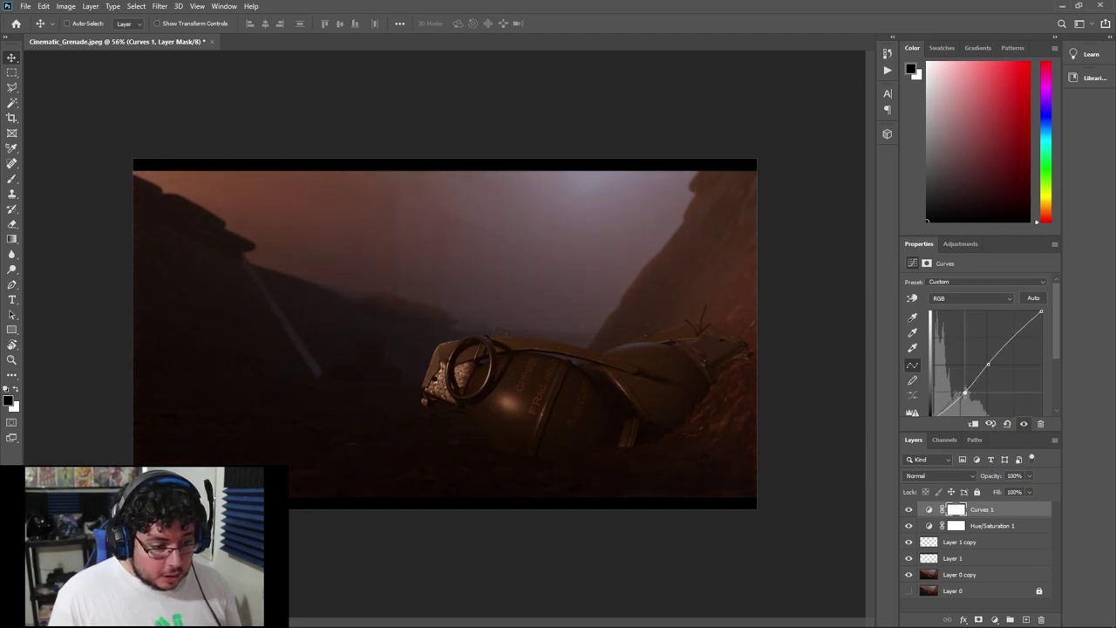
# Raise the highlights on the Curves adjustment, compare it hidden and shown, and lower the layer's opacity to about 70%.
pyautogui.click(1019, 333)
pyautogui.moveTo(1007, 328); pyautogui.dragTo(1009, 332)
pyautogui.click(909, 512)
pyautogui.click(910, 512)
pyautogui.click(909, 512)
pyautogui.click(909, 512)
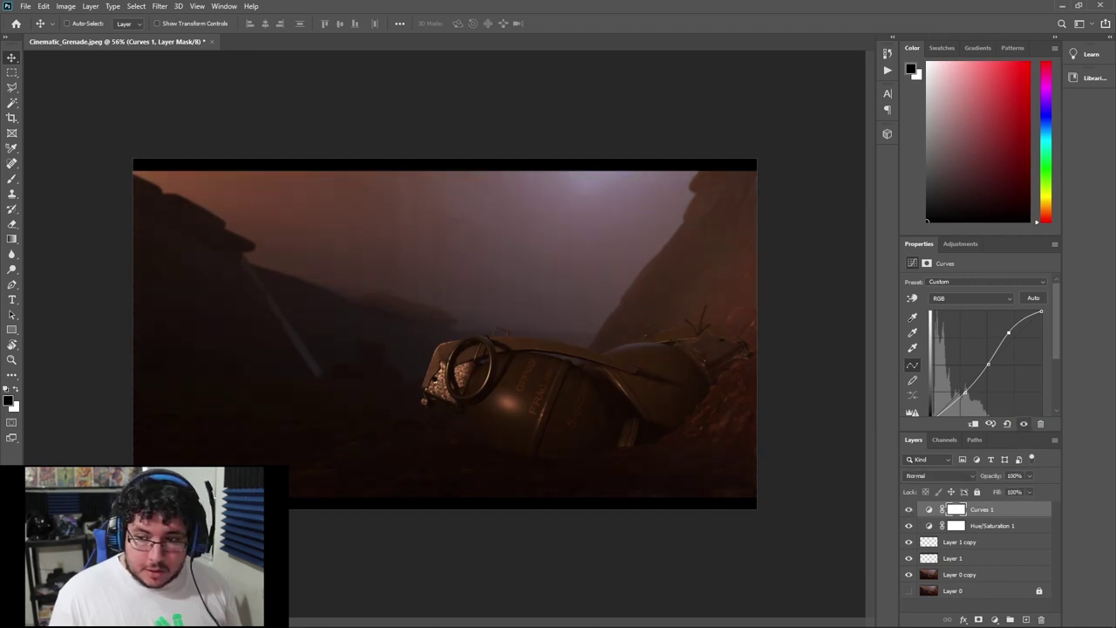
pyautogui.keyDown('alt'); pyautogui.scroll(2, 460, 336); pyautogui.keyUp('alt')
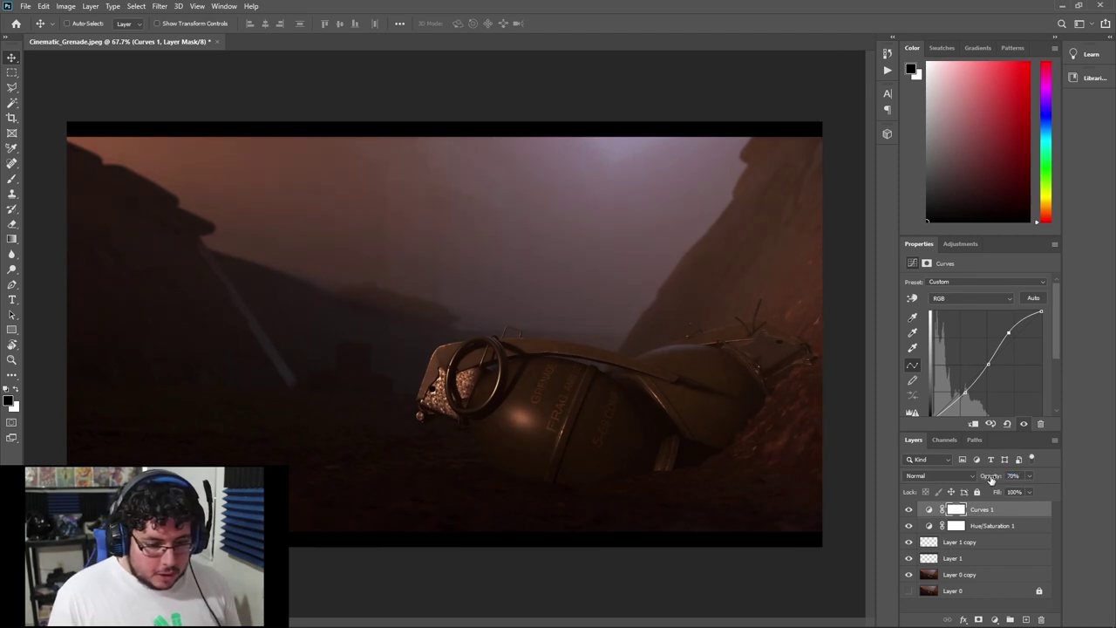
# Add a Color Balance adjustment layer above Curves 1 and shift its shadows away from red toward cooler tones.
pyautogui.click(995, 619)
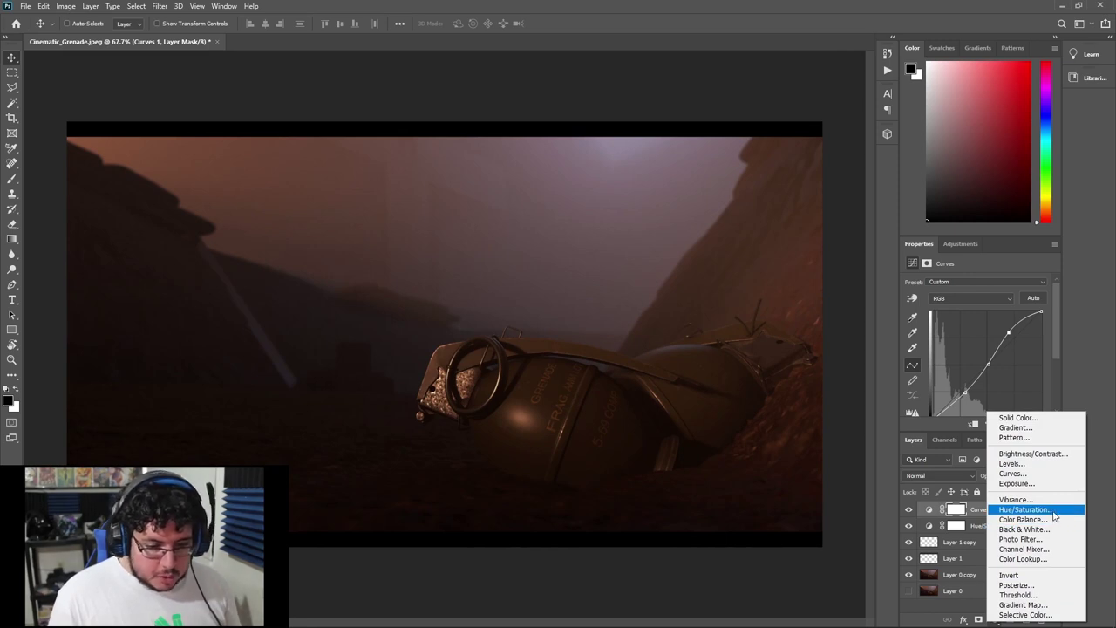
pyautogui.click(1020, 522)
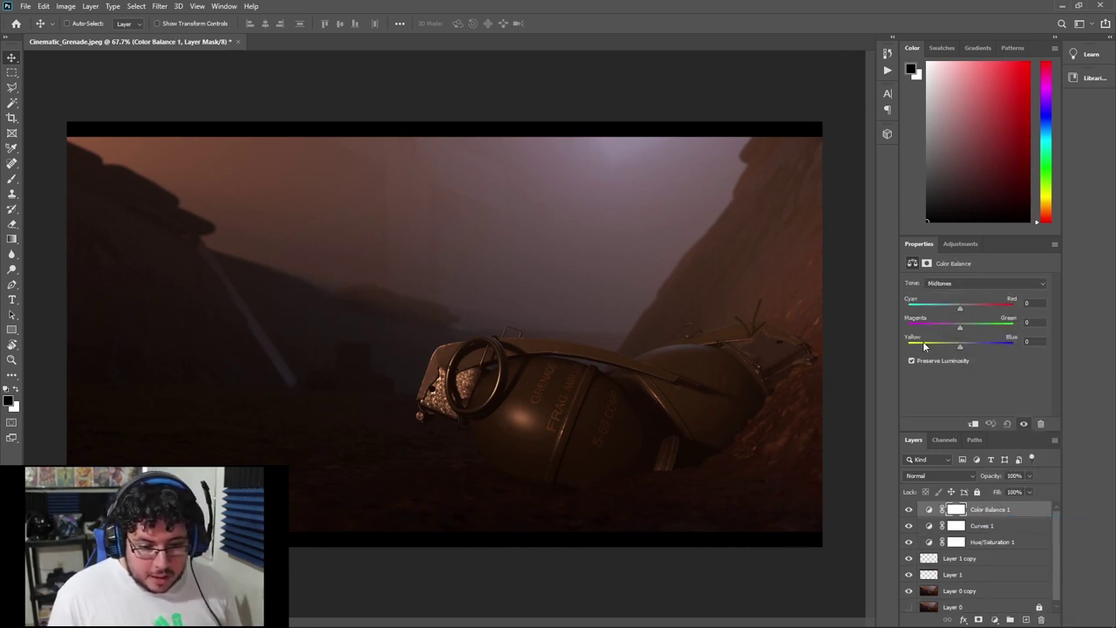
pyautogui.click(968, 283)
pyautogui.click(951, 299)
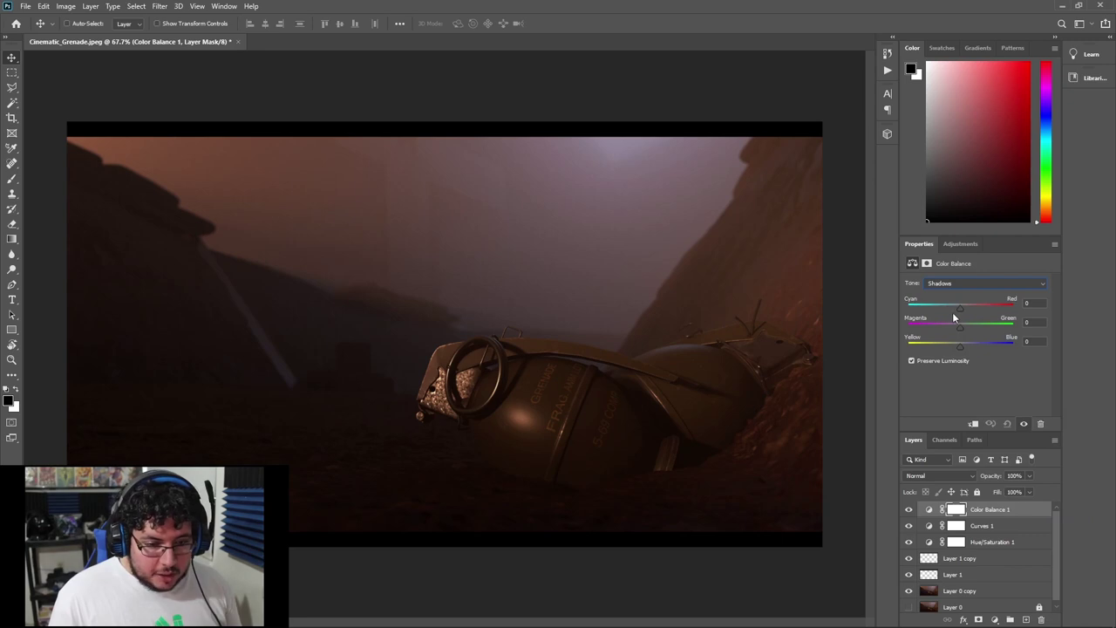
pyautogui.moveTo(957, 313); pyautogui.dragTo(963, 348)
# Warm the Color Balance highlights by setting Cyan-Red to +19 and Yellow-Blue to -10.
pyautogui.click(950, 286)
pyautogui.click(956, 311)
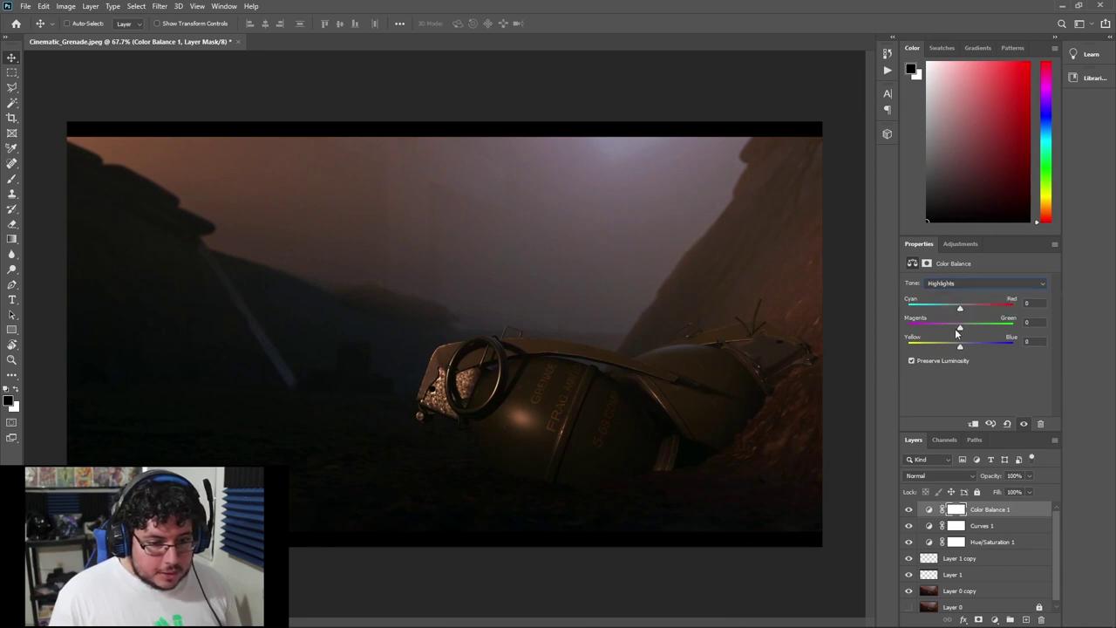
pyautogui.moveTo(960, 348); pyautogui.dragTo(958, 350)
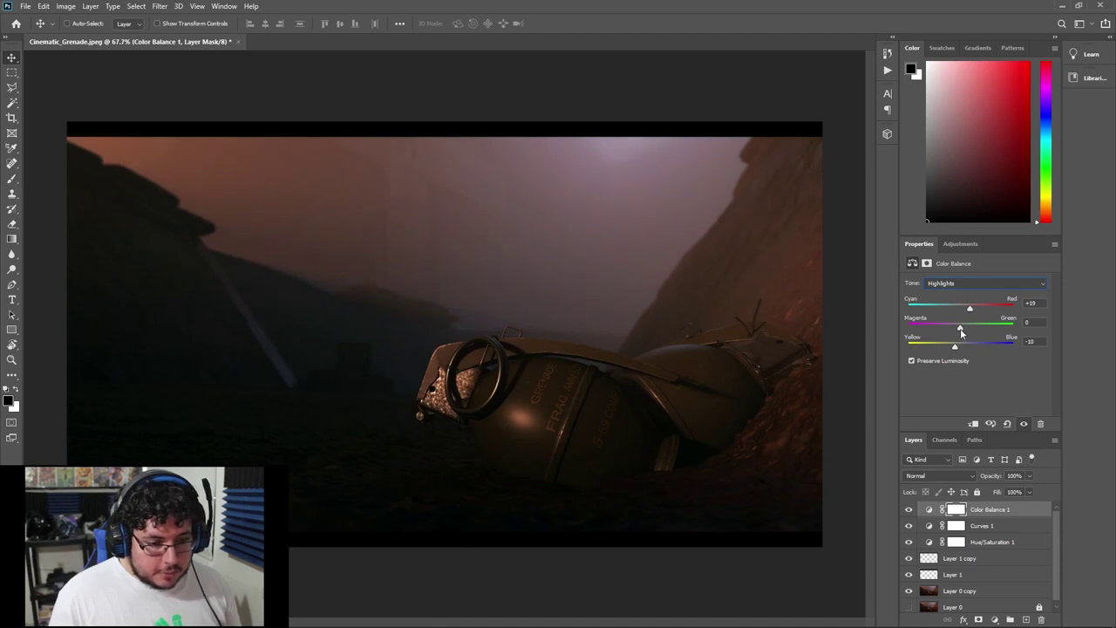
# Set the Color Balance layer's blend mode to Screen at 20% opacity and compare the image with and without it.
pyautogui.click(961, 474)
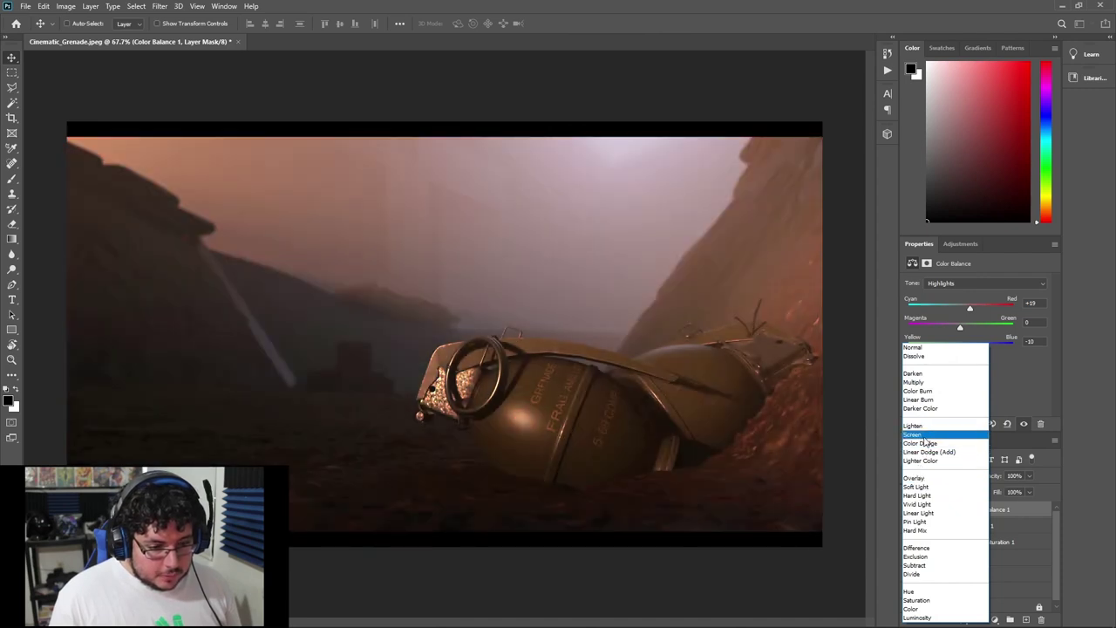
pyautogui.click(923, 435)
pyautogui.moveTo(998, 478); pyautogui.dragTo(988, 479)
pyautogui.click(907, 509)
pyautogui.click(908, 509)
pyautogui.click(908, 510)
pyautogui.click(908, 509)
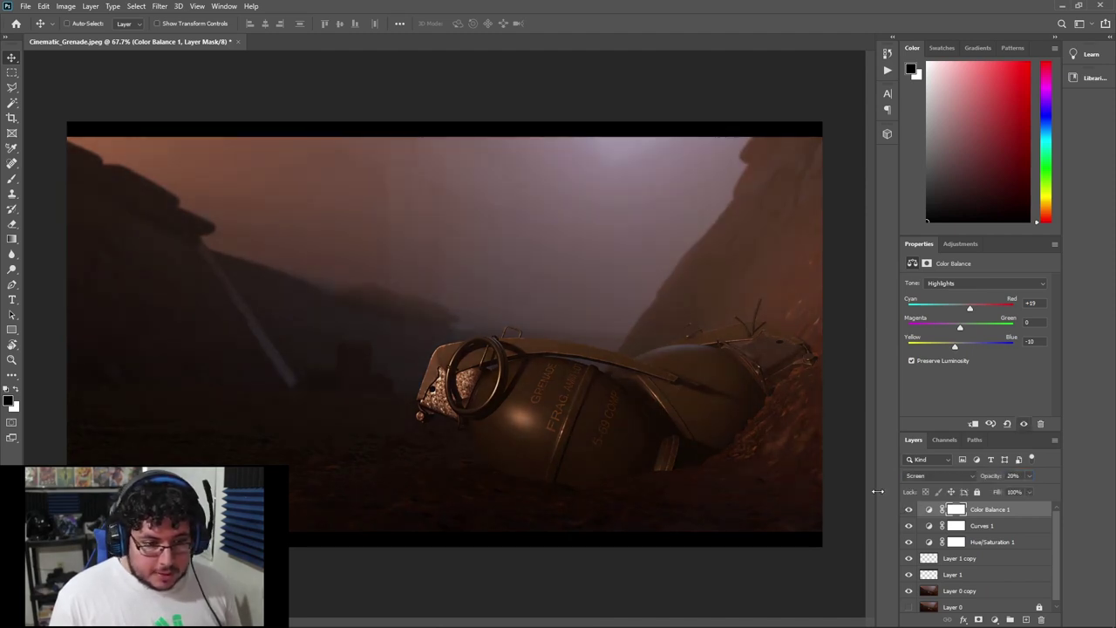
pyautogui.keyDown('alt'); pyautogui.scroll(-2, 553, 415); pyautogui.keyUp('alt')
pyautogui.keyDown('alt'); pyautogui.scroll(1, 553, 415); pyautogui.keyUp('alt')
pyautogui.keyDown('alt'); pyautogui.scroll(-1, 523, 423); pyautogui.keyUp('alt')
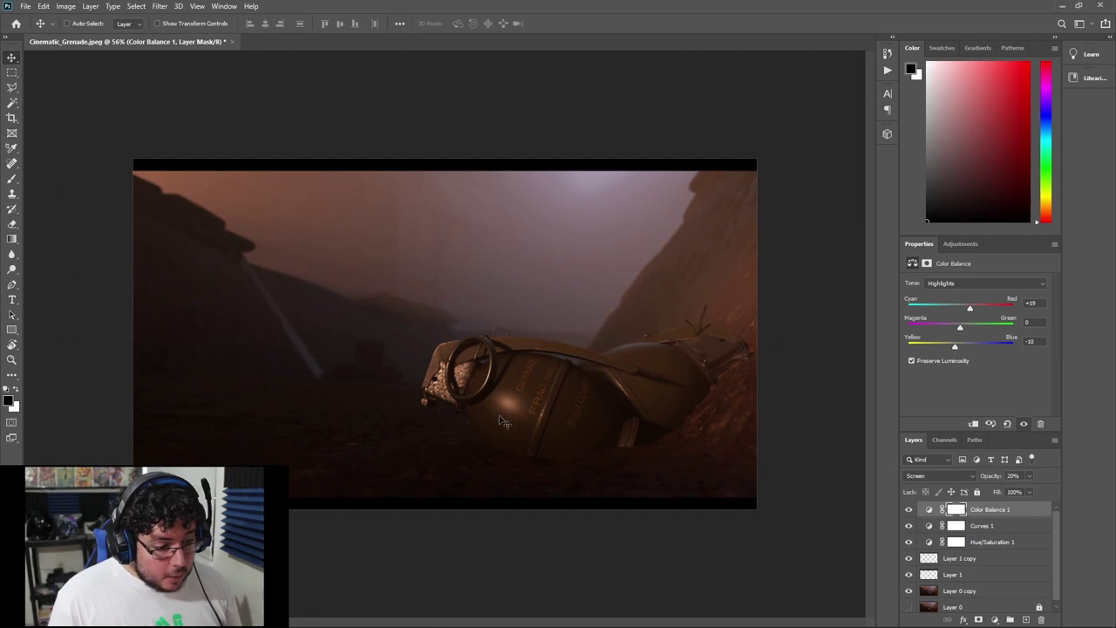
# Create a new empty layer and place it between Layer 1 and the Layer 0 copy.
pyautogui.scroll(-1, 1001, 592)
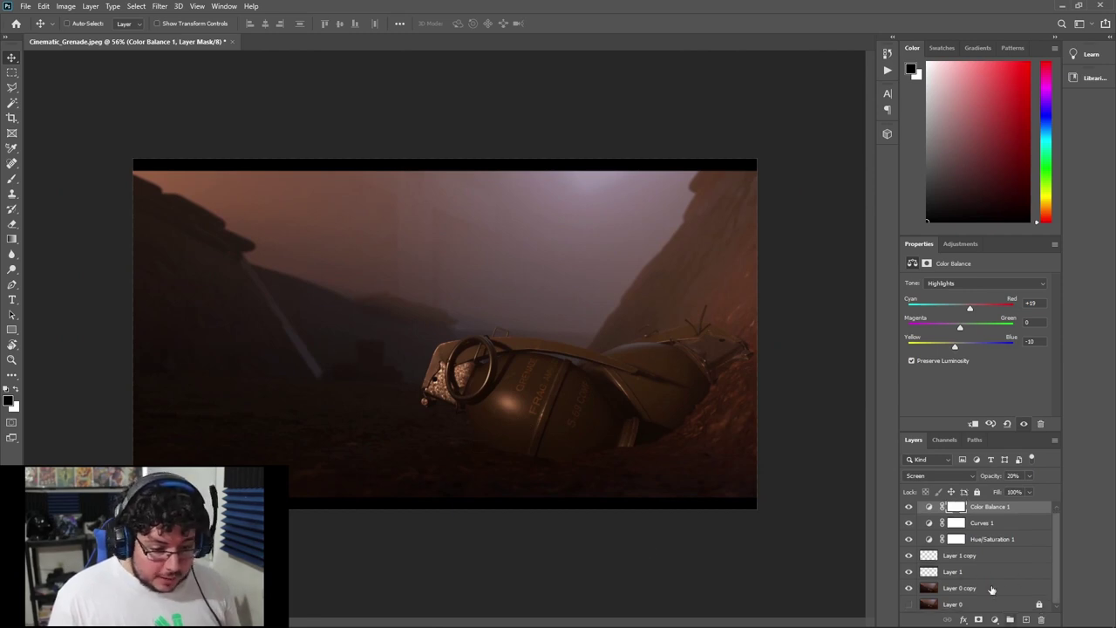
pyautogui.click(984, 573)
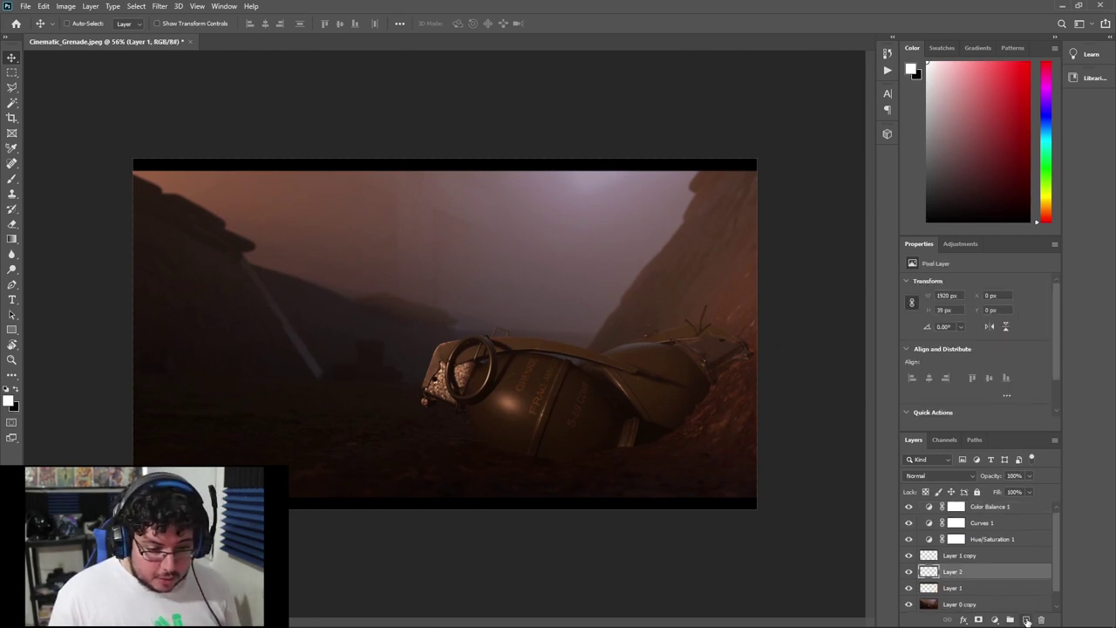
pyautogui.moveTo(956, 576); pyautogui.dragTo(963, 595)
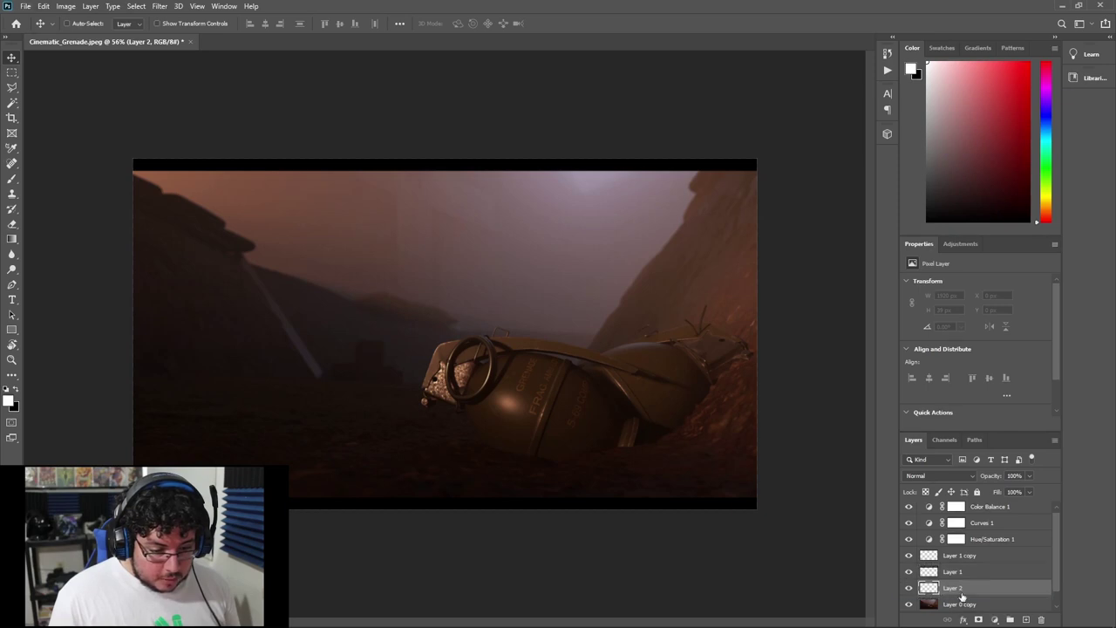
# Paint a black vignette along the lower and side edges of the scene with a large soft round brush.
pyautogui.press('b')
pyautogui.press('x')
pyautogui.rightClick(392, 491)
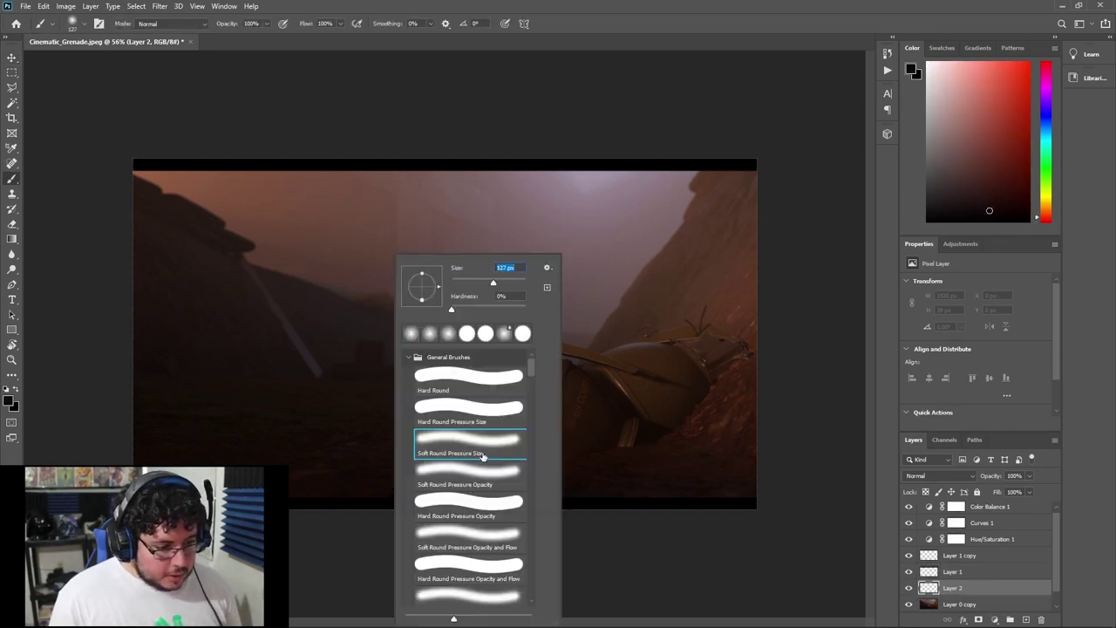
pyautogui.moveTo(780, 412)
pyautogui.mouseDown()
pyautogui.moveTo(796, 425)
pyautogui.moveTo(783, 160)
pyautogui.moveTo(196, 530)
pyautogui.mouseUp()
pyautogui.moveTo(270, 567)
pyautogui.mouseDown()
pyautogui.moveTo(653, 492)
pyautogui.moveTo(174, 558)
pyautogui.moveTo(787, 332)
pyautogui.mouseUp()
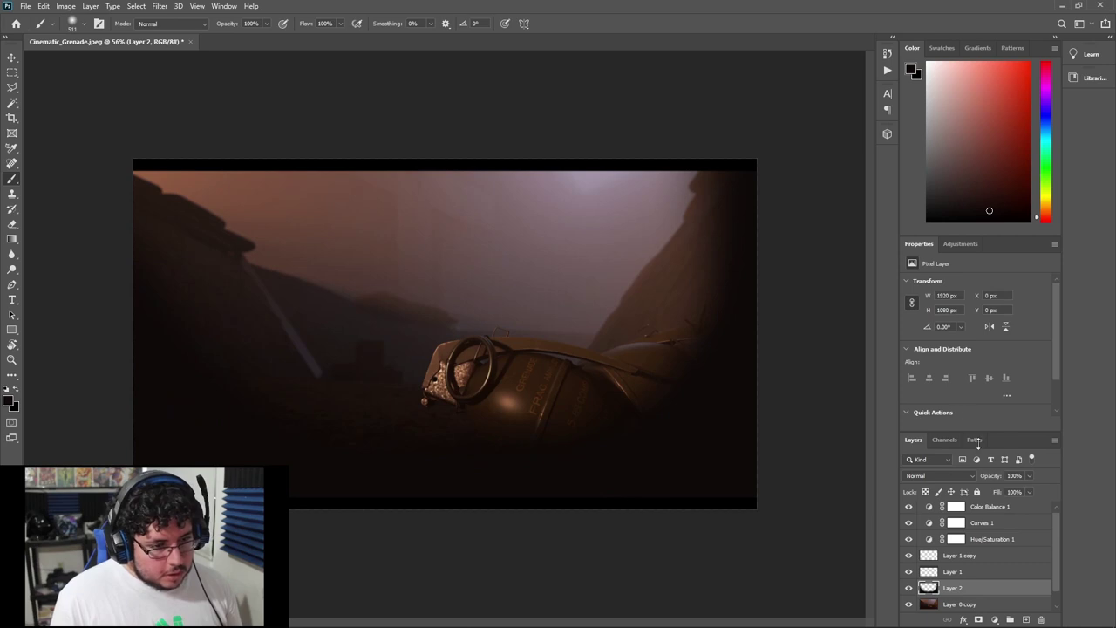
# Set the vignette layer's blend mode to Overlay at 32% opacity and compare the image with and without it.
pyautogui.click(953, 475)
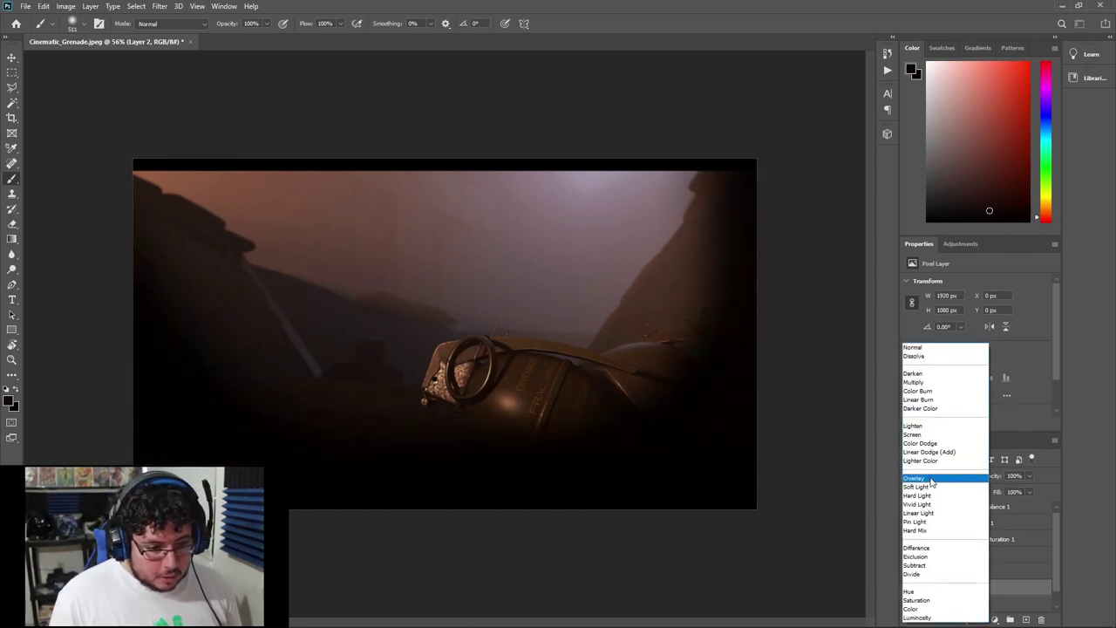
pyautogui.click(929, 479)
pyautogui.write('53')
pyautogui.press('Return')
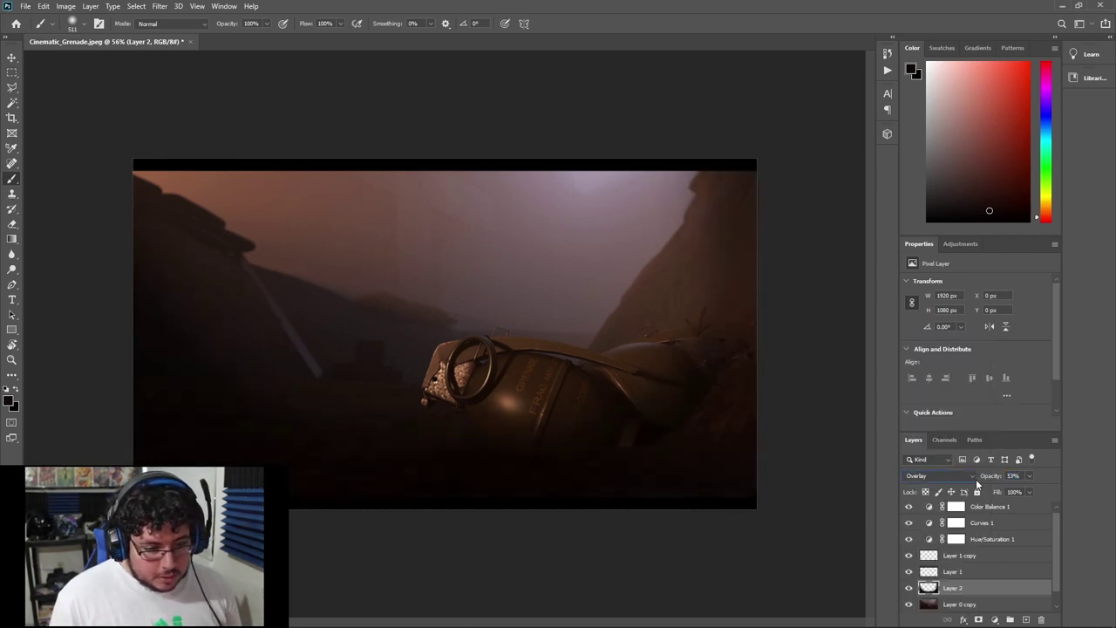
pyautogui.moveTo(986, 480); pyautogui.dragTo(986, 476)
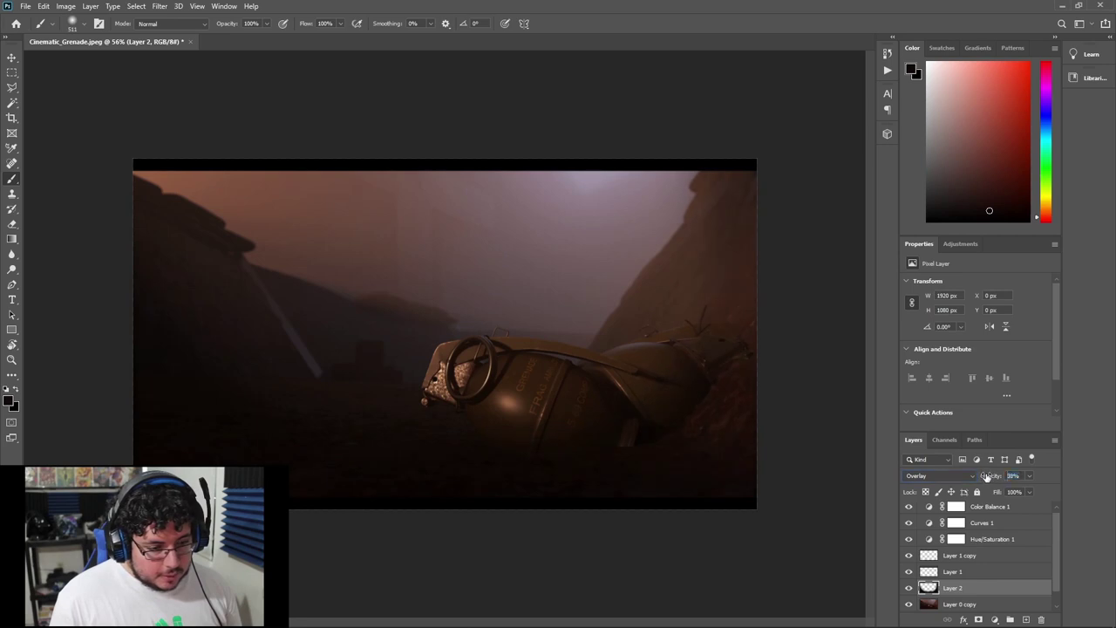
pyautogui.click(910, 587)
pyautogui.click(909, 586)
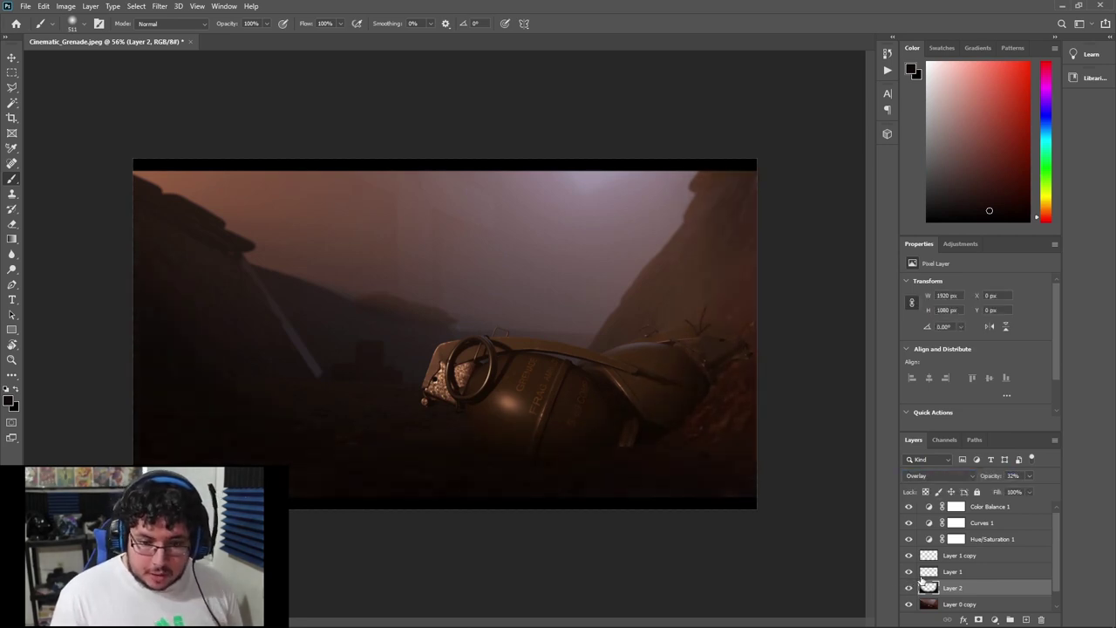
pyautogui.click(909, 589)
pyautogui.click(909, 589)
pyautogui.keyDown('alt'); pyautogui.scroll(-1, 622, 381); pyautogui.keyUp('alt')
pyautogui.keyDown('alt'); pyautogui.scroll(1, 622, 381); pyautogui.keyUp('alt')
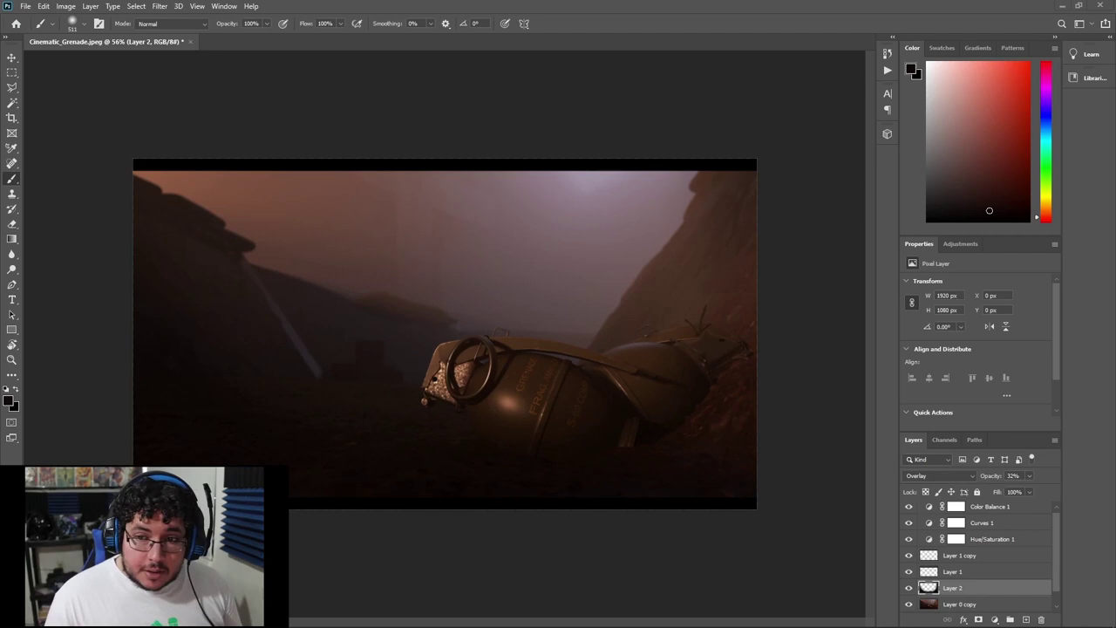
# Switch to the Chrome browser and search Google Images for "sparks texture".
pyautogui.moveTo(517, 72); pyautogui.dragTo(549, 62)
pyautogui.click(530, 33)
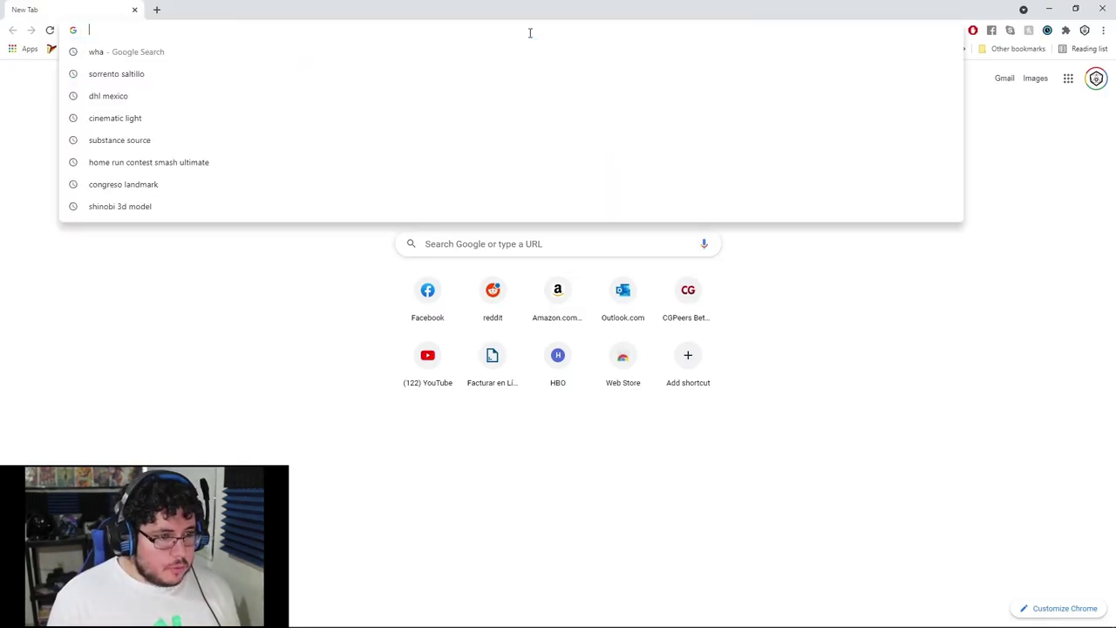
pyautogui.write('sparks texture')
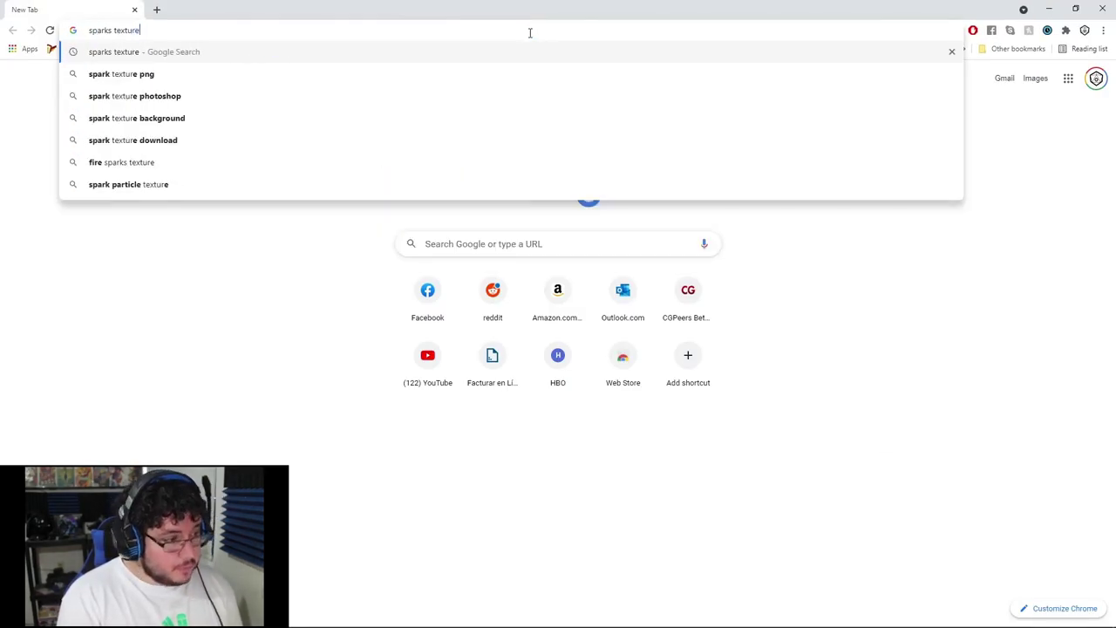
pyautogui.press('Return')
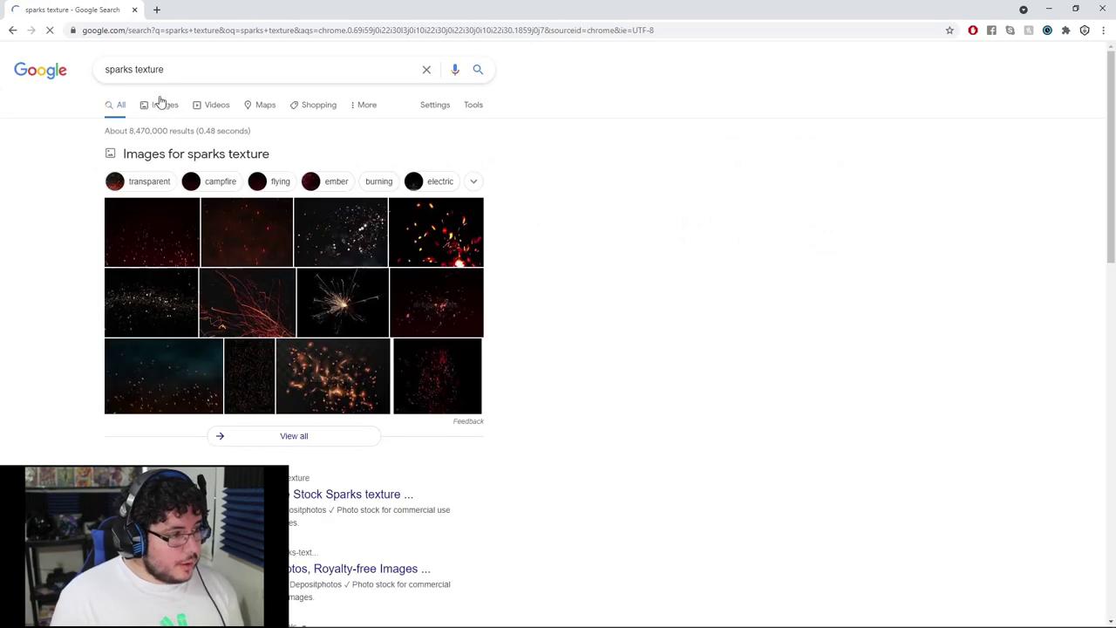
pyautogui.click(152, 106)
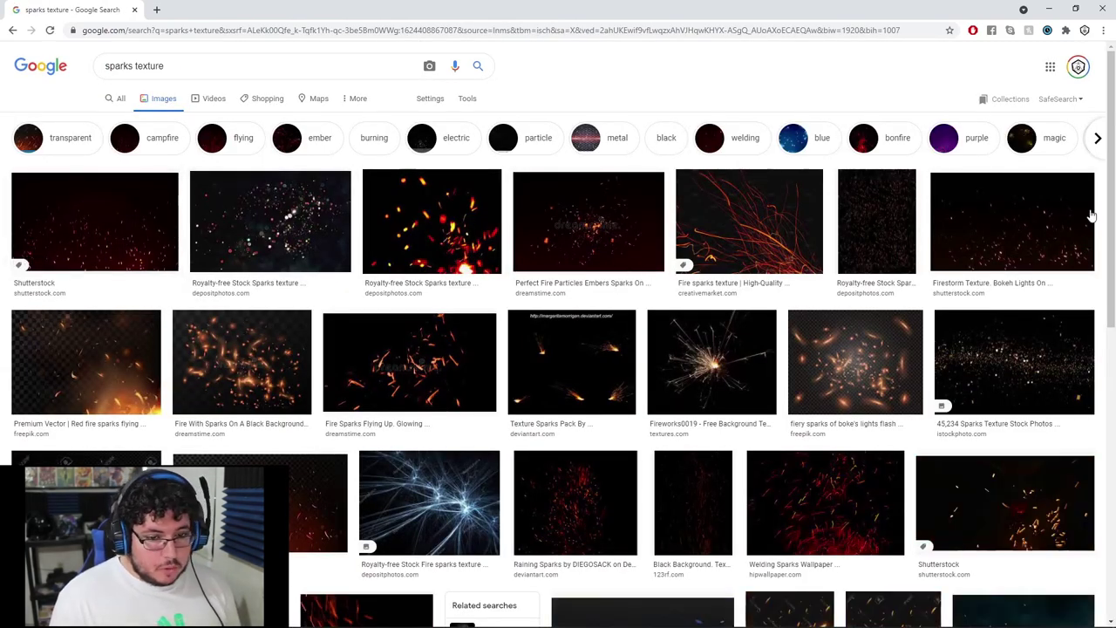
# Open the firestorm sparks result, go to the related campfire fire sparks image and copy it.
pyautogui.click(1062, 220)
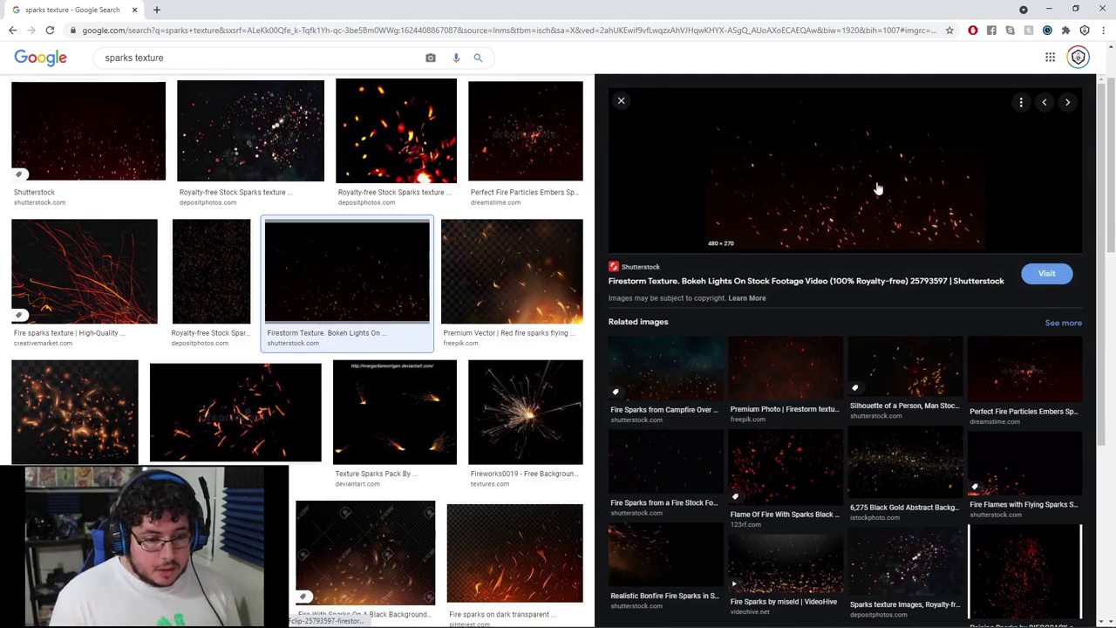
pyautogui.click(671, 363)
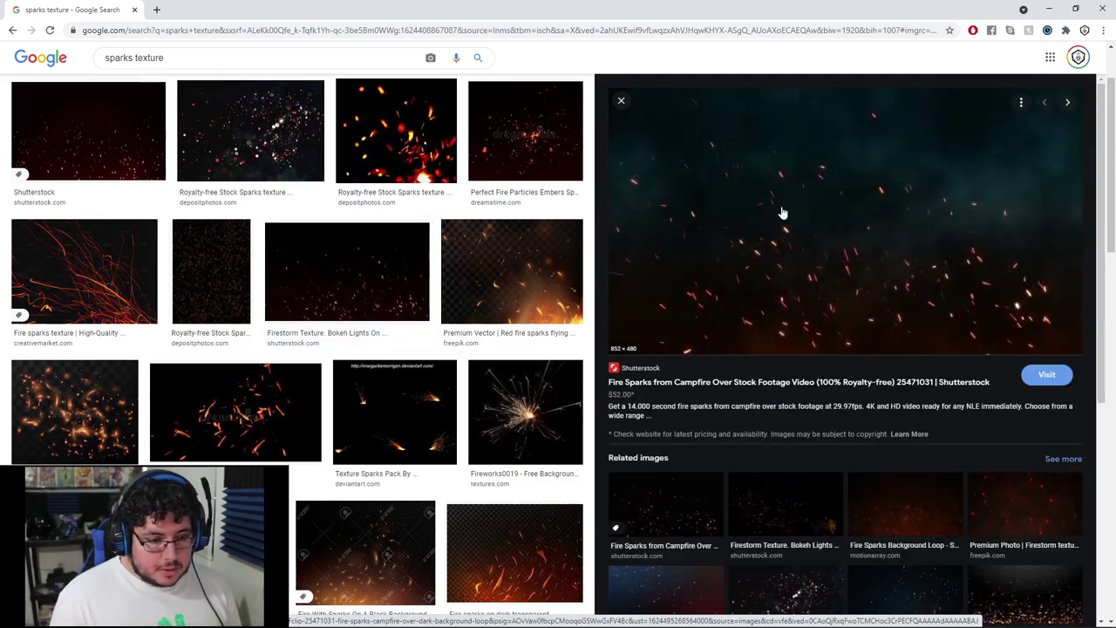
pyautogui.rightClick(783, 213)
pyautogui.click(857, 360)
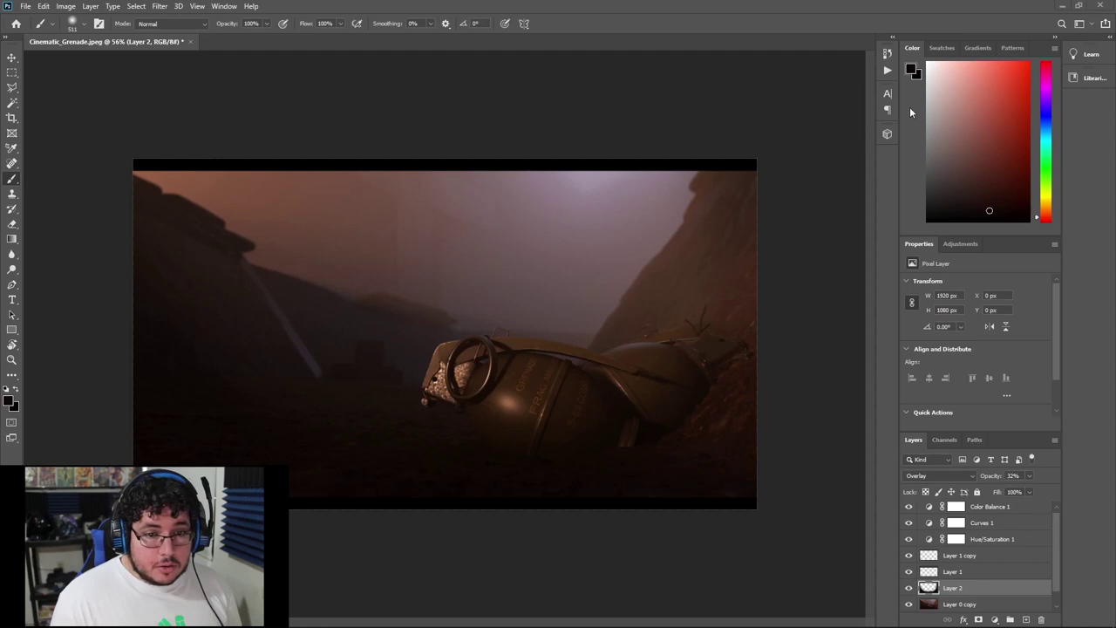
# Paste the sparks image into the grenade document in Photoshop, scale it to 284.66%, rotate it about 57° and cover the scene's left side.
pyautogui.press('v')
pyautogui.hotkey('ctrl', 'v')
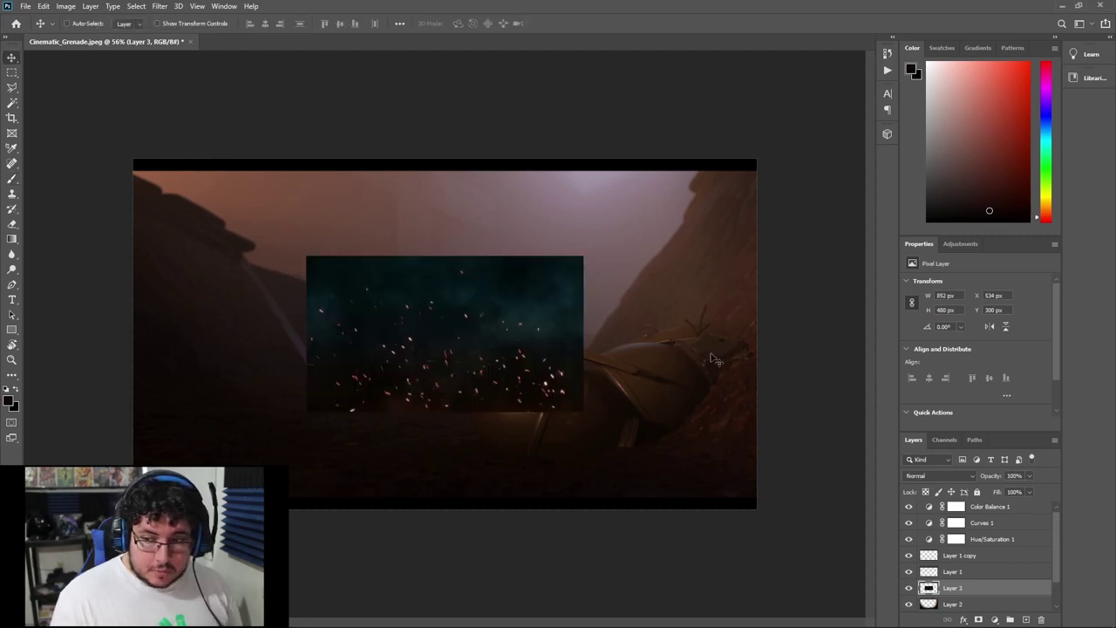
pyautogui.hotkey('ctrl', 't')
pyautogui.moveTo(584, 255); pyautogui.dragTo(951, 52)
pyautogui.moveTo(786, 243); pyautogui.dragTo(424, 238)
pyautogui.moveTo(668, 102); pyautogui.dragTo(682, 292)
pyautogui.moveTo(436, 309); pyautogui.dragTo(302, 350)
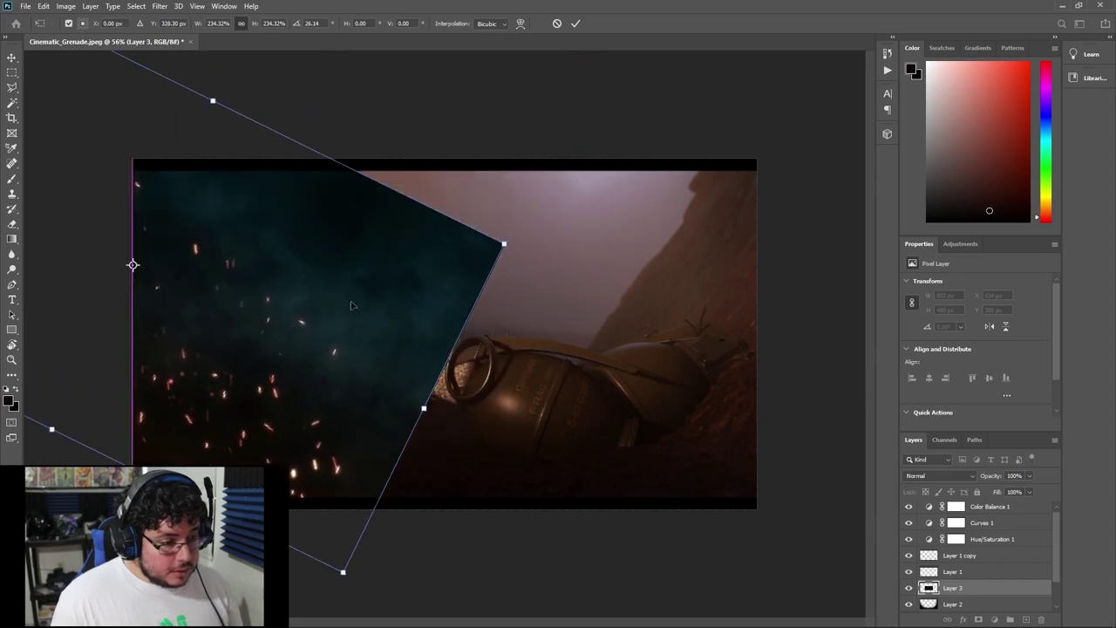
pyautogui.moveTo(504, 240); pyautogui.dragTo(538, 181)
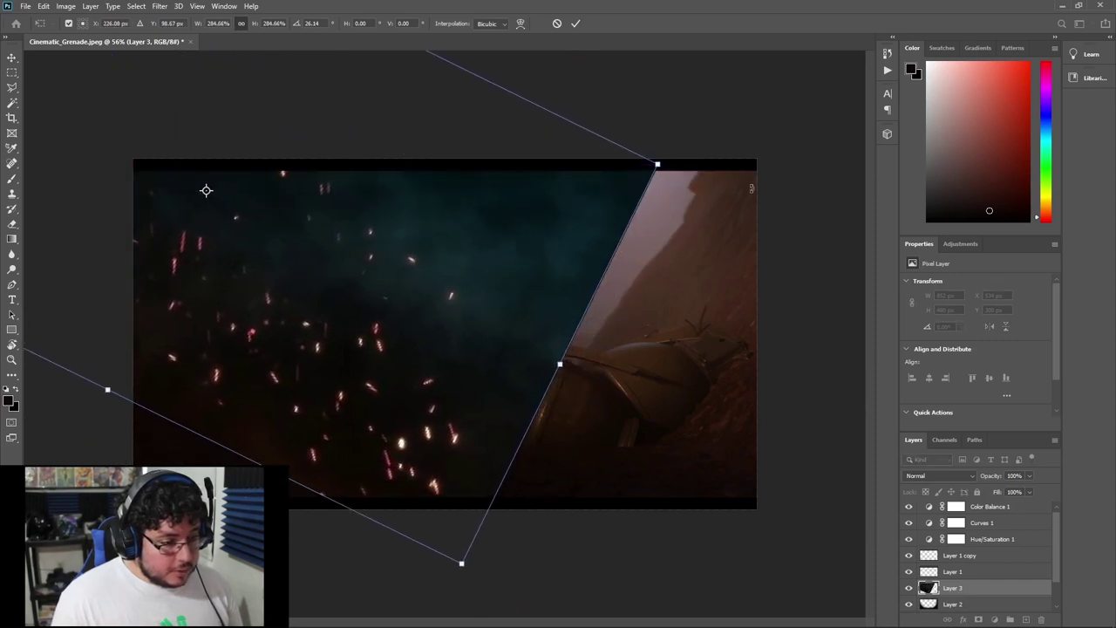
pyautogui.moveTo(743, 144); pyautogui.dragTo(670, 415)
pyautogui.moveTo(455, 335); pyautogui.dragTo(466, 361)
pyautogui.press('Return')
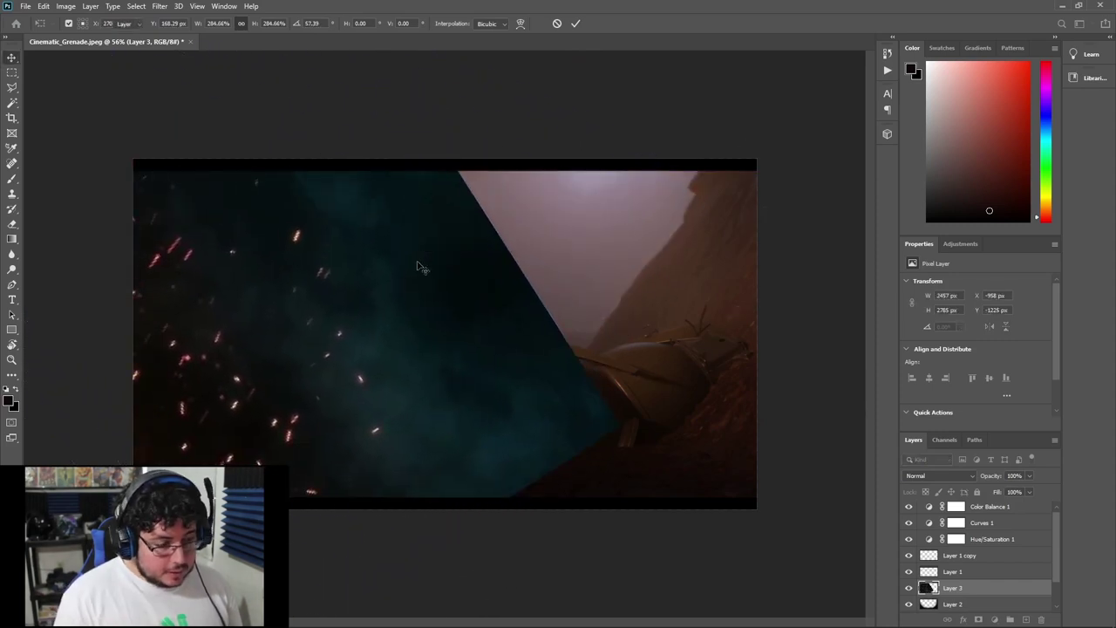
# Blend the sparks layer in Screen mode at 9% opacity and erase its hard edge over the grenade with a large soft eraser.
pyautogui.click(956, 475)
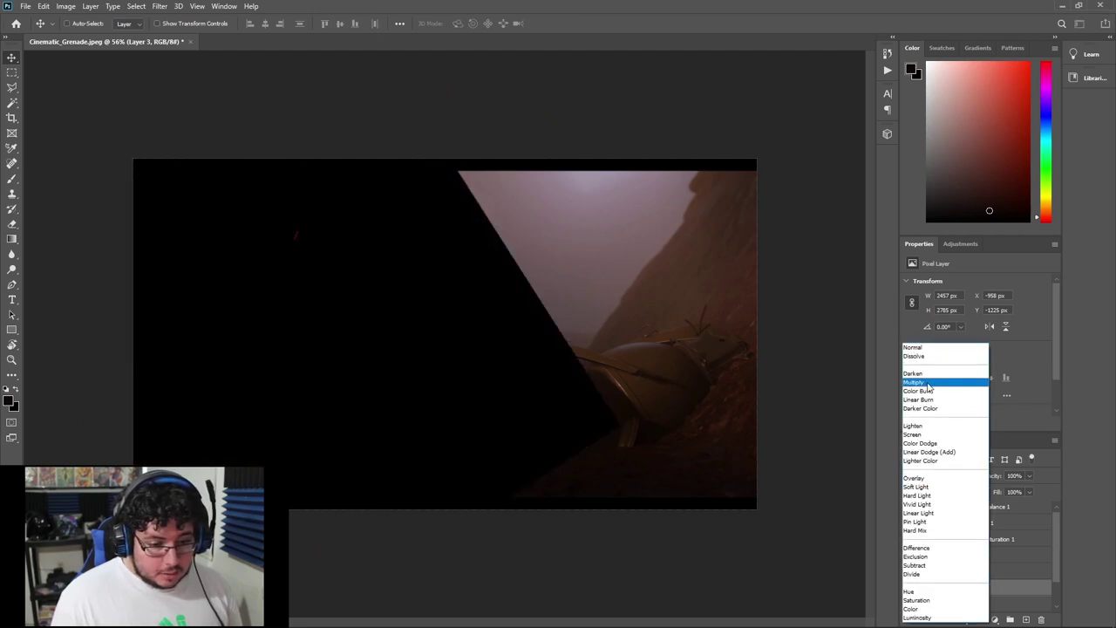
pyautogui.click(920, 434)
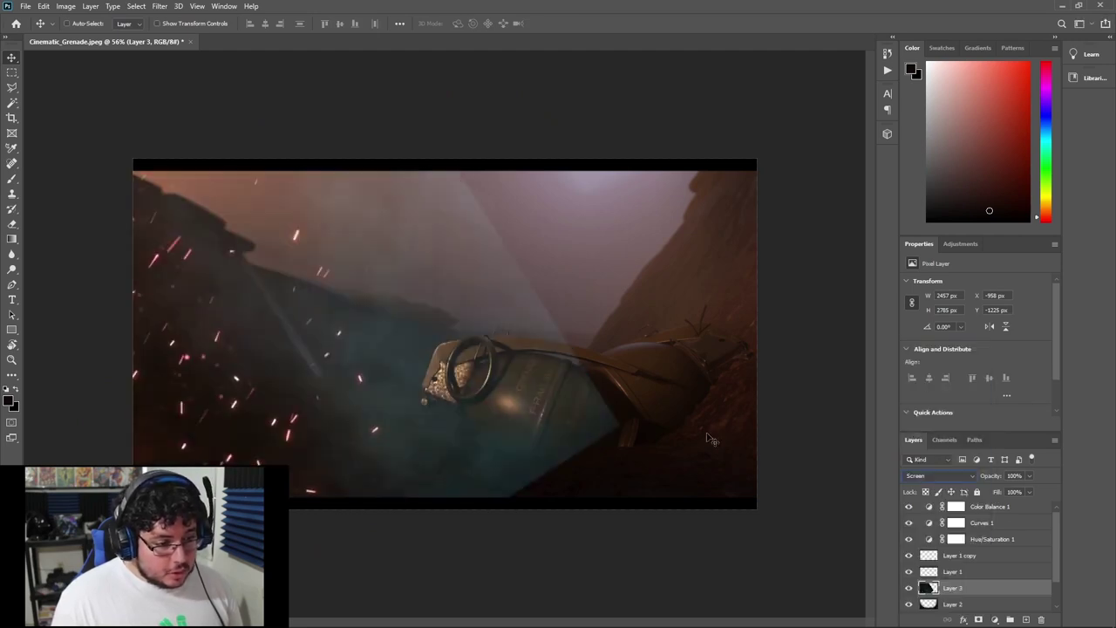
pyautogui.press('e')
pyautogui.rightClick(623, 308)
pyautogui.moveTo(491, 196)
pyautogui.mouseDown()
pyautogui.moveTo(573, 189)
pyautogui.moveTo(485, 520)
pyautogui.moveTo(392, 218)
pyautogui.mouseUp()
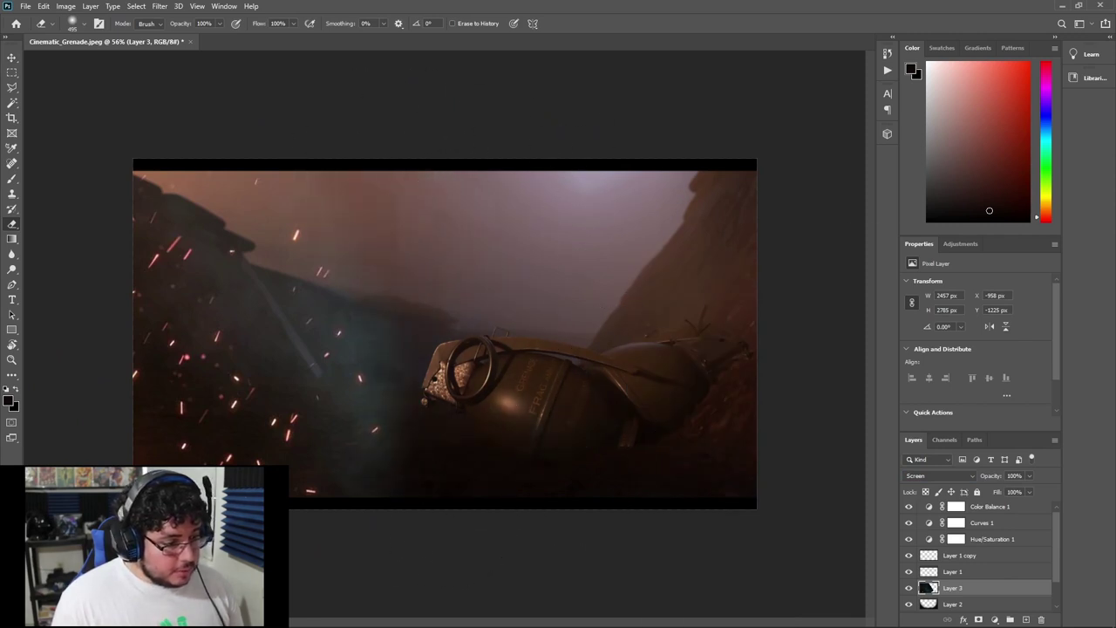
pyautogui.write('5')
pyautogui.press('Return')
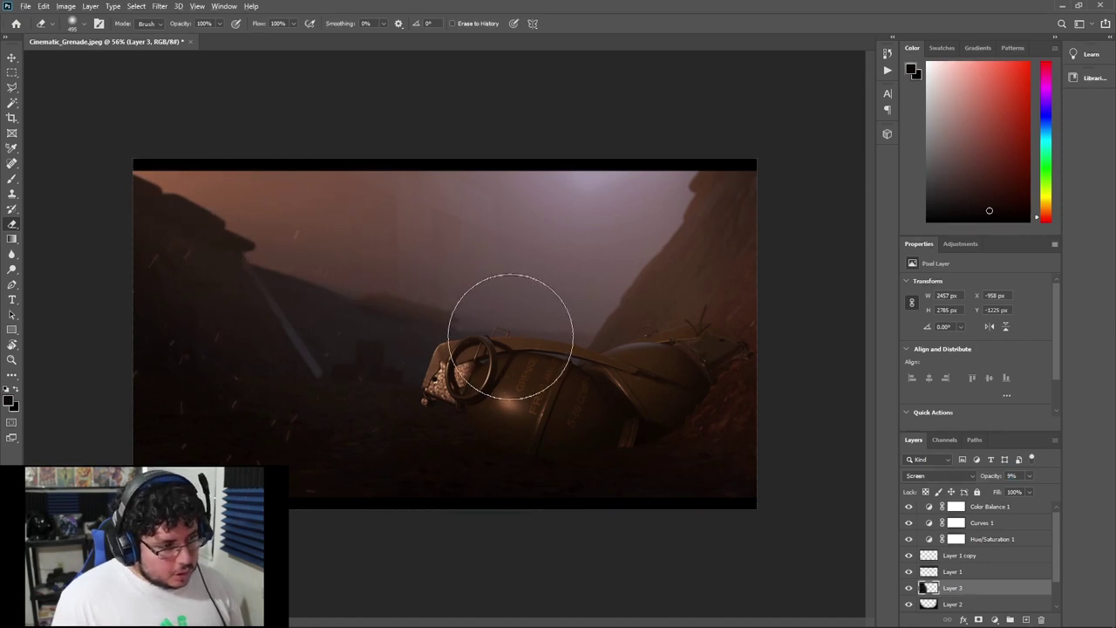
# Return to Chrome's sparks texture results, open the Freepik "Firestorm texture on black background" image and copy it.
pyautogui.hotkey('alt', 'Tab')
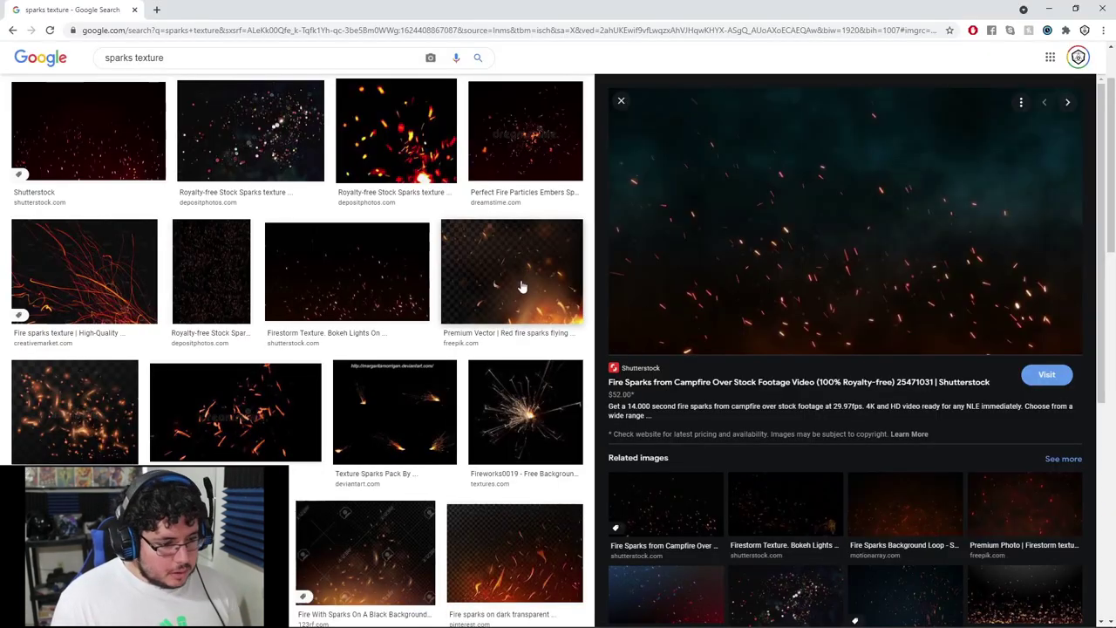
pyautogui.scroll(-1, 521, 286)
pyautogui.scroll(-2, 332, 520)
pyautogui.click(332, 521)
pyautogui.scroll(5, 332, 521)
pyautogui.scroll(-1, 102, 219)
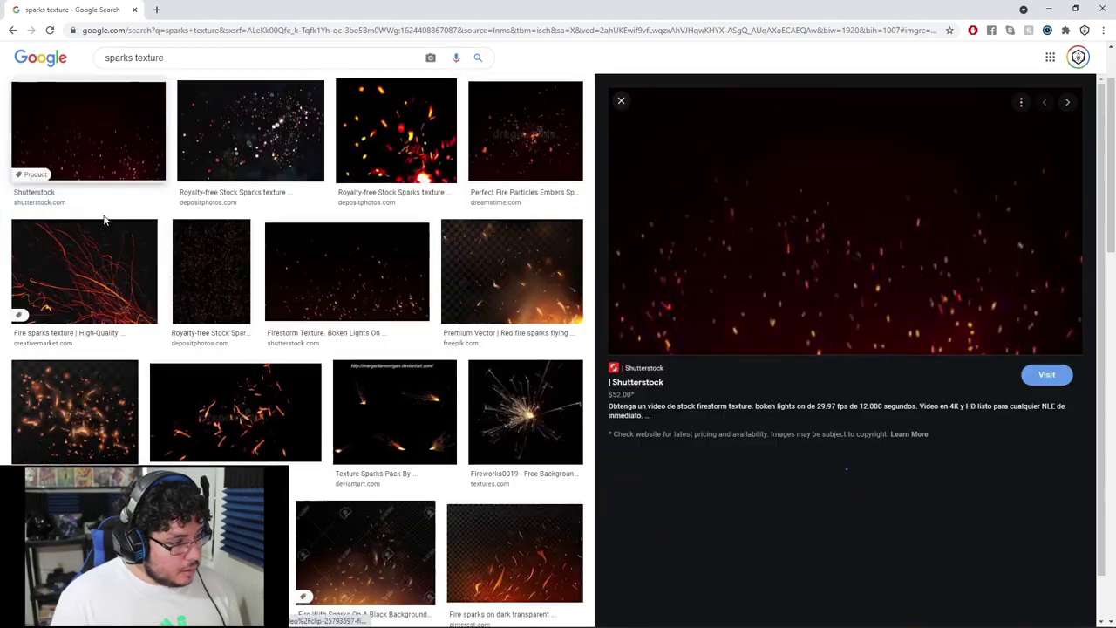
pyautogui.rightClick(801, 210)
pyautogui.click(668, 493)
pyautogui.rightClick(799, 205)
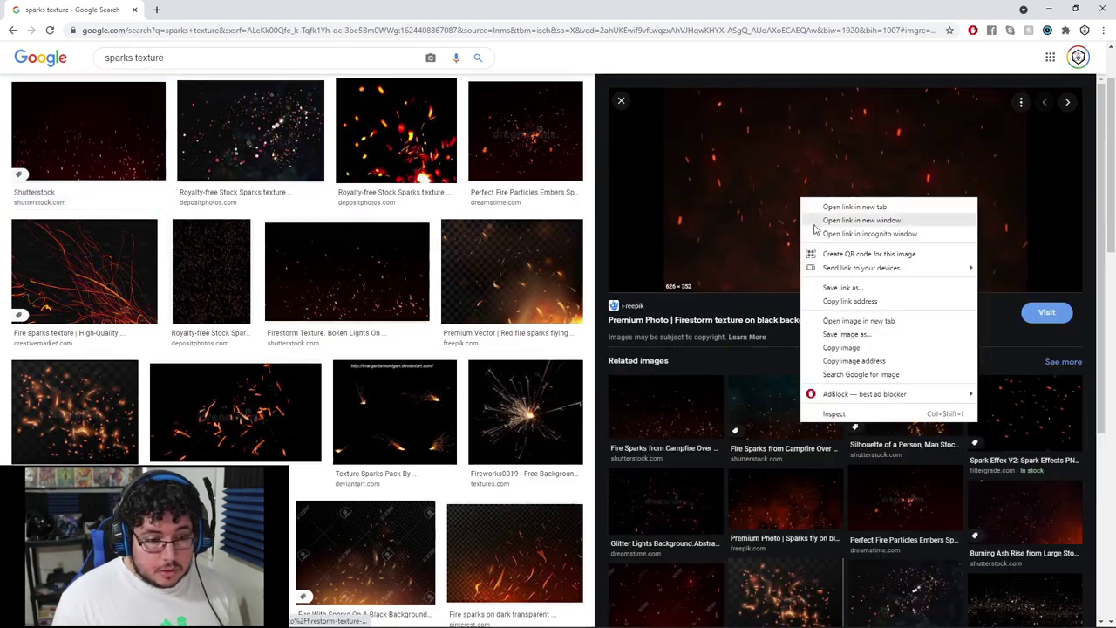
pyautogui.click(837, 346)
# Switch to Photoshop, paste the firestorm image into the grenade document, and enlarge and rotate it clockwise over the scene's upper-left corner.
pyautogui.hotkey('alt', 'Tab')
pyautogui.hotkey('ctrl', 'v')
pyautogui.press('v')
pyautogui.moveTo(445, 346); pyautogui.dragTo(202, 185)
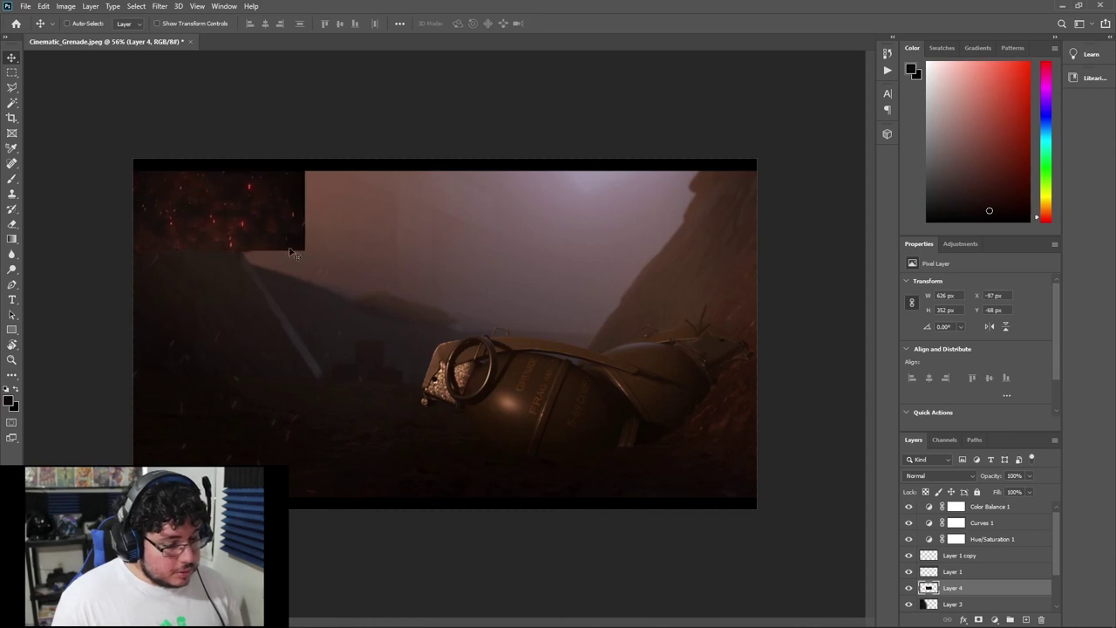
pyautogui.hotkey('ctrl', 't')
pyautogui.moveTo(323, 161); pyautogui.dragTo(404, 131)
pyautogui.moveTo(311, 197); pyautogui.dragTo(308, 197)
pyautogui.press('Return')
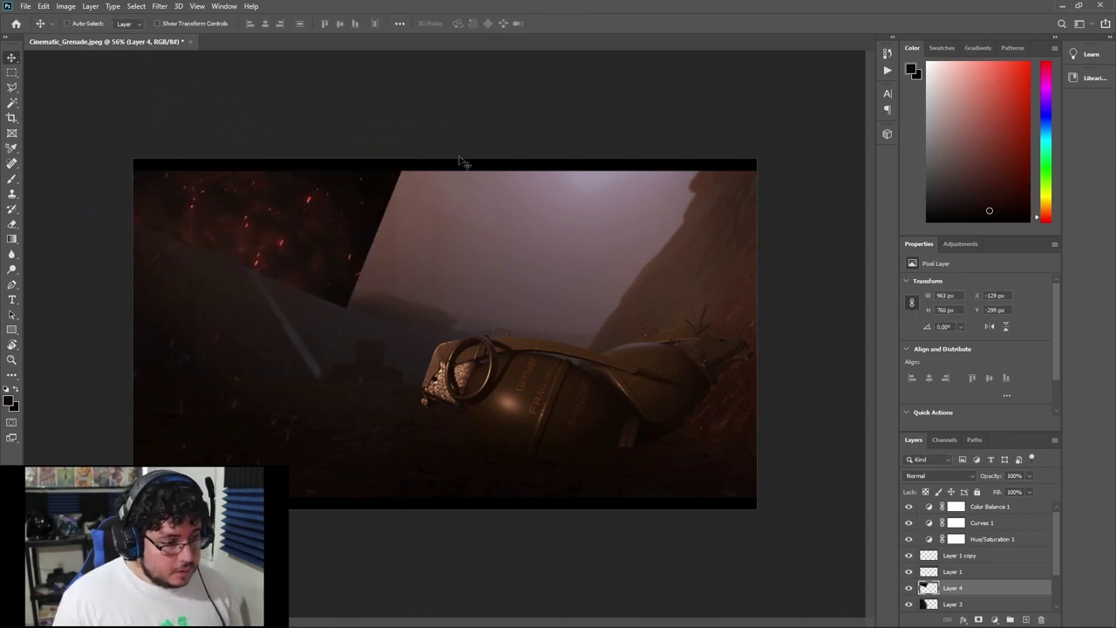
# Erase the hard edges of the firestorm layer with a large soft eraser and set its blend mode to Screen.
pyautogui.press('e')
pyautogui.moveTo(474, 204); pyautogui.dragTo(381, 319)
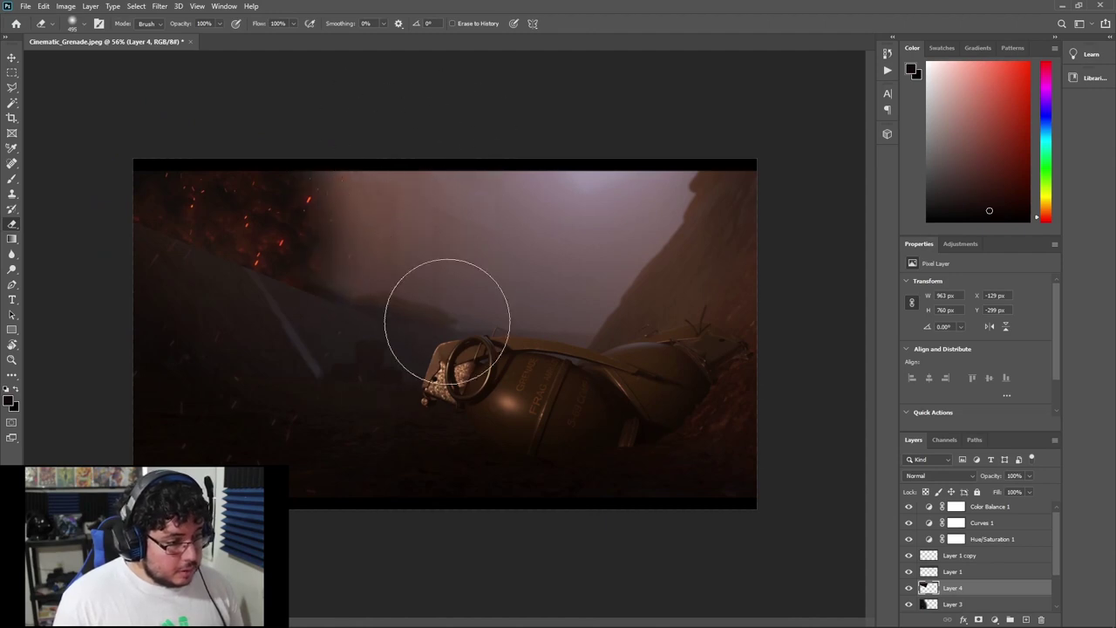
pyautogui.click(940, 476)
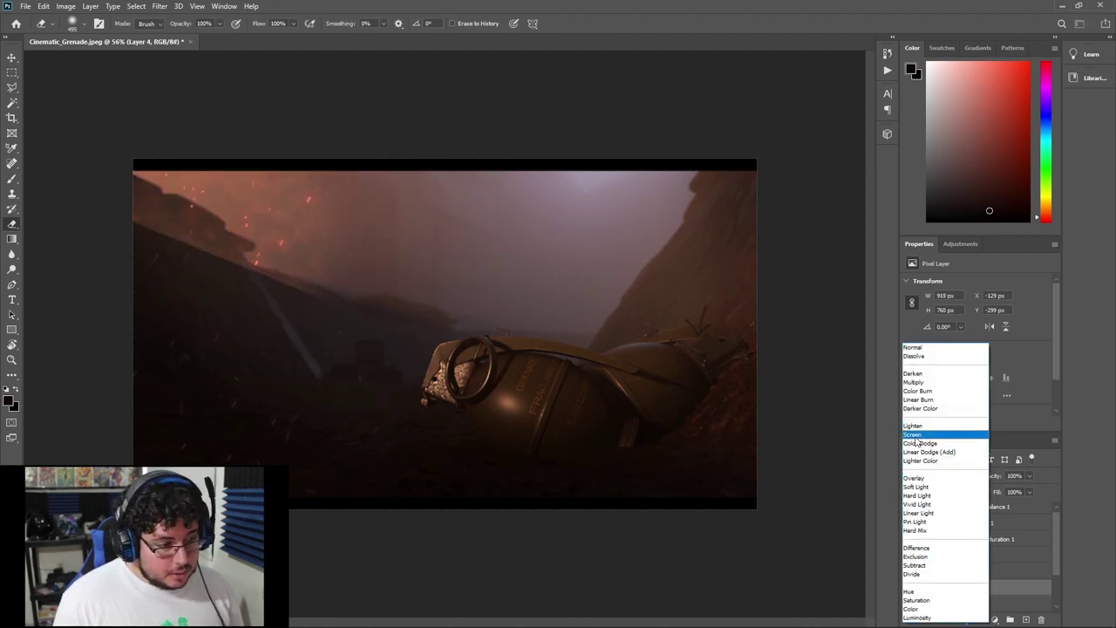
pyautogui.click(915, 435)
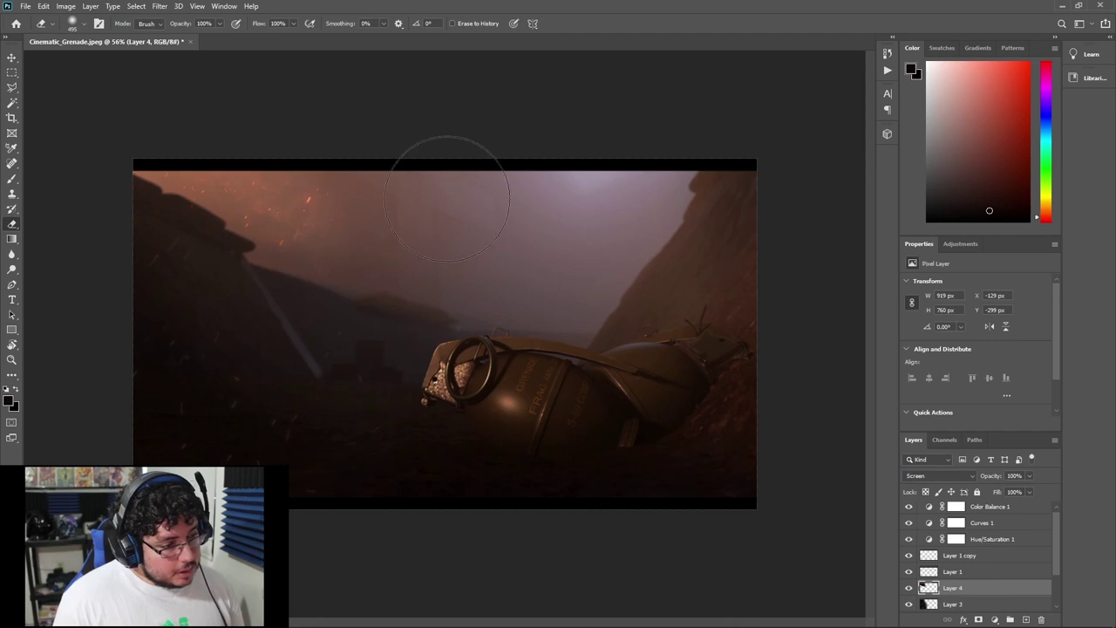
pyautogui.keyDown('alt'); pyautogui.scroll(-2, 449, 340); pyautogui.keyUp('alt')
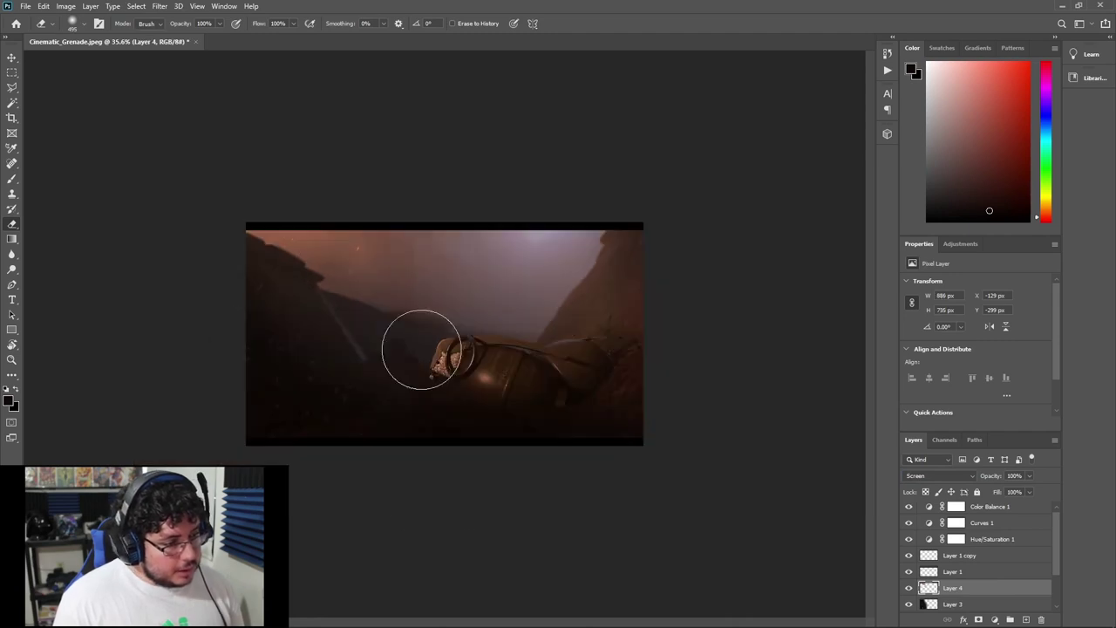
pyautogui.keyDown('alt'); pyautogui.scroll(1, 449, 388); pyautogui.keyUp('alt')
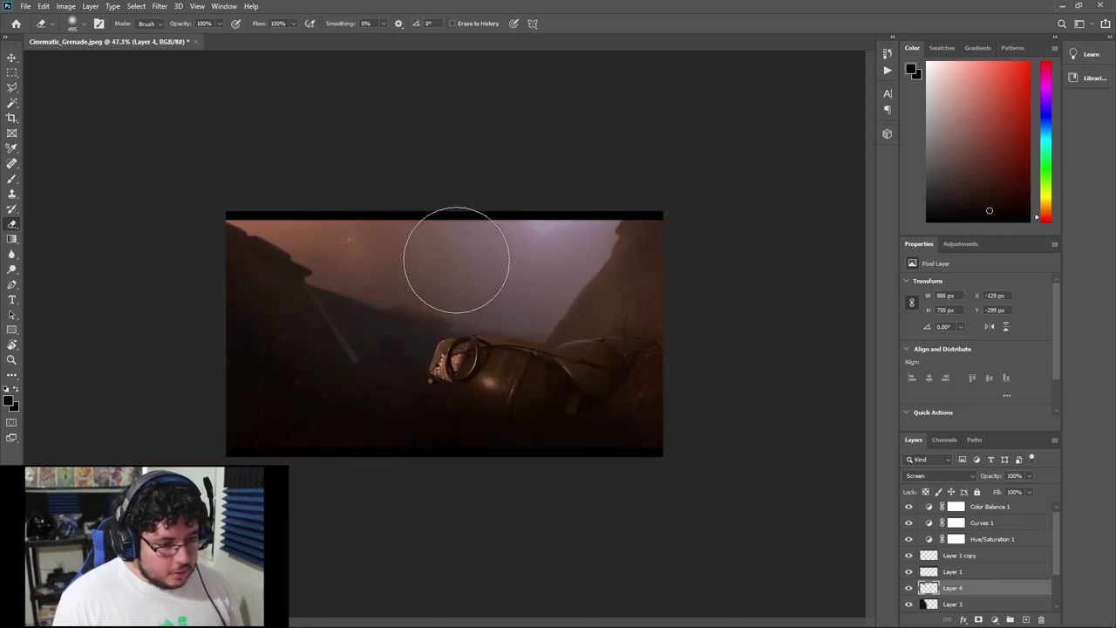
pyautogui.keyDown('alt'); pyautogui.scroll(1, 456, 257); pyautogui.keyUp('alt')
# Switch to Chrome and search Google Images for "camera dirt".
pyautogui.hotkey('alt', 'Tab')
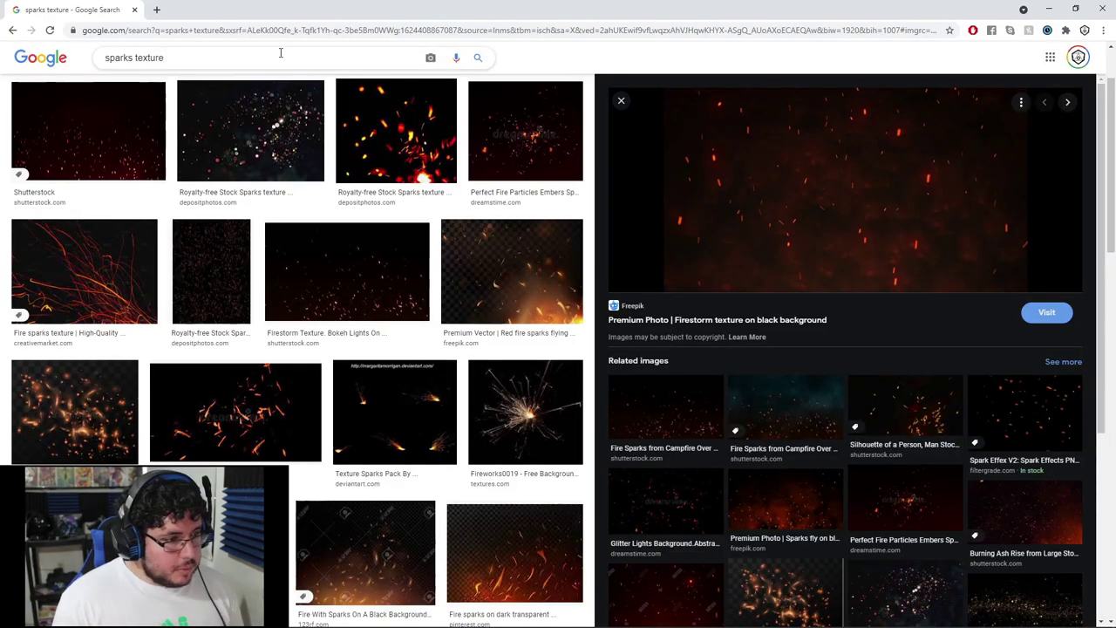
pyautogui.tripleClick(279, 54)
pyautogui.write('cam')
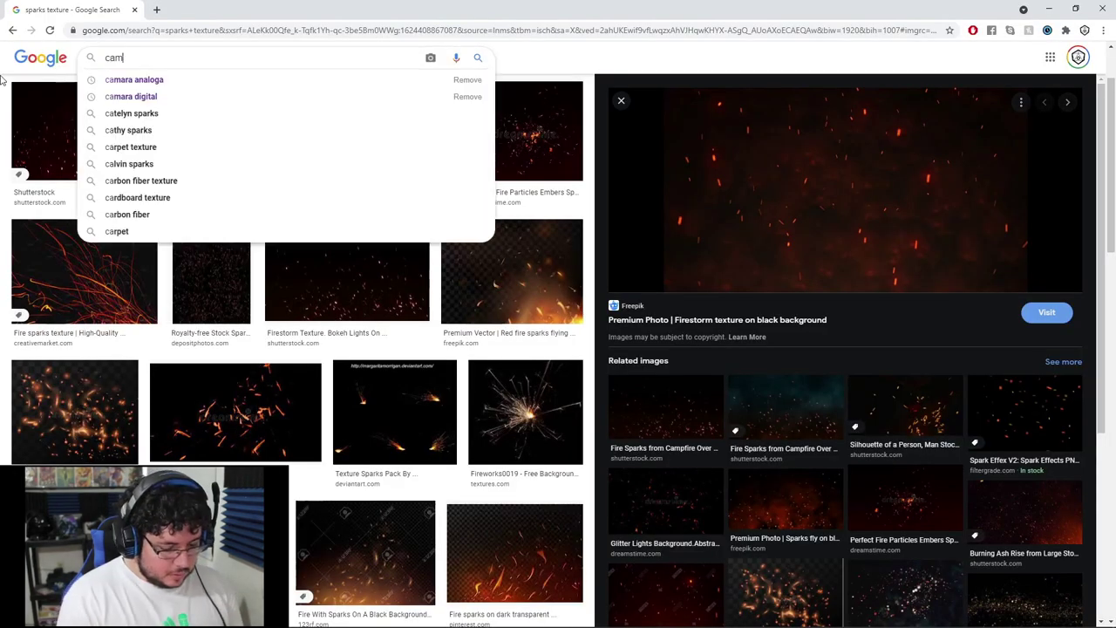
pyautogui.write('era dirt')
pyautogui.press('Return')
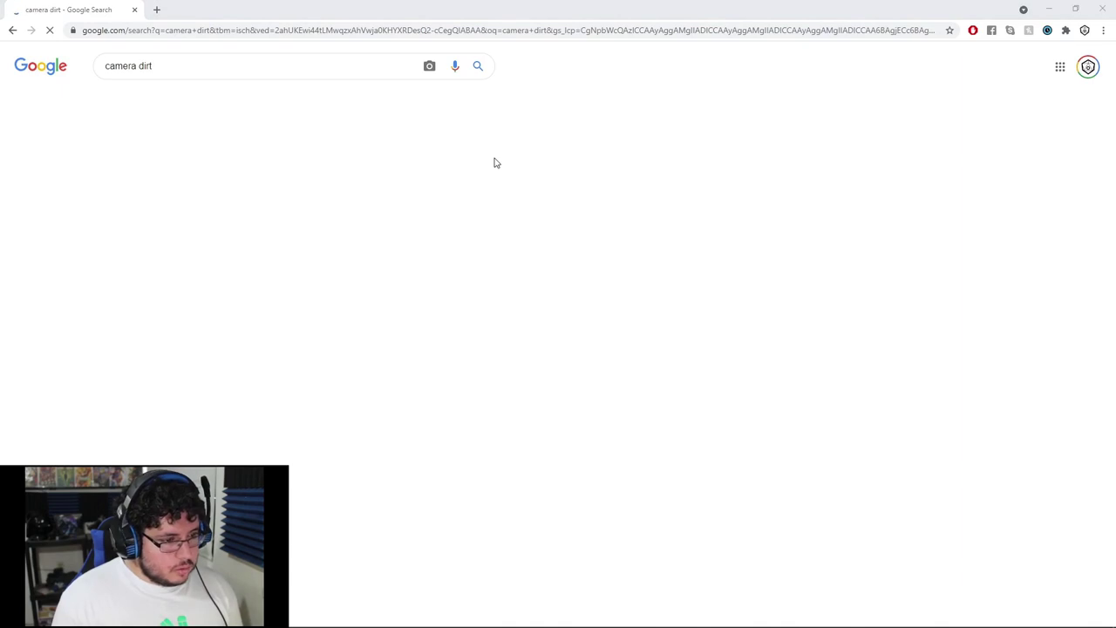
pyautogui.hotkey('alt', 'Tab')
pyautogui.hotkey('alt', 'Tab')
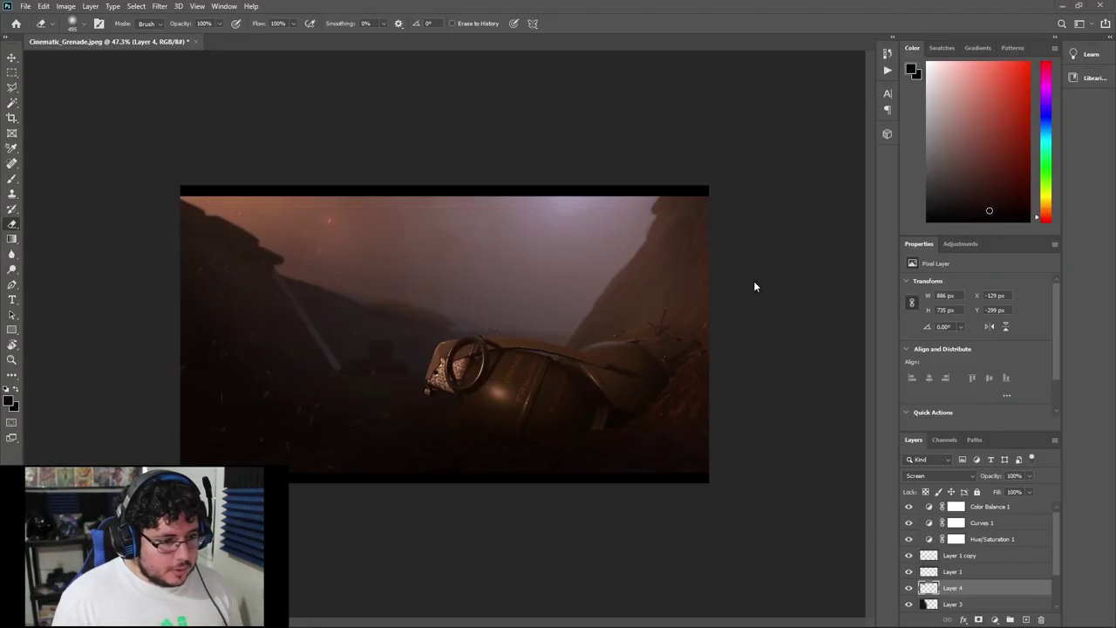
# Apply a Smart Sharpen filter with a 138% amount to Layer 0 copy in the Photoshop grenade document.
pyautogui.keyDown('alt'); pyautogui.scroll(2, 629, 321); pyautogui.keyUp('alt')
pyautogui.hotkey('alt', 'Tab')
pyautogui.scroll(-3, 960, 601)
pyautogui.click(959, 588)
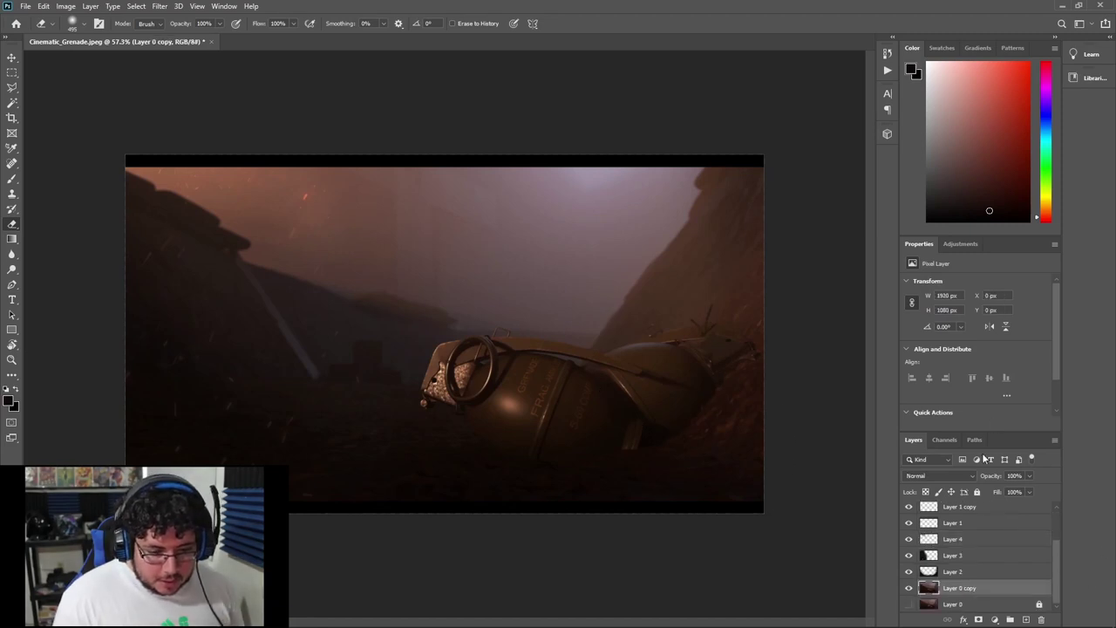
pyautogui.click(158, 7)
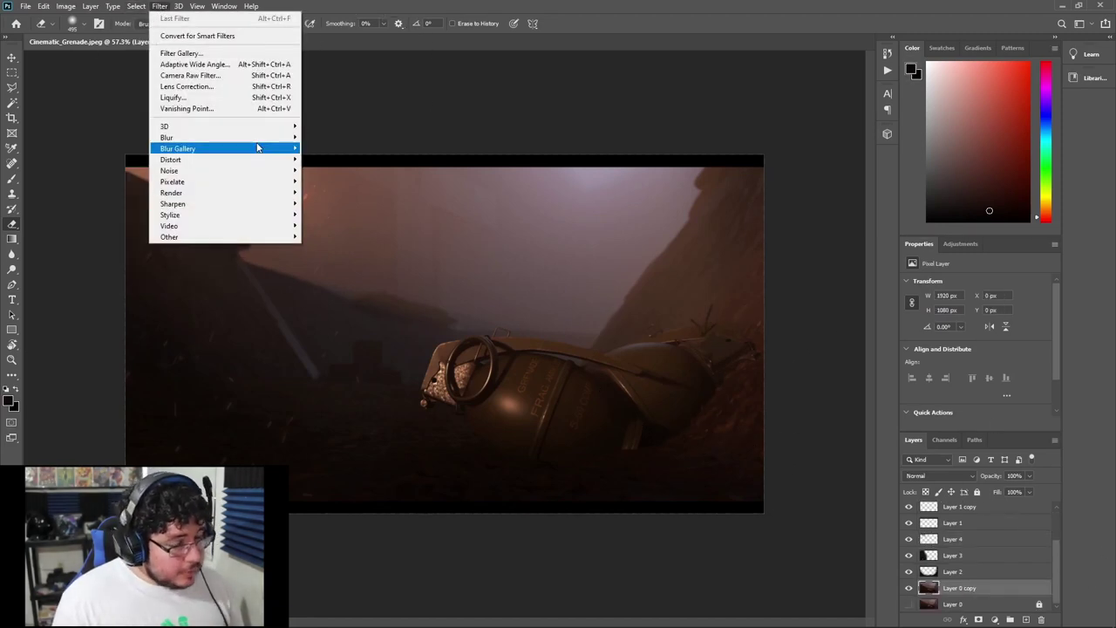
pyautogui.moveTo(267, 203)
pyautogui.click(335, 248)
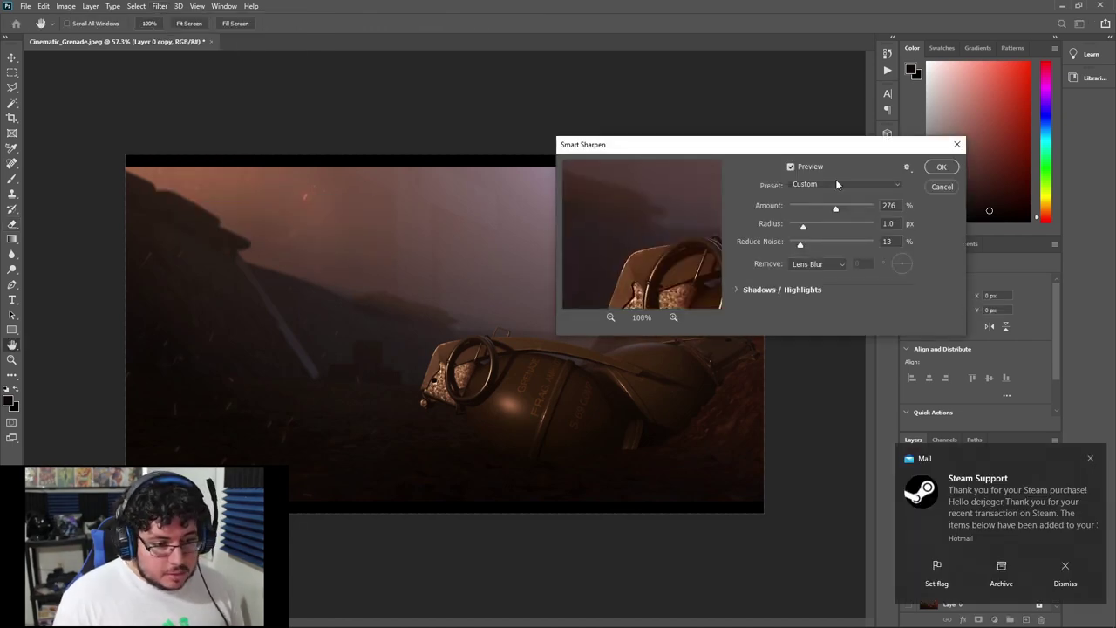
pyautogui.click(1062, 577)
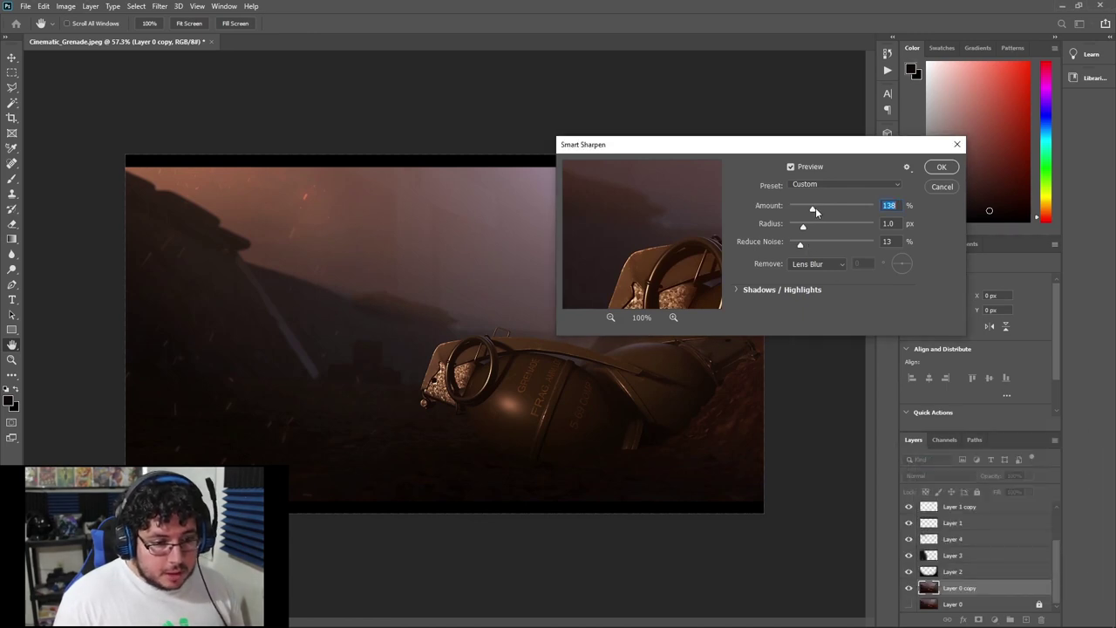
pyautogui.click(941, 167)
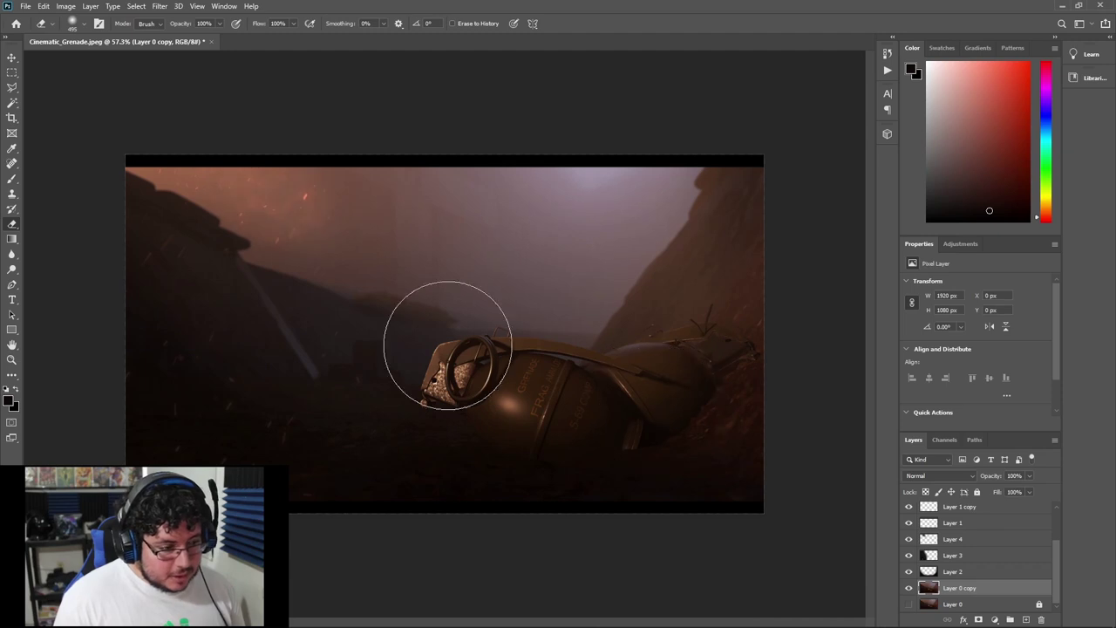
# Apply Smart Sharpen a second time to Layer 0 copy at 138% amount and inspect the grenade's detail up close.
pyautogui.click(158, 6)
pyautogui.moveTo(218, 210)
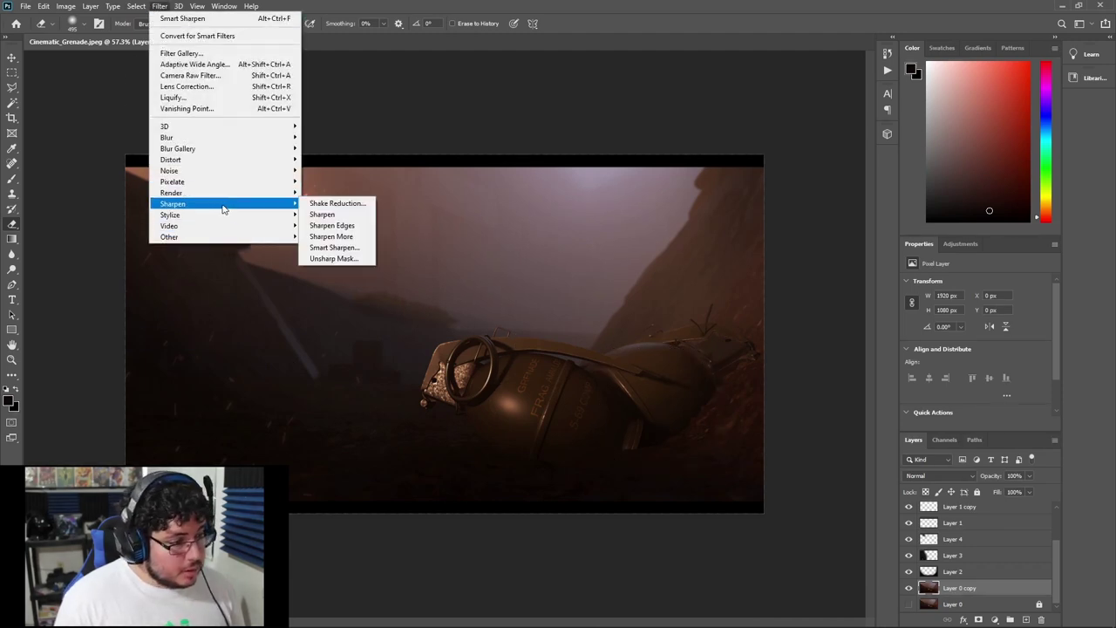
pyautogui.click(353, 247)
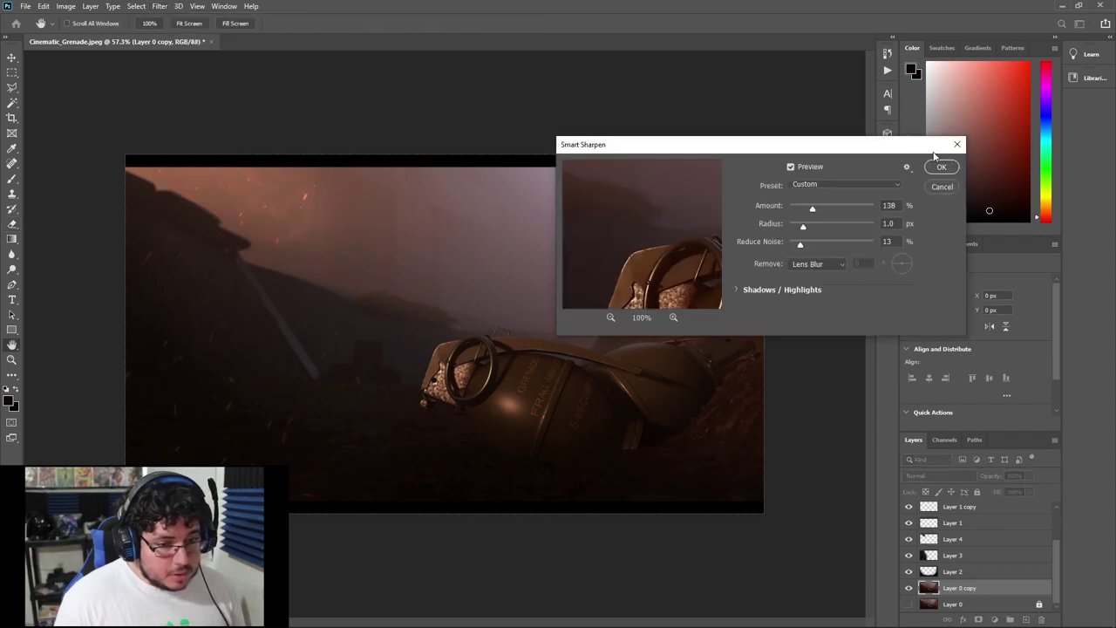
pyautogui.click(941, 166)
pyautogui.keyDown('alt'); pyautogui.scroll(3, 454, 401); pyautogui.keyUp('alt')
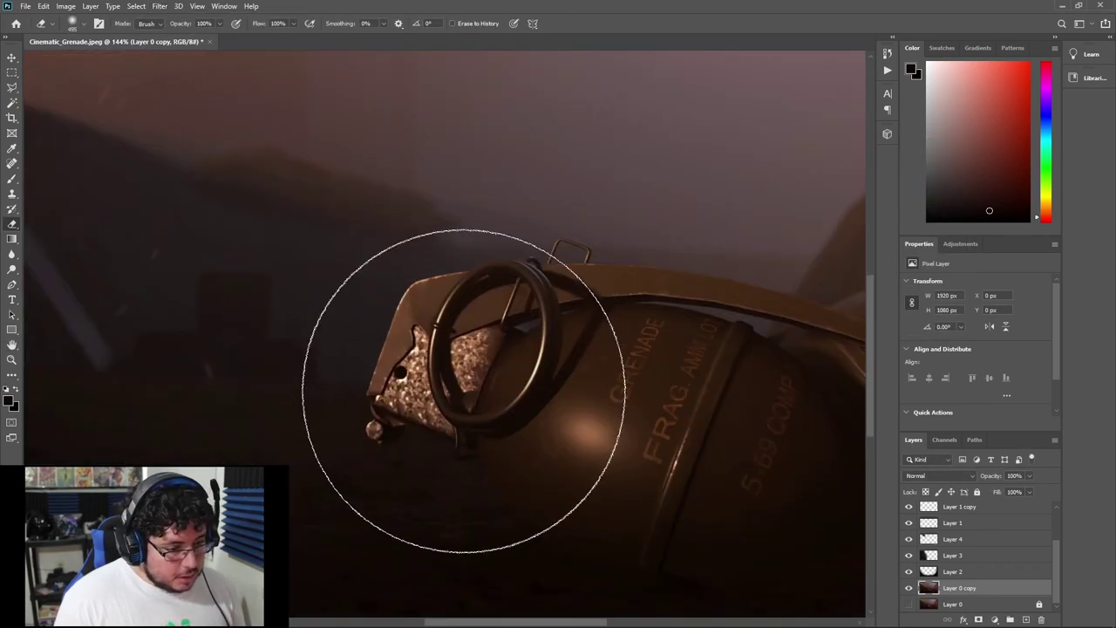
pyautogui.keyDown('alt'); pyautogui.scroll(-3, 463, 395); pyautogui.keyUp('alt')
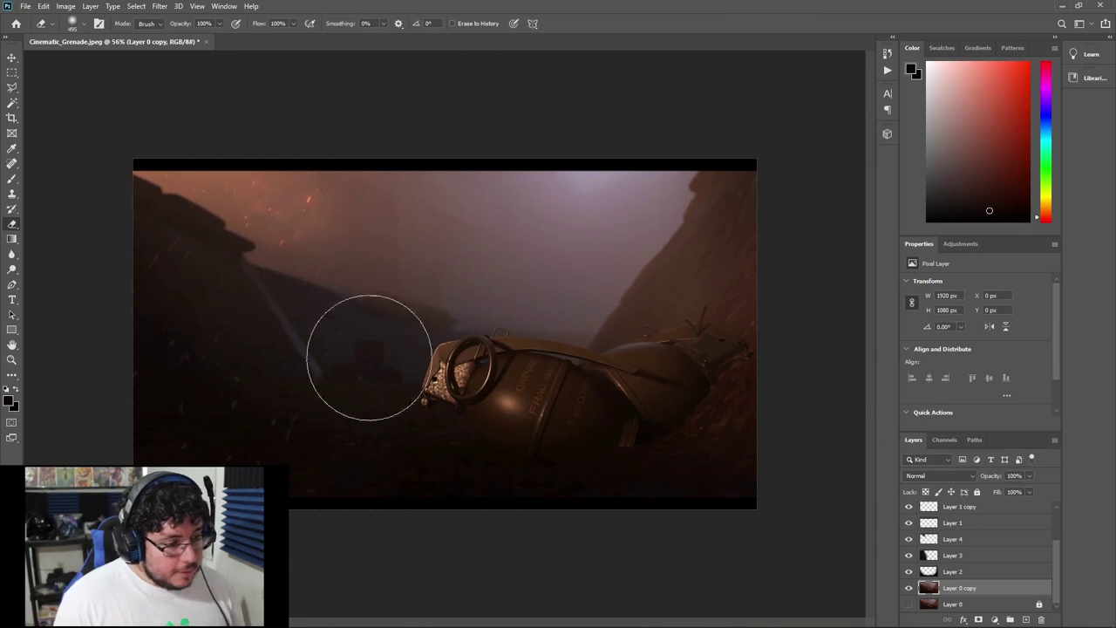
# Switch to Chrome, reload the camera dirt search and open a CAVE Database dirty glass result with its related images.
pyautogui.hotkey('alt', 'Tab')
pyautogui.hotkey('alt', 'Tab')
pyautogui.hotkey('alt', 'Tab')
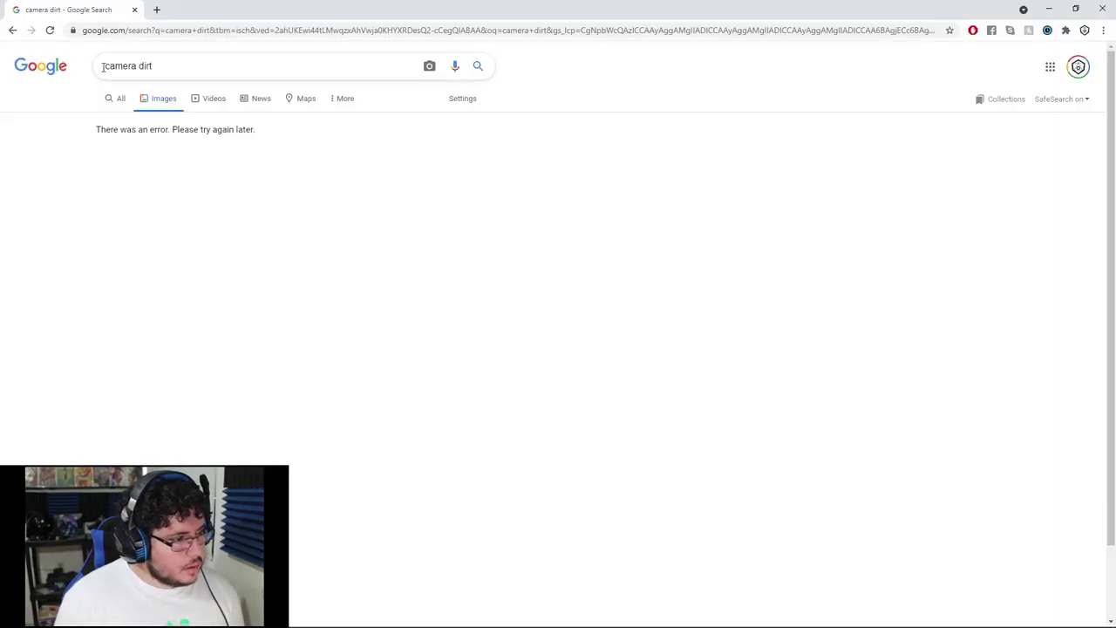
pyautogui.click(50, 30)
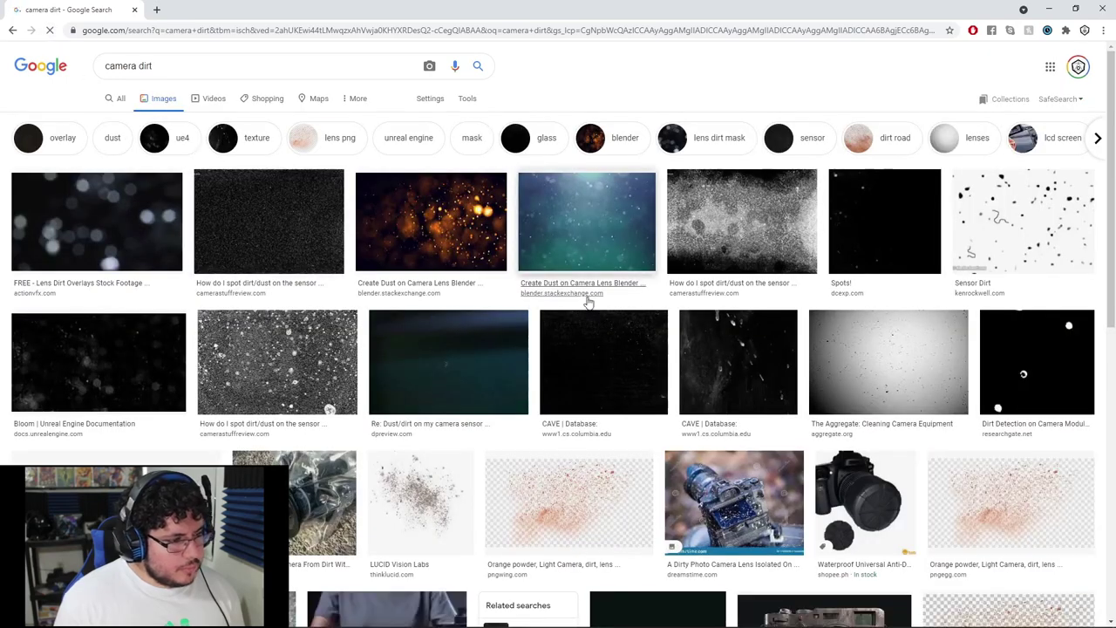
pyautogui.click(758, 337)
pyautogui.scroll(-2, 928, 301)
pyautogui.scroll(-3, 915, 504)
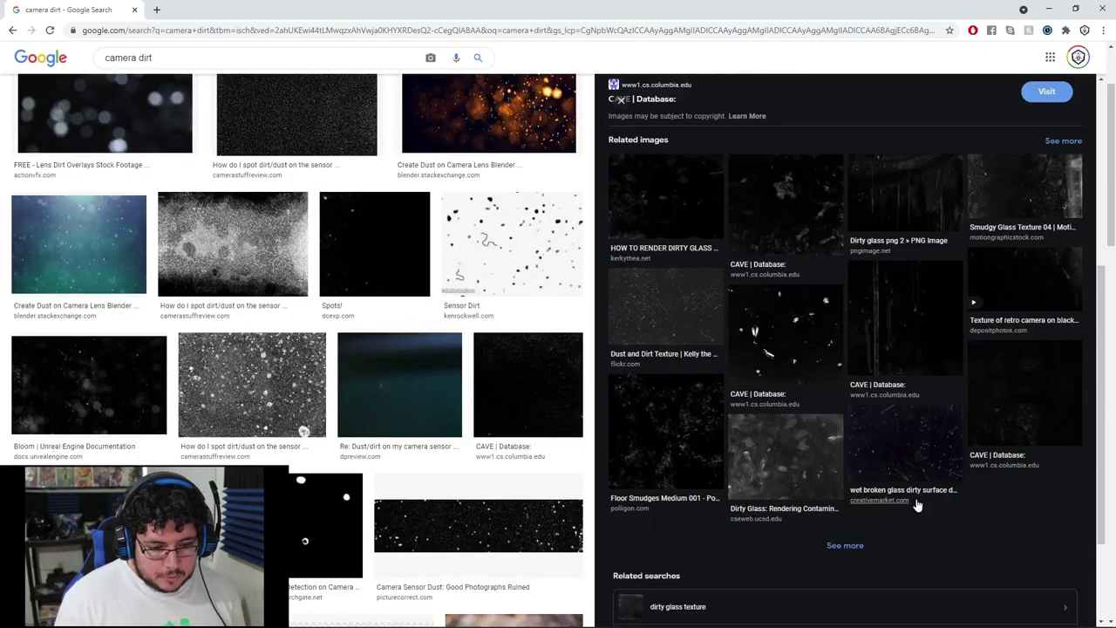
# Browse the related dirt textures and copy the 1194 × 1050 CAVE Database image with the large smudges.
pyautogui.click(772, 267)
pyautogui.scroll(-3, 951, 271)
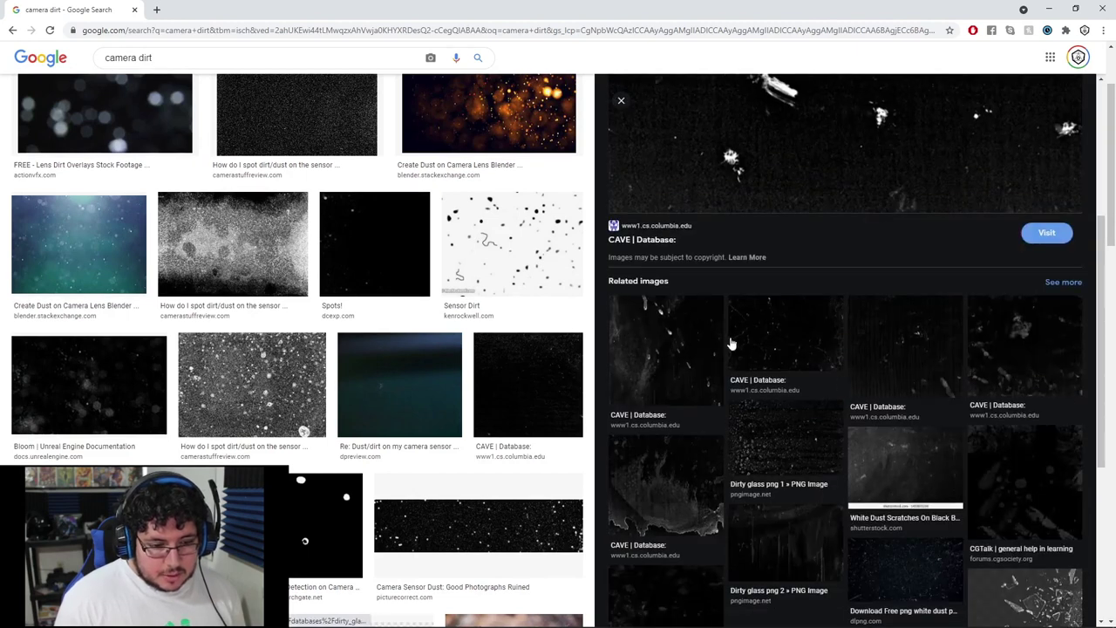
pyautogui.click(1005, 338)
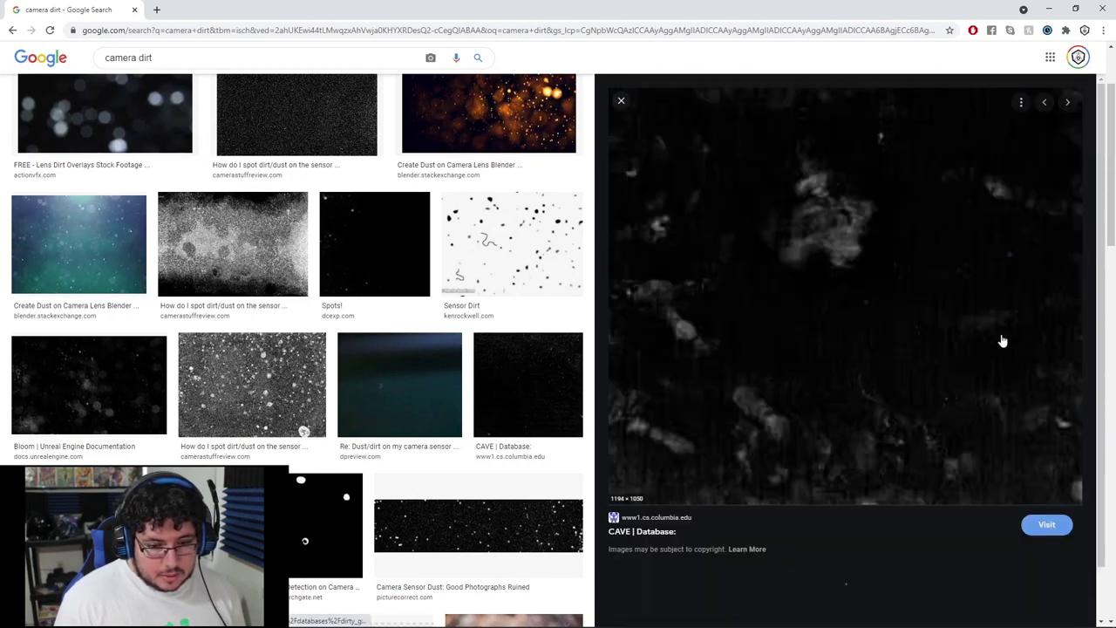
pyautogui.scroll(-3, 923, 352)
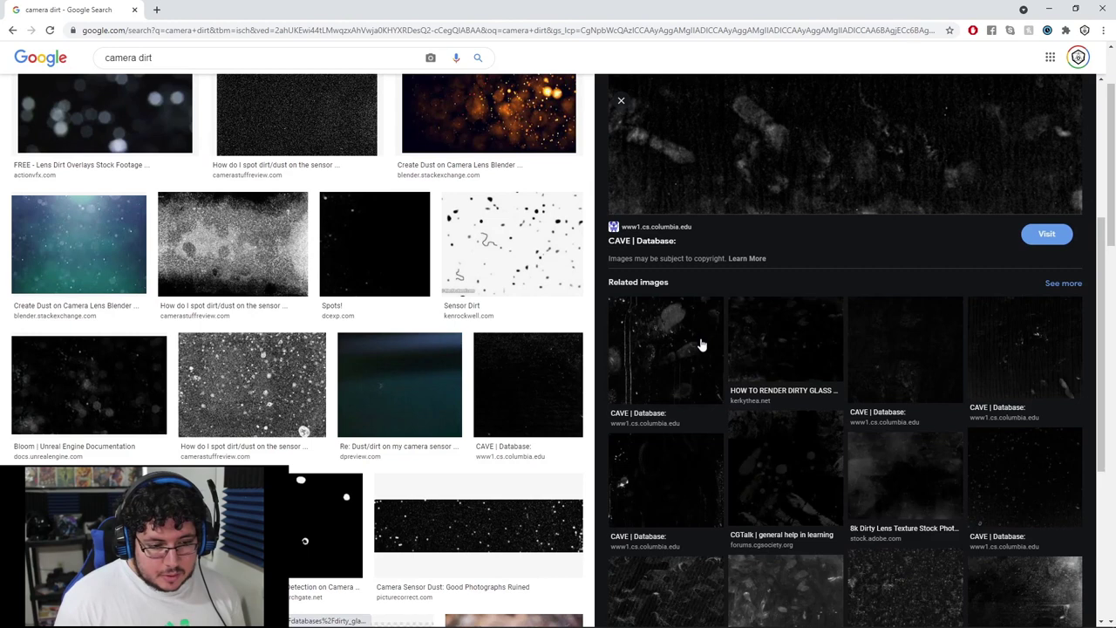
pyautogui.click(785, 468)
pyautogui.rightClick(860, 271)
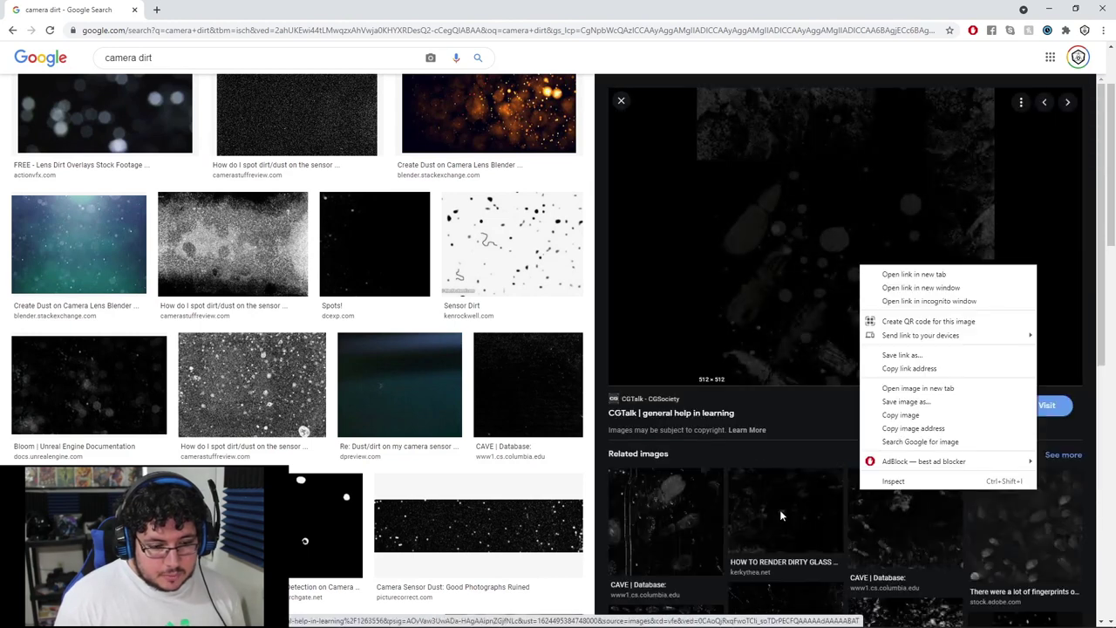
pyautogui.click(902, 526)
pyautogui.rightClick(862, 297)
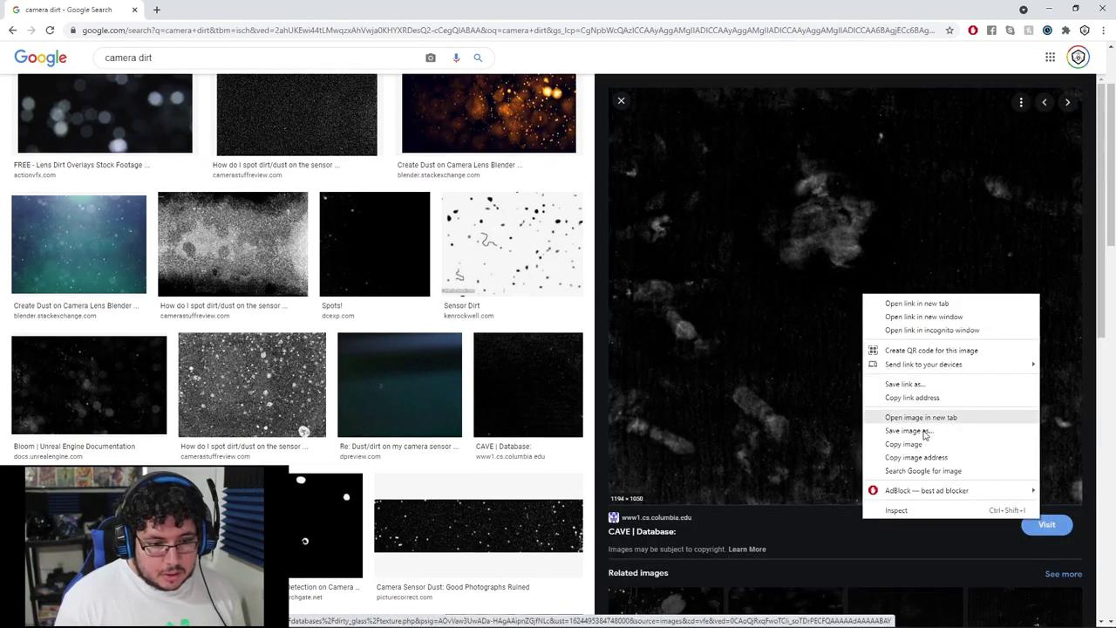
pyautogui.click(904, 444)
# Paste the dirt image into the Photoshop grenade document and scale it to 164.17% width and 127.97% height, covering the whole scene.
pyautogui.click(1046, 9)
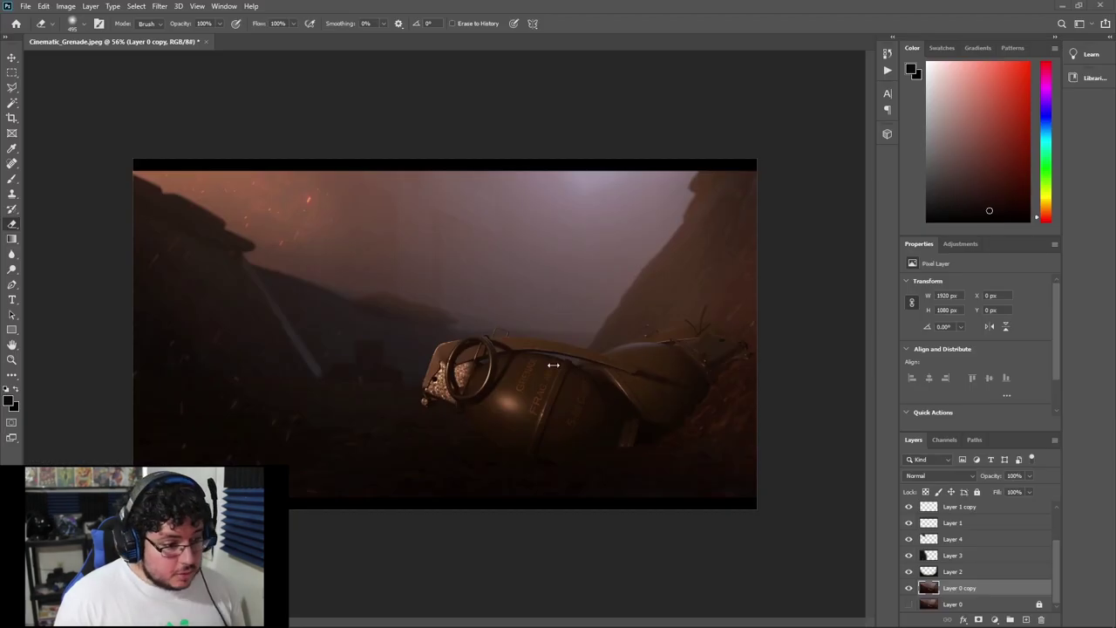
pyautogui.hotkey('ctrl', 'v')
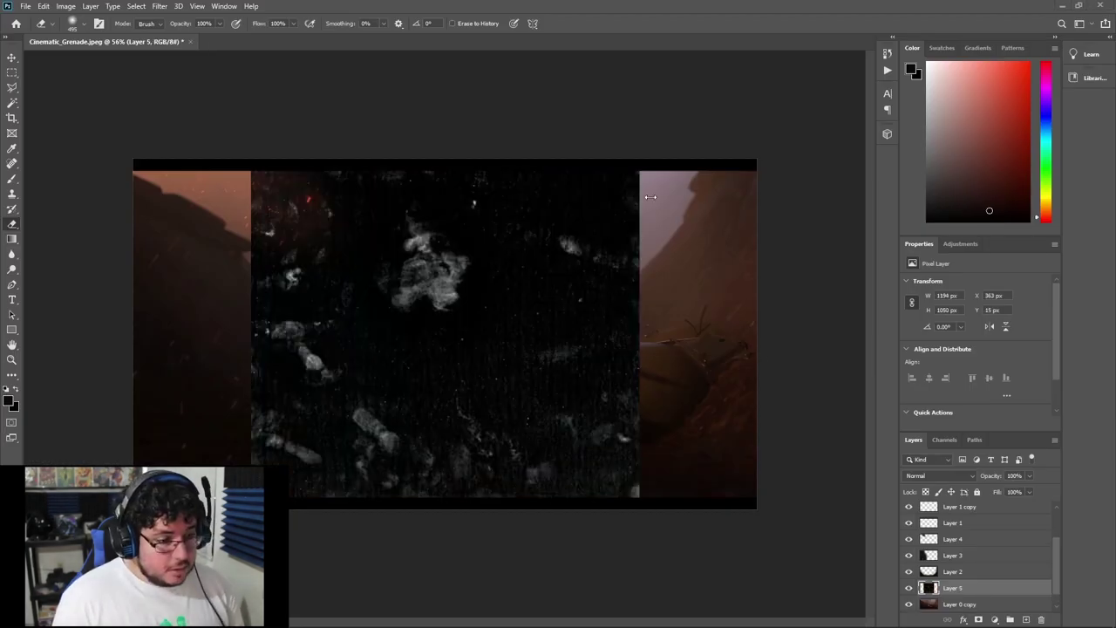
pyautogui.hotkey('ctrl', 't')
pyautogui.moveTo(639, 334); pyautogui.dragTo(748, 334)
pyautogui.moveTo(250, 334); pyautogui.dragTo(110, 334)
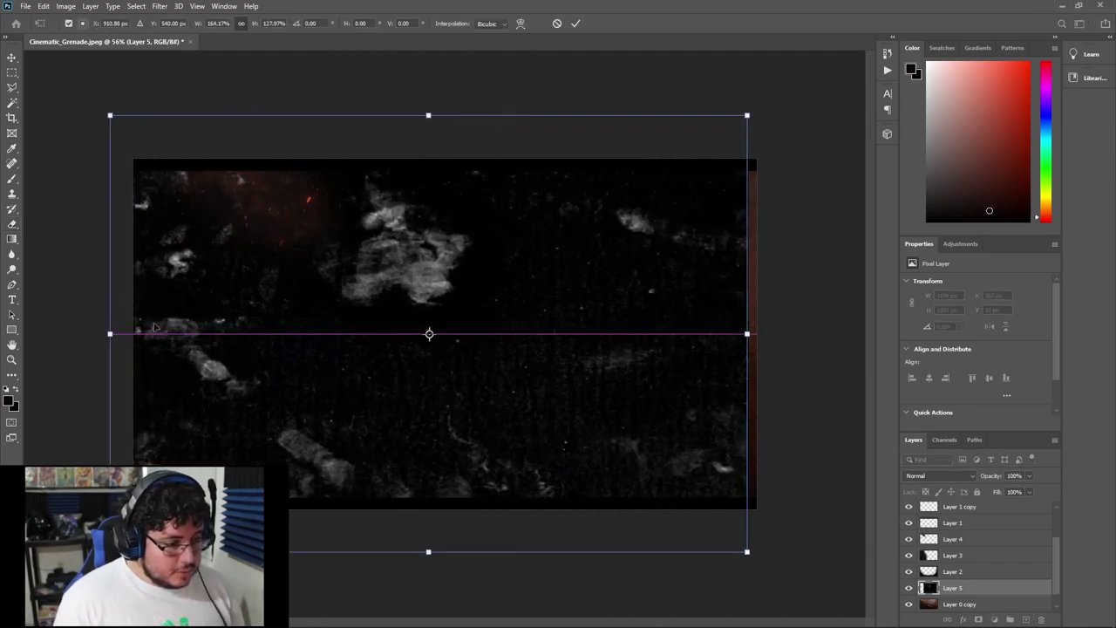
pyautogui.moveTo(623, 324)
pyautogui.mouseDown()
pyautogui.moveTo(690, 347)
pyautogui.moveTo(595, 352)
pyautogui.mouseUp()
pyautogui.press('Return')
# Commit the dirt layer's transform and blend Layer 5 over the scene in Screen mode at 6% opacity.
pyautogui.press('e')
pyautogui.click(943, 475)
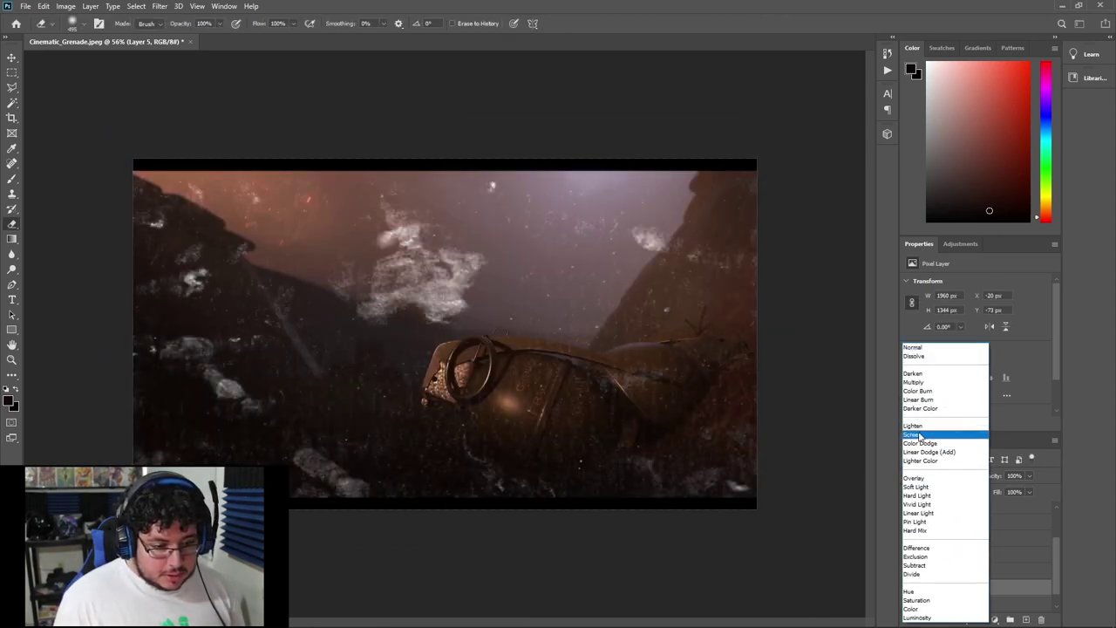
pyautogui.click(916, 434)
pyautogui.moveTo(994, 481)
pyautogui.mouseDown()
pyautogui.moveTo(970, 479)
pyautogui.moveTo(988, 479)
pyautogui.mouseUp()
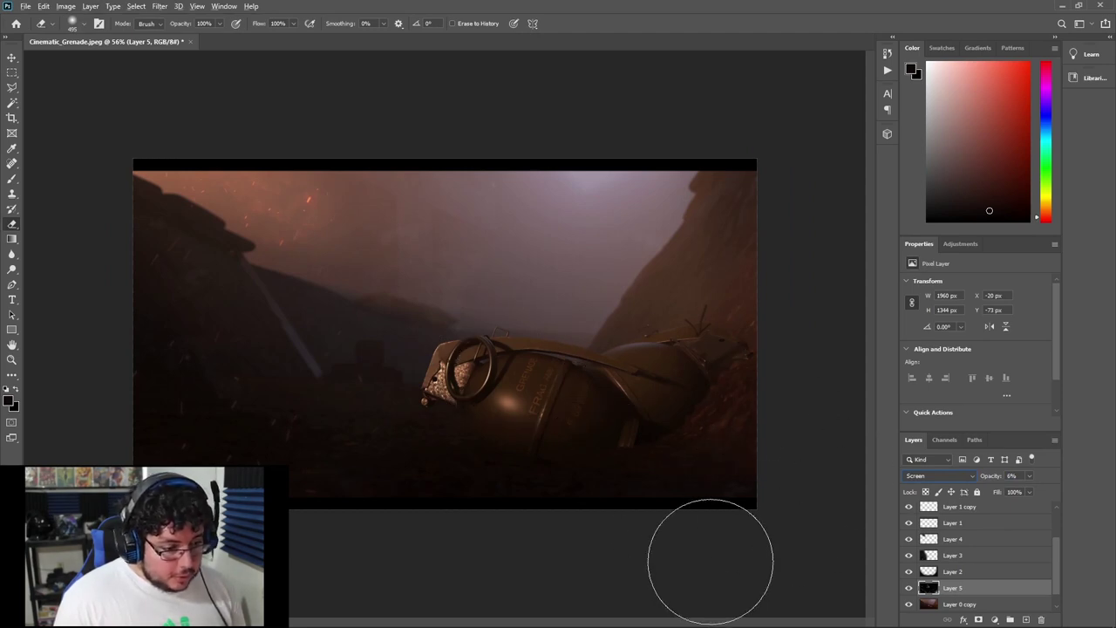
# Select the whole canvas in the Red channel of Layer 0 copy and shift that channel 2 px to the right.
pyautogui.click(965, 556)
pyautogui.click(968, 525)
pyautogui.scroll(-1, 974, 546)
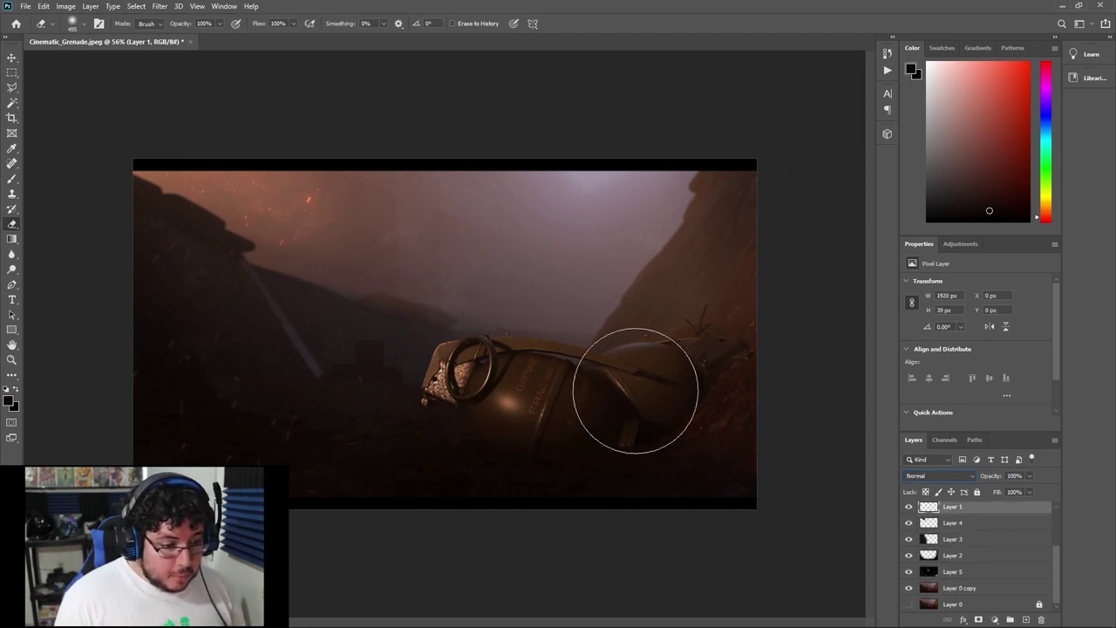
pyautogui.click(976, 575)
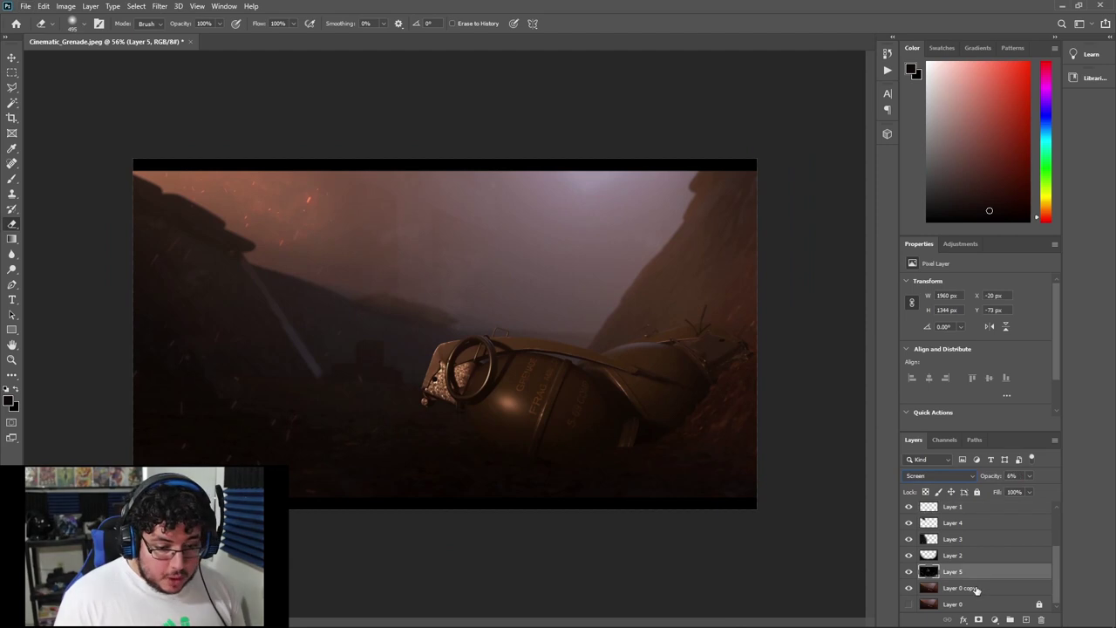
pyautogui.click(970, 590)
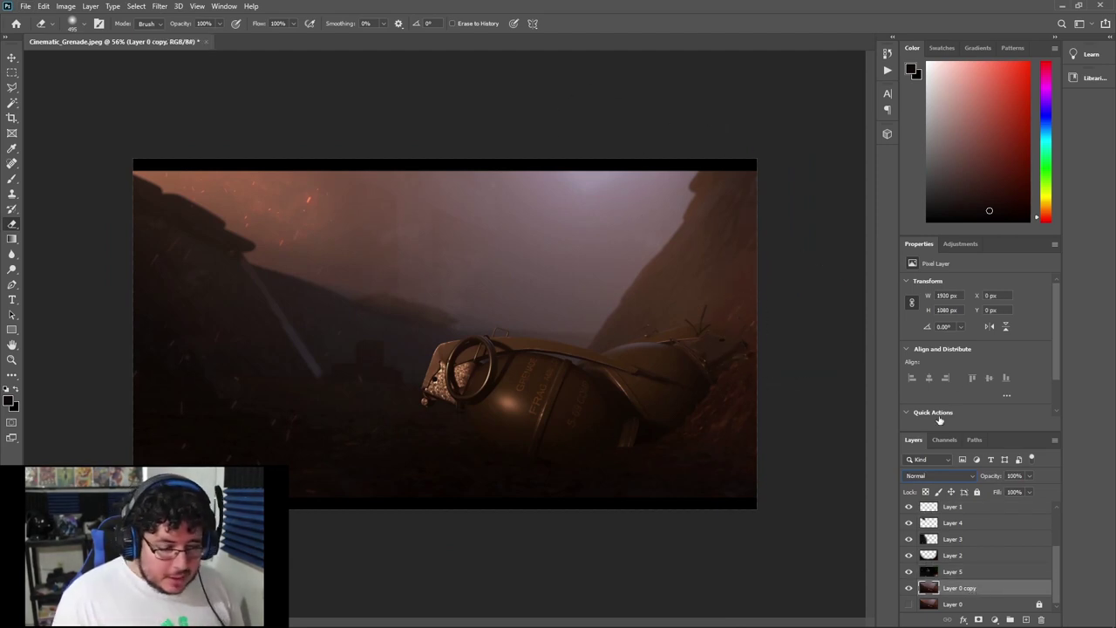
pyautogui.click(948, 439)
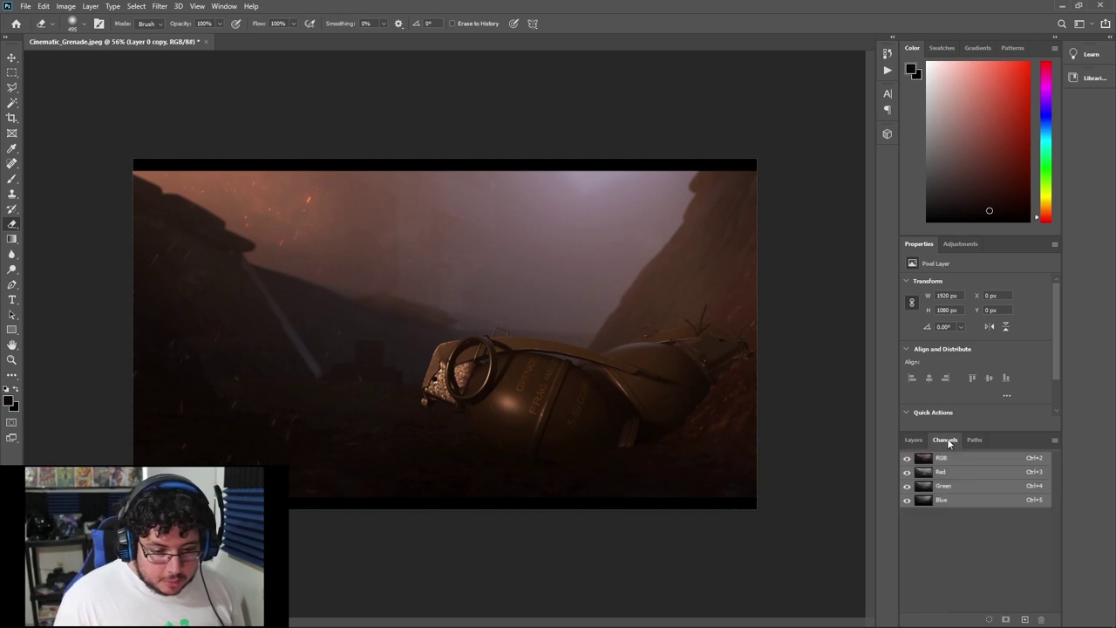
pyautogui.click(941, 473)
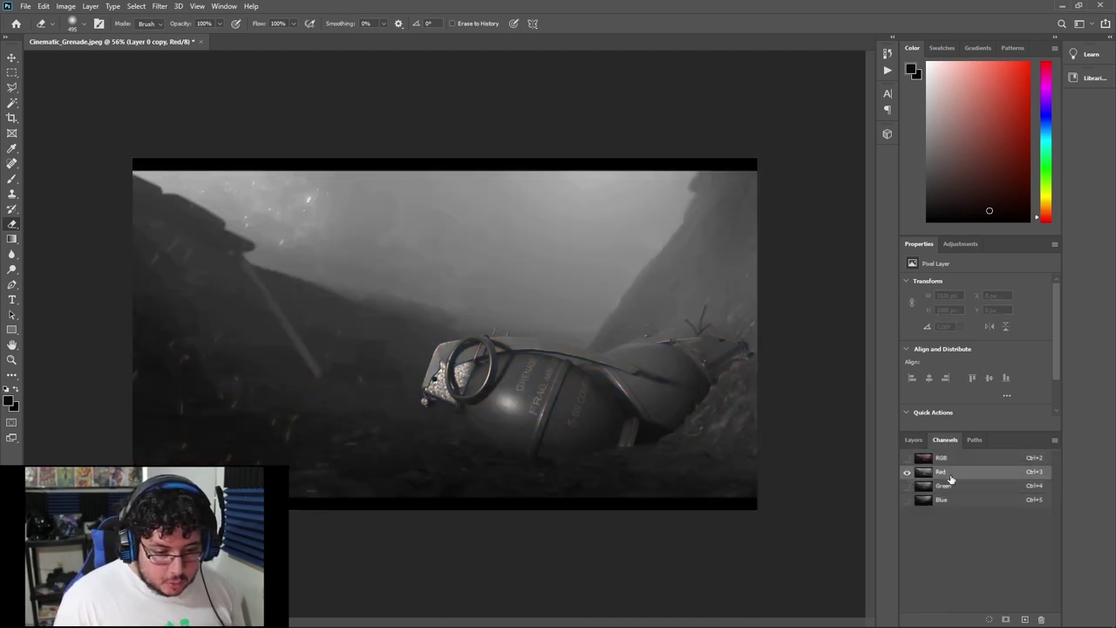
pyautogui.press('m')
pyautogui.moveTo(89, 90); pyautogui.dragTo(803, 541)
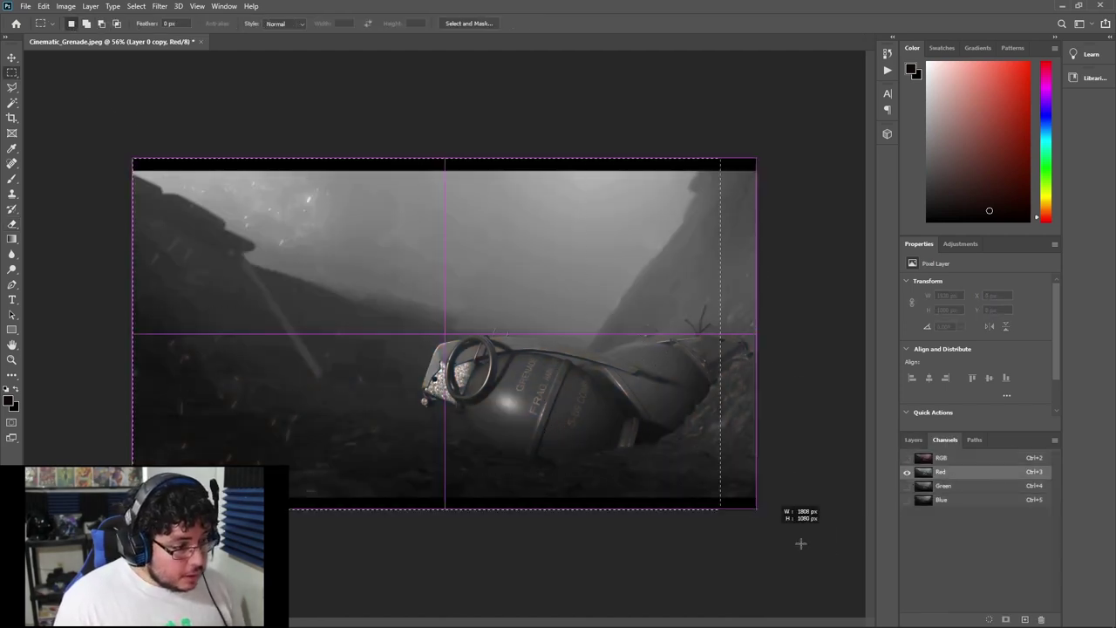
pyautogui.press('v')
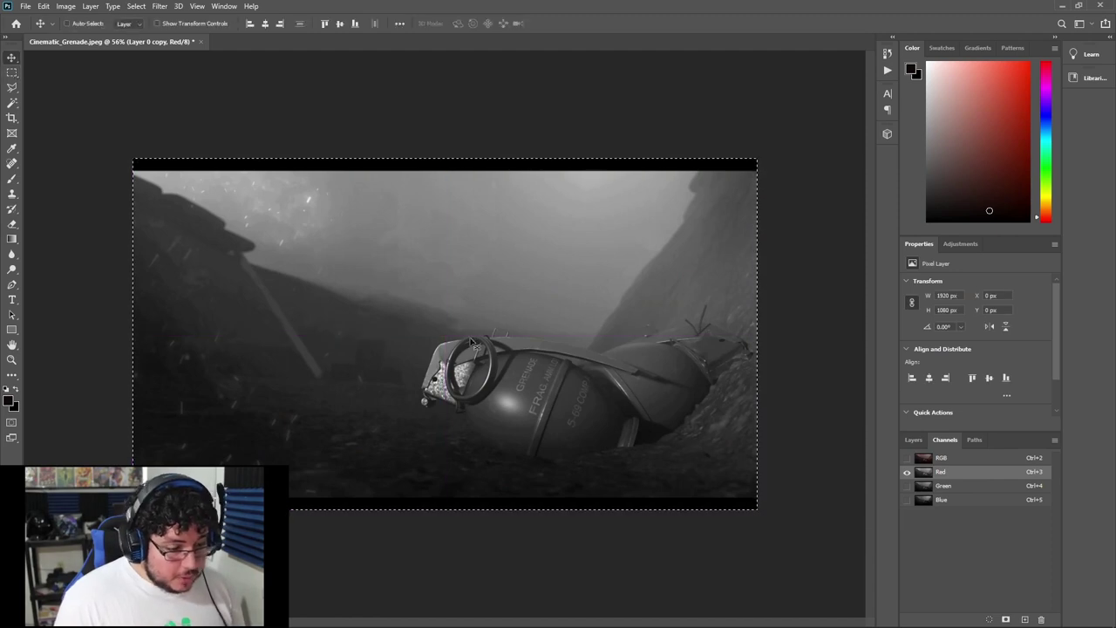
pyautogui.press('Right')
pyautogui.press('Right')
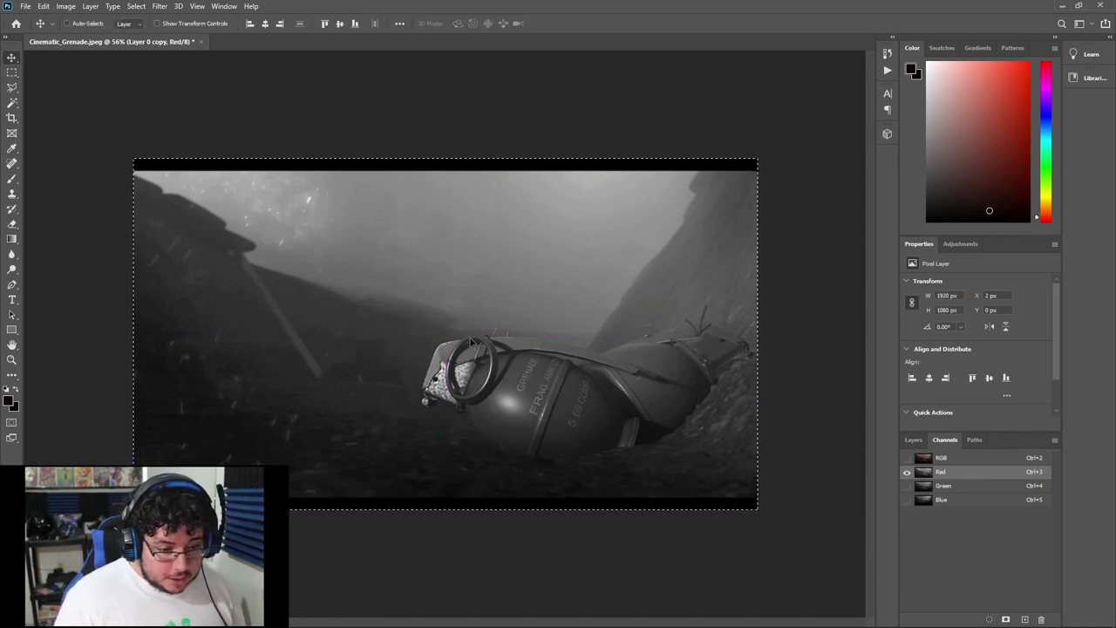
# Shift the Blue channel of Layer 0 copy 2 px to the left and show all channels together.
pyautogui.click(953, 500)
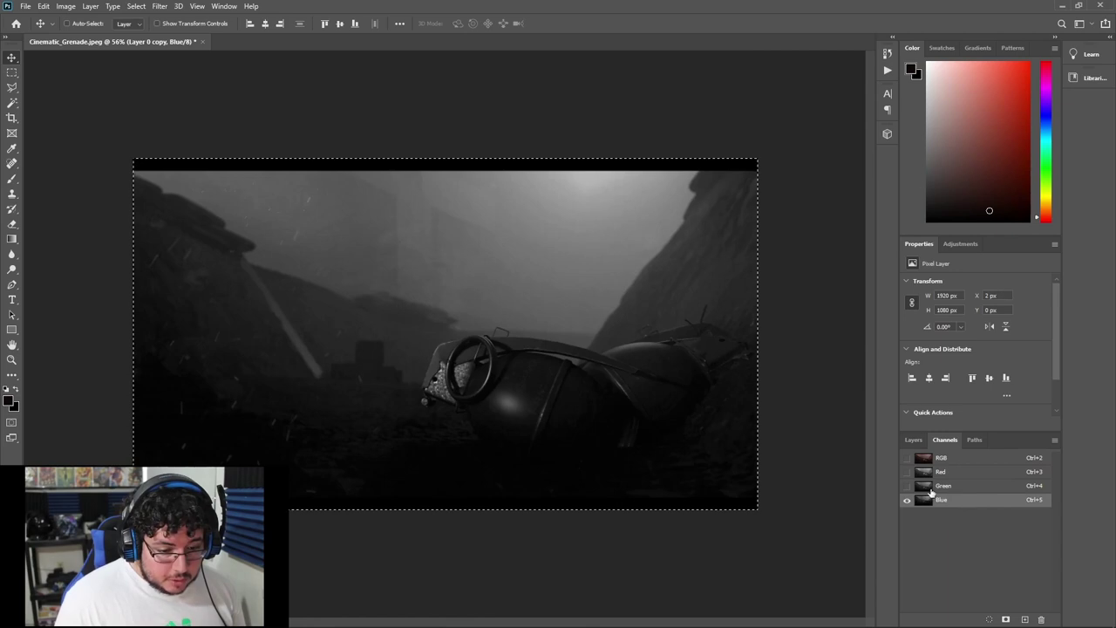
pyautogui.click(910, 440)
pyautogui.click(935, 441)
pyautogui.click(906, 458)
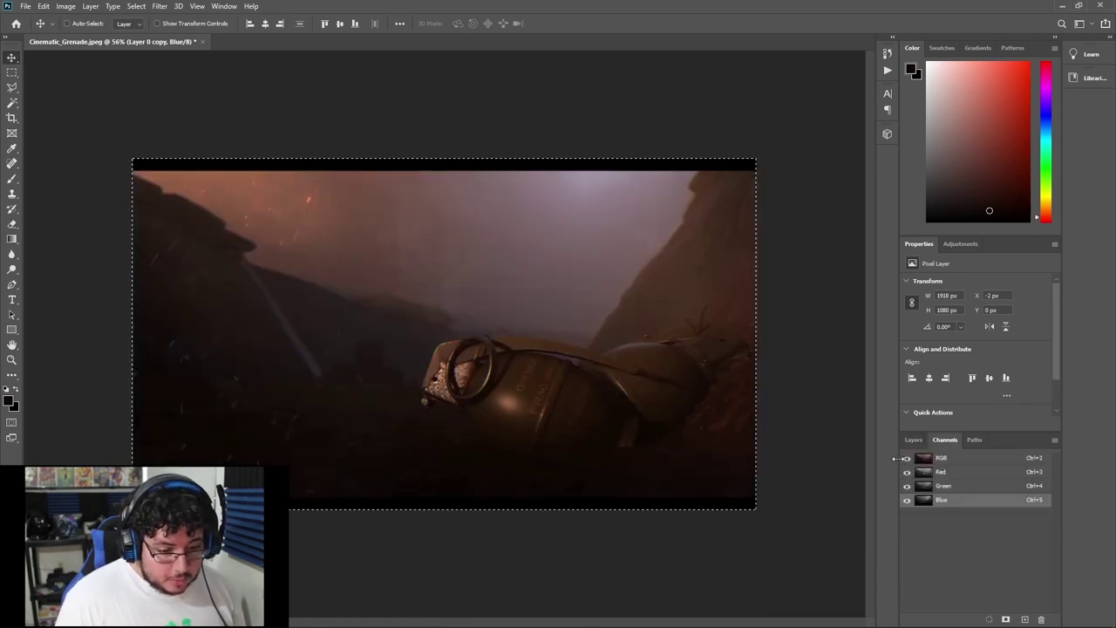
# Examine the color fringing along the grenade and trench edges up close, comparing the image with and without the Red channel.
pyautogui.keyDown('alt'); pyautogui.scroll(10, 593, 386); pyautogui.keyUp('alt')
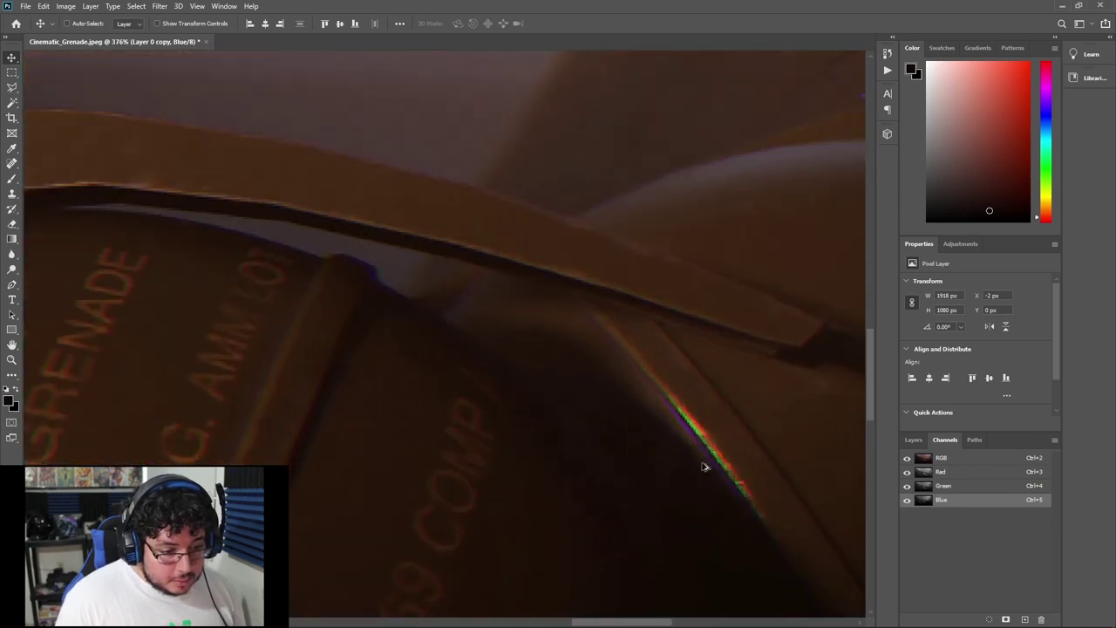
pyautogui.keyDown('alt'); pyautogui.scroll(3, 688, 441); pyautogui.keyUp('alt')
pyautogui.keyDown('alt'); pyautogui.scroll(-4, 689, 436); pyautogui.keyUp('alt')
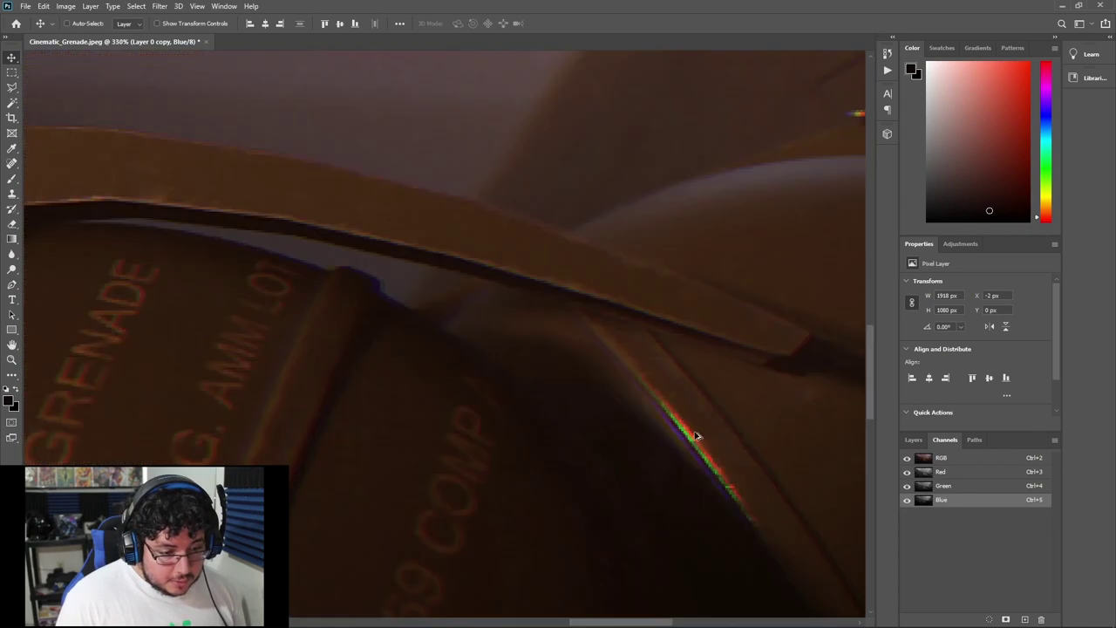
pyautogui.keyDown('alt'); pyautogui.scroll(-5, 695, 436); pyautogui.keyUp('alt')
pyautogui.keyDown('alt'); pyautogui.scroll(-2, 700, 441); pyautogui.keyUp('alt')
pyautogui.keyDown('alt'); pyautogui.scroll(1, 737, 456); pyautogui.keyUp('alt')
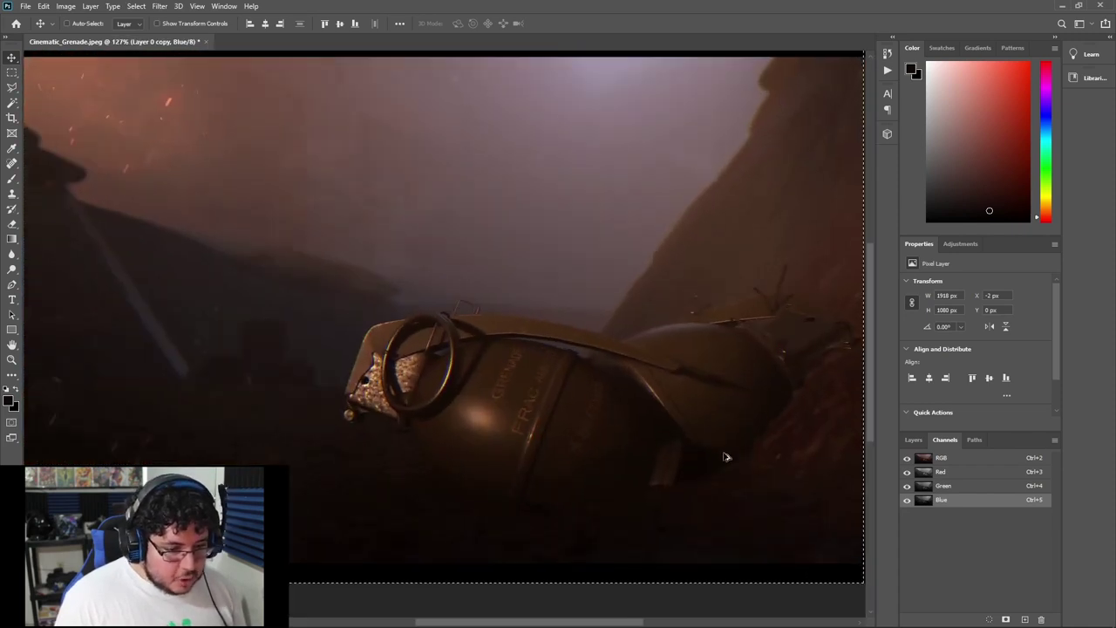
pyautogui.keyDown('alt'); pyautogui.scroll(3, 736, 455); pyautogui.keyUp('alt')
pyautogui.moveTo(535, 348); pyautogui.dragTo(620, 378)
pyautogui.keyDown('alt'); pyautogui.scroll(-4, 540, 409); pyautogui.keyUp('alt')
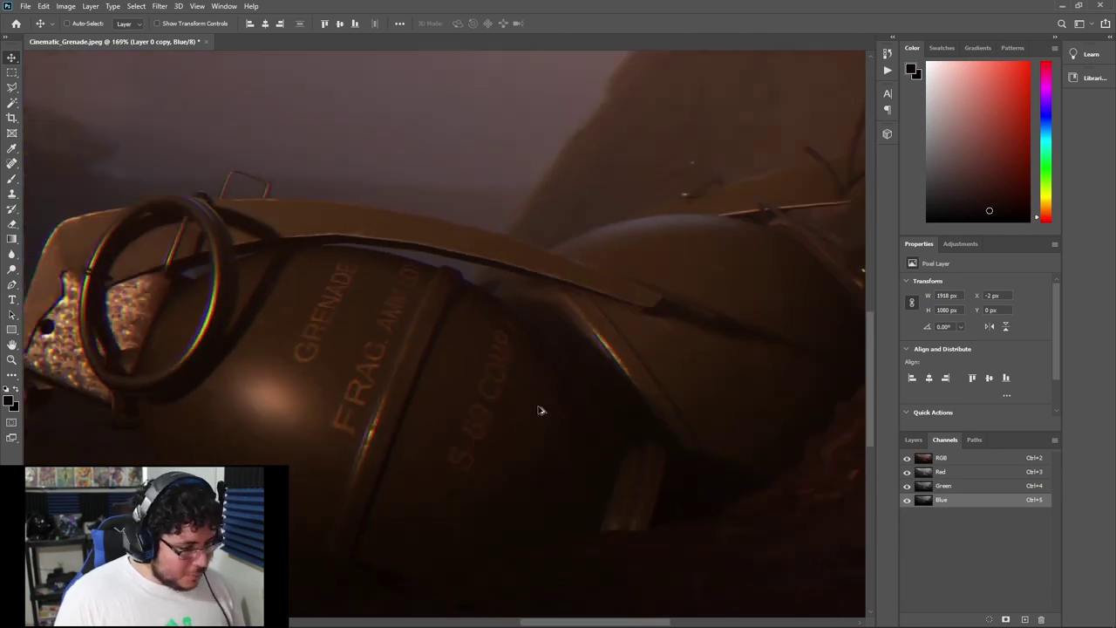
pyautogui.keyDown('alt'); pyautogui.scroll(-2, 540, 410); pyautogui.keyUp('alt')
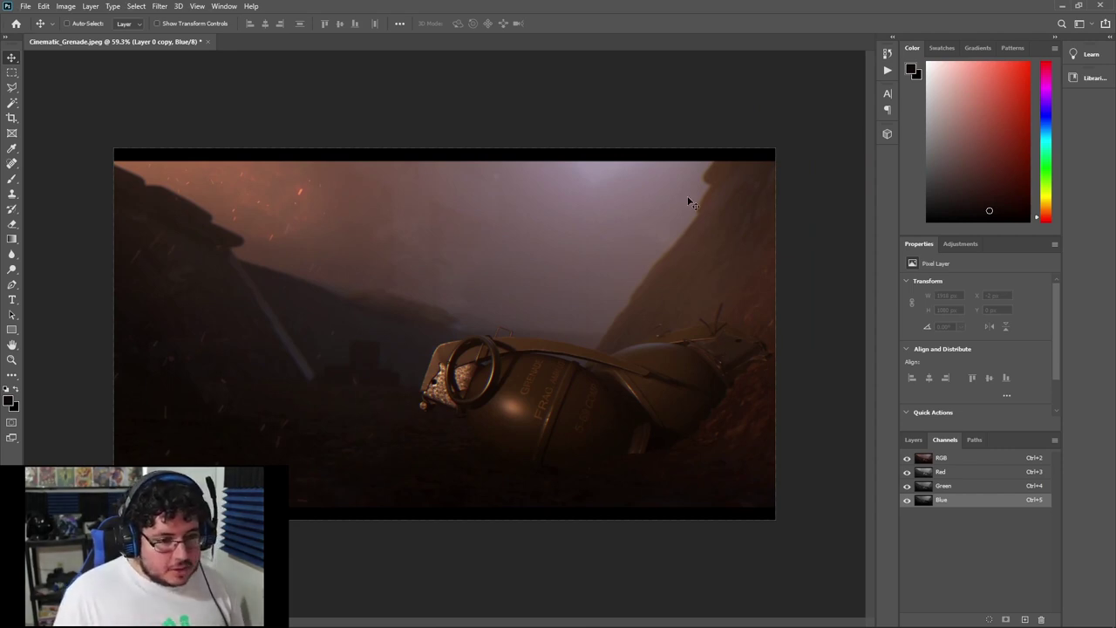
pyautogui.keyDown('alt'); pyautogui.scroll(5, 688, 219); pyautogui.keyUp('alt')
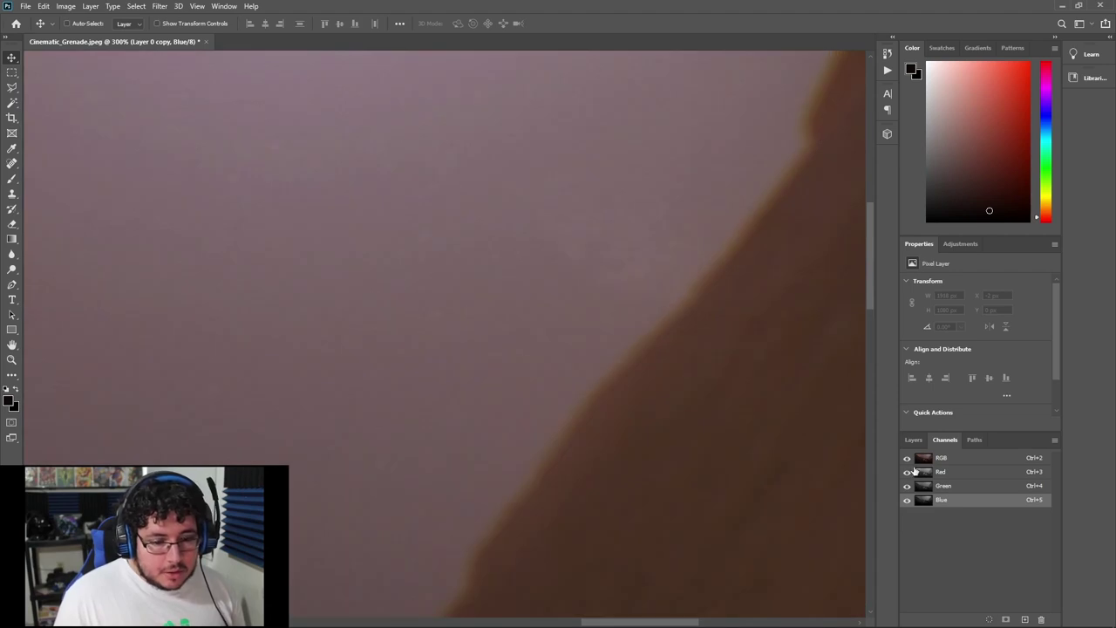
pyautogui.click(907, 472)
pyautogui.click(907, 472)
pyautogui.keyDown('alt'); pyautogui.scroll(-4, 769, 205); pyautogui.keyUp('alt')
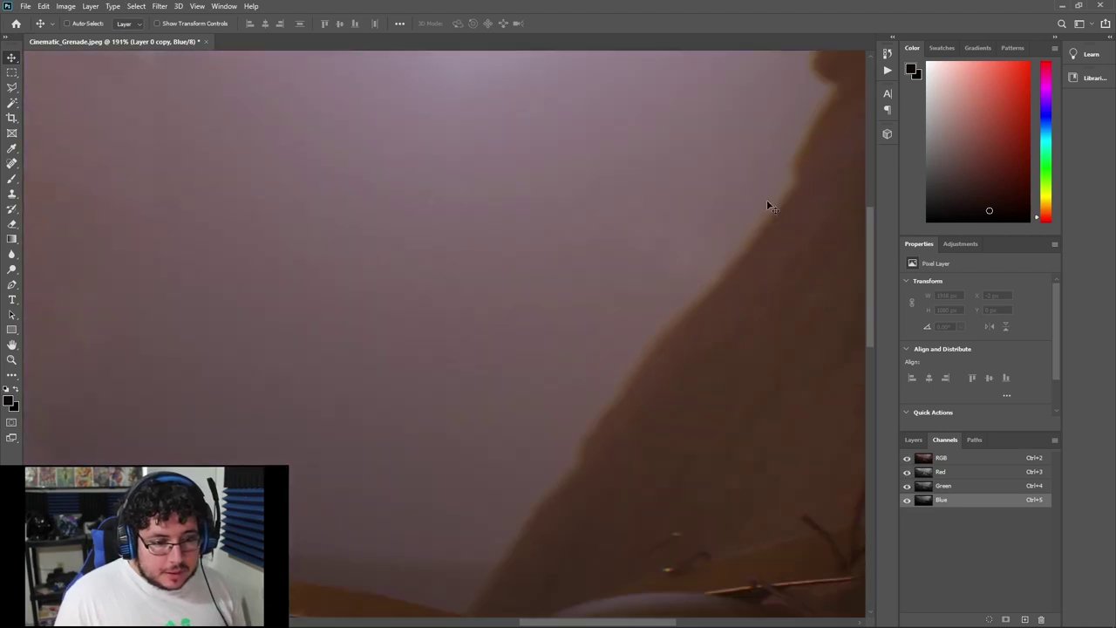
pyautogui.keyDown('alt'); pyautogui.scroll(-4, 668, 319); pyautogui.keyUp('alt')
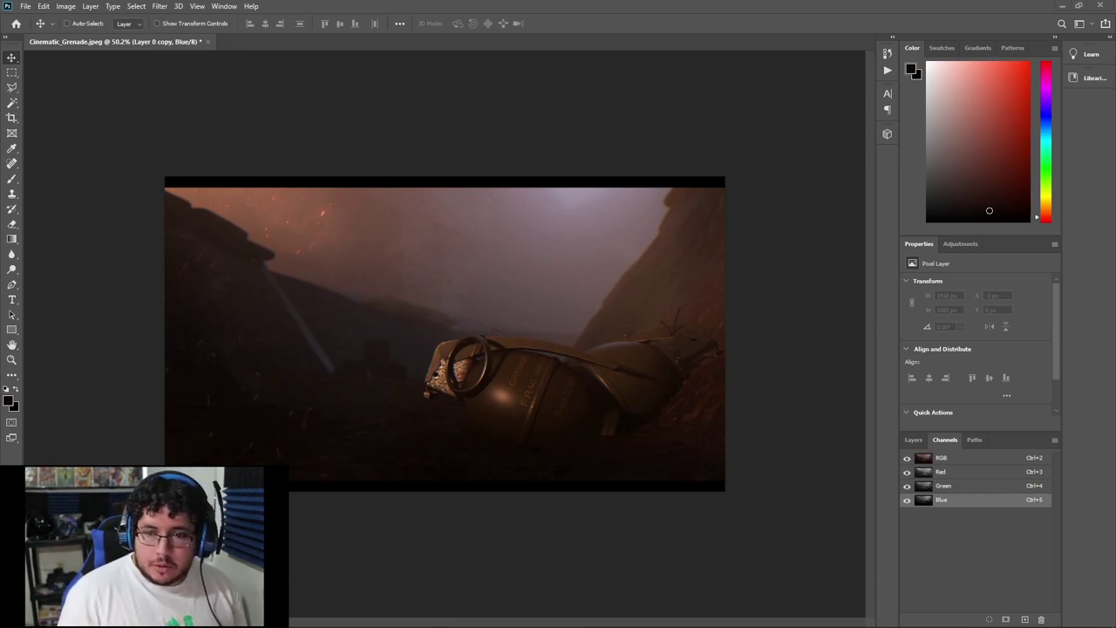
# Switch to Chrome and run a Google image search for "soldier silhouette ww1".
pyautogui.hotkey('alt', 'Tab')
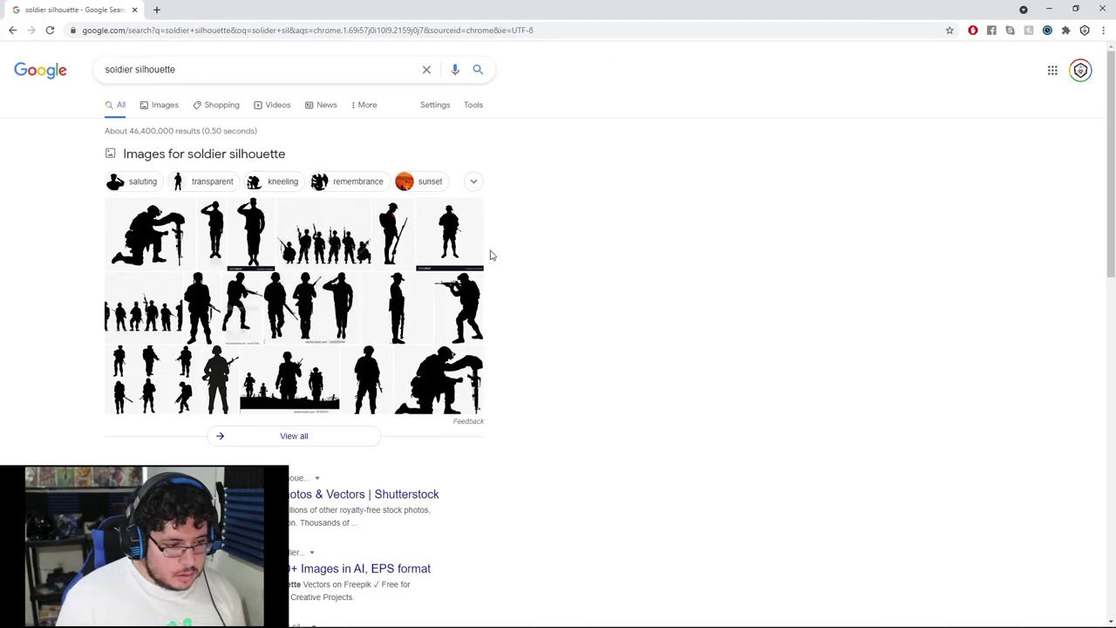
pyautogui.click(172, 115)
pyautogui.click(204, 70)
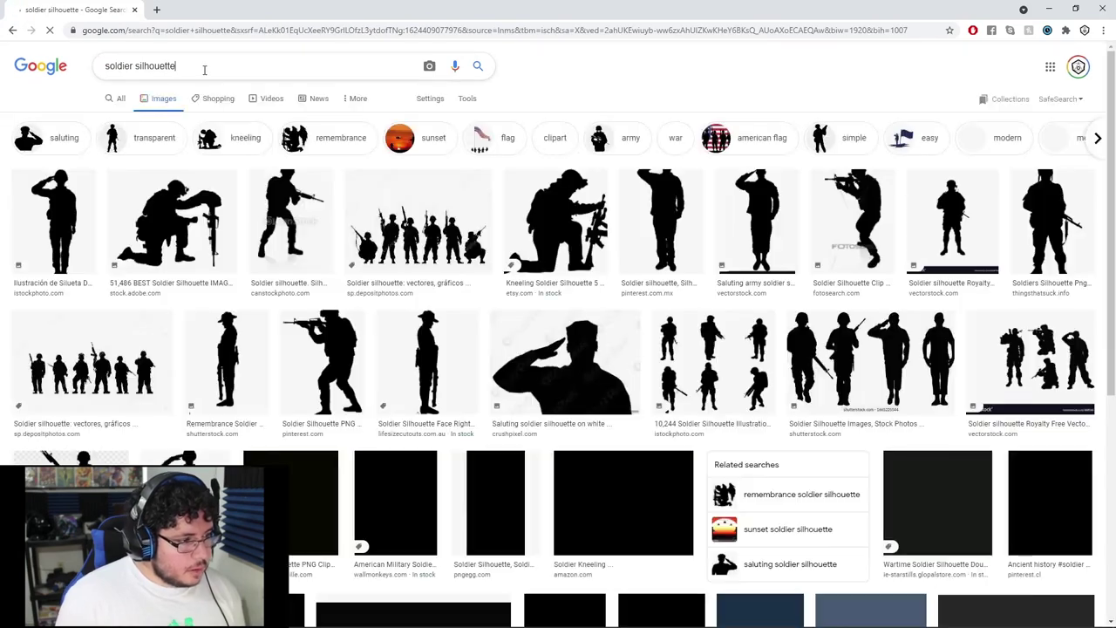
pyautogui.write('ww1')
pyautogui.press('Return')
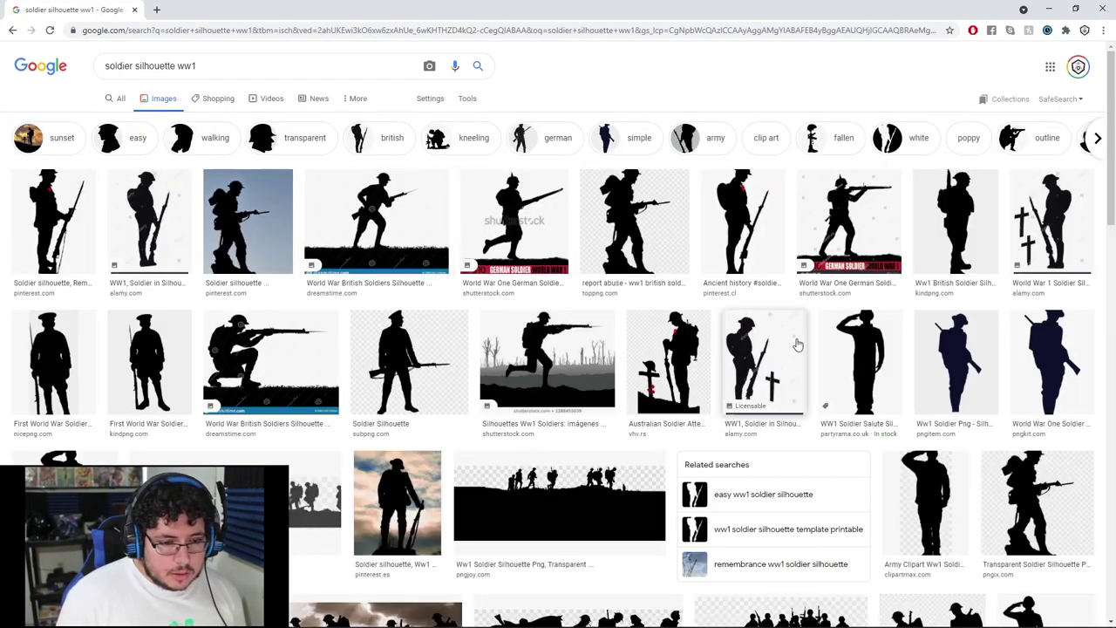
# Browse the silhouette results and copy the fineartamerica.com image of four World War One soldiers walking under a cloudy sky.
pyautogui.scroll(-3, 796, 345)
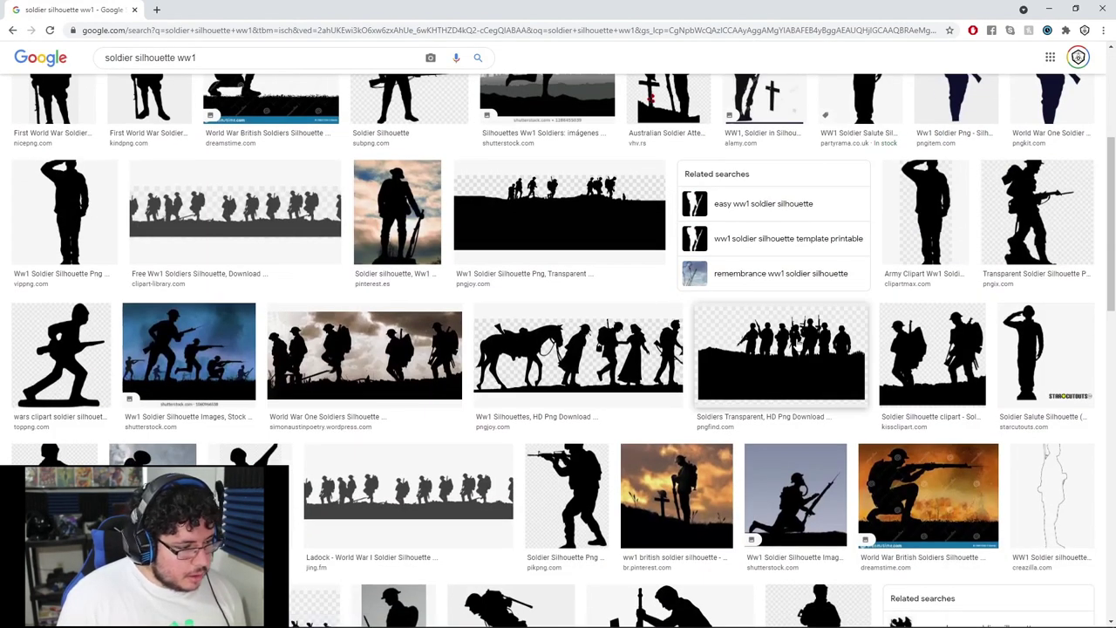
pyautogui.scroll(-4, 796, 345)
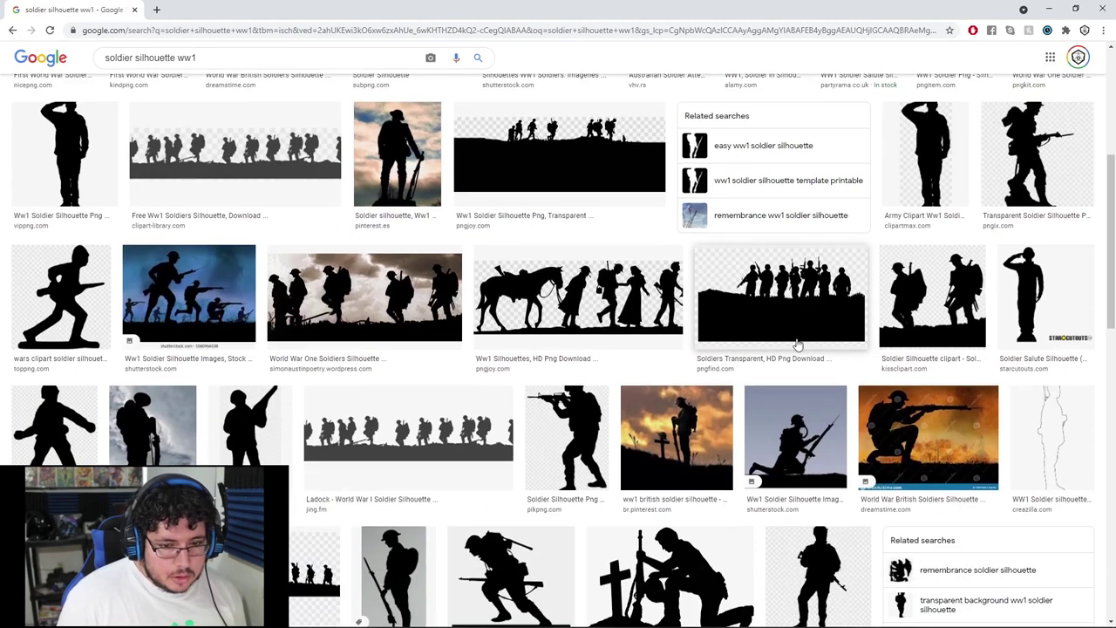
pyautogui.scroll(-2, 796, 345)
pyautogui.scroll(-3, 796, 344)
pyautogui.scroll(-1, 796, 346)
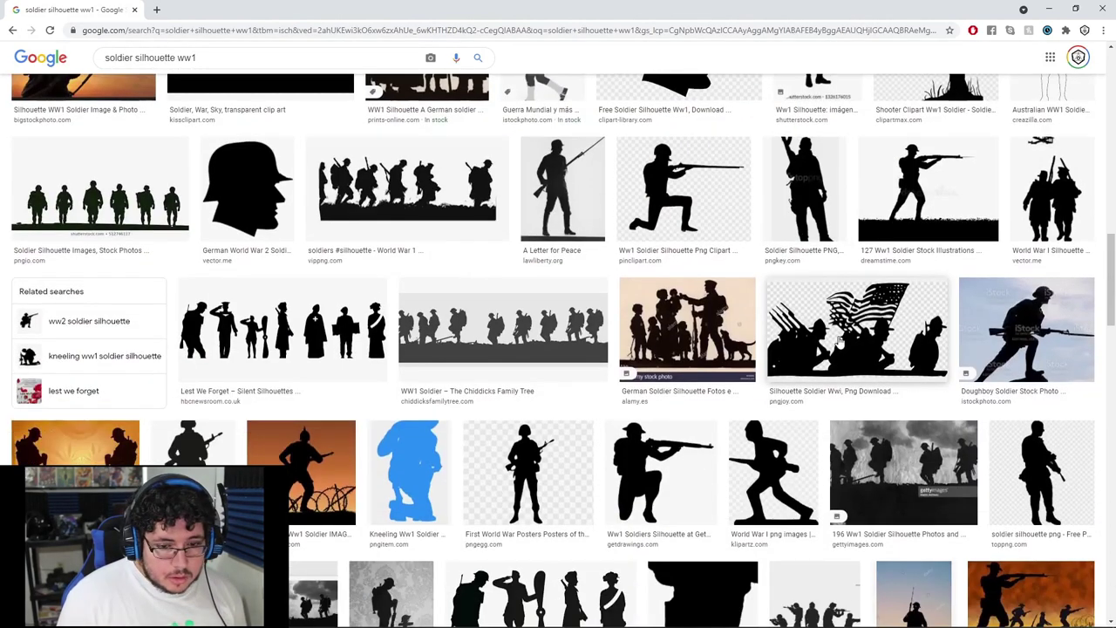
pyautogui.scroll(-1, 892, 383)
pyautogui.scroll(-3, 892, 384)
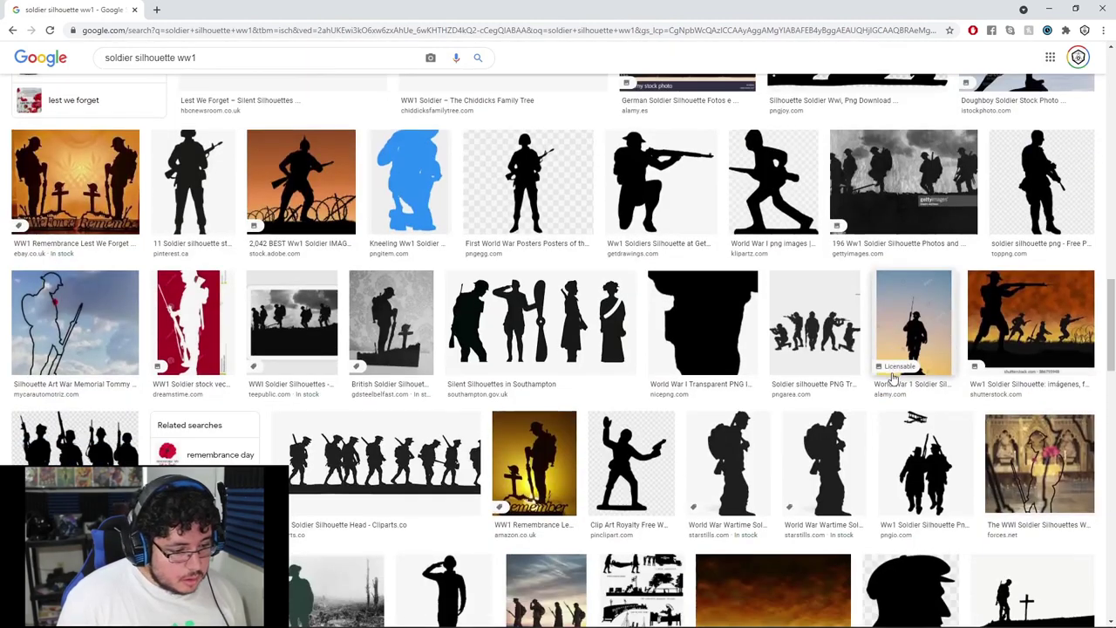
pyautogui.scroll(-1, 396, 440)
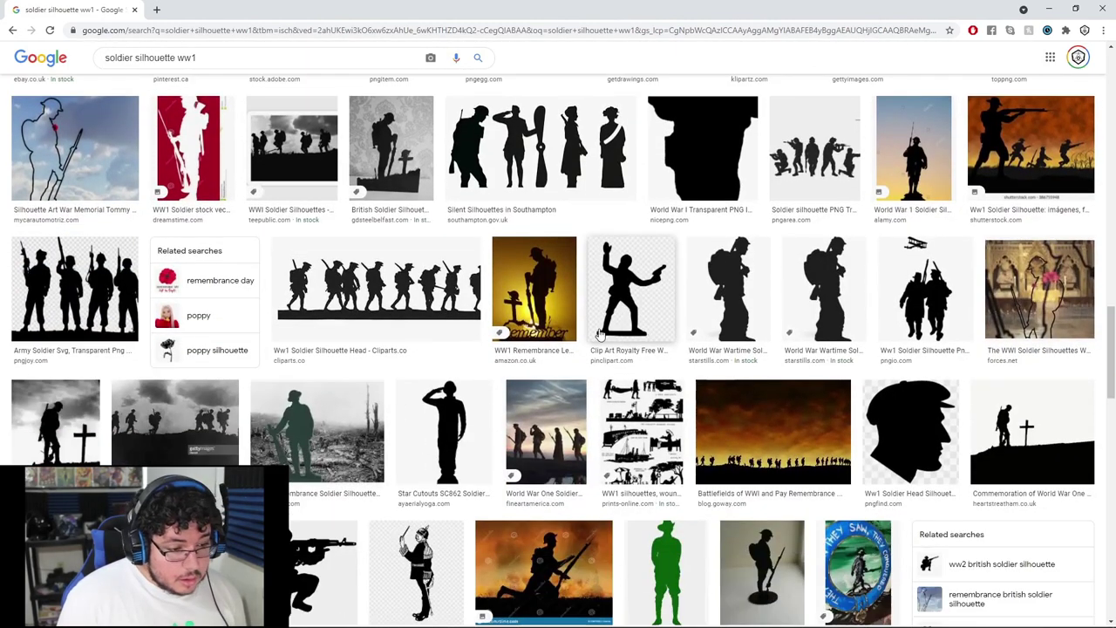
pyautogui.scroll(-2, 820, 387)
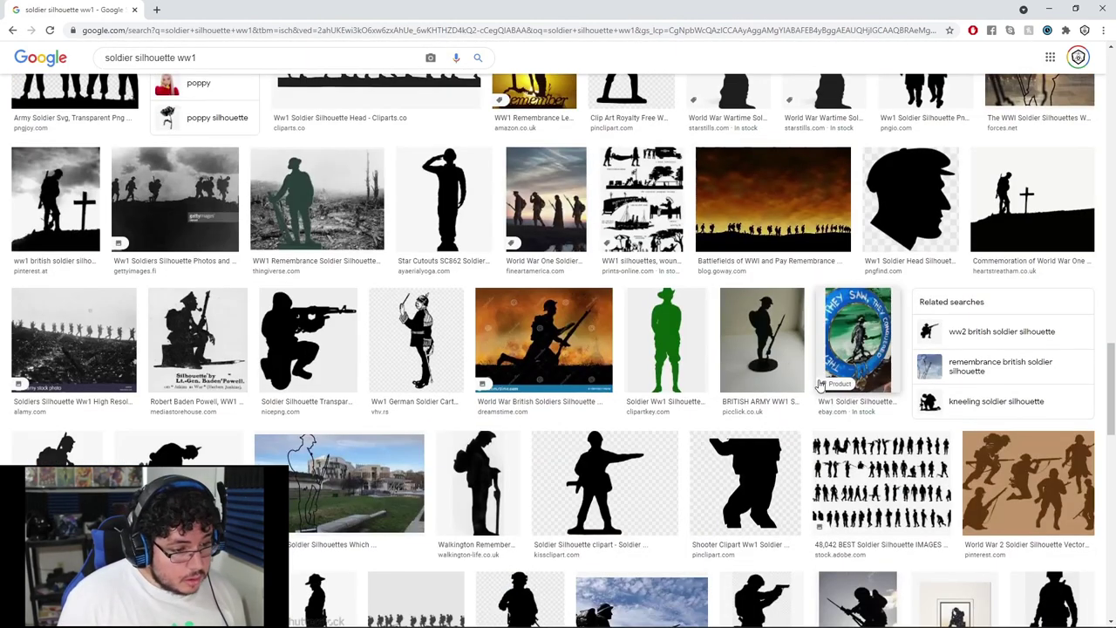
pyautogui.click(546, 216)
pyautogui.rightClick(887, 304)
pyautogui.click(938, 454)
# Switch to Photoshop and paste the soldiers image above Layer 0 copy with the RGB composite channel active.
pyautogui.click(1049, 10)
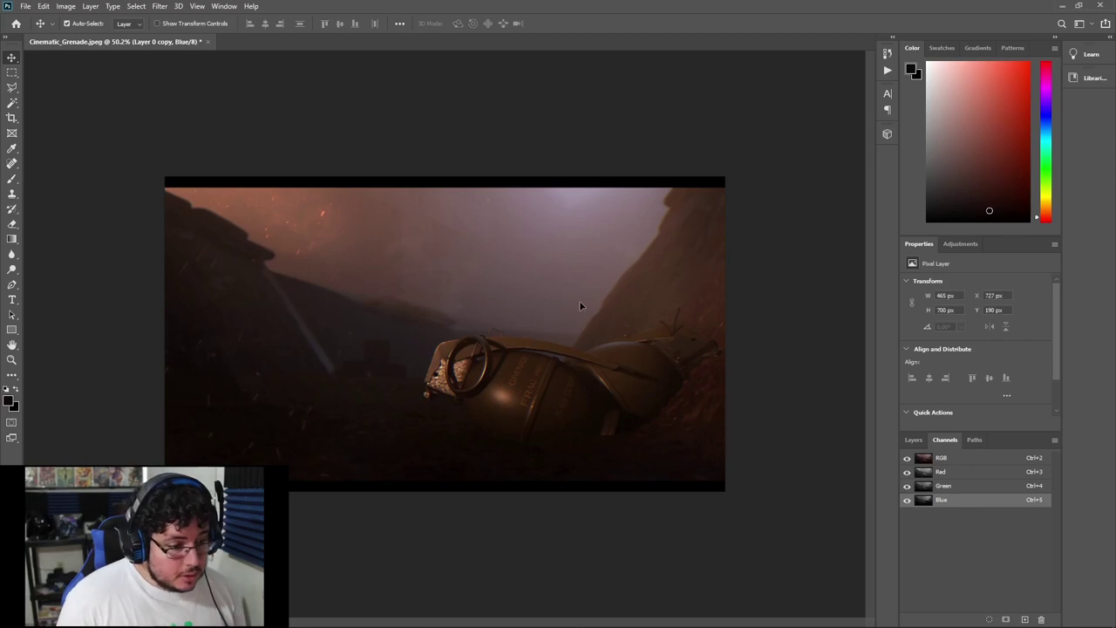
pyautogui.hotkey('ctrl', 'v')
pyautogui.hotkey('ctrl', 'z')
pyautogui.click(941, 459)
pyautogui.hotkey('ctrl', 'v')
pyautogui.click(912, 439)
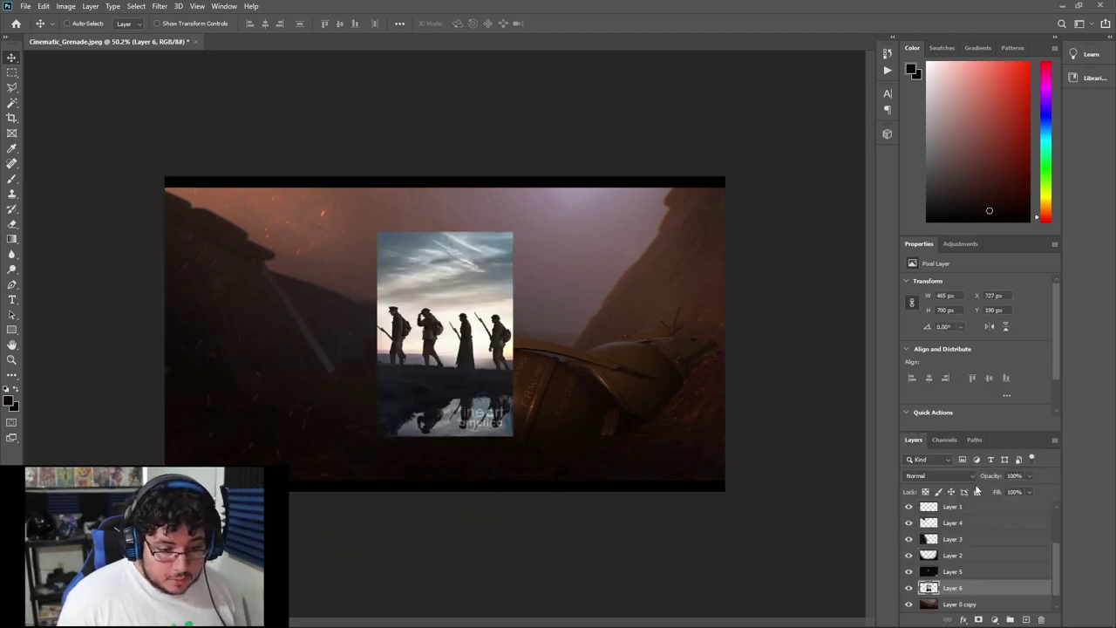
# Scale the soldiers layer to 54% and place it just above the grenade, on the horizon near the trench's right slope.
pyautogui.moveTo(982, 580)
pyautogui.mouseDown()
pyautogui.moveTo(986, 532)
pyautogui.moveTo(988, 568)
pyautogui.moveTo(974, 578)
pyautogui.mouseUp()
pyautogui.moveTo(490, 357); pyautogui.dragTo(532, 313)
pyautogui.keyDown('alt'); pyautogui.scroll(2, 533, 313); pyautogui.keyUp('alt')
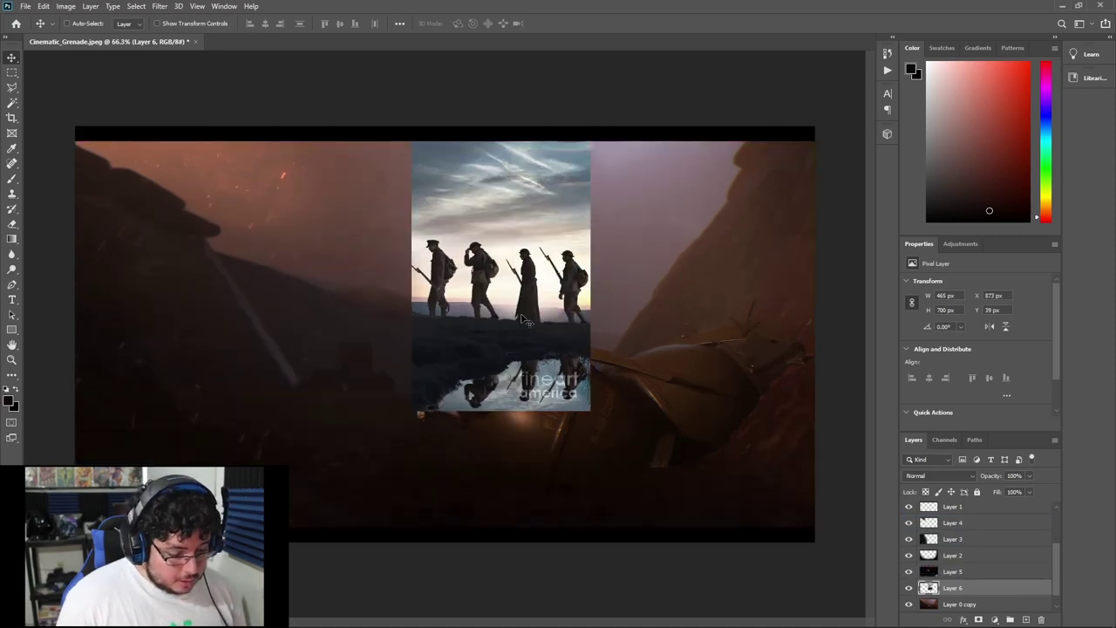
pyautogui.hotkey('ctrl', 't')
pyautogui.moveTo(592, 137); pyautogui.dragTo(542, 259)
pyautogui.moveTo(512, 307); pyautogui.dragTo(593, 307)
pyautogui.moveTo(623, 258); pyautogui.dragTo(654, 213)
pyautogui.moveTo(642, 267); pyautogui.dragTo(611, 285)
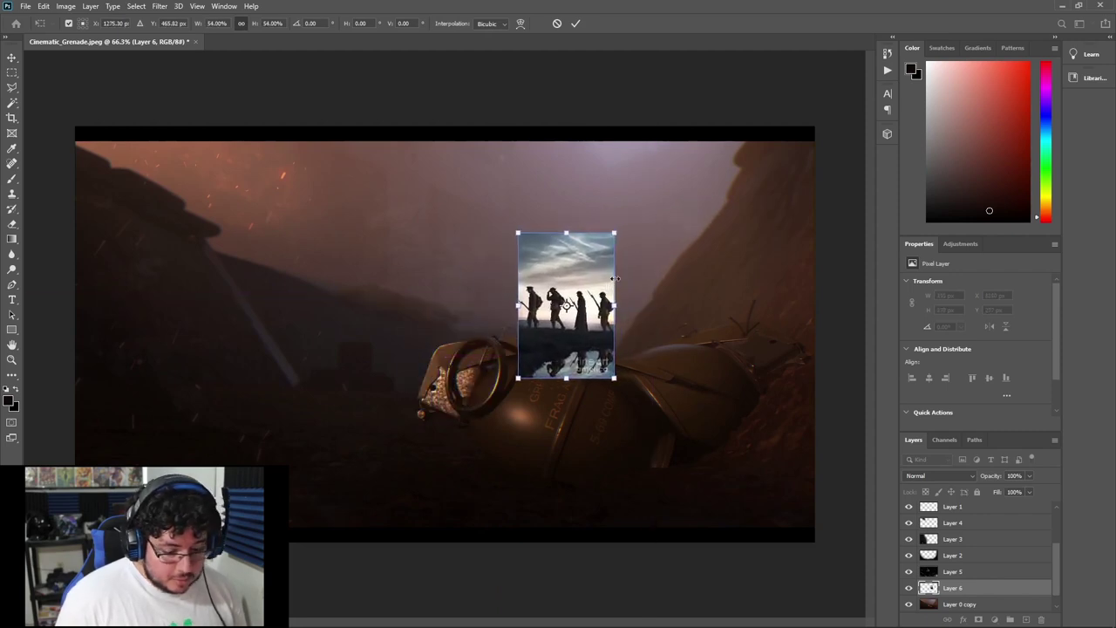
pyautogui.press('Return')
# Erase the upper sky and the reflective ground of the soldiers layer with a large soft eraser.
pyautogui.press('e')
pyautogui.moveTo(517, 170); pyautogui.dragTo(622, 174)
pyautogui.moveTo(513, 460)
pyautogui.mouseDown()
pyautogui.moveTo(497, 425)
pyautogui.moveTo(648, 434)
pyautogui.moveTo(610, 431)
pyautogui.mouseUp()
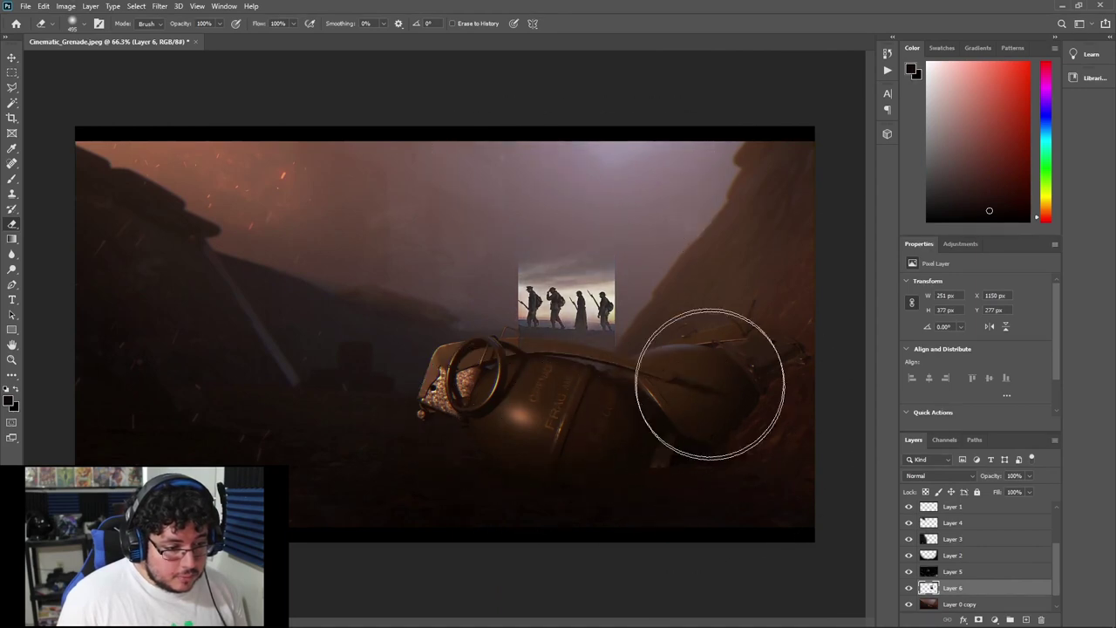
pyautogui.keyDown('alt'); pyautogui.scroll(5, 668, 349); pyautogui.keyUp('alt')
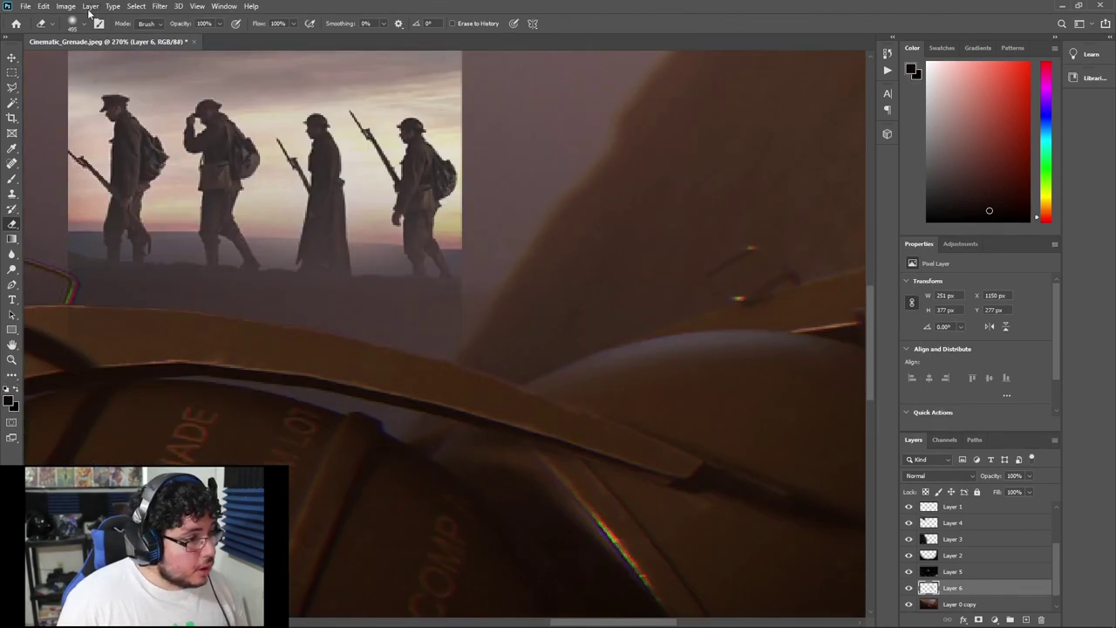
# Select the dark tones of the soldiers with Color Range by sampling the third soldier's silhouette.
pyautogui.click(136, 6)
pyautogui.click(157, 116)
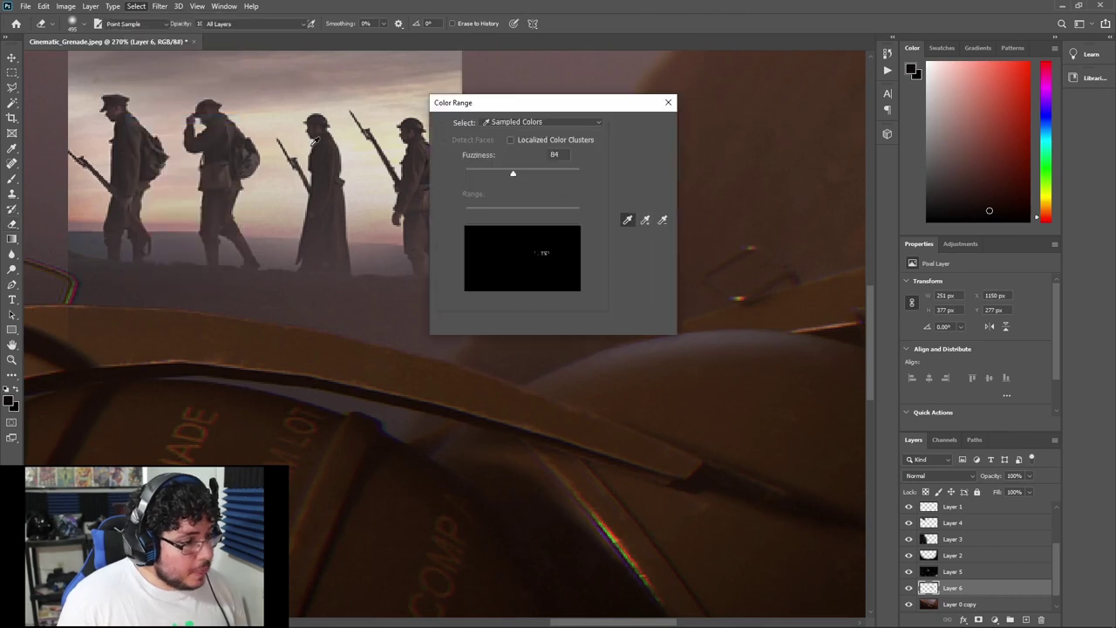
pyautogui.click(322, 141)
pyautogui.click(644, 131)
pyautogui.press('e')
pyautogui.keyDown('alt'); pyautogui.scroll(-1, 410, 262); pyautogui.keyUp('alt')
pyautogui.click(397, 249)
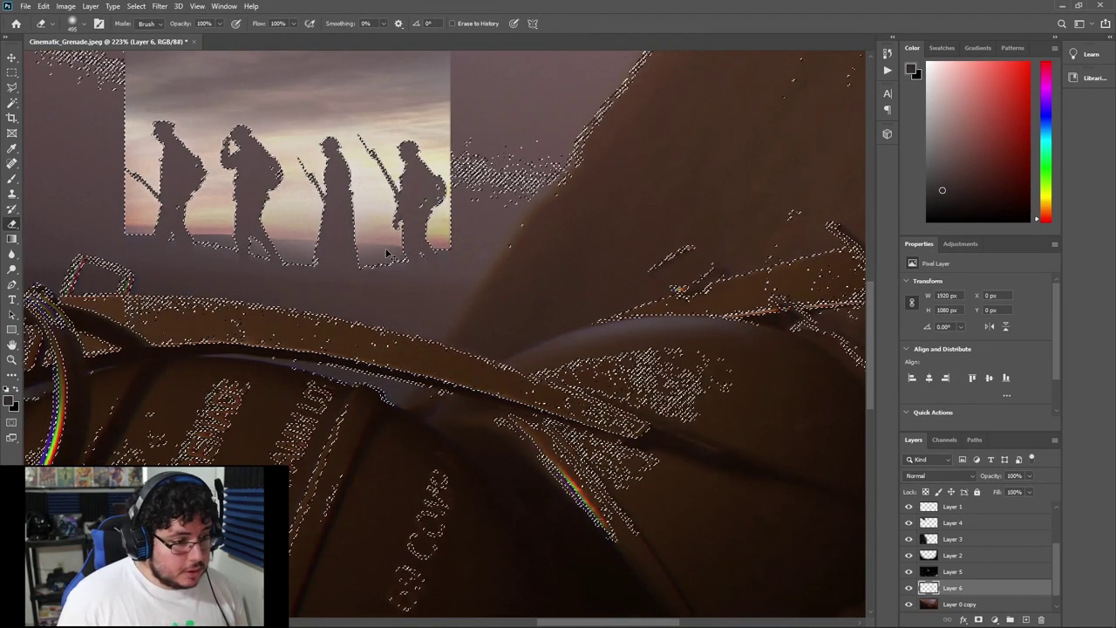
pyautogui.hotkey('ctrl', 'z')
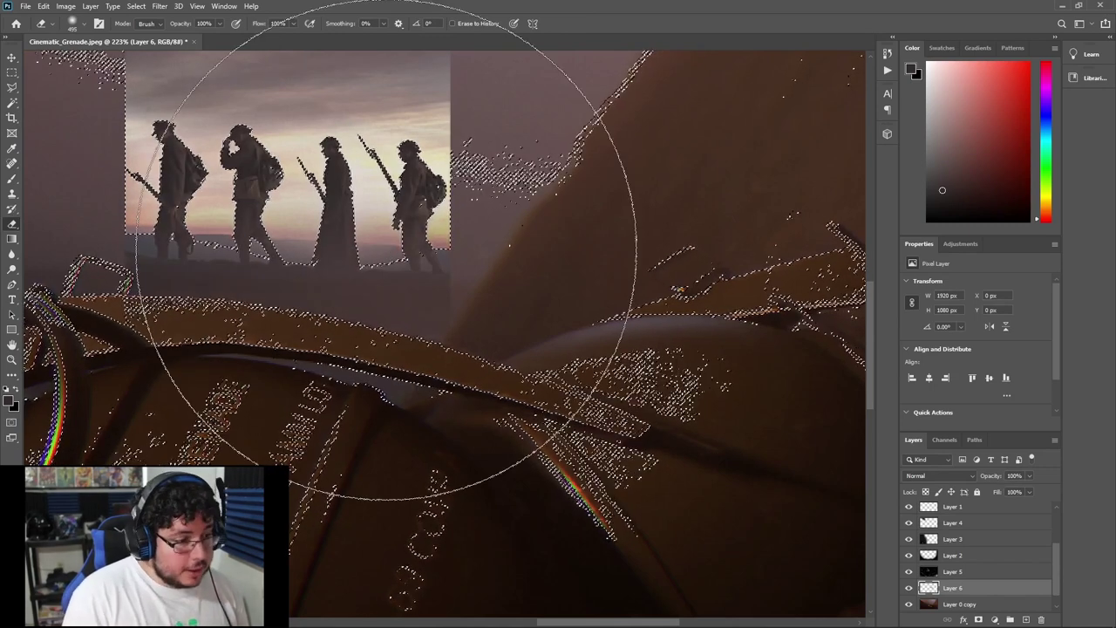
# Delete the sky around the soldiers so only their silhouettes remain, and clear the selection.
pyautogui.press('Delete')
pyautogui.hotkey('ctrl', 'd')
pyautogui.keyDown('alt'); pyautogui.scroll(-5, 418, 284); pyautogui.keyUp('alt')
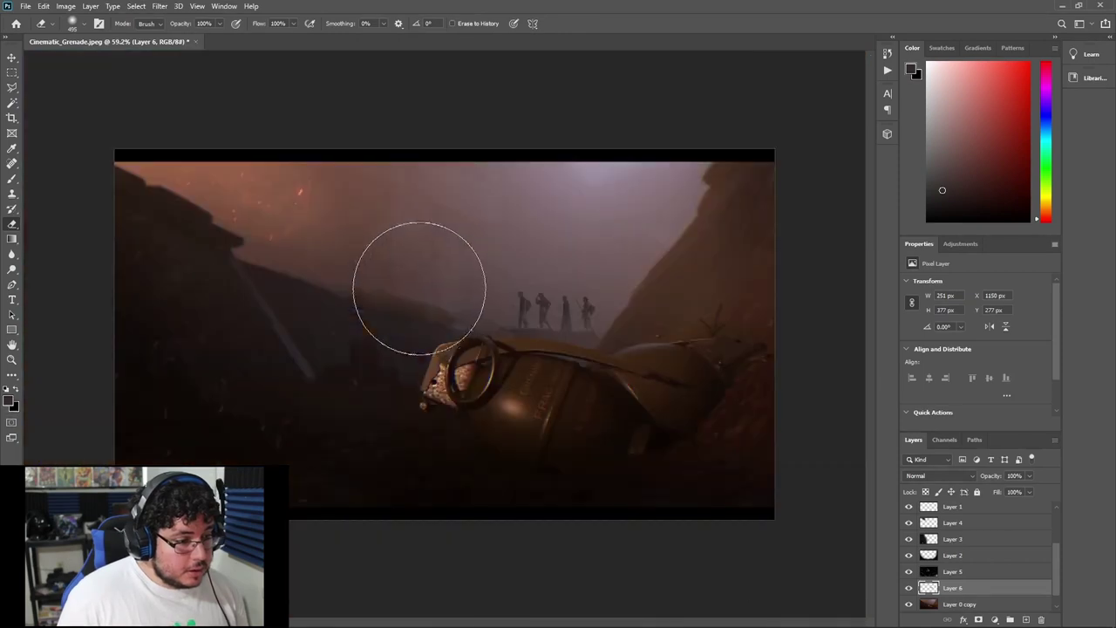
# Soften the soldiers layer with a Gaussian Blur of 3.6 pixels radius.
pyautogui.keyDown('alt'); pyautogui.scroll(3, 526, 329); pyautogui.keyUp('alt')
pyautogui.click(160, 6)
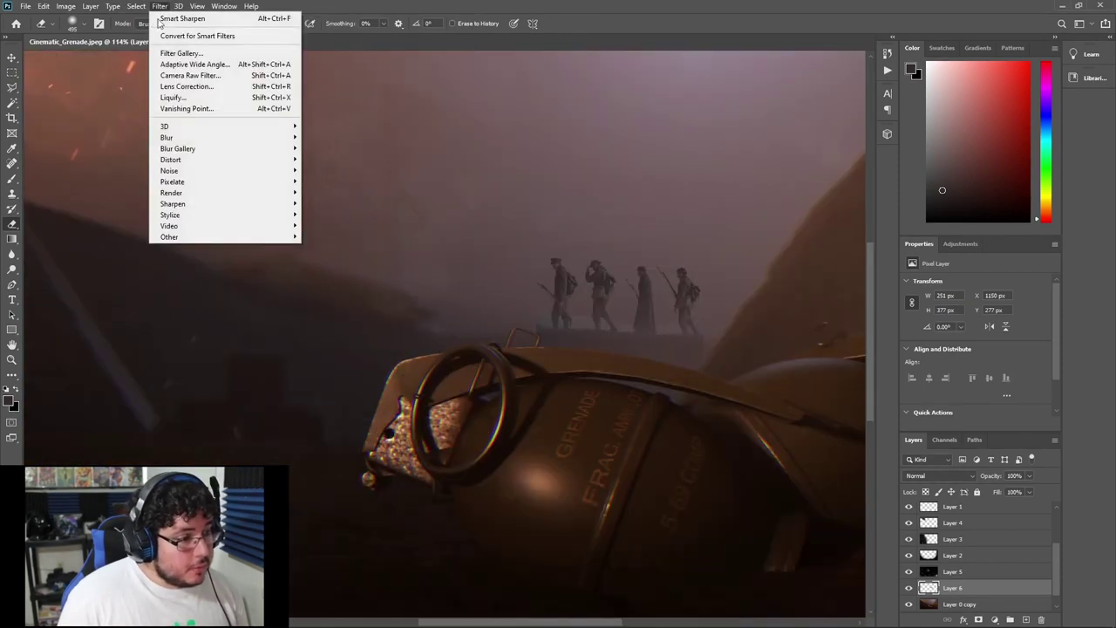
pyautogui.moveTo(218, 137)
pyautogui.click(332, 181)
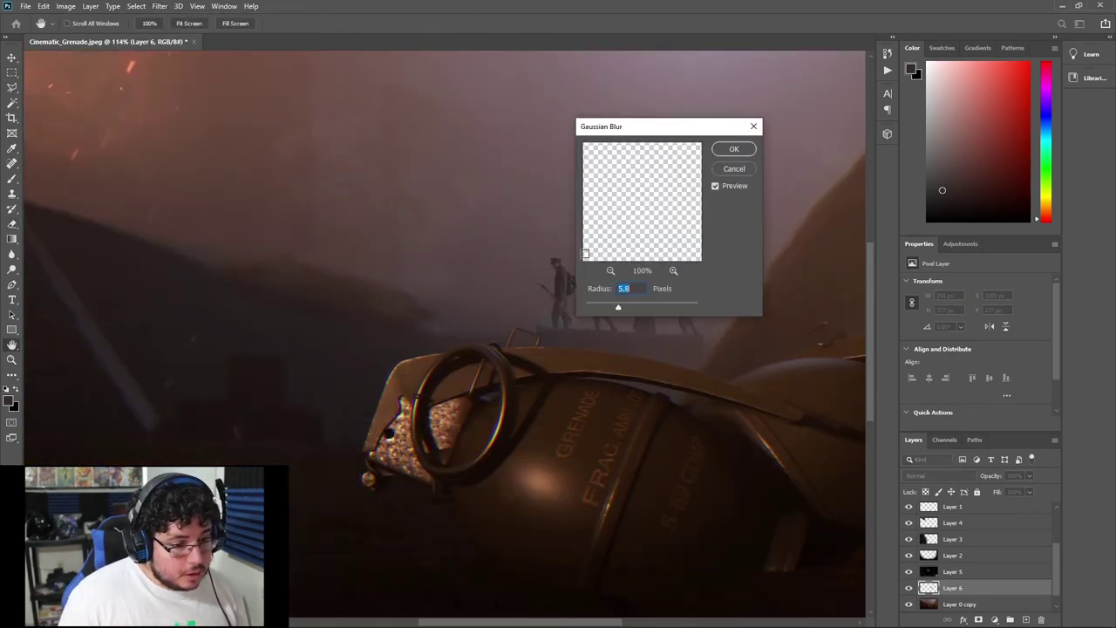
pyautogui.moveTo(616, 309); pyautogui.dragTo(609, 309)
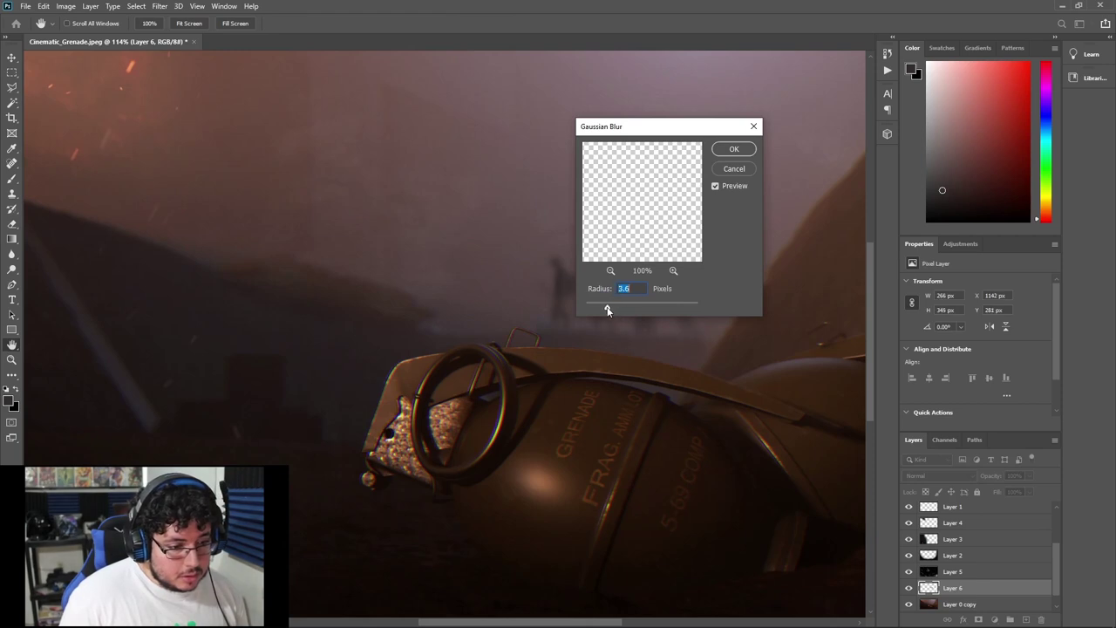
pyautogui.click(733, 150)
# Darken the soldiers' midtones with Levels, setting the midtone input to 0.75.
pyautogui.hotkey('ctrl', 'l')
pyautogui.moveTo(761, 241)
pyautogui.mouseDown()
pyautogui.moveTo(741, 237)
pyautogui.moveTo(773, 240)
pyautogui.mouseUp()
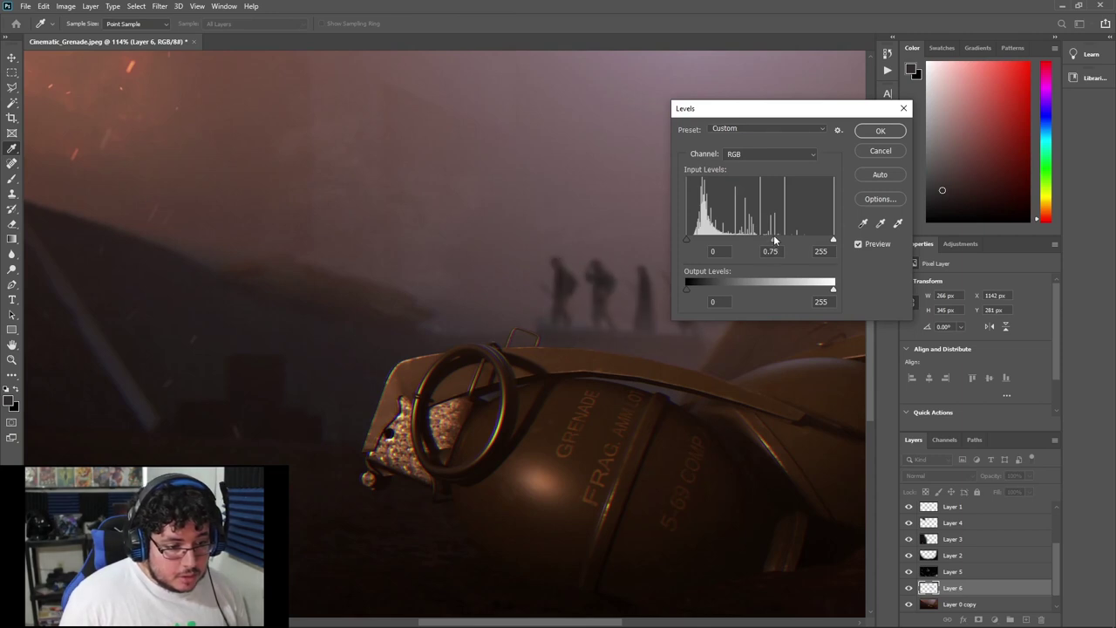
pyautogui.press('Return')
# Erase the hard ground edge under the soldiers and shift the layer about 24 px to the left.
pyautogui.press('e')
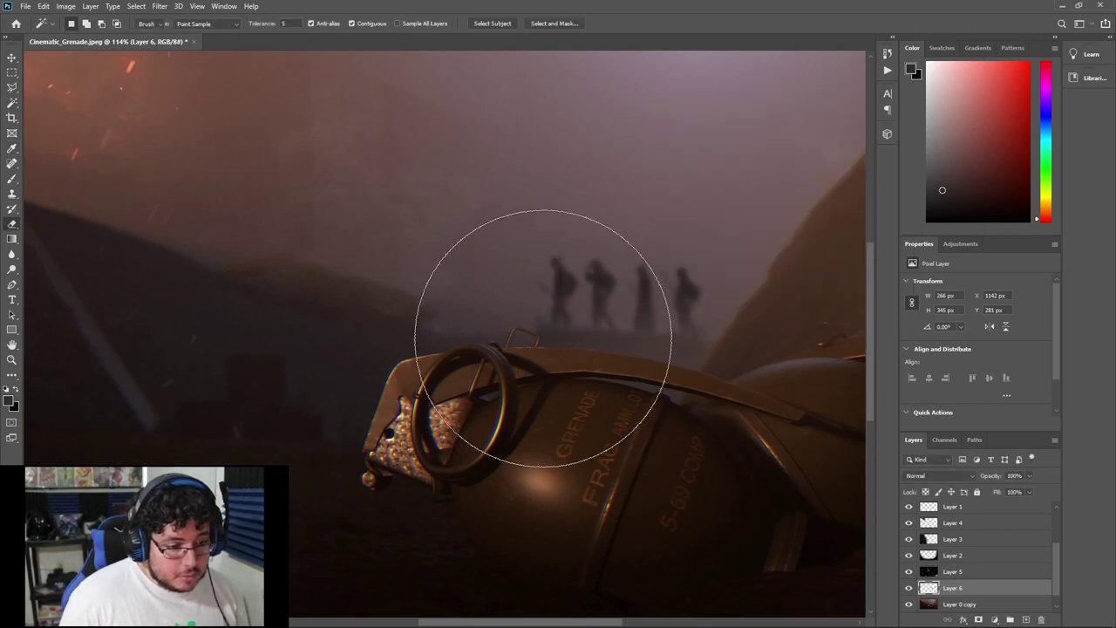
pyautogui.moveTo(427, 427); pyautogui.dragTo(786, 471)
pyautogui.press('v')
pyautogui.moveTo(658, 346); pyautogui.dragTo(641, 346)
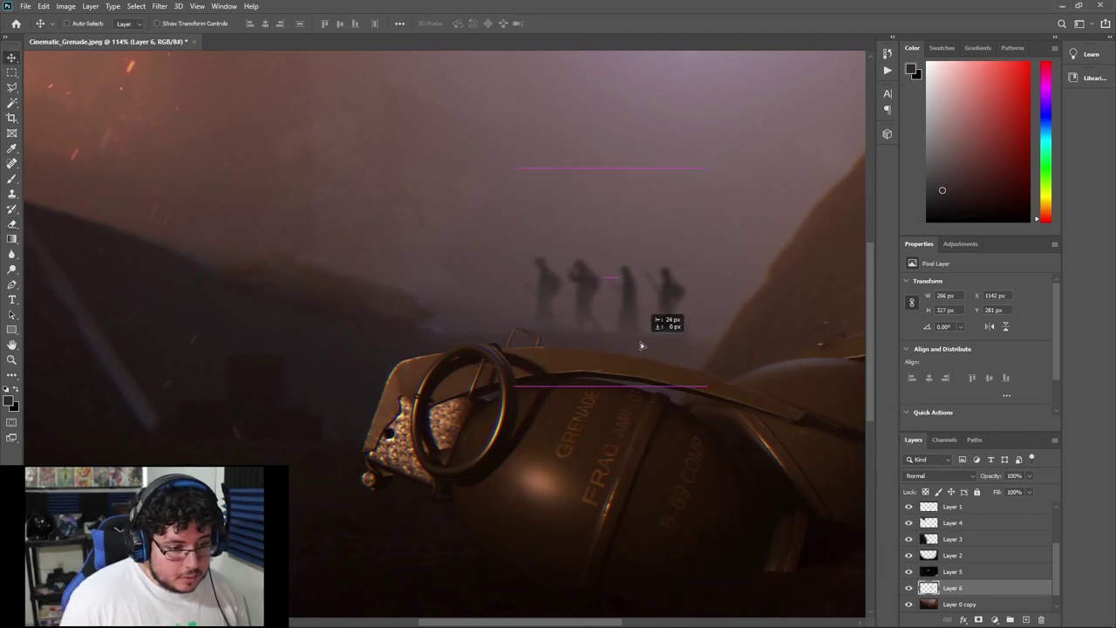
# Erase the rightmost soldier and fade the third one with the large soft eraser.
pyautogui.keyDown('alt'); pyautogui.scroll(-5, 645, 346); pyautogui.keyUp('alt')
pyautogui.keyDown('alt'); pyautogui.scroll(-3, 648, 347); pyautogui.keyUp('alt')
pyautogui.keyDown('alt'); pyautogui.scroll(-1, 530, 369); pyautogui.keyUp('alt')
pyautogui.keyDown('alt'); pyautogui.scroll(2, 504, 334); pyautogui.keyUp('alt')
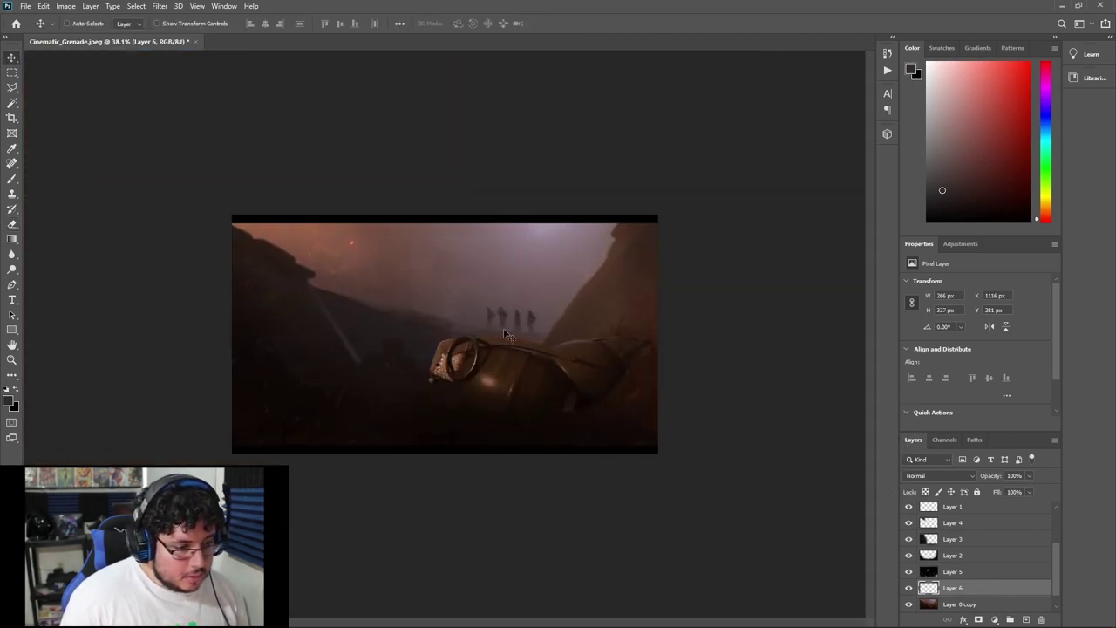
pyautogui.keyDown('alt'); pyautogui.scroll(4, 550, 322); pyautogui.keyUp('alt')
pyautogui.press('e')
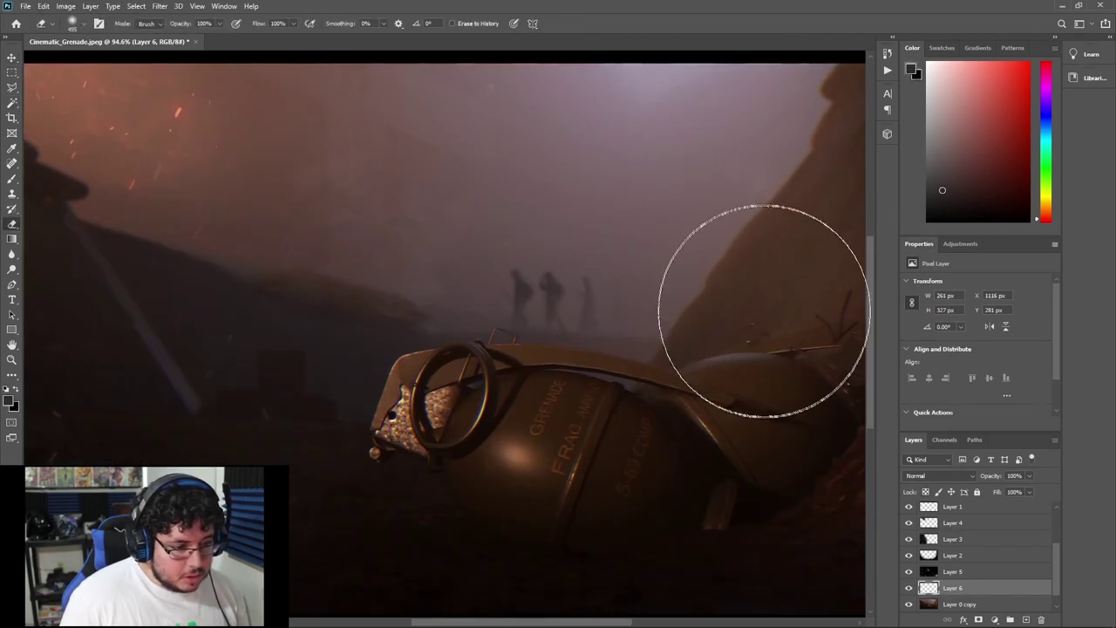
pyautogui.keyDown('alt'); pyautogui.scroll(-1, 752, 318); pyautogui.keyUp('alt')
pyautogui.press('v')
pyautogui.moveTo(641, 321); pyautogui.dragTo(707, 316)
pyautogui.keyDown('alt'); pyautogui.scroll(-2, 711, 328); pyautogui.keyUp('alt')
pyautogui.keyDown('alt'); pyautogui.scroll(-1, 710, 328); pyautogui.keyUp('alt')
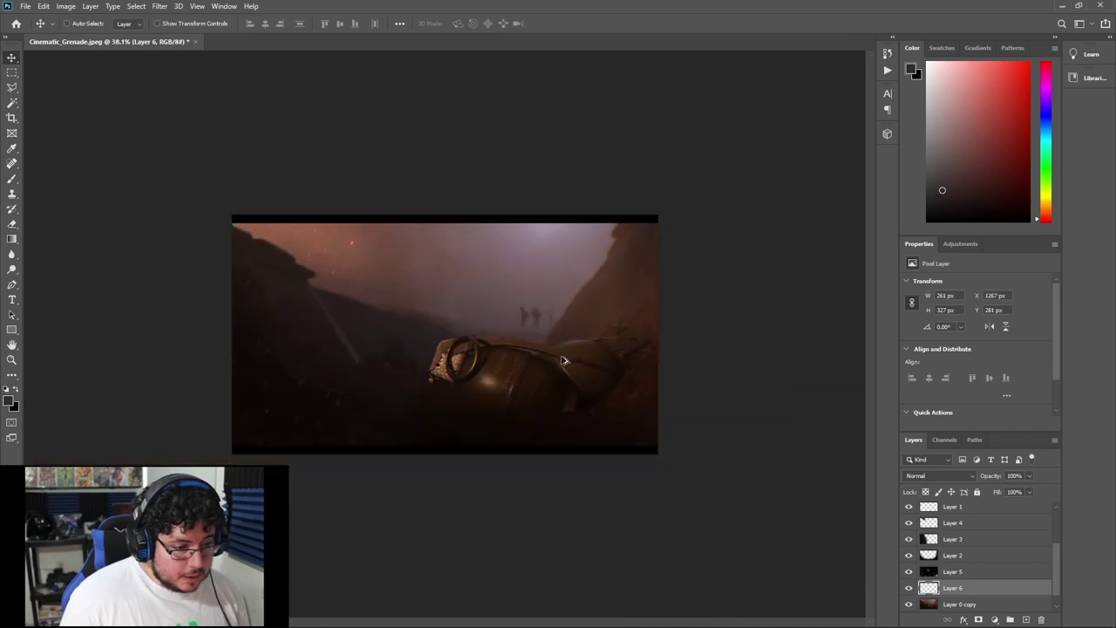
pyautogui.keyDown('alt'); pyautogui.scroll(3, 588, 344); pyautogui.keyUp('alt')
pyautogui.press('e')
pyautogui.hotkey('ctrl', 'z')
pyautogui.hotkey('ctrl', 'z')
# Move the soldiers right toward the trench slope, to X 1247 px, and lower their layer opacity to 37%.
pyautogui.press('v')
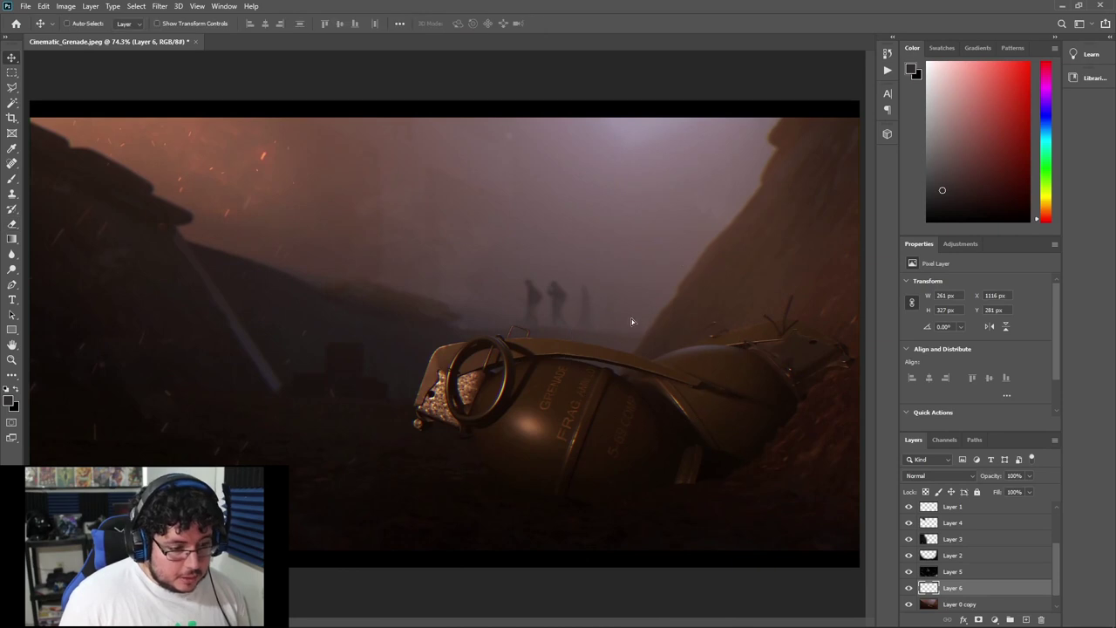
pyautogui.moveTo(631, 319); pyautogui.dragTo(689, 325)
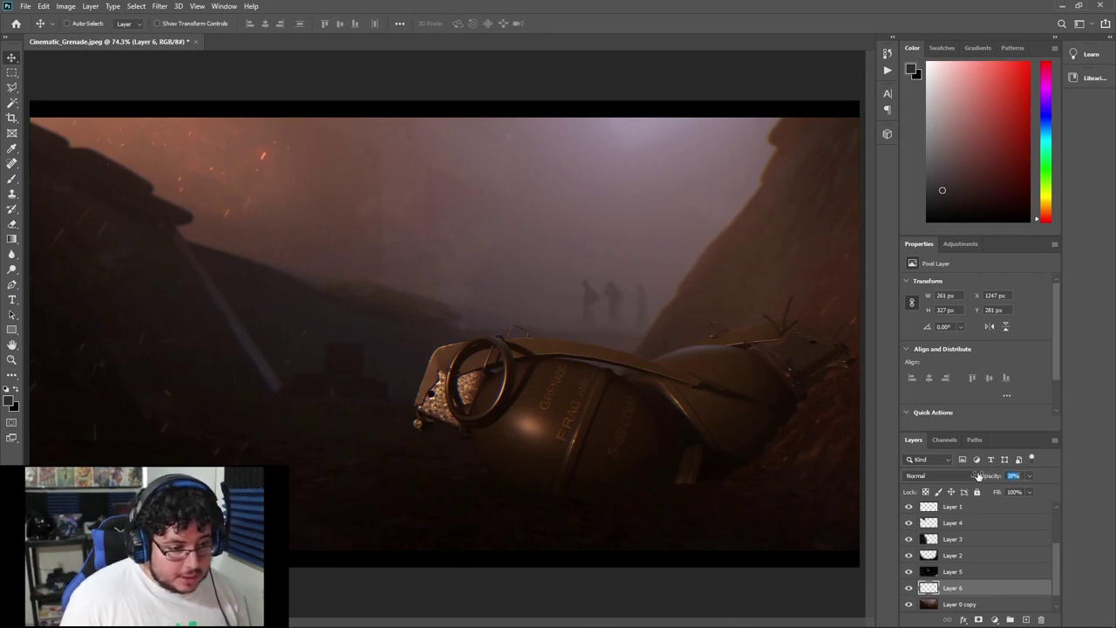
pyautogui.keyDown('alt'); pyautogui.scroll(-5, 668, 354); pyautogui.keyUp('alt')
pyautogui.keyDown('alt'); pyautogui.scroll(1, 534, 386); pyautogui.keyUp('alt')
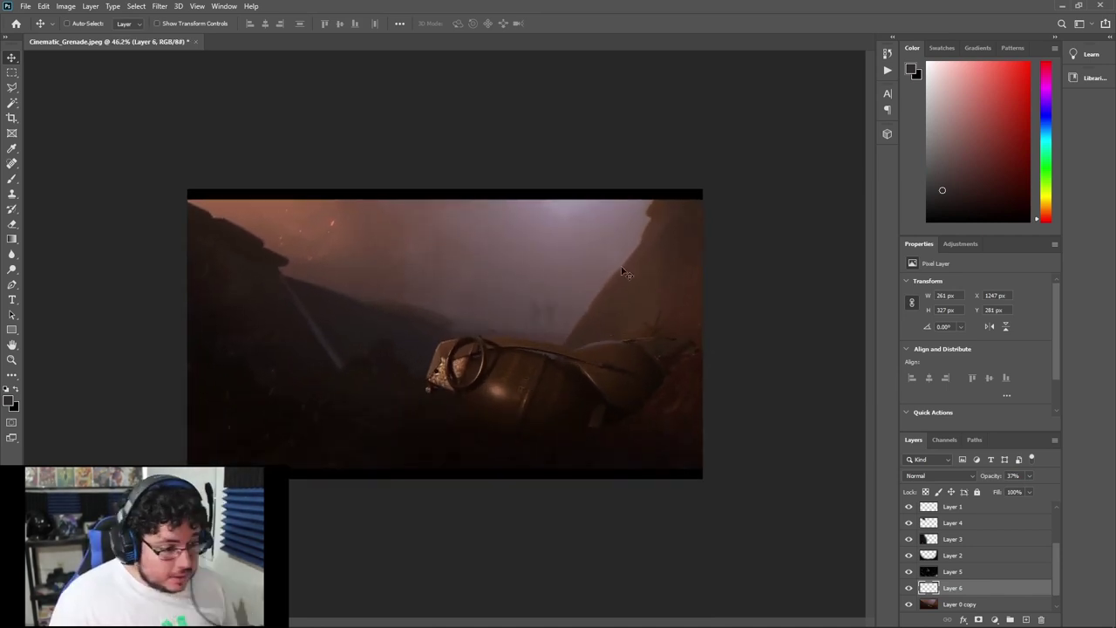
# Examine the whole composition and the faded background soldiers at several magnifications.
pyautogui.keyDown('alt'); pyautogui.scroll(1, 647, 434); pyautogui.keyUp('alt')
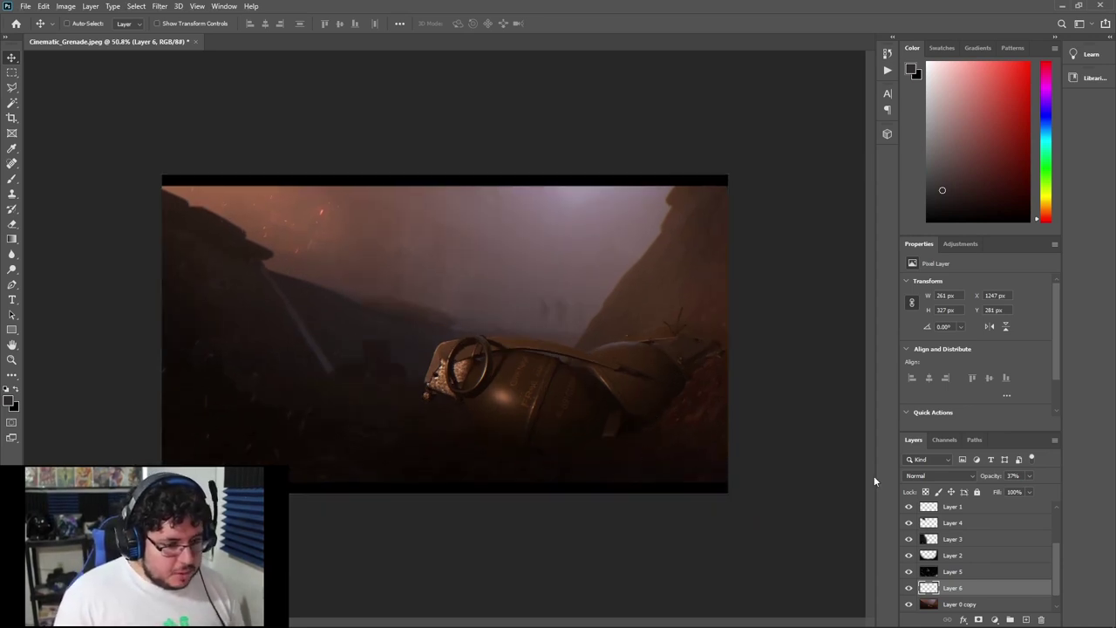
pyautogui.scroll(3, 986, 569)
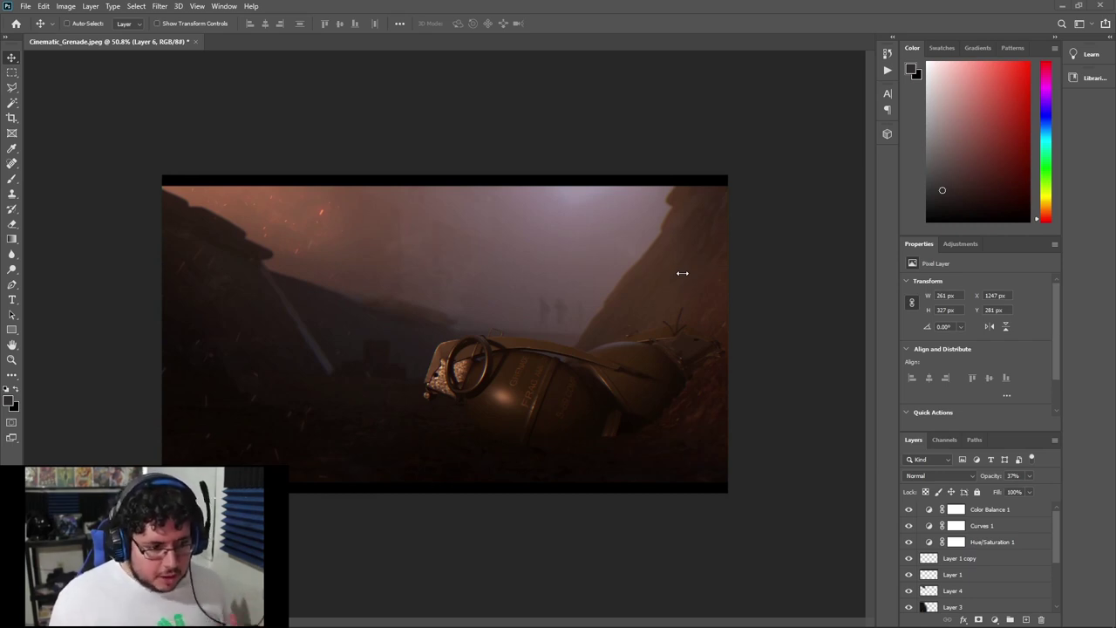
pyautogui.keyDown('alt'); pyautogui.scroll(3, 690, 413); pyautogui.keyUp('alt')
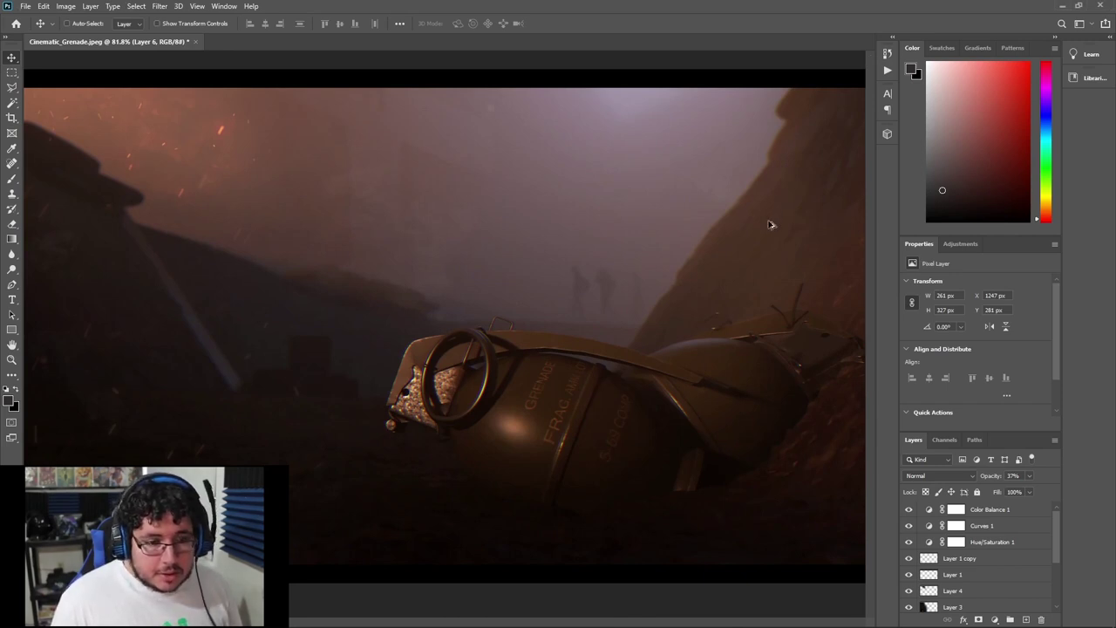
pyautogui.hotkey('ctrl', '0')
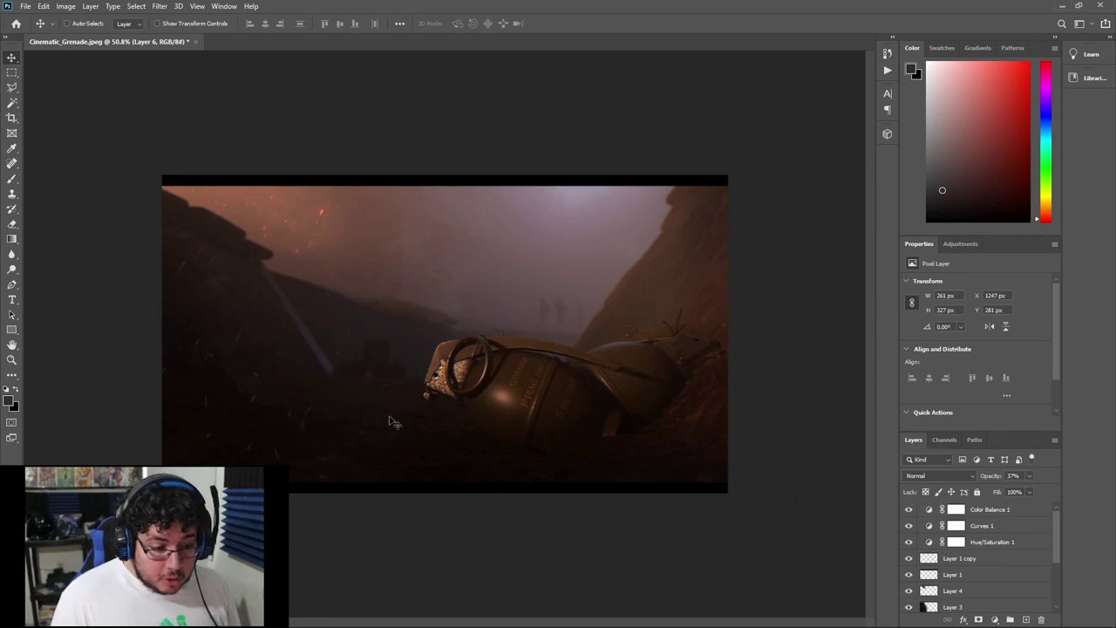
pyautogui.keyDown('alt'); pyautogui.scroll(2, 676, 464); pyautogui.keyUp('alt')
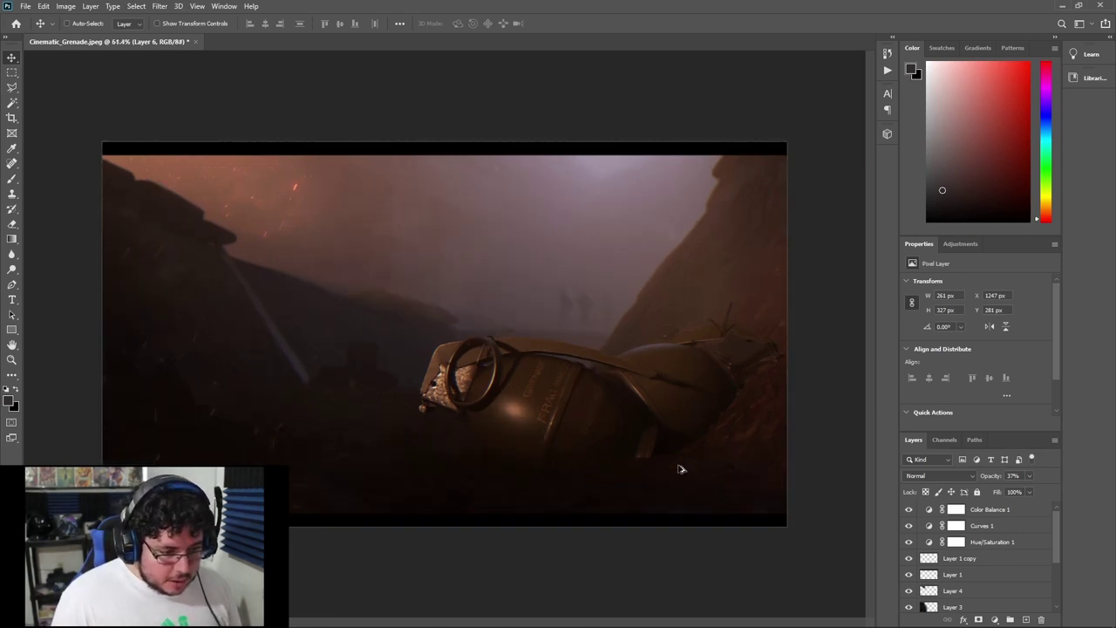
pyautogui.keyDown('alt'); pyautogui.scroll(-2, 752, 406); pyautogui.keyUp('alt')
pyautogui.hotkey('ctrl', '0')
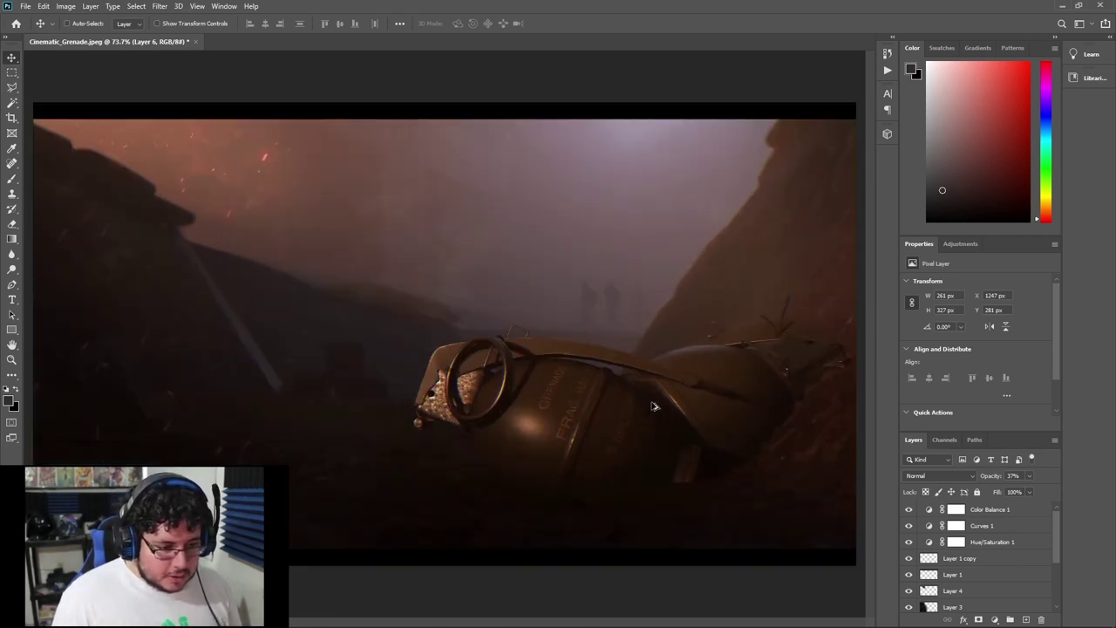
pyautogui.keyDown('alt'); pyautogui.scroll(-5, 623, 418); pyautogui.keyUp('alt')
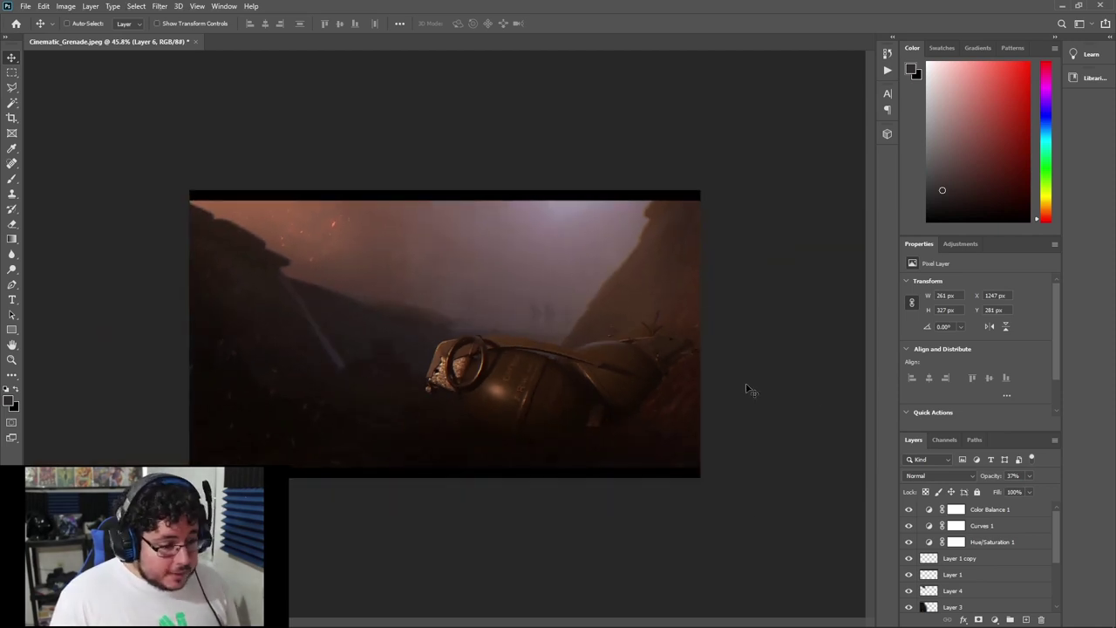
# Group all layers from Color Balance 1 down to Layer 0 copy, leaving Layer 0 outside.
pyautogui.click(992, 509)
pyautogui.scroll(-3, 981, 558)
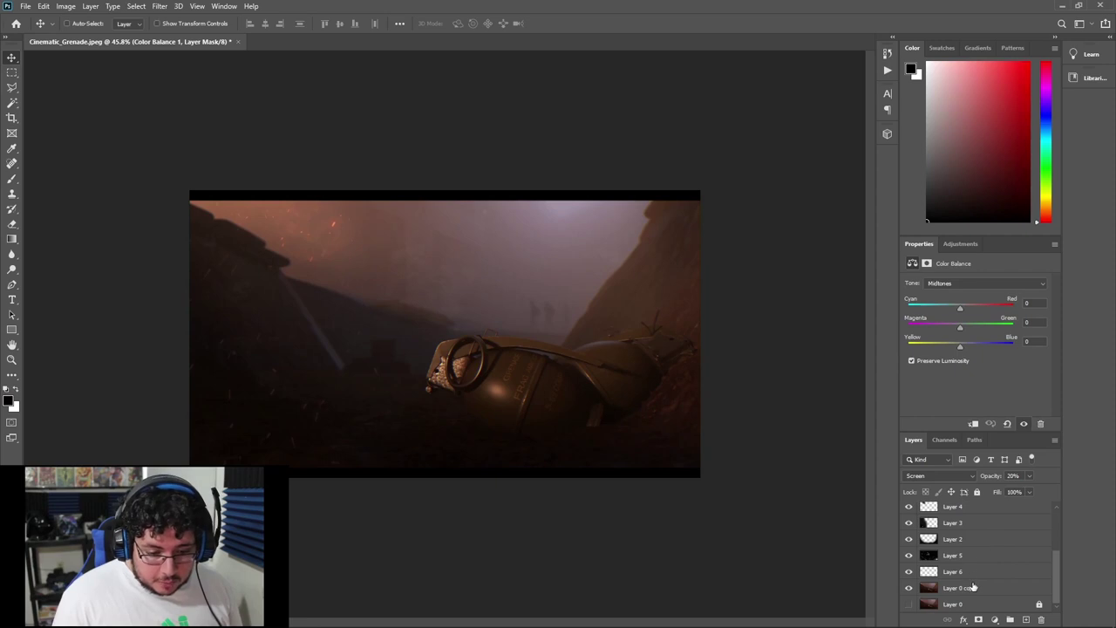
pyautogui.keyDown('shift'); pyautogui.click(975, 590); pyautogui.keyUp('shift')
pyautogui.hotkey('ctrl', 'g')
# Show Layer 0 and toggle the group's visibility to compare the graded image with the original render.
pyautogui.click(909, 509)
pyautogui.click(908, 524)
pyautogui.click(908, 509)
pyautogui.click(910, 508)
pyautogui.click(910, 508)
pyautogui.click(910, 508)
pyautogui.click(910, 509)
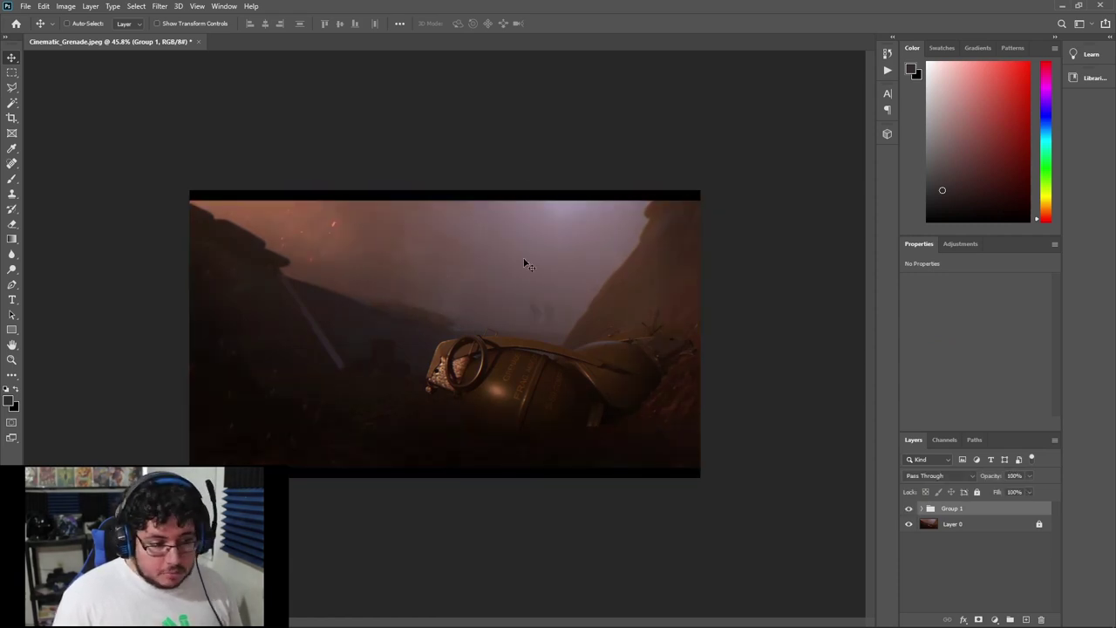
# Start saving a copy of the image in the images folder with JPEG as the file format.
pyautogui.keyDown('alt'); pyautogui.scroll(1, 471, 288); pyautogui.keyUp('alt')
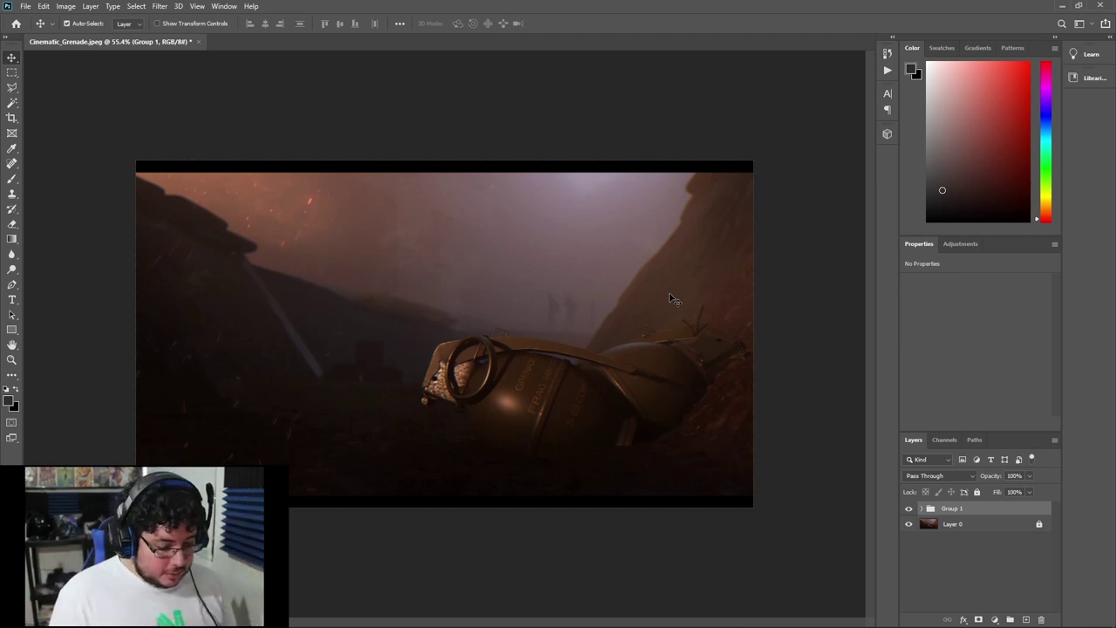
pyautogui.hotkey('ctrl', 'shift', 's')
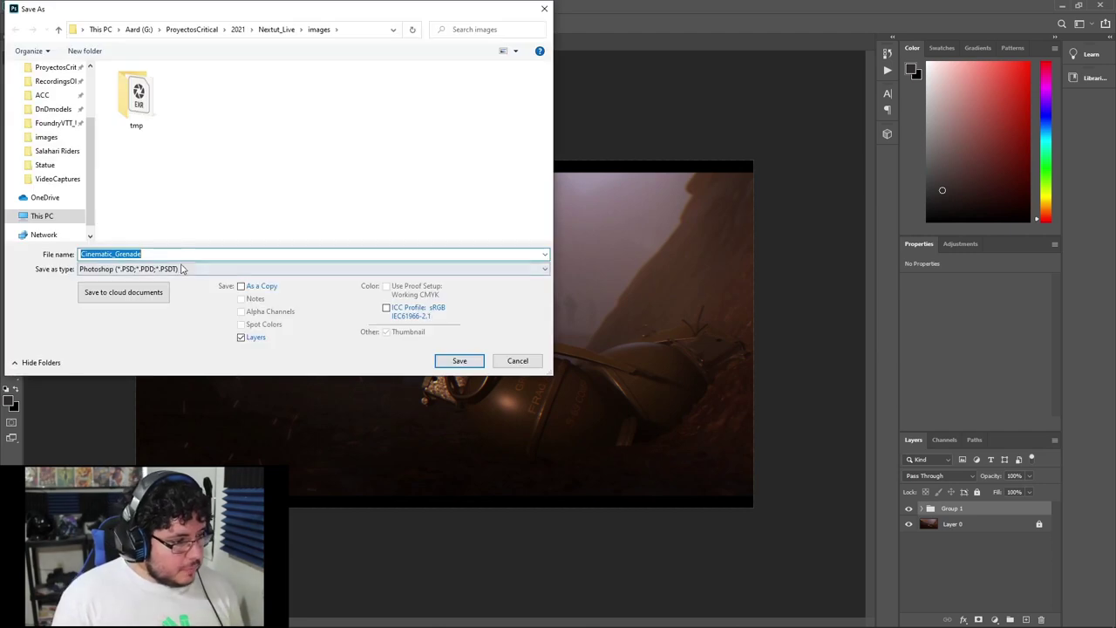
pyautogui.click(181, 268)
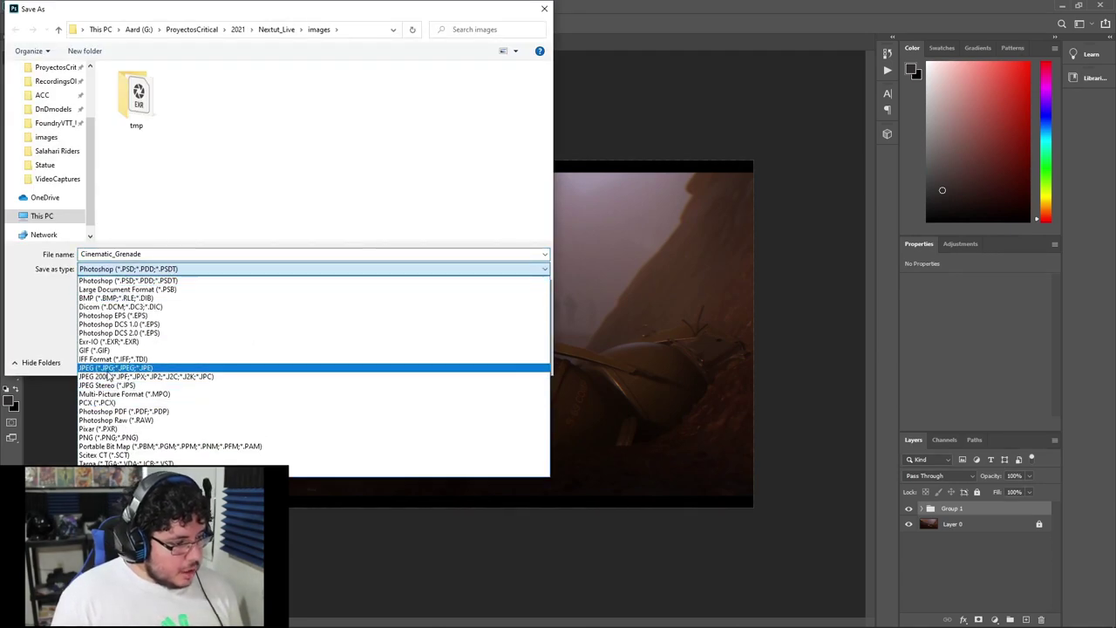
pyautogui.click(107, 370)
# Name the copy Grenade_CinematicRender, based on the Grenade_TextureRender name, and save it at JPEG quality 12.
pyautogui.click(328, 109)
pyautogui.click(162, 252)
pyautogui.click(165, 254)
pyautogui.click(133, 254)
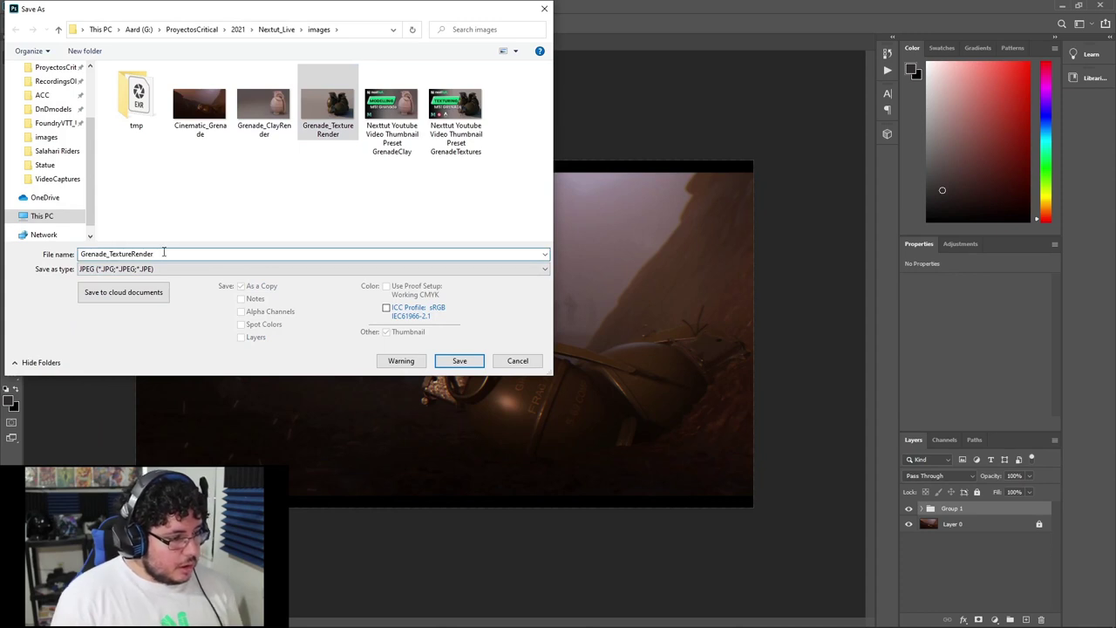
pyautogui.press('BackSpace')
pyautogui.press('BackSpace')
pyautogui.press('BackSpace')
pyautogui.press('BackSpace')
pyautogui.press('BackSpace')
pyautogui.press('BackSpace')
pyautogui.press('BackSpace')
pyautogui.write('Clnematic')
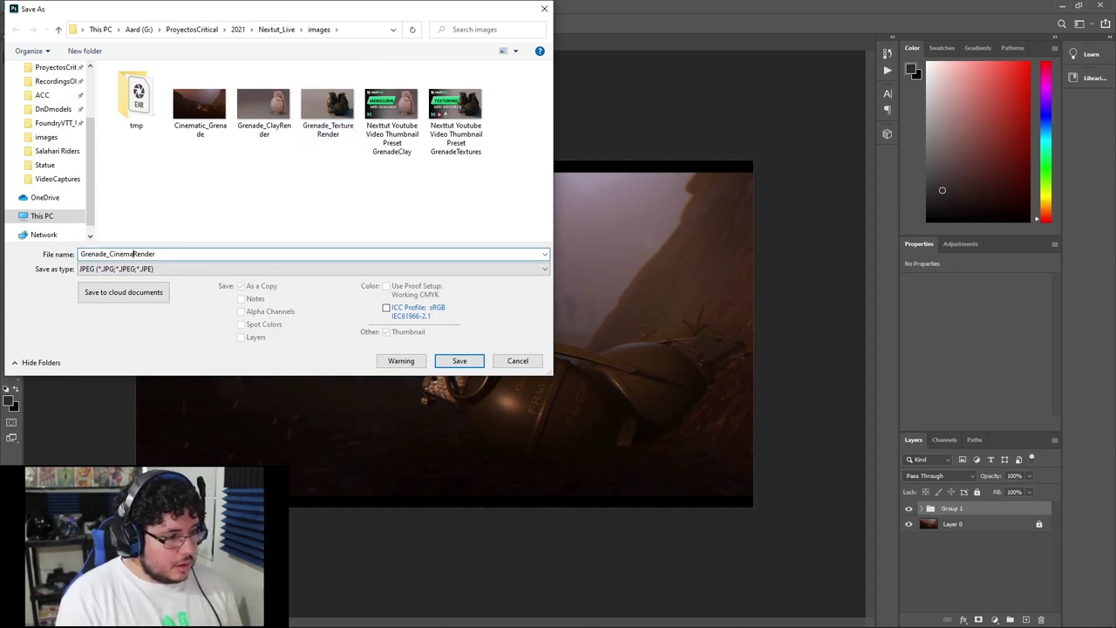
pyautogui.press('Return')
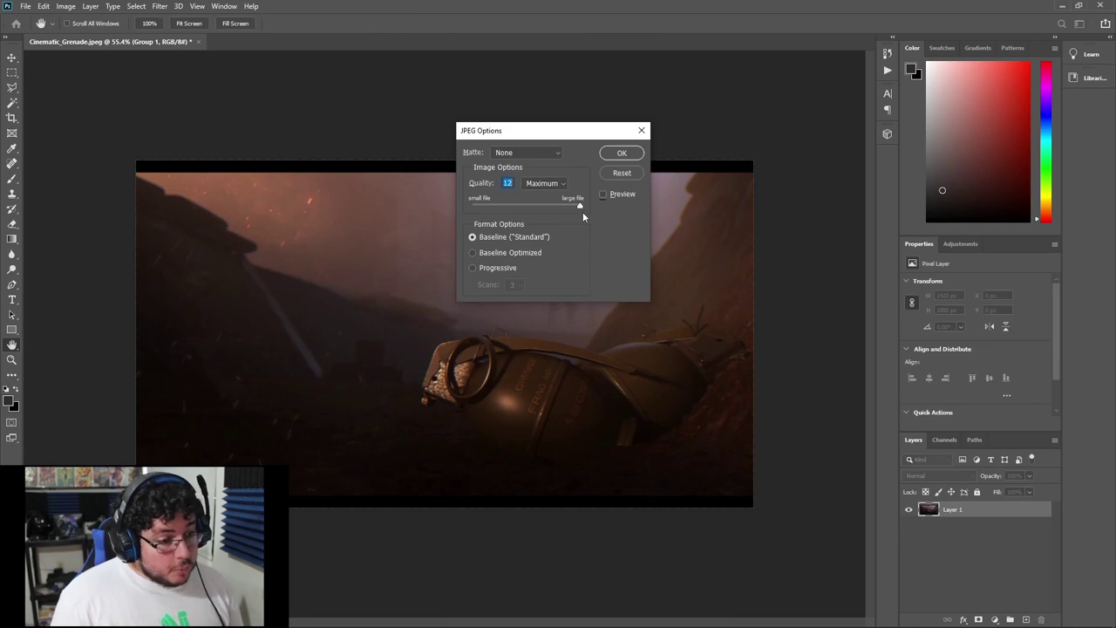
pyautogui.click(622, 152)
# Switch to File Explorer, go to the images folder of Nextut_Live and open Grenade_ClayRender for viewing.
pyautogui.hotkey('alt', 'Tab')
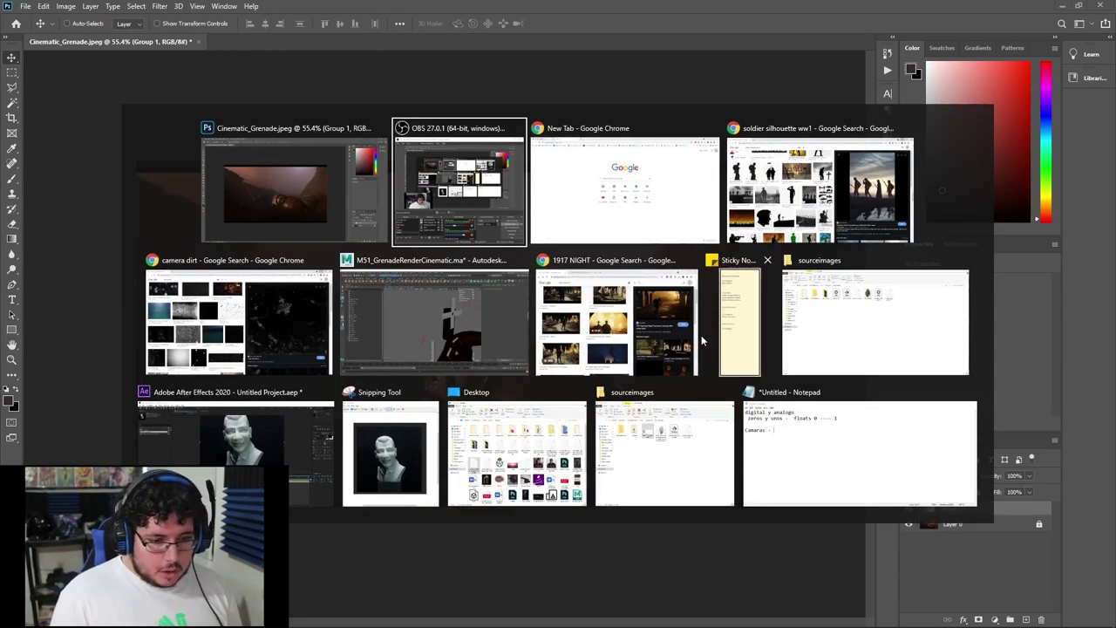
pyautogui.click(863, 366)
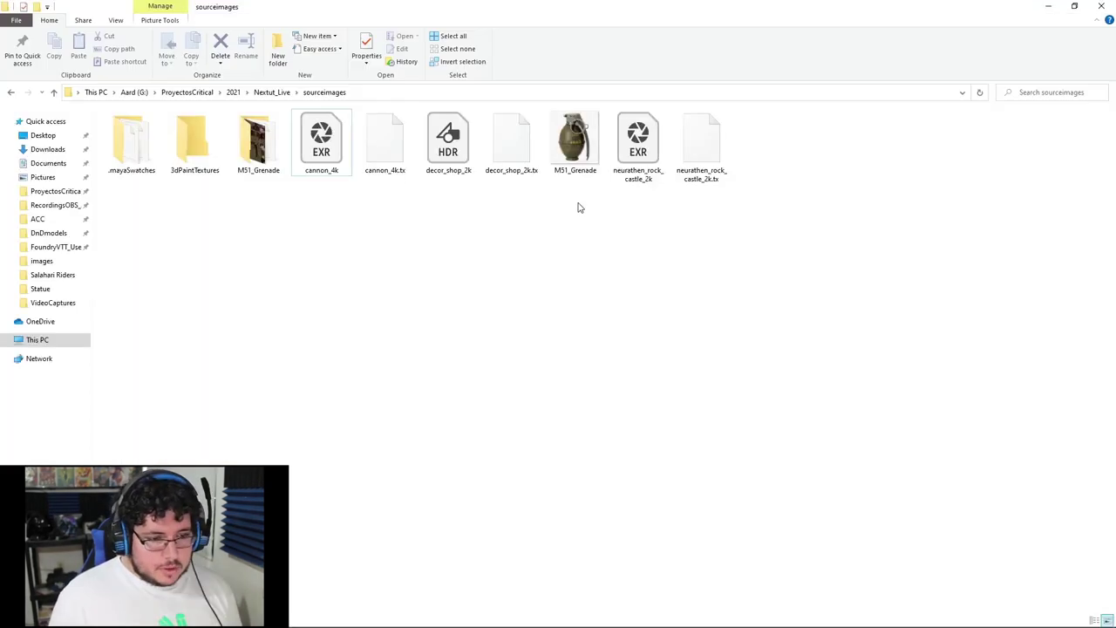
pyautogui.click(268, 91)
pyautogui.click(160, 192)
pyautogui.doubleClick(160, 192)
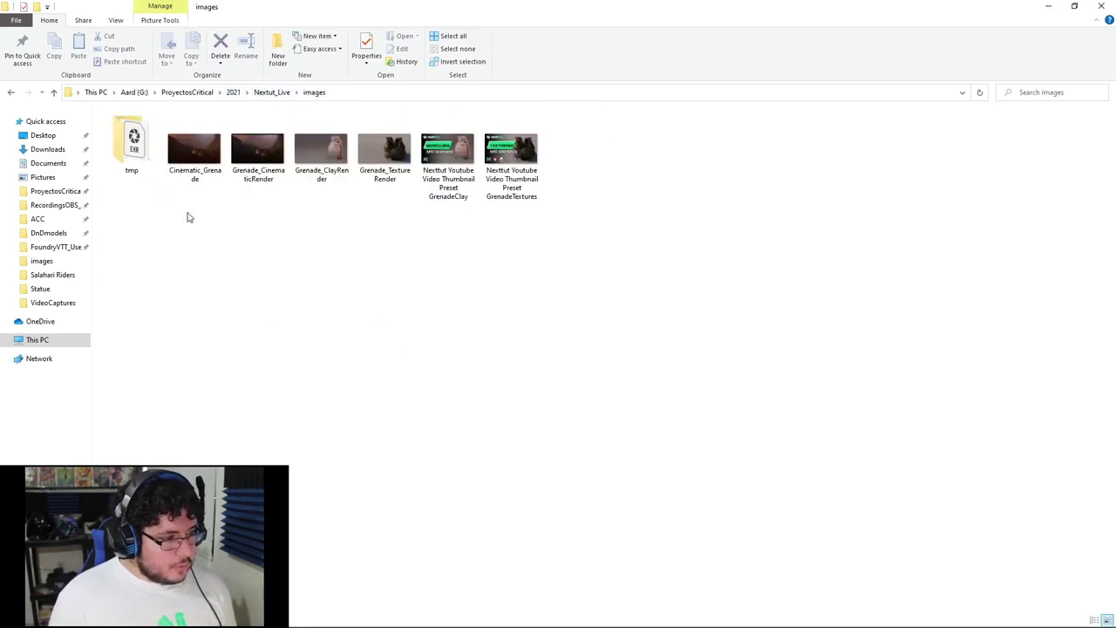
pyautogui.doubleClick(340, 173)
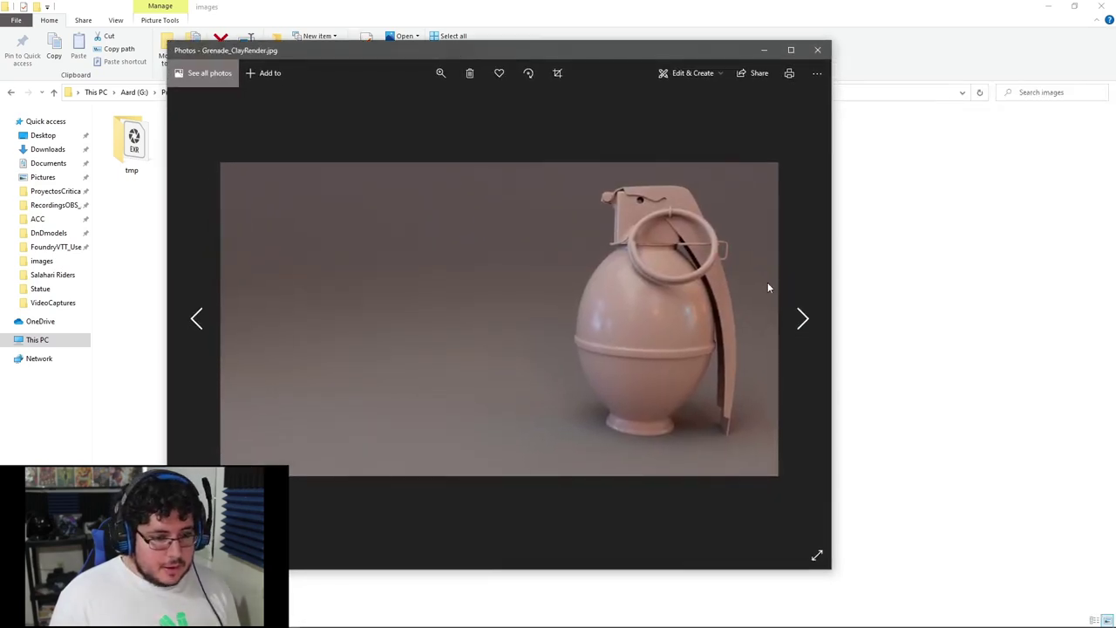
# Page through the grenade renders and the texturing thumbnail in the viewer, then return to the Grenade_CinematicRender image.
pyautogui.click(802, 318)
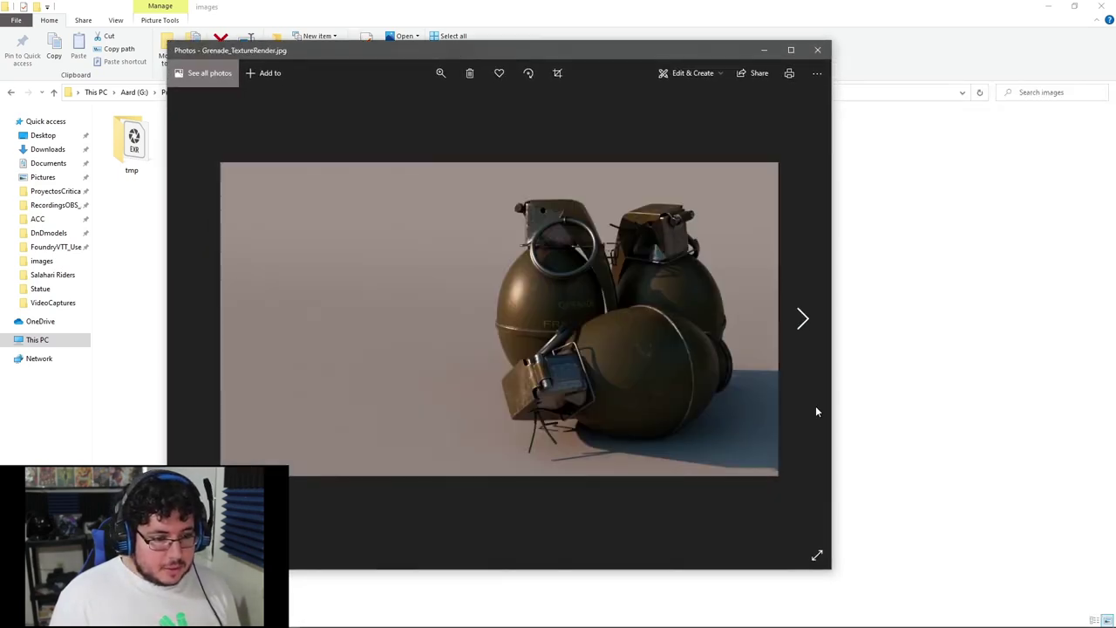
pyautogui.click(802, 319)
pyautogui.click(803, 319)
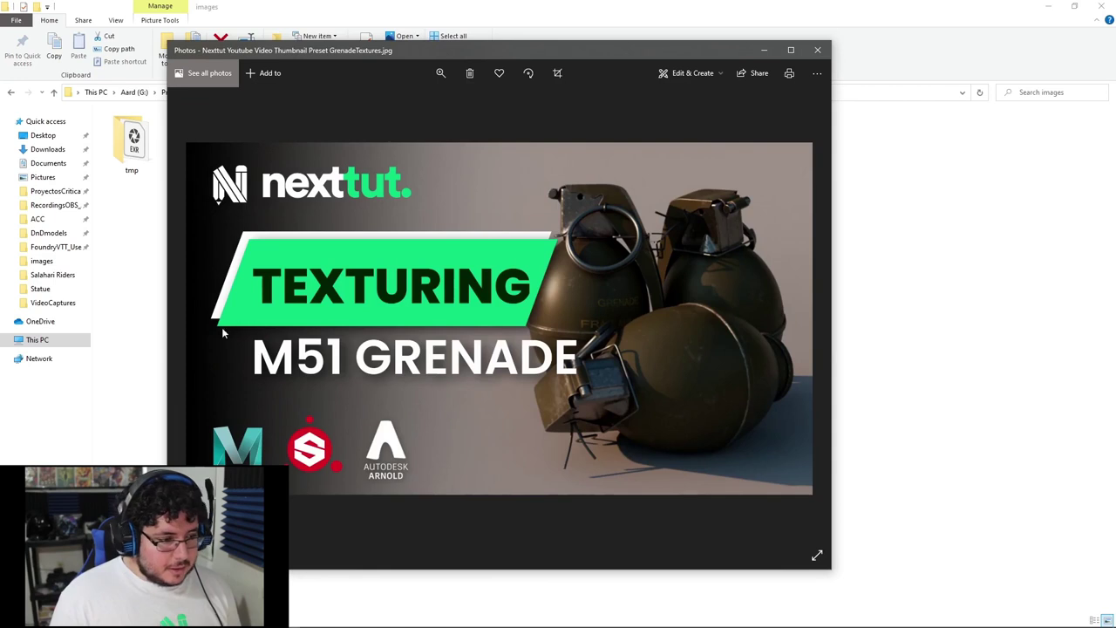
pyautogui.click(203, 326)
pyautogui.click(203, 326)
pyautogui.click(203, 327)
pyautogui.click(203, 326)
pyautogui.click(203, 326)
pyautogui.click(814, 327)
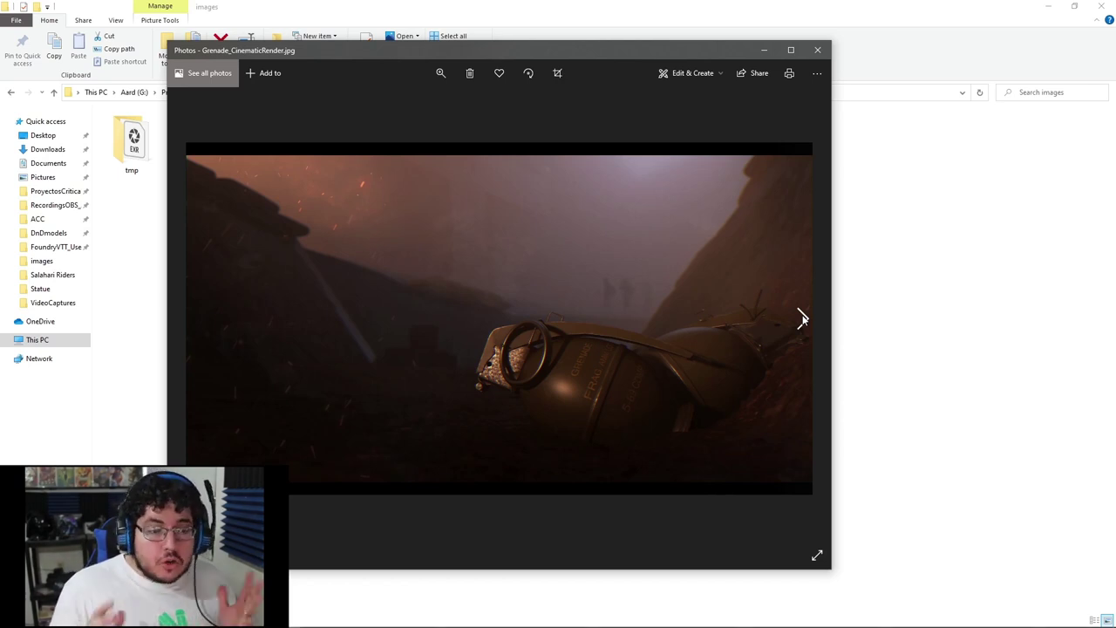
# Open Grenade_ClayRender and Grenade_CinematicRender from the images folder and view the cinematic render in a maximized window.
pyautogui.click(834, 169)
pyautogui.doubleClick(328, 154)
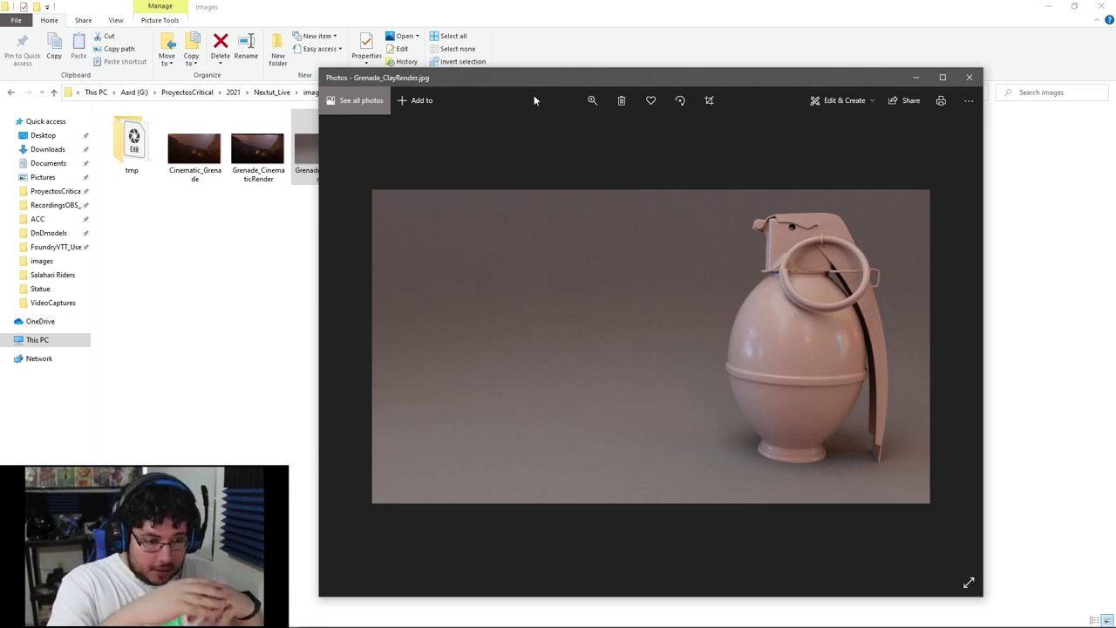
pyautogui.click(179, 272)
pyautogui.doubleClick(249, 173)
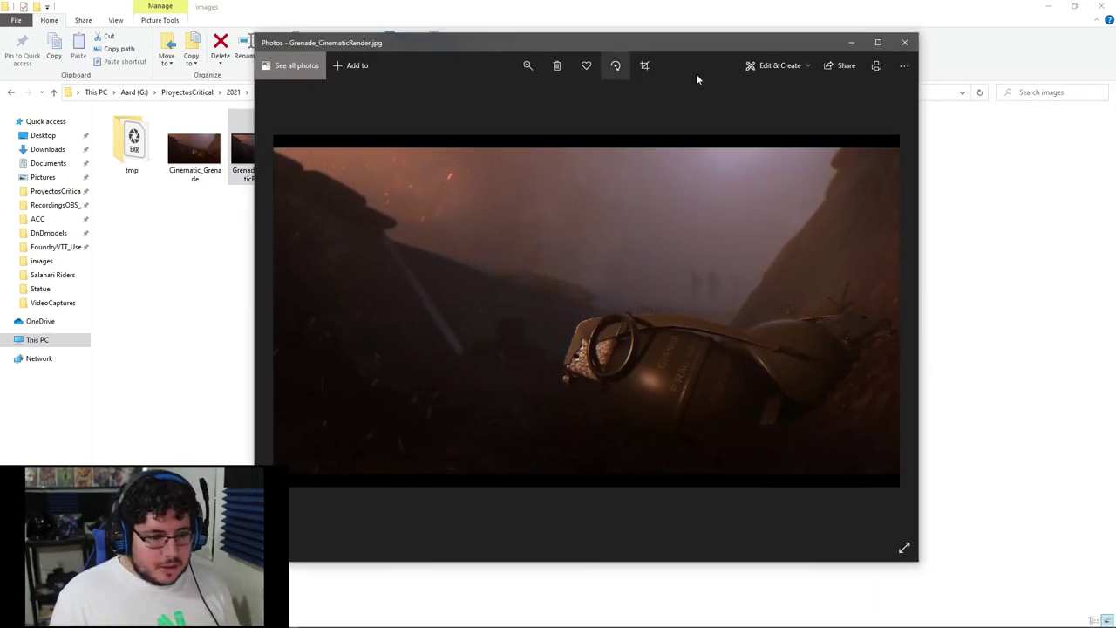
pyautogui.click(875, 41)
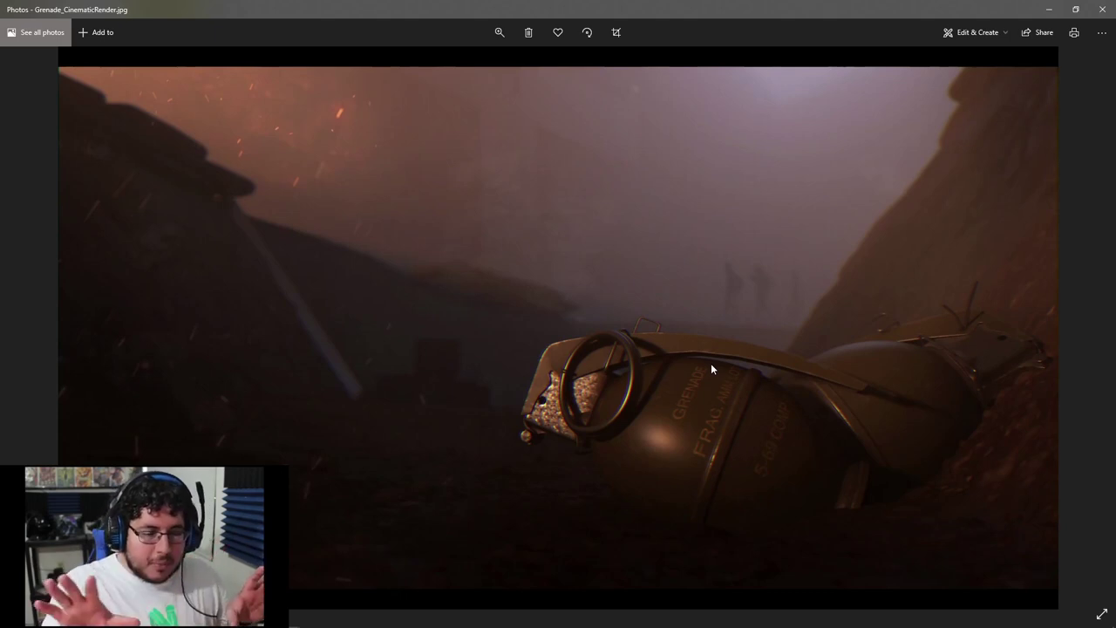
pyautogui.click(1072, 12)
# Clear the File Explorer, Photos and Photoshop windows away to return to Maya and minimize the Arnold RenderView.
pyautogui.click(1047, 9)
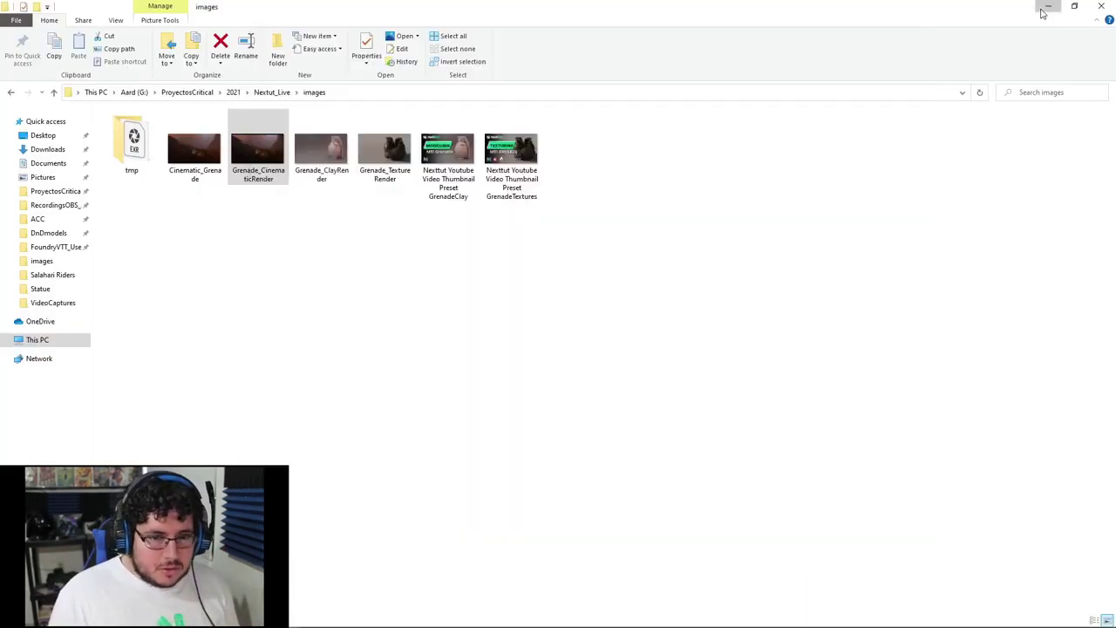
pyautogui.click(855, 45)
pyautogui.click(916, 77)
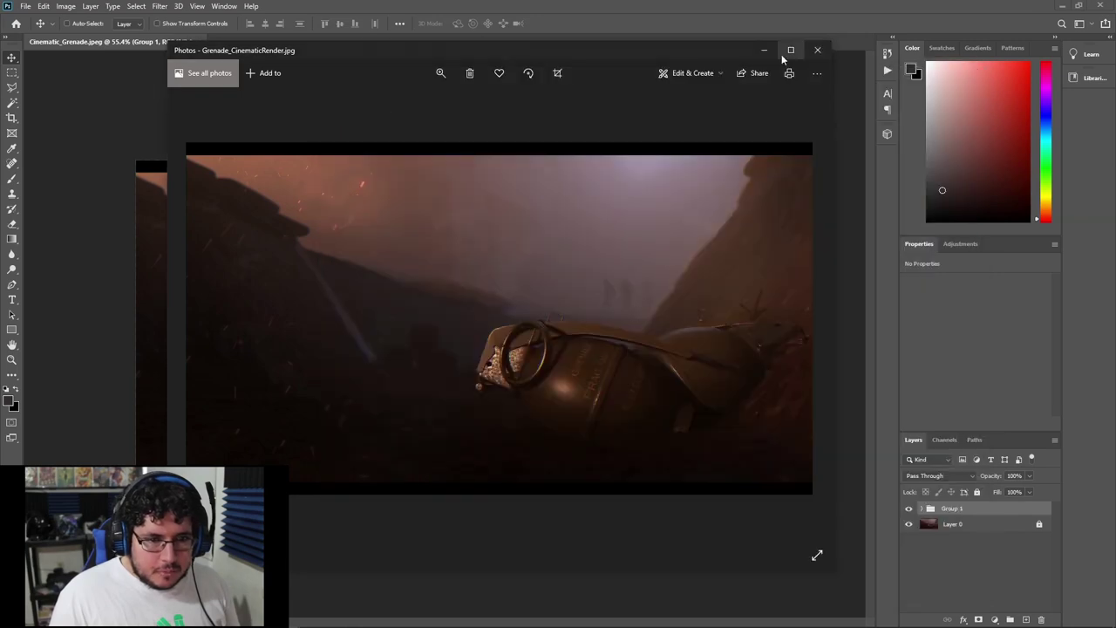
pyautogui.click(767, 52)
pyautogui.click(1062, 6)
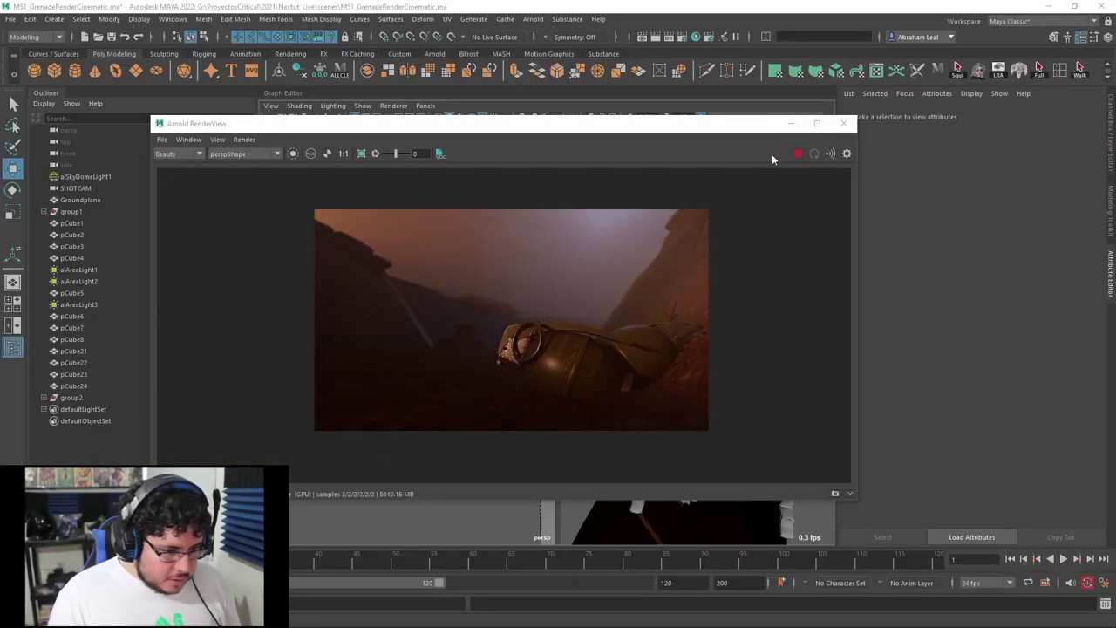
pyautogui.click(790, 123)
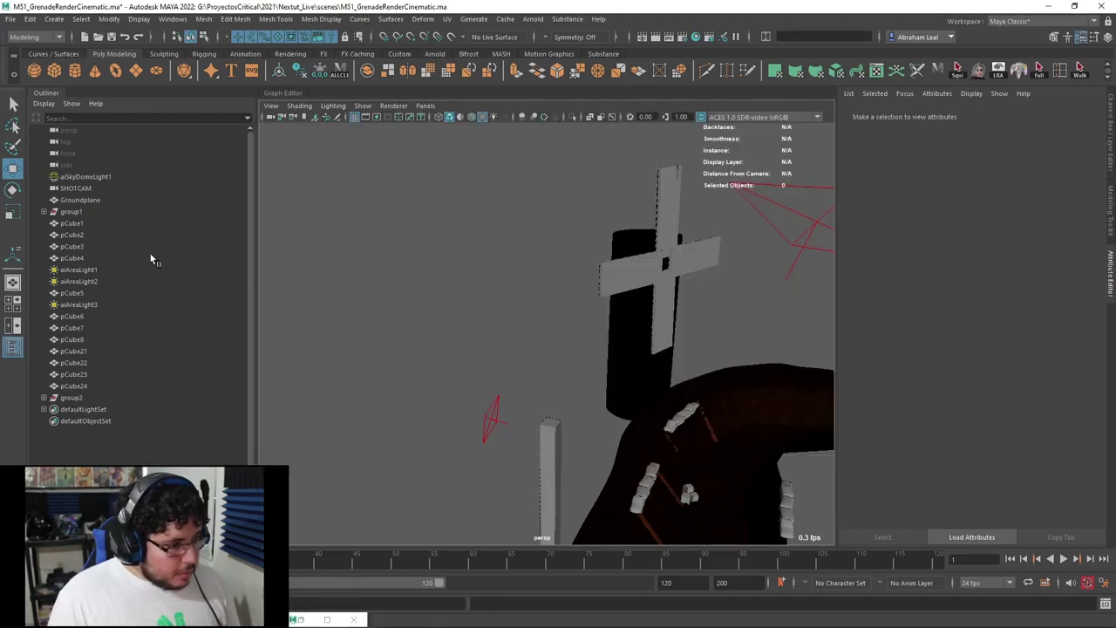
# Select SHOTCAM and look through it in the perspective viewport.
pyautogui.click(81, 189)
pyautogui.click(426, 106)
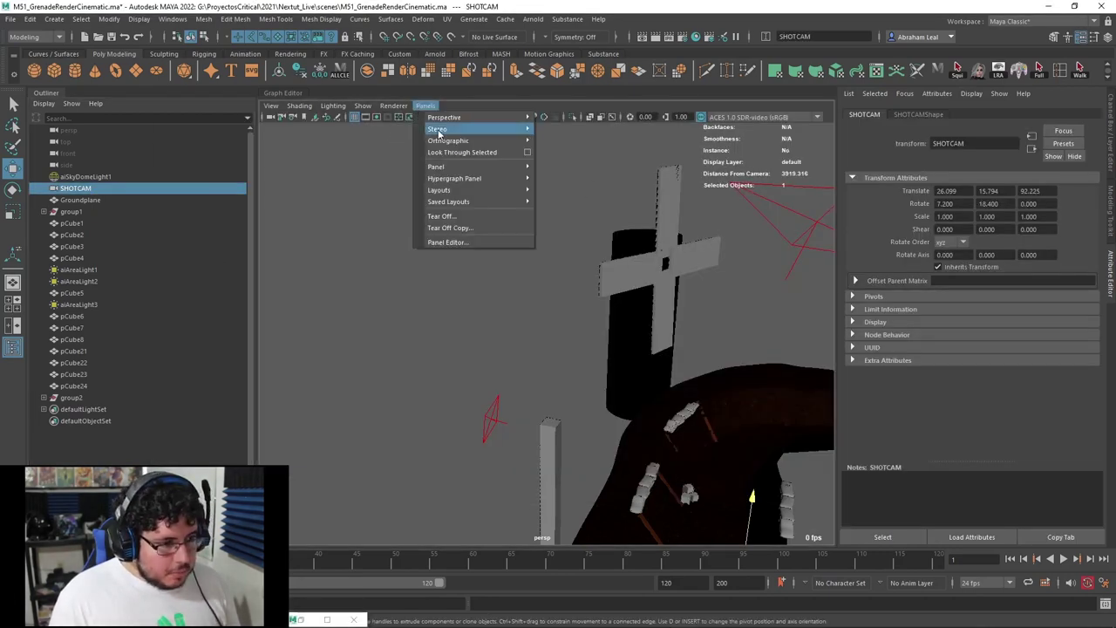
pyautogui.click(445, 160)
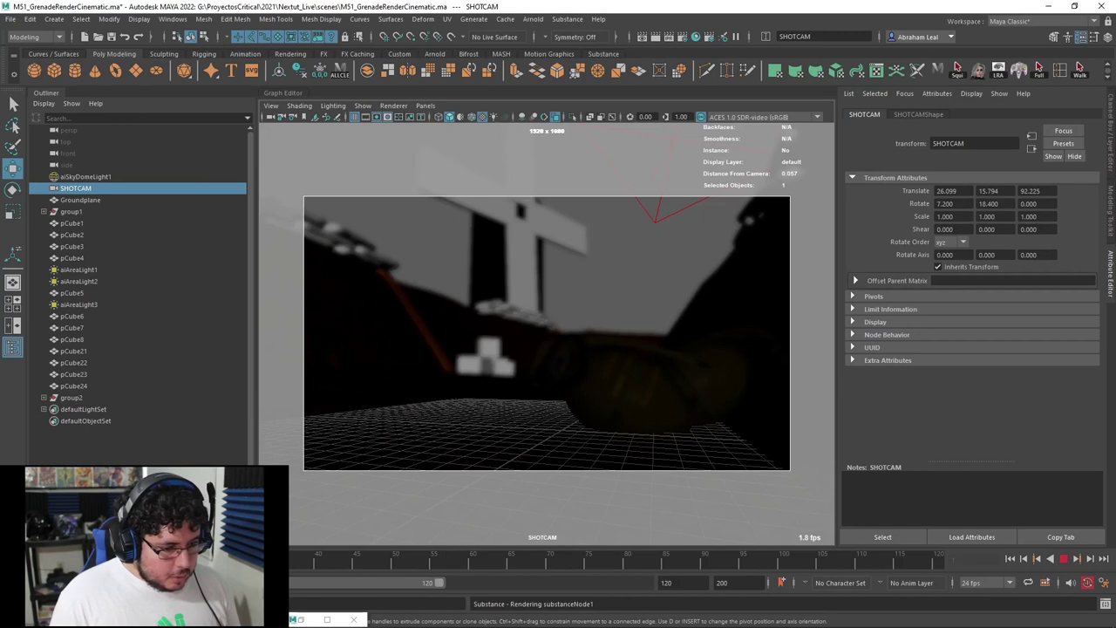
# Animate a sideways SHOTCAM move by keying the camera at frame 1 and its shifted position at frame 120.
pyautogui.press('s')
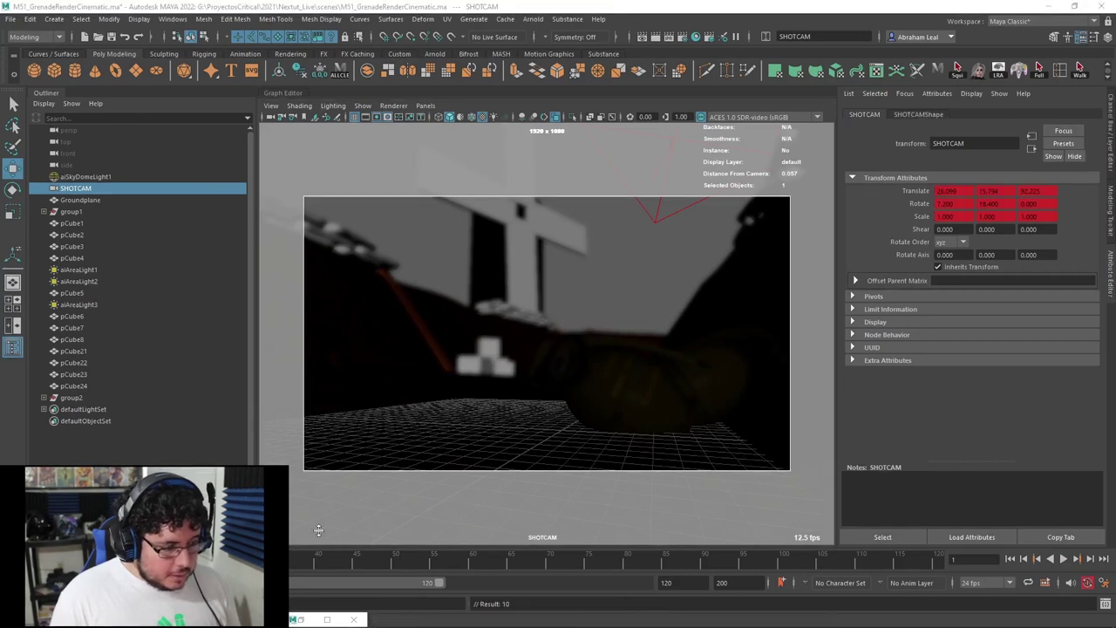
pyautogui.keyDown('alt'); pyautogui.moveTo(668, 378); pyautogui.dragTo(793, 381, button='middle'); pyautogui.keyUp('alt')
pyautogui.hotkey('shift', 'w')
pyautogui.moveTo(17, 560); pyautogui.dragTo(1089, 548)
pyautogui.keyDown('alt'); pyautogui.moveTo(560, 380); pyautogui.dragTo(398, 381, button='middle'); pyautogui.keyUp('alt')
pyautogui.hotkey('shift', 'w')
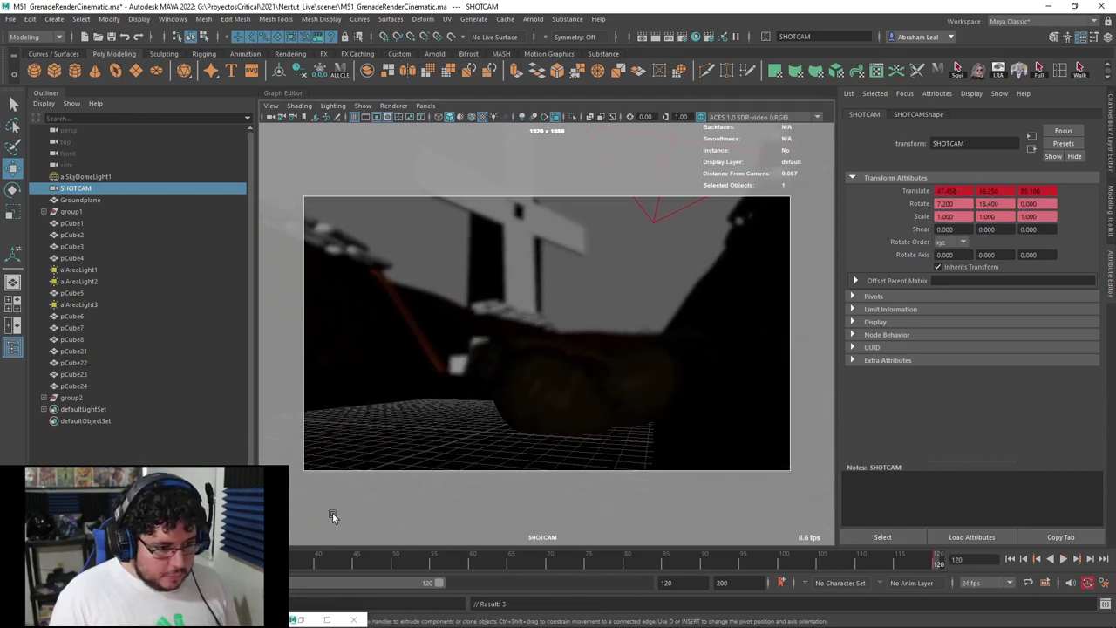
# Rewind to frame 1 and play back the SHOTCAM animation, stopping it partway to review the camera move.
pyautogui.click(1010, 559)
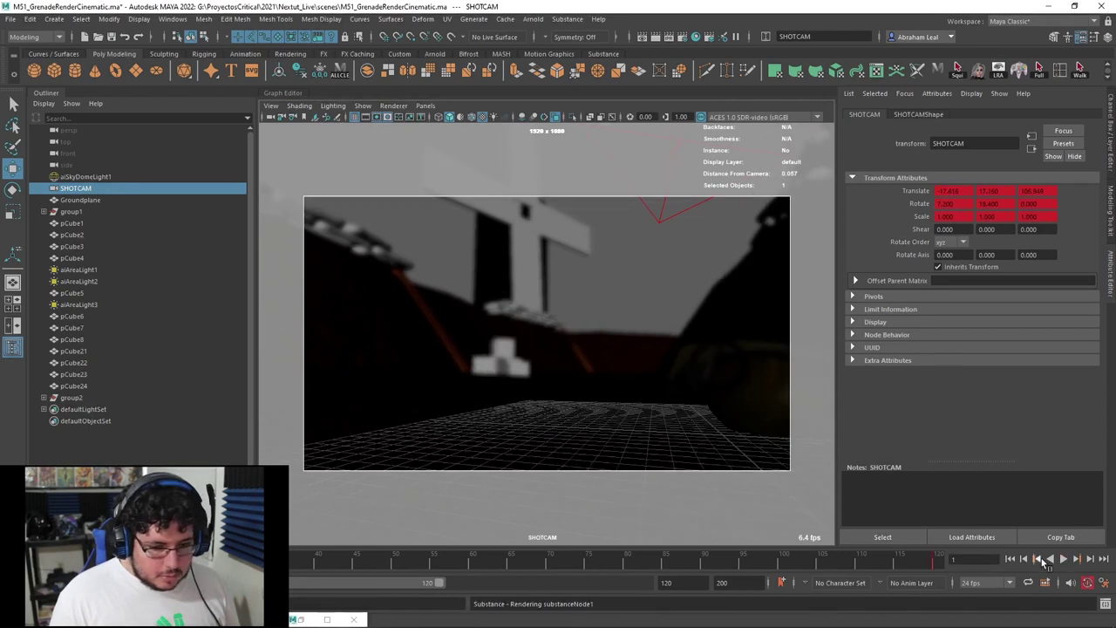
pyautogui.click(1063, 559)
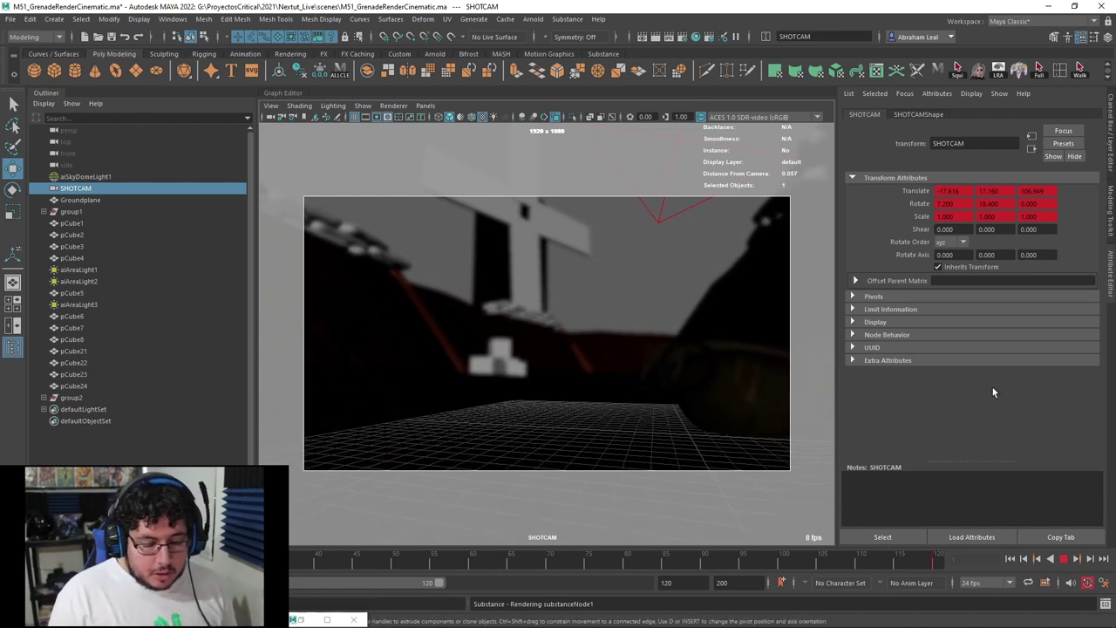
pyautogui.click(1064, 558)
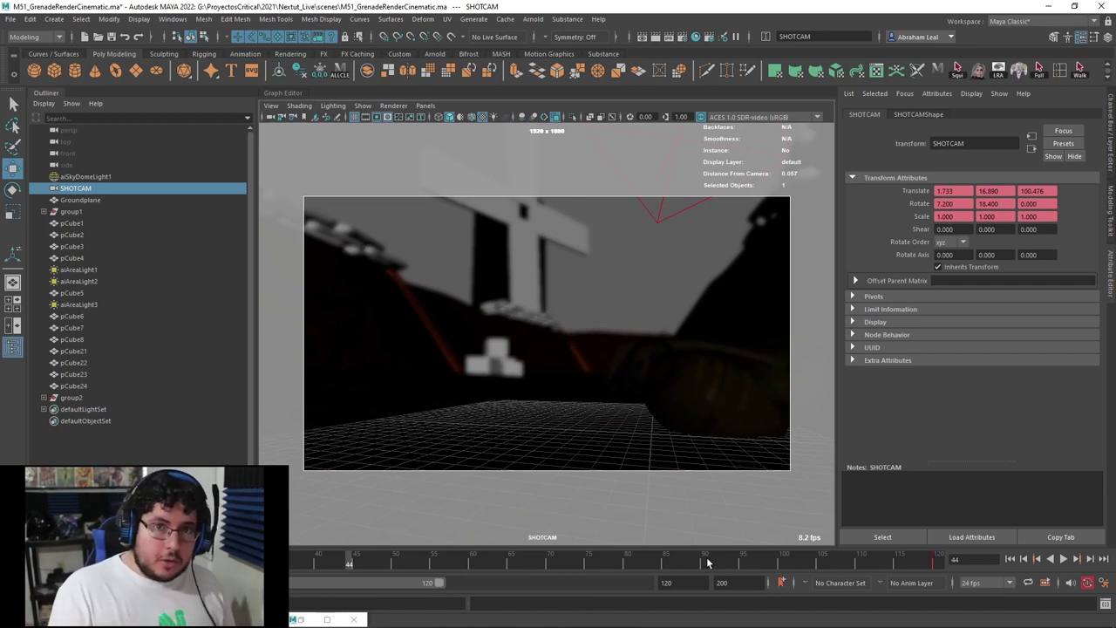
# Switch to the Photos window showing the Grenade_CinematicRender image.
pyautogui.hotkey('alt', 'Tab')
pyautogui.hotkey('alt', 'Tab')
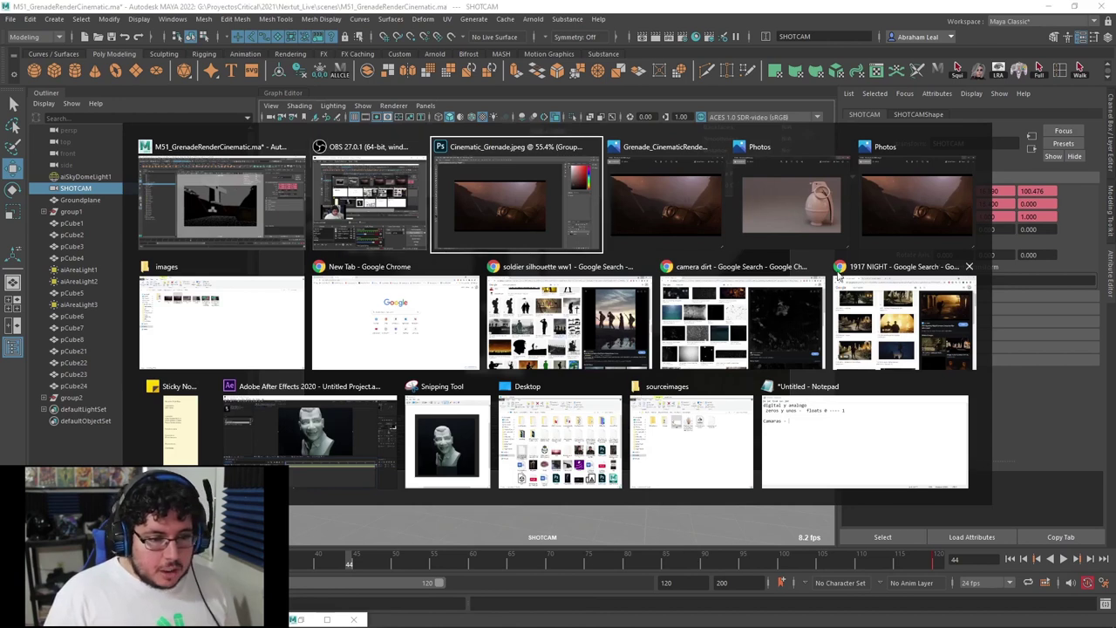
pyautogui.hotkey('alt', 'Tab')
pyautogui.hotkey('alt', 'Tab')
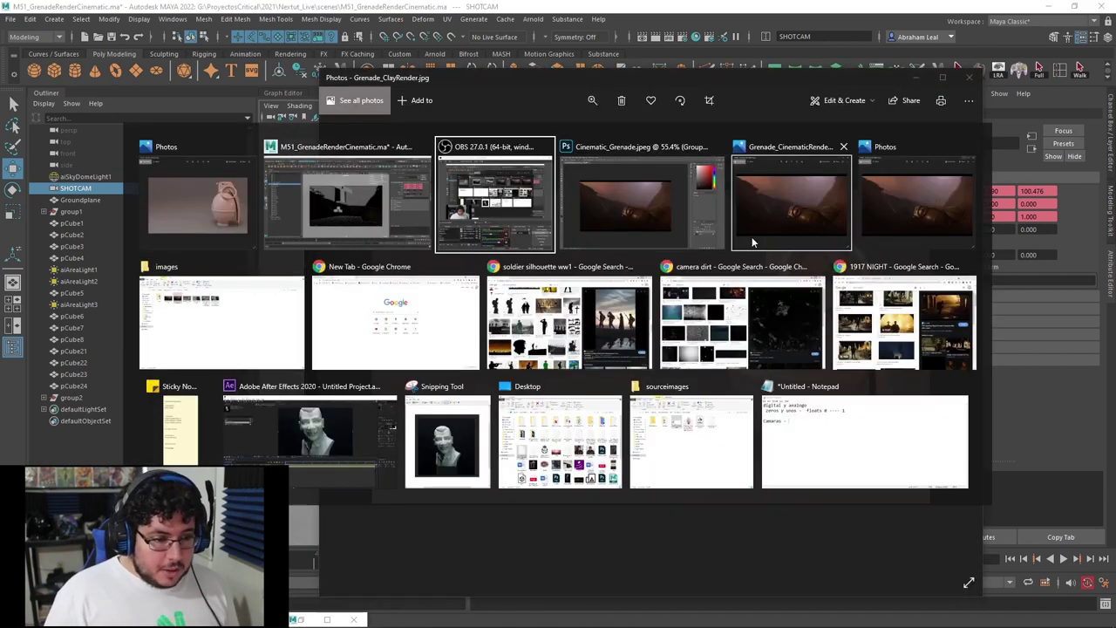